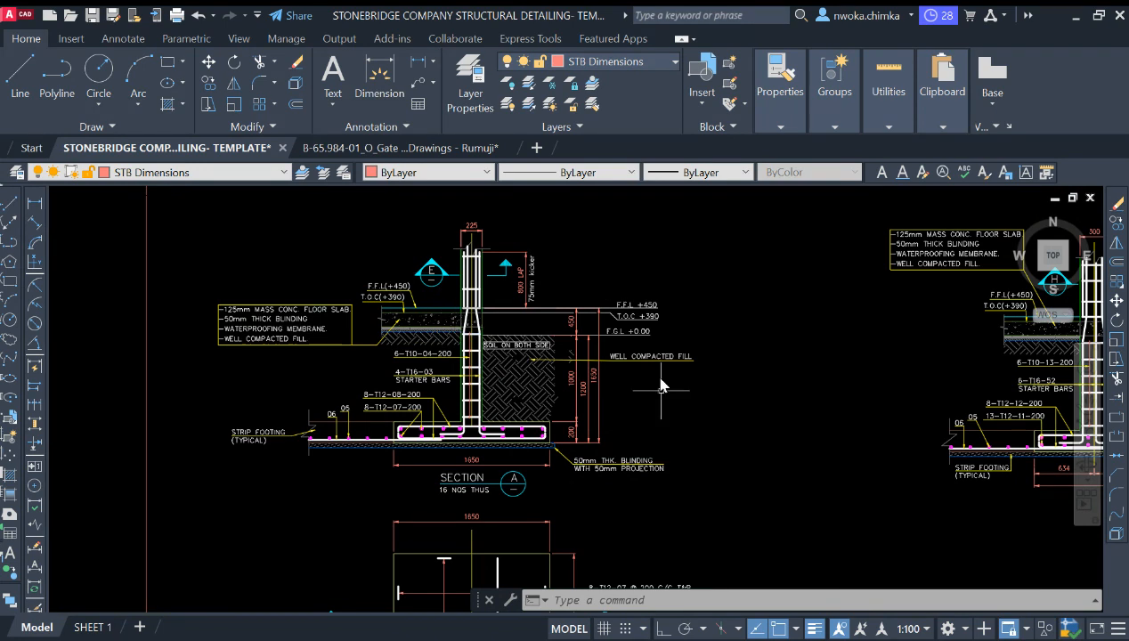
Step: Examine the strip footing section details and their reinforcement labels in the drawing
{"action": "scroll", "coordinate": [399, 345], "scroll_direction": "up", "scroll_amount": 4}
{"action": "scroll", "coordinate": [481, 403], "scroll_direction": "down", "scroll_amount": 4}
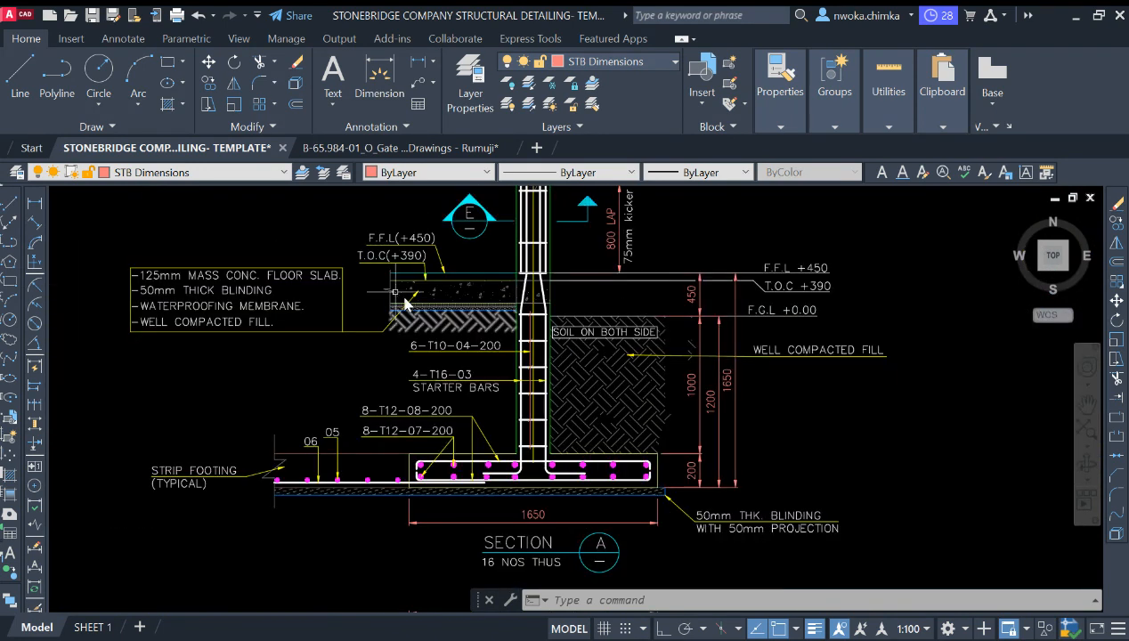
{"action": "scroll", "coordinate": [414, 360], "scroll_direction": "up", "scroll_amount": 2}
{"action": "scroll", "coordinate": [237, 365], "scroll_direction": "down", "scroll_amount": 15}
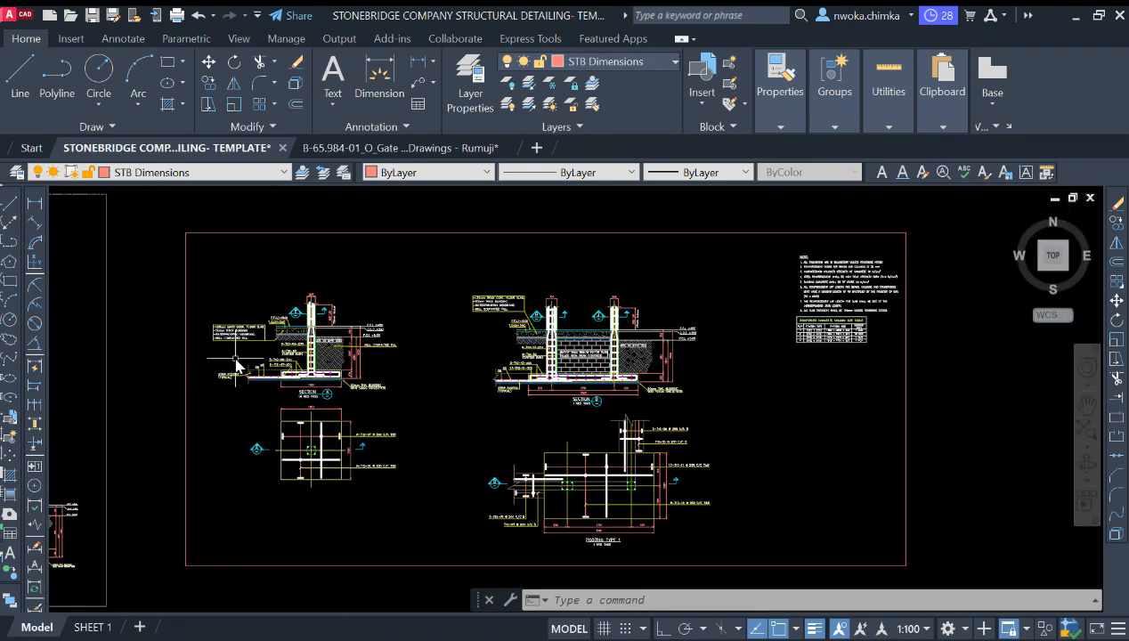
{"action": "scroll", "coordinate": [660, 357], "scroll_direction": "up", "scroll_amount": 7}
{"action": "scroll", "coordinate": [663, 359], "scroll_direction": "up", "scroll_amount": 6}
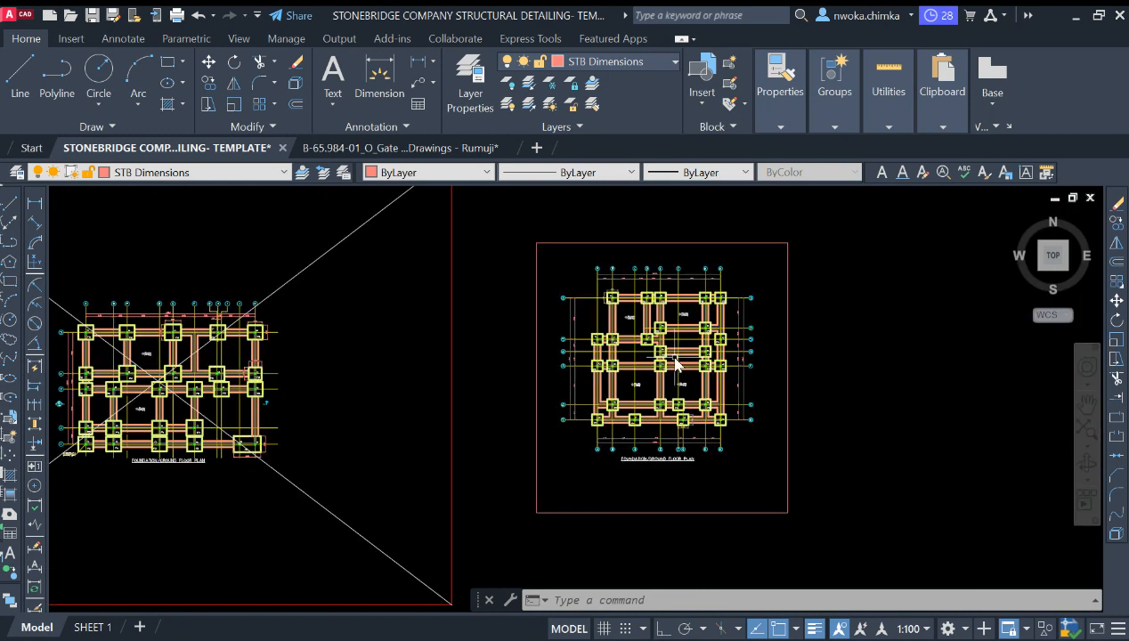
Step: Inspect the foundation/ground floor plan, zooming in on the C1 columns and FT1 footings near gridlines G and H
{"action": "scroll", "coordinate": [603, 252], "scroll_direction": "up", "scroll_amount": 4}
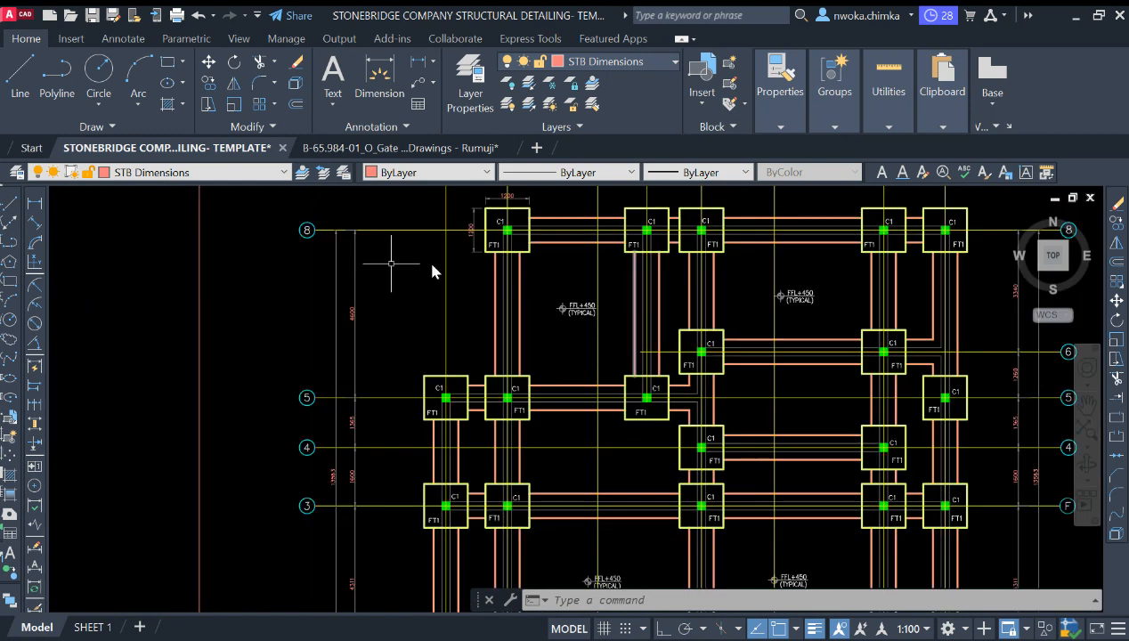
{"action": "scroll", "coordinate": [432, 276], "scroll_direction": "down", "scroll_amount": 4}
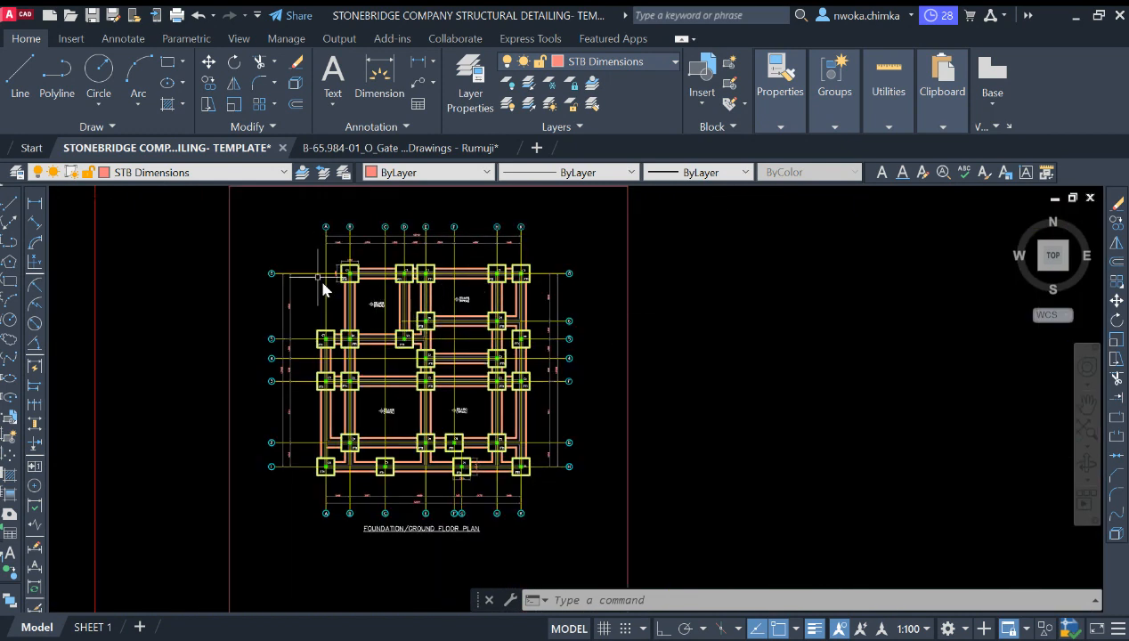
{"action": "scroll", "coordinate": [392, 481], "scroll_direction": "up", "scroll_amount": 2}
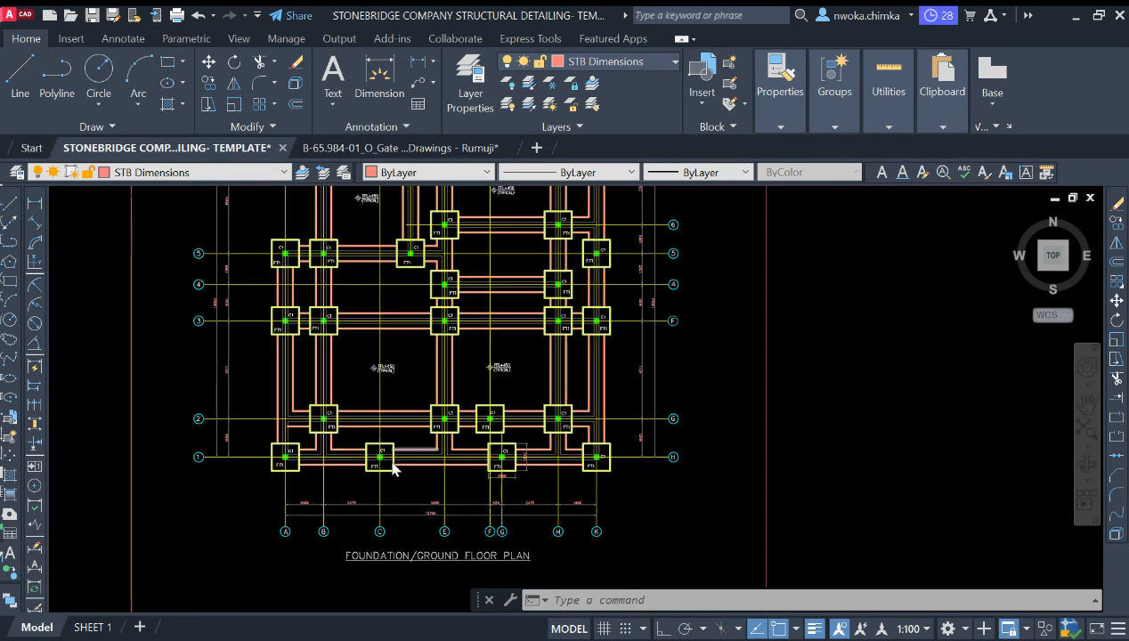
{"action": "scroll", "coordinate": [459, 481], "scroll_direction": "down", "scroll_amount": 3}
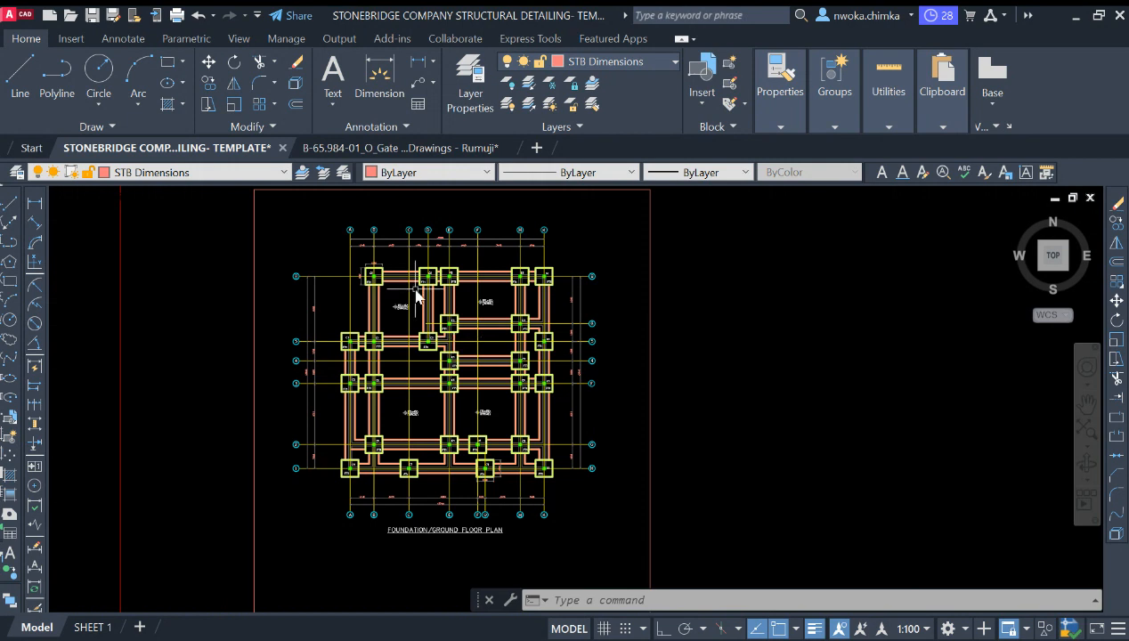
{"action": "scroll", "coordinate": [417, 283], "scroll_direction": "up", "scroll_amount": 2}
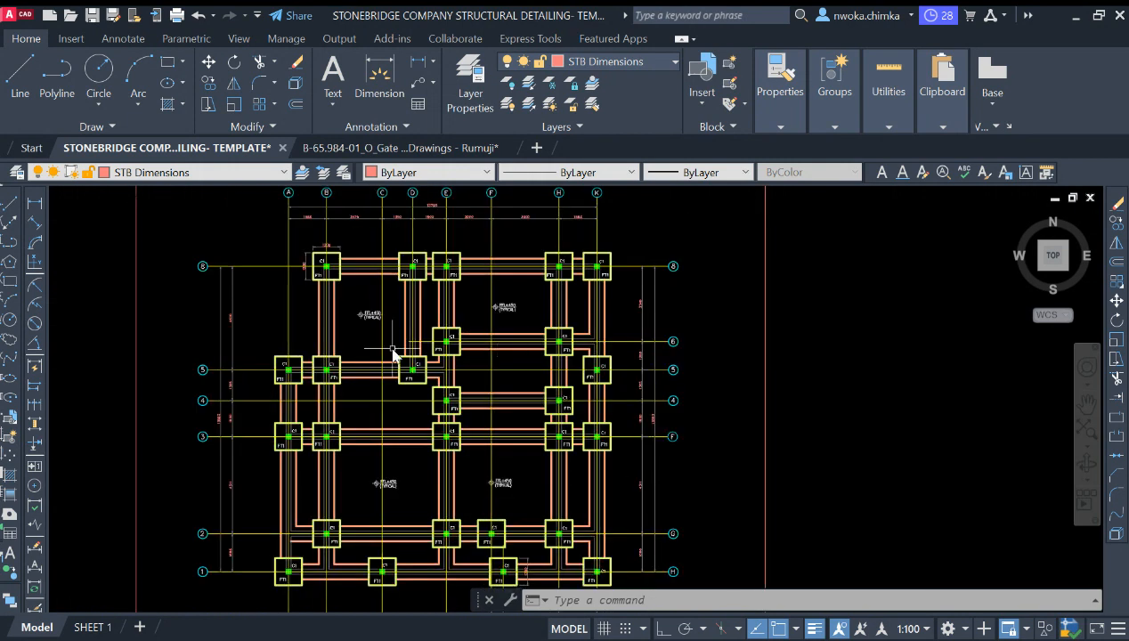
{"action": "scroll", "coordinate": [529, 260], "scroll_direction": "down", "scroll_amount": 2}
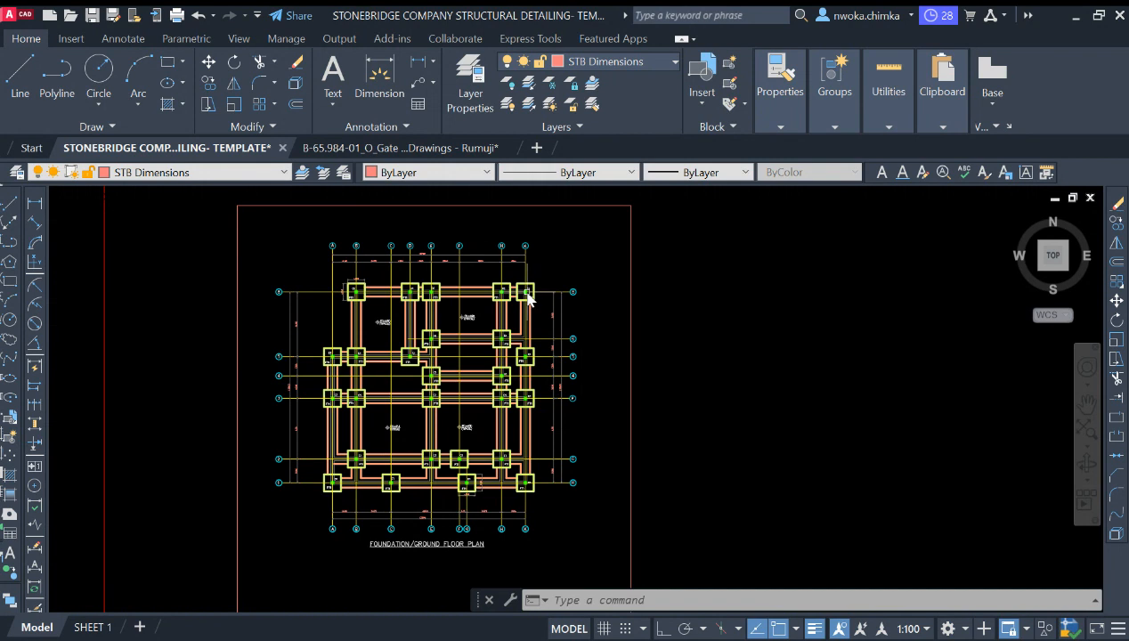
{"action": "scroll", "coordinate": [437, 285], "scroll_direction": "up", "scroll_amount": 3}
{"action": "scroll", "coordinate": [521, 373], "scroll_direction": "down", "scroll_amount": 3}
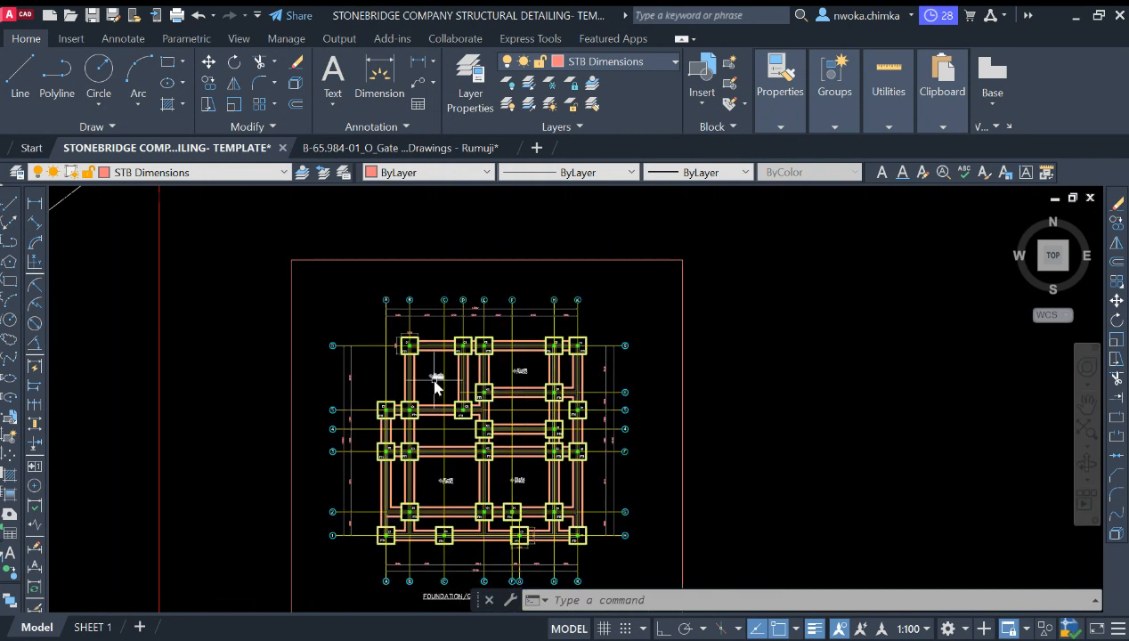
{"action": "scroll", "coordinate": [429, 358], "scroll_direction": "up", "scroll_amount": 3}
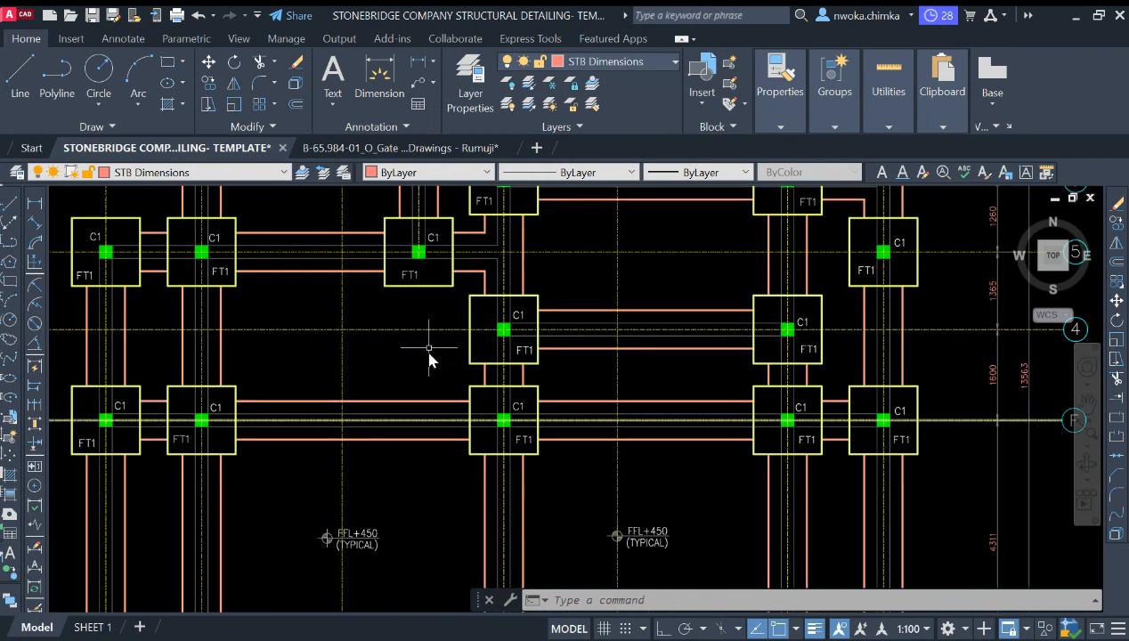
{"action": "scroll", "coordinate": [450, 236], "scroll_direction": "down", "scroll_amount": 3}
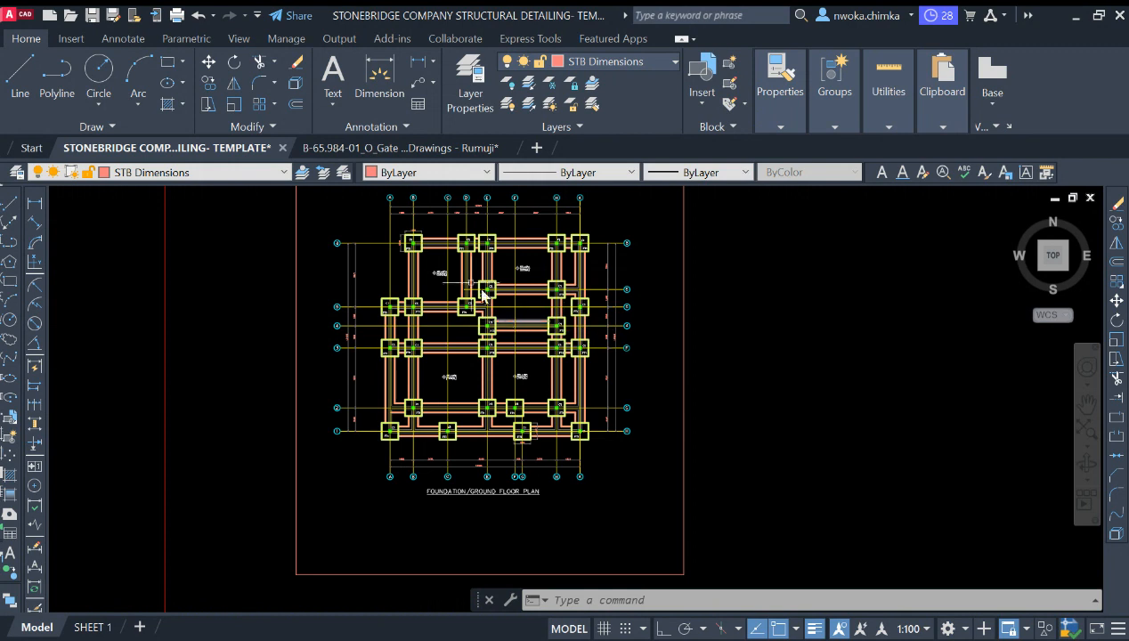
{"action": "scroll", "coordinate": [459, 301], "scroll_direction": "up", "scroll_amount": 3}
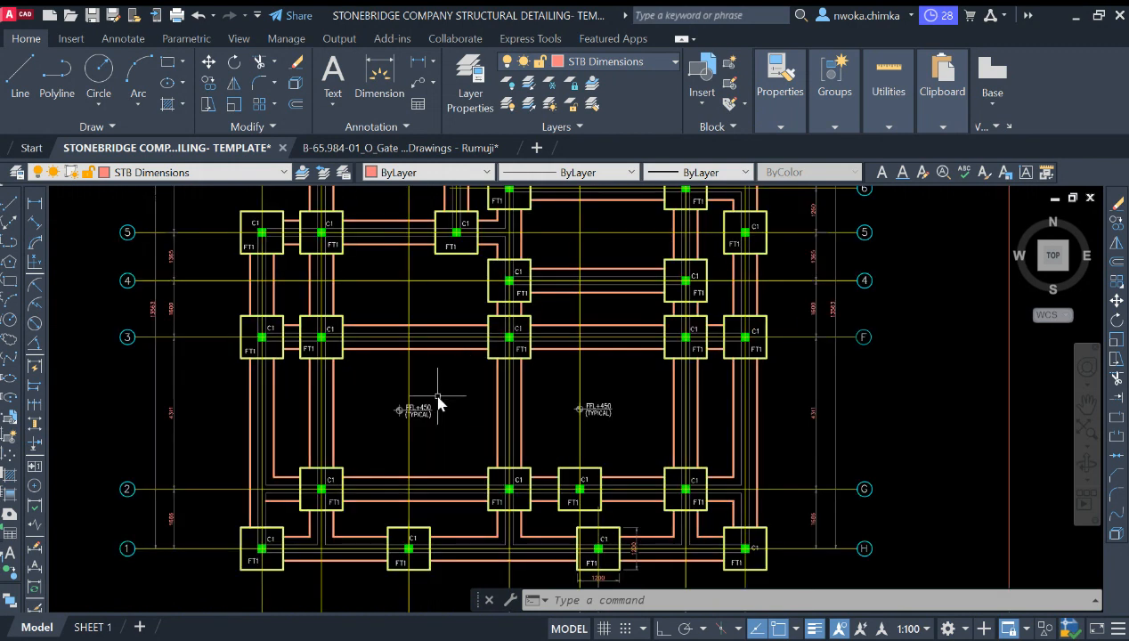
{"action": "scroll", "coordinate": [541, 371], "scroll_direction": "down", "scroll_amount": 5}
{"action": "scroll", "coordinate": [632, 383], "scroll_direction": "up", "scroll_amount": 8}
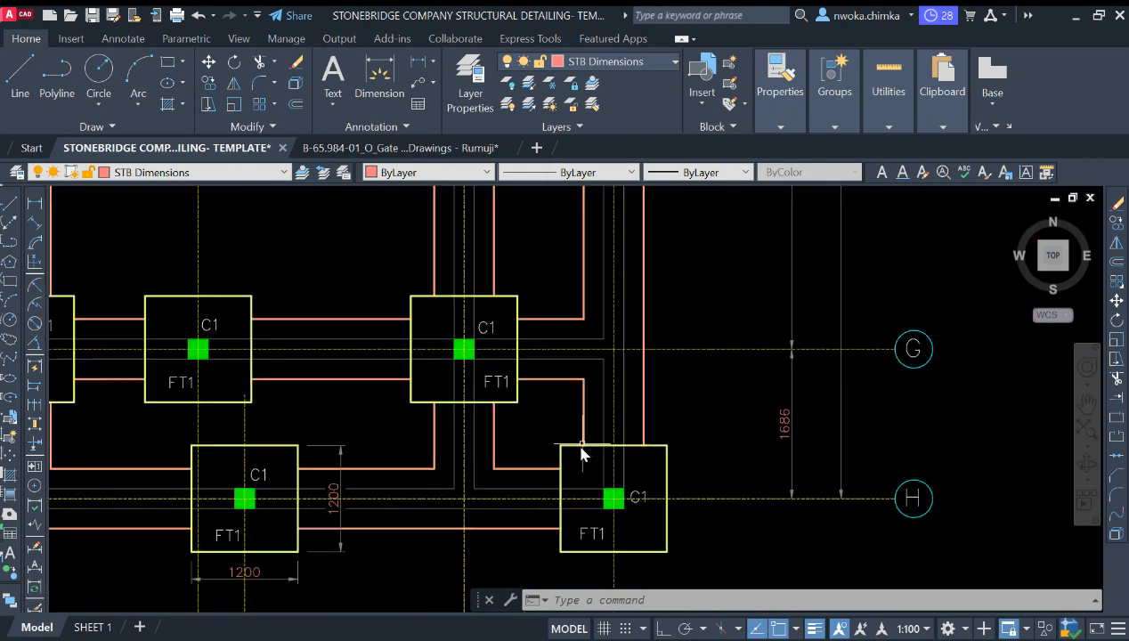
{"action": "scroll", "coordinate": [659, 383], "scroll_direction": "down", "scroll_amount": 2}
{"action": "scroll", "coordinate": [666, 381], "scroll_direction": "down", "scroll_amount": 8}
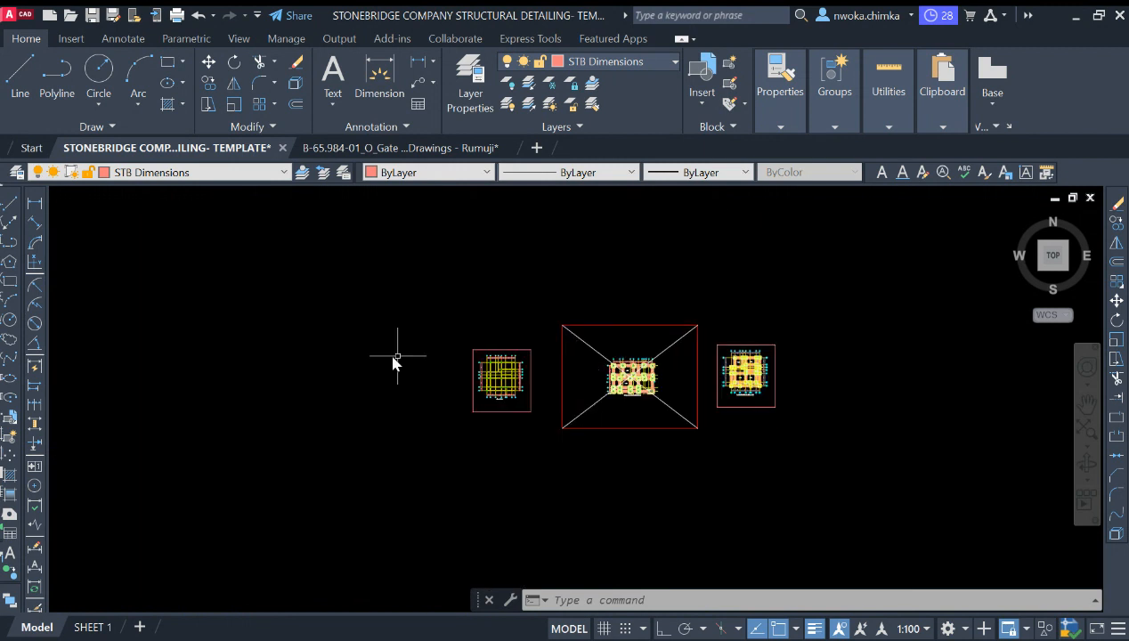
Step: Survey all the drawing sheets laid out in model space, including the footing sections
{"action": "scroll", "coordinate": [623, 392], "scroll_direction": "down", "scroll_amount": 2}
{"action": "scroll", "coordinate": [751, 398], "scroll_direction": "down", "scroll_amount": 2}
{"action": "scroll", "coordinate": [211, 376], "scroll_direction": "up", "scroll_amount": 8}
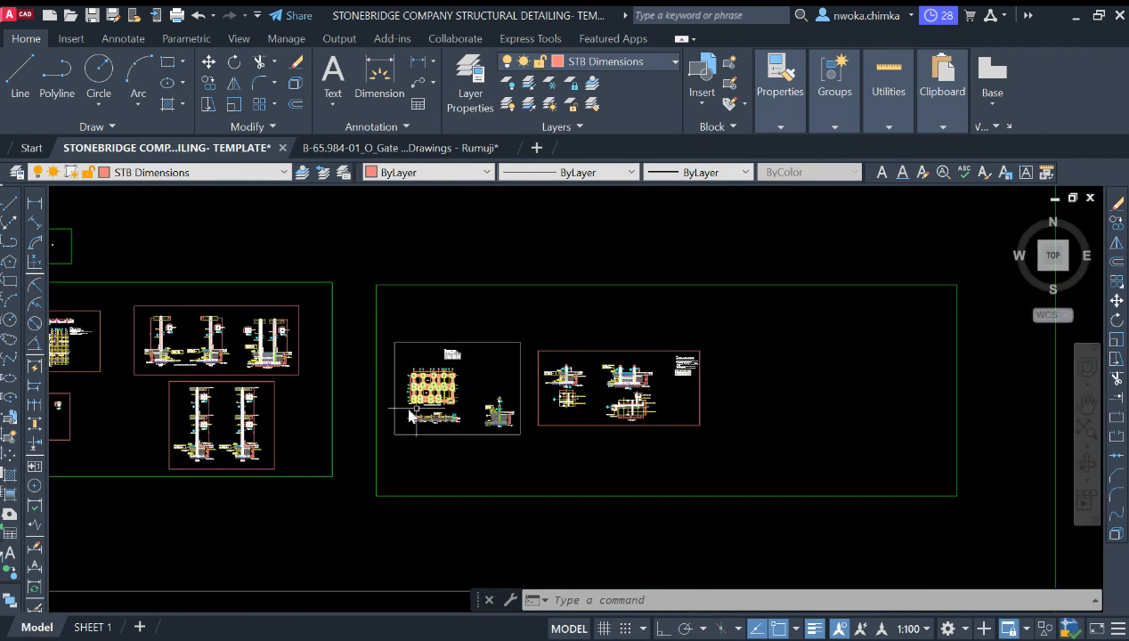
{"action": "scroll", "coordinate": [210, 376], "scroll_direction": "down", "scroll_amount": 3}
{"action": "scroll", "coordinate": [620, 320], "scroll_direction": "up", "scroll_amount": 3}
{"action": "scroll", "coordinate": [429, 320], "scroll_direction": "up", "scroll_amount": 6}
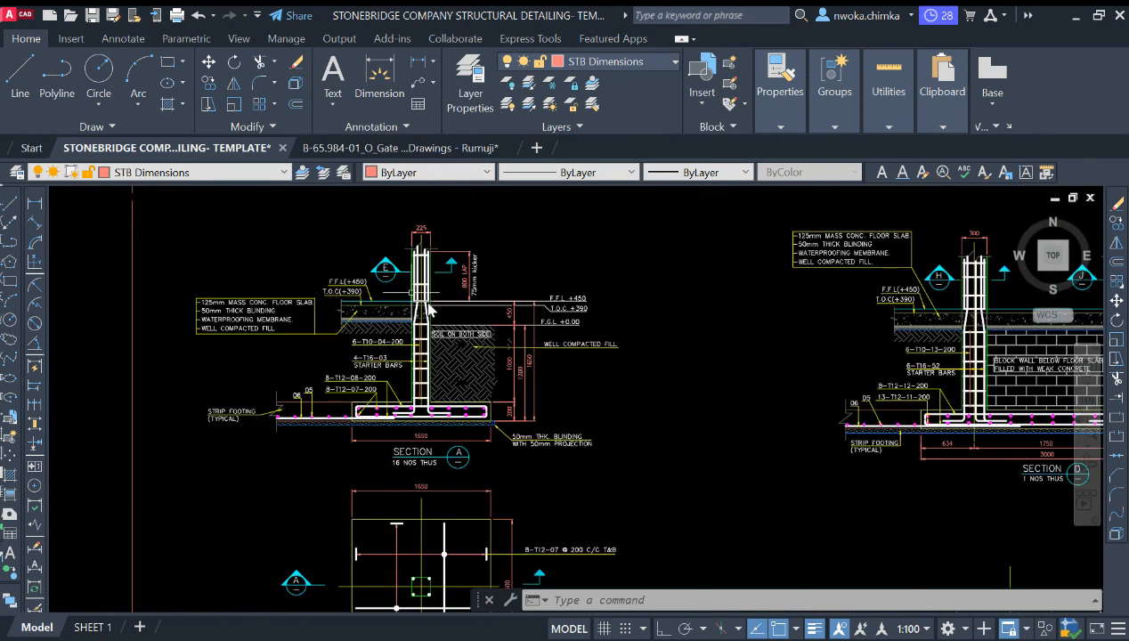
{"action": "scroll", "coordinate": [408, 328], "scroll_direction": "down", "scroll_amount": 6}
{"action": "scroll", "coordinate": [407, 327], "scroll_direction": "down", "scroll_amount": 6}
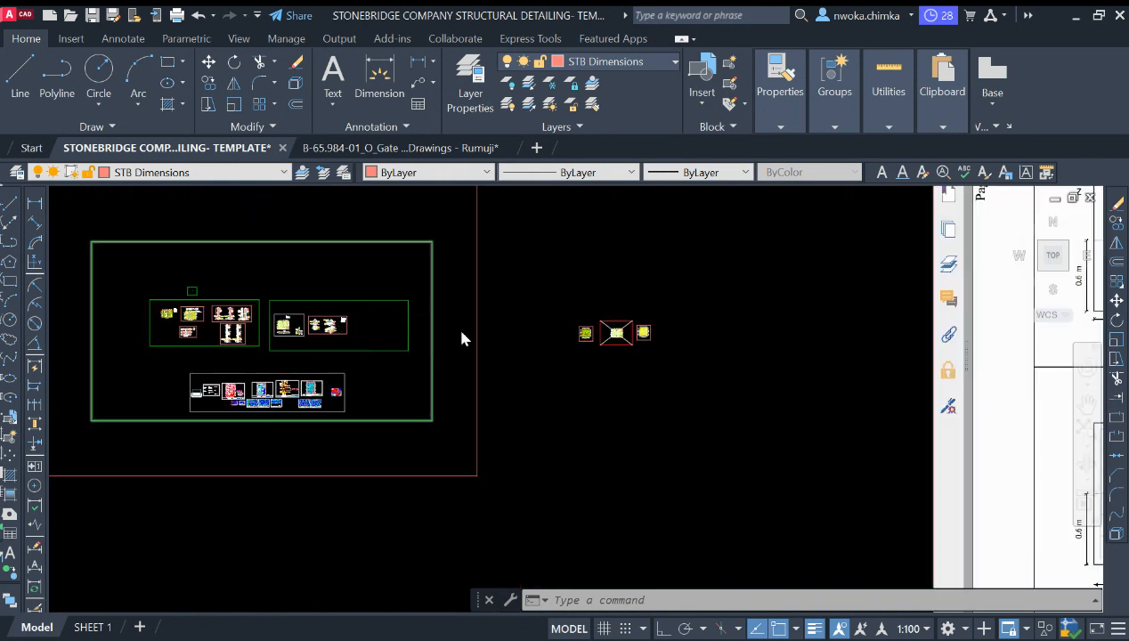
Step: Examine the foundation plan's gridlines and the dimension string along its top edge
{"action": "scroll", "coordinate": [563, 338], "scroll_direction": "up", "scroll_amount": 7}
{"action": "scroll", "coordinate": [563, 339], "scroll_direction": "up", "scroll_amount": 5}
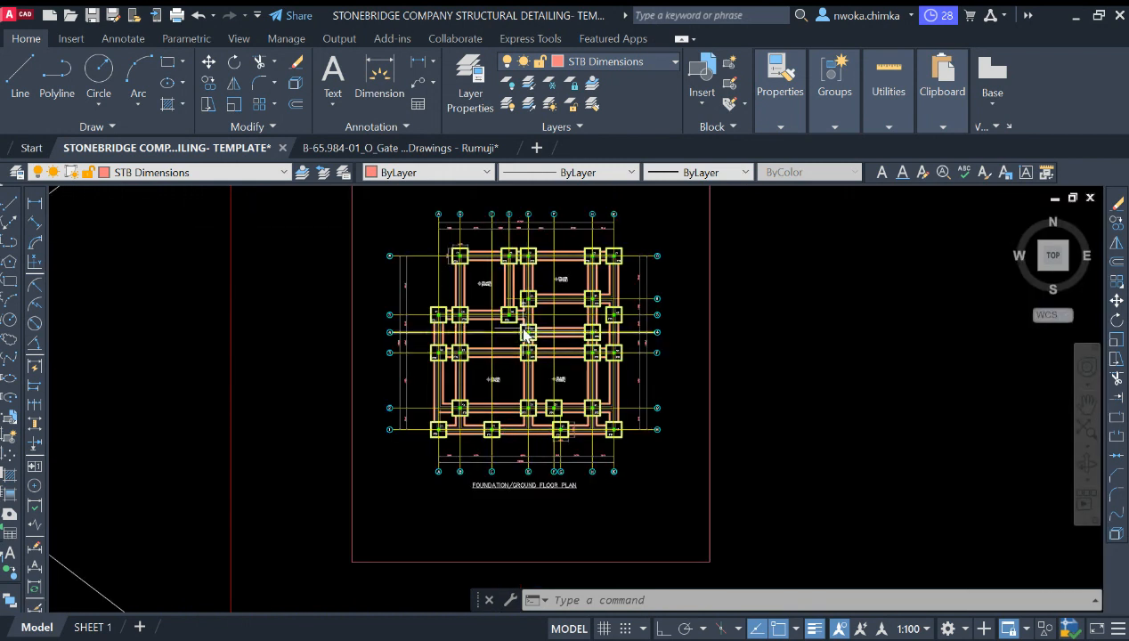
{"action": "scroll", "coordinate": [566, 258], "scroll_direction": "up", "scroll_amount": 2}
{"action": "scroll", "coordinate": [566, 257], "scroll_direction": "up", "scroll_amount": 2}
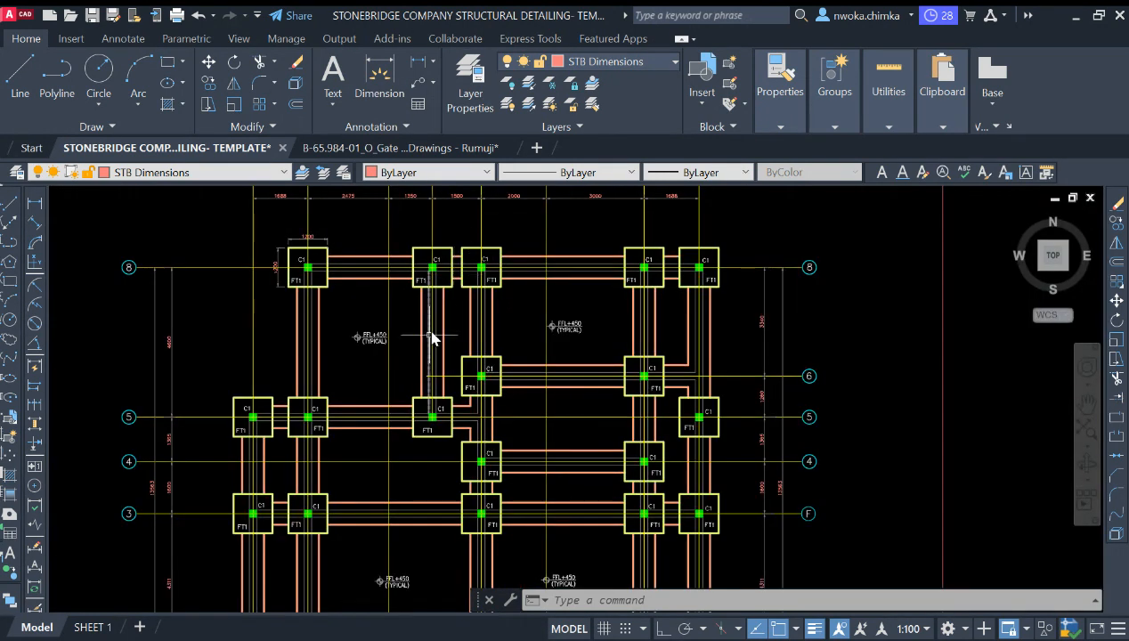
{"action": "scroll", "coordinate": [434, 335], "scroll_direction": "down", "scroll_amount": 3}
{"action": "scroll", "coordinate": [461, 305], "scroll_direction": "up", "scroll_amount": 3}
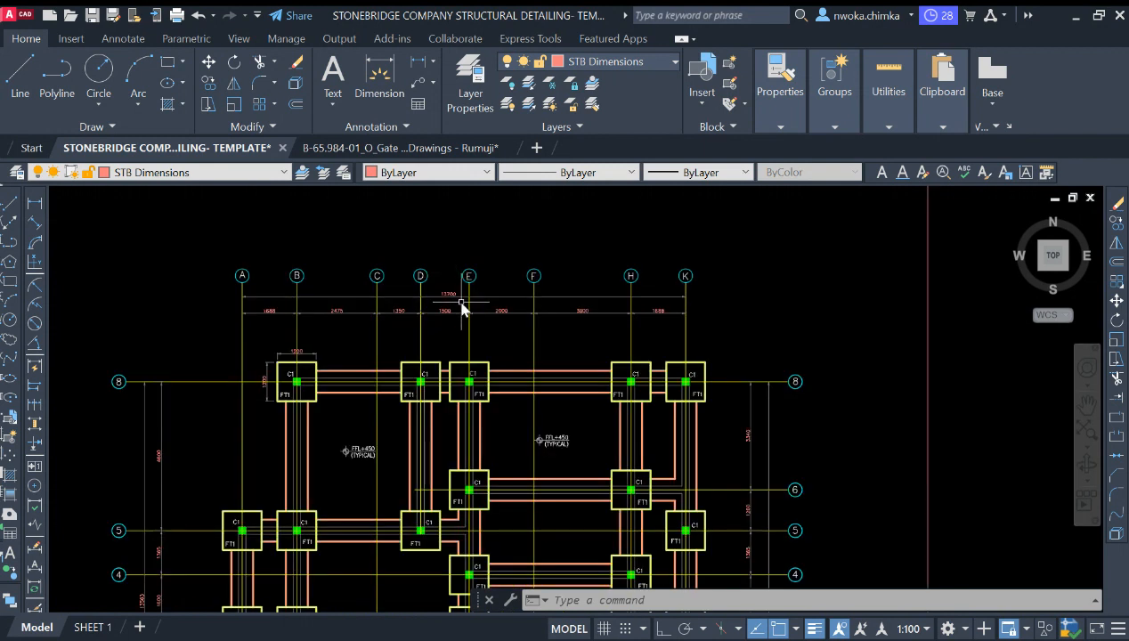
{"action": "scroll", "coordinate": [451, 304], "scroll_direction": "up", "scroll_amount": 2}
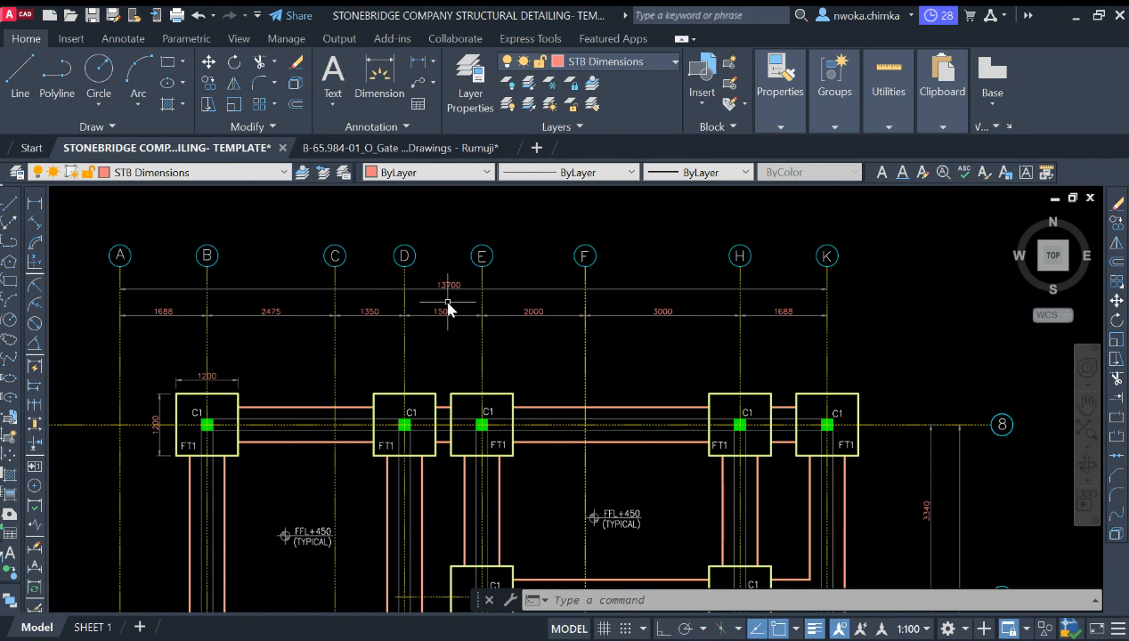
{"action": "scroll", "coordinate": [445, 312], "scroll_direction": "down", "scroll_amount": 4}
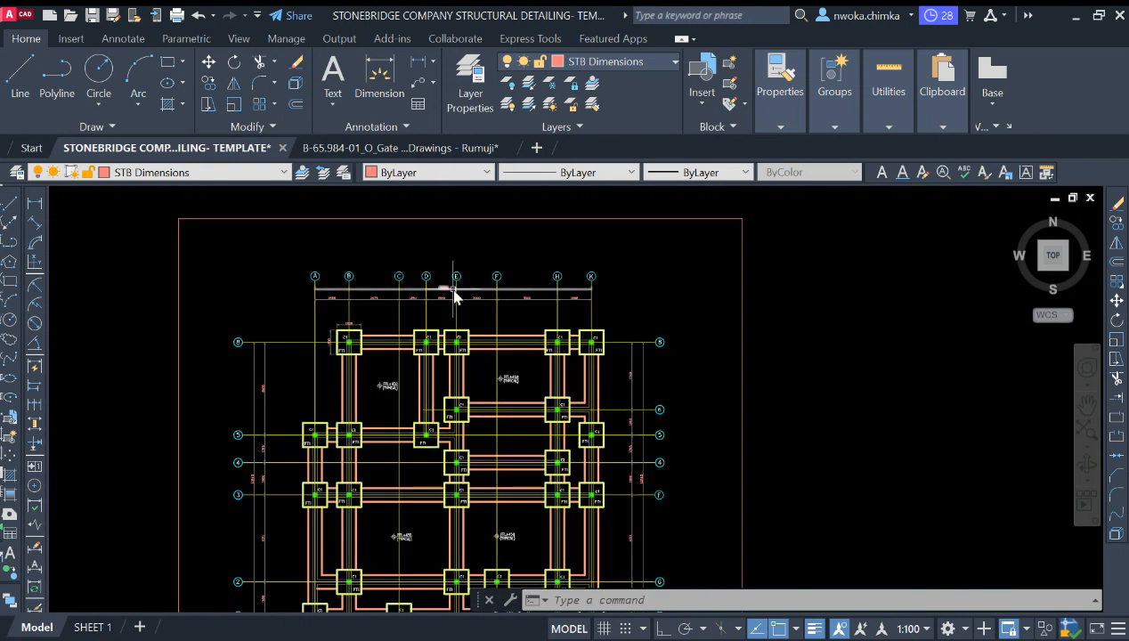
{"action": "scroll", "coordinate": [460, 353], "scroll_direction": "down", "scroll_amount": 1}
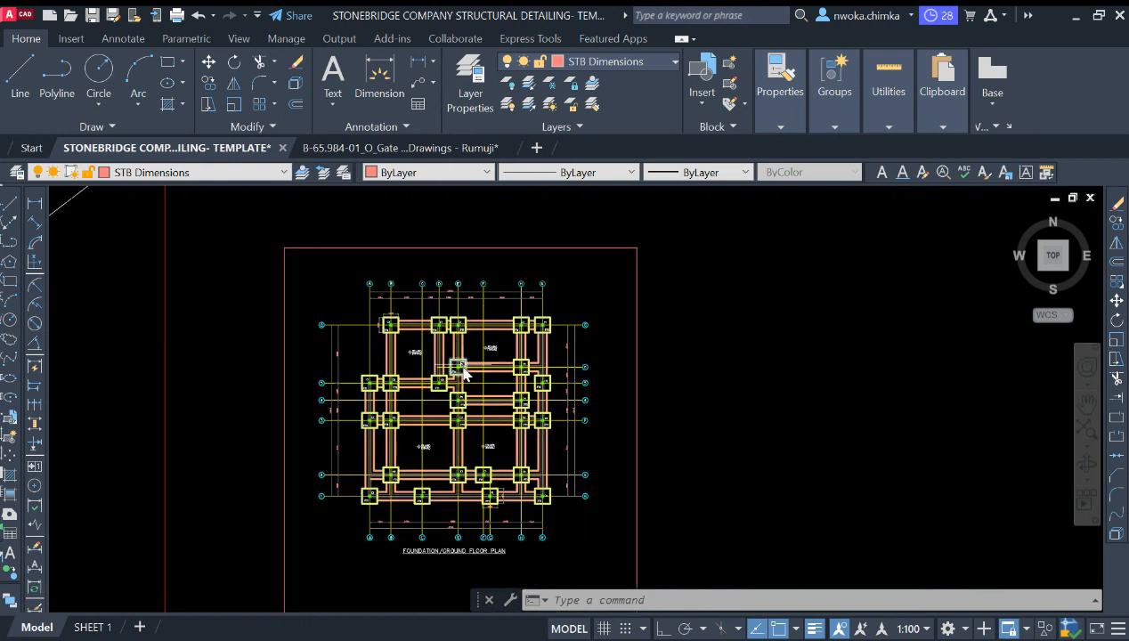
{"action": "scroll", "coordinate": [459, 361], "scroll_direction": "up", "scroll_amount": 3}
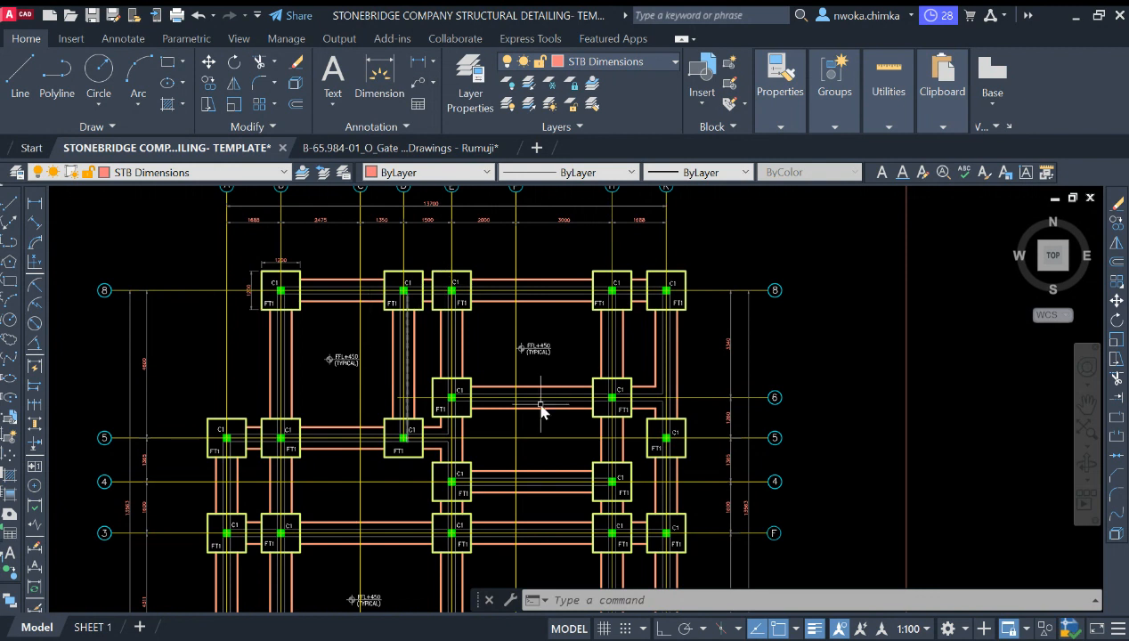
{"action": "scroll", "coordinate": [486, 346], "scroll_direction": "down", "scroll_amount": 2}
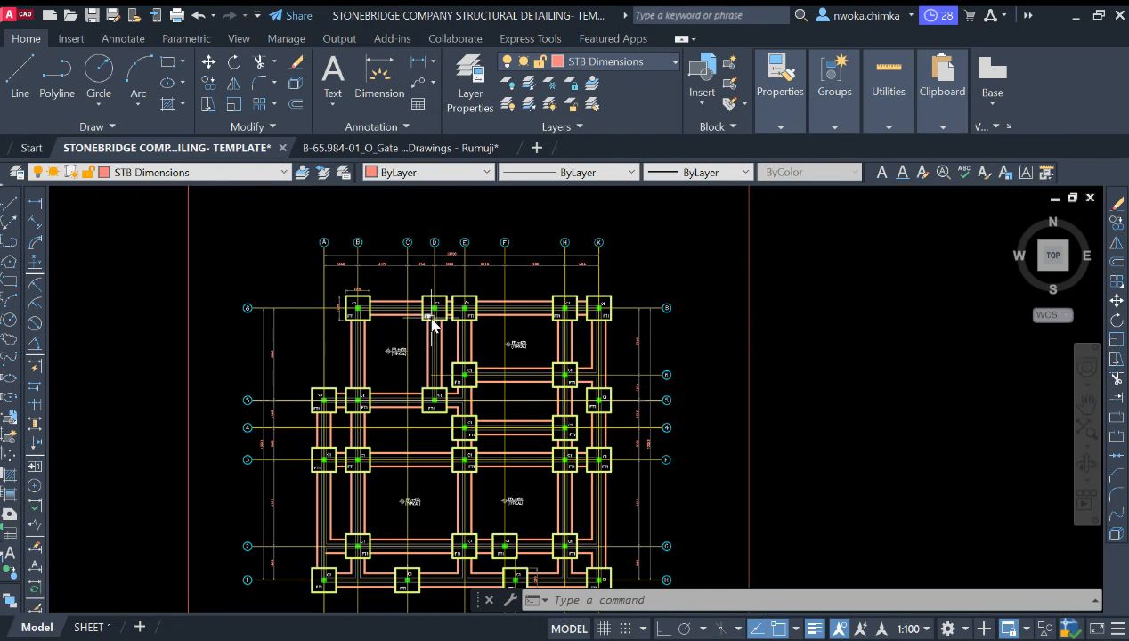
Step: Review the overall footing layout of the foundation plan within its sheet border
{"action": "scroll", "coordinate": [434, 324], "scroll_direction": "down", "scroll_amount": 4}
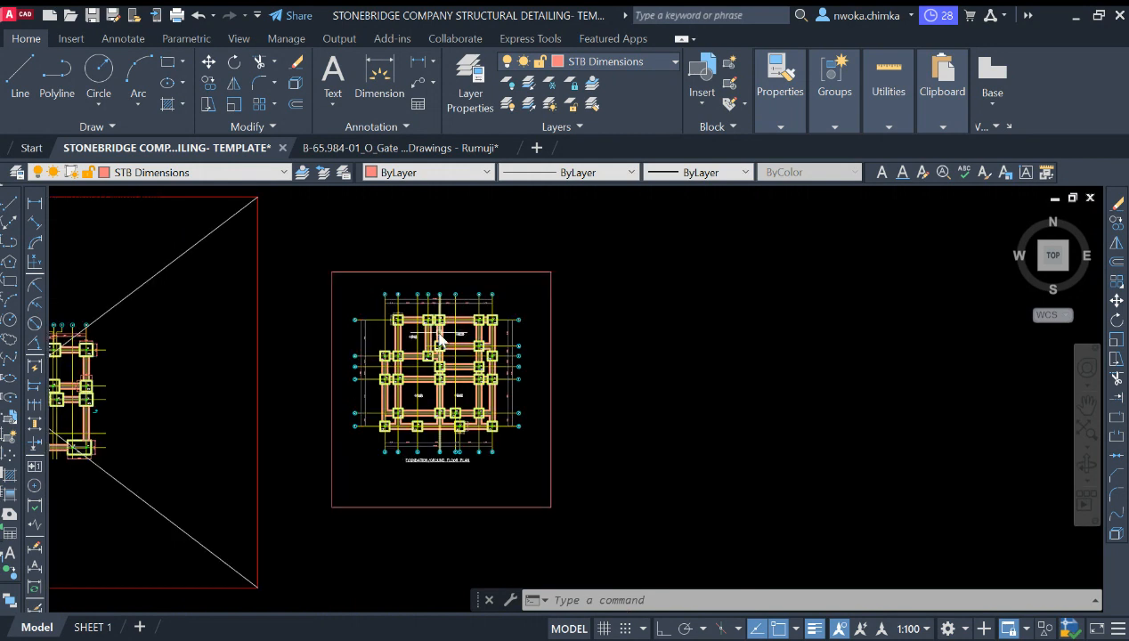
{"action": "scroll", "coordinate": [454, 367], "scroll_direction": "down", "scroll_amount": 3}
{"action": "scroll", "coordinate": [482, 428], "scroll_direction": "up", "scroll_amount": 5}
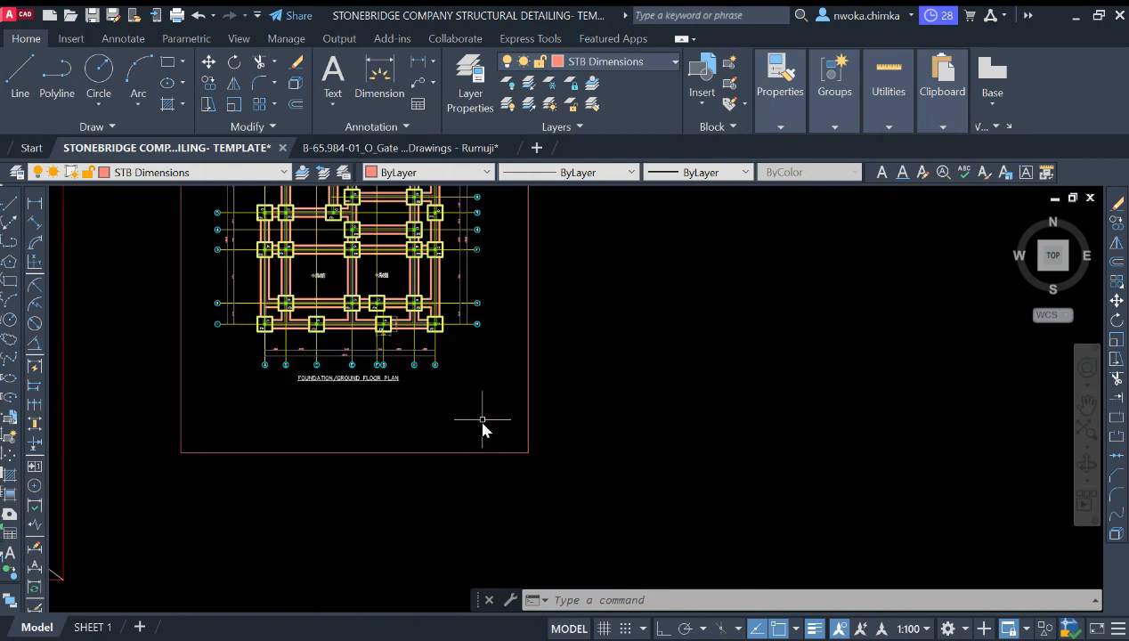
{"action": "scroll", "coordinate": [385, 256], "scroll_direction": "up", "scroll_amount": 3}
{"action": "scroll", "coordinate": [385, 256], "scroll_direction": "down", "scroll_amount": 3}
{"action": "scroll", "coordinate": [415, 290], "scroll_direction": "up", "scroll_amount": 4}
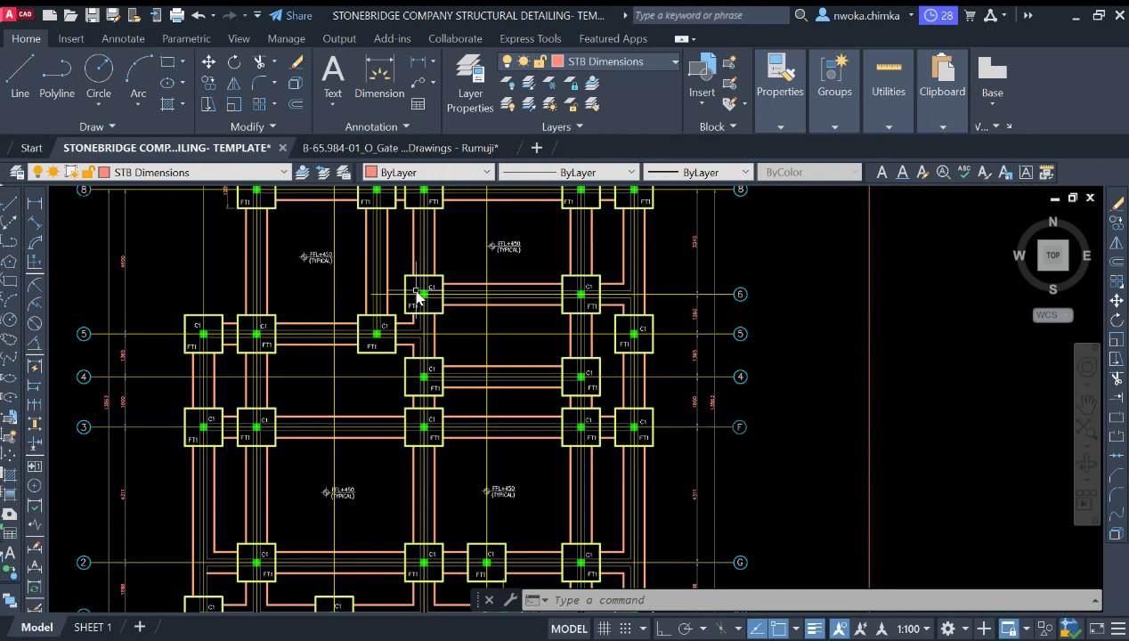
{"action": "scroll", "coordinate": [418, 297], "scroll_direction": "down", "scroll_amount": 2}
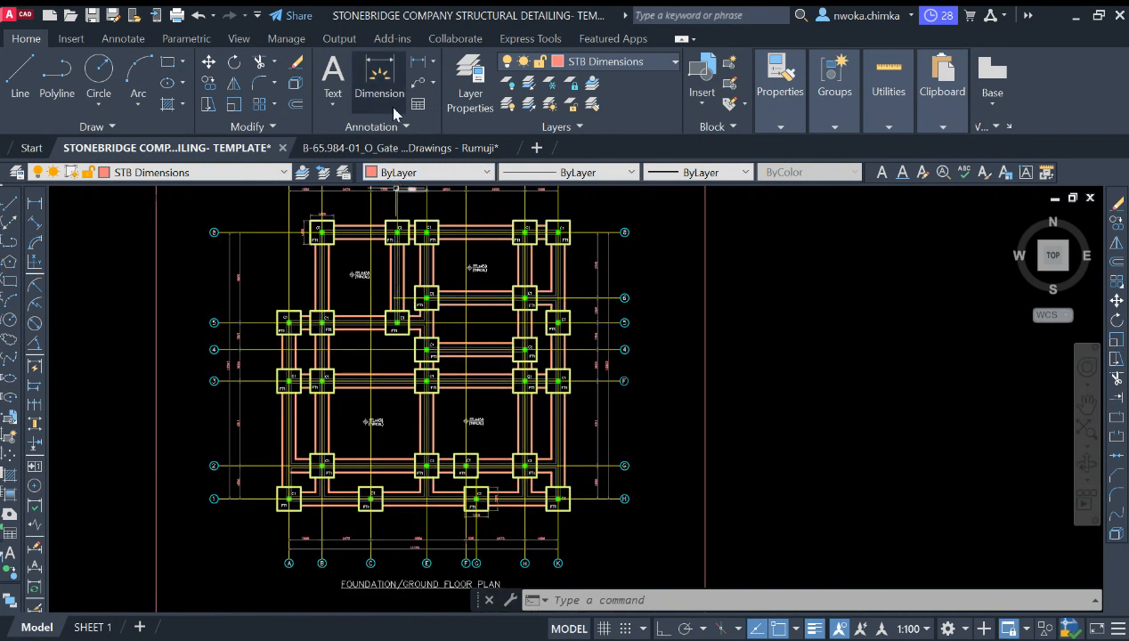
{"action": "scroll", "coordinate": [504, 312], "scroll_direction": "down", "scroll_amount": 2}
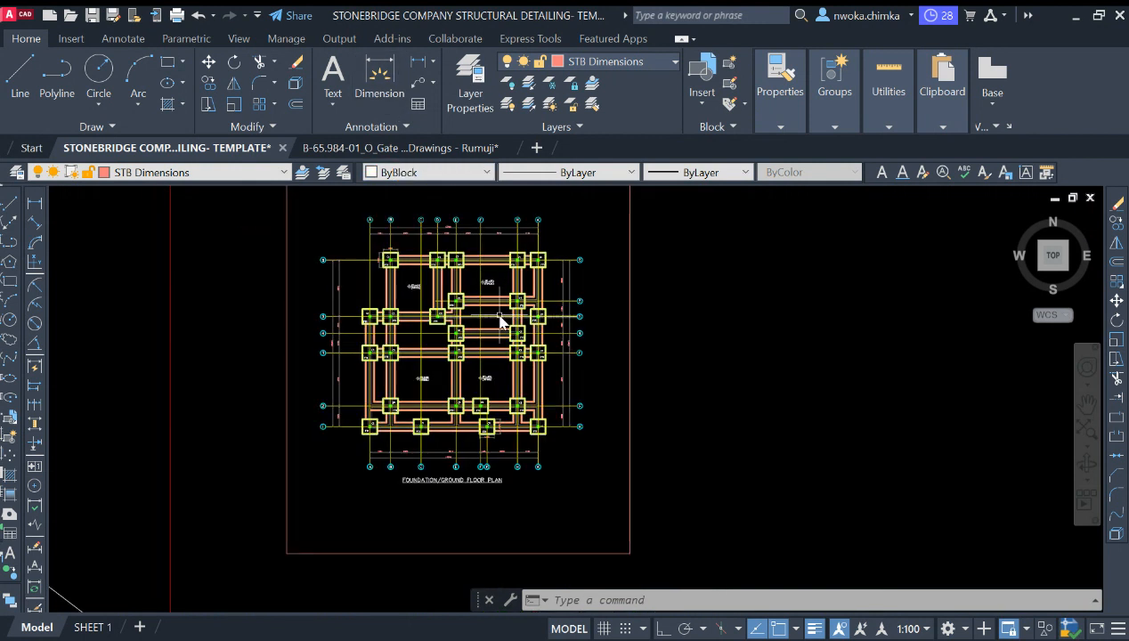
{"action": "scroll", "coordinate": [495, 337], "scroll_direction": "down", "scroll_amount": 2}
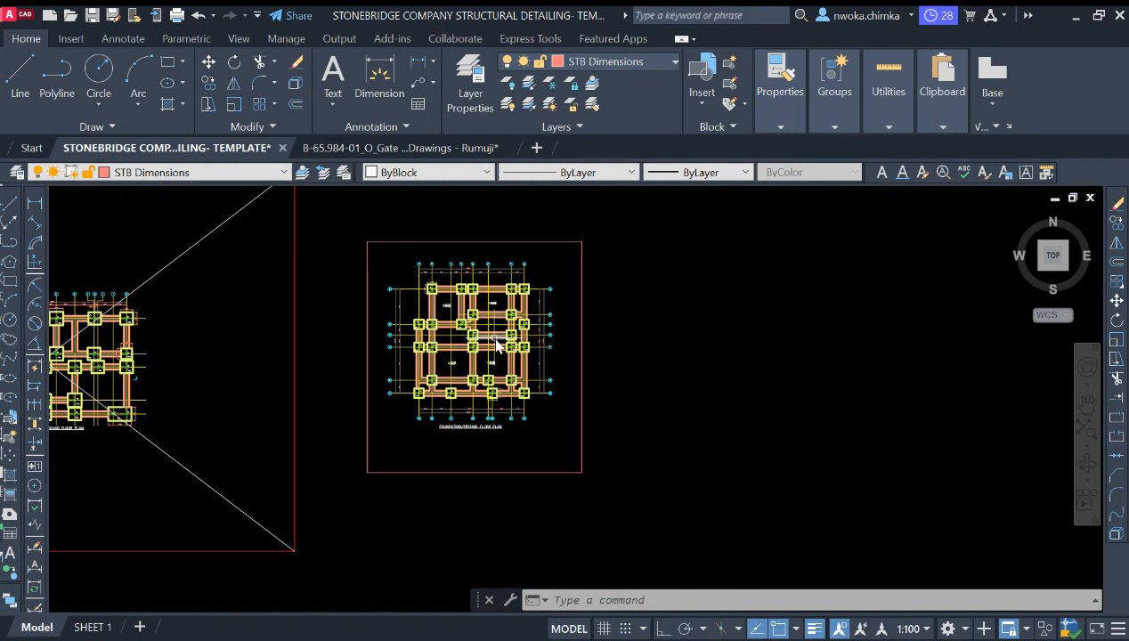
{"action": "scroll", "coordinate": [472, 334], "scroll_direction": "down", "scroll_amount": 2}
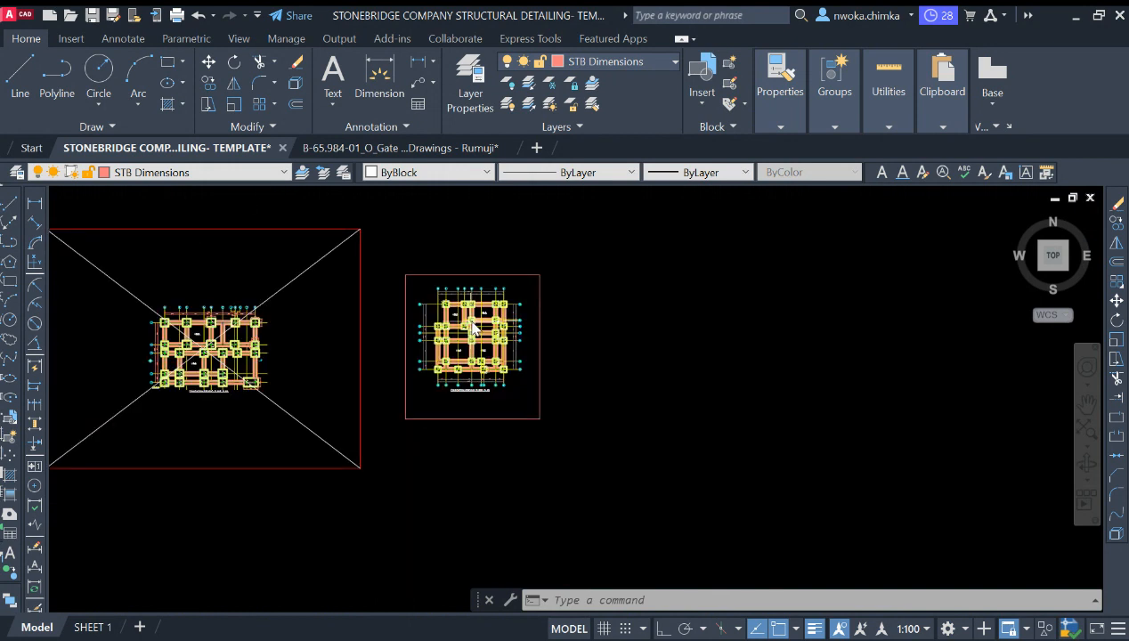
{"action": "scroll", "coordinate": [467, 332], "scroll_direction": "up", "scroll_amount": 4}
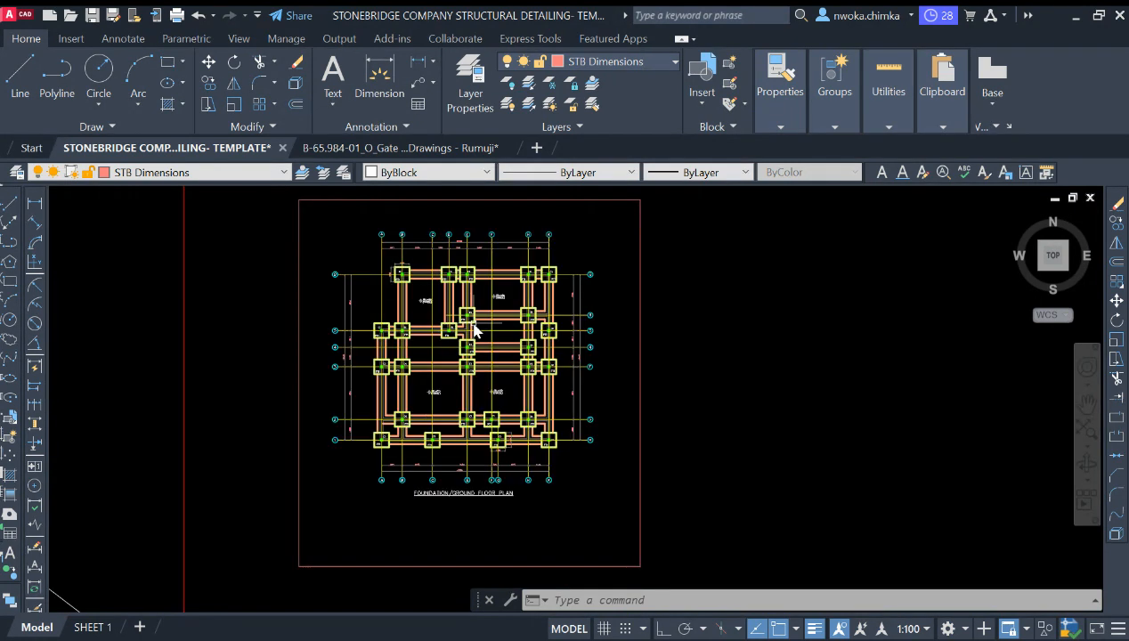
{"action": "scroll", "coordinate": [450, 329], "scroll_direction": "up", "scroll_amount": 4}
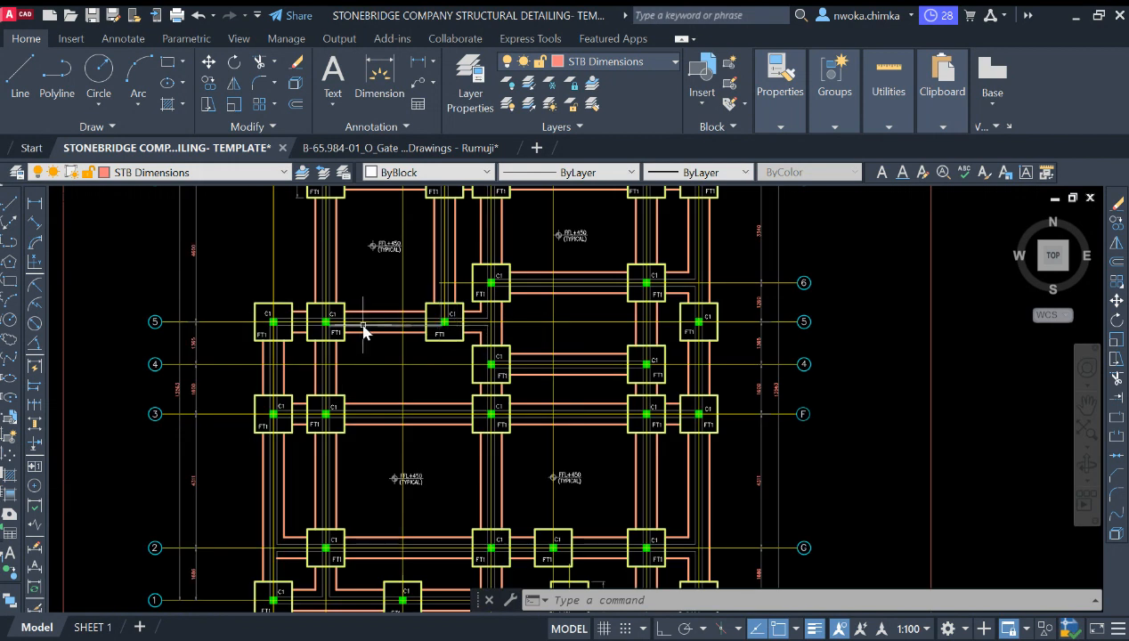
Step: Zoom out from the foundation plan to browse the full set of drawing sheets and sheet groups in model space
{"action": "scroll", "coordinate": [418, 329], "scroll_direction": "down", "scroll_amount": 3}
{"action": "scroll", "coordinate": [437, 326], "scroll_direction": "down", "scroll_amount": 2}
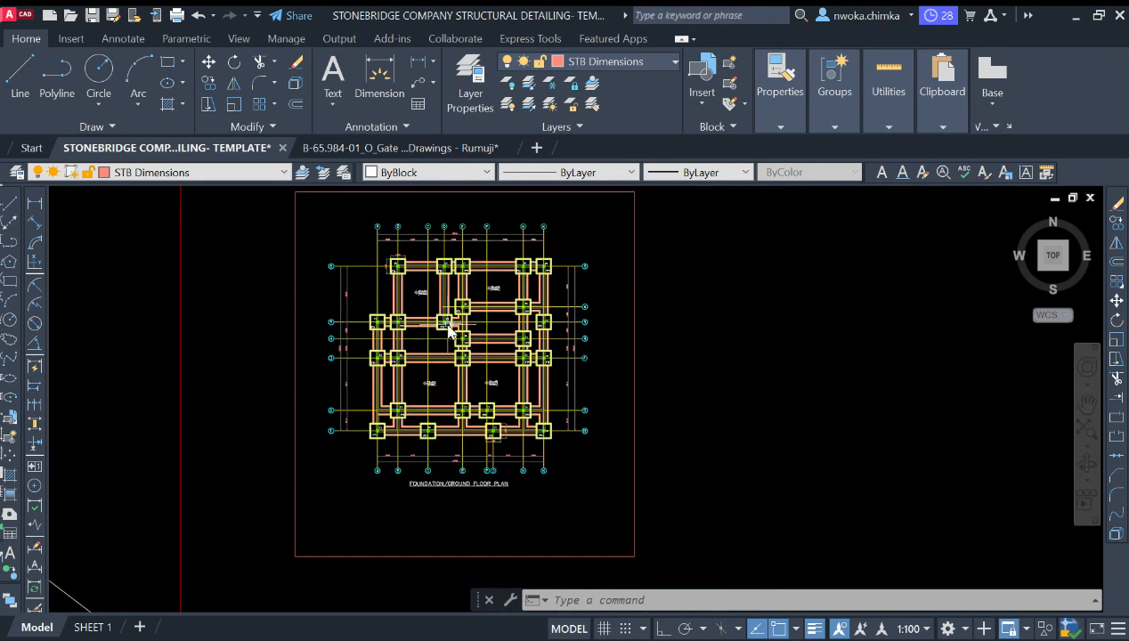
{"action": "scroll", "coordinate": [463, 334], "scroll_direction": "down", "scroll_amount": 2}
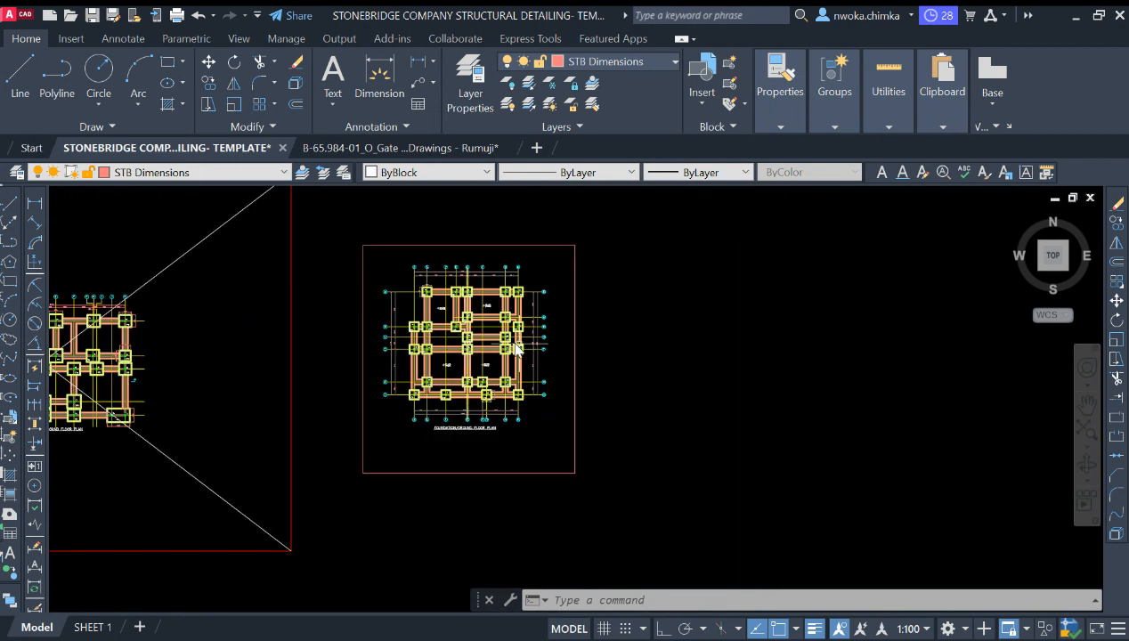
{"action": "scroll", "coordinate": [556, 348], "scroll_direction": "down", "scroll_amount": 8}
{"action": "scroll", "coordinate": [359, 317], "scroll_direction": "up", "scroll_amount": 3}
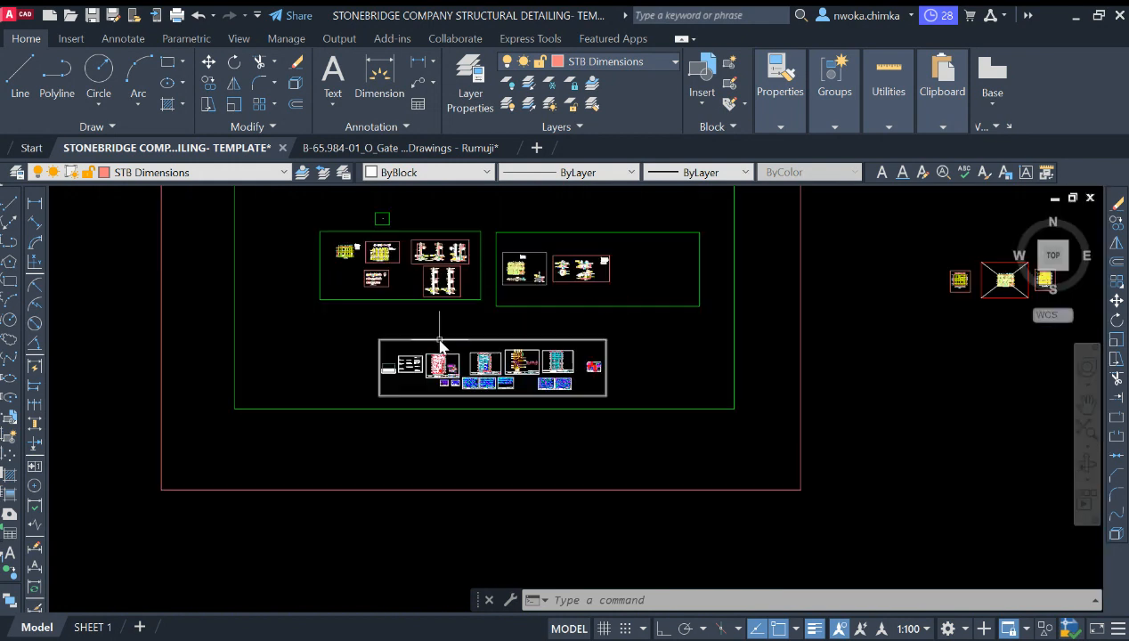
{"action": "scroll", "coordinate": [440, 345], "scroll_direction": "up", "scroll_amount": 10}
{"action": "scroll", "coordinate": [302, 348], "scroll_direction": "down", "scroll_amount": 3}
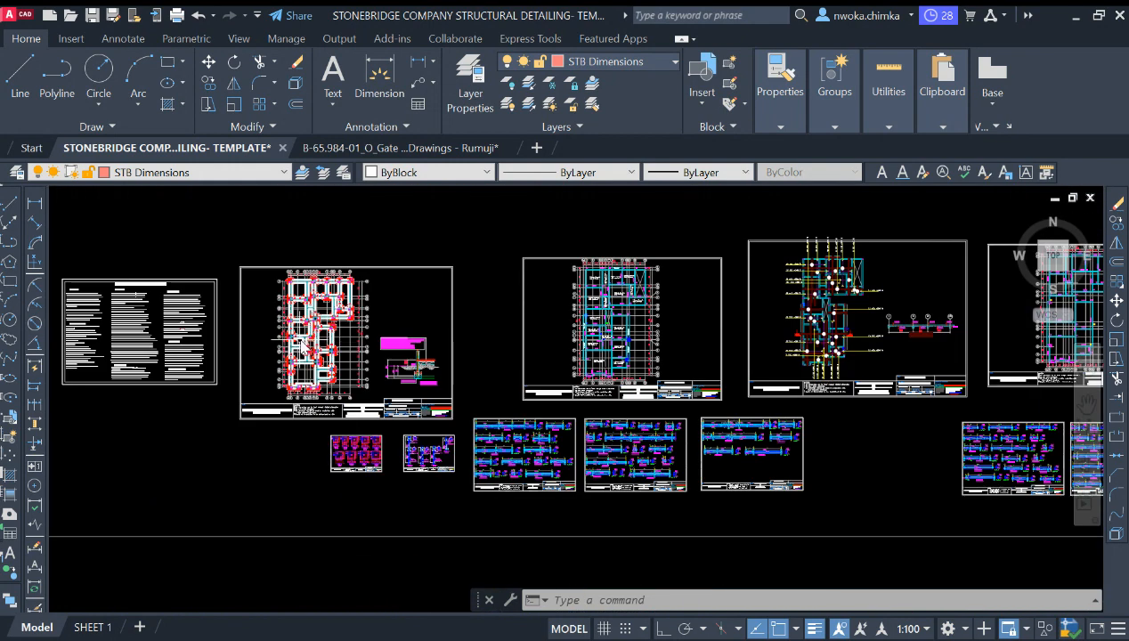
{"action": "scroll", "coordinate": [462, 322], "scroll_direction": "down", "scroll_amount": 5}
{"action": "scroll", "coordinate": [453, 312], "scroll_direction": "up", "scroll_amount": 8}
{"action": "scroll", "coordinate": [535, 330], "scroll_direction": "down", "scroll_amount": 5}
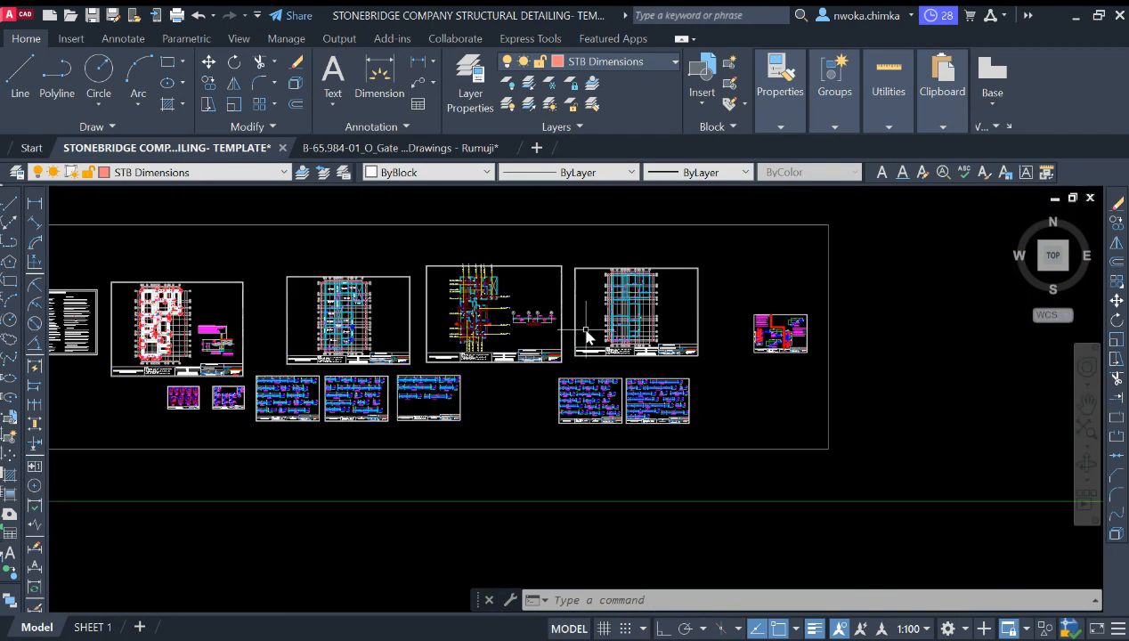
{"action": "scroll", "coordinate": [586, 333], "scroll_direction": "down", "scroll_amount": 5}
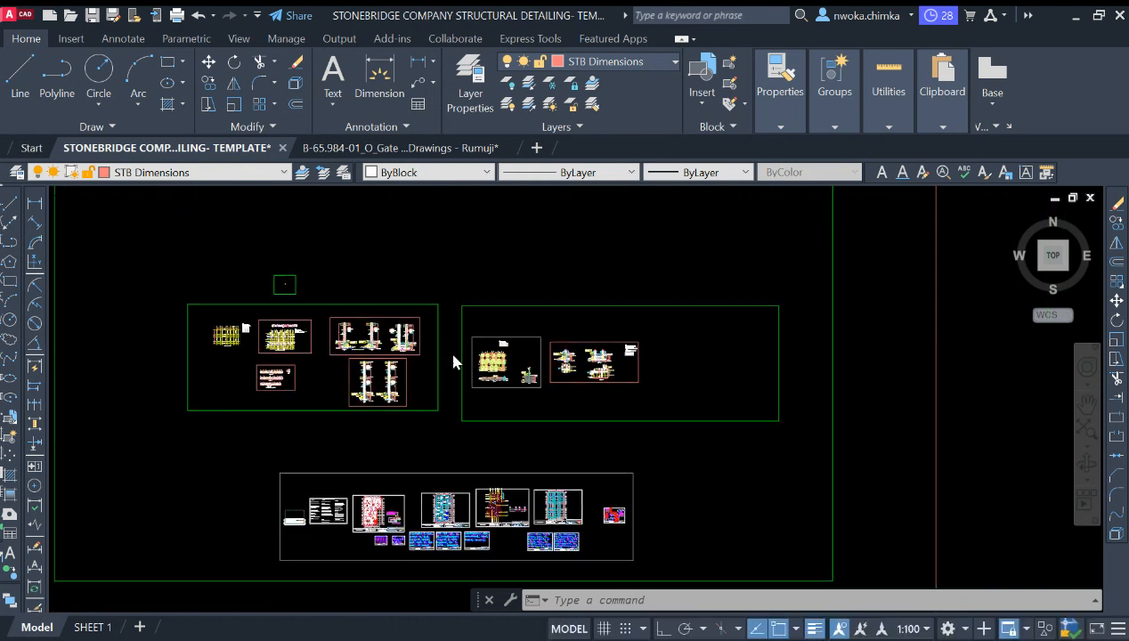
Step: Examine the column longitudinal details for Column 1 (Footing 2) and Column 2 (Footing 1)
{"action": "scroll", "coordinate": [453, 361], "scroll_direction": "up", "scroll_amount": 6}
{"action": "scroll", "coordinate": [698, 353], "scroll_direction": "up", "scroll_amount": 6}
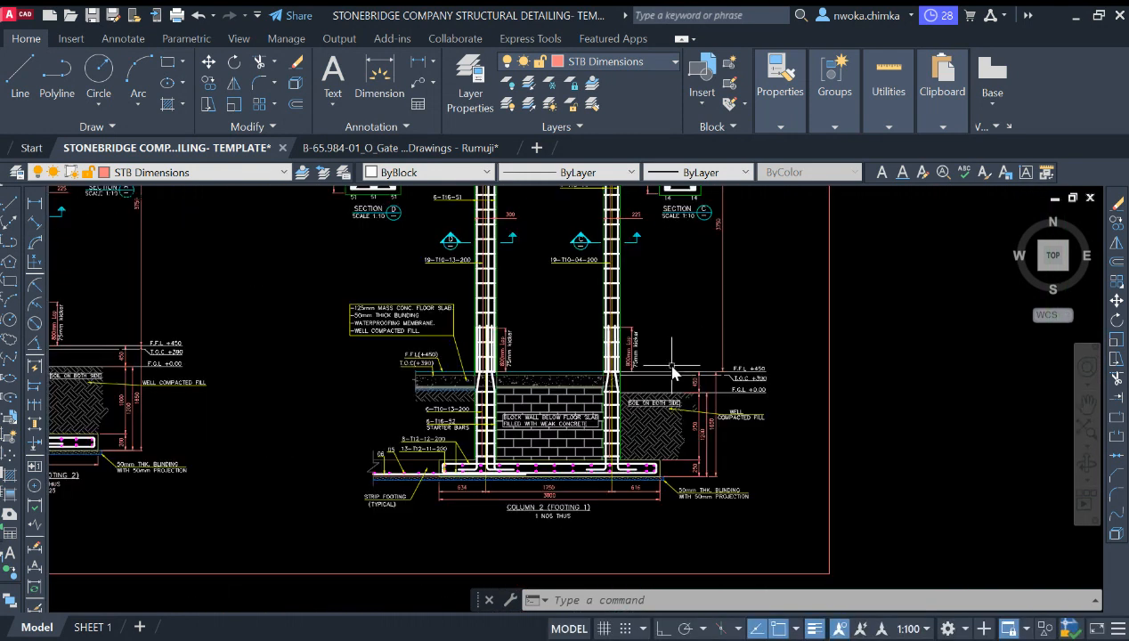
{"action": "scroll", "coordinate": [622, 369], "scroll_direction": "down", "scroll_amount": 4}
{"action": "scroll", "coordinate": [455, 354], "scroll_direction": "up", "scroll_amount": 4}
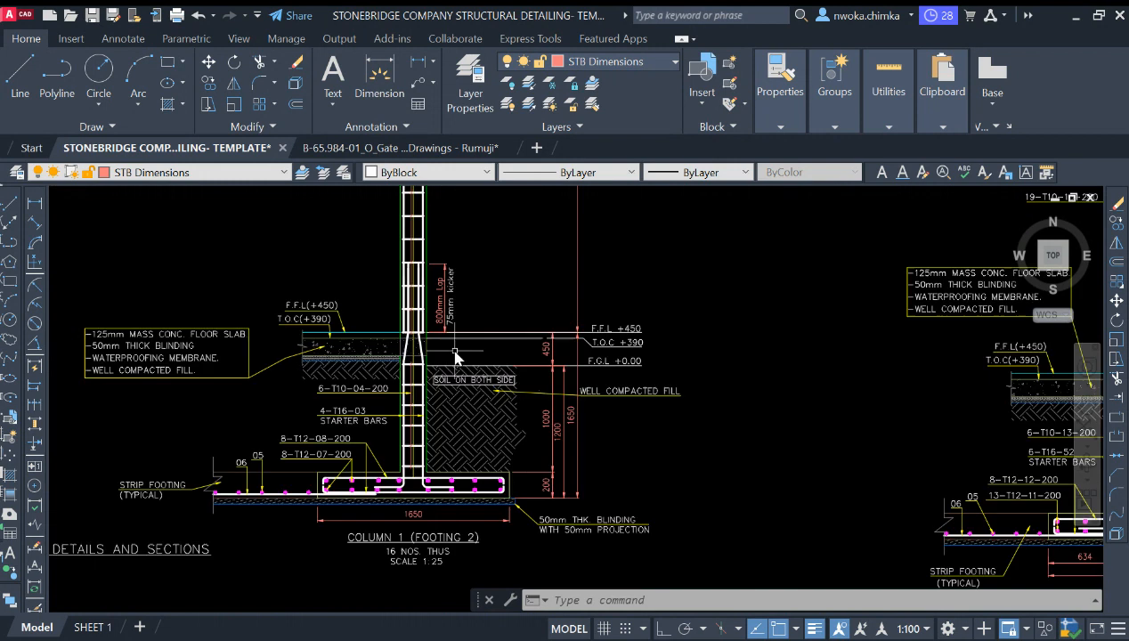
{"action": "scroll", "coordinate": [419, 357], "scroll_direction": "down", "scroll_amount": 2}
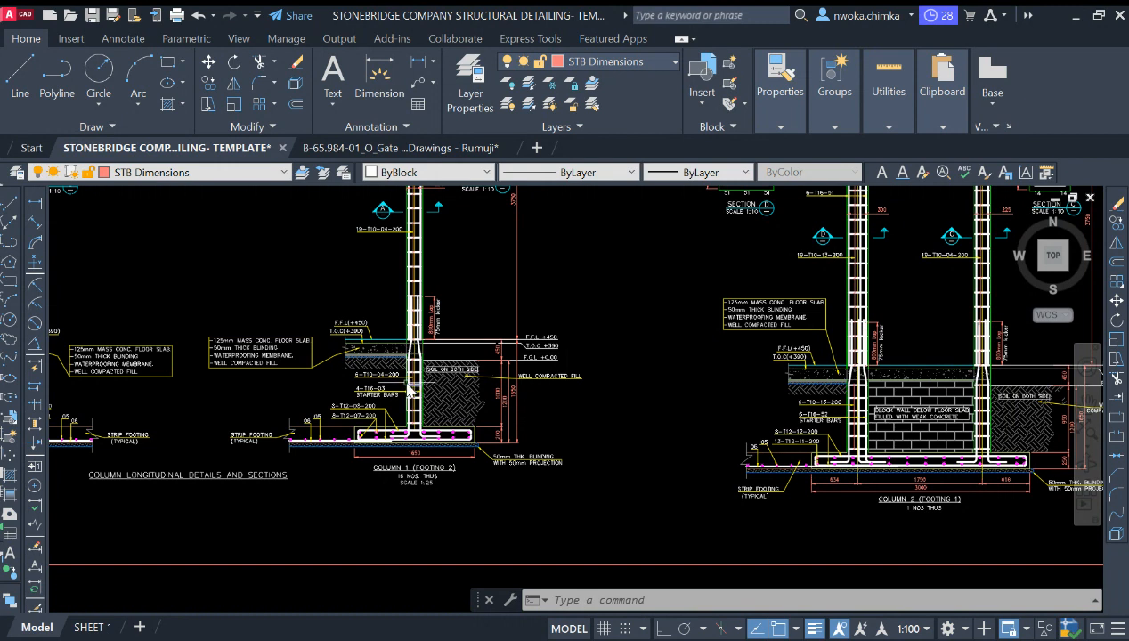
{"action": "scroll", "coordinate": [362, 375], "scroll_direction": "down", "scroll_amount": 2}
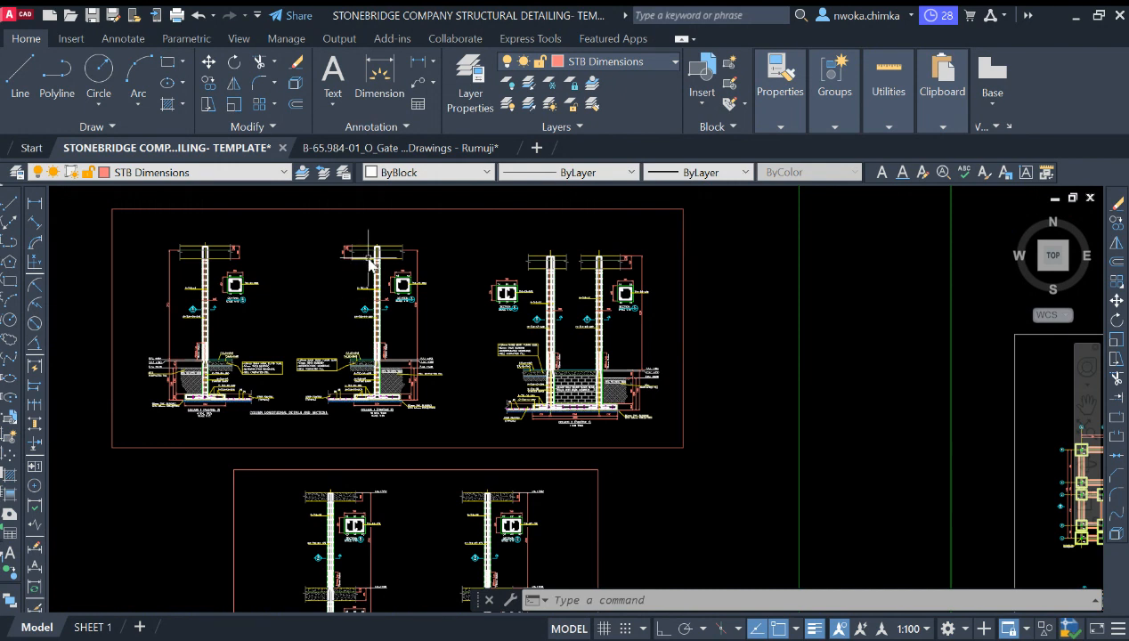
Step: Inspect the column reinforcement above the footings and the column cross-sections A, B and C
{"action": "scroll", "coordinate": [373, 258], "scroll_direction": "up", "scroll_amount": 3}
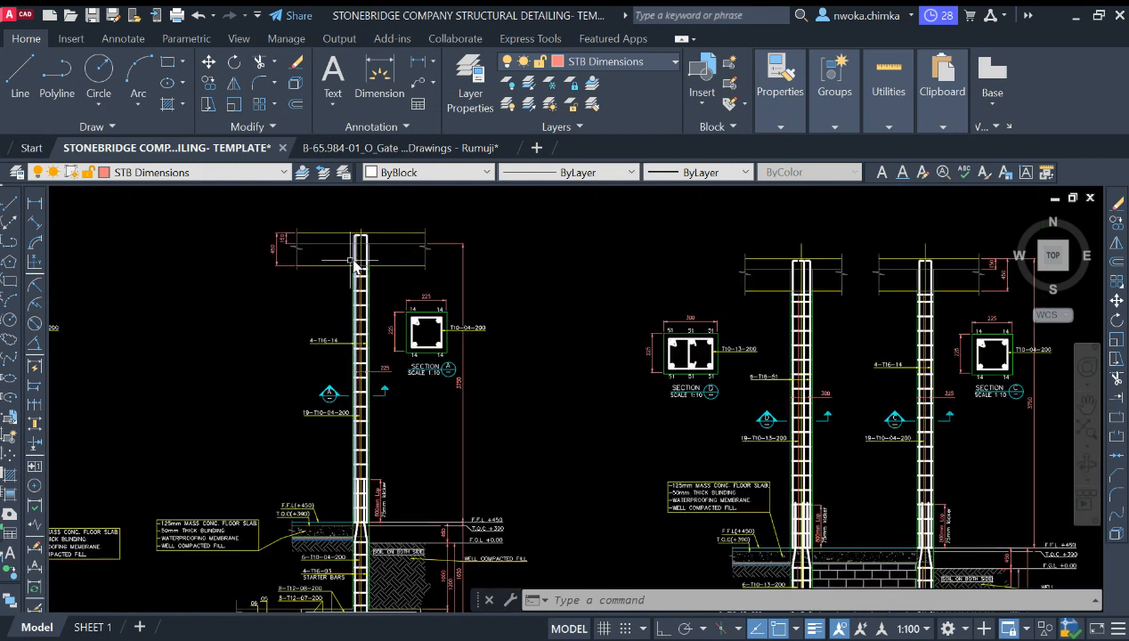
{"action": "scroll", "coordinate": [374, 265], "scroll_direction": "down", "scroll_amount": 3}
{"action": "scroll", "coordinate": [479, 277], "scroll_direction": "up", "scroll_amount": 4}
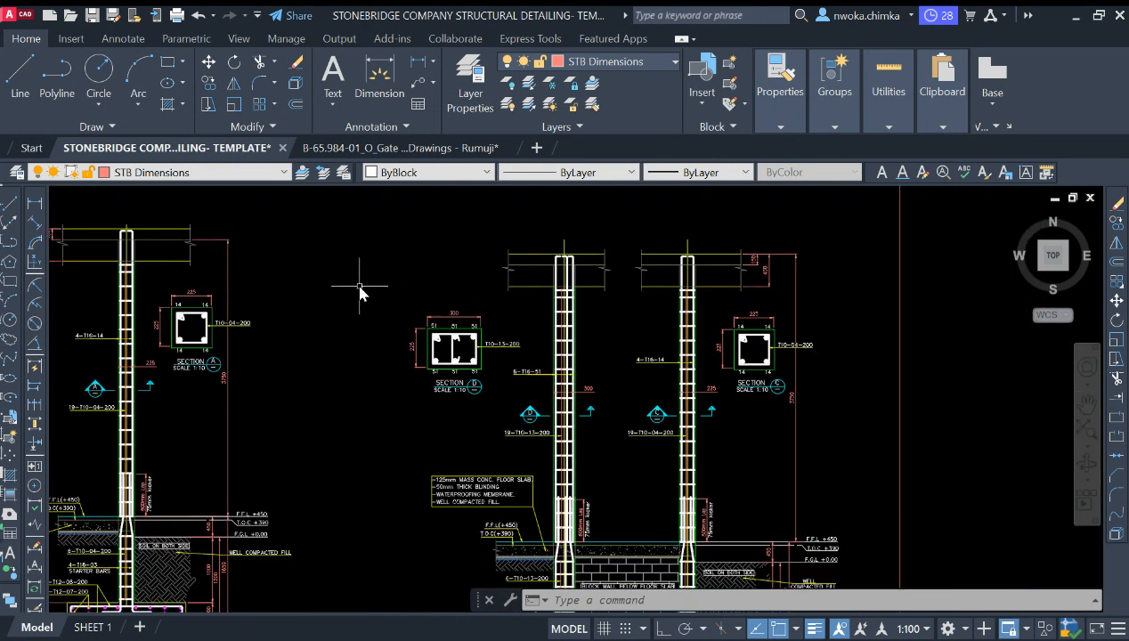
{"action": "scroll", "coordinate": [297, 281], "scroll_direction": "down", "scroll_amount": 5}
{"action": "scroll", "coordinate": [316, 283], "scroll_direction": "down", "scroll_amount": 2}
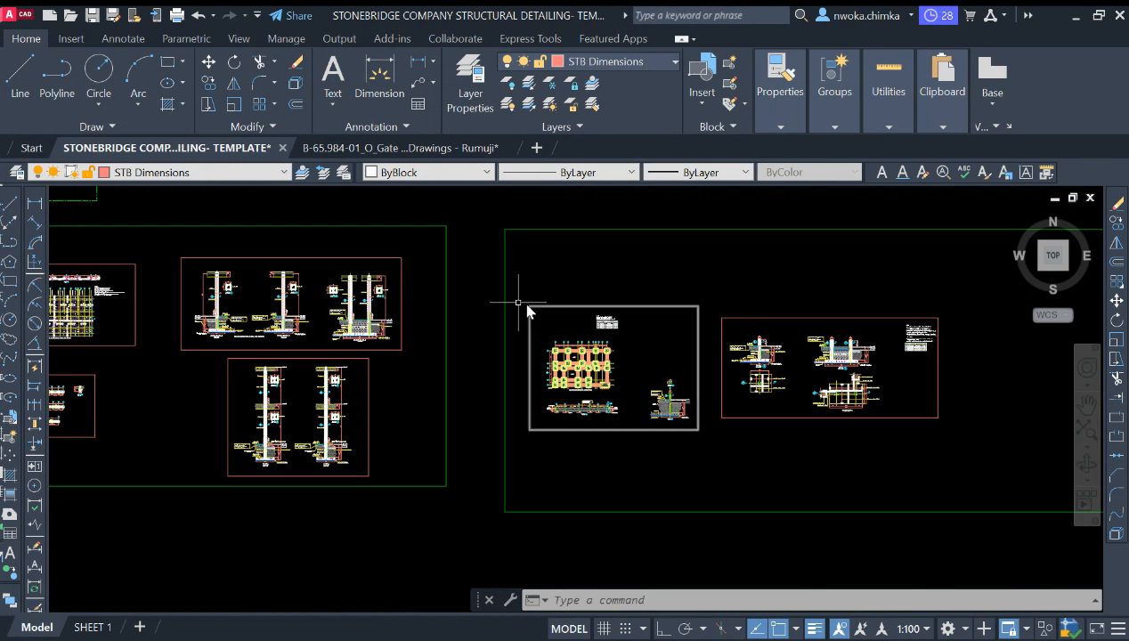
{"action": "scroll", "coordinate": [492, 322], "scroll_direction": "down", "scroll_amount": 3}
Step: Review the footing detail sheet containing Section A, Section D, the footing plans and Footing Type 1
{"action": "scroll", "coordinate": [661, 340], "scroll_direction": "up", "scroll_amount": 5}
{"action": "scroll", "coordinate": [530, 294], "scroll_direction": "up", "scroll_amount": 4}
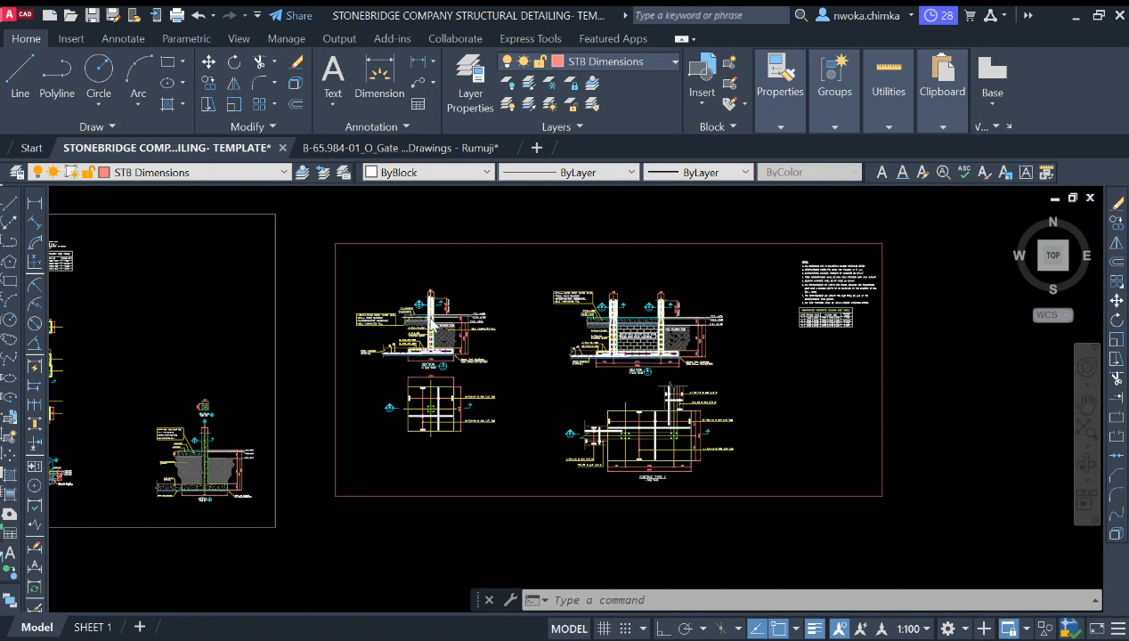
{"action": "scroll", "coordinate": [430, 304], "scroll_direction": "up", "scroll_amount": 2}
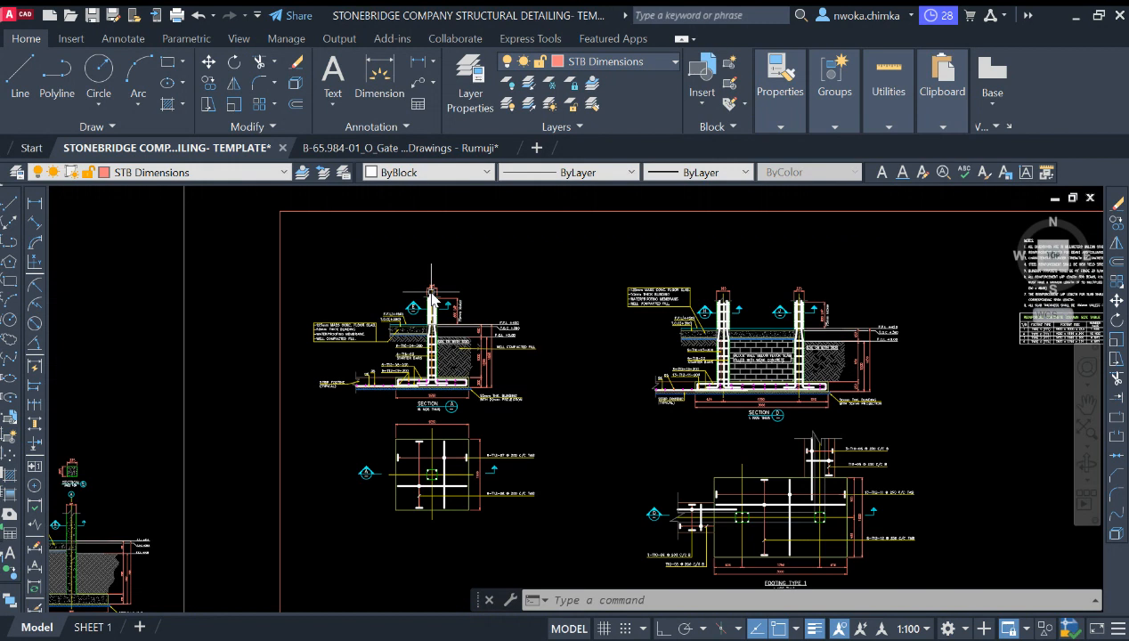
{"action": "scroll", "coordinate": [431, 296], "scroll_direction": "up", "scroll_amount": 2}
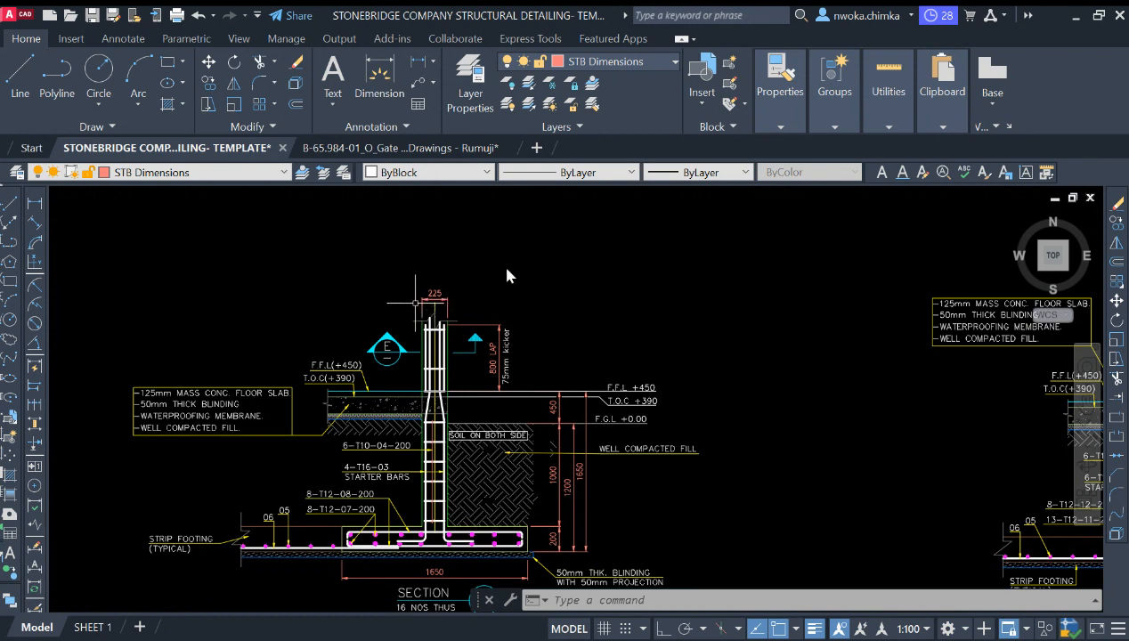
{"action": "scroll", "coordinate": [453, 233], "scroll_direction": "down", "scroll_amount": 2}
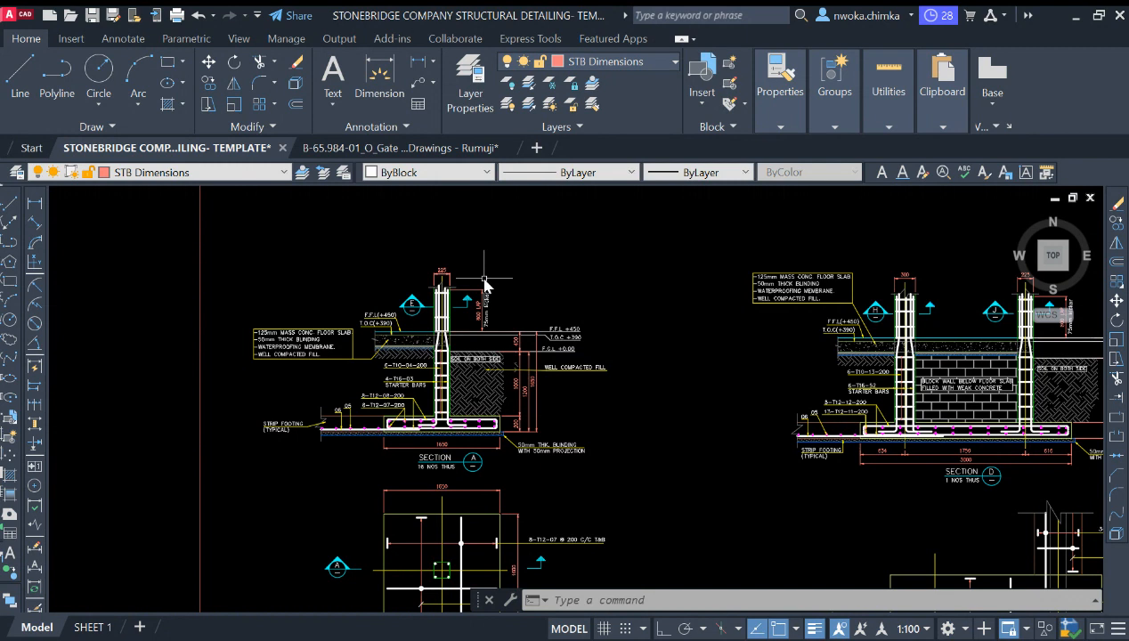
{"action": "scroll", "coordinate": [481, 292], "scroll_direction": "up", "scroll_amount": 2}
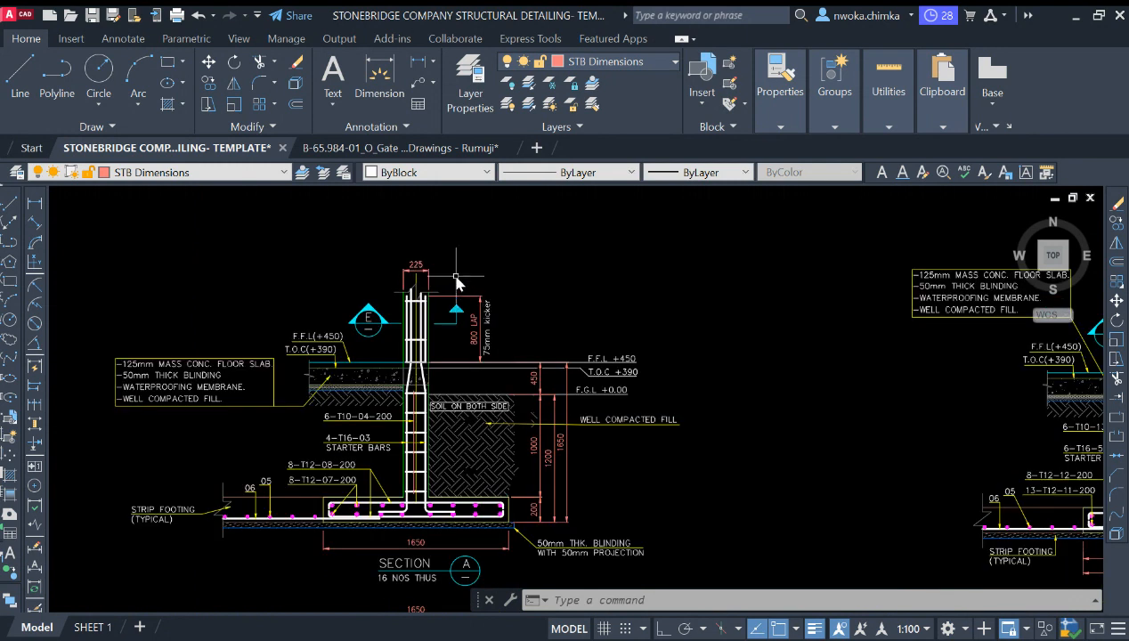
{"action": "scroll", "coordinate": [456, 282], "scroll_direction": "down", "scroll_amount": 4}
{"action": "scroll", "coordinate": [419, 305], "scroll_direction": "up", "scroll_amount": 4}
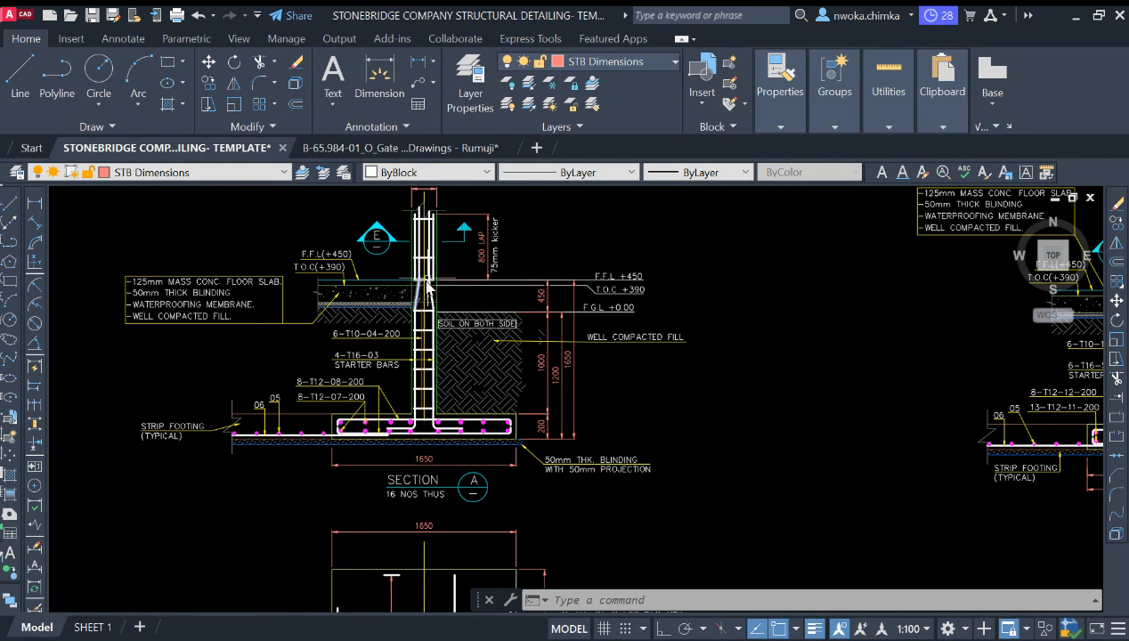
{"action": "scroll", "coordinate": [431, 279], "scroll_direction": "down", "scroll_amount": 2}
{"action": "middle_click_drag", "start_coordinate": [413, 295], "coordinate": [401, 346]}
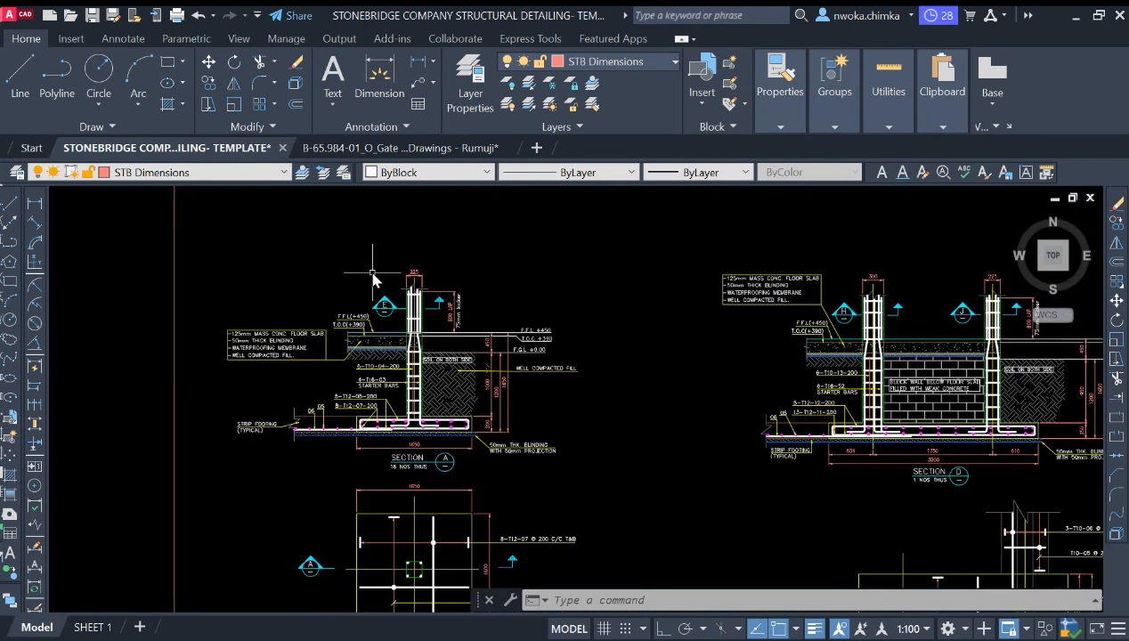
{"action": "scroll", "coordinate": [386, 282], "scroll_direction": "up", "scroll_amount": 2}
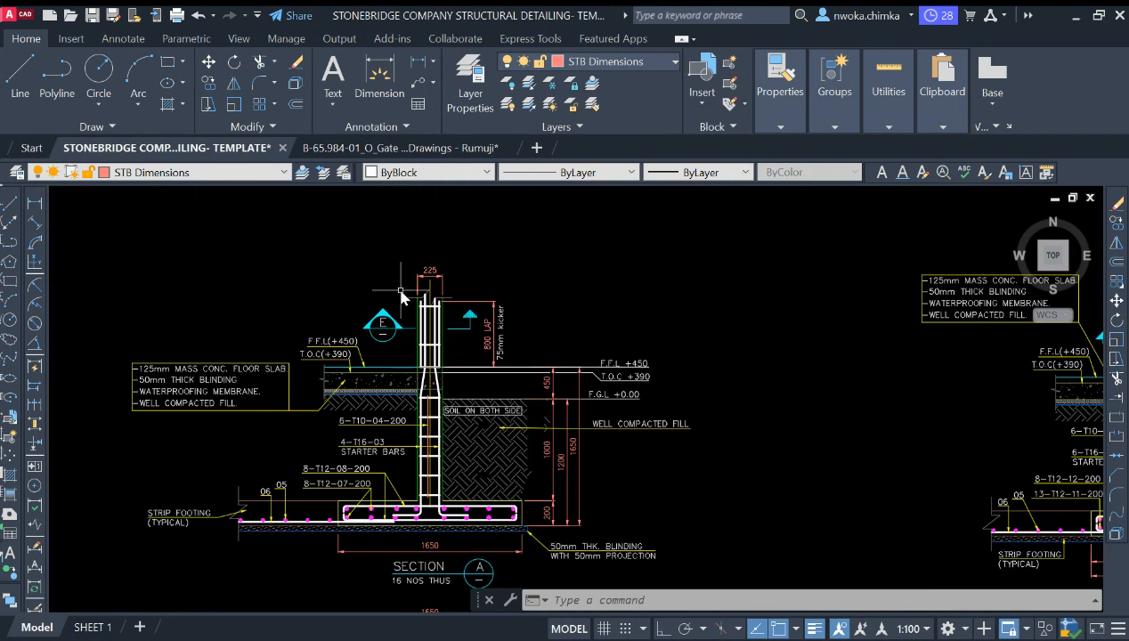
{"action": "scroll", "coordinate": [402, 290], "scroll_direction": "down", "scroll_amount": 4}
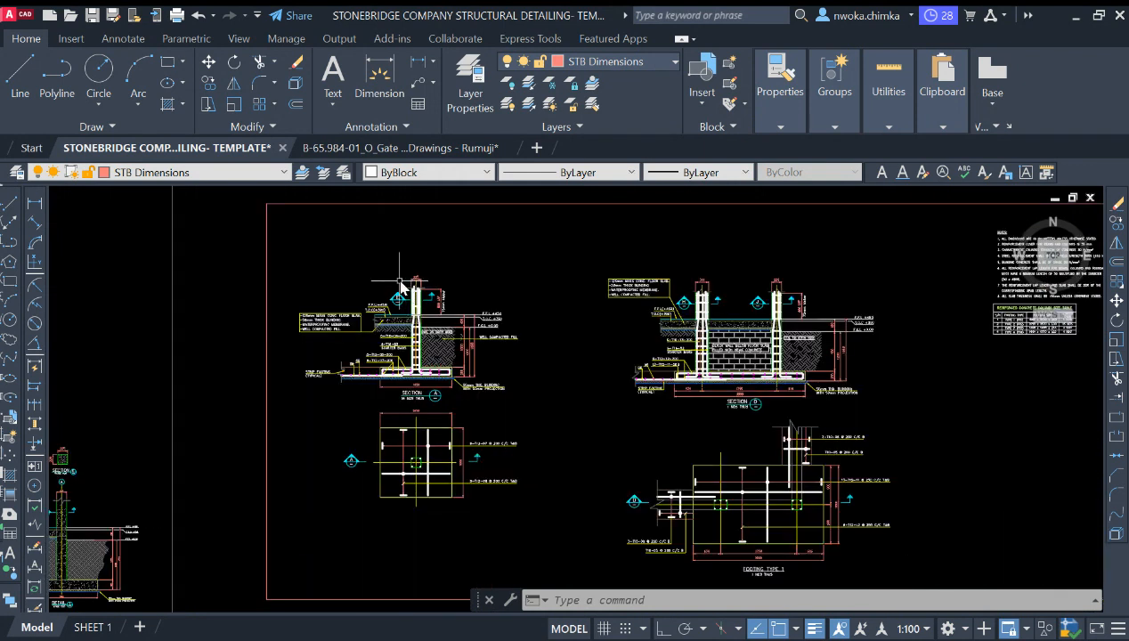
{"action": "scroll", "coordinate": [402, 286], "scroll_direction": "down", "scroll_amount": 2}
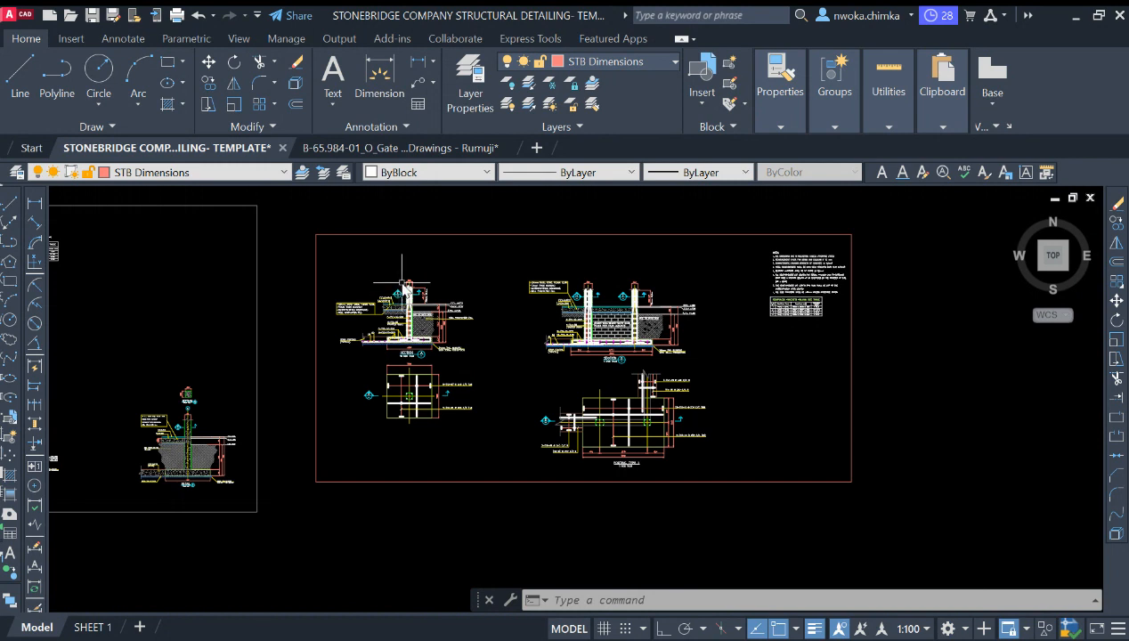
{"action": "scroll", "coordinate": [378, 288], "scroll_direction": "up", "scroll_amount": 3}
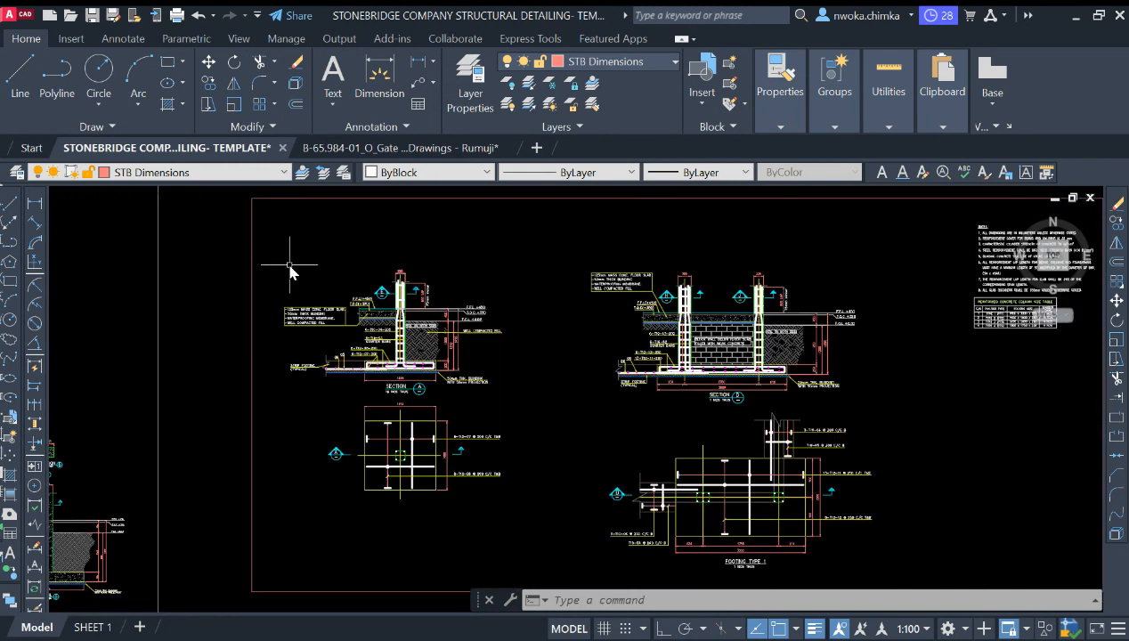
Step: Zoom into Section A to examine the column starter bars, 800 lap, kicker and floor level annotations
{"action": "scroll", "coordinate": [353, 343], "scroll_direction": "down", "scroll_amount": 2}
{"action": "scroll", "coordinate": [353, 343], "scroll_direction": "up", "scroll_amount": 3}
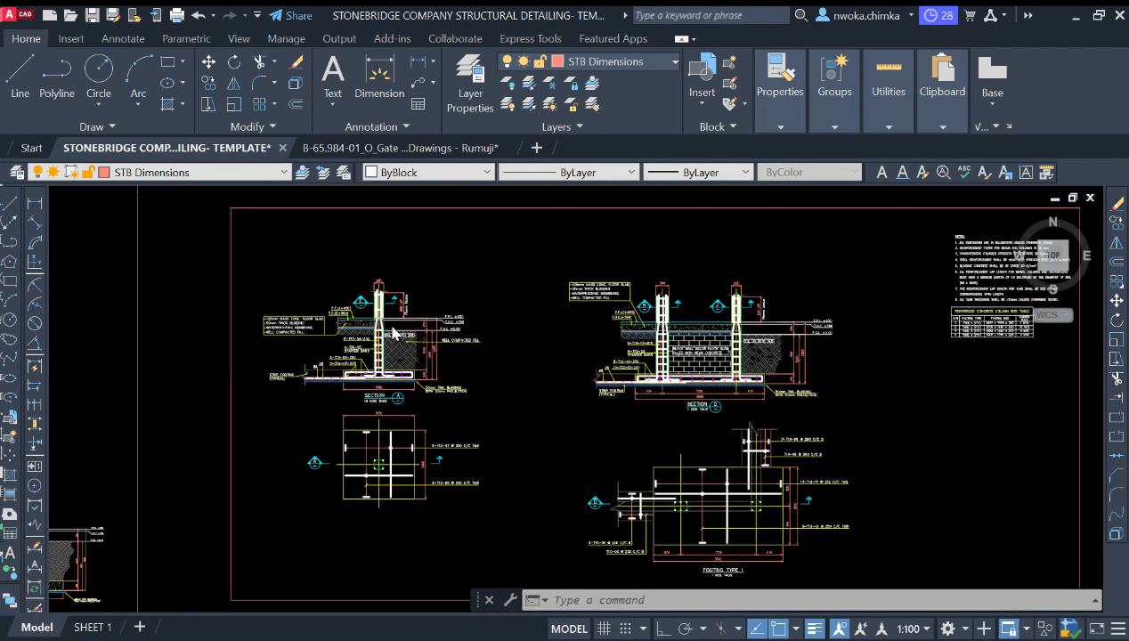
{"action": "scroll", "coordinate": [361, 334], "scroll_direction": "down", "scroll_amount": 1}
{"action": "scroll", "coordinate": [361, 333], "scroll_direction": "up", "scroll_amount": 3}
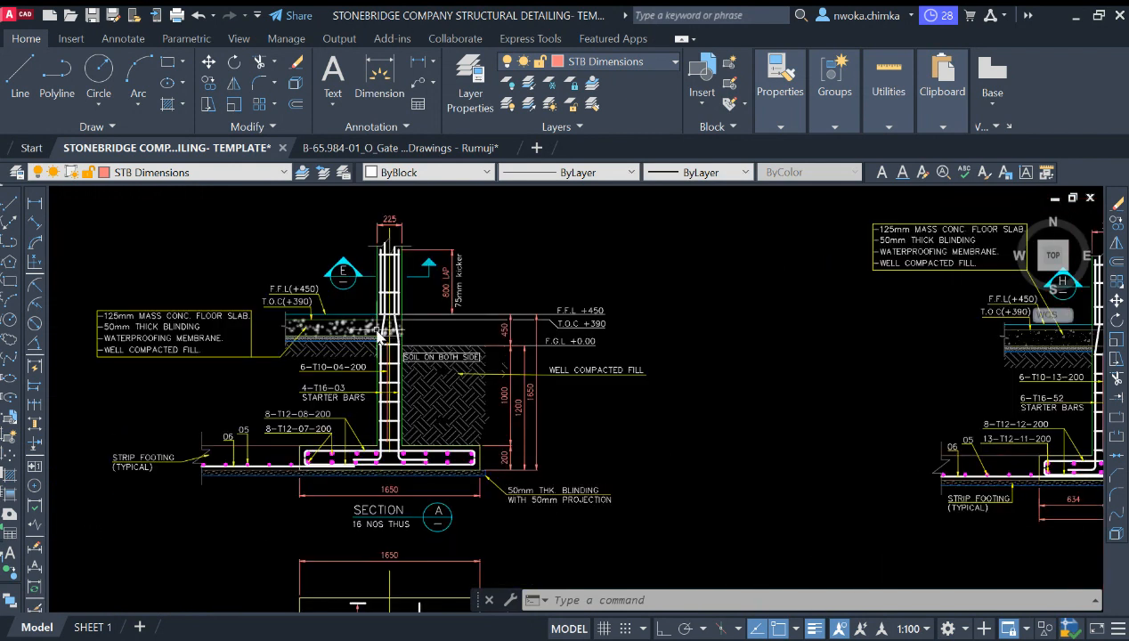
{"action": "scroll", "coordinate": [383, 345], "scroll_direction": "down", "scroll_amount": 3}
{"action": "scroll", "coordinate": [392, 348], "scroll_direction": "up", "scroll_amount": 3}
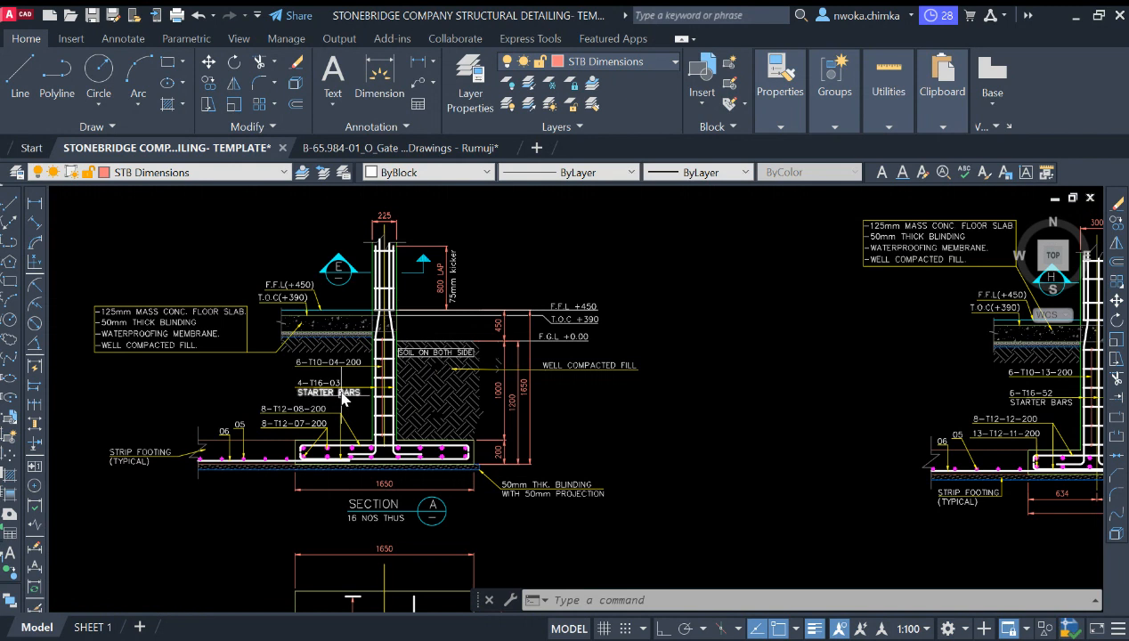
{"action": "scroll", "coordinate": [378, 292], "scroll_direction": "up", "scroll_amount": 2}
{"action": "scroll", "coordinate": [499, 356], "scroll_direction": "down", "scroll_amount": 2}
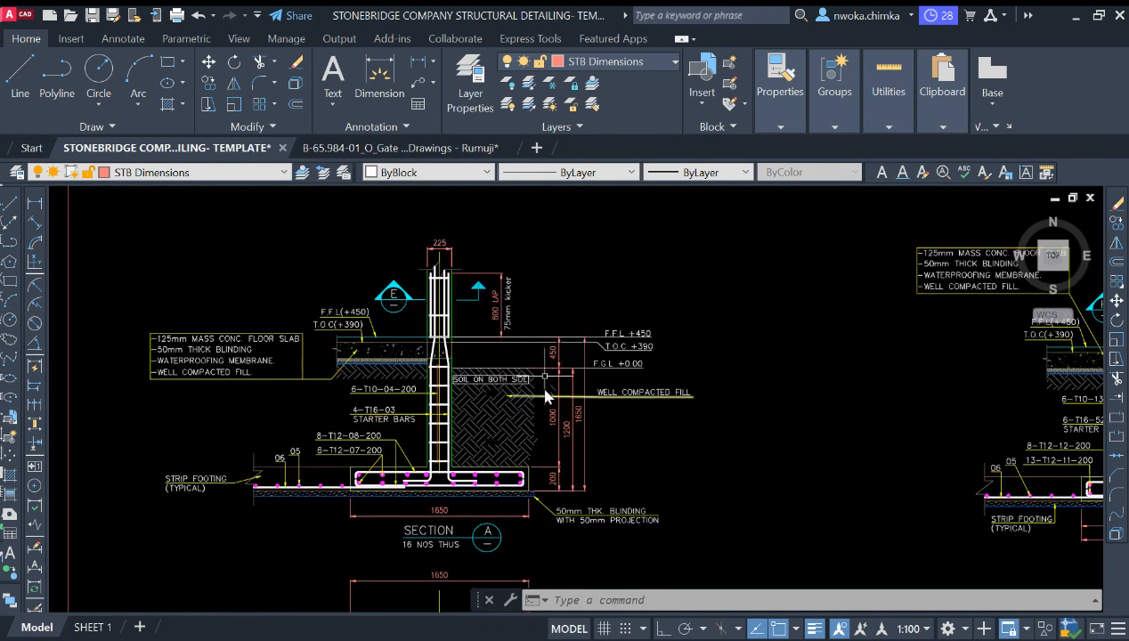
{"action": "scroll", "coordinate": [596, 343], "scroll_direction": "up", "scroll_amount": 2}
{"action": "scroll", "coordinate": [604, 356], "scroll_direction": "up", "scroll_amount": 2}
{"action": "scroll", "coordinate": [659, 361], "scroll_direction": "down", "scroll_amount": 2}
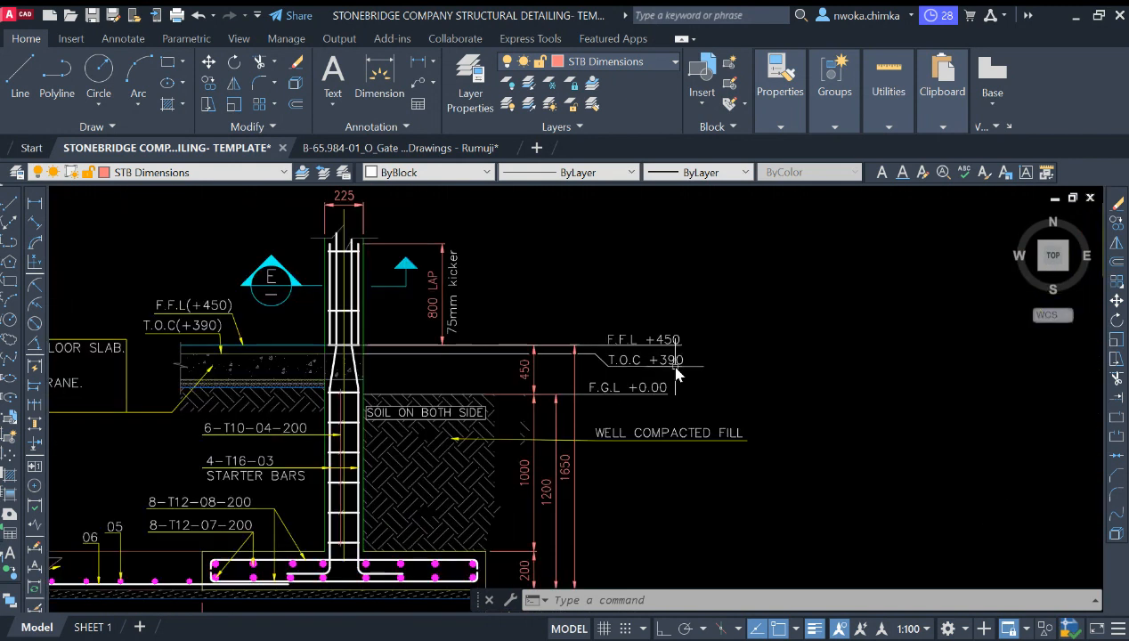
{"action": "scroll", "coordinate": [381, 235], "scroll_direction": "up", "scroll_amount": 2}
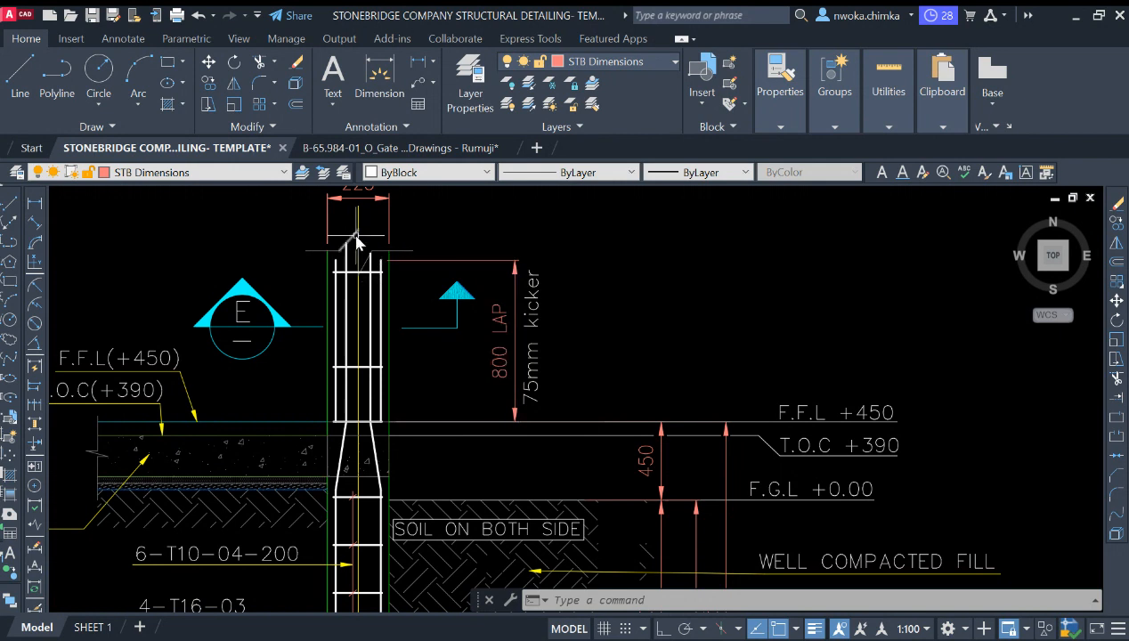
{"action": "scroll", "coordinate": [369, 305], "scroll_direction": "down", "scroll_amount": 2}
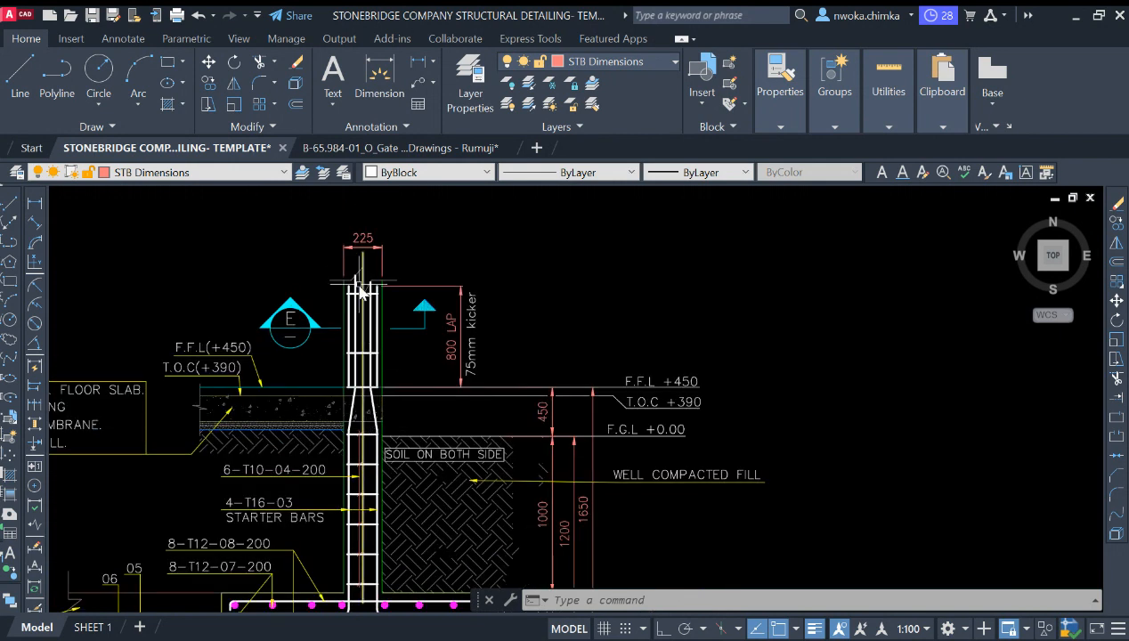
Step: Return to the foundation plan and inspect the 1200 by 1200 FT1 footings under the C1 columns
{"action": "scroll", "coordinate": [419, 254], "scroll_direction": "down", "scroll_amount": 3}
{"action": "scroll", "coordinate": [267, 348], "scroll_direction": "down", "scroll_amount": 5}
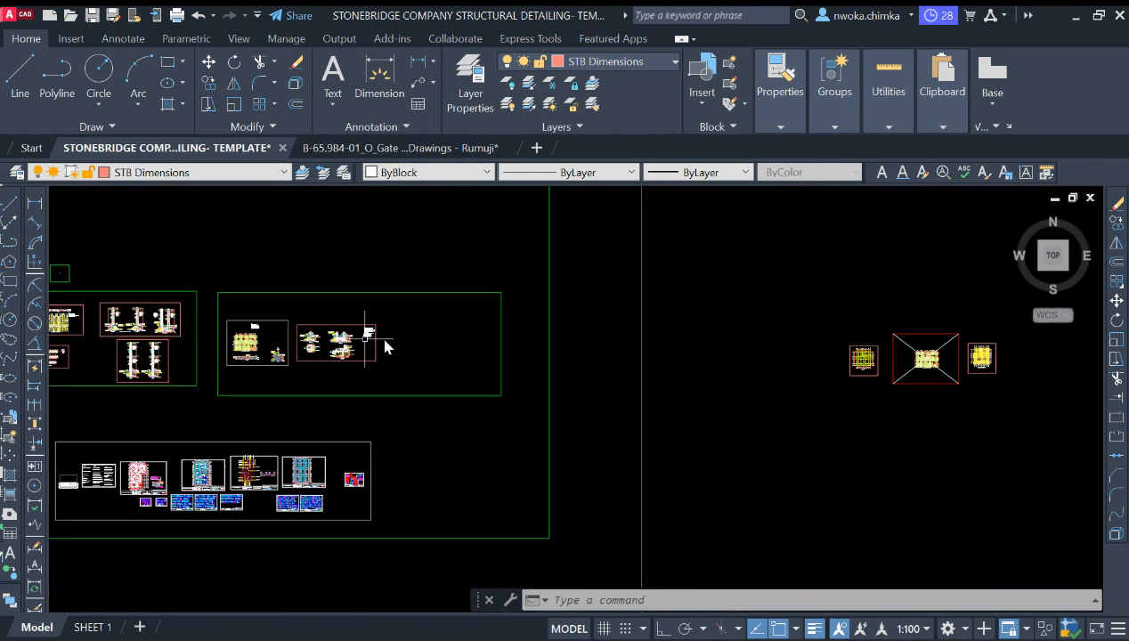
{"action": "scroll", "coordinate": [695, 346], "scroll_direction": "up", "scroll_amount": 6}
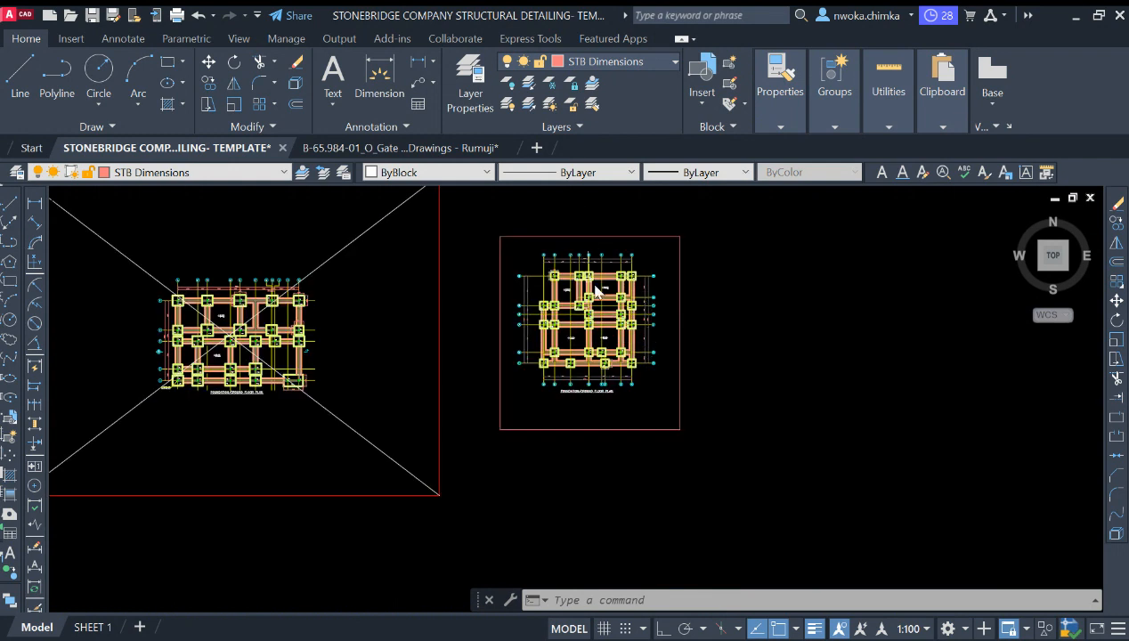
{"action": "scroll", "coordinate": [619, 285], "scroll_direction": "up", "scroll_amount": 2}
{"action": "scroll", "coordinate": [489, 279], "scroll_direction": "up", "scroll_amount": 10}
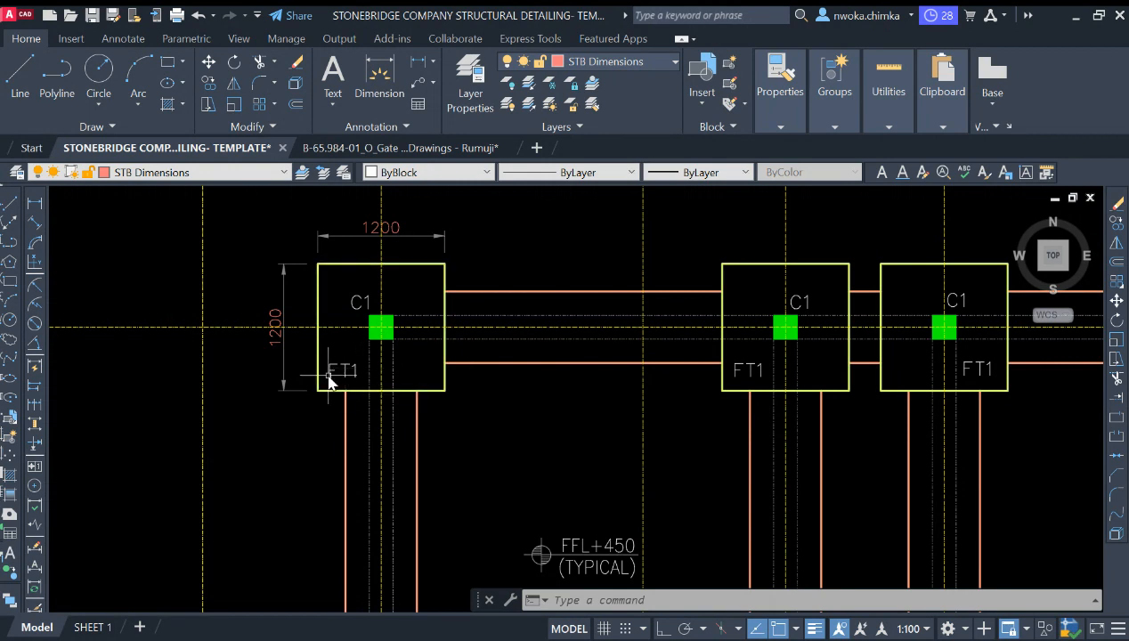
{"action": "scroll", "coordinate": [326, 385], "scroll_direction": "up", "scroll_amount": 2}
{"action": "scroll", "coordinate": [235, 336], "scroll_direction": "down", "scroll_amount": 4}
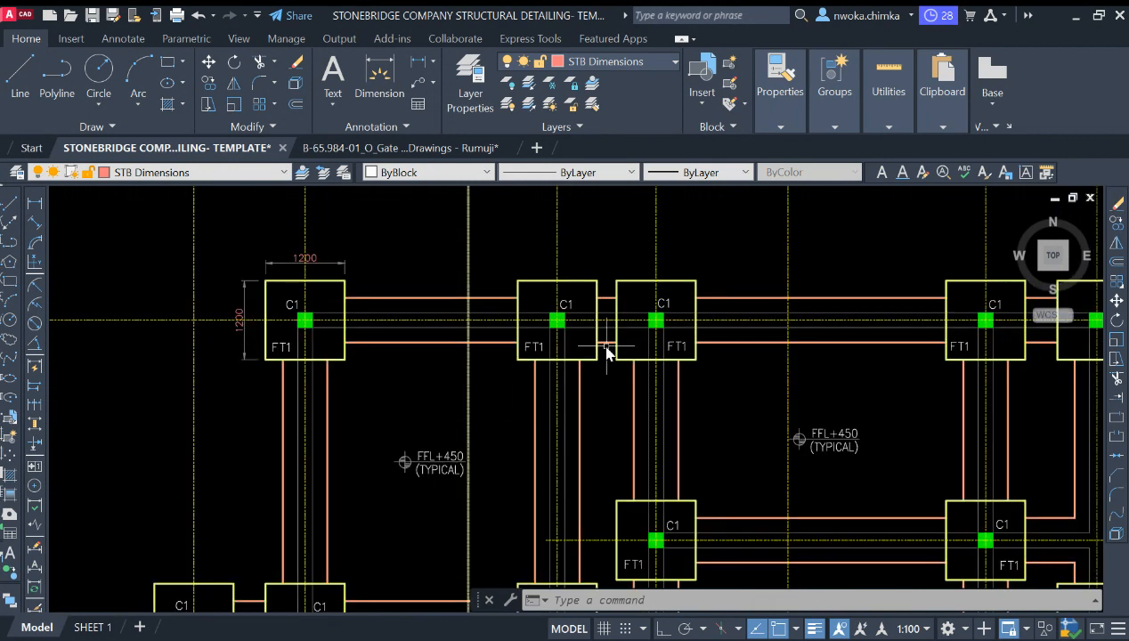
Step: Inspect the C1 columns on FT1 footings across the whole foundation plan and its gridlines
{"action": "scroll", "coordinate": [771, 371], "scroll_direction": "up", "scroll_amount": 4}
{"action": "scroll", "coordinate": [449, 298], "scroll_direction": "down", "scroll_amount": 4}
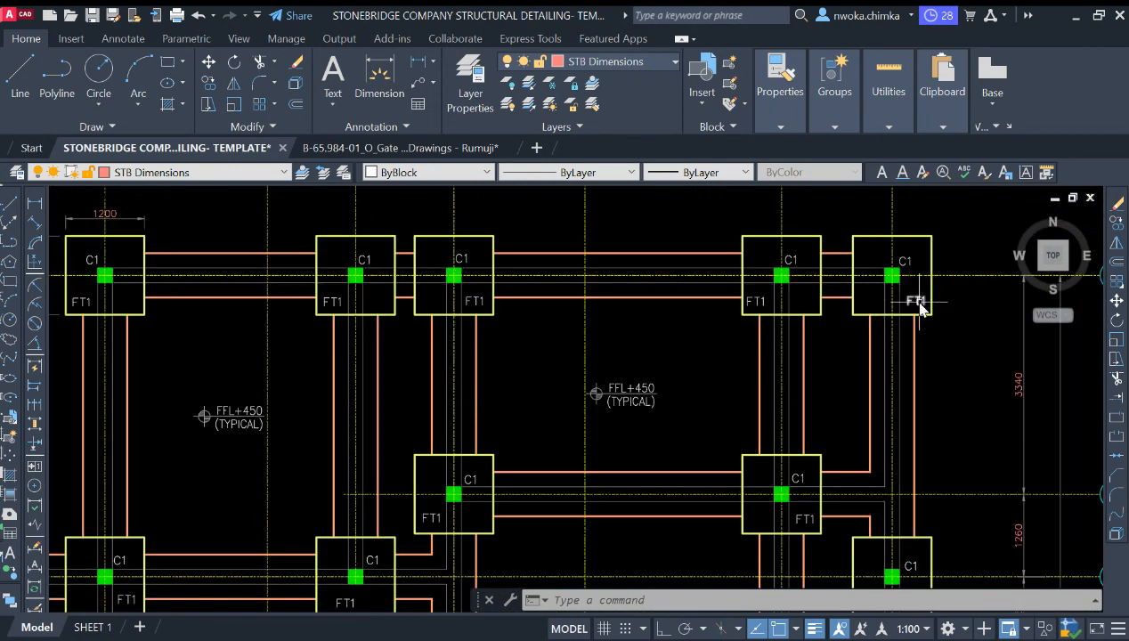
{"action": "scroll", "coordinate": [730, 254], "scroll_direction": "down", "scroll_amount": 2}
{"action": "middle_click_drag", "start_coordinate": [471, 325], "coordinate": [432, 295]}
{"action": "scroll", "coordinate": [245, 230], "scroll_direction": "down", "scroll_amount": 2}
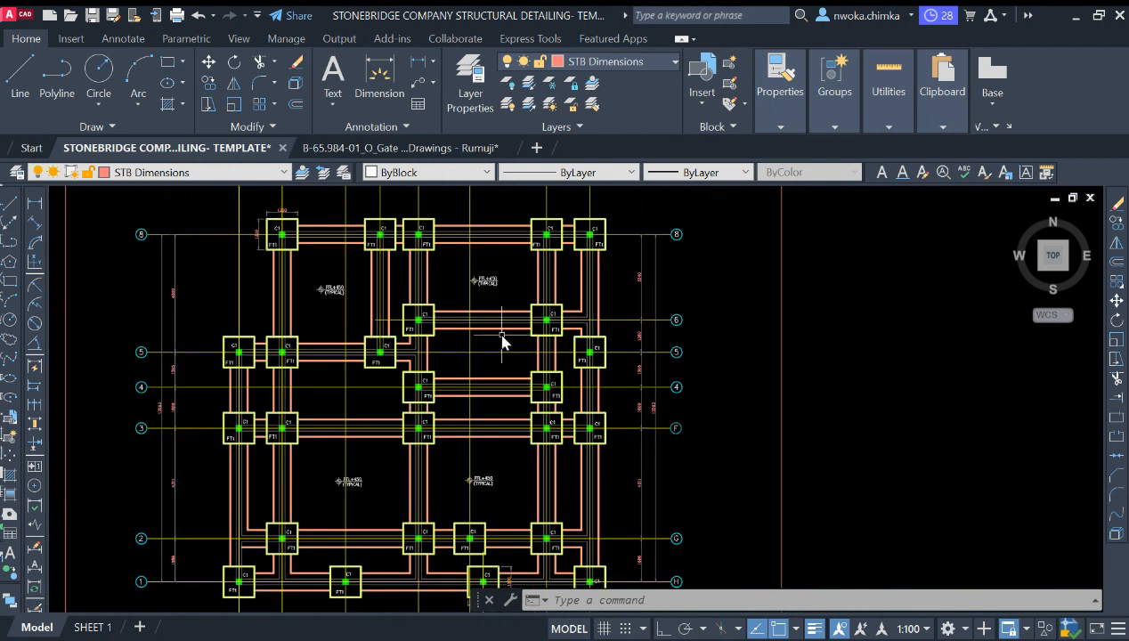
{"action": "scroll", "coordinate": [419, 319], "scroll_direction": "up", "scroll_amount": 2}
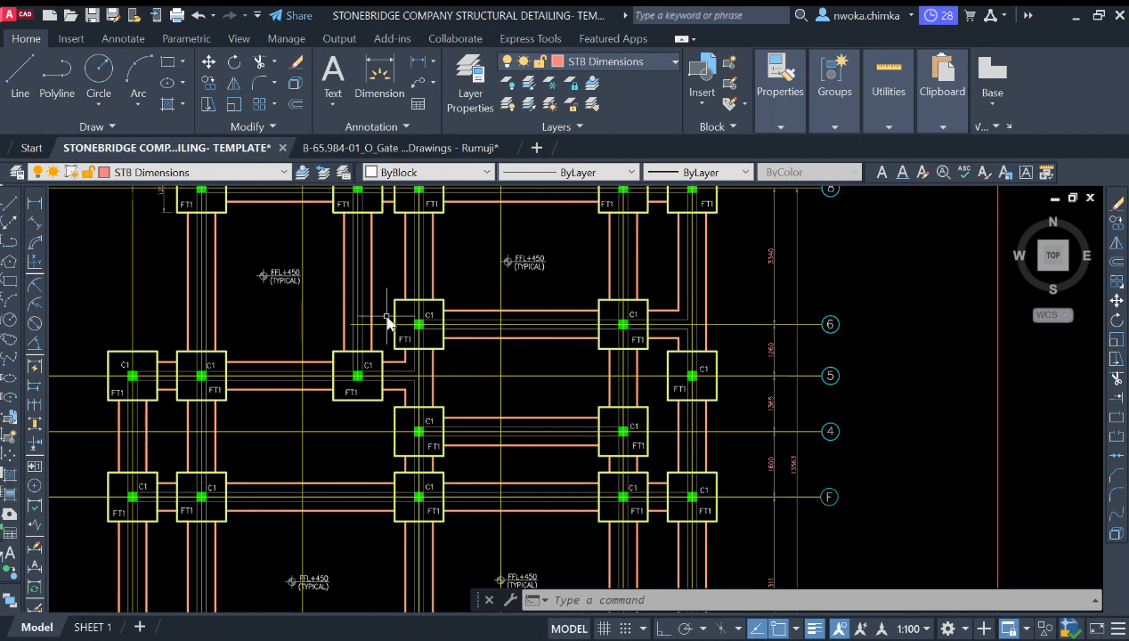
{"action": "scroll", "coordinate": [436, 338], "scroll_direction": "down", "scroll_amount": 3}
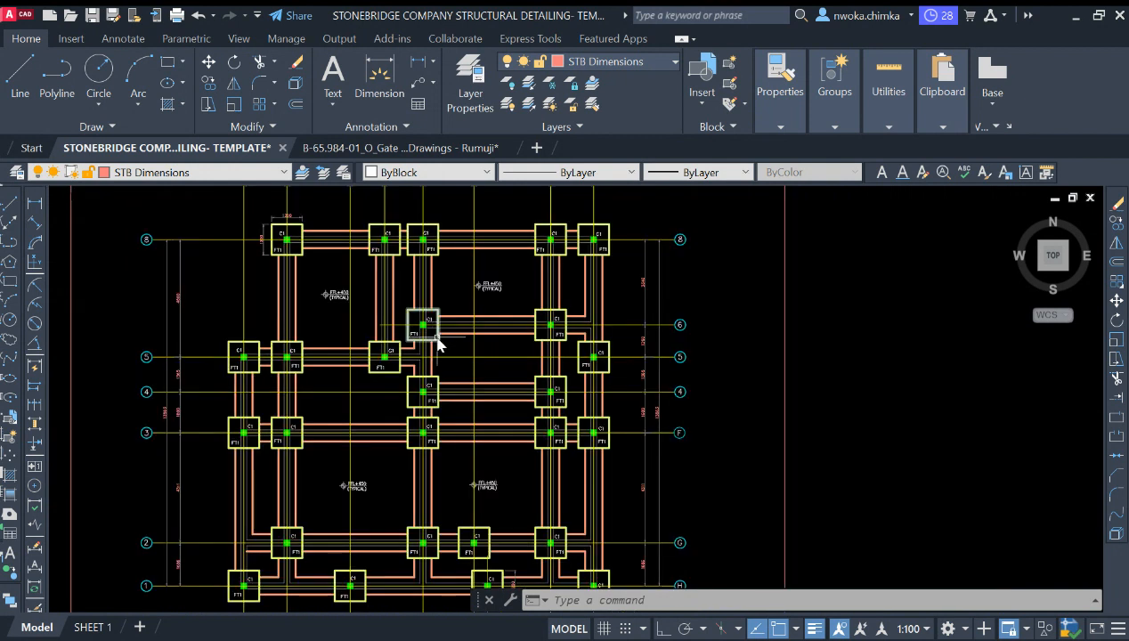
{"action": "scroll", "coordinate": [438, 292], "scroll_direction": "up", "scroll_amount": 2}
{"action": "scroll", "coordinate": [437, 293], "scroll_direction": "up", "scroll_amount": 4}
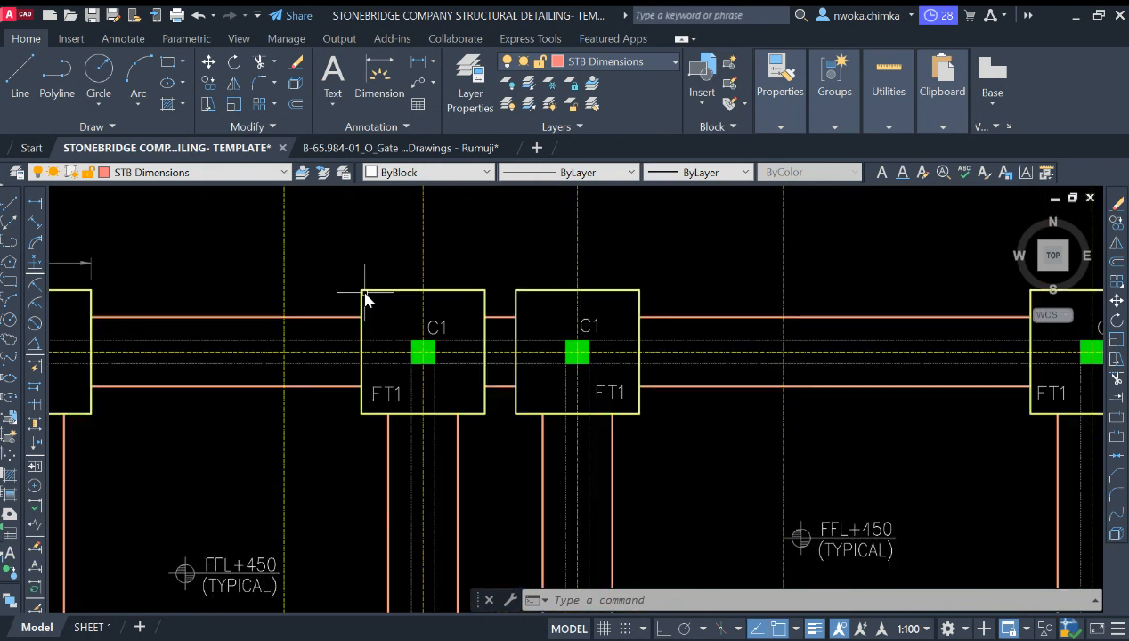
Step: Copy one C1 column with its FT1 footing to an empty area outside the foundation plan
{"action": "left_click", "coordinate": [299, 233]}
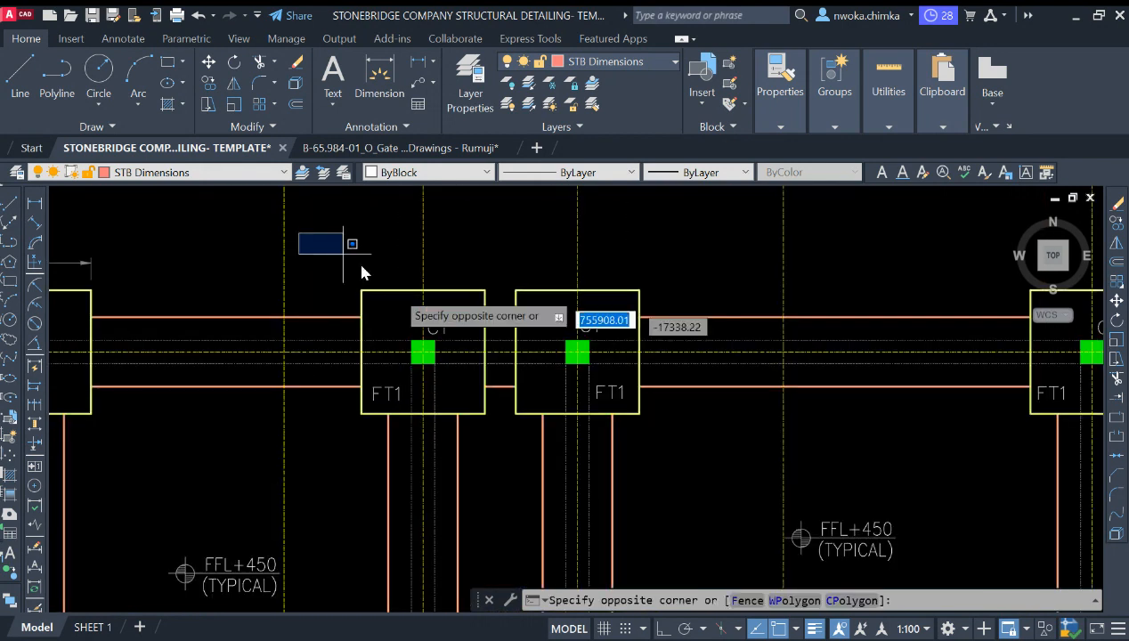
{"action": "left_click", "coordinate": [508, 450]}
{"action": "left_click", "coordinate": [500, 252]}
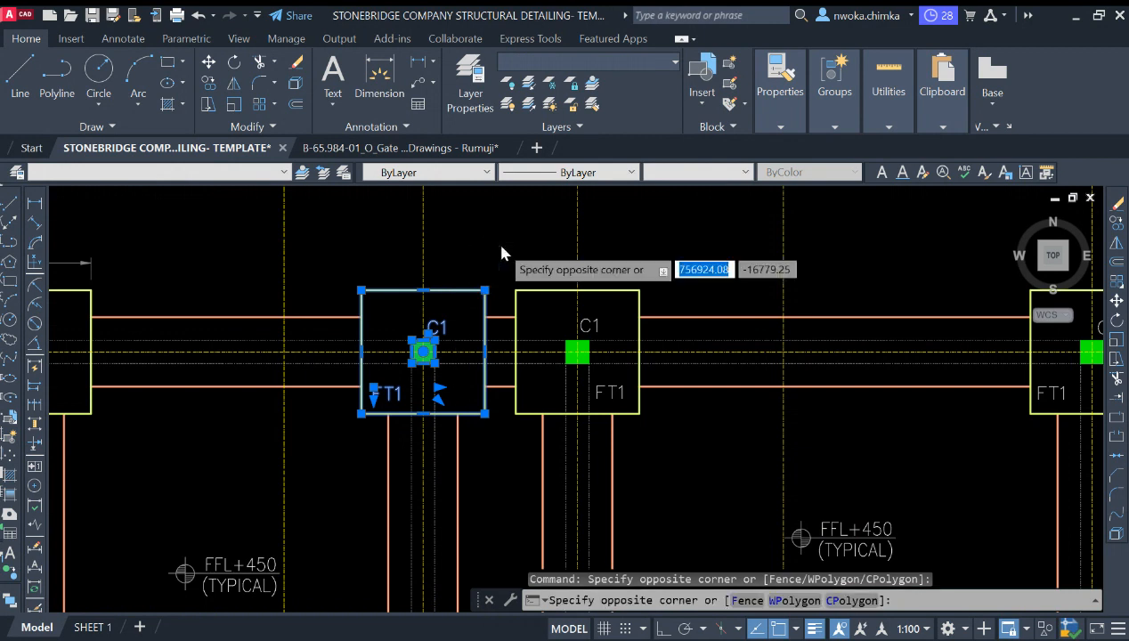
{"action": "left_click", "coordinate": [408, 281]}
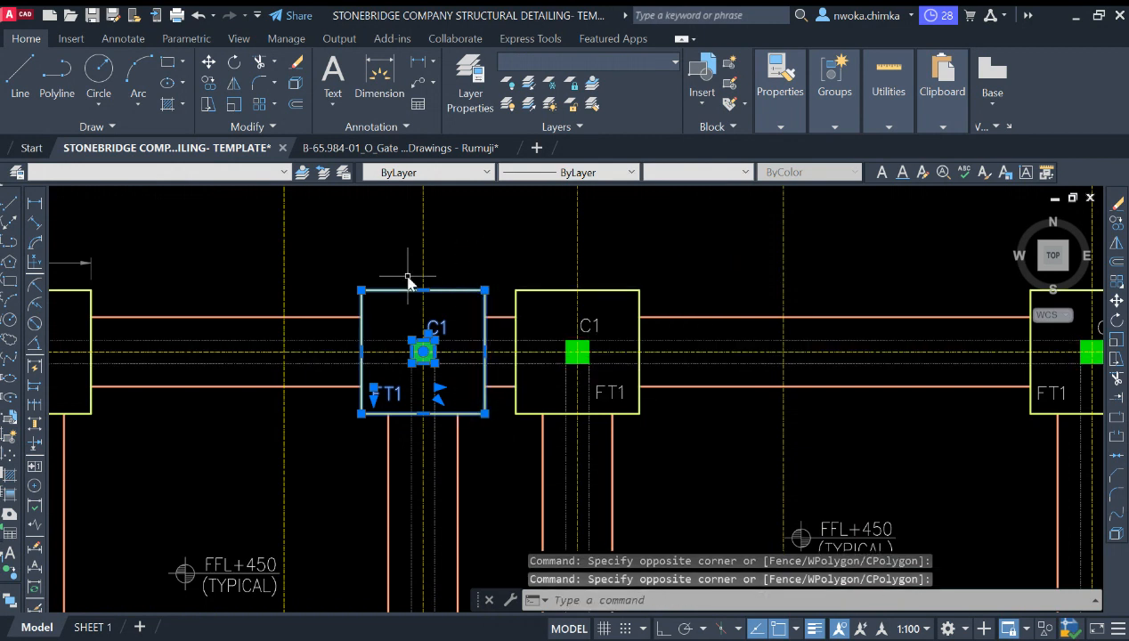
{"action": "left_click", "coordinate": [317, 255]}
{"action": "left_click", "coordinate": [494, 454]}
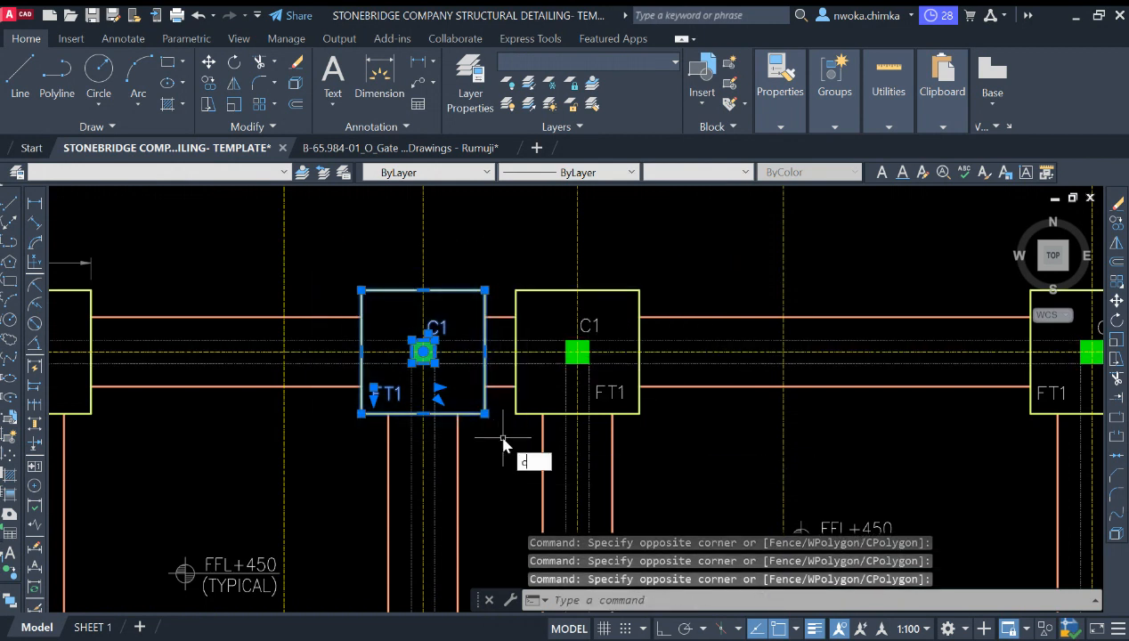
{"action": "type", "text": "co"}
{"action": "key", "text": "Return"}
{"action": "left_click", "coordinate": [423, 352]}
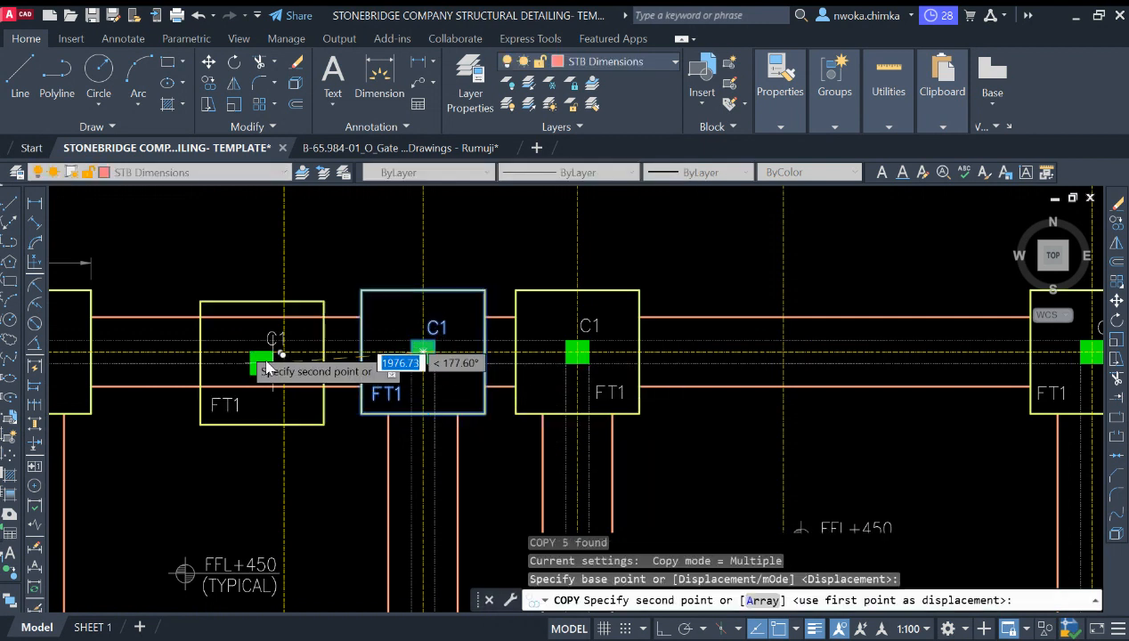
{"action": "scroll", "coordinate": [184, 325], "scroll_direction": "down", "scroll_amount": 4}
{"action": "scroll", "coordinate": [449, 327], "scroll_direction": "down", "scroll_amount": 3}
{"action": "scroll", "coordinate": [504, 369], "scroll_direction": "up", "scroll_amount": 6}
{"action": "left_click", "coordinate": [488, 396]}
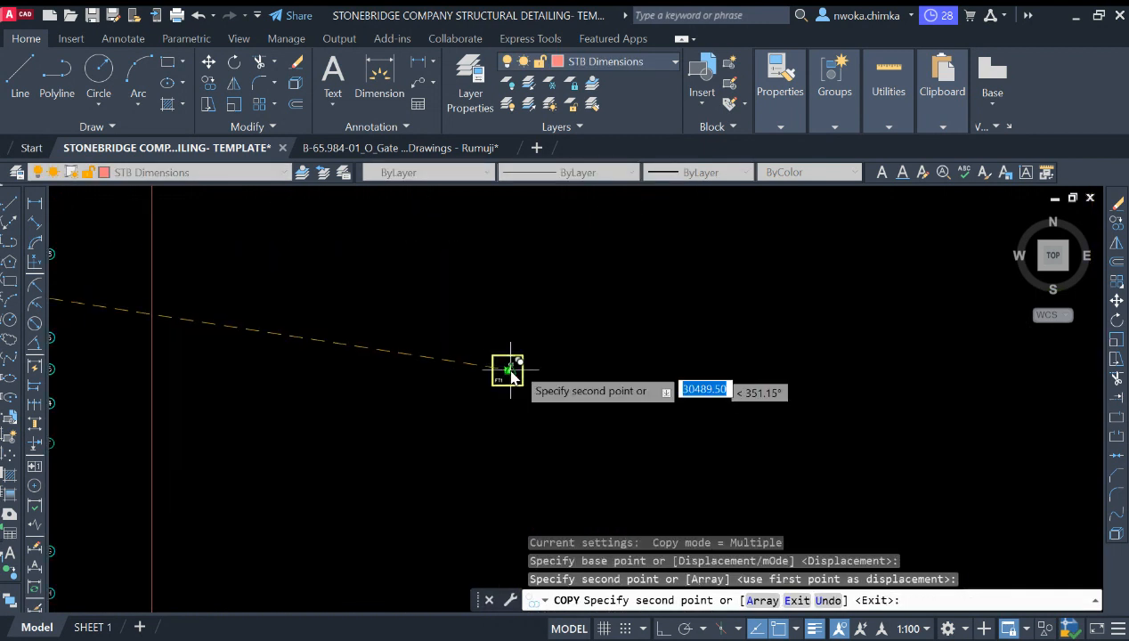
{"action": "key", "text": "Escape"}
Step: Draw vertical and horizontal construction lines through the copied column's centre on the STB Centrelines layer
{"action": "scroll", "coordinate": [481, 383], "scroll_direction": "up", "scroll_amount": 4}
{"action": "scroll", "coordinate": [478, 346], "scroll_direction": "down", "scroll_amount": 2}
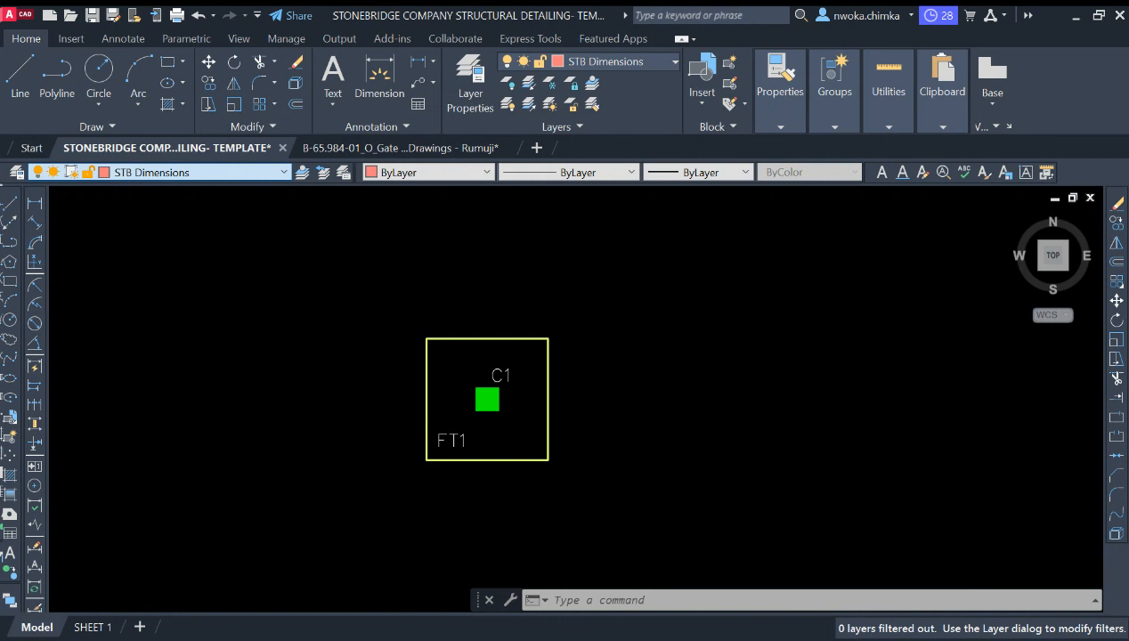
{"action": "left_click", "coordinate": [150, 236]}
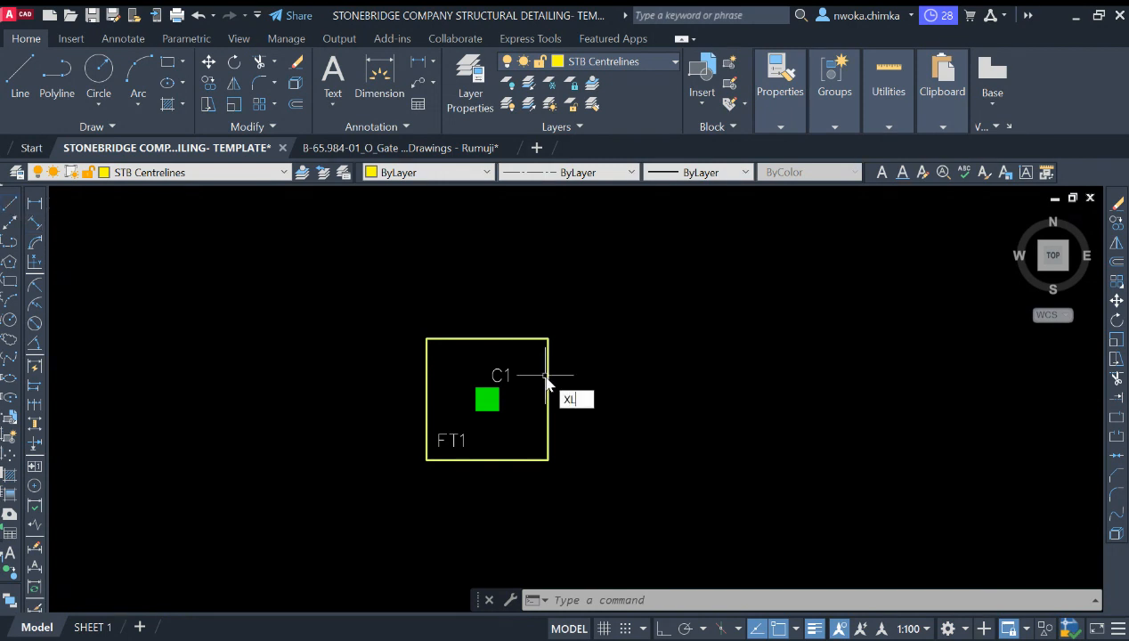
{"action": "type", "text": "XL"}
{"action": "key", "text": "Return"}
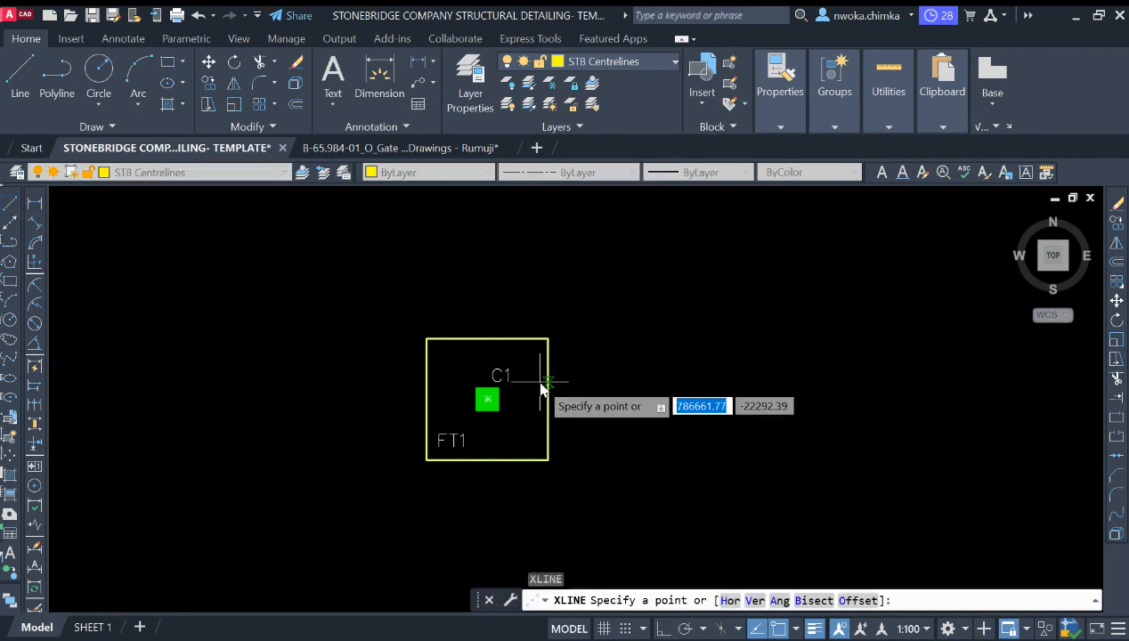
{"action": "type", "text": "v"}
{"action": "key", "text": "Return"}
{"action": "scroll", "coordinate": [494, 410], "scroll_direction": "up", "scroll_amount": 4}
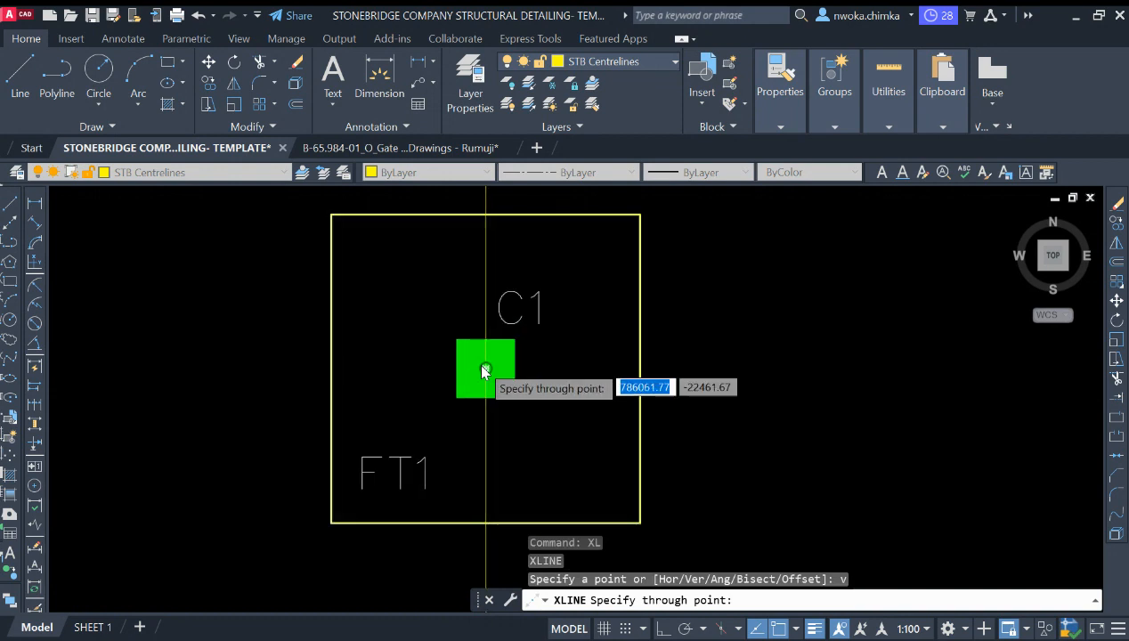
{"action": "key", "text": "Escape"}
{"action": "type", "text": "XL"}
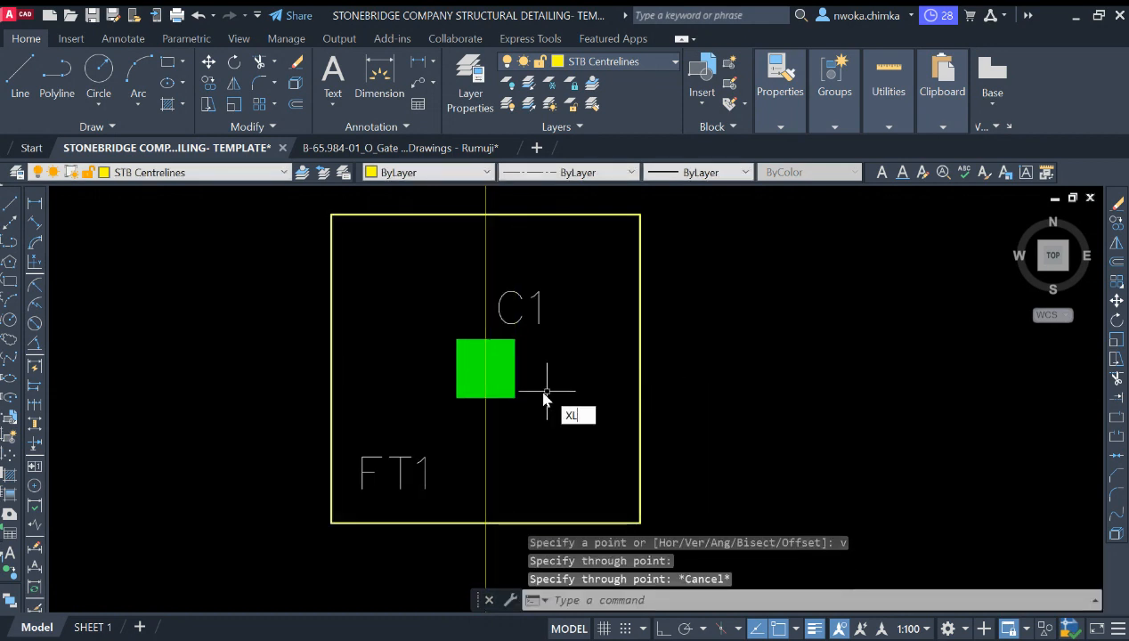
{"action": "key", "text": "Return"}
{"action": "type", "text": "h"}
{"action": "key", "text": "Return"}
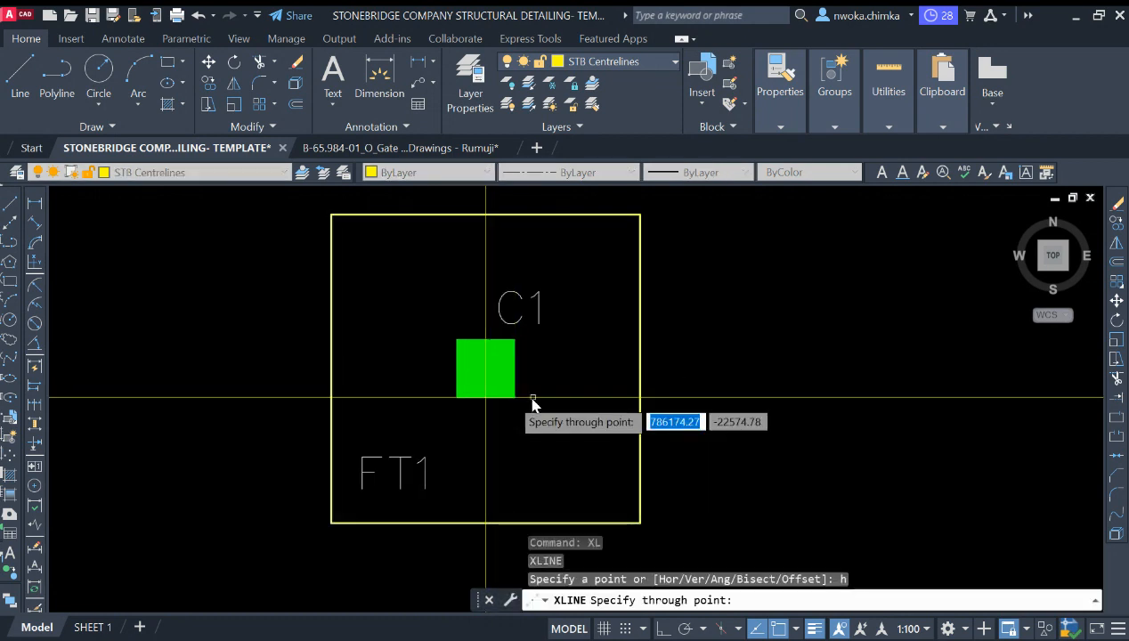
{"action": "left_click", "coordinate": [488, 370]}
{"action": "key", "text": "Escape"}
Step: Draw a rectangle enclosing the copied footing around the construction lines' intersection
{"action": "scroll", "coordinate": [526, 379], "scroll_direction": "down", "scroll_amount": 4}
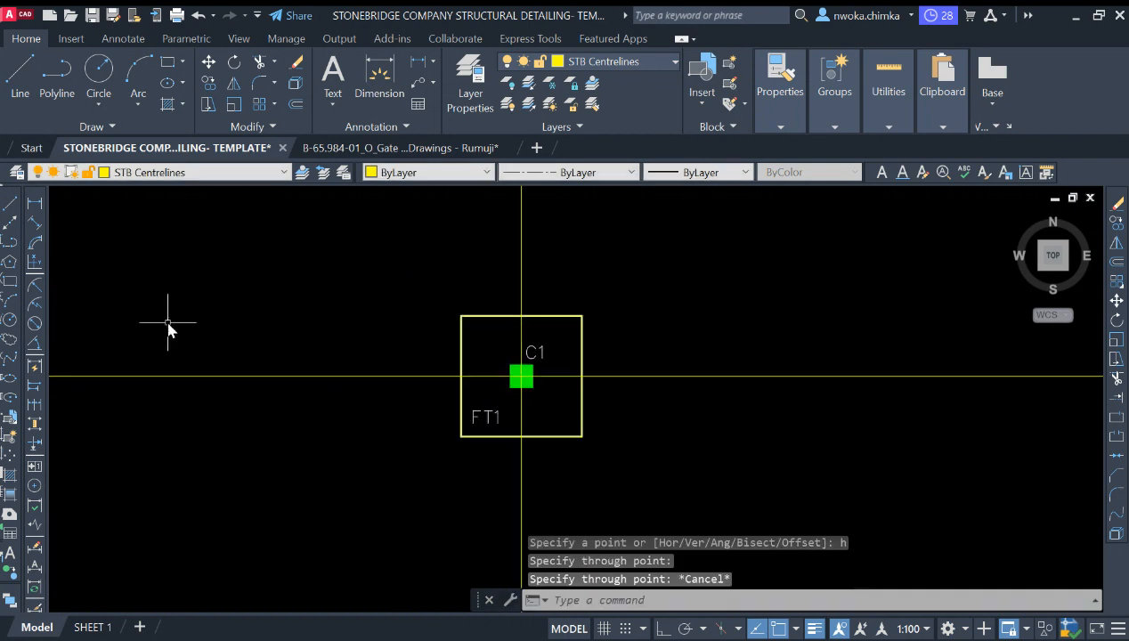
{"action": "left_click", "coordinate": [10, 282]}
{"action": "left_click", "coordinate": [425, 283]}
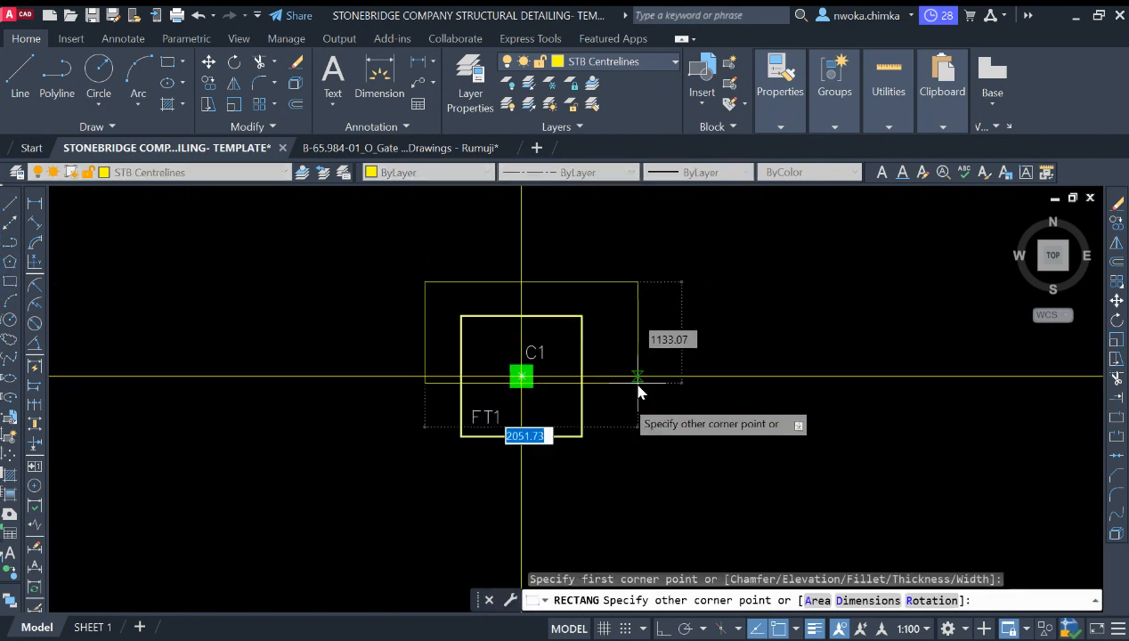
{"action": "left_click", "coordinate": [616, 467]}
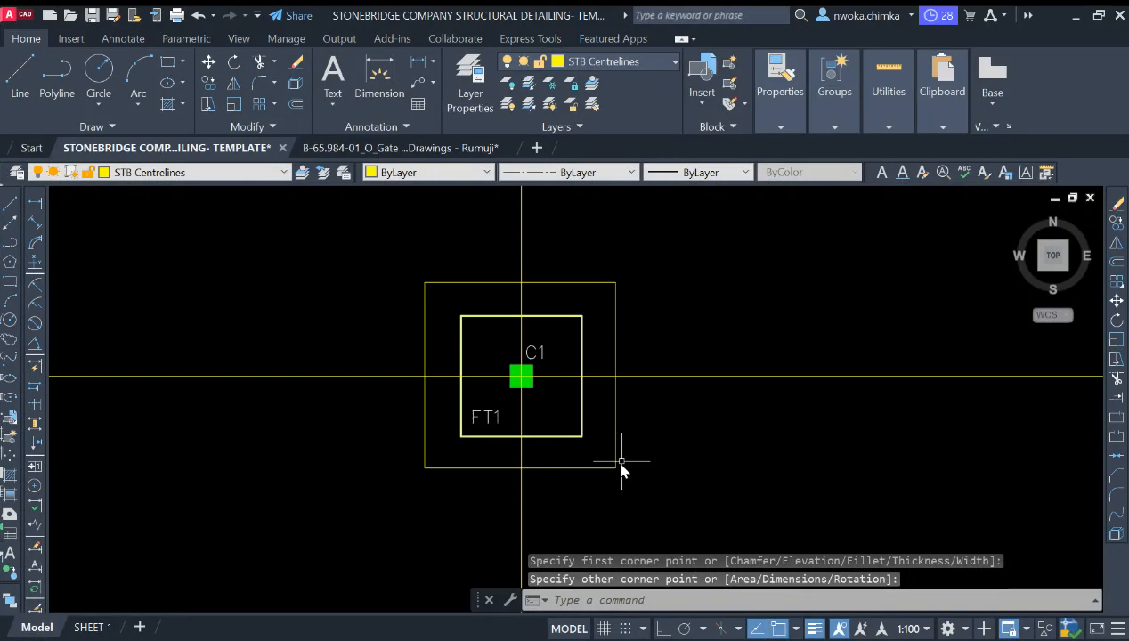
Step: Trim the construction lines back to the rectangle's edges on all four sides
{"action": "left_click", "coordinate": [620, 463]}
{"action": "left_click", "coordinate": [587, 481]}
{"action": "key", "text": "Return"}
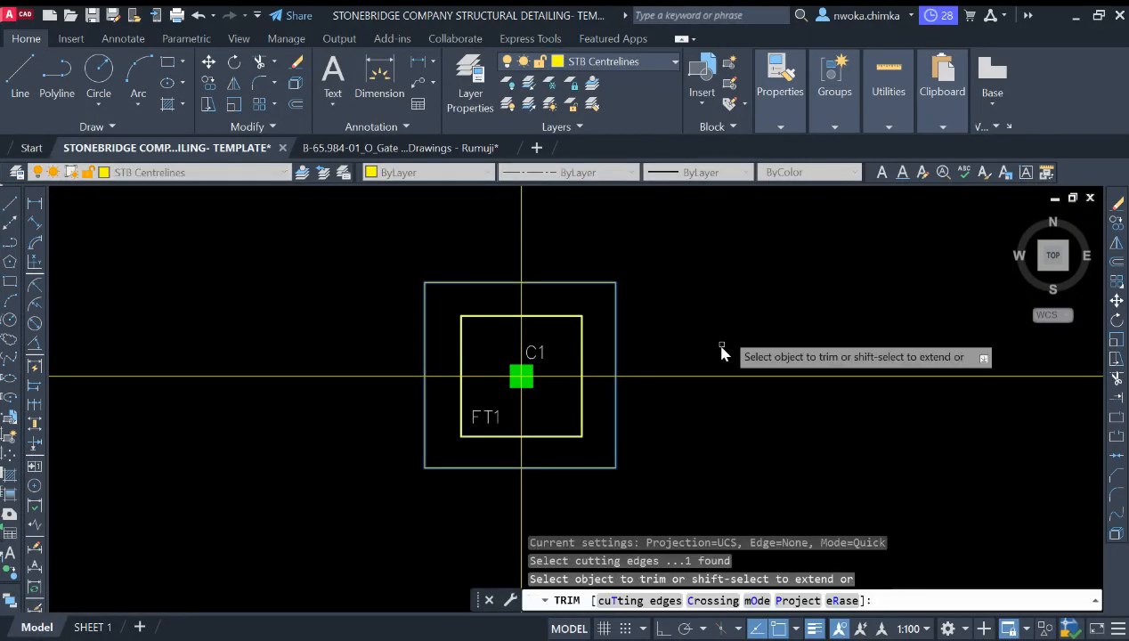
{"action": "left_click", "coordinate": [712, 429]}
{"action": "left_click", "coordinate": [748, 354]}
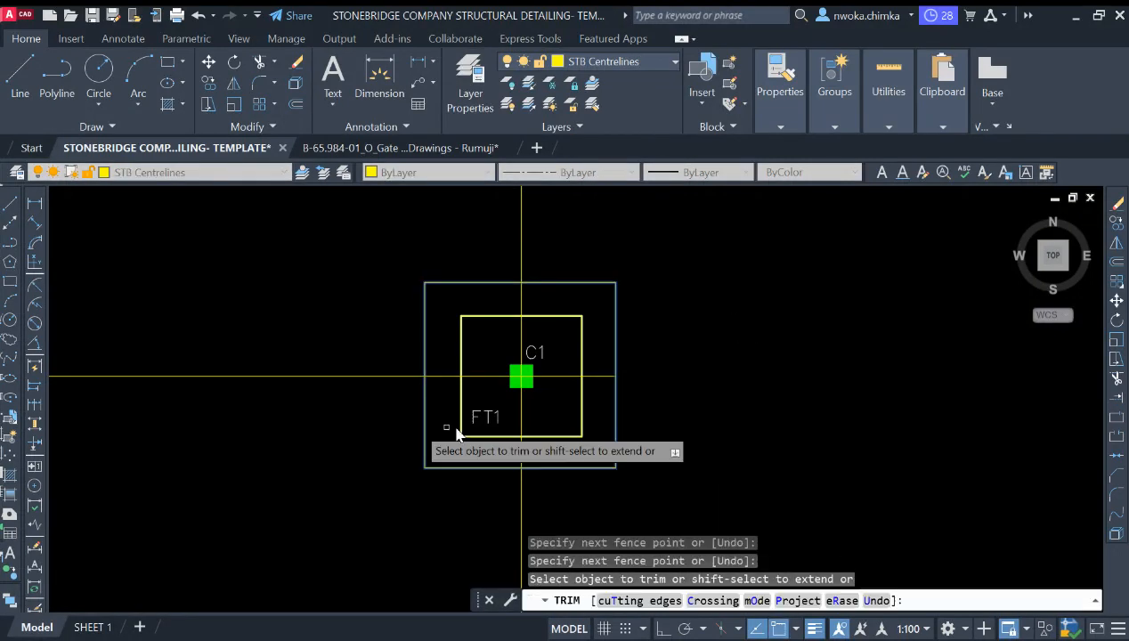
{"action": "left_click", "coordinate": [353, 326]}
{"action": "left_click", "coordinate": [349, 428]}
{"action": "left_click", "coordinate": [473, 225]}
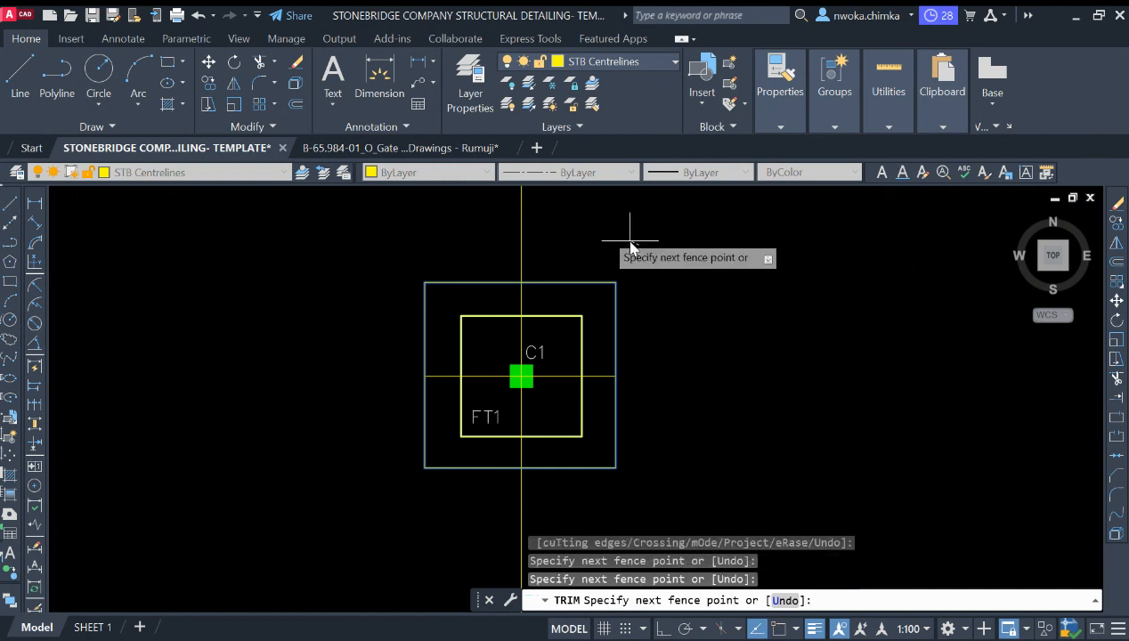
{"action": "left_click", "coordinate": [630, 242]}
{"action": "left_click", "coordinate": [612, 511]}
{"action": "left_click", "coordinate": [430, 519]}
{"action": "key", "text": "Escape"}
Step: Erase the rectangle used as the trimming boundary
{"action": "left_click", "coordinate": [587, 466]}
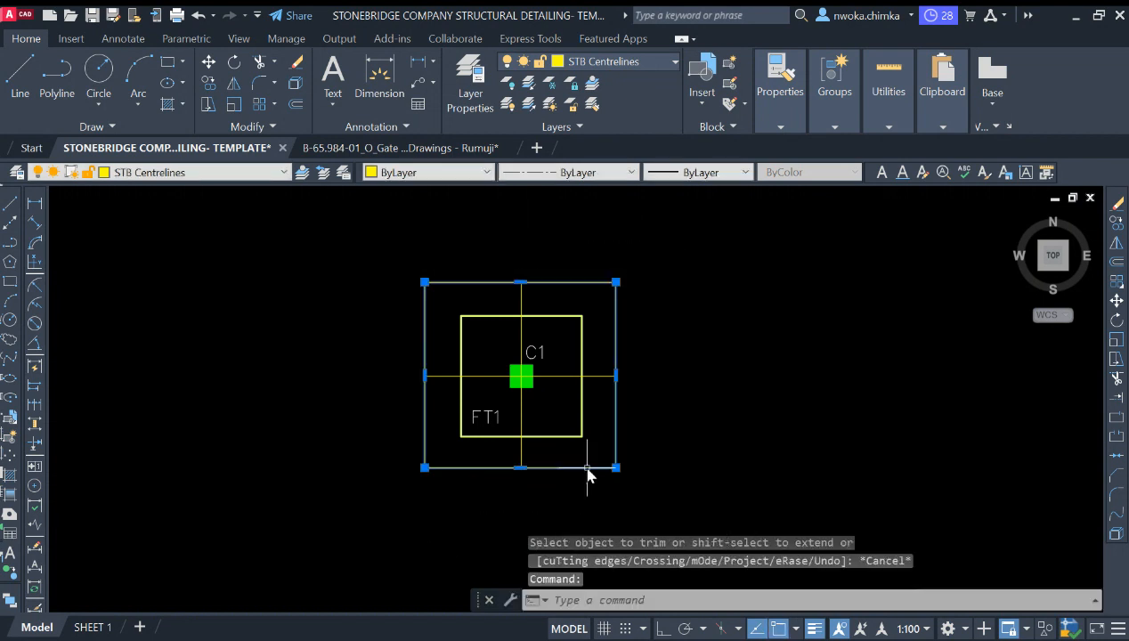
{"action": "type", "text": "e"}
{"action": "key", "text": "Return"}
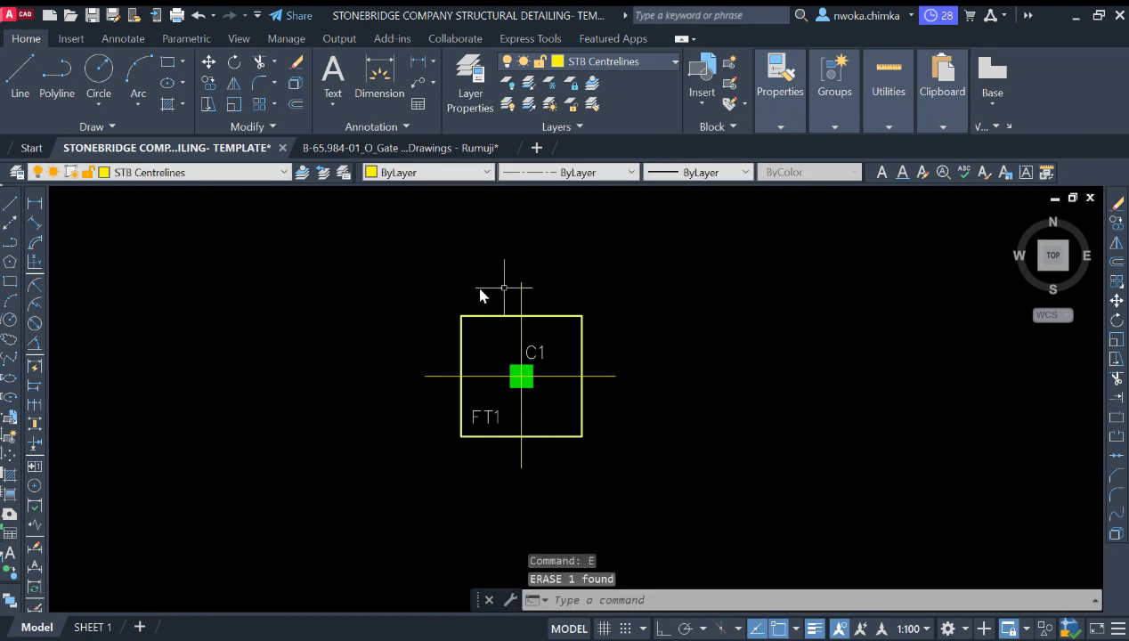
Step: Browse the model space sheets to locate the footing detail sheet
{"action": "middle_click_drag", "start_coordinate": [546, 291], "coordinate": [523, 239]}
{"action": "scroll", "coordinate": [677, 352], "scroll_direction": "down", "scroll_amount": 5}
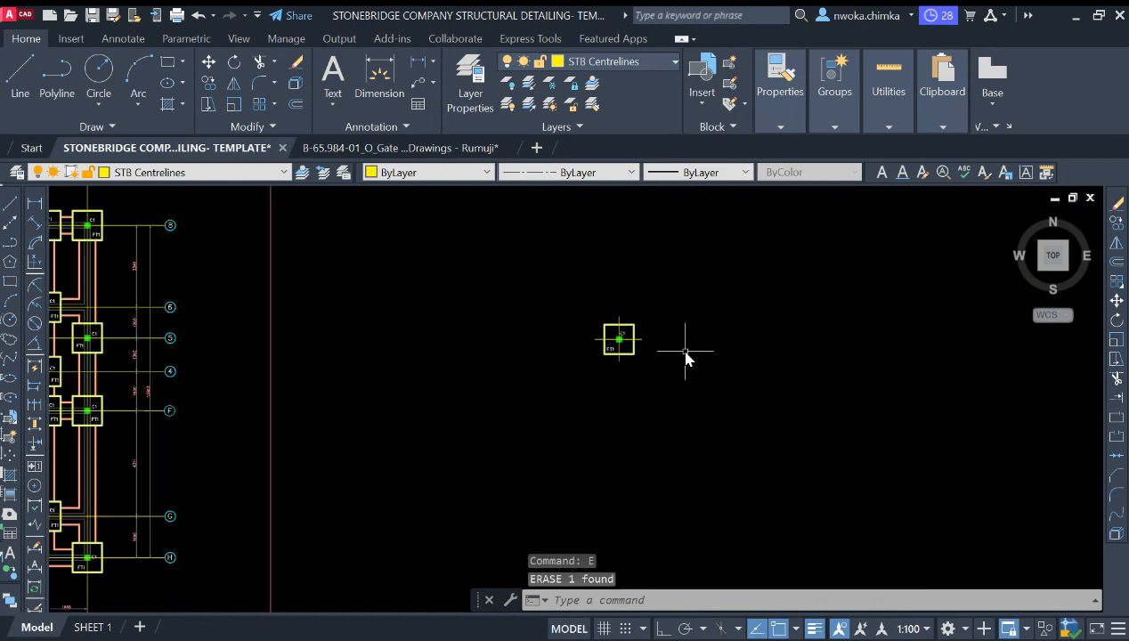
{"action": "scroll", "coordinate": [650, 322], "scroll_direction": "up", "scroll_amount": 3}
{"action": "scroll", "coordinate": [722, 365], "scroll_direction": "down", "scroll_amount": 8}
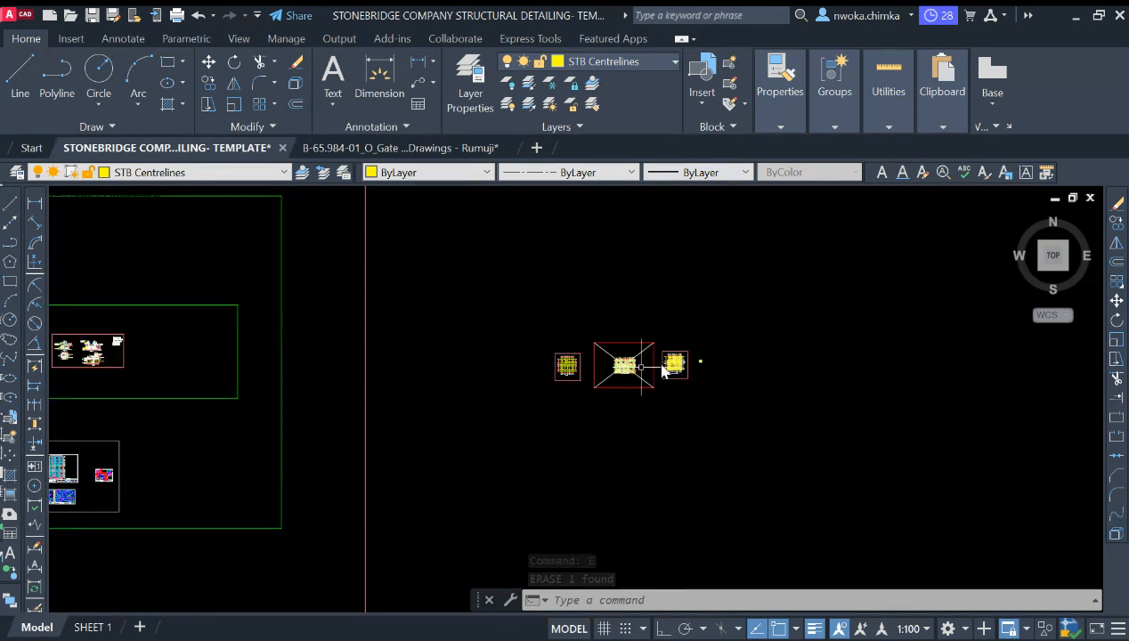
{"action": "scroll", "coordinate": [396, 363], "scroll_direction": "up", "scroll_amount": 4}
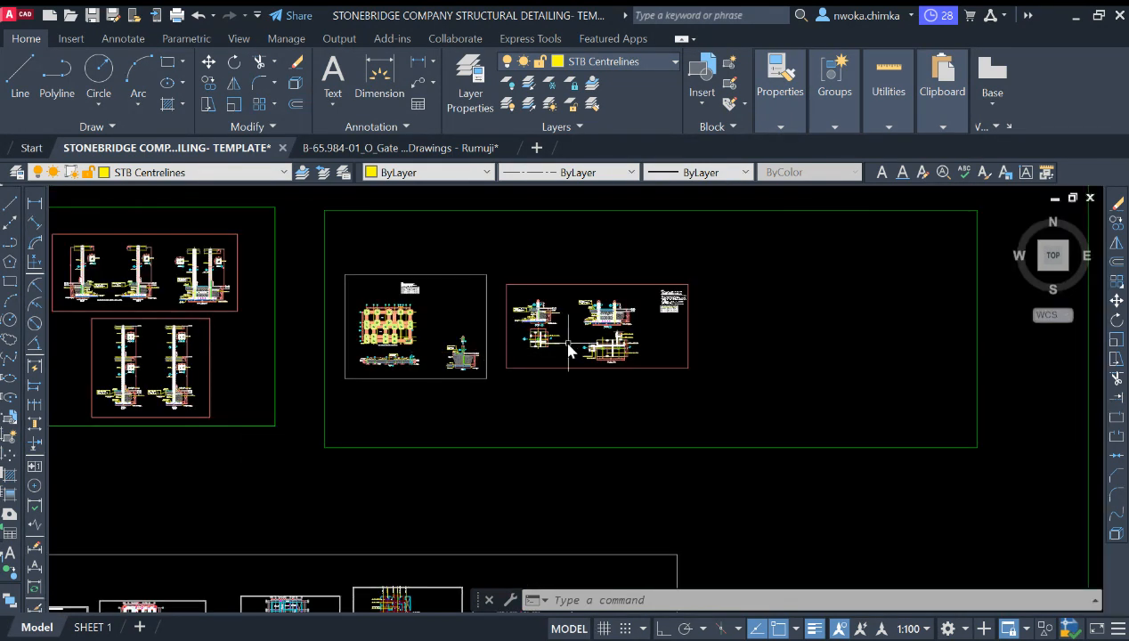
{"action": "scroll", "coordinate": [346, 358], "scroll_direction": "up", "scroll_amount": 4}
{"action": "scroll", "coordinate": [329, 339], "scroll_direction": "down", "scroll_amount": 2}
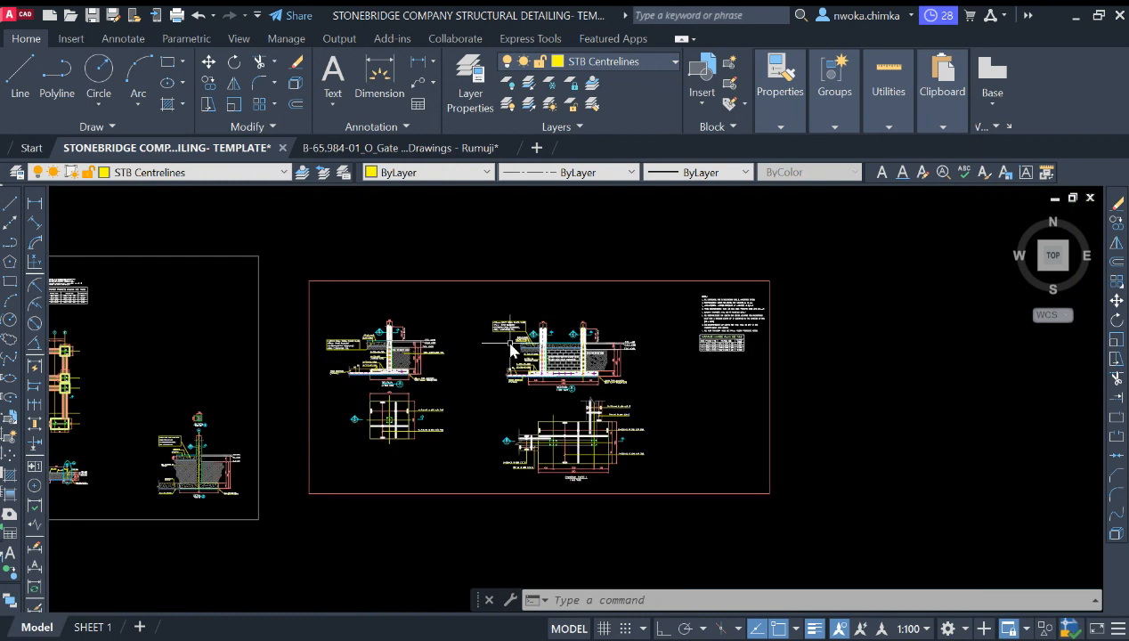
{"action": "scroll", "coordinate": [309, 318], "scroll_direction": "up", "scroll_amount": 2}
{"action": "left_click", "coordinate": [246, 287]}
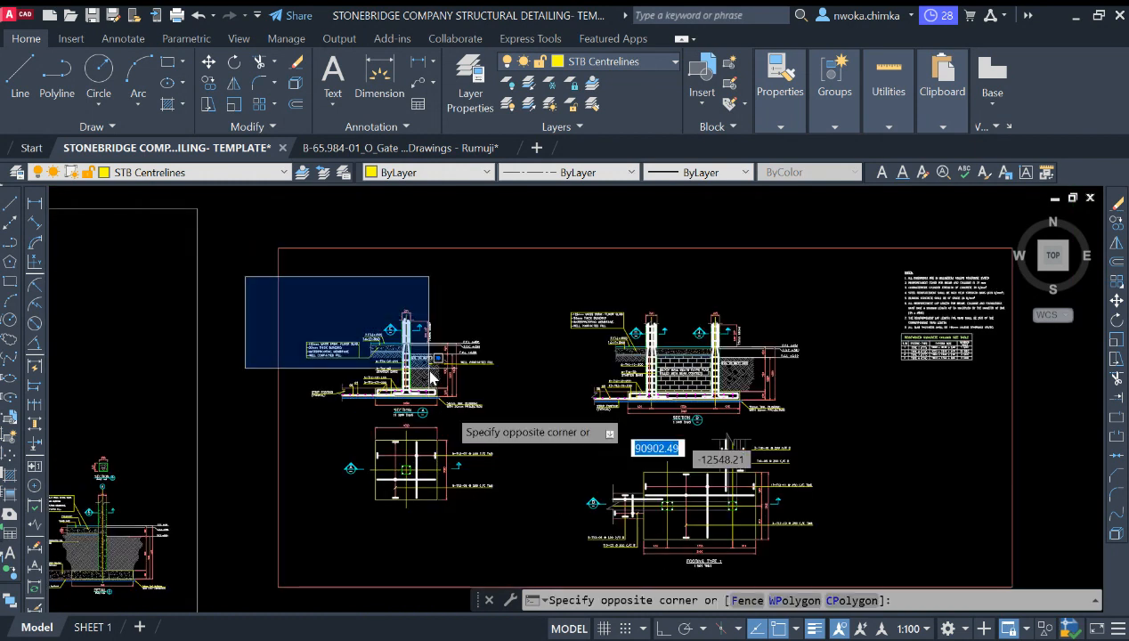
{"action": "left_click", "coordinate": [524, 521]}
{"action": "scroll", "coordinate": [479, 377], "scroll_direction": "down", "scroll_amount": 4}
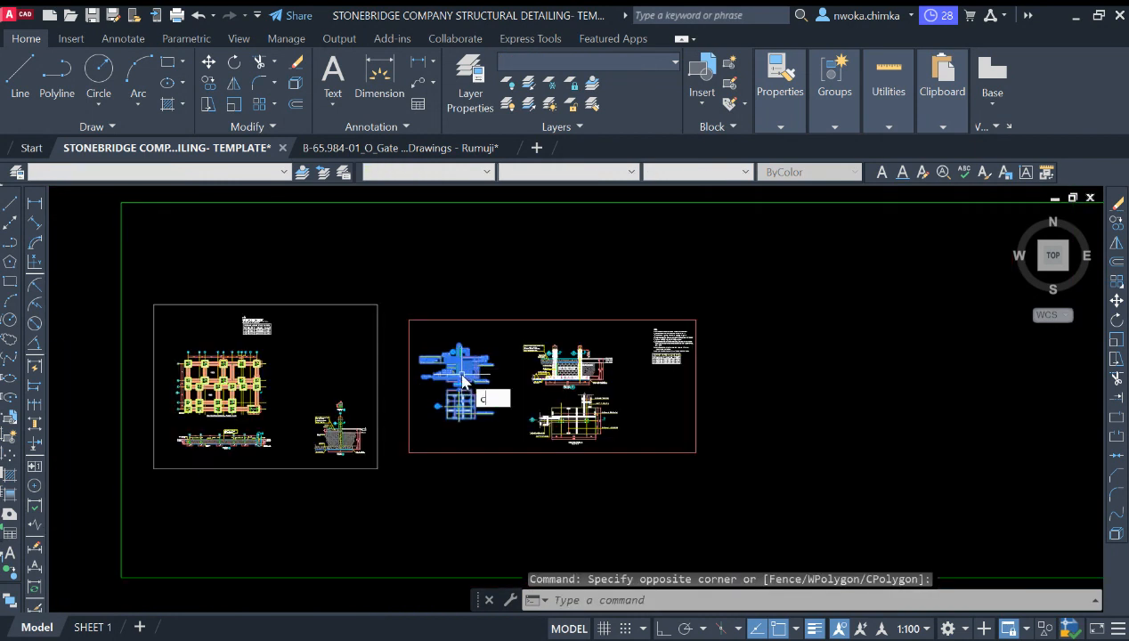
{"action": "key", "text": "Return"}
Step: Browse the model space sheets to find a destination for the footing details
{"action": "scroll", "coordinate": [440, 390], "scroll_direction": "up", "scroll_amount": 4}
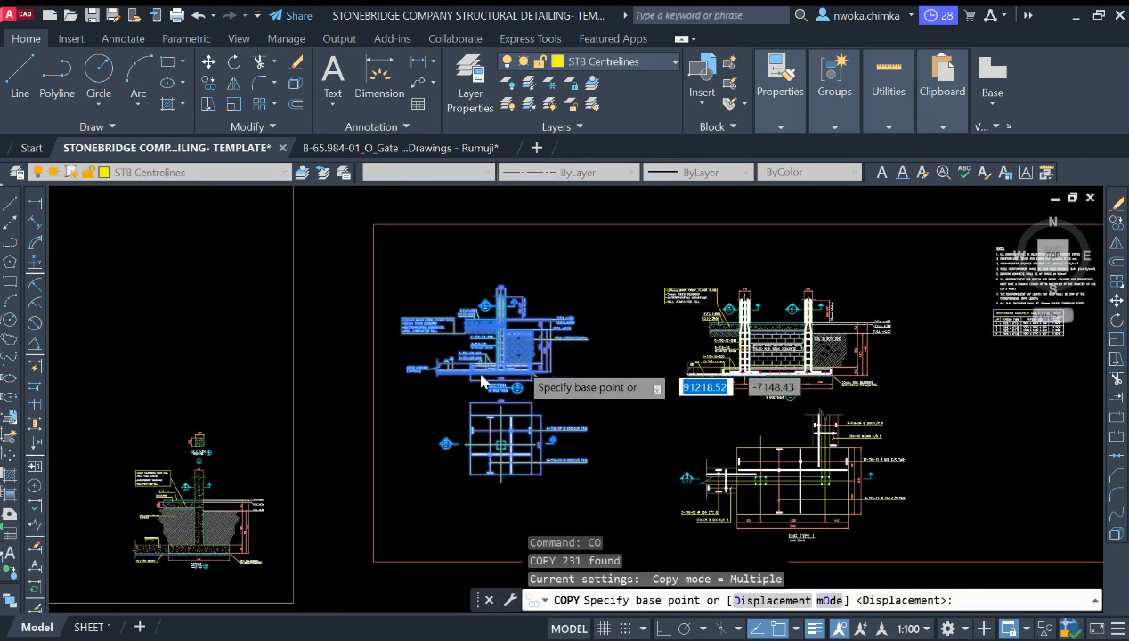
{"action": "scroll", "coordinate": [534, 343], "scroll_direction": "down", "scroll_amount": 10}
{"action": "scroll", "coordinate": [334, 321], "scroll_direction": "up", "scroll_amount": 5}
{"action": "scroll", "coordinate": [409, 325], "scroll_direction": "up", "scroll_amount": 6}
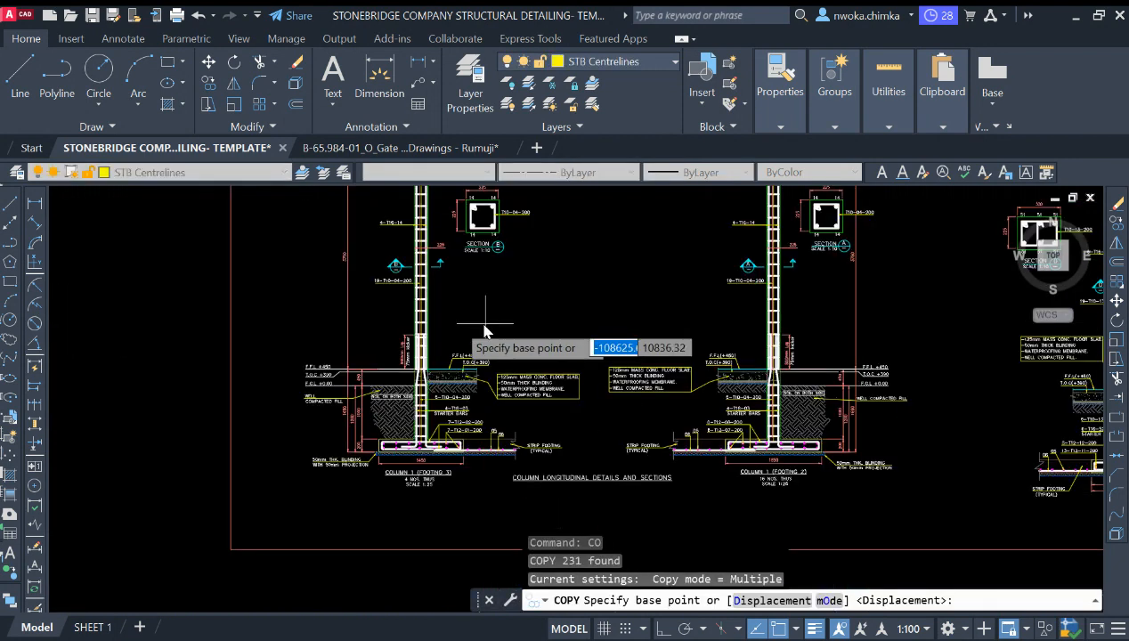
{"action": "scroll", "coordinate": [740, 367], "scroll_direction": "down", "scroll_amount": 5}
{"action": "scroll", "coordinate": [571, 361], "scroll_direction": "up", "scroll_amount": 5}
{"action": "scroll", "coordinate": [433, 323], "scroll_direction": "up", "scroll_amount": 3}
{"action": "scroll", "coordinate": [429, 328], "scroll_direction": "down", "scroll_amount": 8}
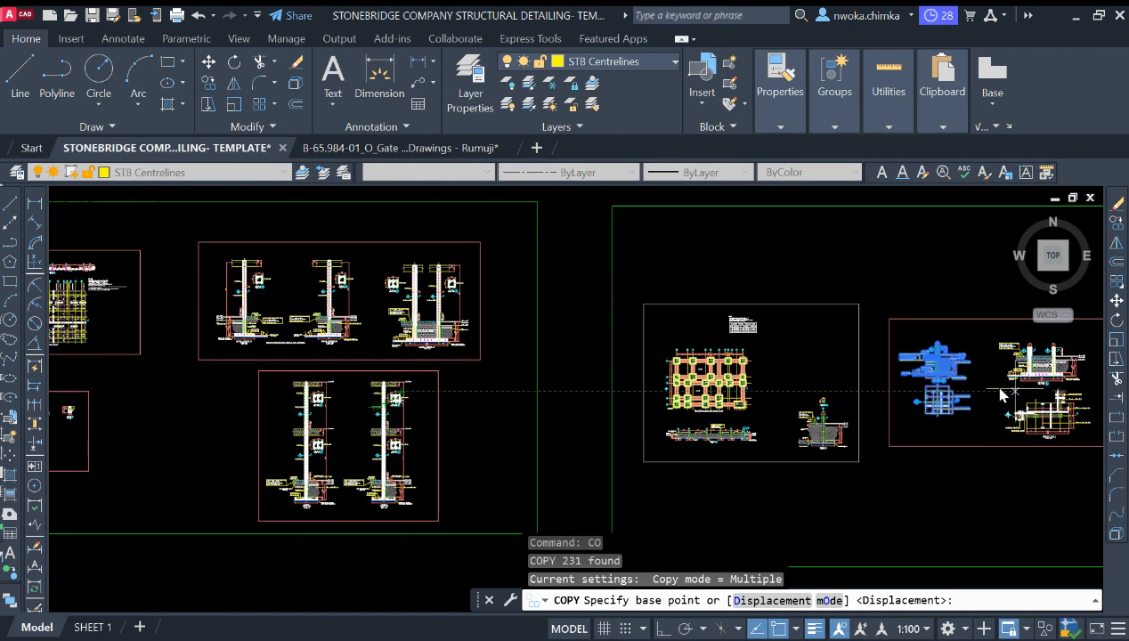
{"action": "scroll", "coordinate": [383, 356], "scroll_direction": "down", "scroll_amount": 5}
{"action": "scroll", "coordinate": [606, 357], "scroll_direction": "up", "scroll_amount": 4}
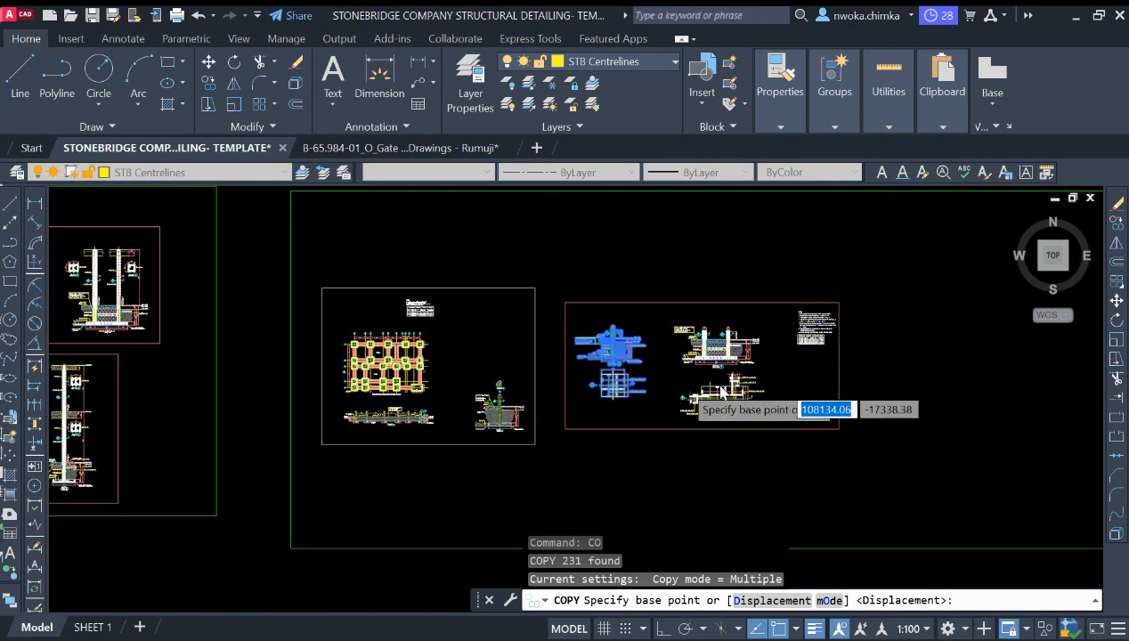
{"action": "scroll", "coordinate": [716, 383], "scroll_direction": "down", "scroll_amount": 4}
{"action": "scroll", "coordinate": [309, 348], "scroll_direction": "up", "scroll_amount": 6}
{"action": "scroll", "coordinate": [409, 338], "scroll_direction": "up", "scroll_amount": 4}
{"action": "scroll", "coordinate": [718, 366], "scroll_direction": "up", "scroll_amount": 2}
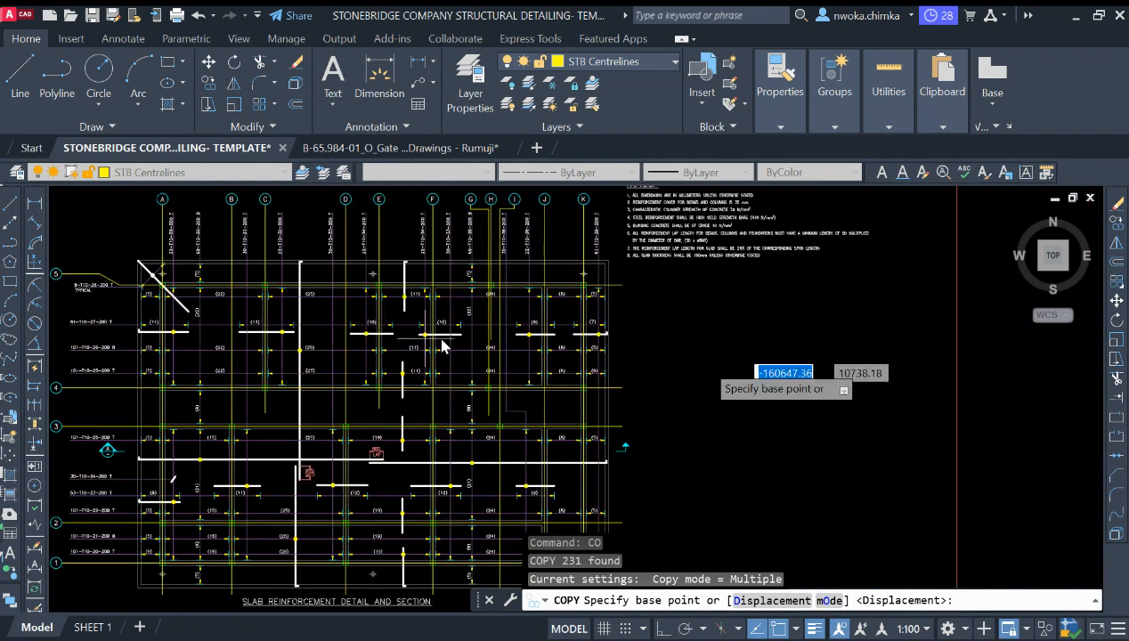
{"action": "scroll", "coordinate": [486, 386], "scroll_direction": "down", "scroll_amount": 6}
{"action": "scroll", "coordinate": [290, 385], "scroll_direction": "up", "scroll_amount": 4}
{"action": "scroll", "coordinate": [290, 384], "scroll_direction": "up", "scroll_amount": 5}
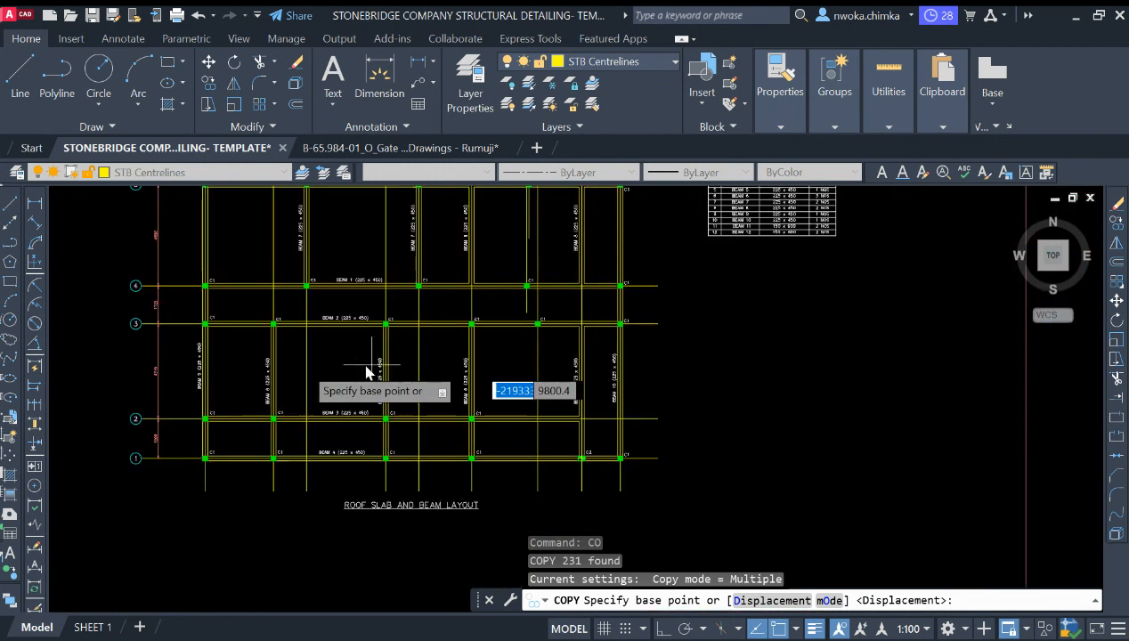
{"action": "scroll", "coordinate": [370, 370], "scroll_direction": "down", "scroll_amount": 5}
{"action": "scroll", "coordinate": [343, 396], "scroll_direction": "up", "scroll_amount": 4}
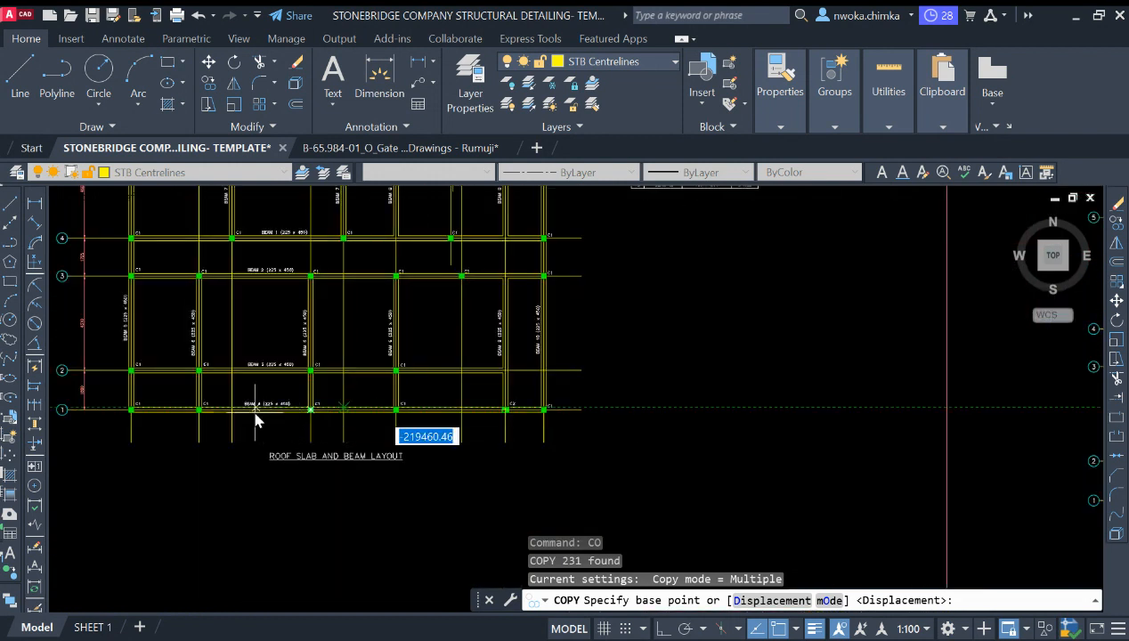
{"action": "scroll", "coordinate": [256, 419], "scroll_direction": "down", "scroll_amount": 5}
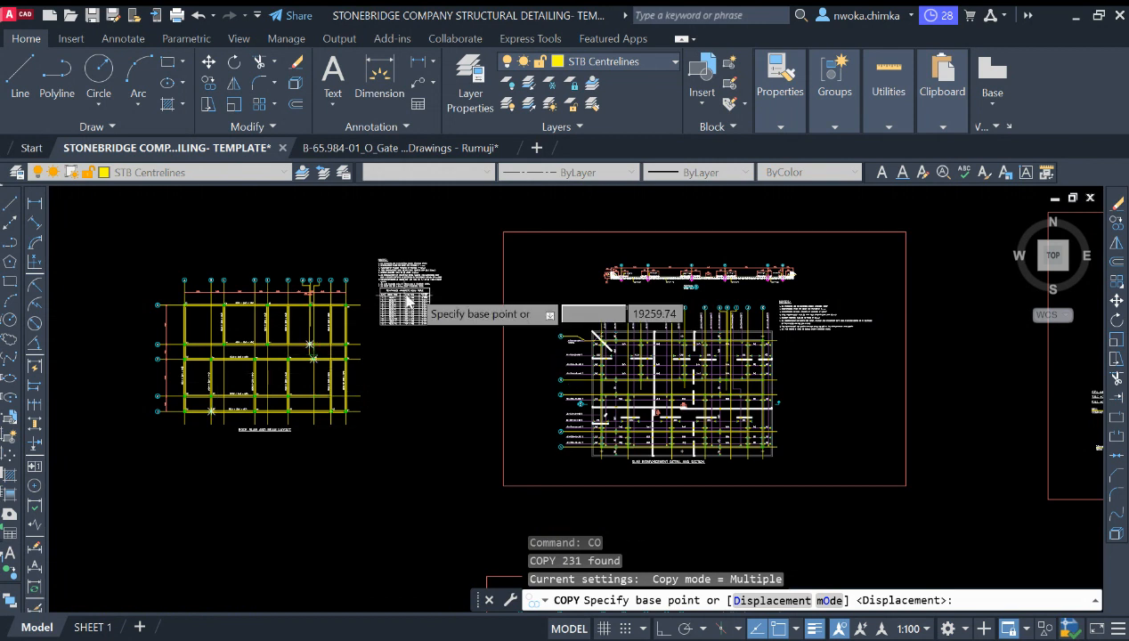
{"action": "scroll", "coordinate": [408, 303], "scroll_direction": "up", "scroll_amount": 8}
{"action": "scroll", "coordinate": [279, 294], "scroll_direction": "down", "scroll_amount": 5}
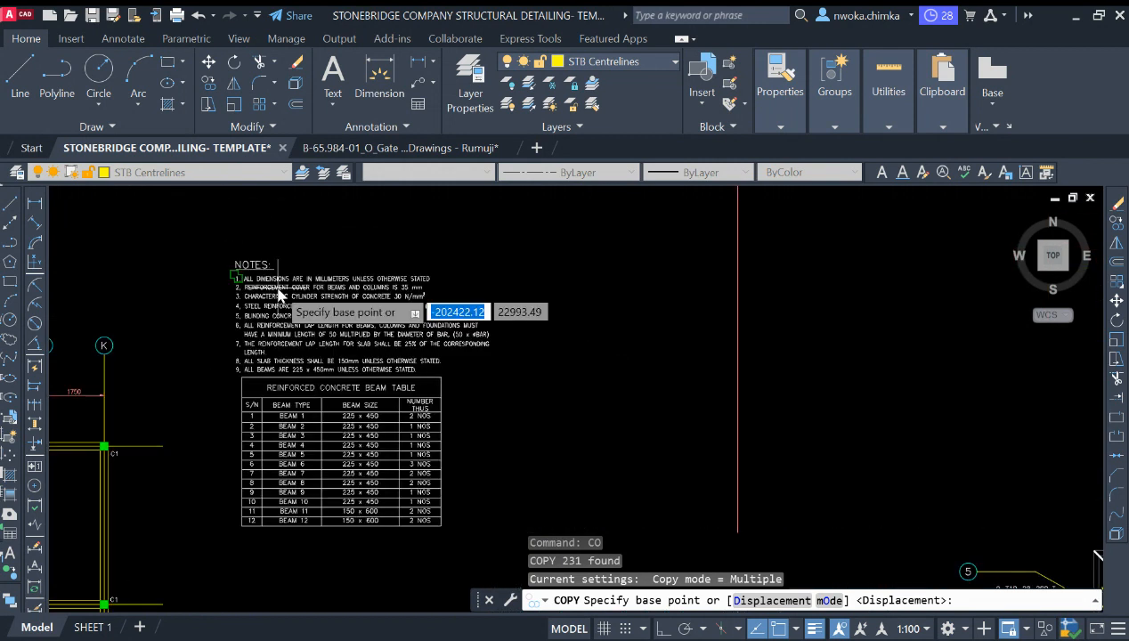
{"action": "scroll", "coordinate": [279, 294], "scroll_direction": "down", "scroll_amount": 6}
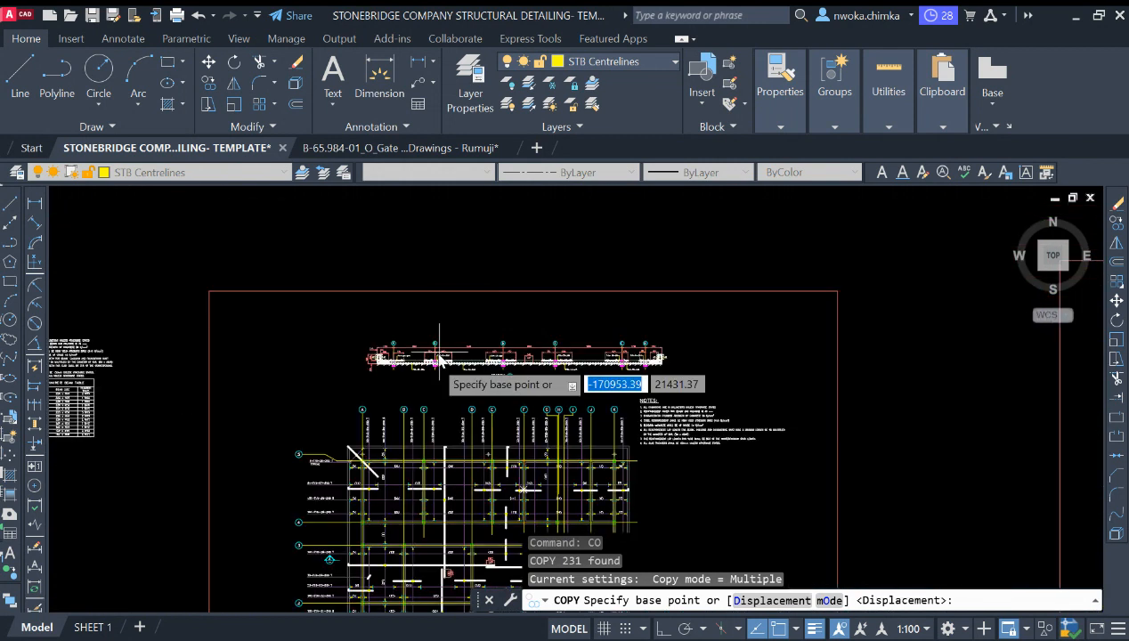
{"action": "scroll", "coordinate": [438, 360], "scroll_direction": "up", "scroll_amount": 7}
{"action": "scroll", "coordinate": [534, 376], "scroll_direction": "down", "scroll_amount": 2}
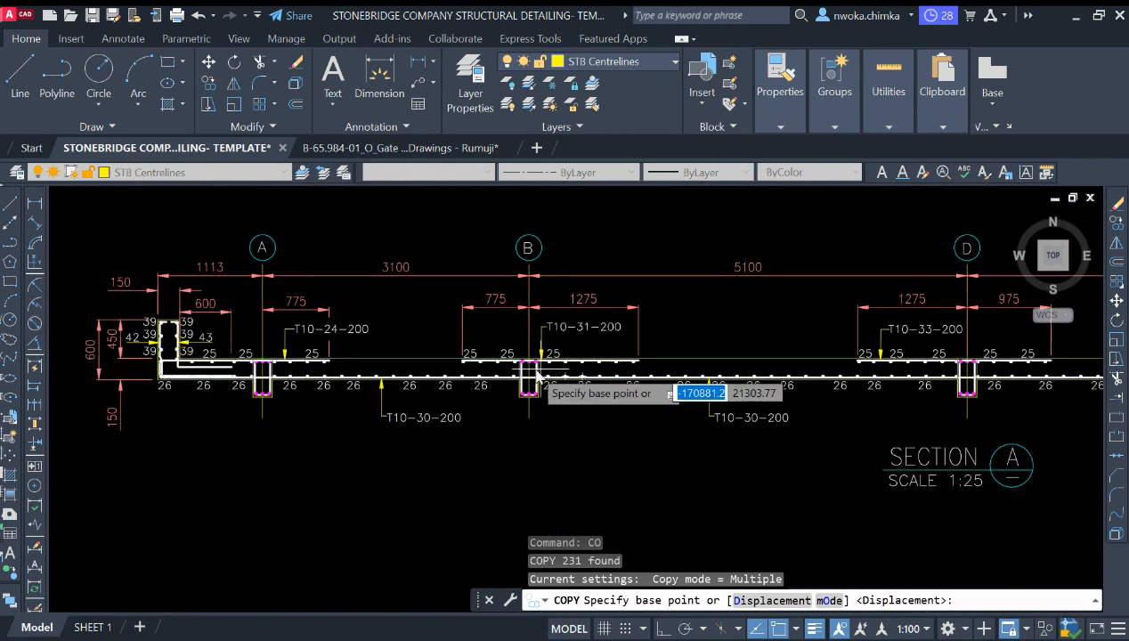
{"action": "middle_click_drag", "start_coordinate": [490, 366], "coordinate": [453, 366]}
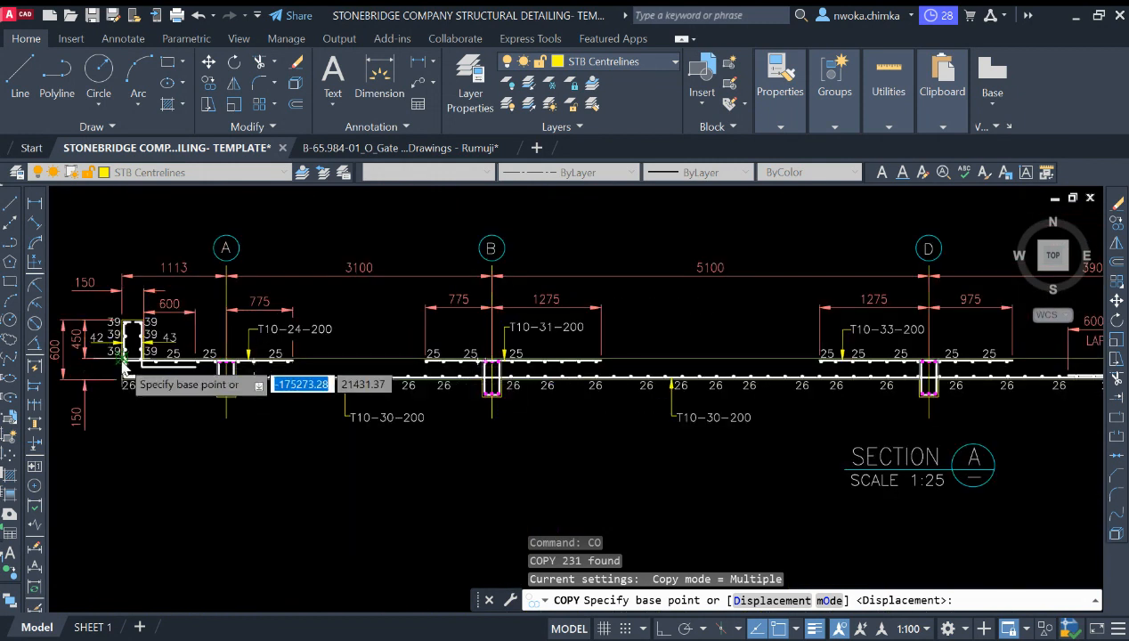
{"action": "scroll", "coordinate": [125, 366], "scroll_direction": "up", "scroll_amount": 1}
{"action": "scroll", "coordinate": [267, 378], "scroll_direction": "down", "scroll_amount": 2}
{"action": "scroll", "coordinate": [185, 339], "scroll_direction": "down", "scroll_amount": 1}
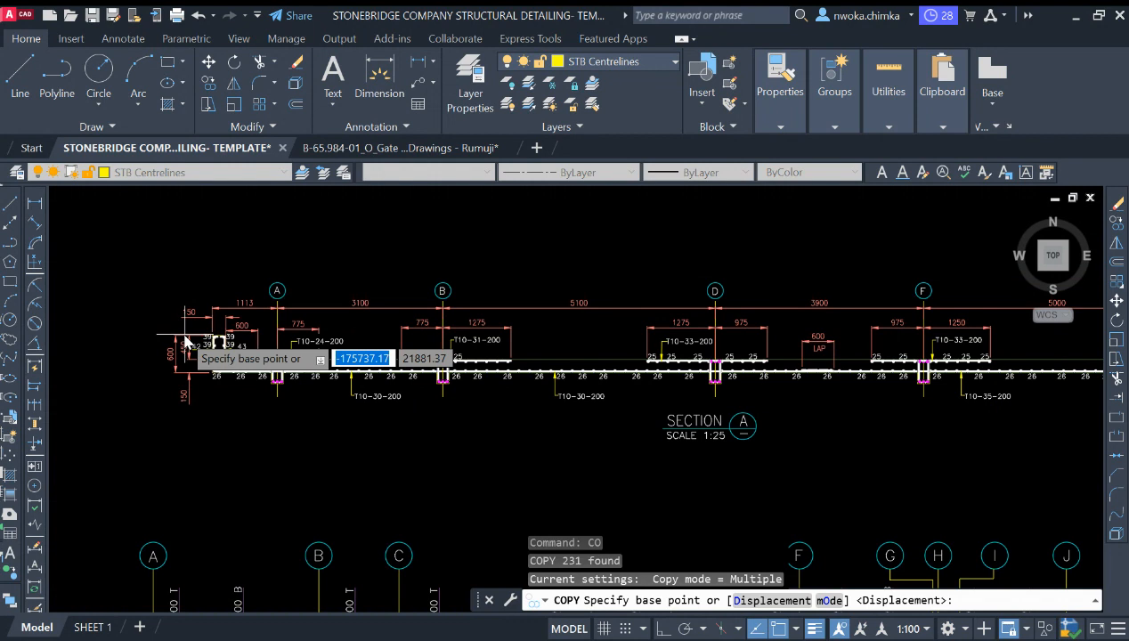
{"action": "scroll", "coordinate": [360, 330], "scroll_direction": "down", "scroll_amount": 3}
{"action": "scroll", "coordinate": [498, 401], "scroll_direction": "down", "scroll_amount": 2}
{"action": "scroll", "coordinate": [752, 427], "scroll_direction": "down", "scroll_amount": 3}
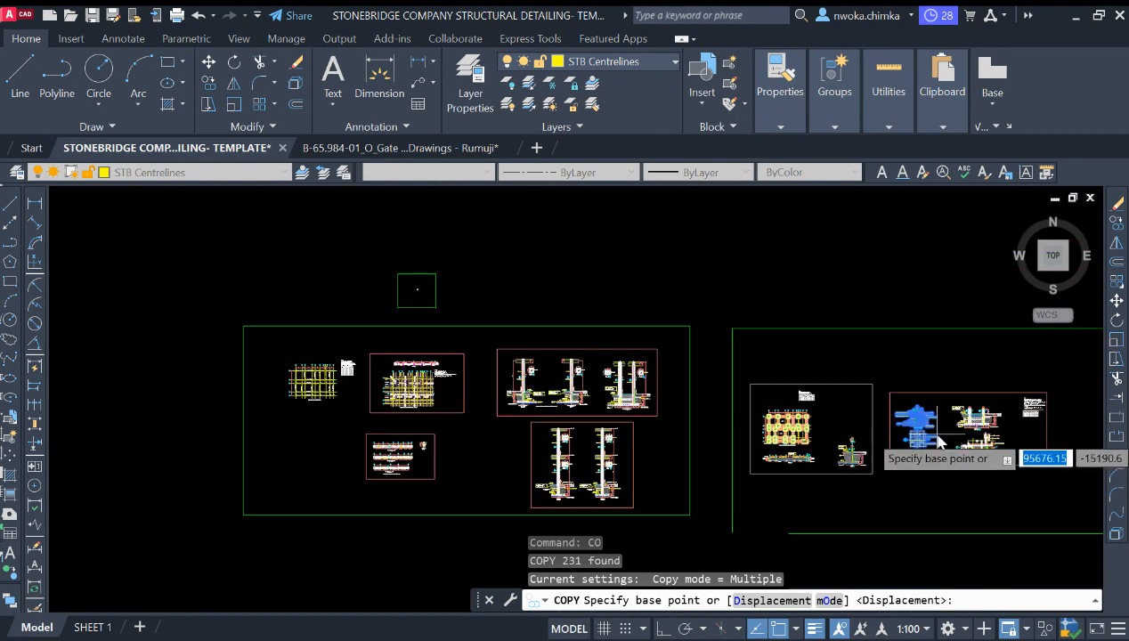
{"action": "scroll", "coordinate": [937, 438], "scroll_direction": "up", "scroll_amount": 2}
{"action": "scroll", "coordinate": [428, 374], "scroll_direction": "up", "scroll_amount": 4}
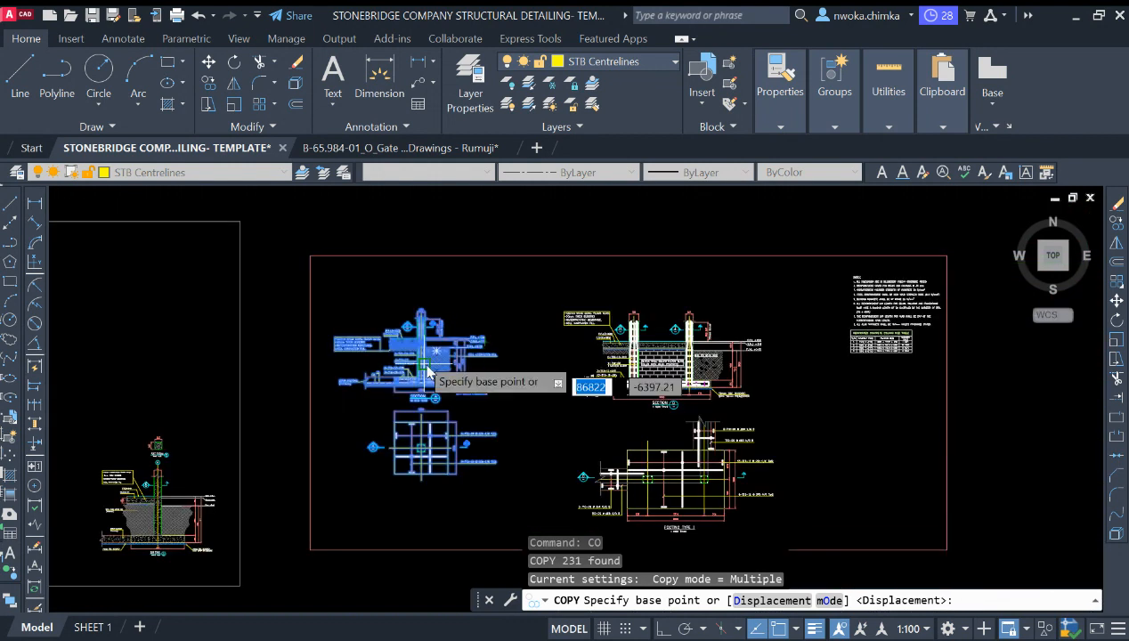
{"action": "key", "text": "Escape"}
Step: Copy the column section and footing plan details from the footing sheet to the new footing detail location
{"action": "scroll", "coordinate": [397, 318], "scroll_direction": "up", "scroll_amount": 2}
{"action": "scroll", "coordinate": [445, 303], "scroll_direction": "down", "scroll_amount": 2}
{"action": "left_click", "coordinate": [303, 266]}
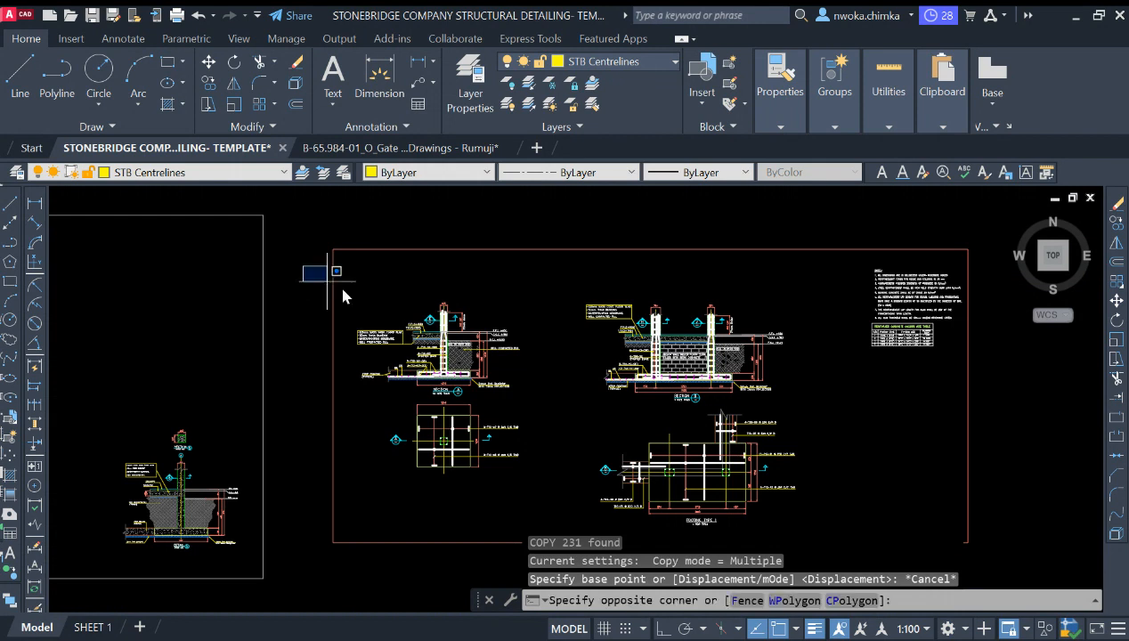
{"action": "left_click", "coordinate": [538, 487]}
{"action": "key", "text": "Return"}
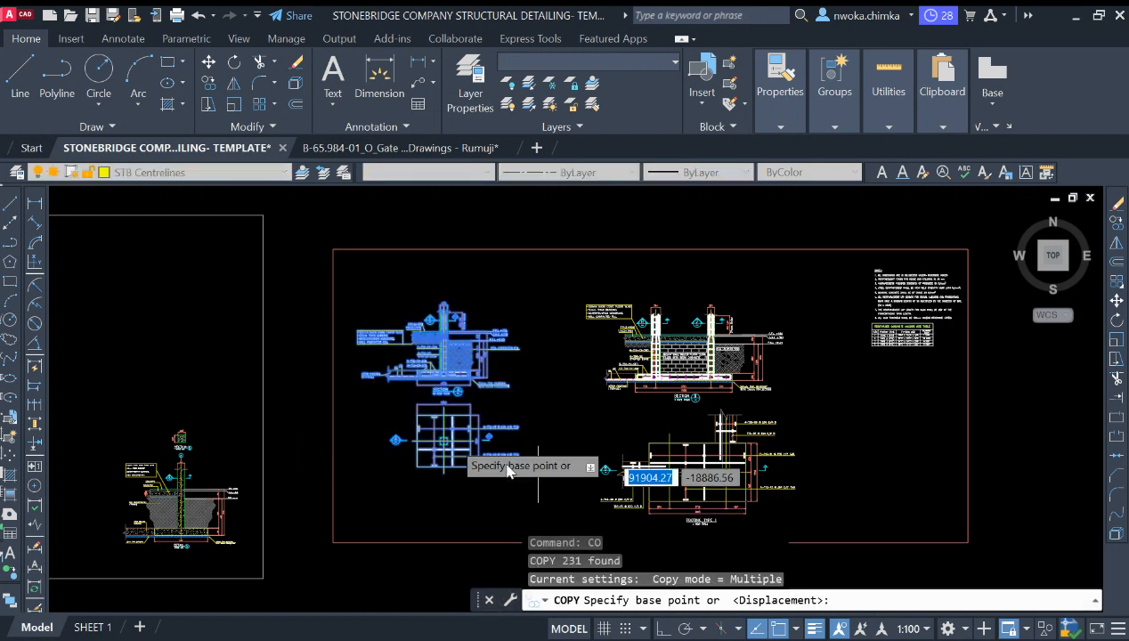
{"action": "left_click", "coordinate": [372, 423]}
{"action": "scroll", "coordinate": [268, 405], "scroll_direction": "down", "scroll_amount": 4}
{"action": "middle_click_drag", "start_coordinate": [804, 458], "coordinate": [227, 361]}
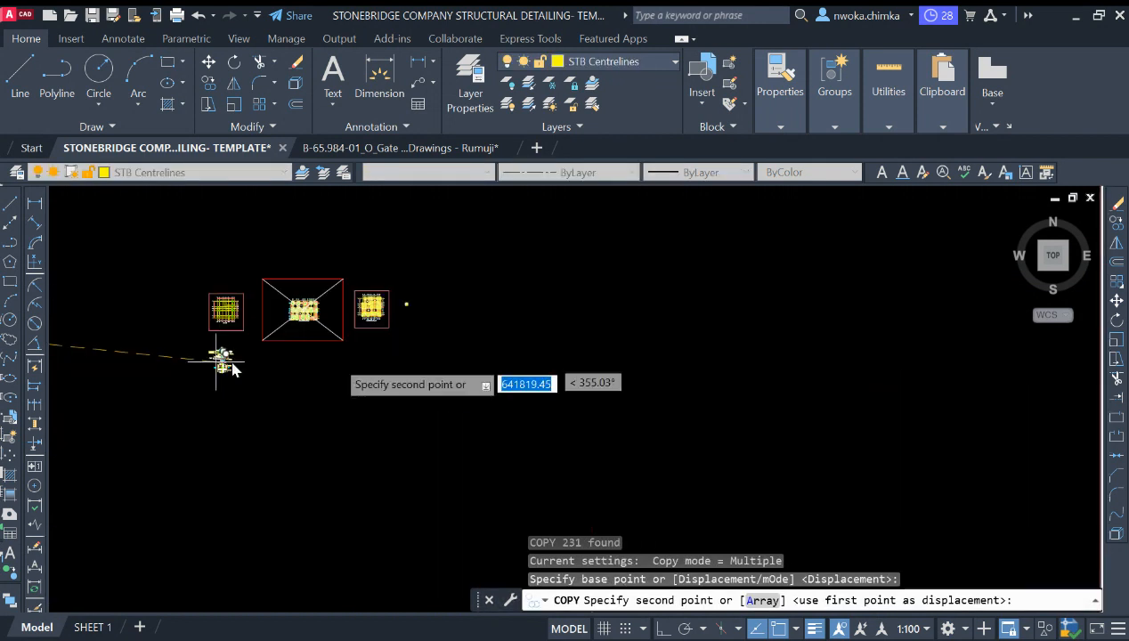
{"action": "scroll", "coordinate": [407, 298], "scroll_direction": "up", "scroll_amount": 6}
{"action": "scroll", "coordinate": [513, 374], "scroll_direction": "down", "scroll_amount": 5}
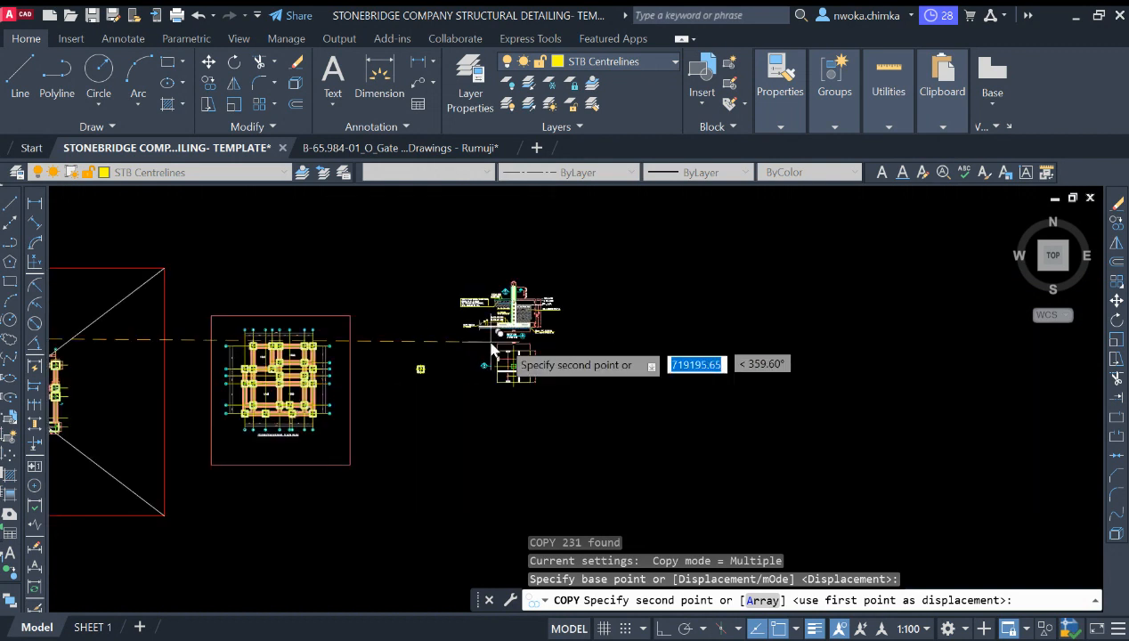
{"action": "scroll", "coordinate": [570, 374], "scroll_direction": "up", "scroll_amount": 6}
{"action": "left_click", "coordinate": [588, 343]}
{"action": "key", "text": "Escape"}
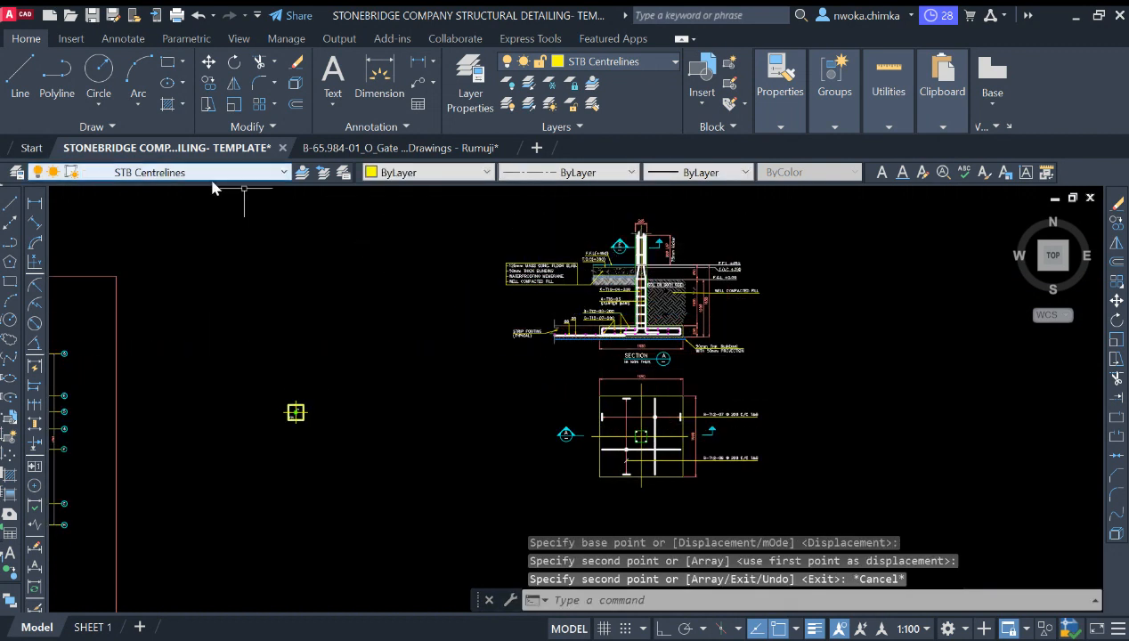
Step: Draw a rectangle frame around the copied column section and footing plan details
{"action": "type", "text": "rec"}
{"action": "key", "text": "Return"}
{"action": "scroll", "coordinate": [516, 450], "scroll_direction": "down", "scroll_amount": 4}
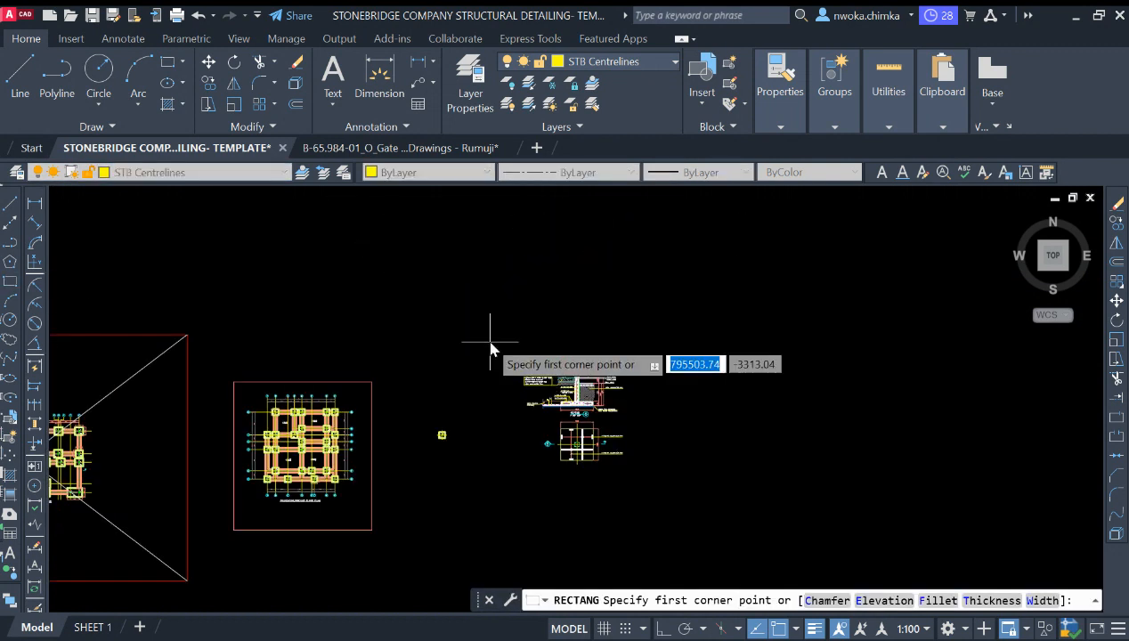
{"action": "left_click", "coordinate": [488, 341]}
{"action": "left_click", "coordinate": [671, 496]}
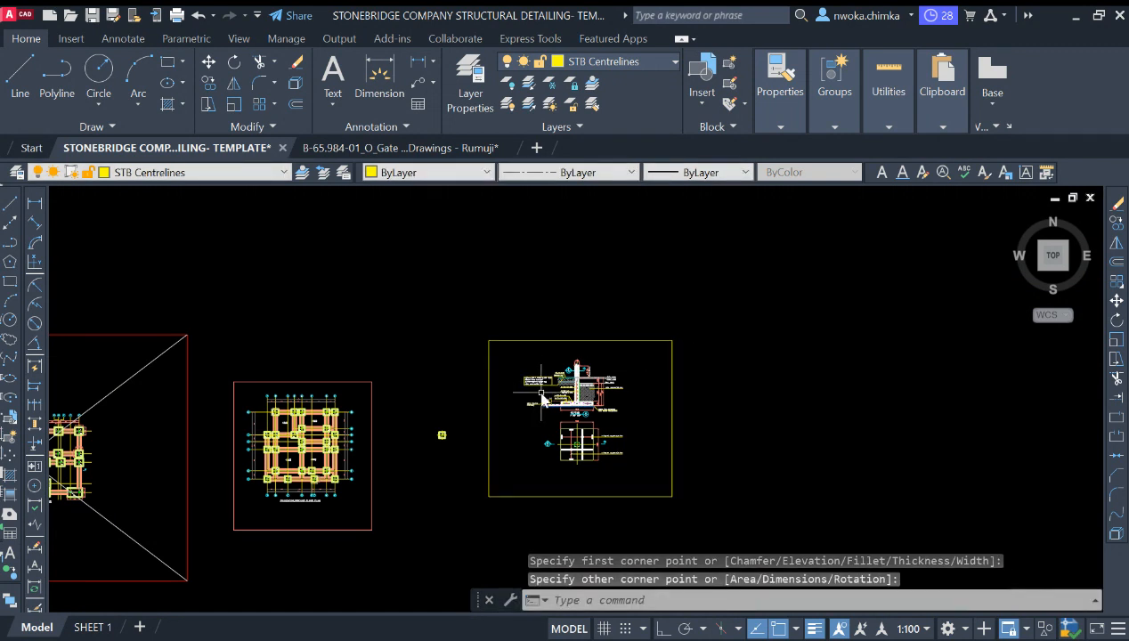
Step: Match the new rectangle's properties to an existing red sheet border
{"action": "key", "text": "Return"}
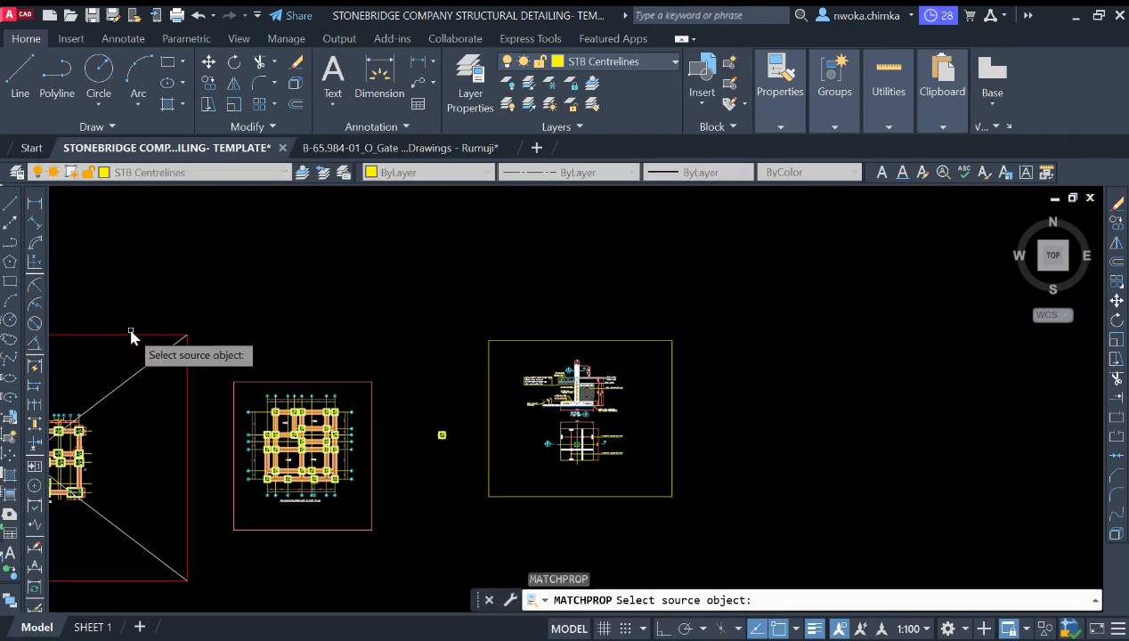
{"action": "left_click", "coordinate": [131, 334]}
{"action": "left_click", "coordinate": [146, 336]}
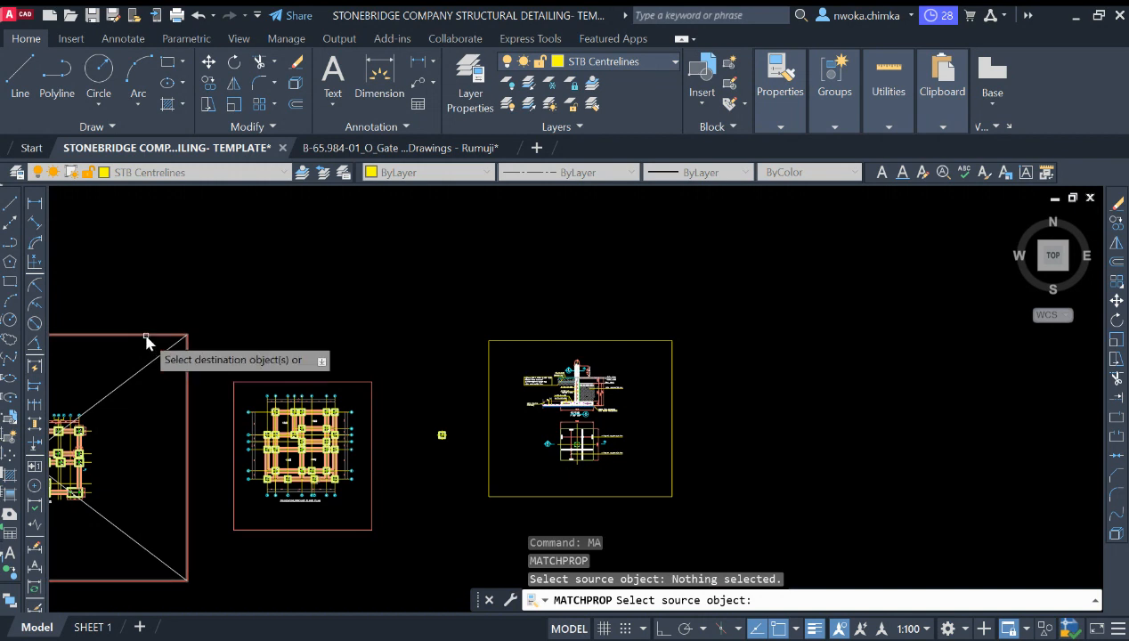
{"action": "left_click", "coordinate": [646, 330]}
{"action": "left_click", "coordinate": [620, 347]}
{"action": "key", "text": "Escape"}
Step: Zoom around to examine the copied footing section and footing plan details
{"action": "scroll", "coordinate": [559, 389], "scroll_direction": "up", "scroll_amount": 2}
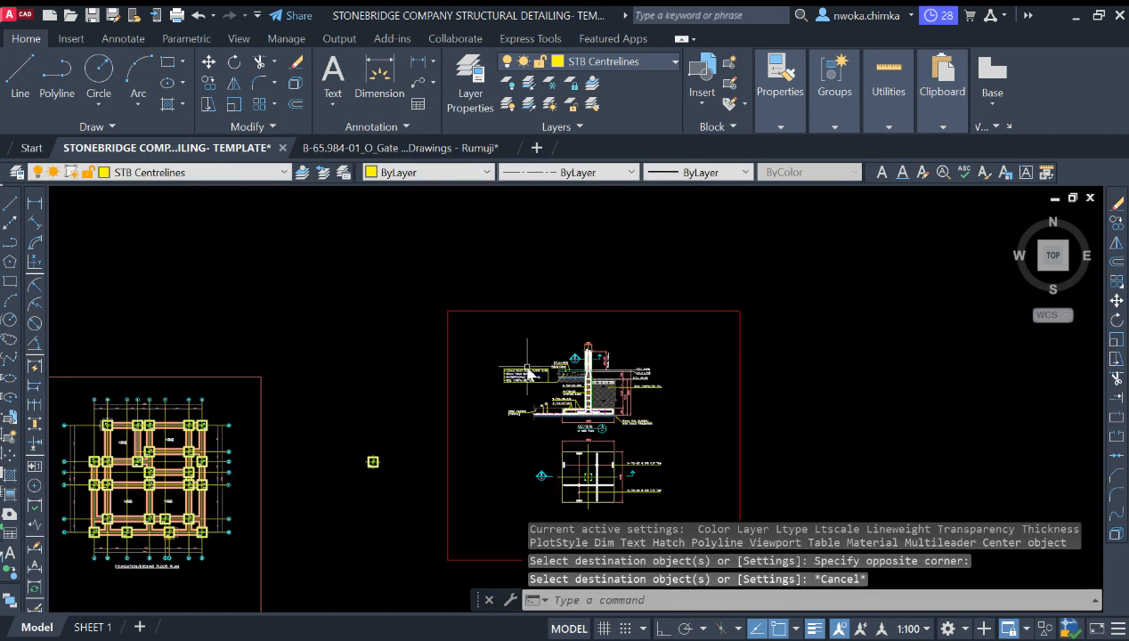
{"action": "scroll", "coordinate": [412, 382], "scroll_direction": "up", "scroll_amount": 4}
{"action": "scroll", "coordinate": [389, 301], "scroll_direction": "up", "scroll_amount": 2}
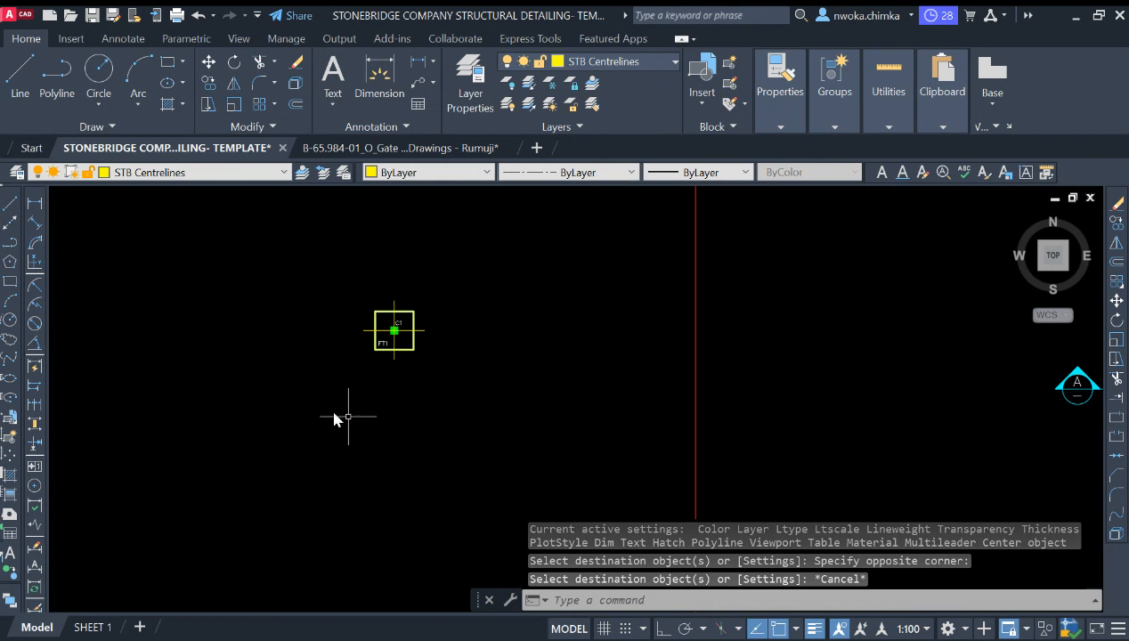
{"action": "scroll", "coordinate": [419, 320], "scroll_direction": "down", "scroll_amount": 4}
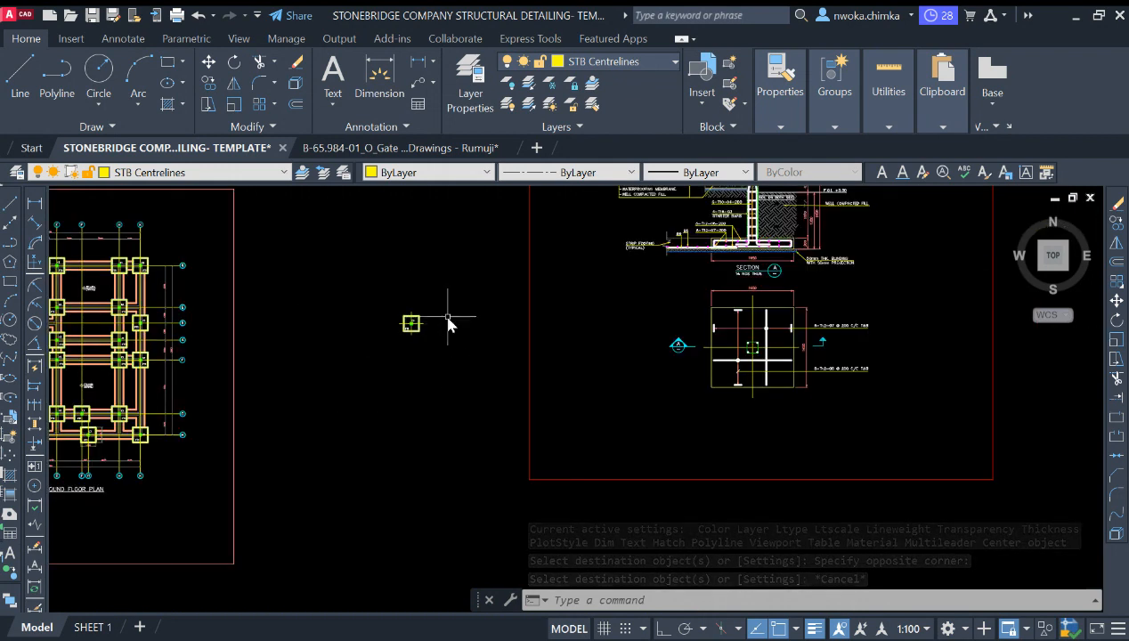
{"action": "scroll", "coordinate": [677, 368], "scroll_direction": "down", "scroll_amount": 2}
{"action": "scroll", "coordinate": [739, 294], "scroll_direction": "up", "scroll_amount": 4}
{"action": "scroll", "coordinate": [734, 286], "scroll_direction": "down", "scroll_amount": 4}
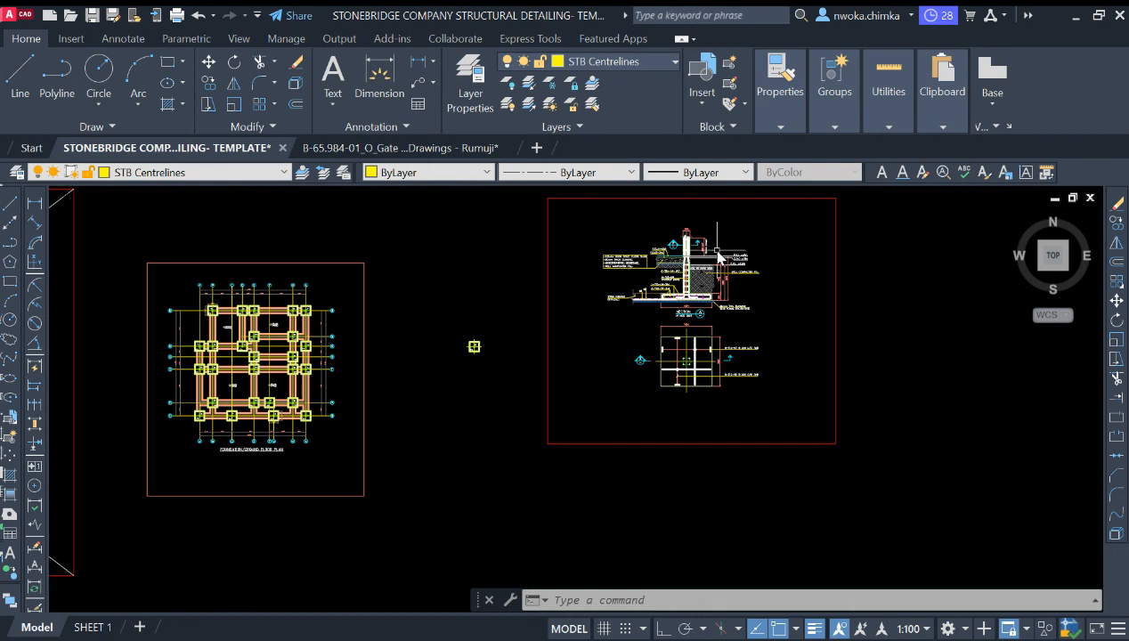
{"action": "scroll", "coordinate": [718, 257], "scroll_direction": "up", "scroll_amount": 2}
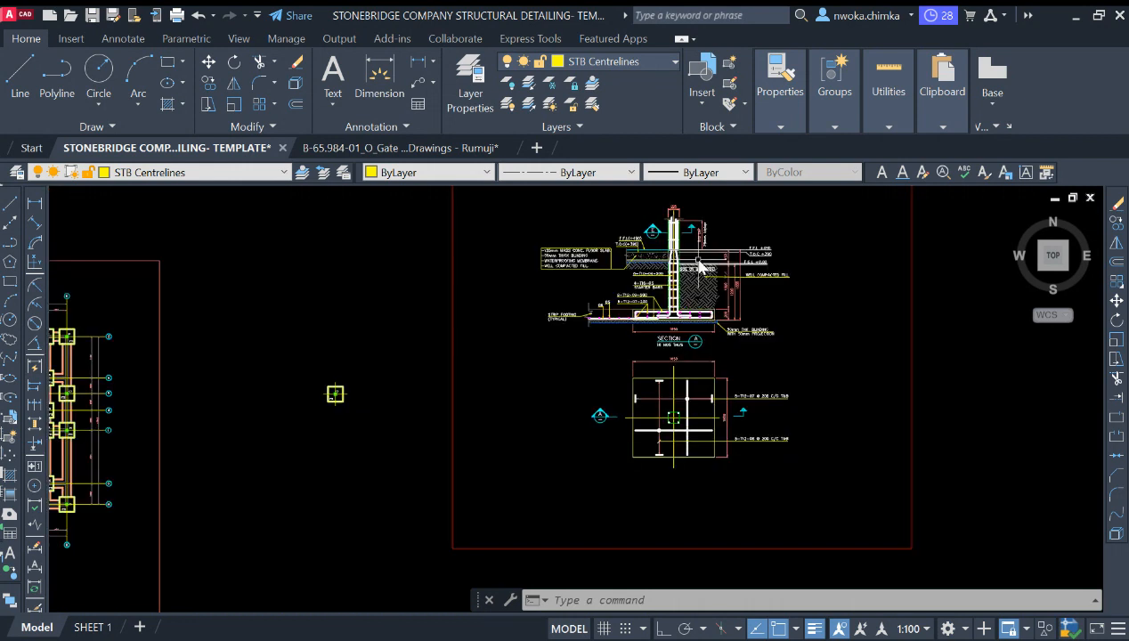
{"action": "scroll", "coordinate": [638, 312], "scroll_direction": "down", "scroll_amount": 2}
{"action": "scroll", "coordinate": [452, 392], "scroll_direction": "up", "scroll_amount": 5}
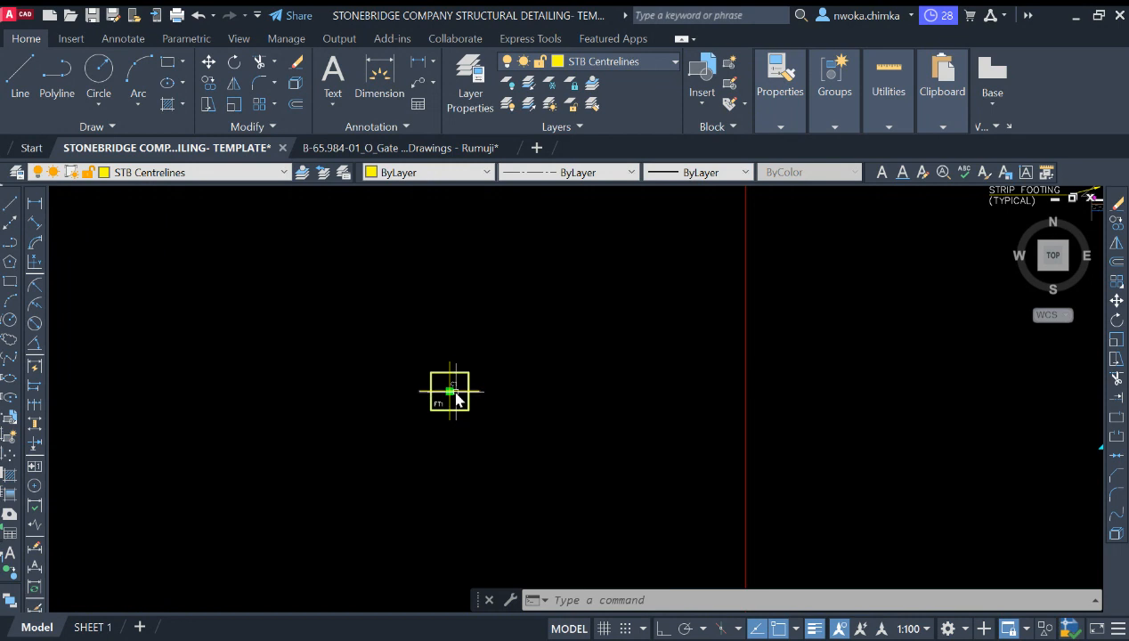
{"action": "scroll", "coordinate": [443, 411], "scroll_direction": "down", "scroll_amount": 4}
{"action": "scroll", "coordinate": [458, 385], "scroll_direction": "up", "scroll_amount": 2}
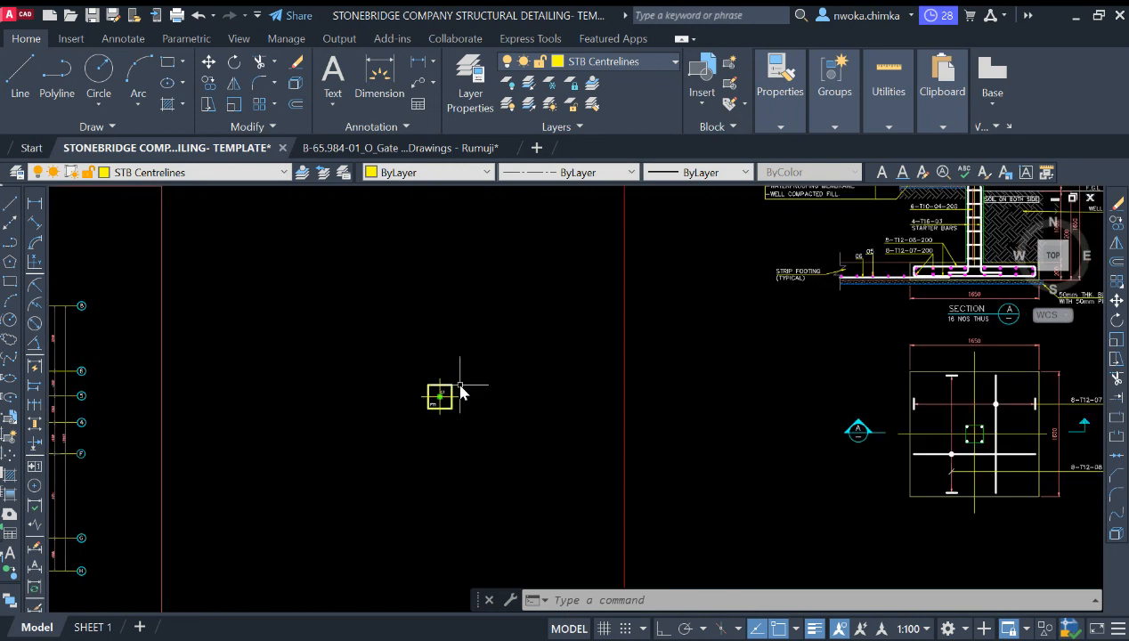
{"action": "scroll", "coordinate": [377, 360], "scroll_direction": "down", "scroll_amount": 5}
{"action": "scroll", "coordinate": [674, 289], "scroll_direction": "up", "scroll_amount": 2}
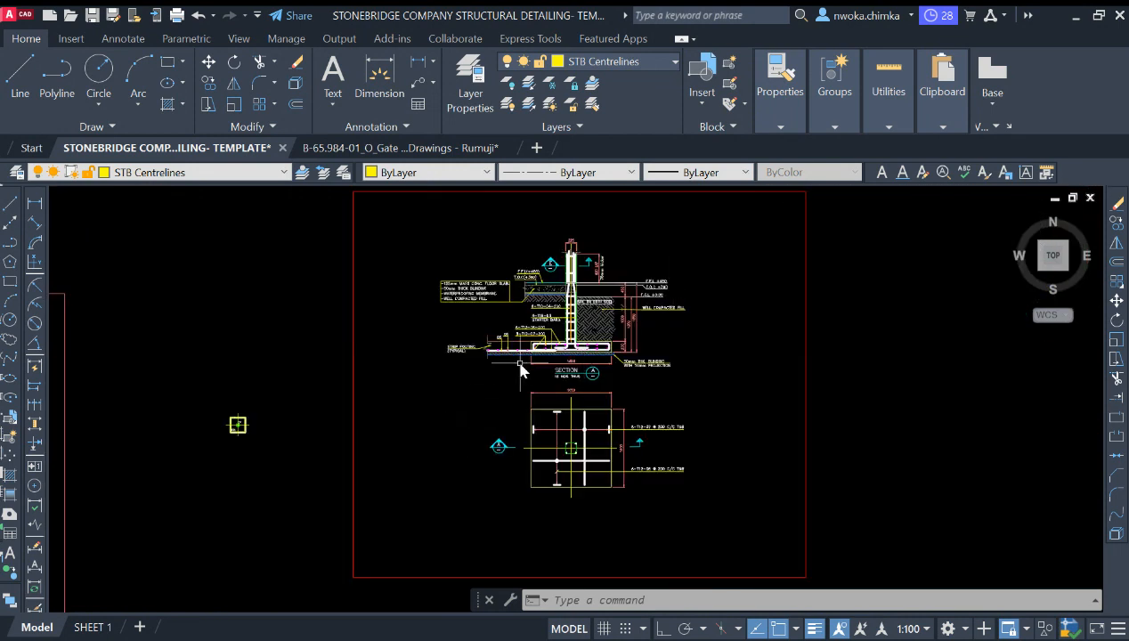
{"action": "scroll", "coordinate": [573, 312], "scroll_direction": "up", "scroll_amount": 4}
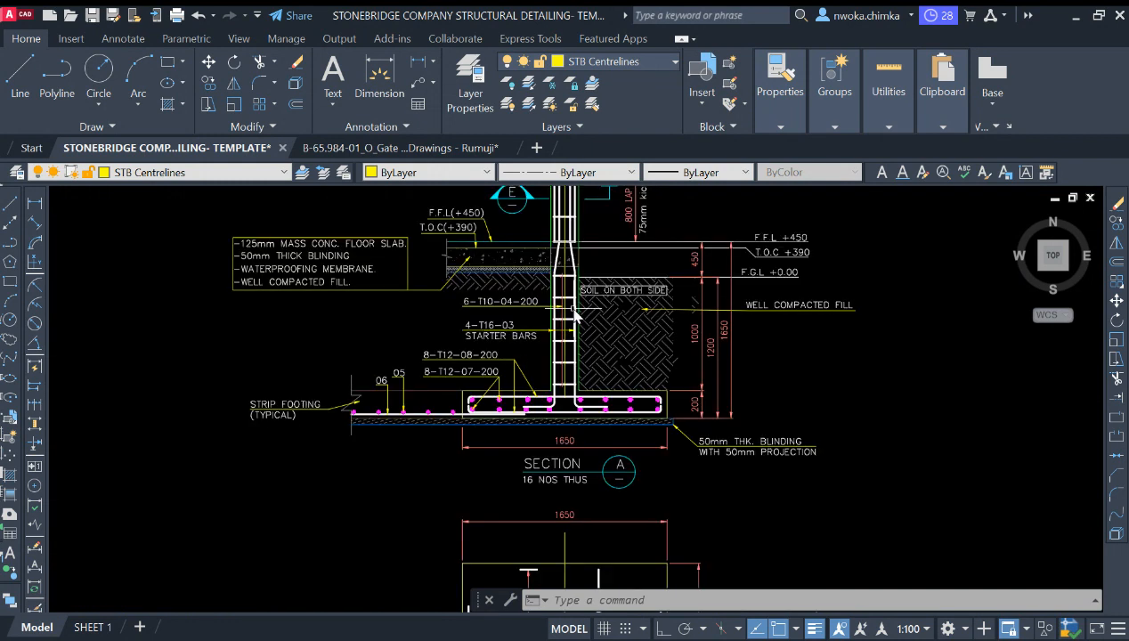
Step: Copy the C1/FT1 column and footing plan symbol to an empty spot left of the new footing detail frame
{"action": "scroll", "coordinate": [573, 313], "scroll_direction": "down", "scroll_amount": 5}
{"action": "scroll", "coordinate": [548, 351], "scroll_direction": "up", "scroll_amount": 8}
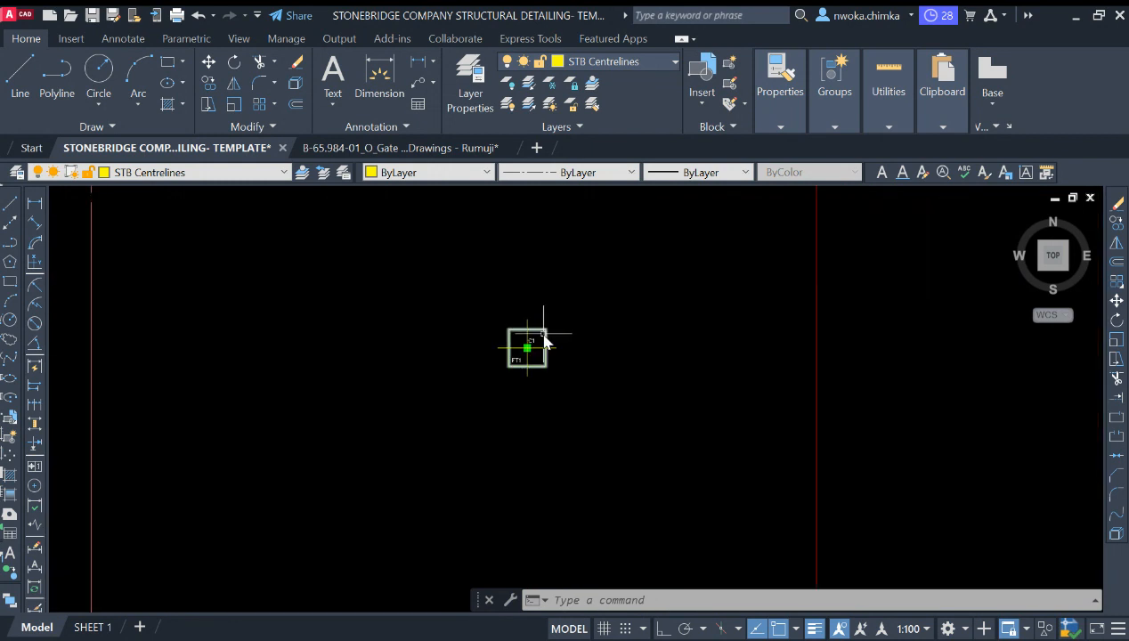
{"action": "scroll", "coordinate": [545, 339], "scroll_direction": "down", "scroll_amount": 5}
{"action": "scroll", "coordinate": [546, 375], "scroll_direction": "up", "scroll_amount": 6}
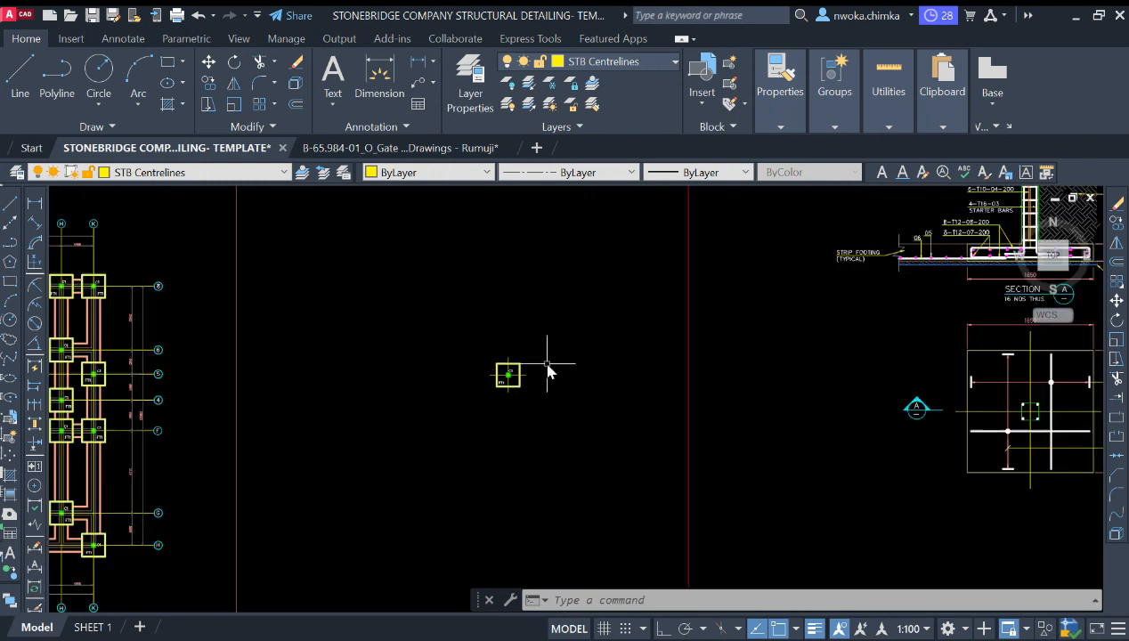
{"action": "left_click", "coordinate": [531, 316]}
{"action": "left_click", "coordinate": [370, 460]}
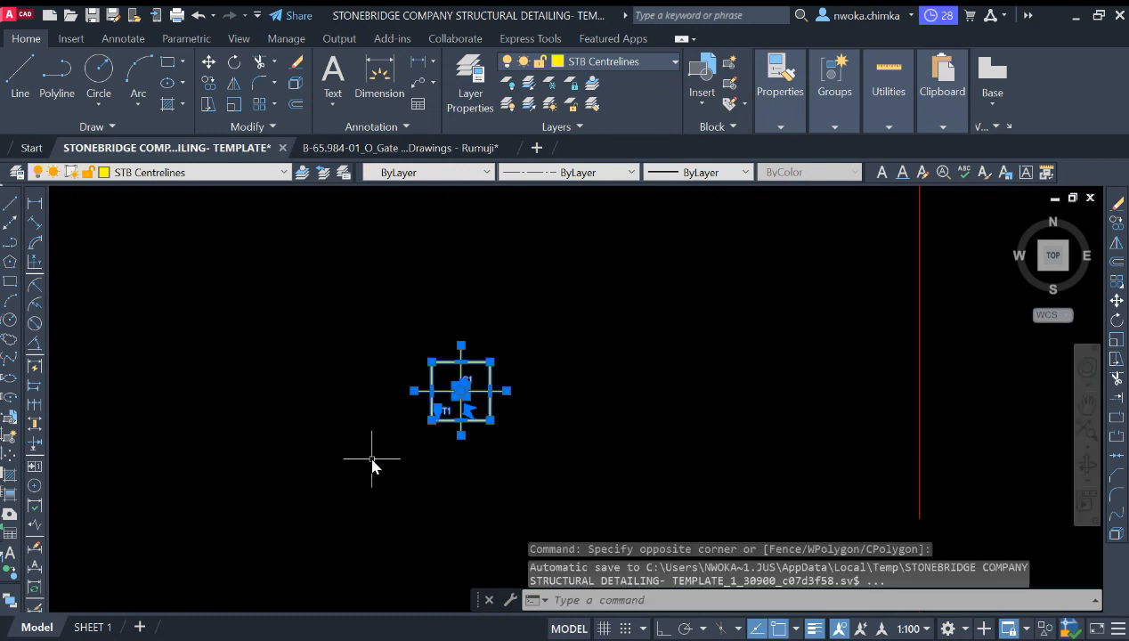
{"action": "type", "text": "co"}
{"action": "key", "text": "Return"}
{"action": "left_click", "coordinate": [461, 391]}
{"action": "scroll", "coordinate": [307, 301], "scroll_direction": "down", "scroll_amount": 6}
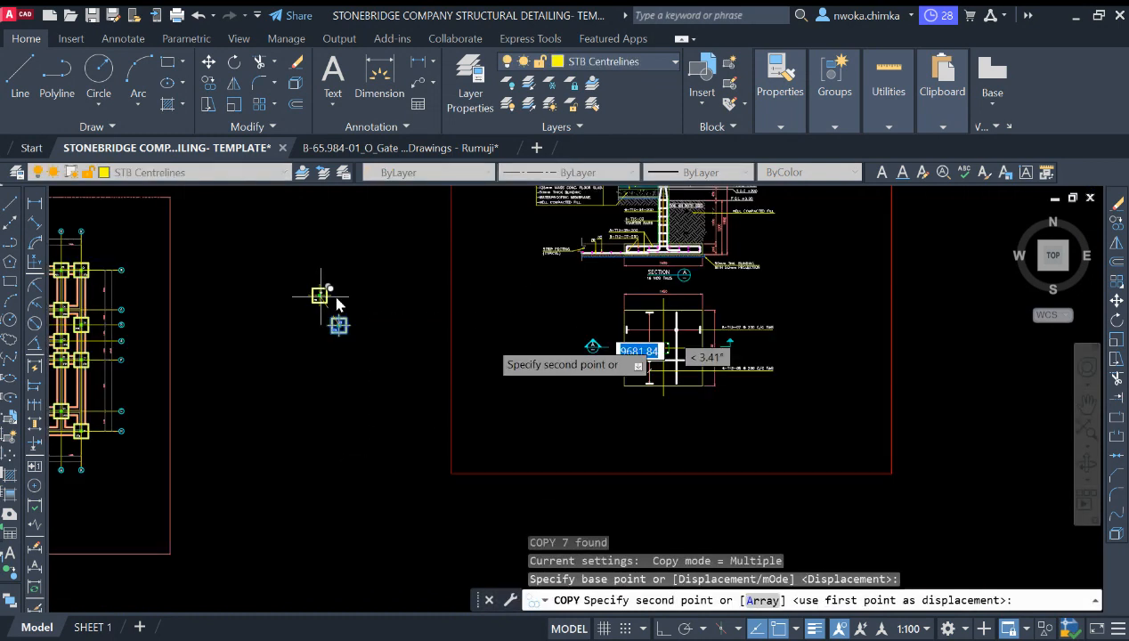
{"action": "left_click", "coordinate": [401, 385]}
{"action": "key", "text": "Escape"}
Step: Zoom and pan around to examine the copied footing section, footing plan and column symbols
{"action": "scroll", "coordinate": [673, 339], "scroll_direction": "up", "scroll_amount": 4}
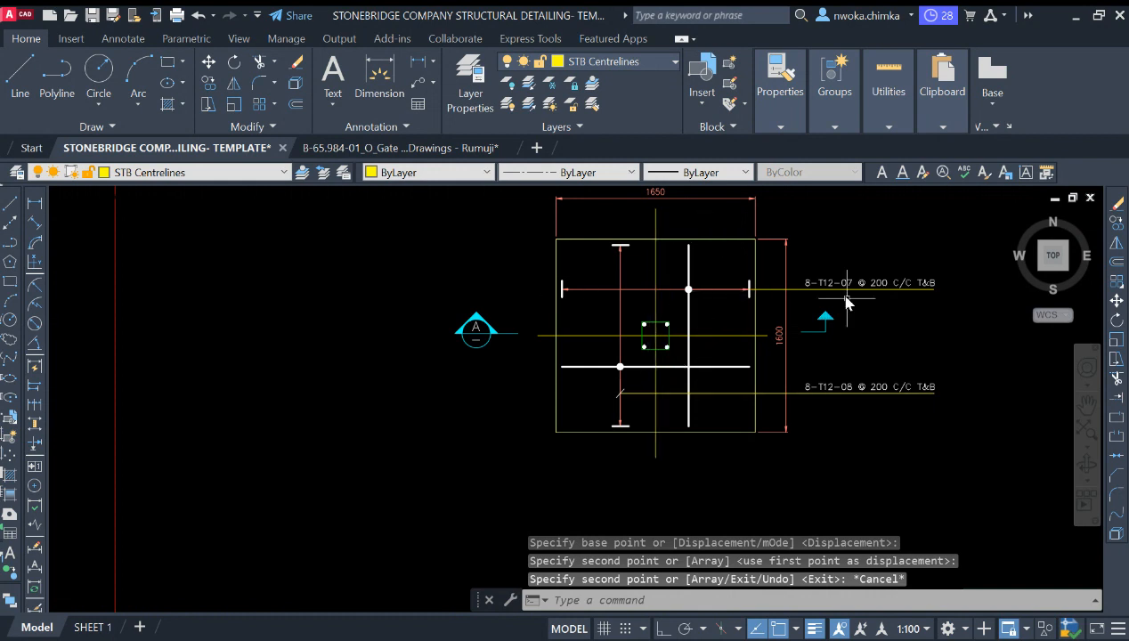
{"action": "scroll", "coordinate": [781, 294], "scroll_direction": "down", "scroll_amount": 2}
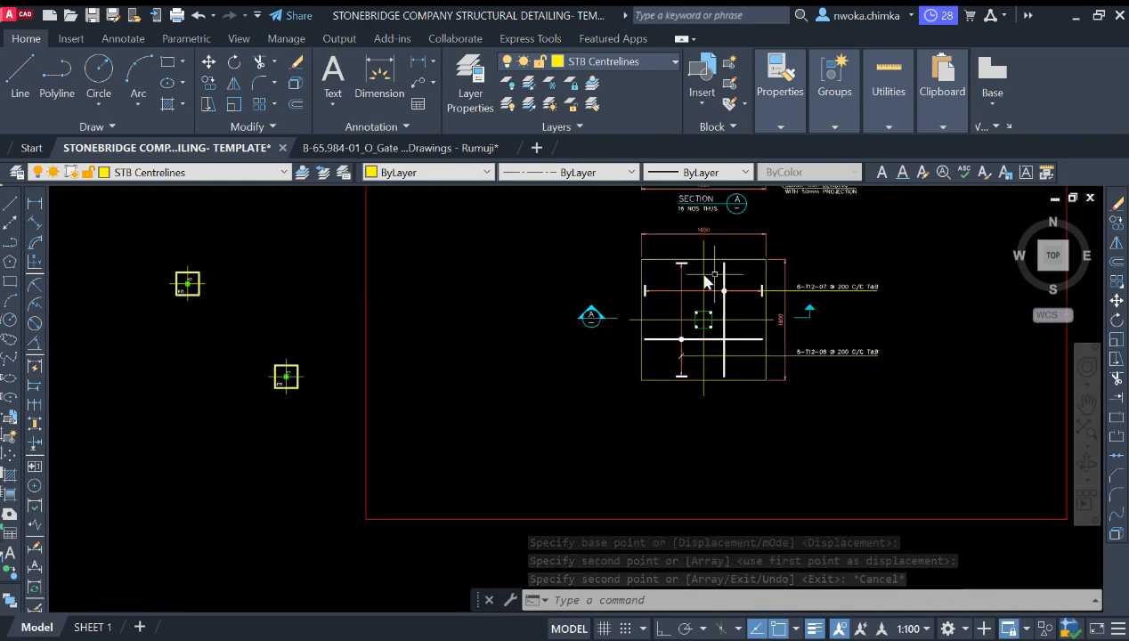
{"action": "scroll", "coordinate": [722, 265], "scroll_direction": "up", "scroll_amount": 2}
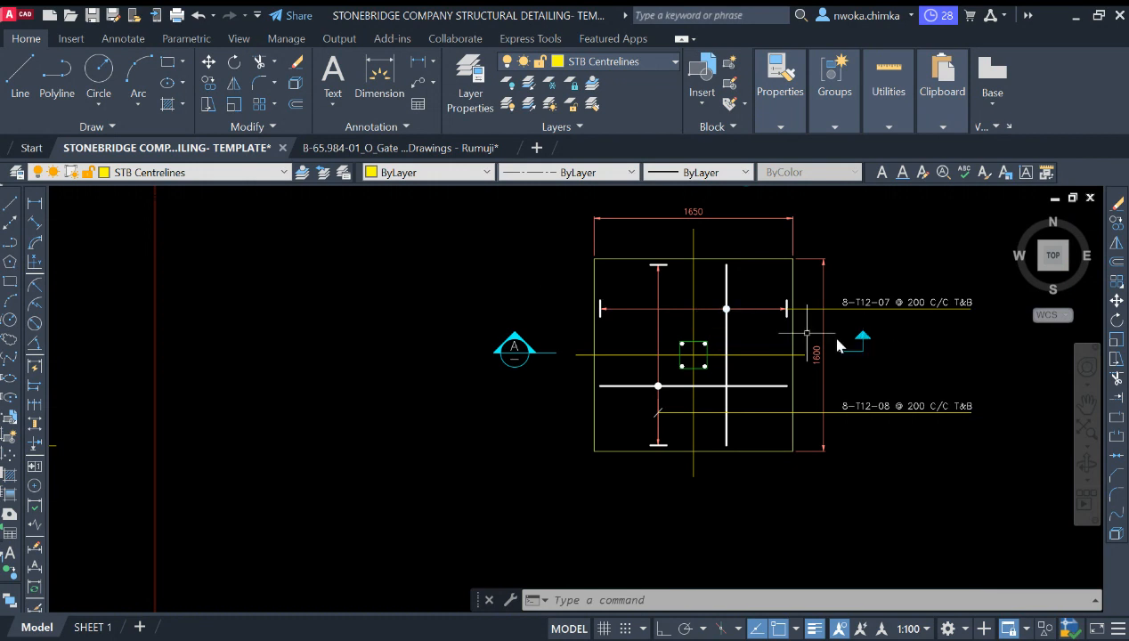
{"action": "middle_click_drag", "start_coordinate": [837, 345], "coordinate": [783, 385]}
{"action": "scroll", "coordinate": [721, 331], "scroll_direction": "down", "scroll_amount": 2}
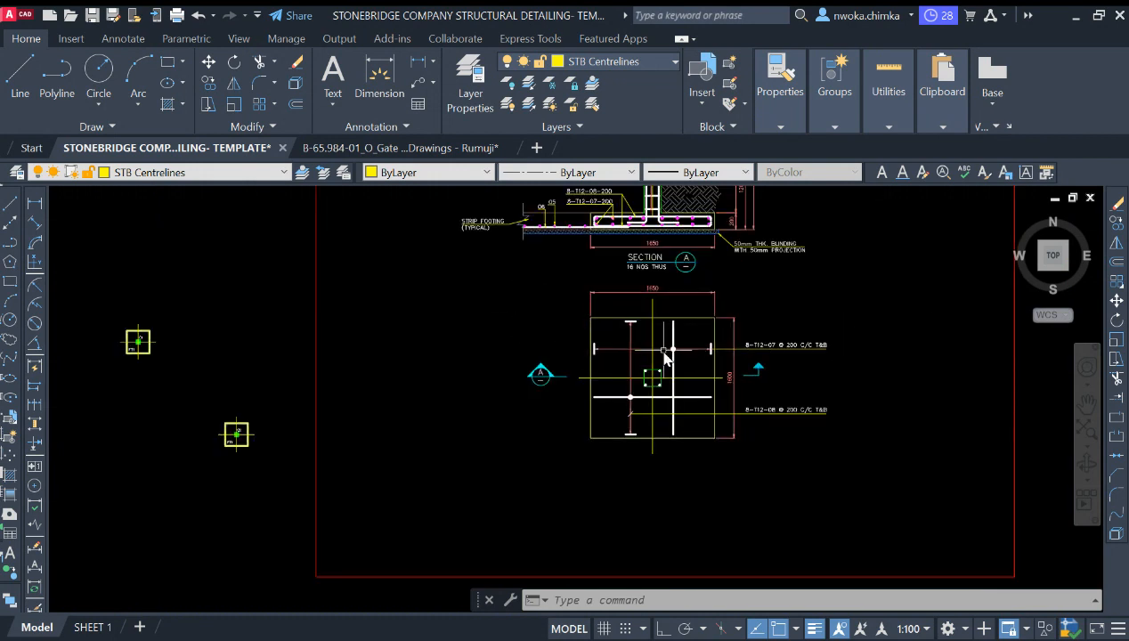
{"action": "middle_click_drag", "start_coordinate": [666, 356], "coordinate": [621, 531]}
{"action": "scroll", "coordinate": [624, 361], "scroll_direction": "down", "scroll_amount": 2}
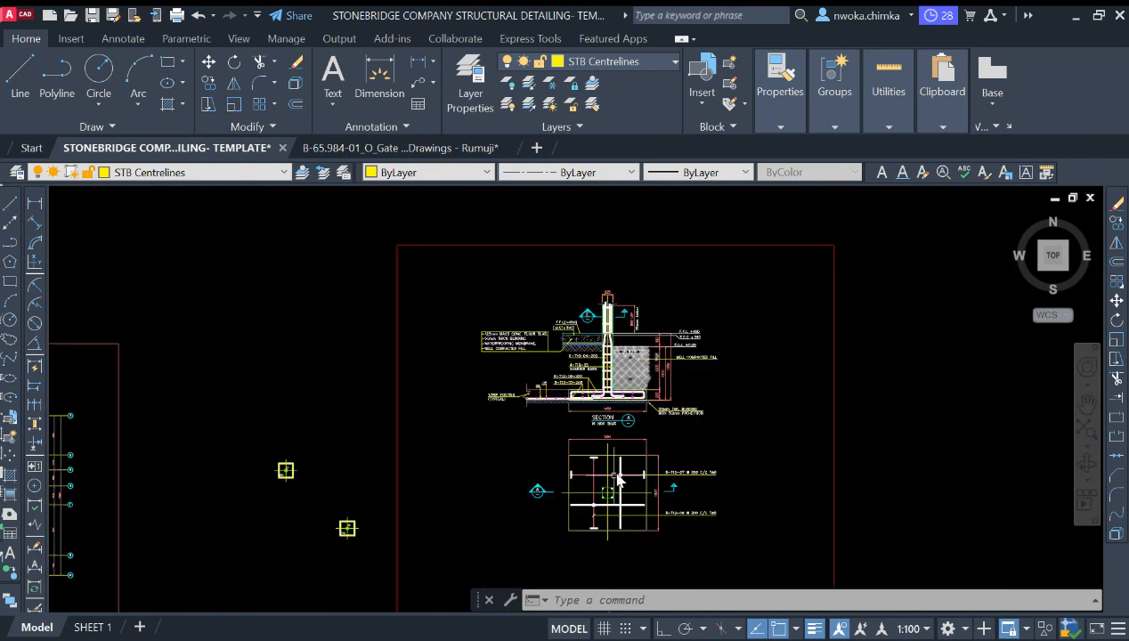
{"action": "scroll", "coordinate": [541, 492], "scroll_direction": "up", "scroll_amount": 4}
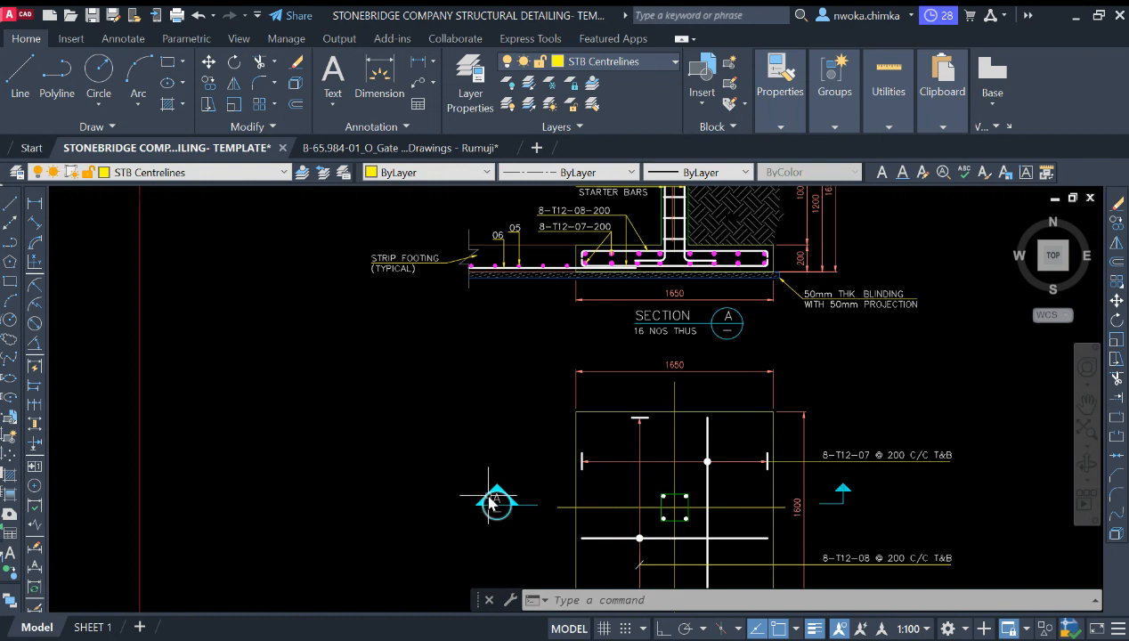
{"action": "middle_click_drag", "start_coordinate": [555, 488], "coordinate": [389, 509]}
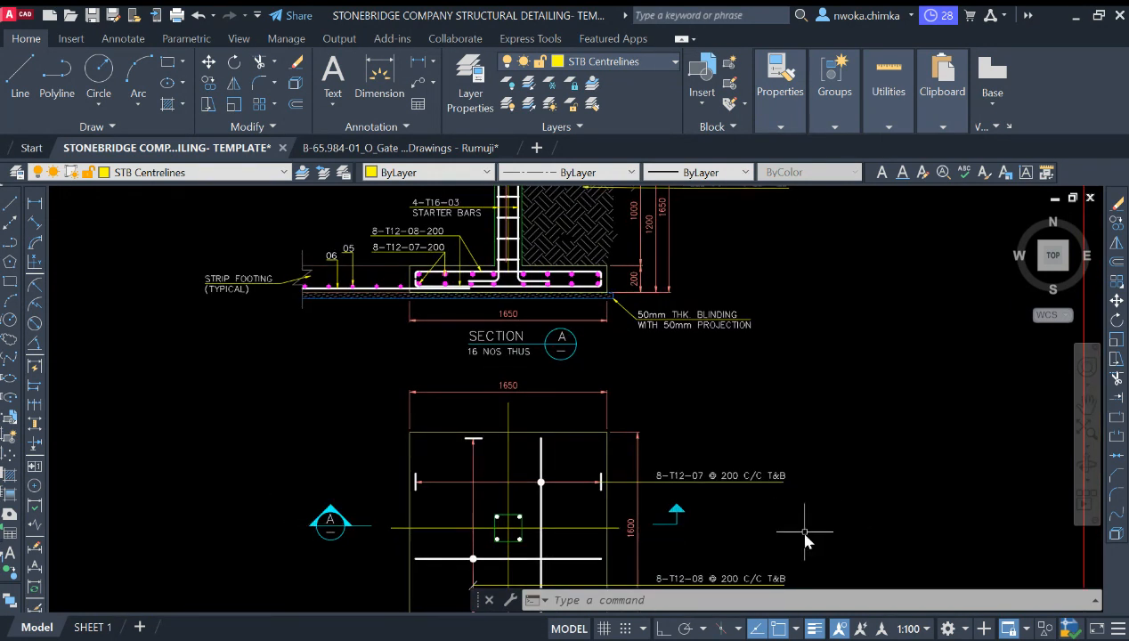
{"action": "scroll", "coordinate": [689, 401], "scroll_direction": "down", "scroll_amount": 2}
{"action": "middle_click_drag", "start_coordinate": [640, 358], "coordinate": [625, 476]}
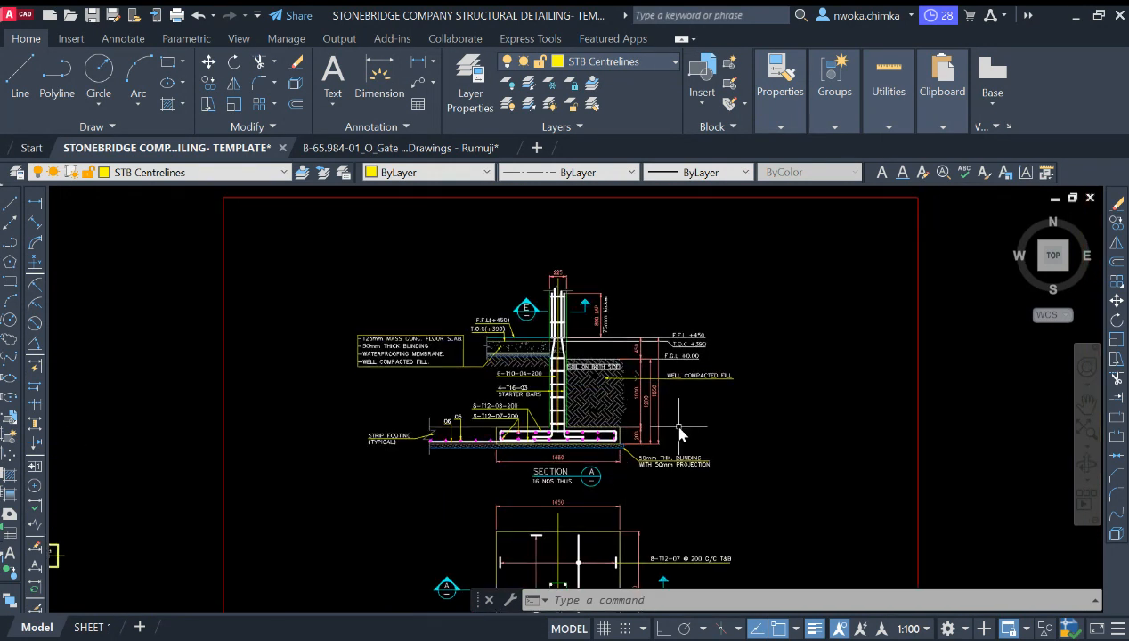
{"action": "scroll", "coordinate": [596, 410], "scroll_direction": "up", "scroll_amount": 2}
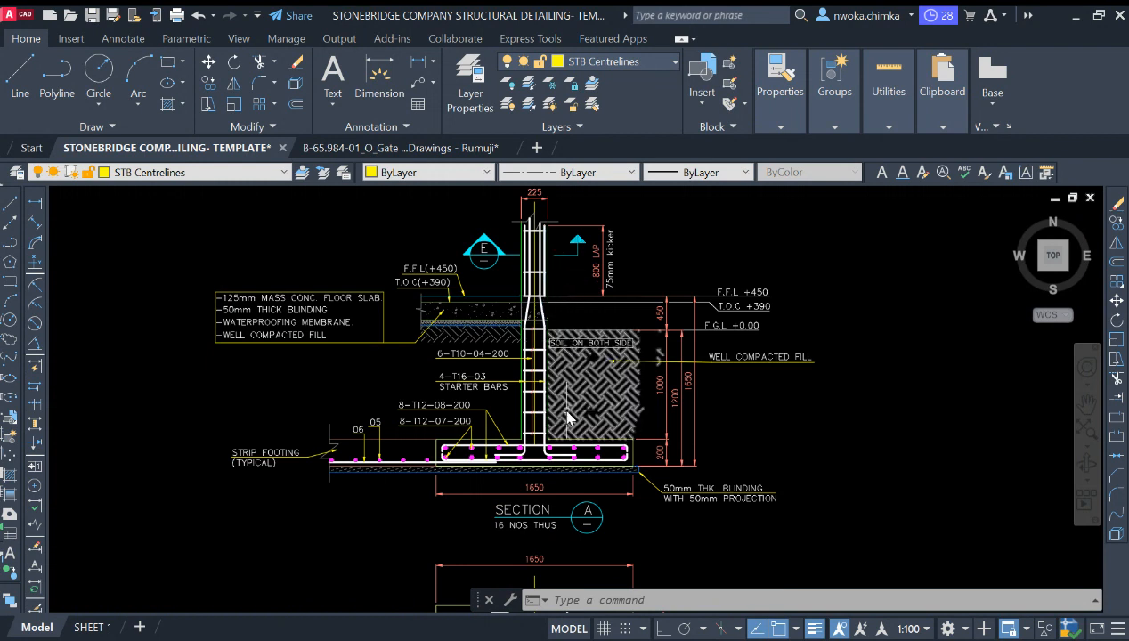
{"action": "scroll", "coordinate": [540, 352], "scroll_direction": "up", "scroll_amount": 2}
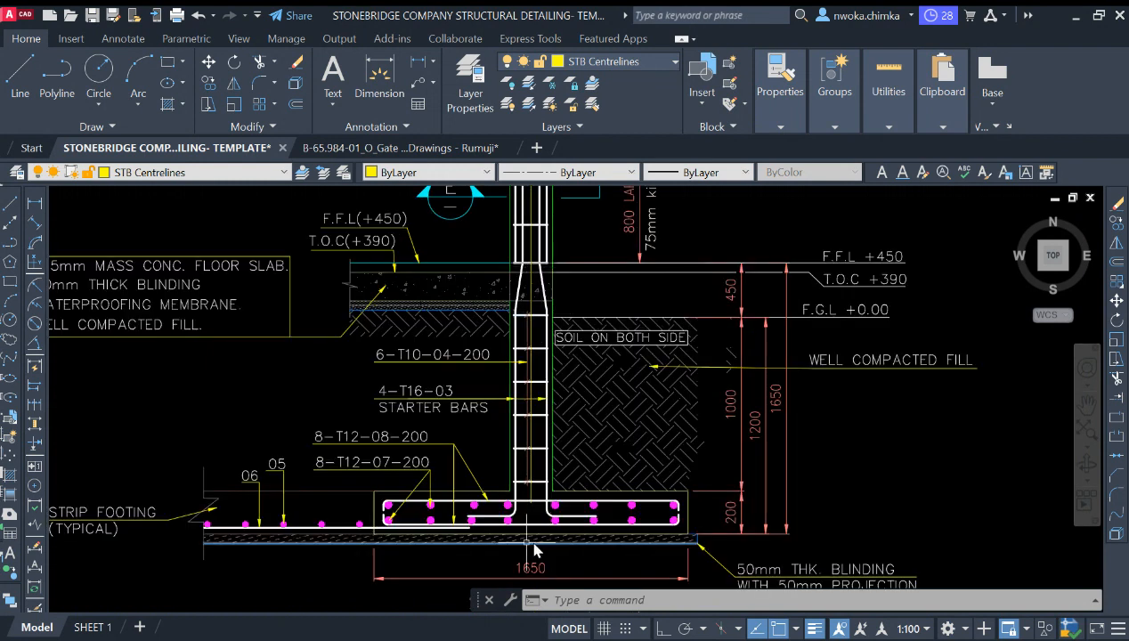
{"action": "scroll", "coordinate": [474, 530], "scroll_direction": "up", "scroll_amount": 4}
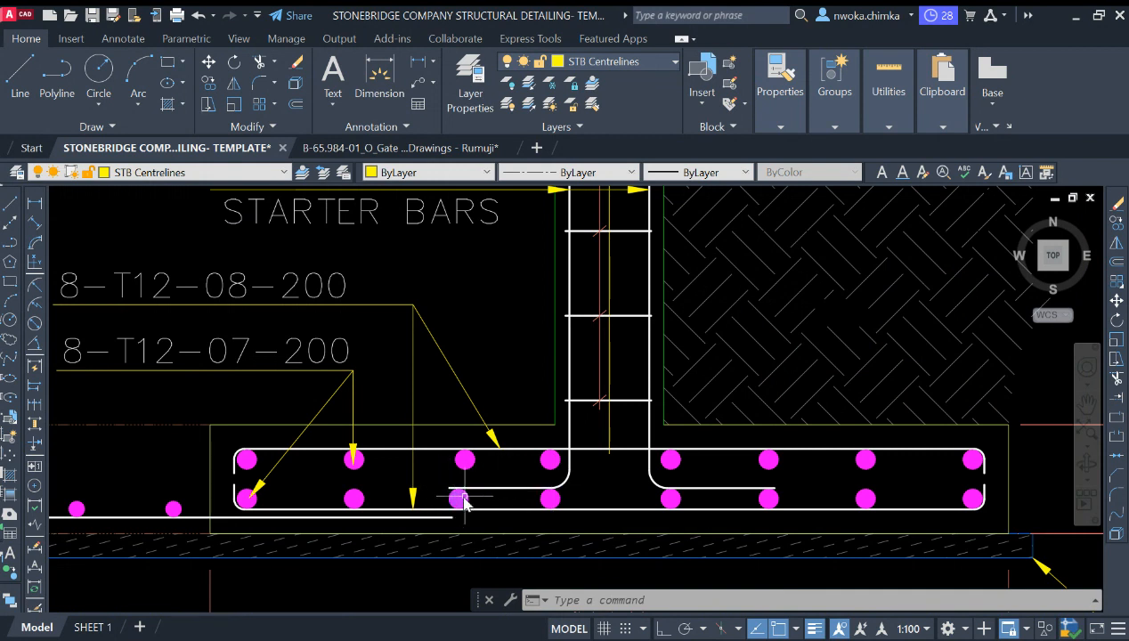
{"action": "scroll", "coordinate": [463, 504], "scroll_direction": "down", "scroll_amount": 12}
{"action": "scroll", "coordinate": [622, 515], "scroll_direction": "up", "scroll_amount": 6}
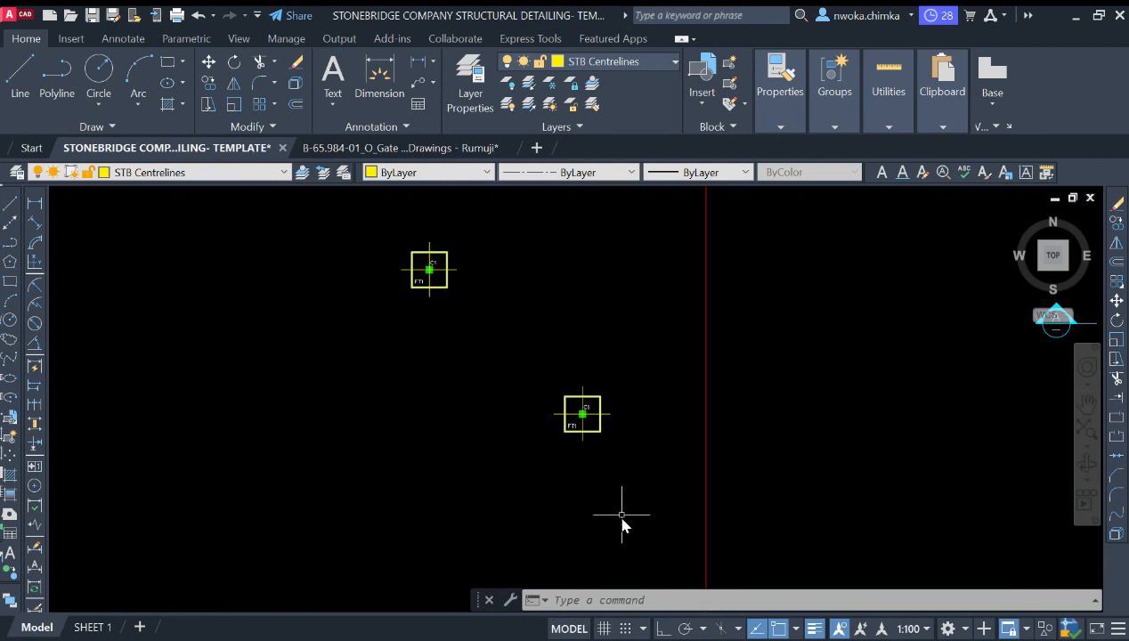
{"action": "scroll", "coordinate": [607, 429], "scroll_direction": "up", "scroll_amount": 3}
{"action": "scroll", "coordinate": [403, 443], "scroll_direction": "down", "scroll_amount": 5}
{"action": "scroll", "coordinate": [694, 381], "scroll_direction": "up", "scroll_amount": 4}
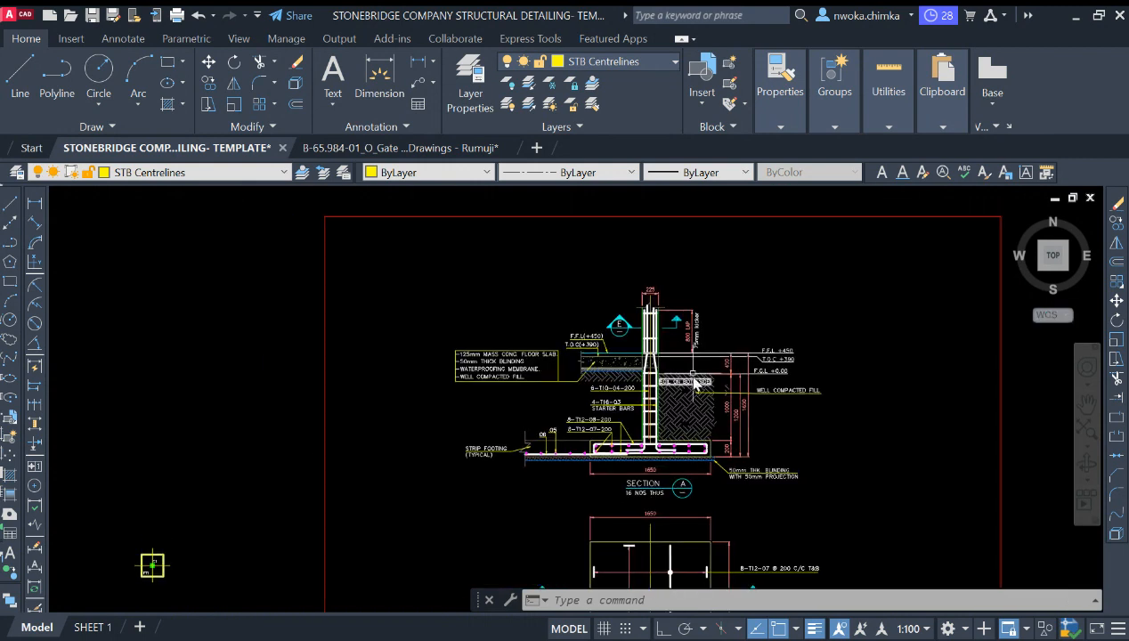
{"action": "scroll", "coordinate": [694, 381], "scroll_direction": "up", "scroll_amount": 4}
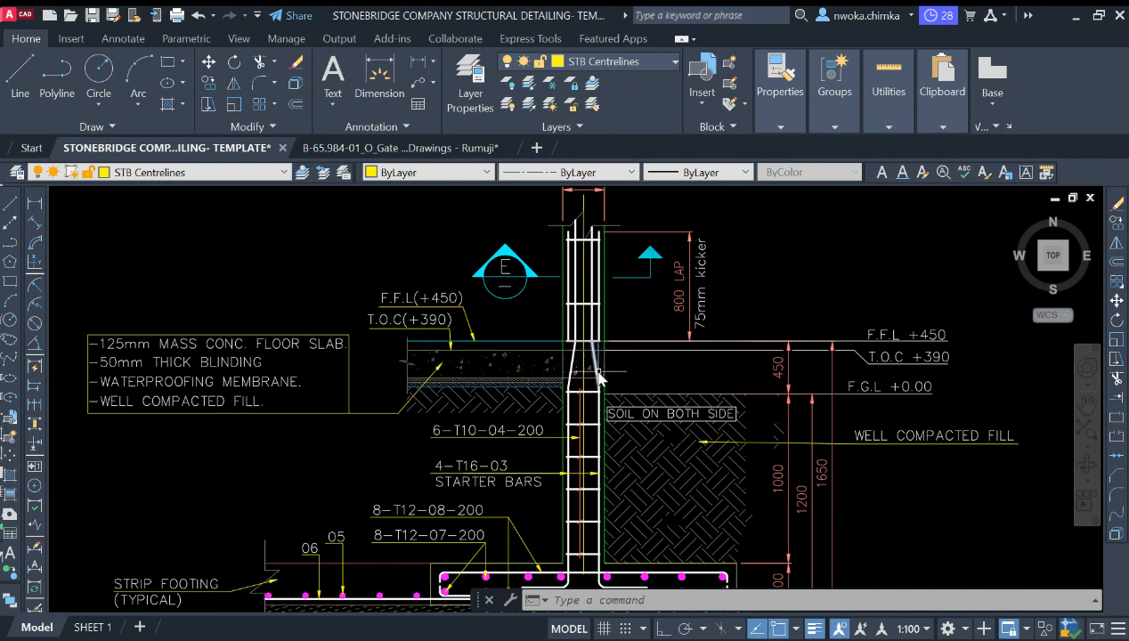
{"action": "scroll", "coordinate": [693, 316], "scroll_direction": "down", "scroll_amount": 4}
{"action": "scroll", "coordinate": [693, 316], "scroll_direction": "down", "scroll_amount": 2}
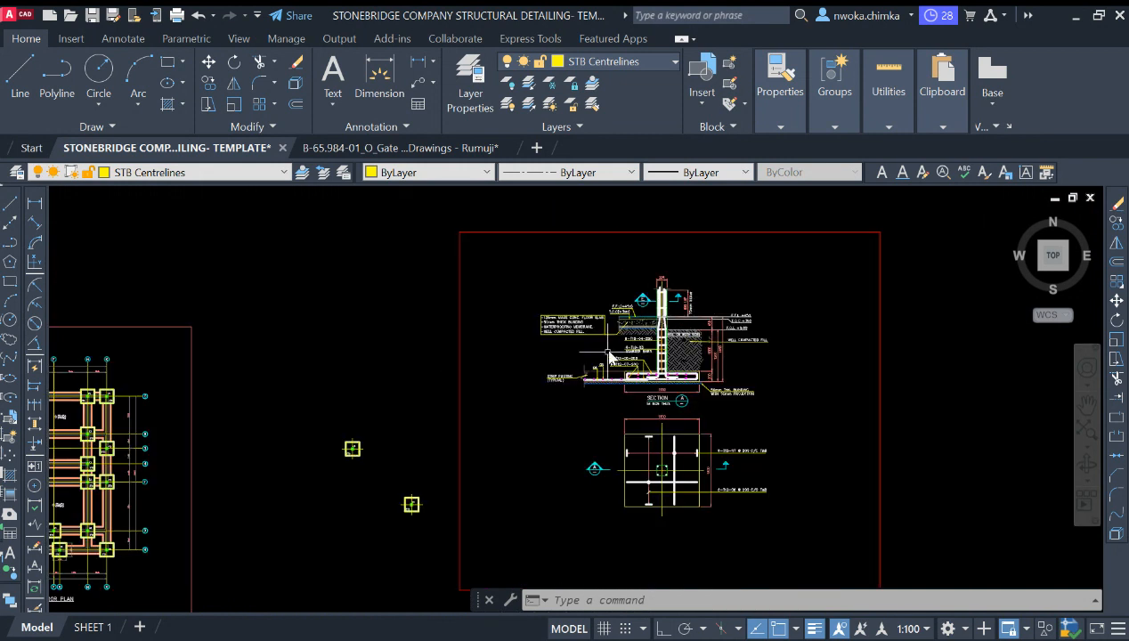
{"action": "middle_click_drag", "start_coordinate": [611, 357], "coordinate": [600, 260]}
{"action": "scroll", "coordinate": [393, 411], "scroll_direction": "up", "scroll_amount": 4}
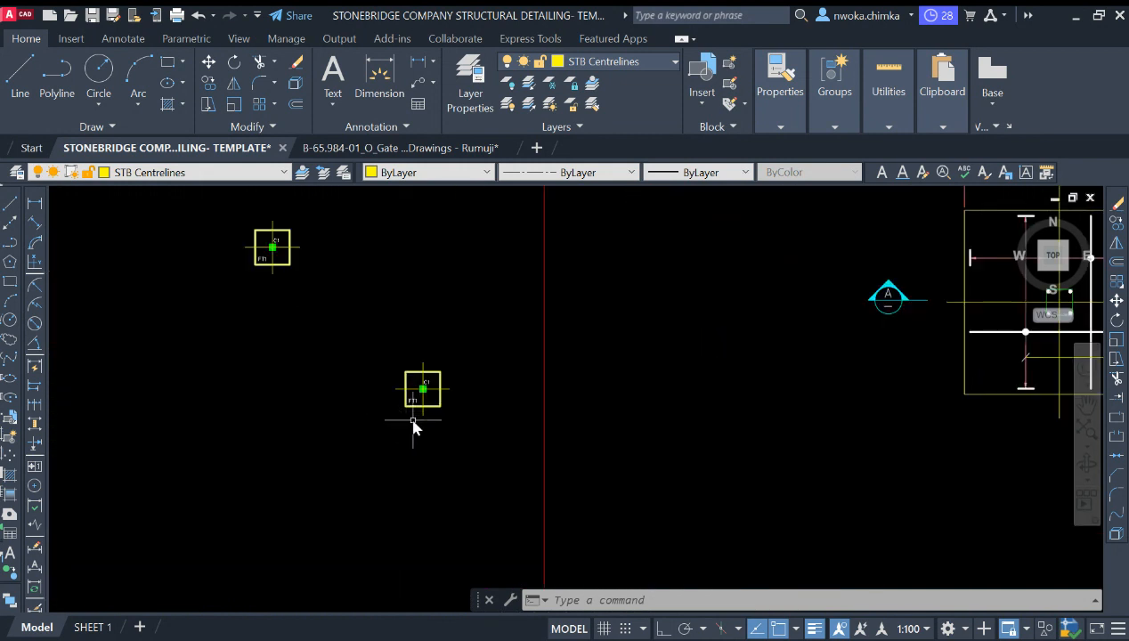
{"action": "scroll", "coordinate": [462, 392], "scroll_direction": "up", "scroll_amount": 4}
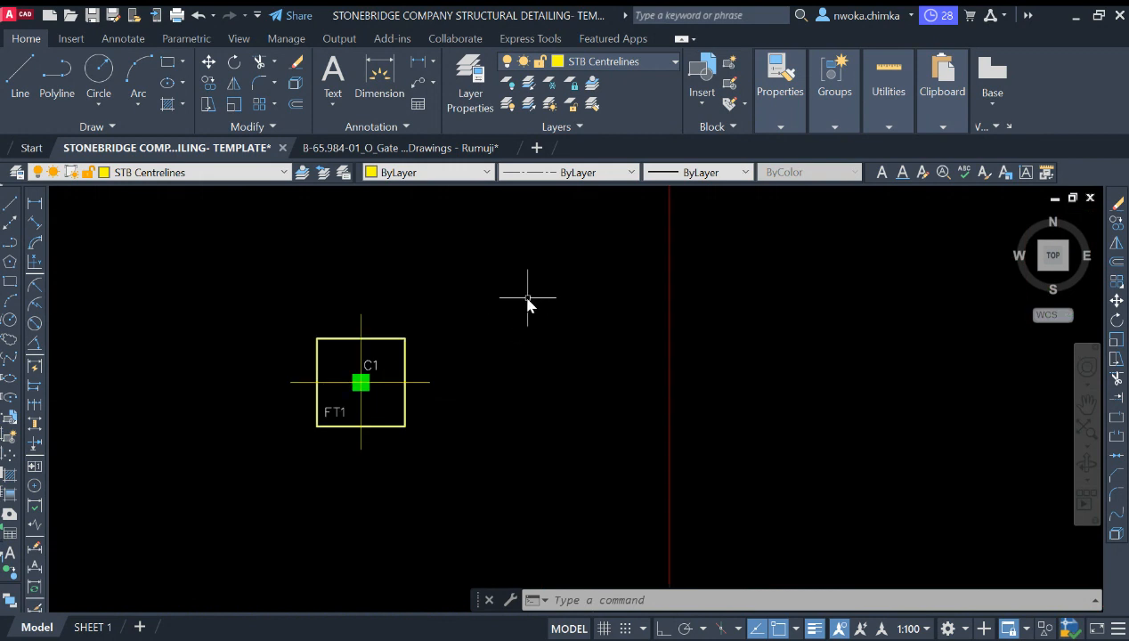
{"action": "scroll", "coordinate": [386, 358], "scroll_direction": "down", "scroll_amount": 2}
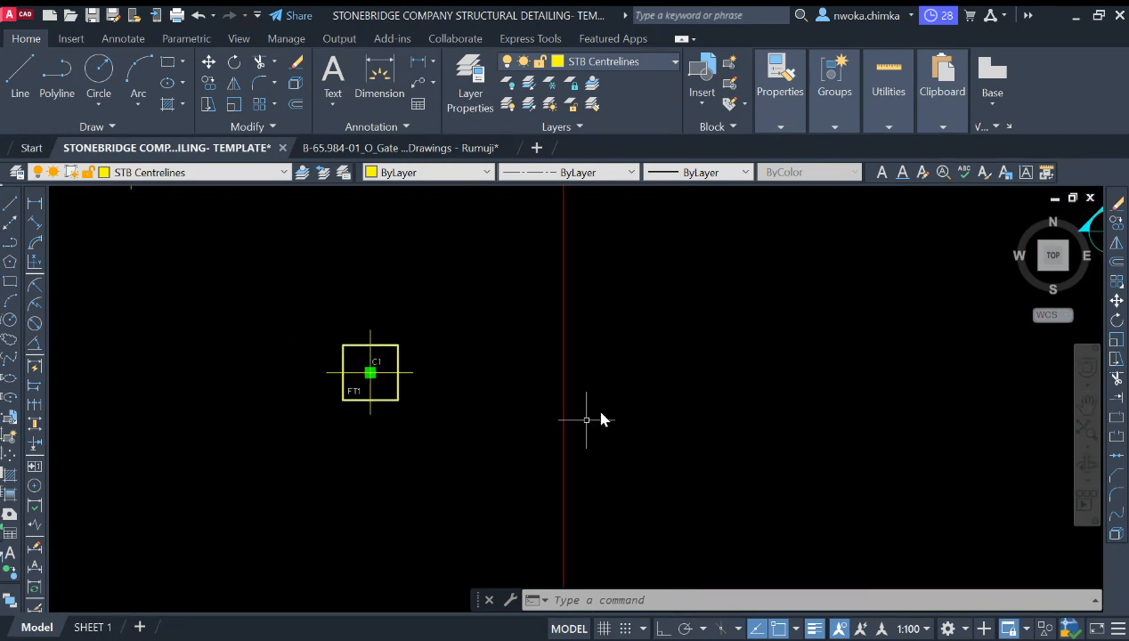
{"action": "scroll", "coordinate": [440, 374], "scroll_direction": "down", "scroll_amount": 4}
{"action": "scroll", "coordinate": [411, 378], "scroll_direction": "up", "scroll_amount": 6}
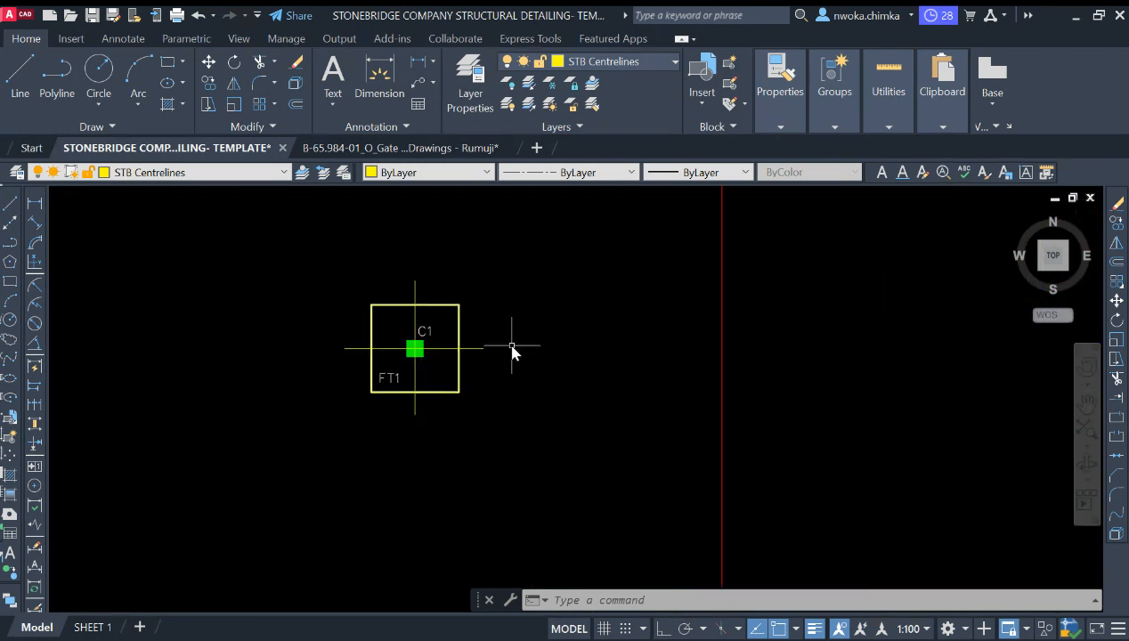
{"action": "scroll", "coordinate": [385, 366], "scroll_direction": "up", "scroll_amount": 2}
{"action": "scroll", "coordinate": [485, 331], "scroll_direction": "down", "scroll_amount": 2}
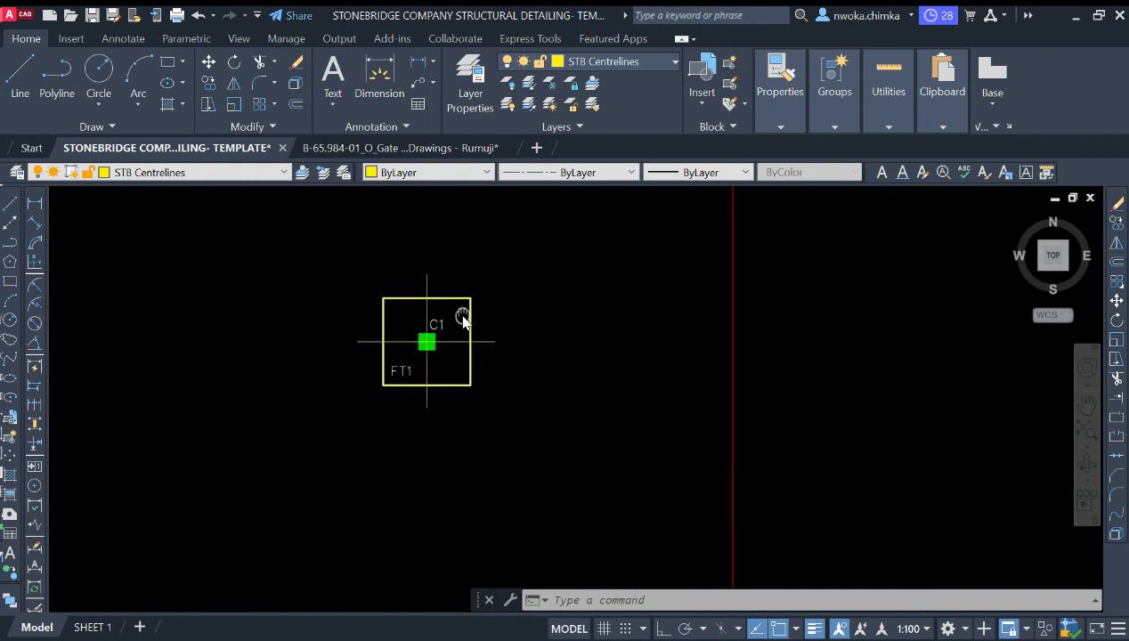
{"action": "scroll", "coordinate": [464, 314], "scroll_direction": "up", "scroll_amount": 2}
Step: Copy the FT1 footing outline alone to an empty spot beside the column symbols
{"action": "left_click", "coordinate": [482, 310]}
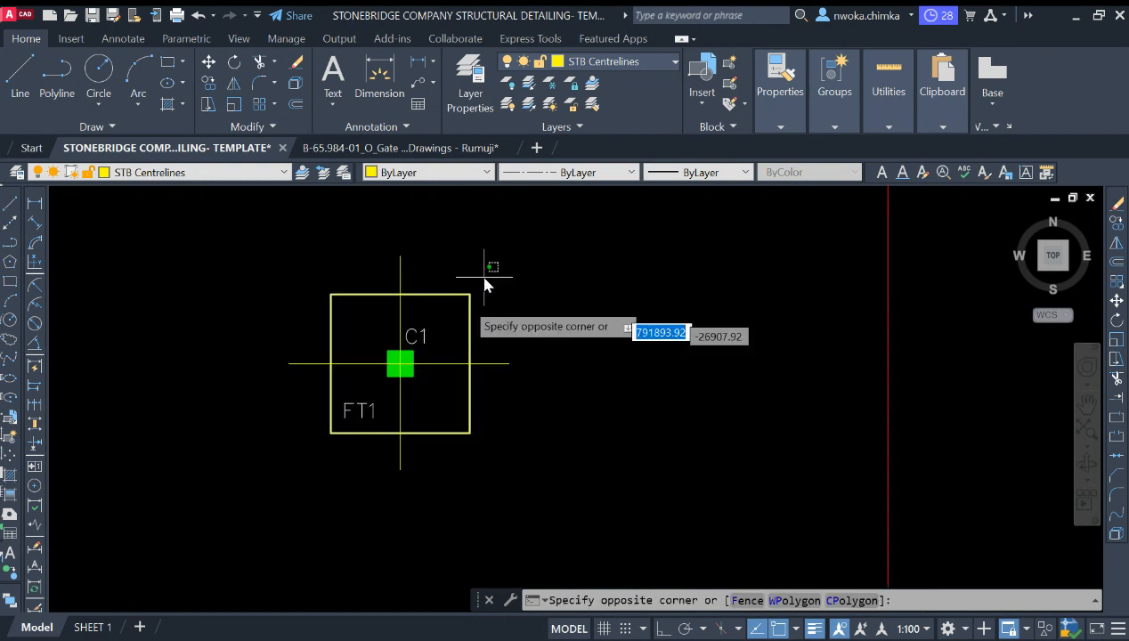
{"action": "left_click", "coordinate": [456, 318]}
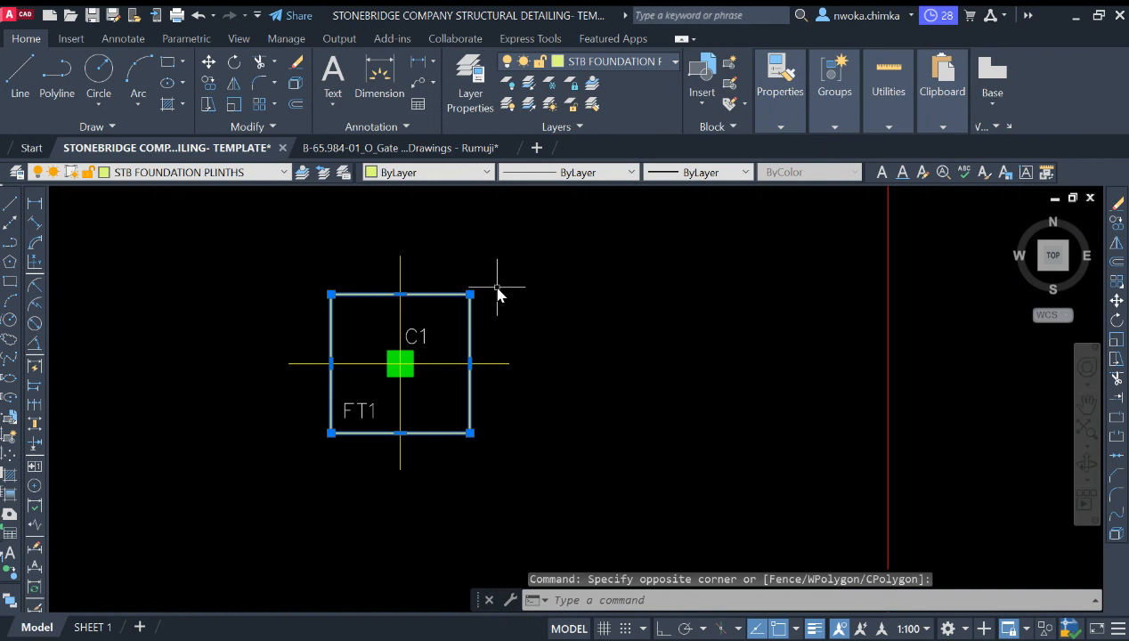
{"action": "type", "text": "co"}
{"action": "key", "text": "Return"}
{"action": "left_click", "coordinate": [470, 294]}
{"action": "scroll", "coordinate": [532, 253], "scroll_direction": "down", "scroll_amount": 2}
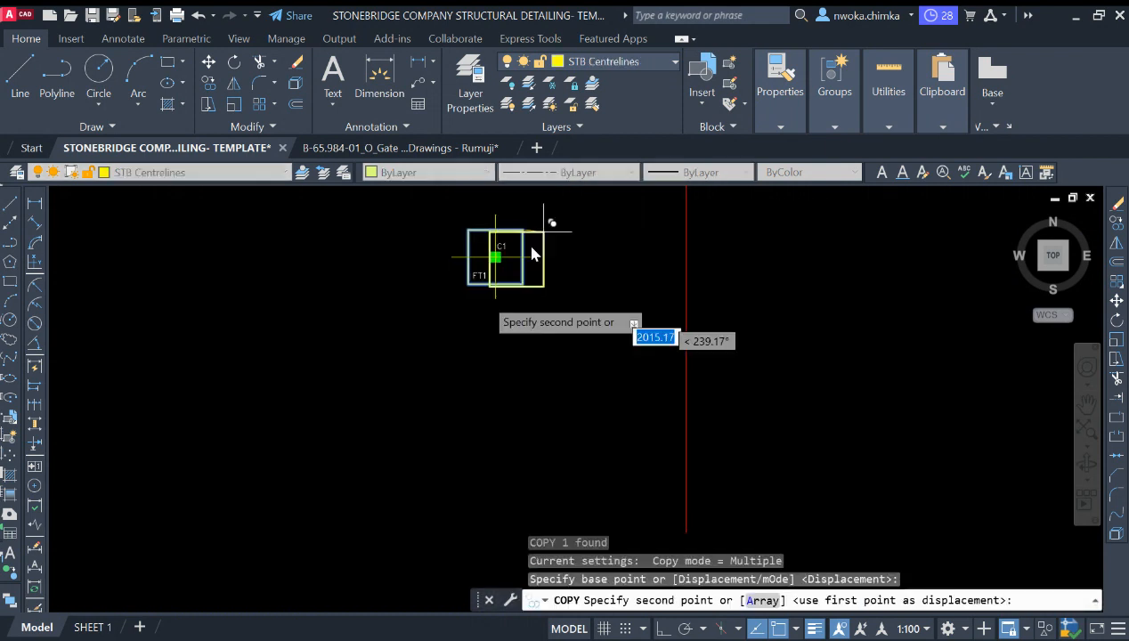
{"action": "left_click", "coordinate": [404, 355]}
{"action": "key", "text": "Escape"}
Step: On the STB Rebars layer, draw a horizontal line across the copied footing outline near its top edge
{"action": "scroll", "coordinate": [397, 391], "scroll_direction": "up", "scroll_amount": 4}
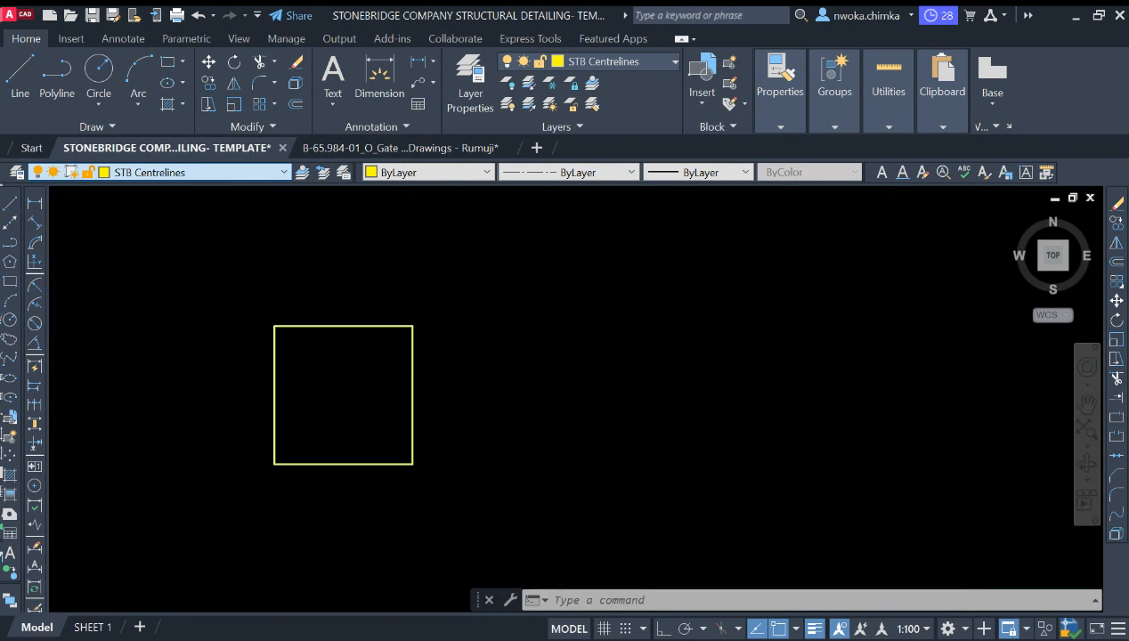
{"action": "left_click", "coordinate": [150, 308]}
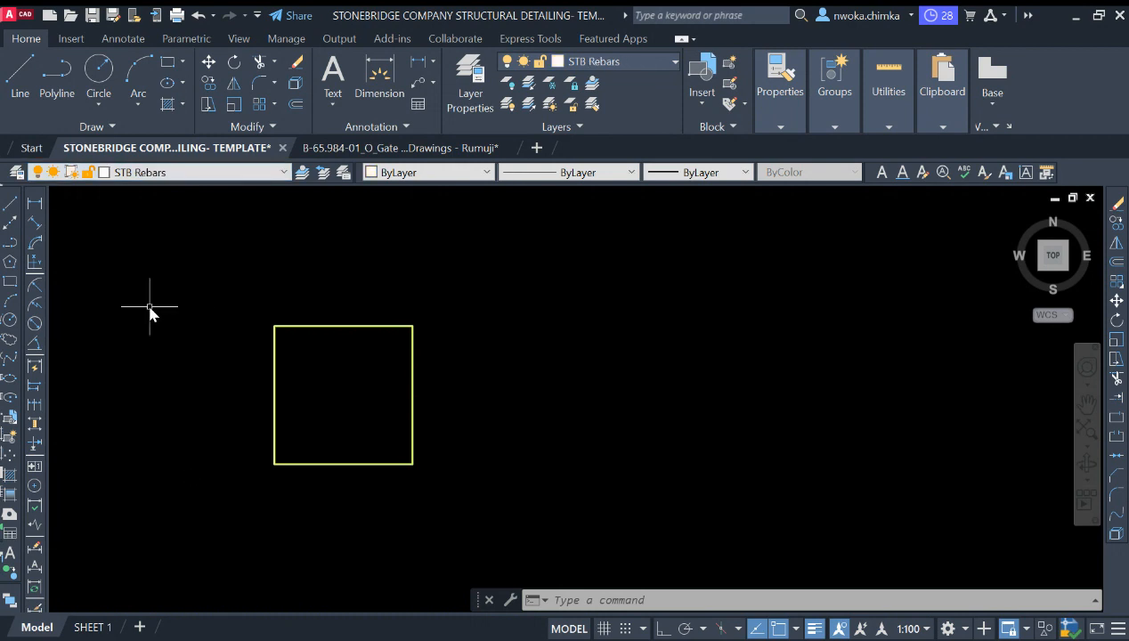
{"action": "left_click", "coordinate": [12, 205]}
{"action": "scroll", "coordinate": [280, 354], "scroll_direction": "up", "scroll_amount": 4}
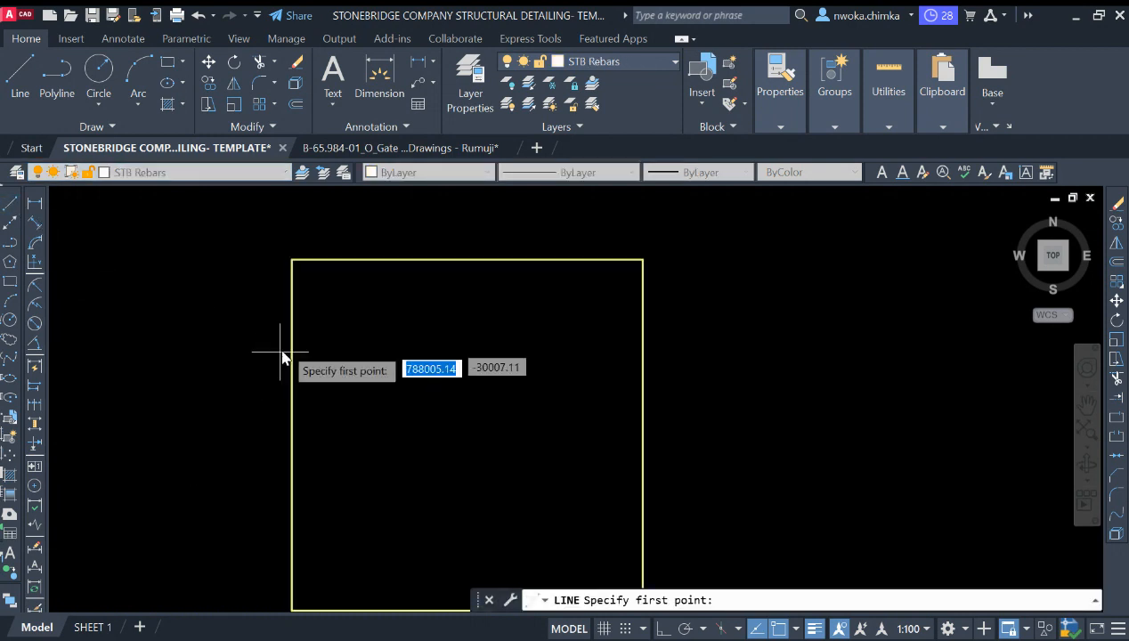
{"action": "left_click", "coordinate": [293, 328]}
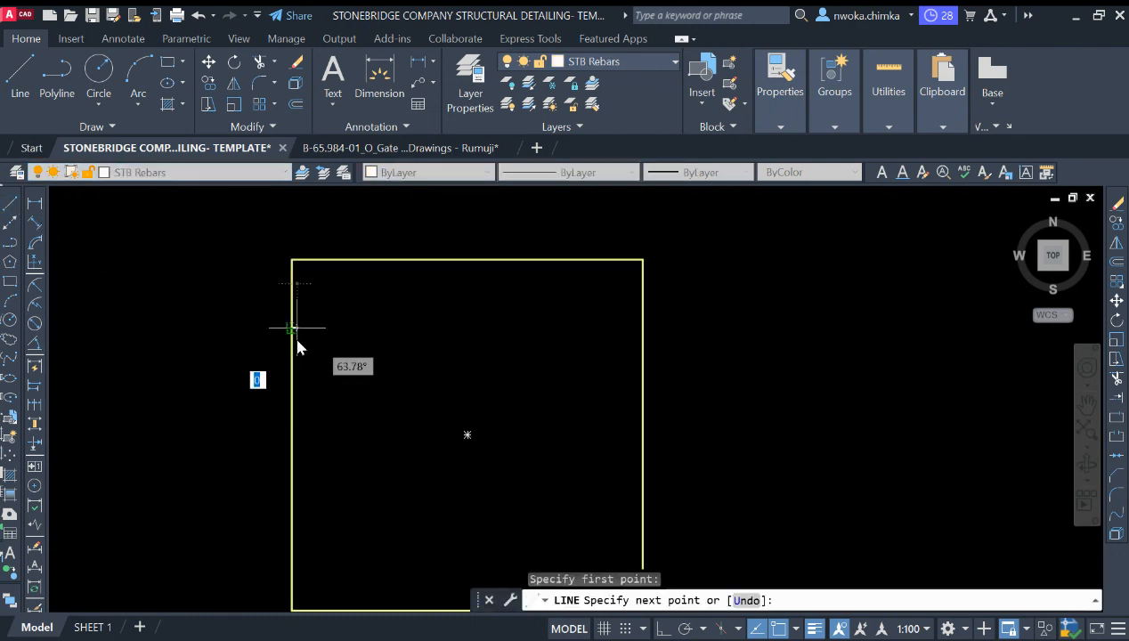
{"action": "left_click", "coordinate": [641, 329]}
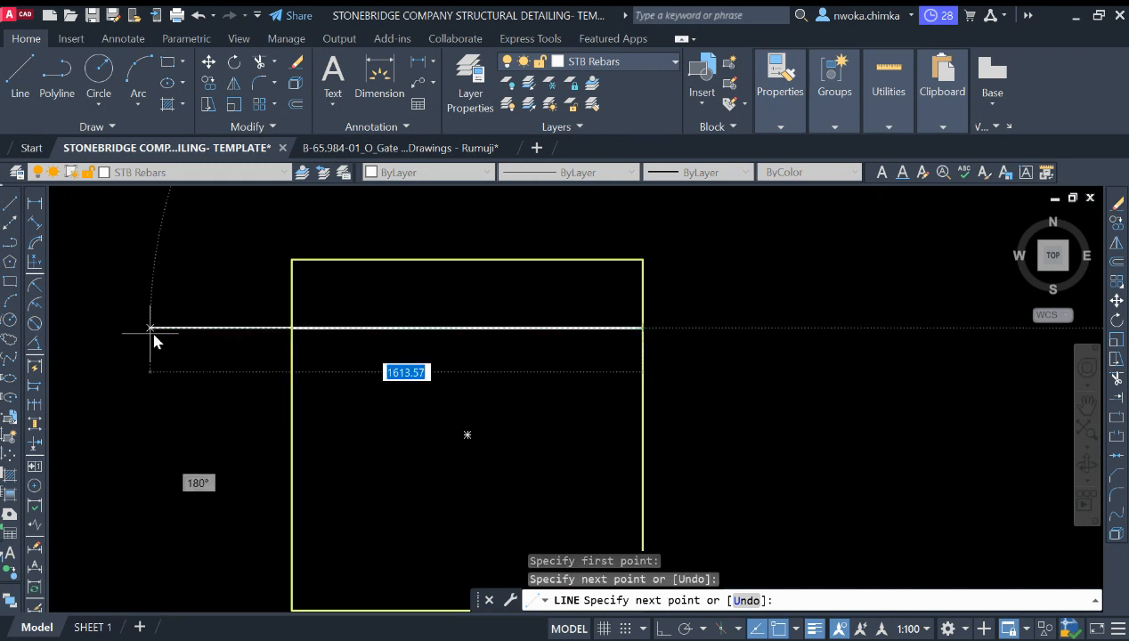
{"action": "key", "text": "Escape"}
{"action": "key", "text": "Return"}
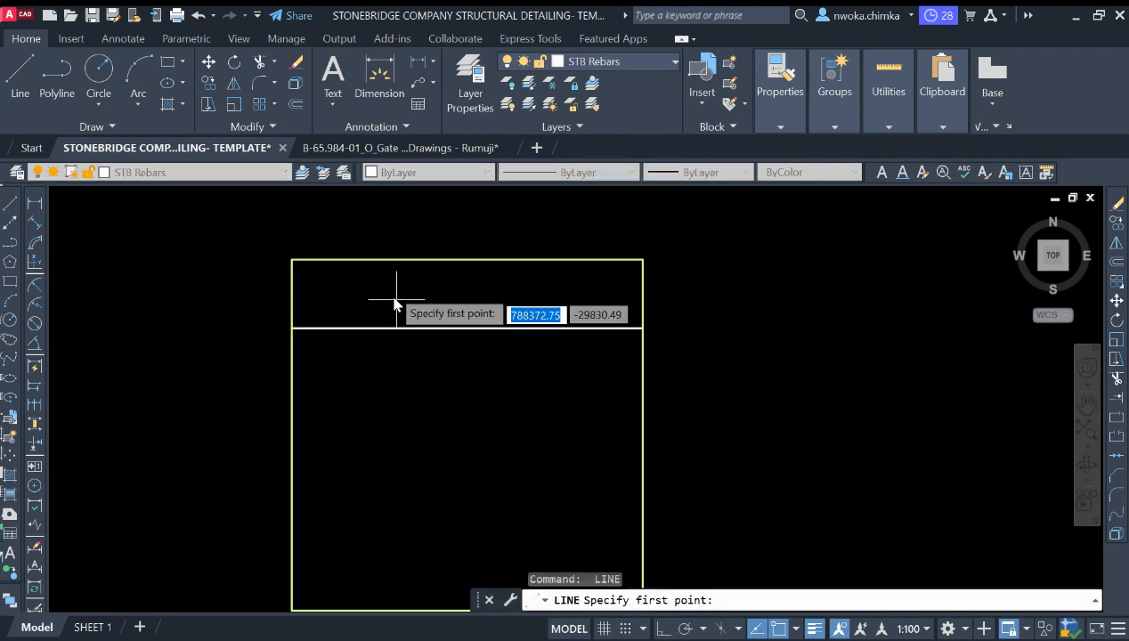
Step: Draw a vertical line from the outline's top edge to its bottom edge near its left side
{"action": "left_click", "coordinate": [382, 260]}
{"action": "scroll", "coordinate": [382, 260], "scroll_direction": "down", "scroll_amount": 2}
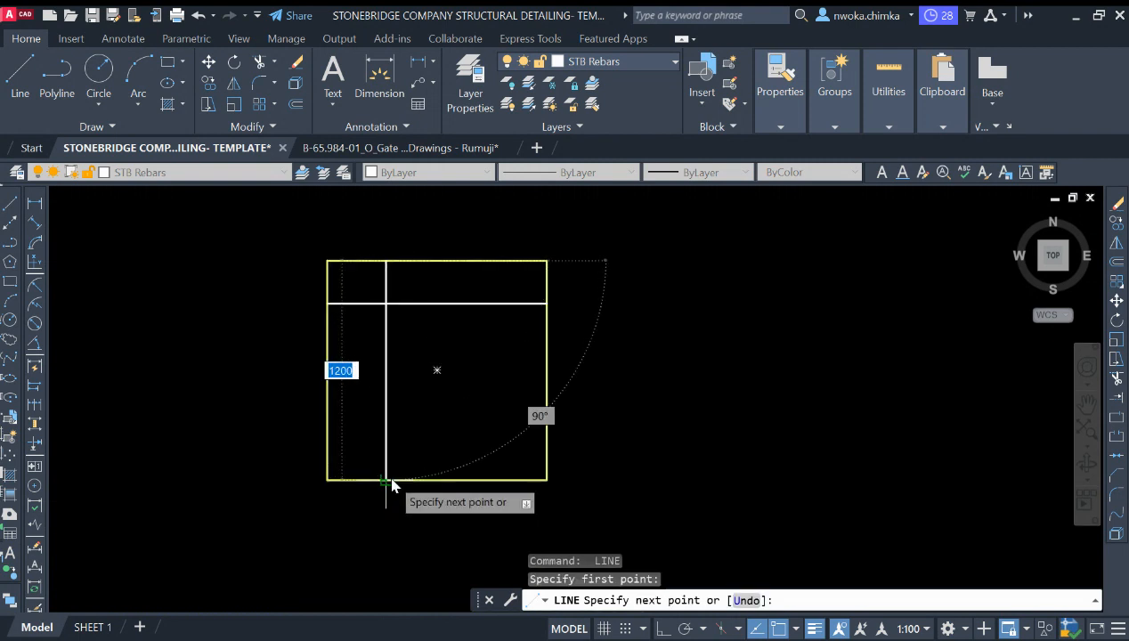
{"action": "left_click", "coordinate": [386, 480]}
{"action": "key", "text": "Escape"}
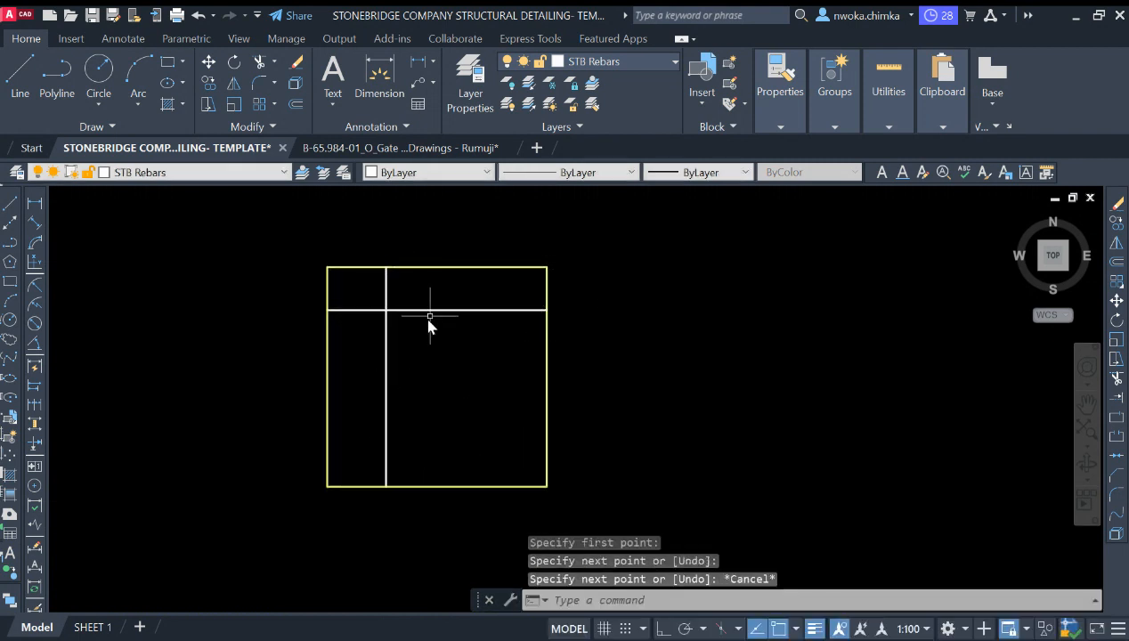
Step: Move the horizontal rebar line down a little inside the copied footing outline
{"action": "left_click", "coordinate": [442, 298]}
{"action": "left_click", "coordinate": [428, 344]}
{"action": "type", "text": "m"}
{"action": "key", "text": "Return"}
{"action": "left_click", "coordinate": [431, 346]}
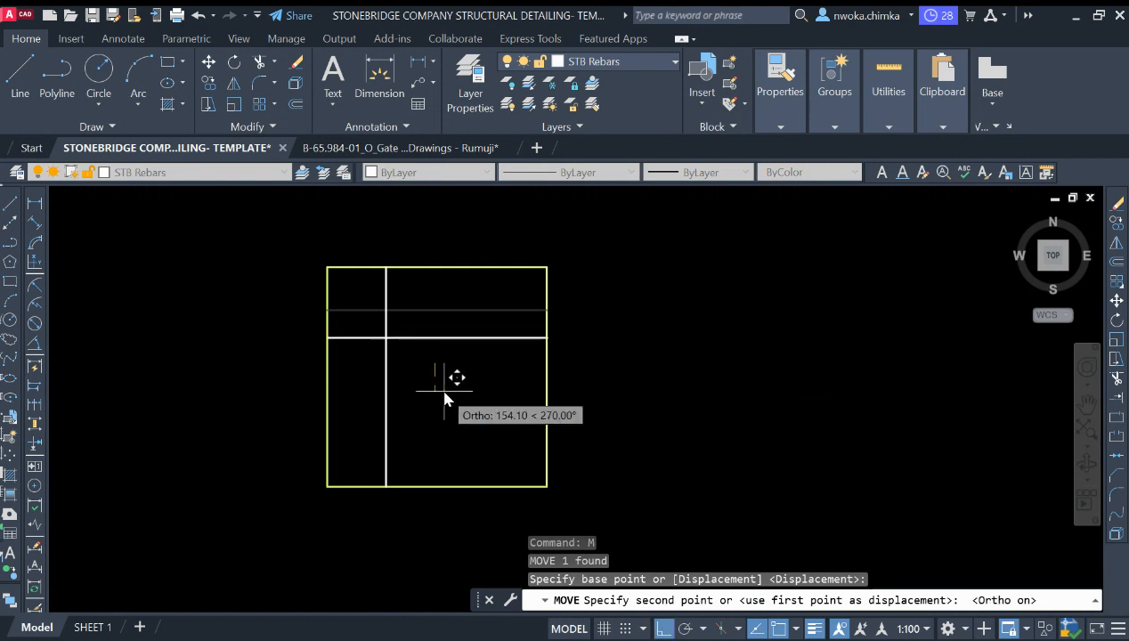
{"action": "left_click", "coordinate": [436, 383]}
Step: Pull the horizontal line's left endpoint 50 units in from the outline's left edge
{"action": "scroll", "coordinate": [335, 336], "scroll_direction": "up", "scroll_amount": 4}
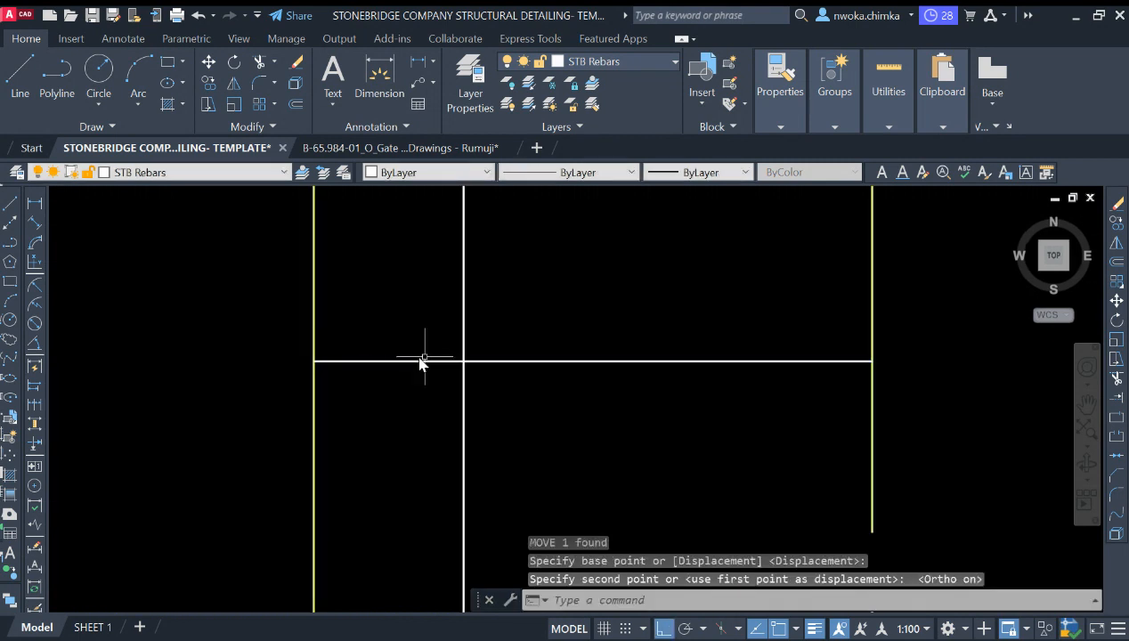
{"action": "scroll", "coordinate": [356, 363], "scroll_direction": "down", "scroll_amount": 2}
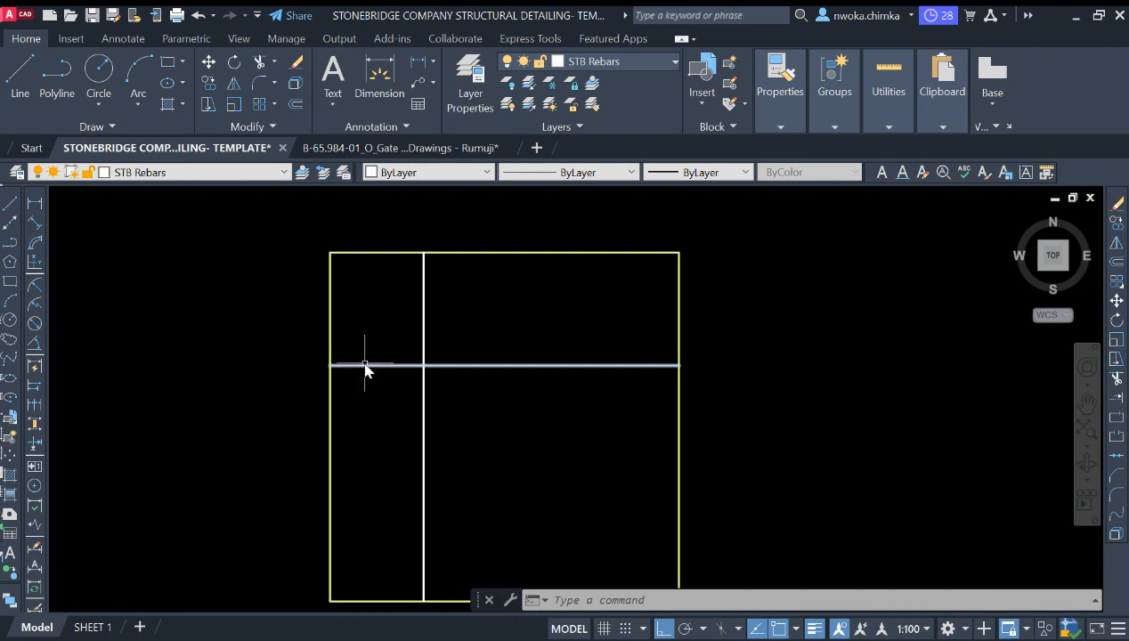
{"action": "scroll", "coordinate": [365, 368], "scroll_direction": "up", "scroll_amount": 4}
{"action": "left_click", "coordinate": [398, 315]}
{"action": "left_click", "coordinate": [355, 429]}
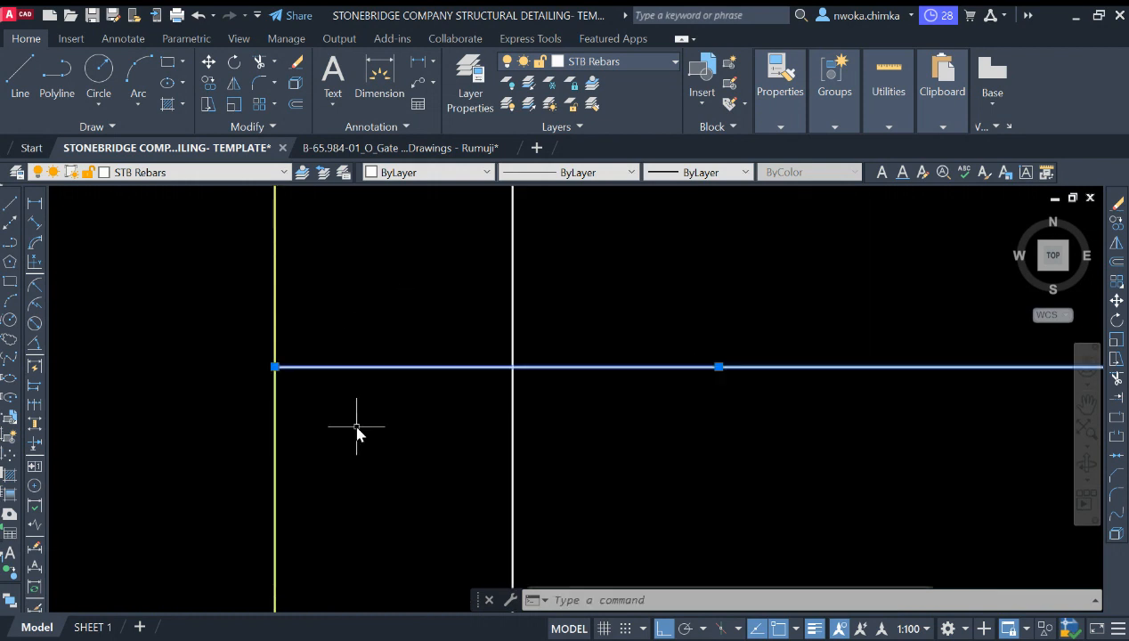
{"action": "left_click", "coordinate": [275, 366]}
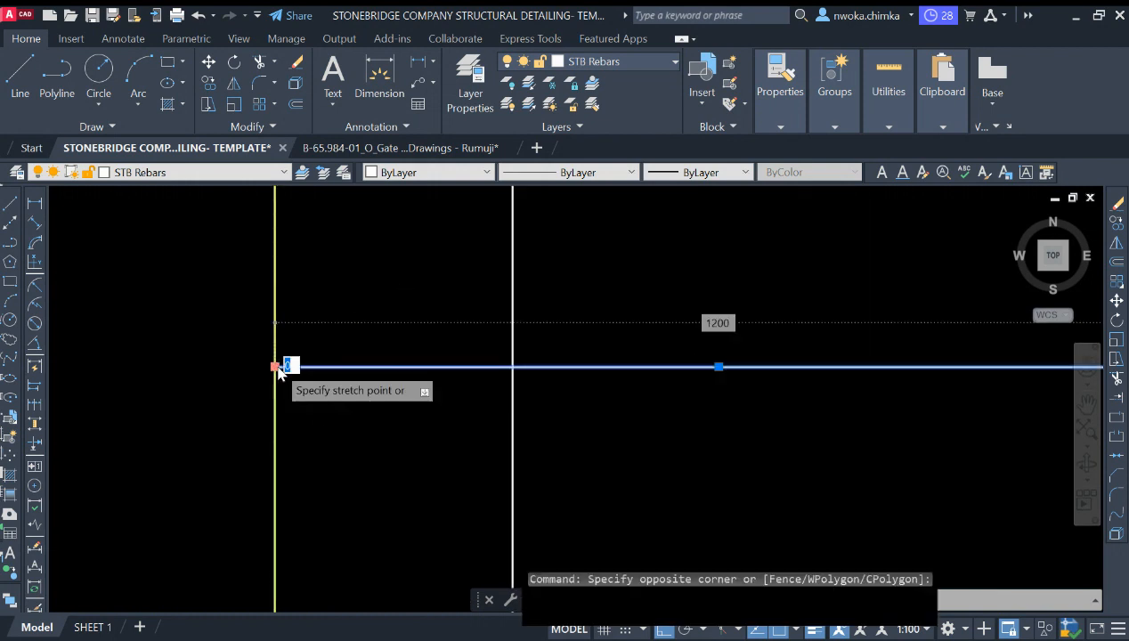
{"action": "key", "text": "BackSpace"}
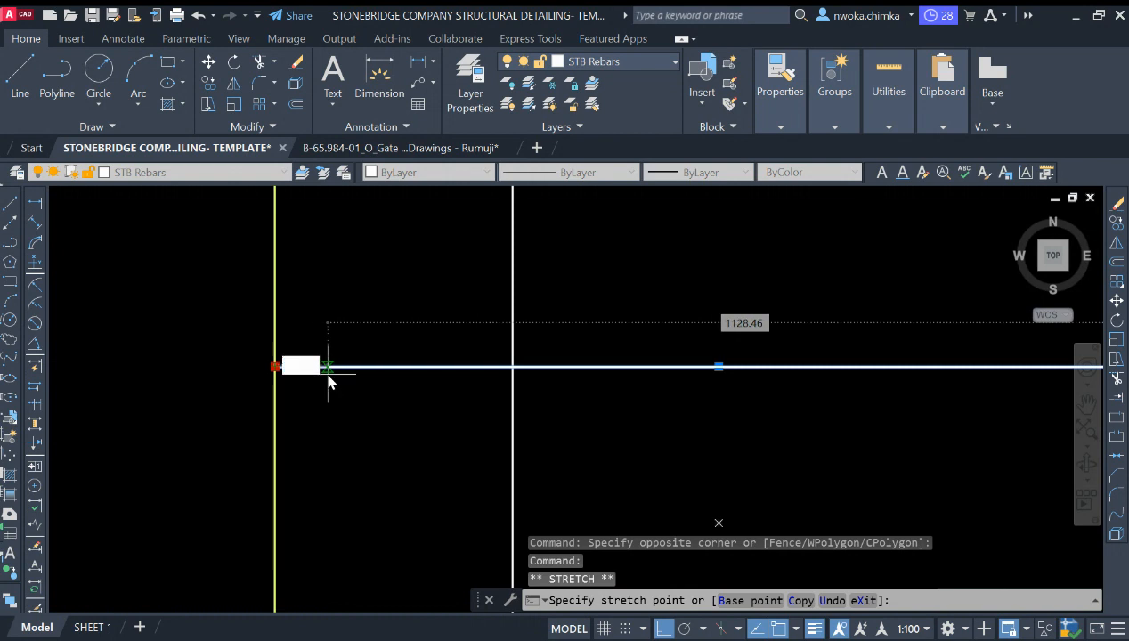
{"action": "type", "text": "50"}
{"action": "key", "text": "Return"}
{"action": "key", "text": "Escape"}
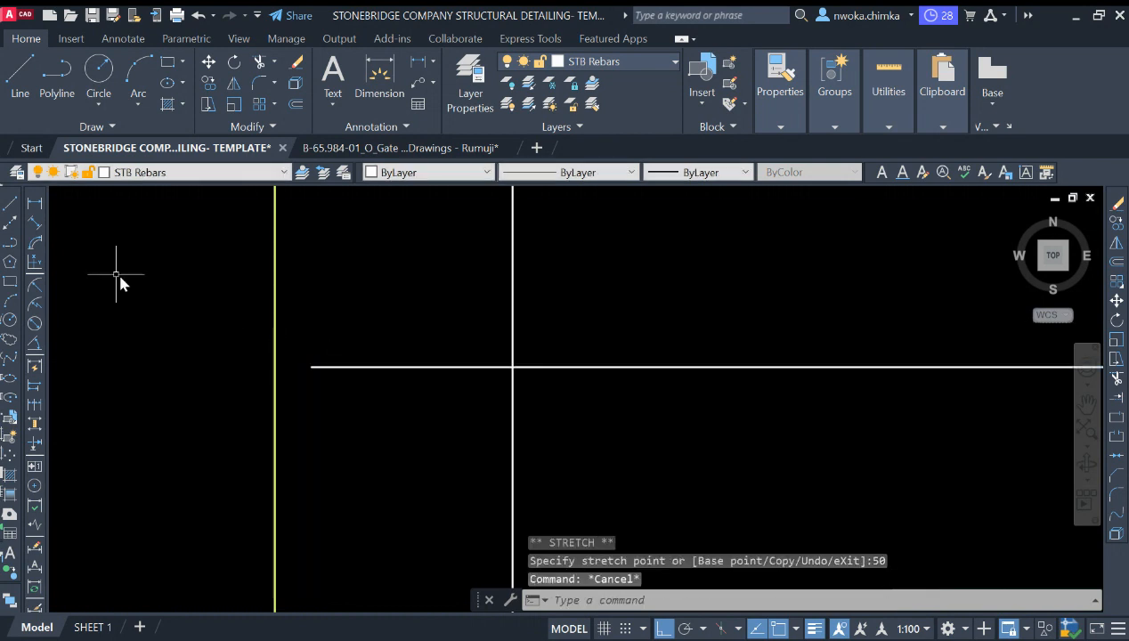
{"action": "left_click", "coordinate": [35, 203]}
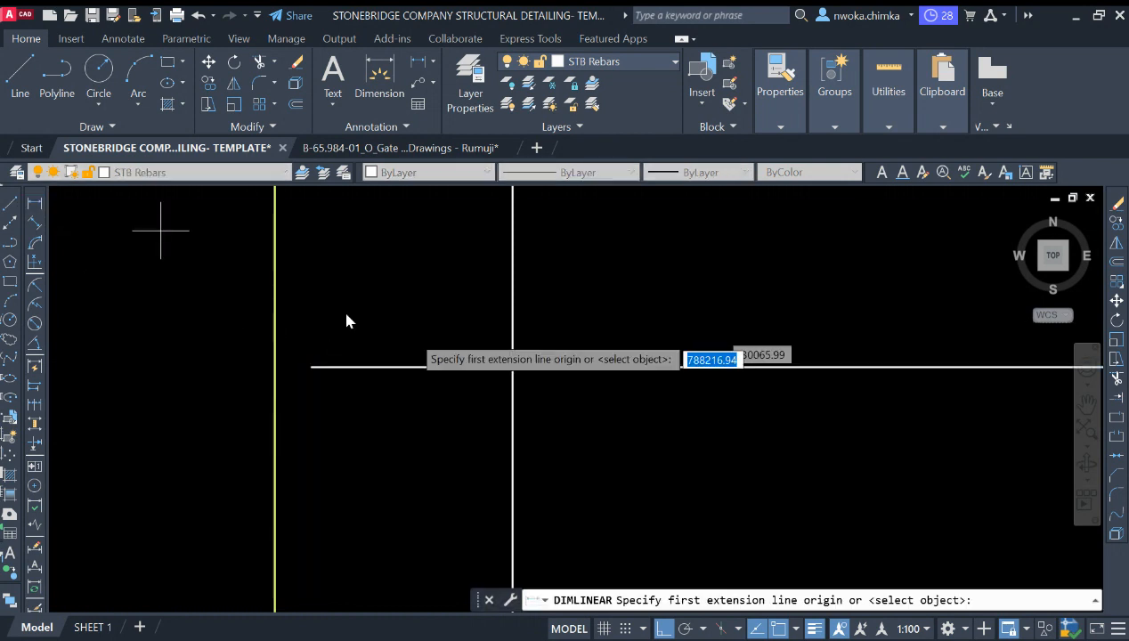
{"action": "left_click", "coordinate": [310, 366]}
{"action": "left_click", "coordinate": [280, 369]}
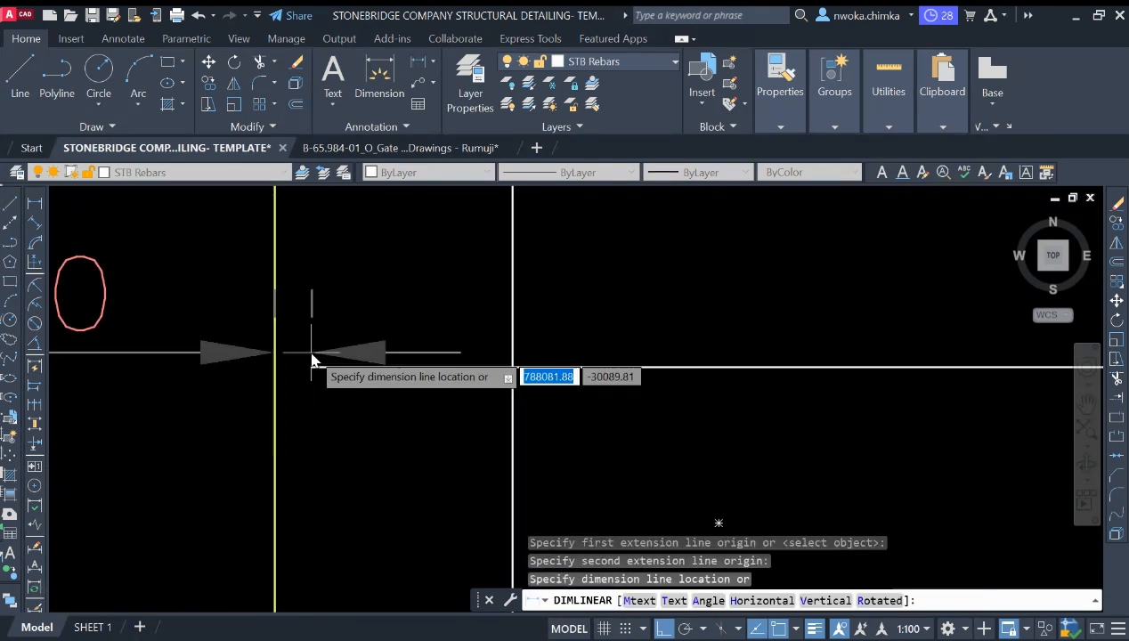
{"action": "scroll", "coordinate": [294, 365], "scroll_direction": "down", "scroll_amount": 4}
{"action": "key", "text": "Escape"}
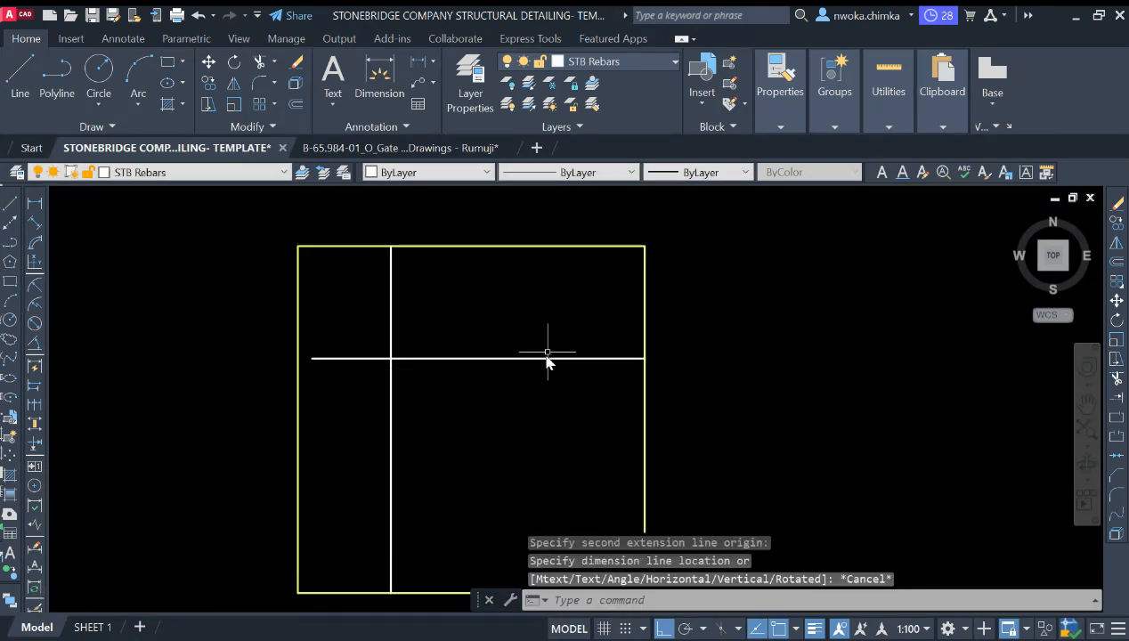
Step: Pull the horizontal line's right endpoint 50 units in from the outline's right edge
{"action": "left_click", "coordinate": [604, 345]}
{"action": "left_click", "coordinate": [587, 364]}
{"action": "left_click", "coordinate": [645, 359]}
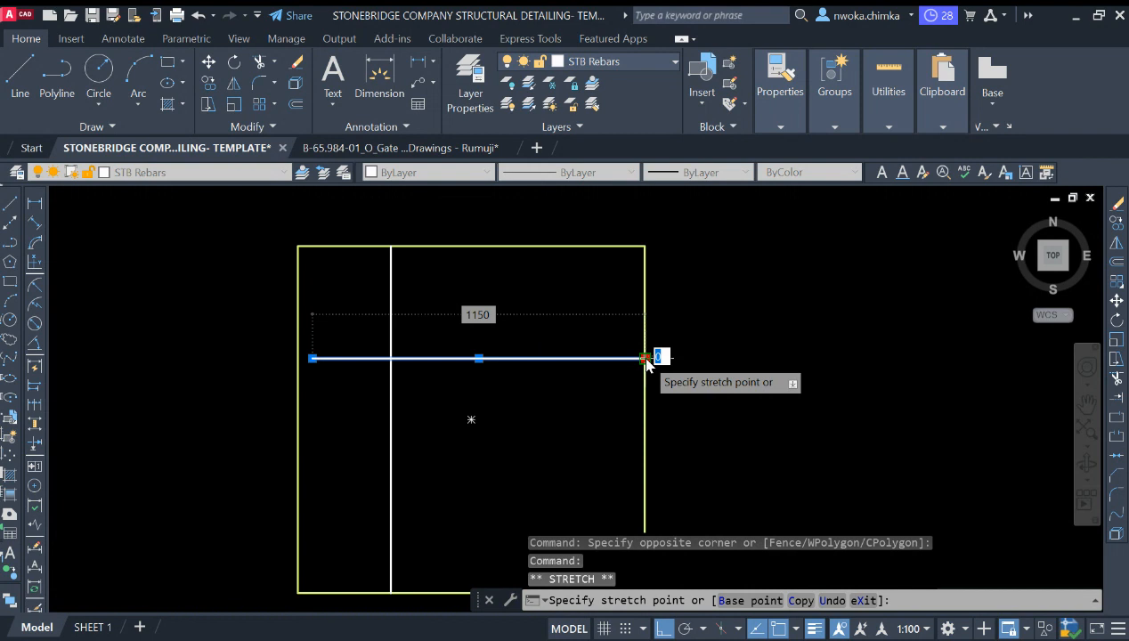
{"action": "scroll", "coordinate": [659, 358], "scroll_direction": "up", "scroll_amount": 2}
{"action": "type", "text": "5"}
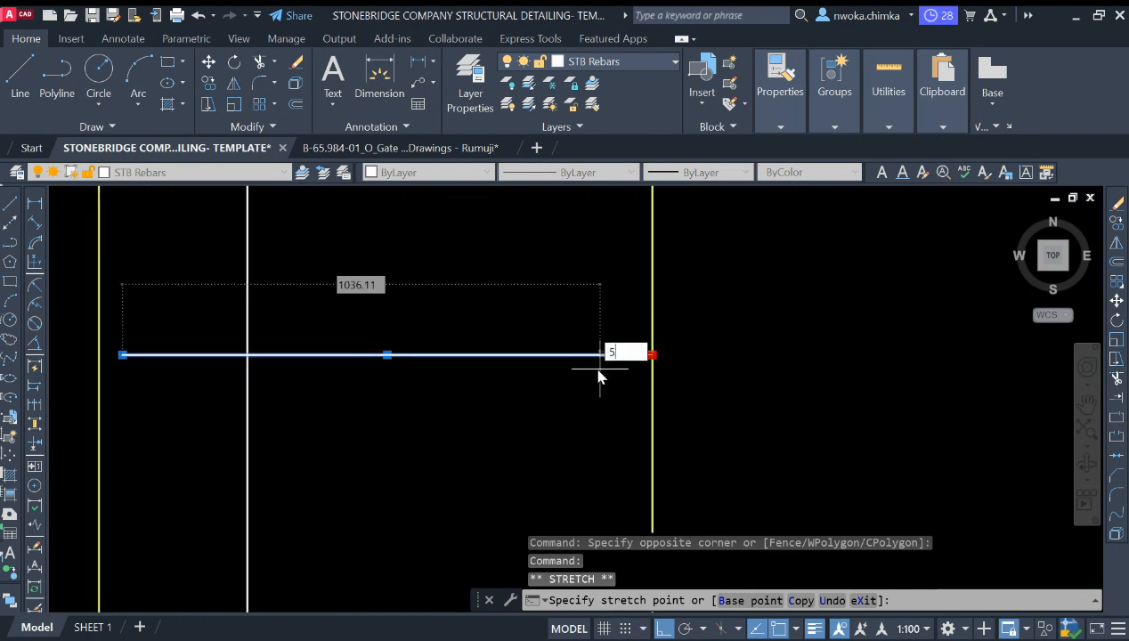
{"action": "key", "text": "Return"}
{"action": "scroll", "coordinate": [600, 373], "scroll_direction": "down", "scroll_amount": 4}
{"action": "key", "text": "Escape"}
Step: Pull both ends of the vertical rebar line 50 units in from the outline's top and bottom edges
{"action": "left_click", "coordinate": [485, 314]}
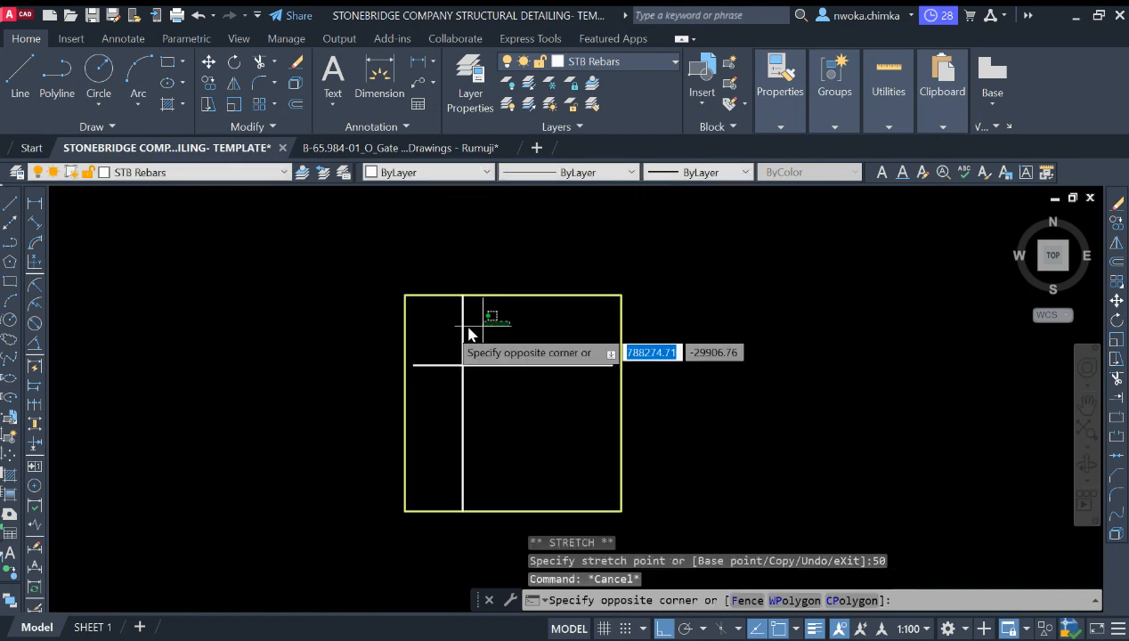
{"action": "left_click", "coordinate": [461, 328]}
{"action": "scroll", "coordinate": [461, 321], "scroll_direction": "up", "scroll_amount": 3}
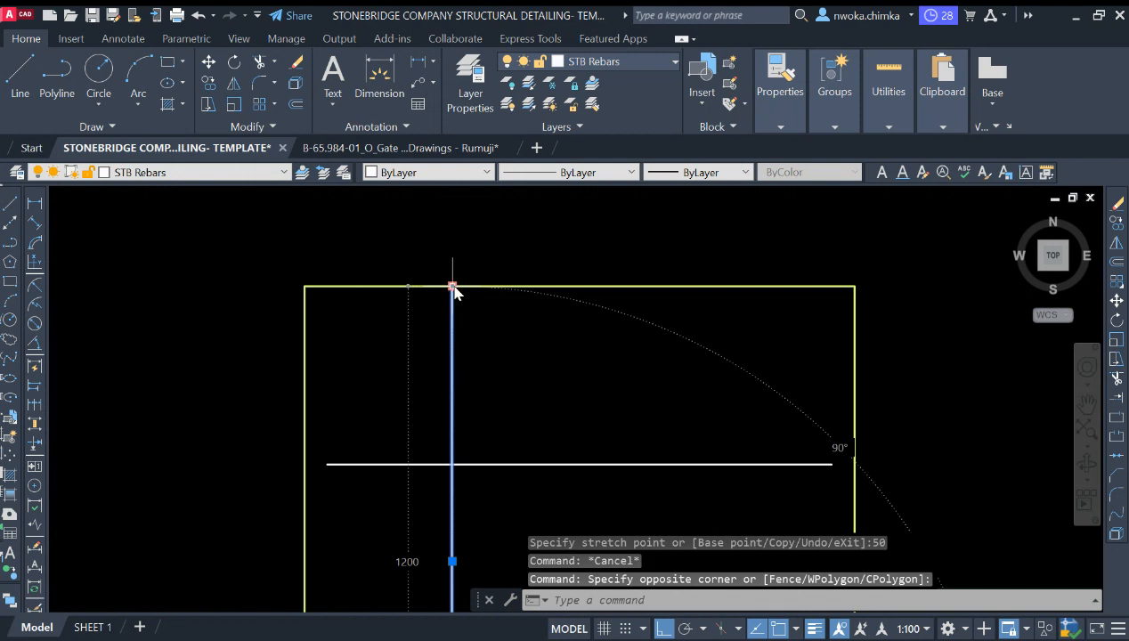
{"action": "left_click", "coordinate": [452, 287]}
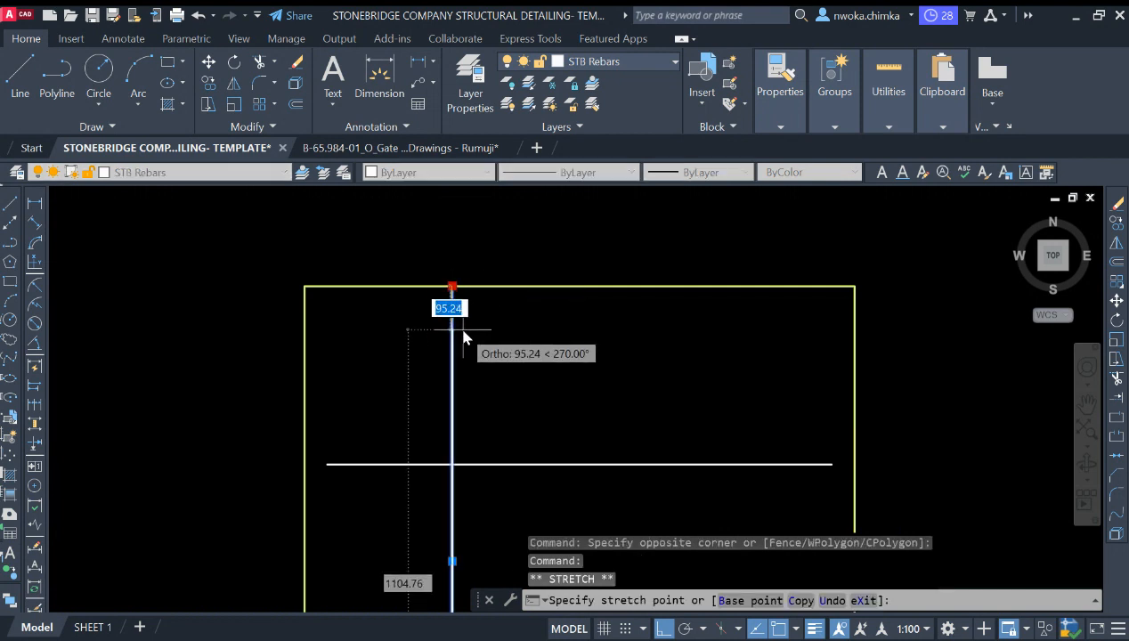
{"action": "type", "text": "50"}
{"action": "key", "text": "Return"}
{"action": "scroll", "coordinate": [453, 303], "scroll_direction": "down", "scroll_amount": 3}
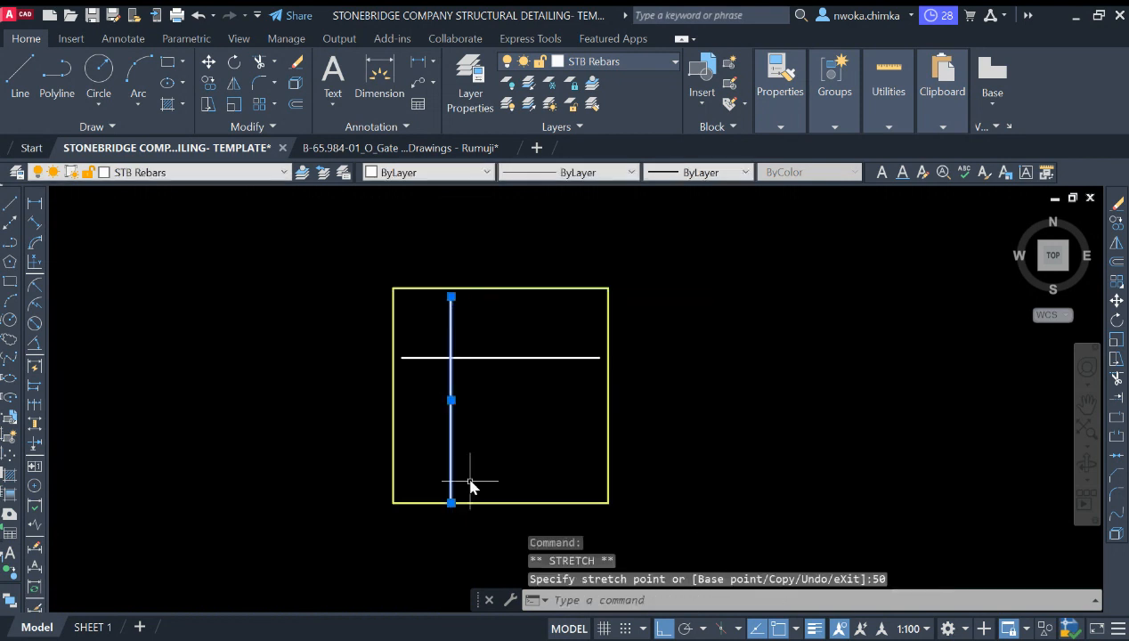
{"action": "scroll", "coordinate": [455, 500], "scroll_direction": "up", "scroll_amount": 3}
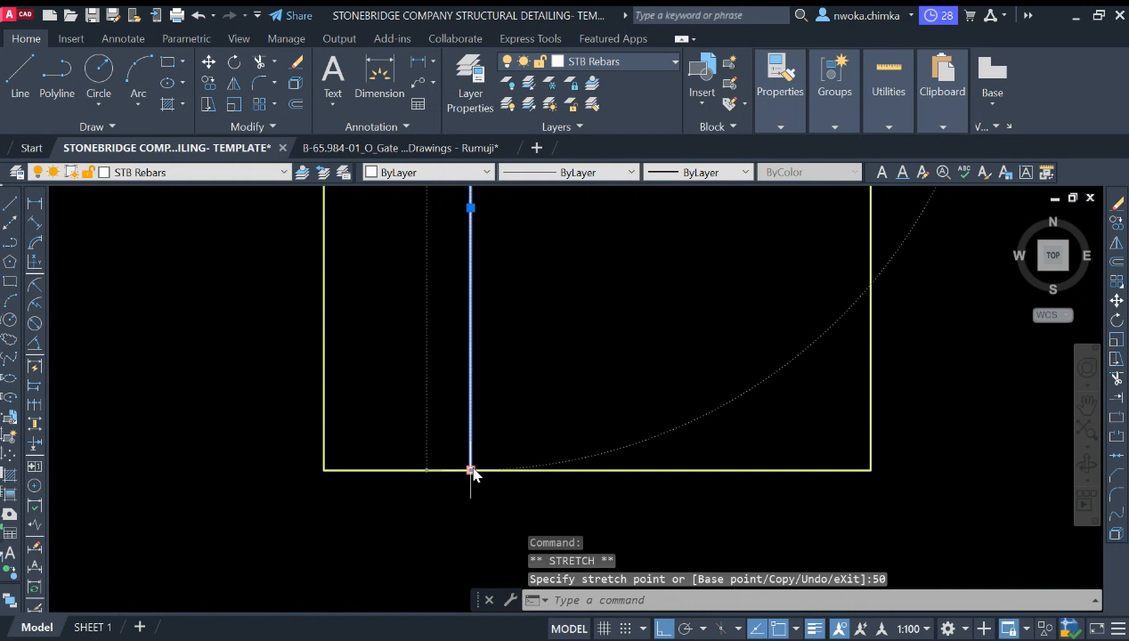
{"action": "left_click", "coordinate": [471, 470]}
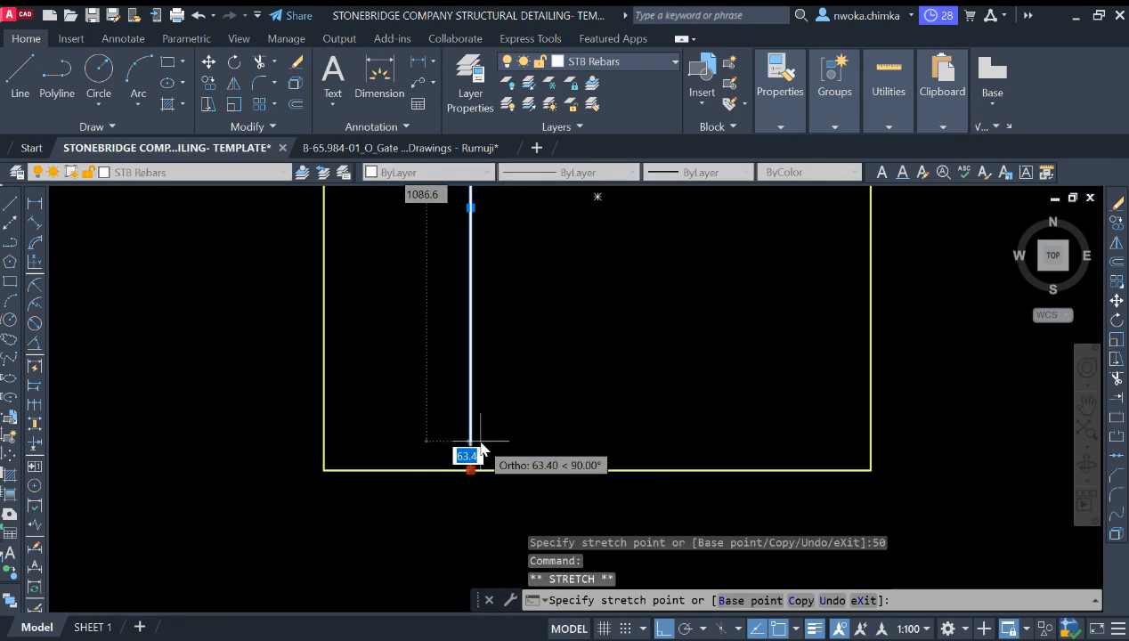
{"action": "type", "text": "50"}
{"action": "key", "text": "Return"}
{"action": "scroll", "coordinate": [459, 516], "scroll_direction": "down", "scroll_amount": 3}
{"action": "key", "text": "Escape"}
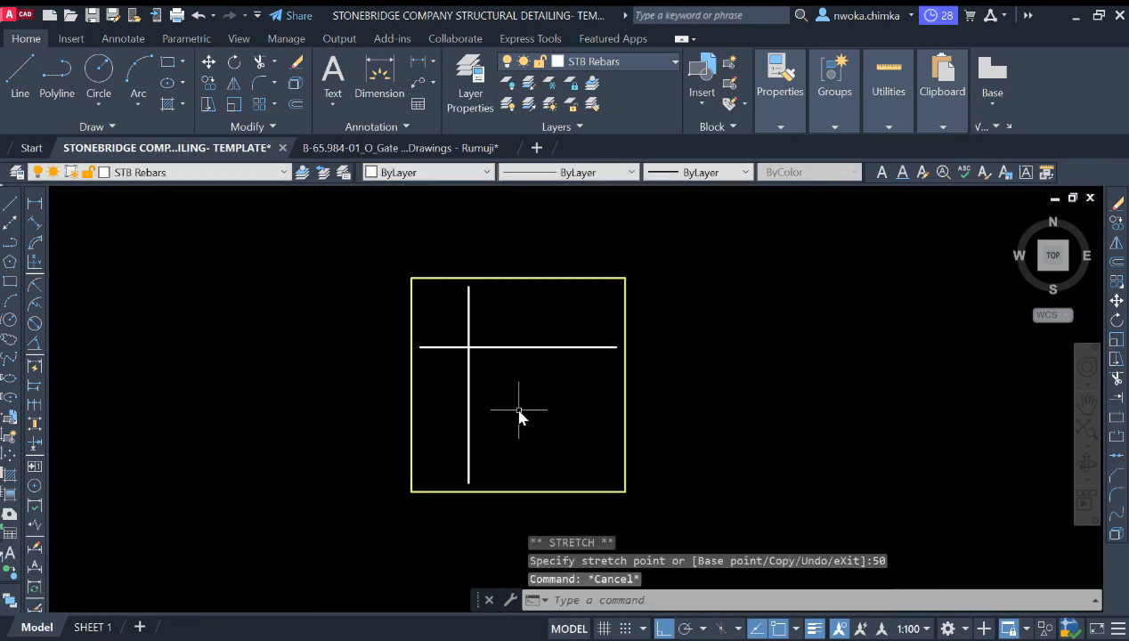
{"action": "scroll", "coordinate": [519, 392], "scroll_direction": "down", "scroll_amount": 1}
{"action": "scroll", "coordinate": [524, 361], "scroll_direction": "up", "scroll_amount": 3}
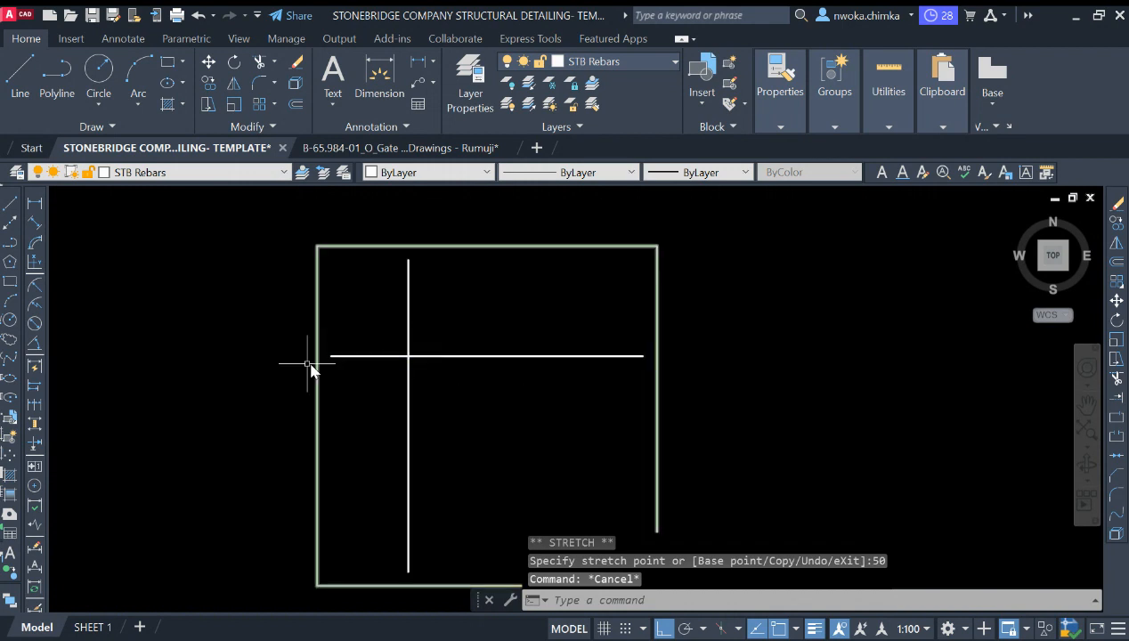
{"action": "left_click", "coordinate": [536, 334]}
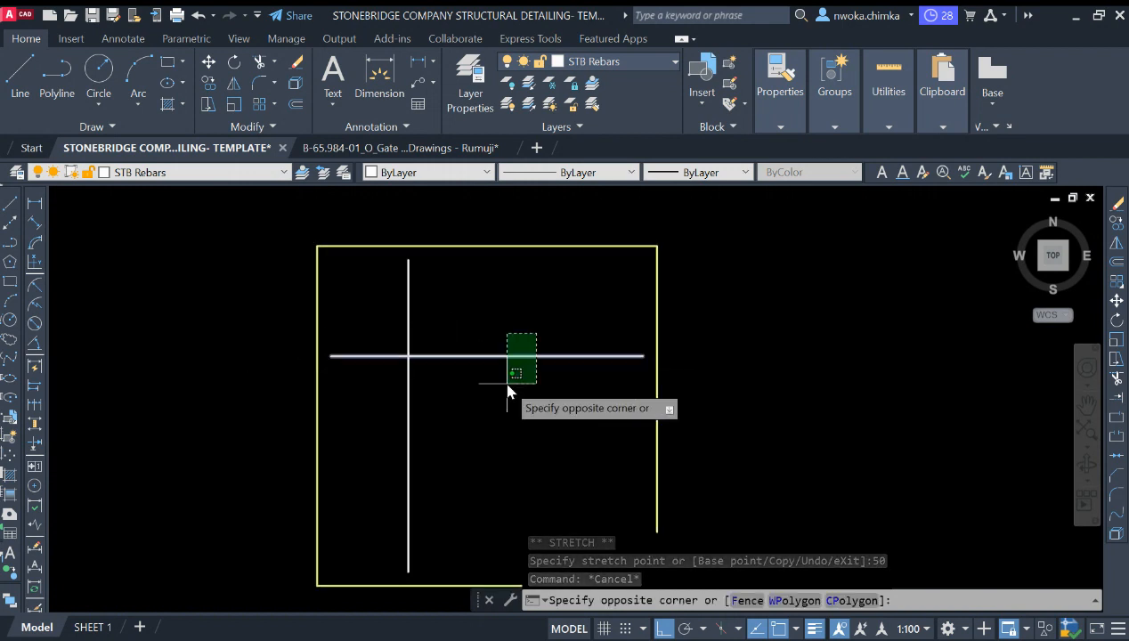
{"action": "left_click", "coordinate": [510, 381]}
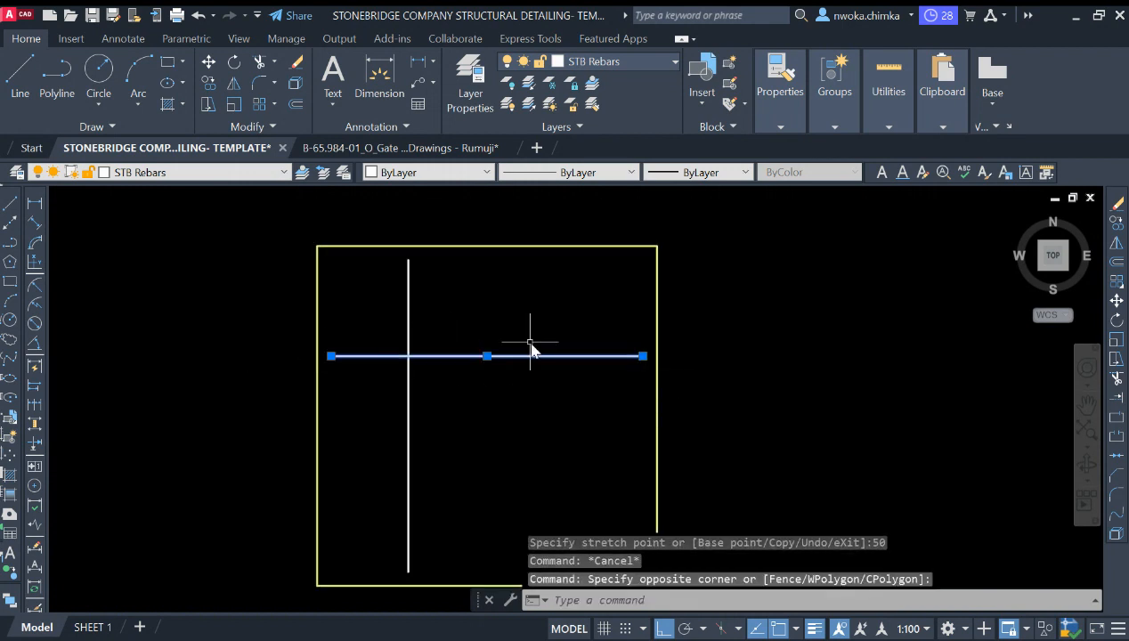
{"action": "left_click", "coordinate": [465, 303]}
{"action": "left_click", "coordinate": [396, 328]}
{"action": "key", "text": "Escape"}
Step: Copy the C1 column square from the FT1 footing plan into the new outline, below and right of the rebar lines
{"action": "scroll", "coordinate": [481, 316], "scroll_direction": "down", "scroll_amount": 4}
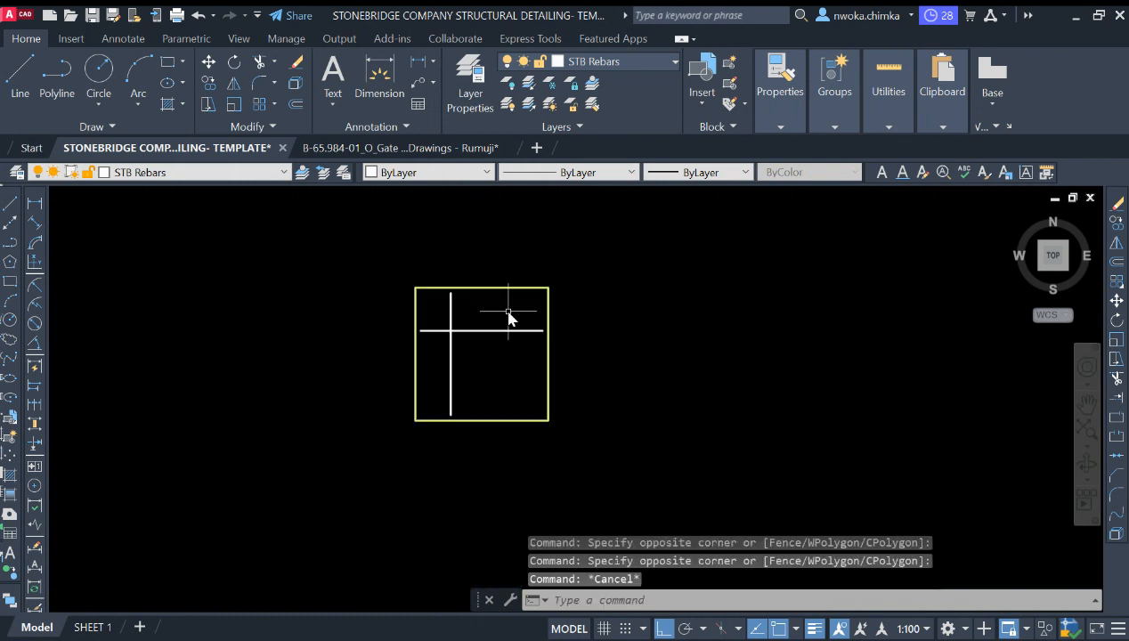
{"action": "scroll", "coordinate": [433, 347], "scroll_direction": "down", "scroll_amount": 4}
{"action": "scroll", "coordinate": [525, 270], "scroll_direction": "up", "scroll_amount": 8}
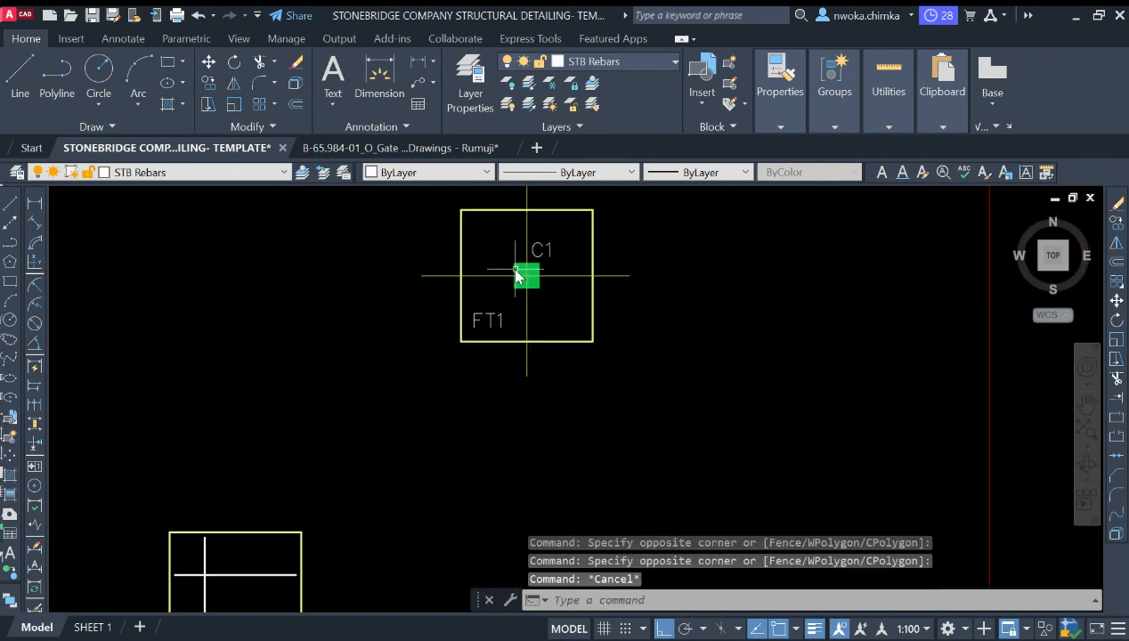
{"action": "left_click", "coordinate": [489, 258]}
{"action": "left_click", "coordinate": [559, 352]}
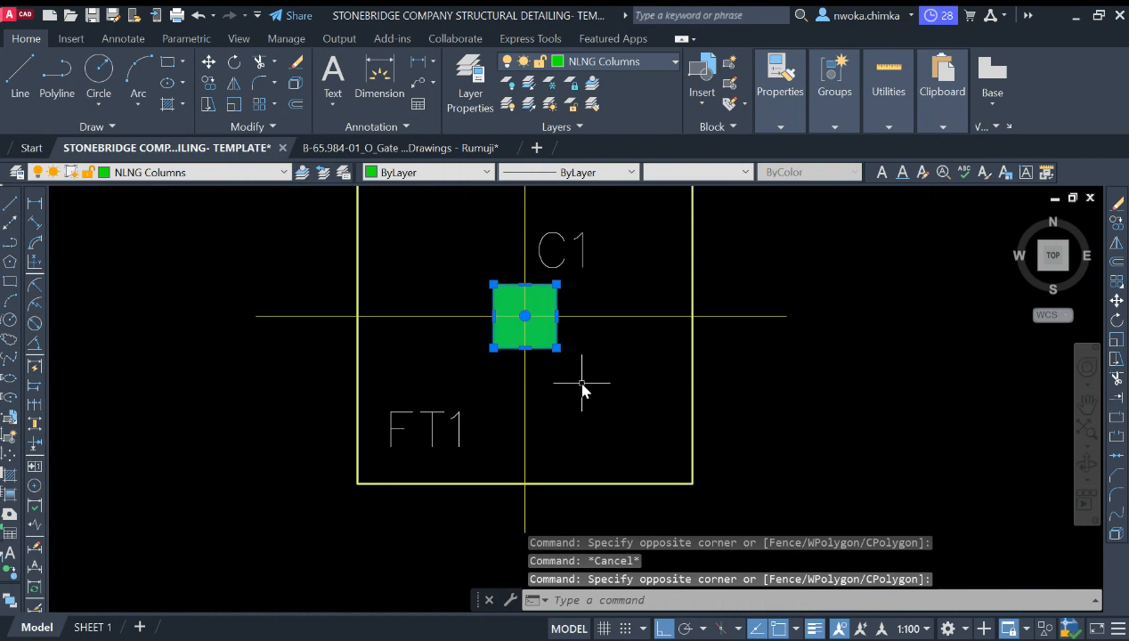
{"action": "type", "text": "co"}
{"action": "key", "text": "Return"}
{"action": "scroll", "coordinate": [588, 383], "scroll_direction": "down", "scroll_amount": 4}
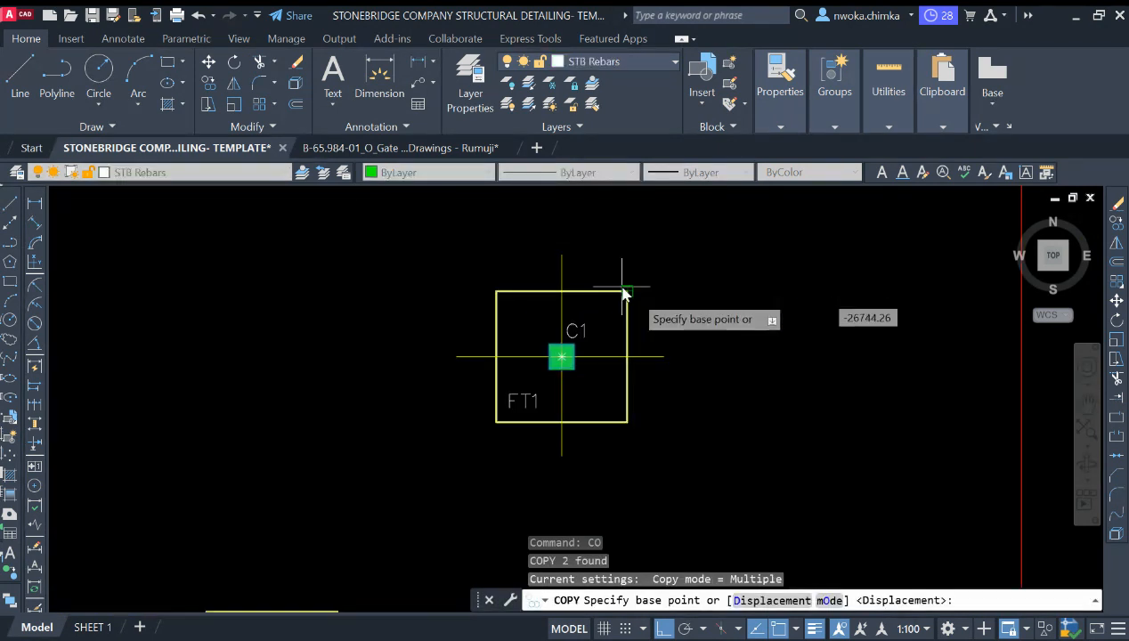
{"action": "left_click", "coordinate": [633, 292]}
{"action": "scroll", "coordinate": [622, 315], "scroll_direction": "down", "scroll_amount": 3}
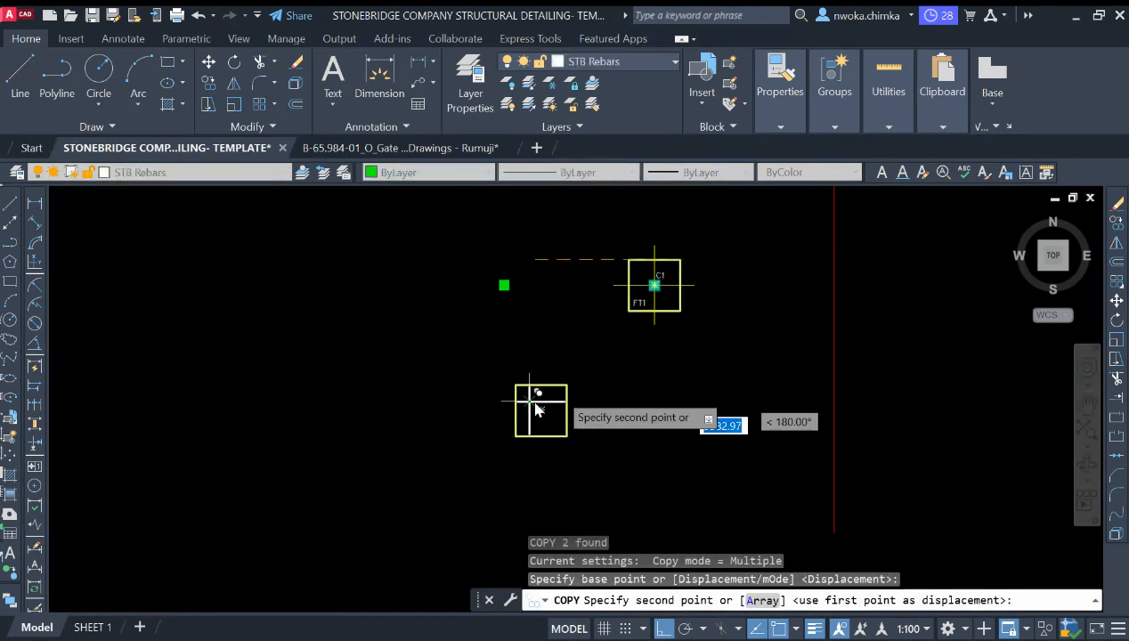
{"action": "scroll", "coordinate": [529, 404], "scroll_direction": "up", "scroll_amount": 3}
{"action": "left_click", "coordinate": [611, 369]}
{"action": "key", "text": "Escape"}
Step: Try exploding the copied column's solid hatch, then erase the hatch fill
{"action": "scroll", "coordinate": [545, 432], "scroll_direction": "up", "scroll_amount": 4}
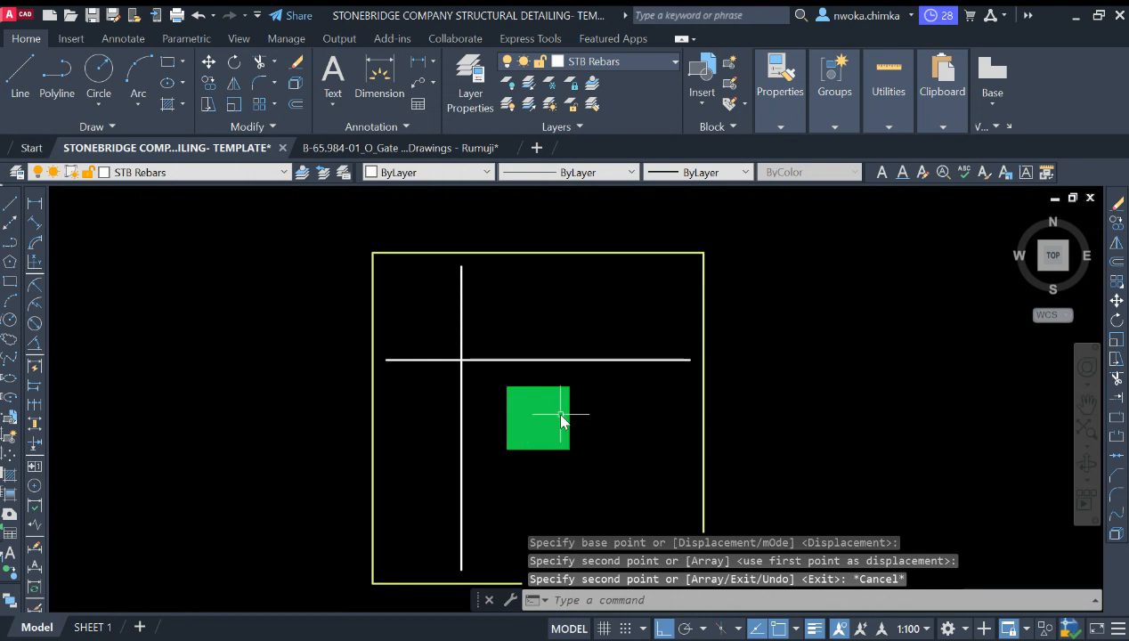
{"action": "scroll", "coordinate": [561, 422], "scroll_direction": "down", "scroll_amount": 3}
{"action": "scroll", "coordinate": [539, 401], "scroll_direction": "up", "scroll_amount": 3}
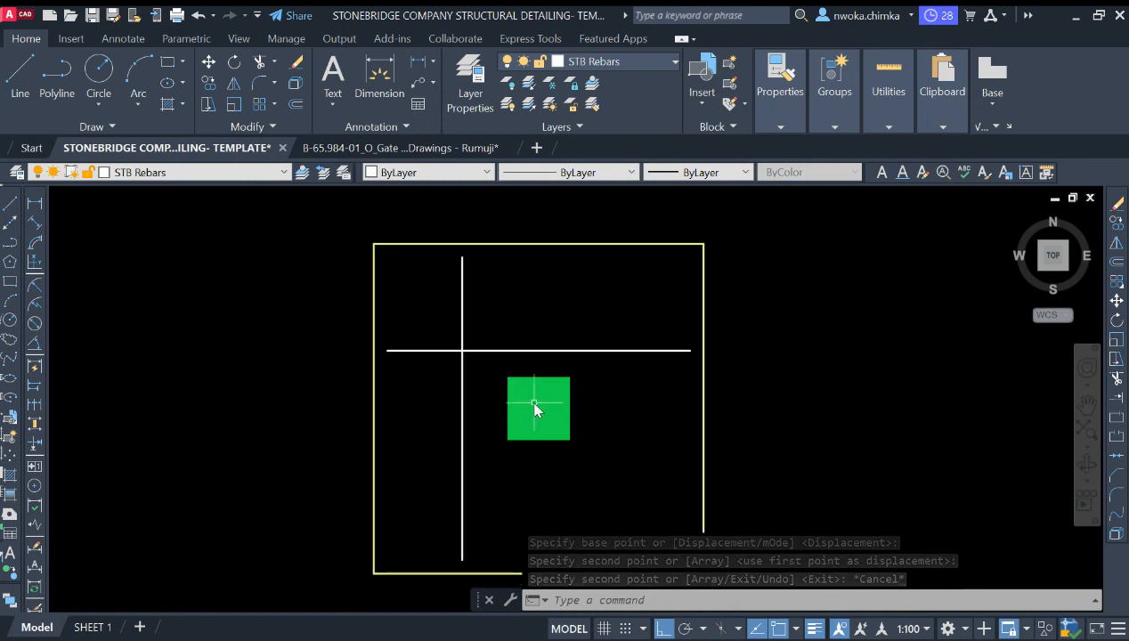
{"action": "left_click", "coordinate": [534, 408]}
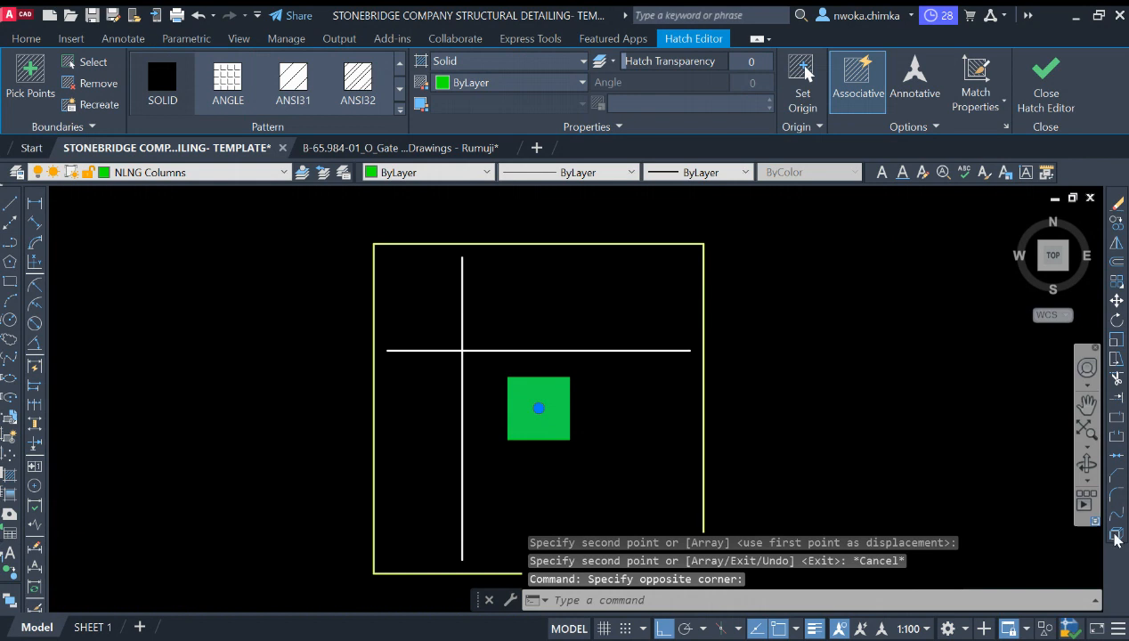
{"action": "left_click", "coordinate": [1116, 535]}
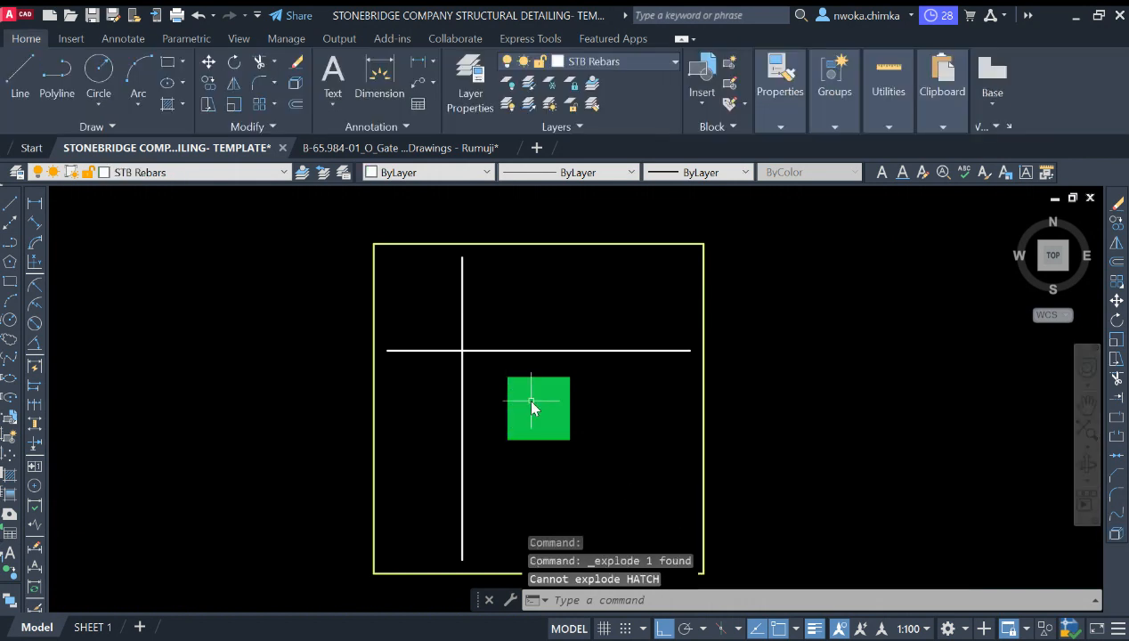
{"action": "left_click", "coordinate": [479, 461]}
{"action": "type", "text": "E"}
{"action": "key", "text": "Return"}
{"action": "scroll", "coordinate": [484, 421], "scroll_direction": "down", "scroll_amount": 3}
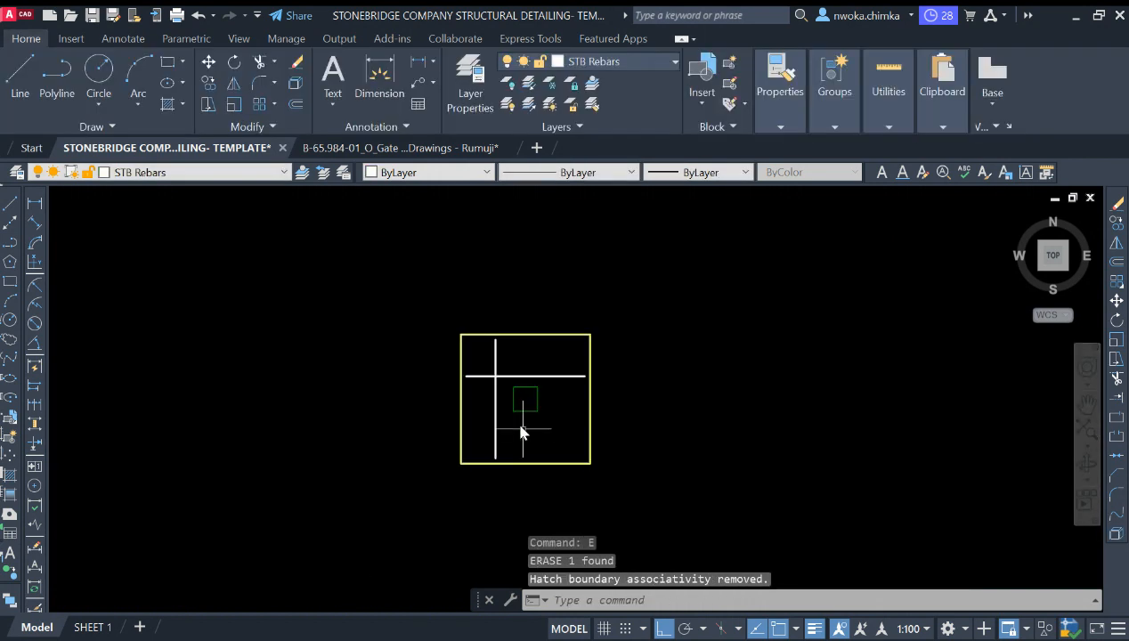
Step: Navigate to the existing column section detail with its four corner rebars
{"action": "scroll", "coordinate": [504, 356], "scroll_direction": "up", "scroll_amount": 3}
{"action": "scroll", "coordinate": [545, 401], "scroll_direction": "down", "scroll_amount": 3}
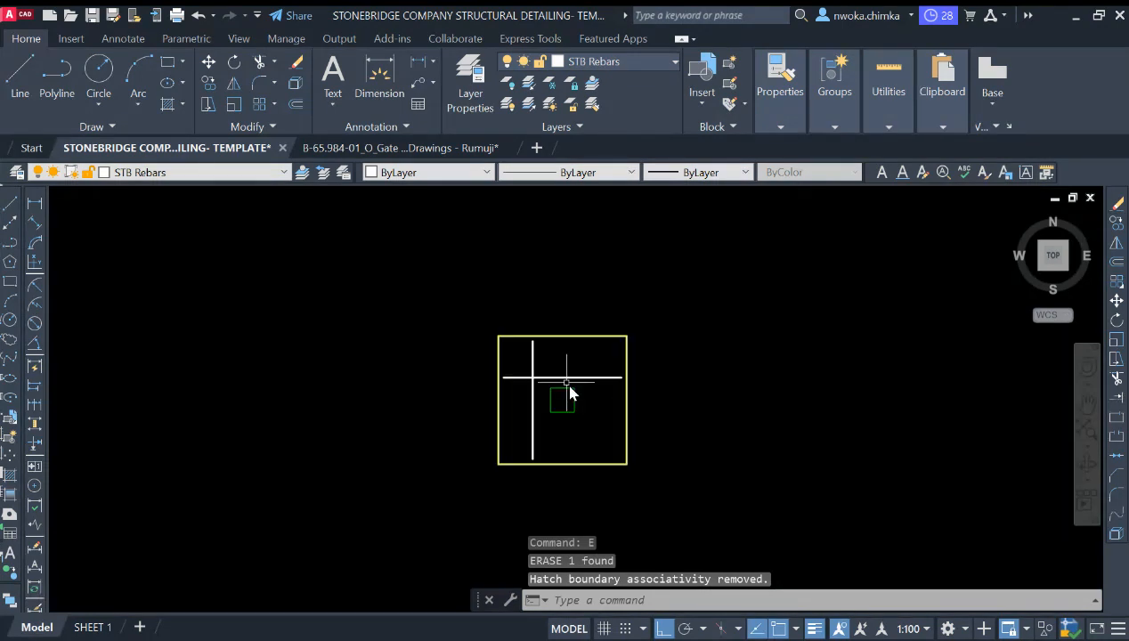
{"action": "scroll", "coordinate": [490, 367], "scroll_direction": "down", "scroll_amount": 4}
{"action": "middle_click_drag", "start_coordinate": [663, 354], "coordinate": [361, 386]}
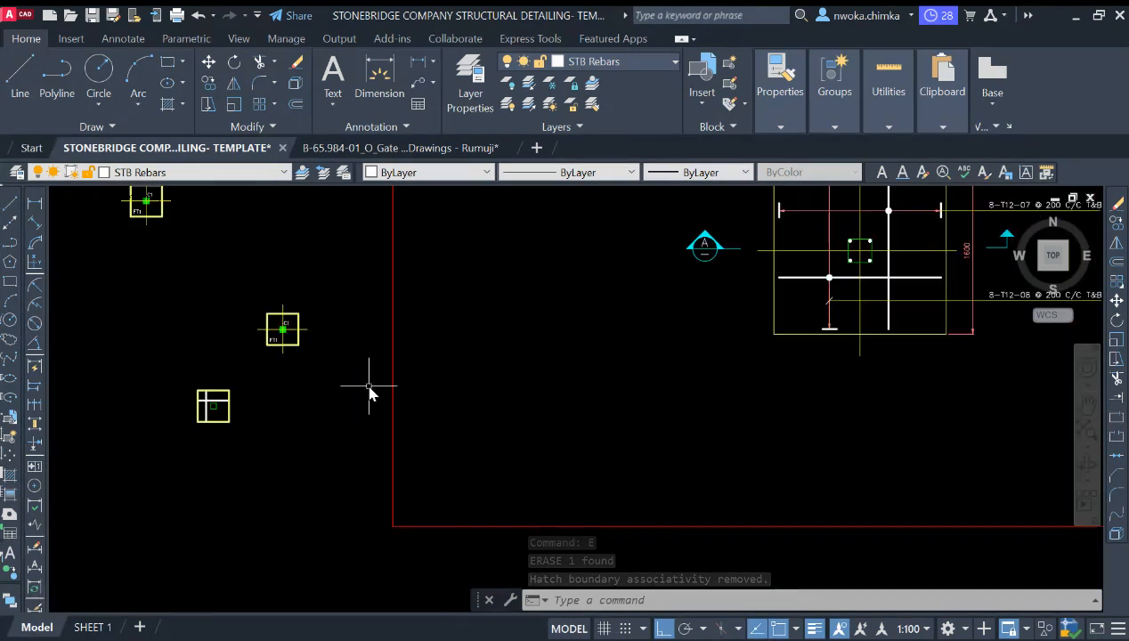
{"action": "middle_click_drag", "start_coordinate": [513, 394], "coordinate": [335, 438]}
{"action": "scroll", "coordinate": [731, 292], "scroll_direction": "up", "scroll_amount": 6}
{"action": "scroll", "coordinate": [632, 281], "scroll_direction": "up", "scroll_amount": 4}
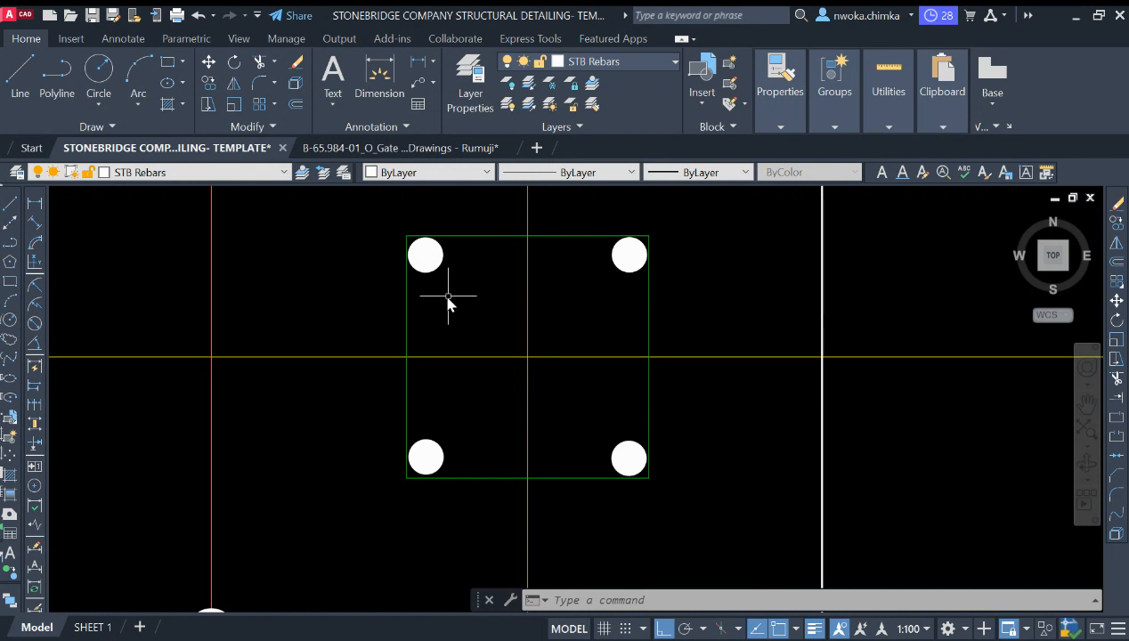
Step: Examine the column section detail and the reference footing plan drawing alongside it
{"action": "scroll", "coordinate": [476, 338], "scroll_direction": "down", "scroll_amount": 8}
{"action": "scroll", "coordinate": [517, 360], "scroll_direction": "up", "scroll_amount": 9}
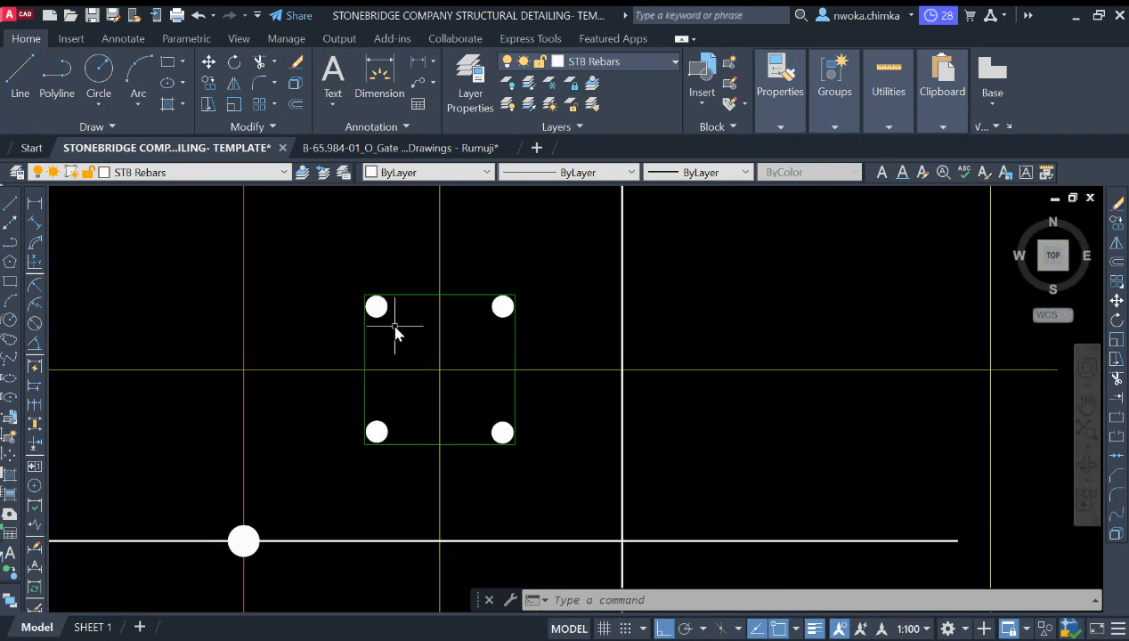
{"action": "scroll", "coordinate": [534, 293], "scroll_direction": "down", "scroll_amount": 15}
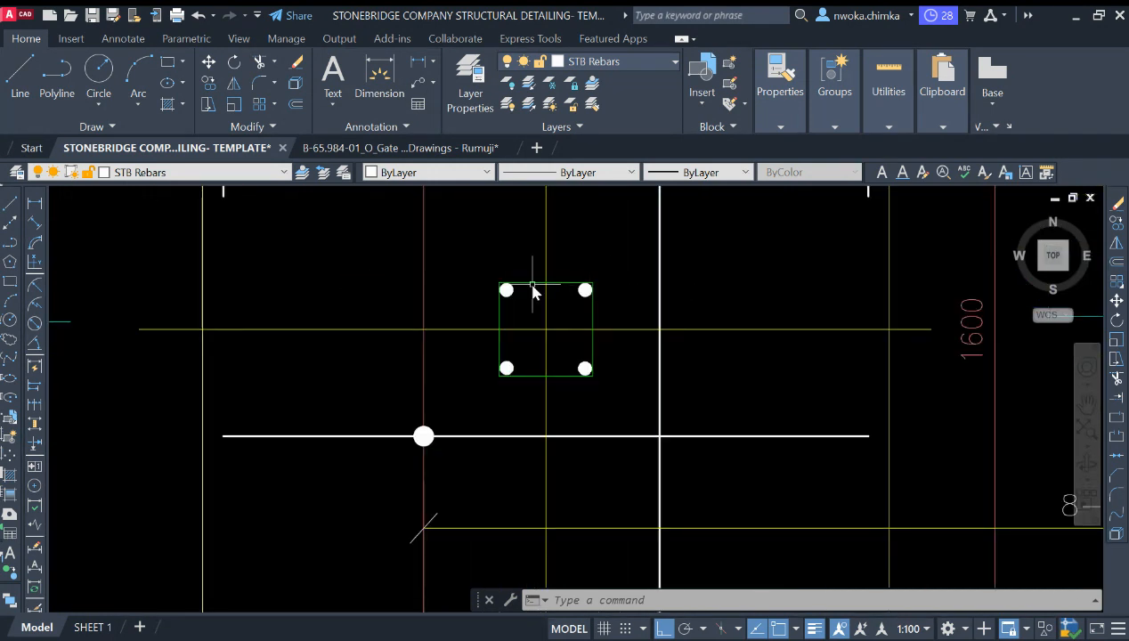
{"action": "scroll", "coordinate": [455, 338], "scroll_direction": "down", "scroll_amount": 10}
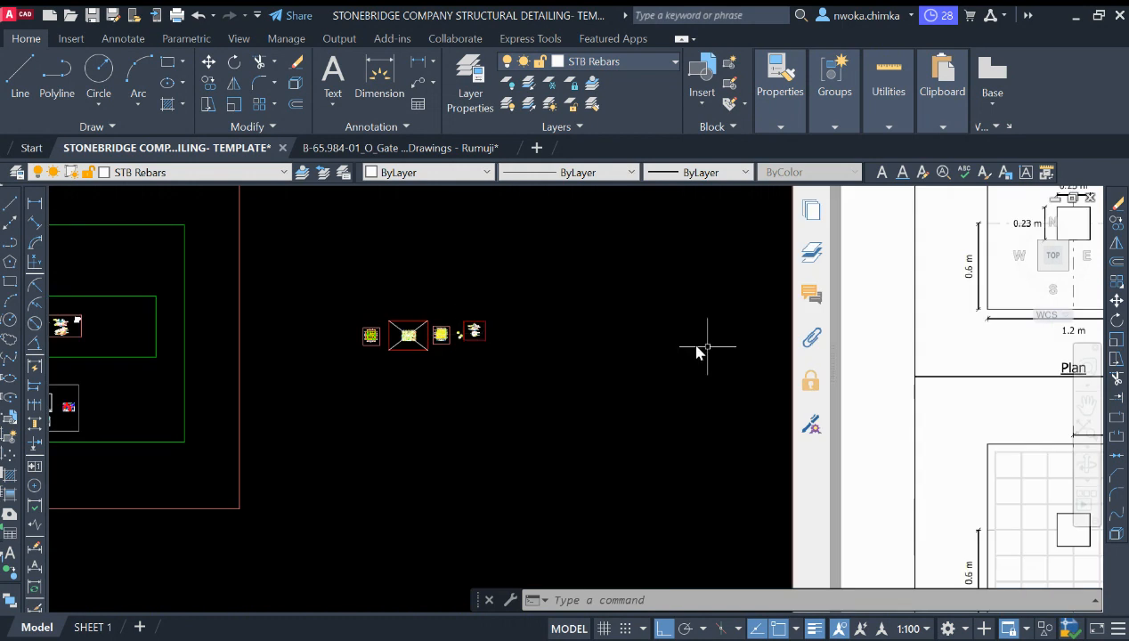
{"action": "middle_click_drag", "start_coordinate": [776, 364], "coordinate": [382, 354]}
{"action": "scroll", "coordinate": [417, 358], "scroll_direction": "down", "scroll_amount": 2}
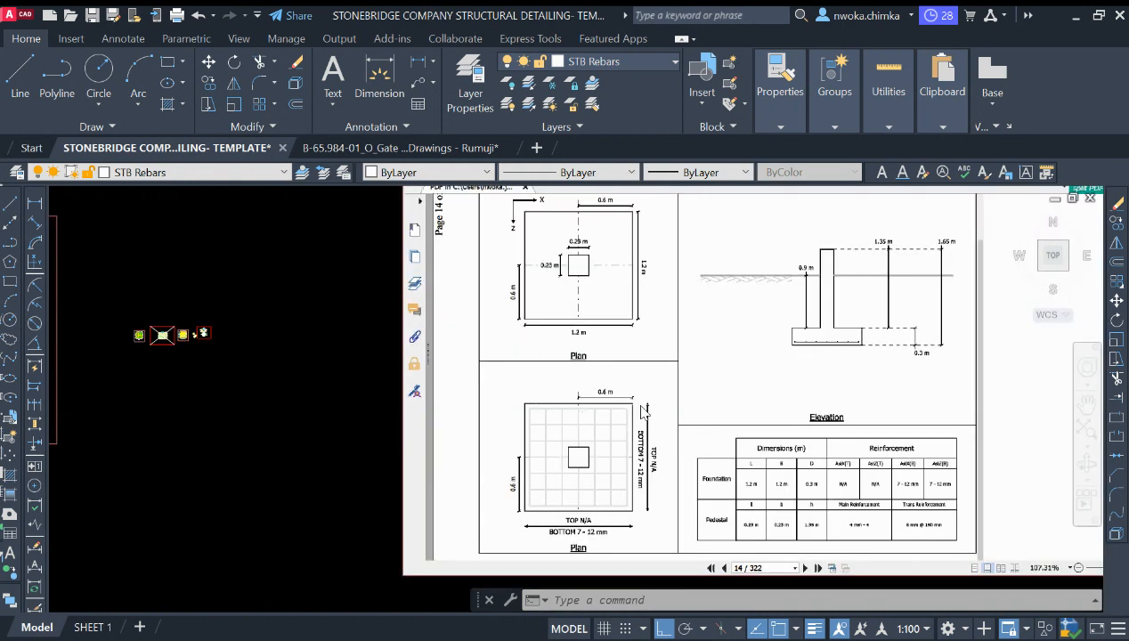
{"action": "middle_click_drag", "start_coordinate": [116, 341], "coordinate": [345, 354]}
Step: Draw a circle of radius 16 near the top-left corner of the copied column square
{"action": "scroll", "coordinate": [369, 357], "scroll_direction": "up", "scroll_amount": 8}
{"action": "scroll", "coordinate": [738, 348], "scroll_direction": "up", "scroll_amount": 4}
{"action": "scroll", "coordinate": [738, 352], "scroll_direction": "up", "scroll_amount": 10}
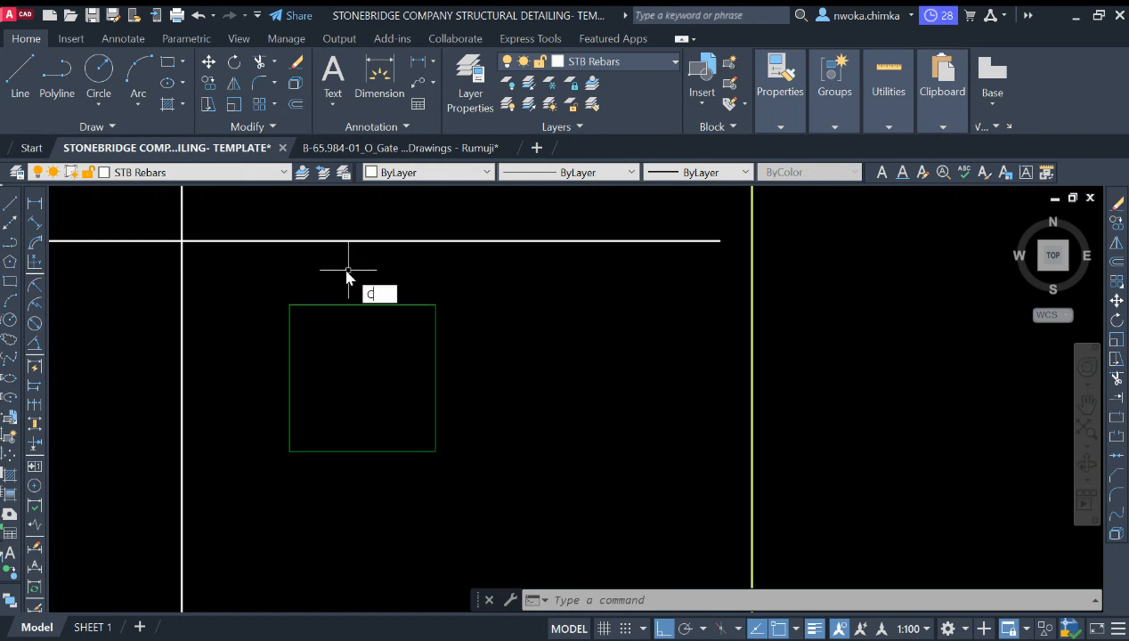
{"action": "key", "text": "Return"}
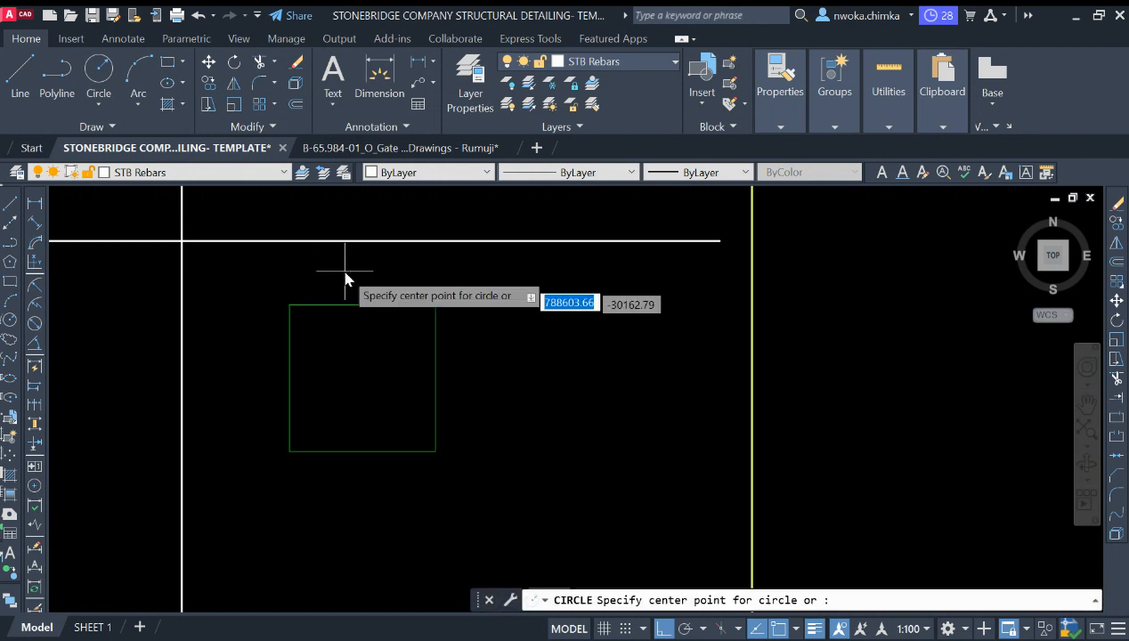
{"action": "scroll", "coordinate": [285, 316], "scroll_direction": "up", "scroll_amount": 5}
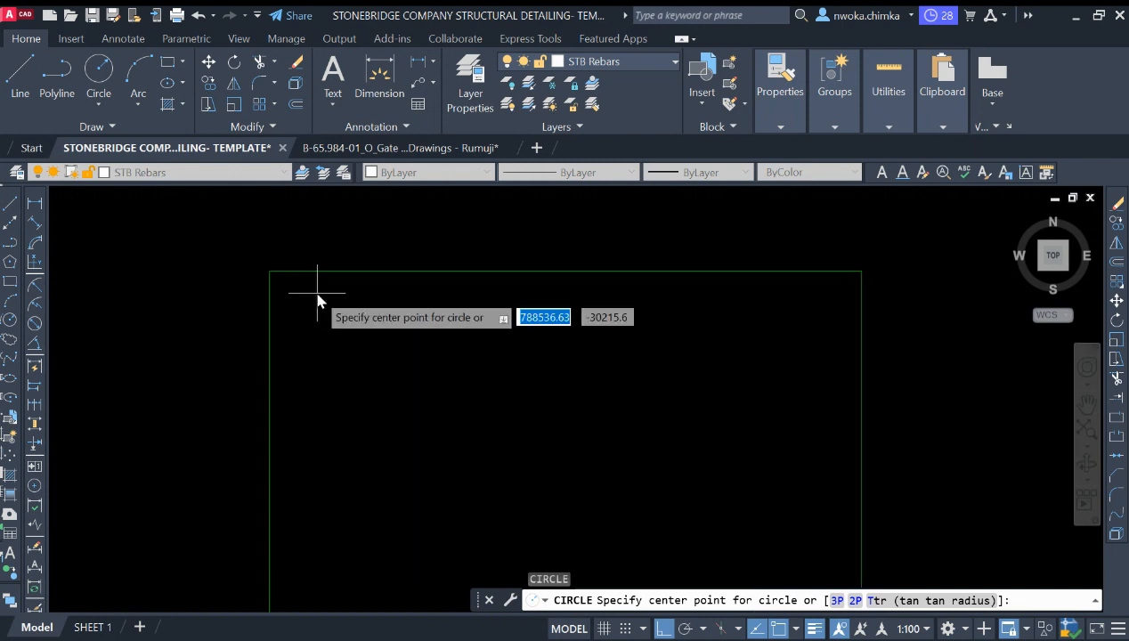
{"action": "left_click", "coordinate": [317, 304]}
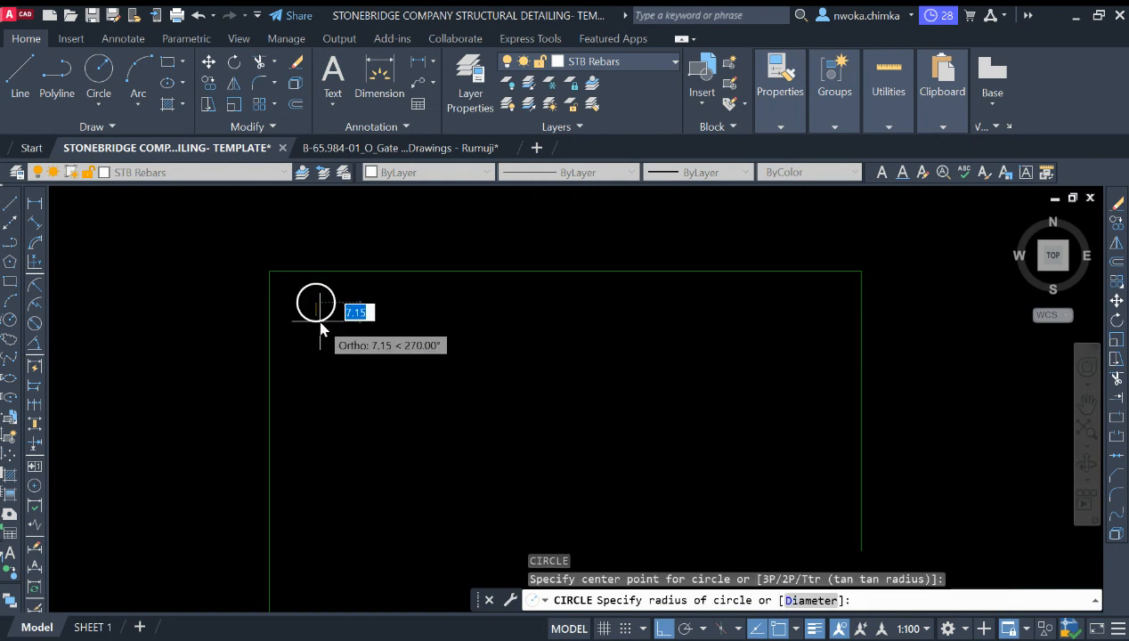
{"action": "type", "text": "1"}
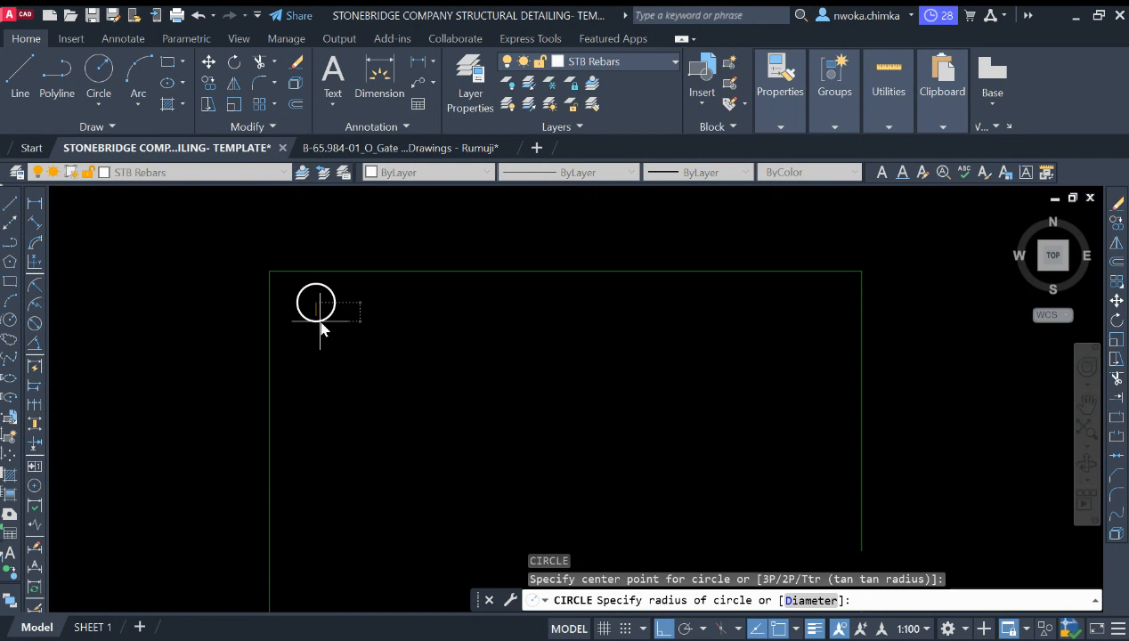
{"action": "type", "text": "6"}
{"action": "key", "text": "Return"}
Step: Move the radius-16 circle down into the column square's top-left corner
{"action": "scroll", "coordinate": [373, 300], "scroll_direction": "down", "scroll_amount": 4}
{"action": "left_click", "coordinate": [375, 278]}
{"action": "left_click", "coordinate": [356, 310]}
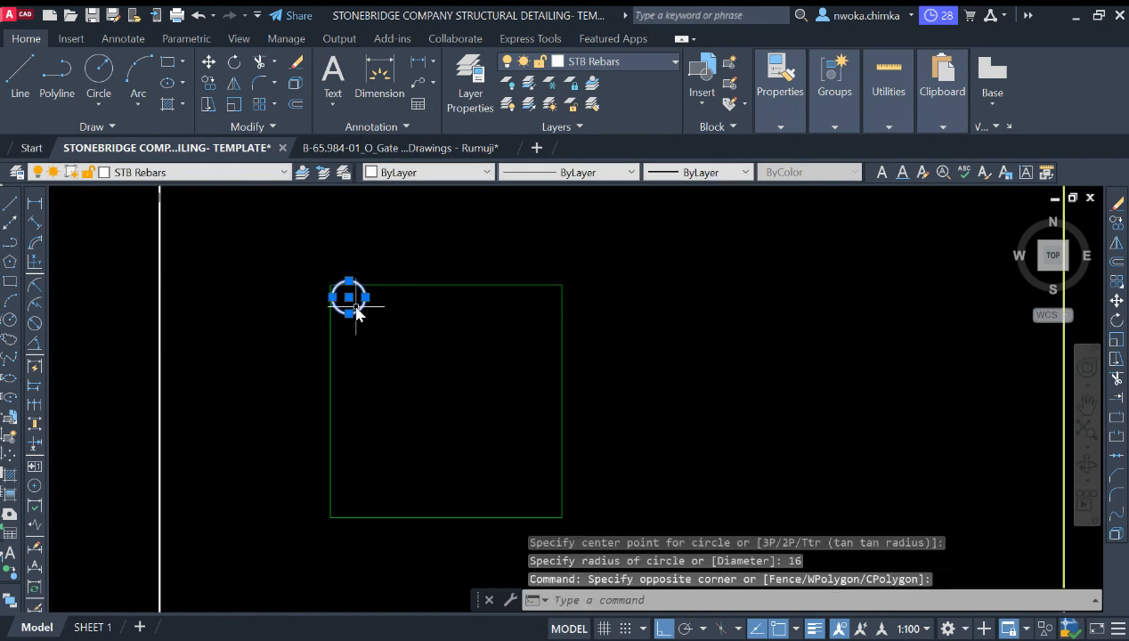
{"action": "type", "text": "m"}
{"action": "key", "text": "Return"}
{"action": "scroll", "coordinate": [356, 307], "scroll_direction": "up", "scroll_amount": 3}
{"action": "left_click", "coordinate": [424, 327]}
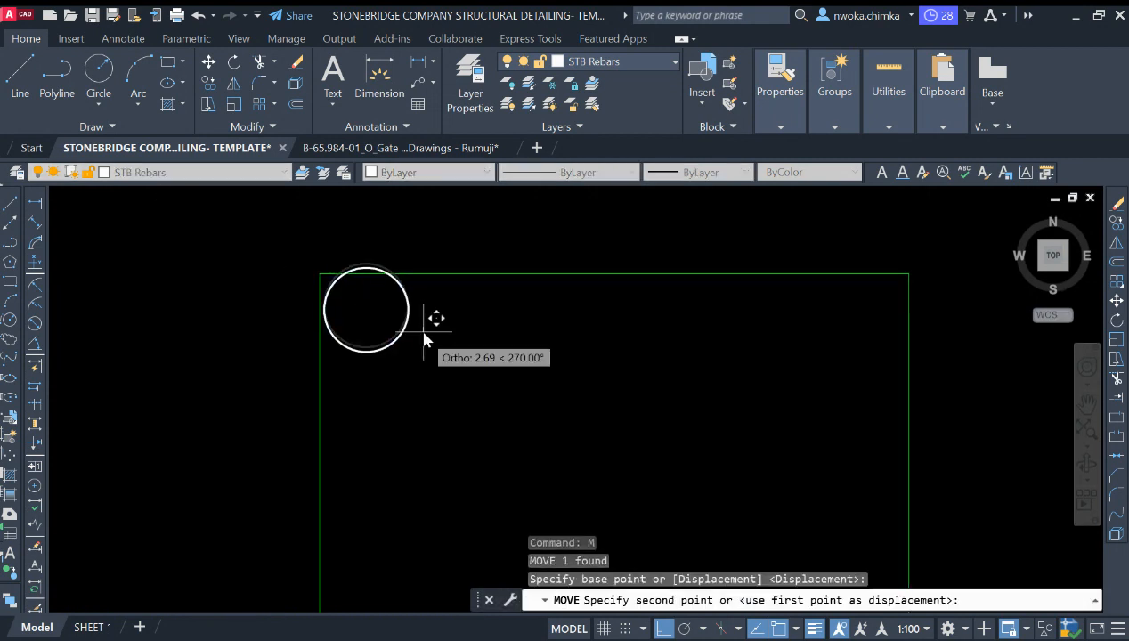
{"action": "left_click", "coordinate": [423, 346]}
{"action": "scroll", "coordinate": [396, 325], "scroll_direction": "down", "scroll_amount": 8}
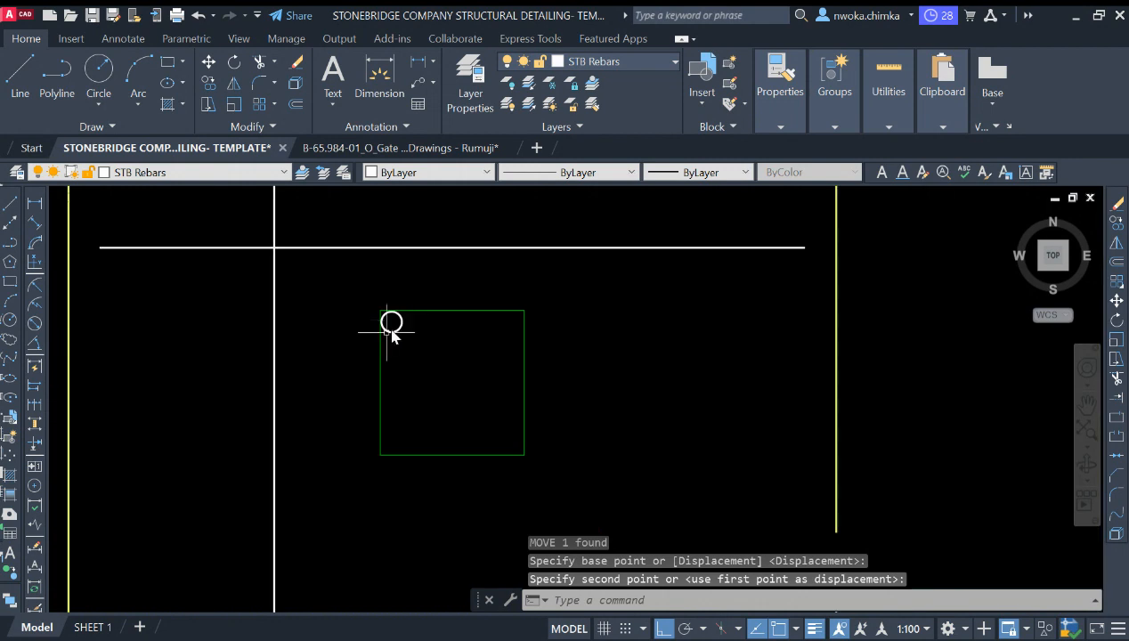
Step: Draw a circle of radius 8 beside the larger circle inside the column square
{"action": "scroll", "coordinate": [619, 350], "scroll_direction": "up", "scroll_amount": 10}
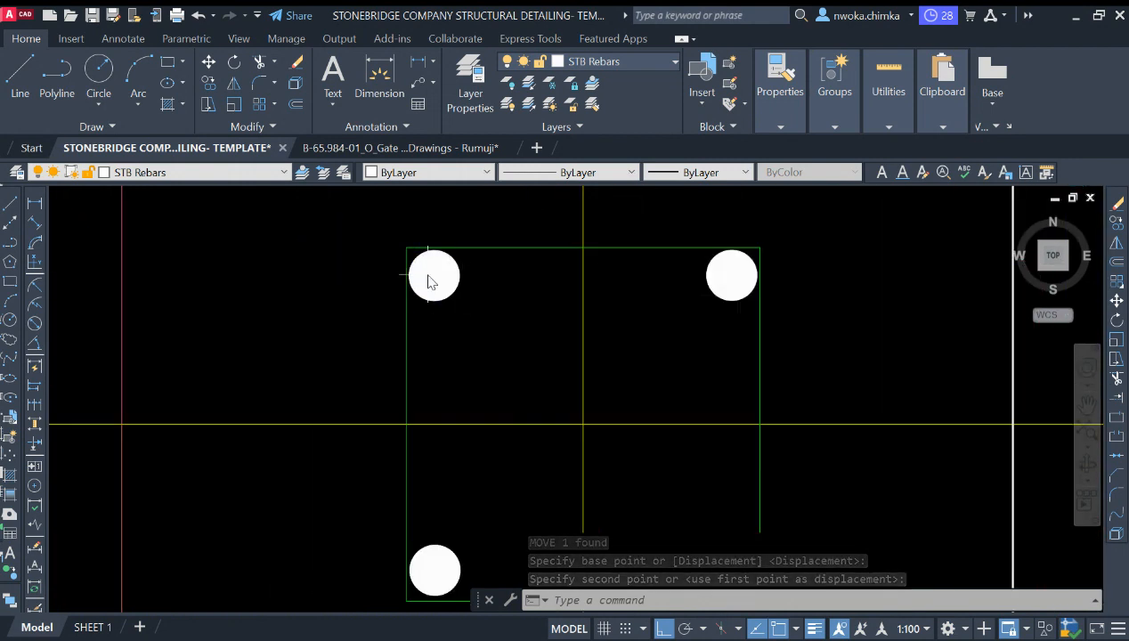
{"action": "scroll", "coordinate": [931, 327], "scroll_direction": "down", "scroll_amount": 10}
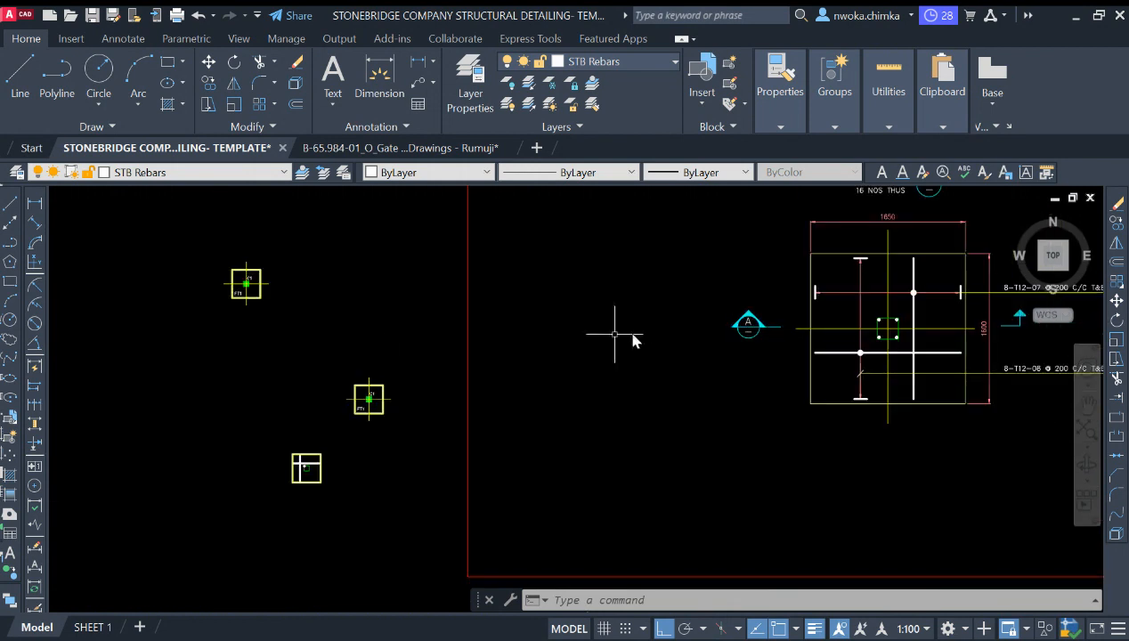
{"action": "scroll", "coordinate": [304, 431], "scroll_direction": "up", "scroll_amount": 15}
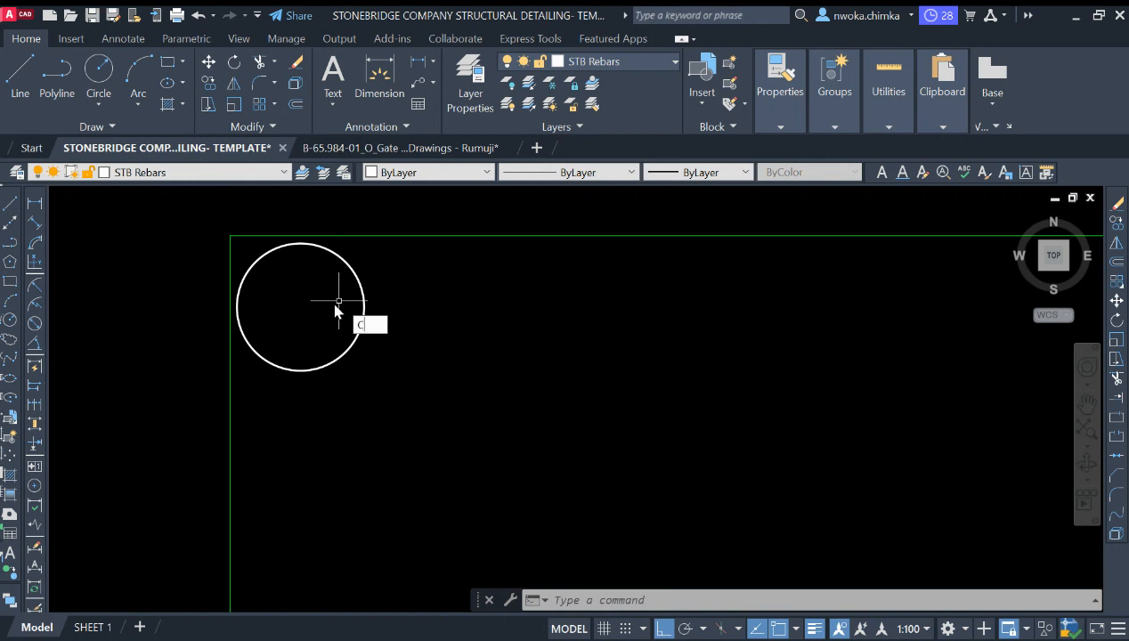
{"action": "key", "text": "Return"}
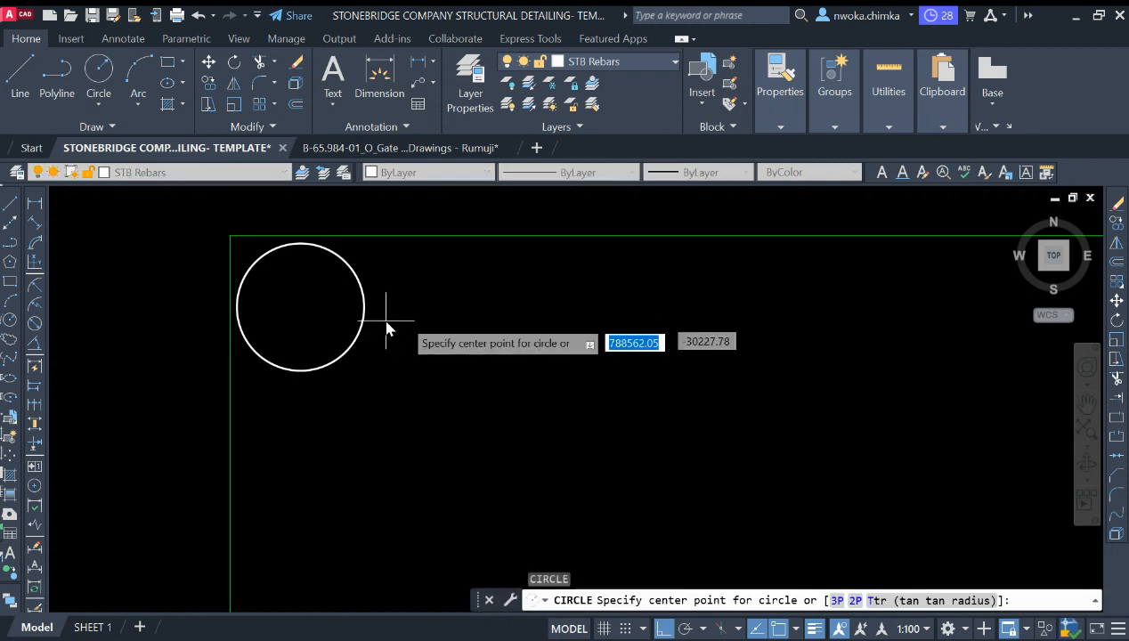
{"action": "left_click", "coordinate": [454, 316]}
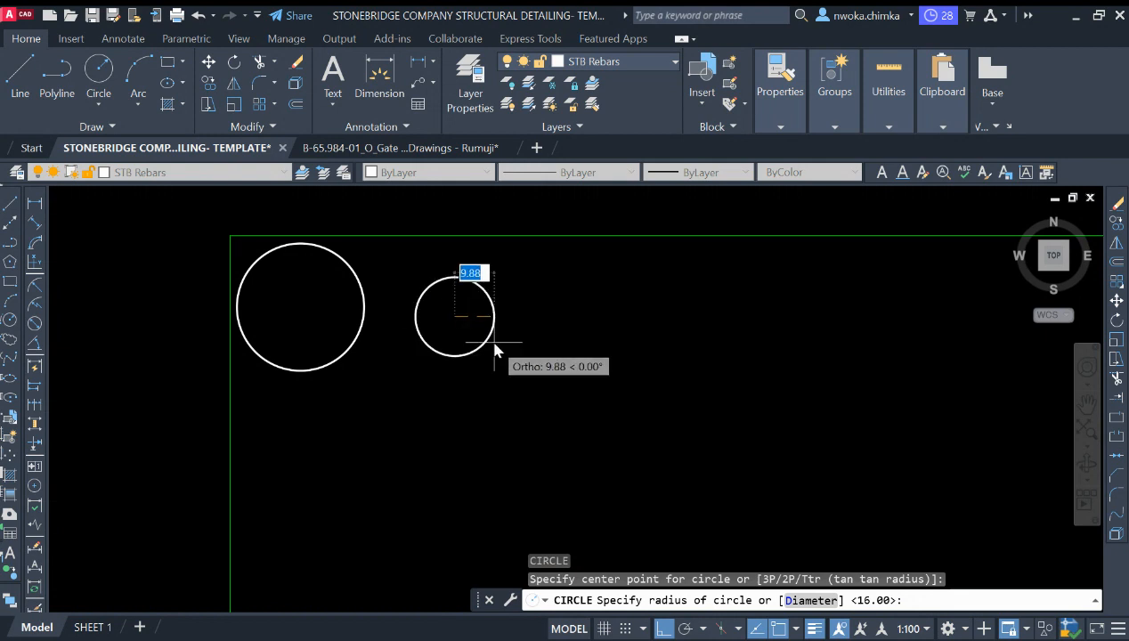
{"action": "type", "text": "8"}
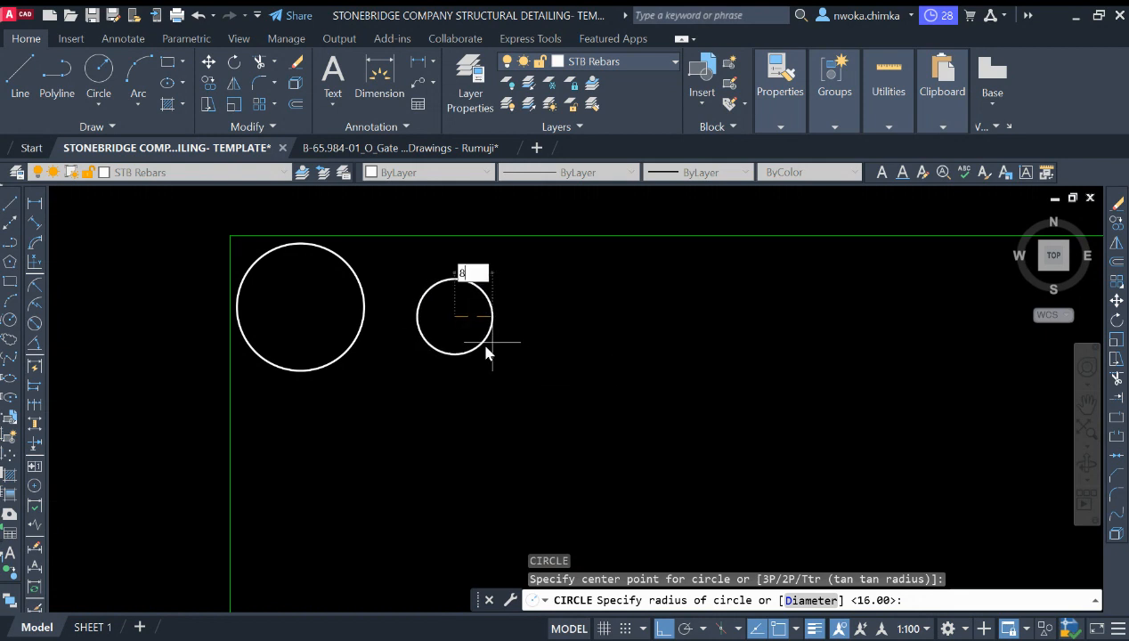
{"action": "key", "text": "Return"}
Step: Erase the larger radius-16 circle
{"action": "left_click", "coordinate": [392, 317]}
{"action": "left_click", "coordinate": [352, 326]}
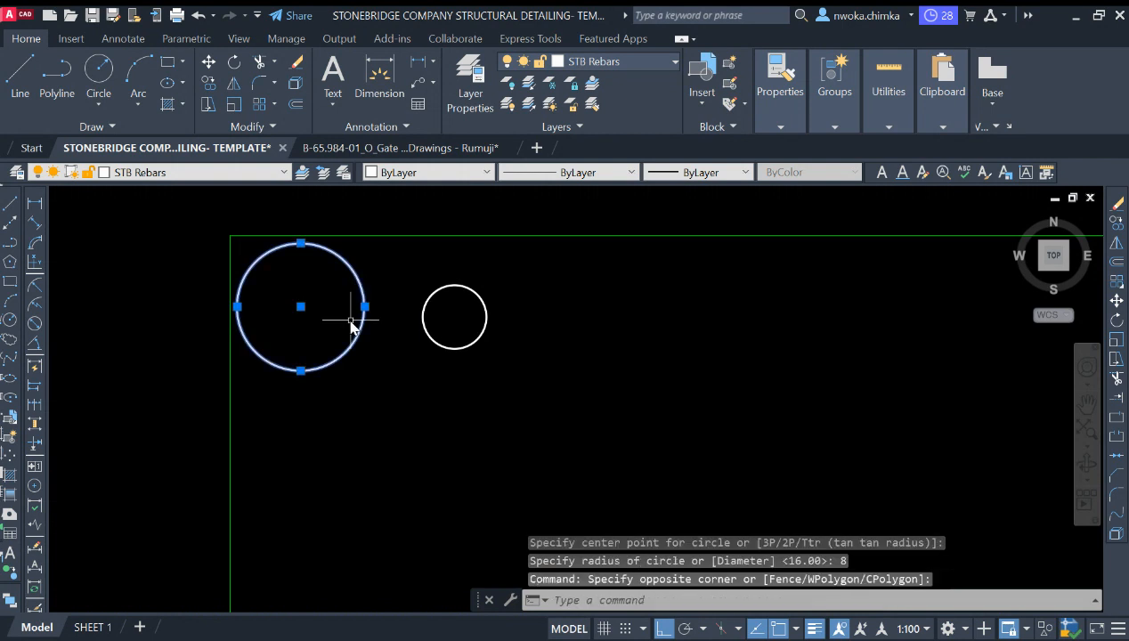
{"action": "type", "text": "e"}
{"action": "key", "text": "Return"}
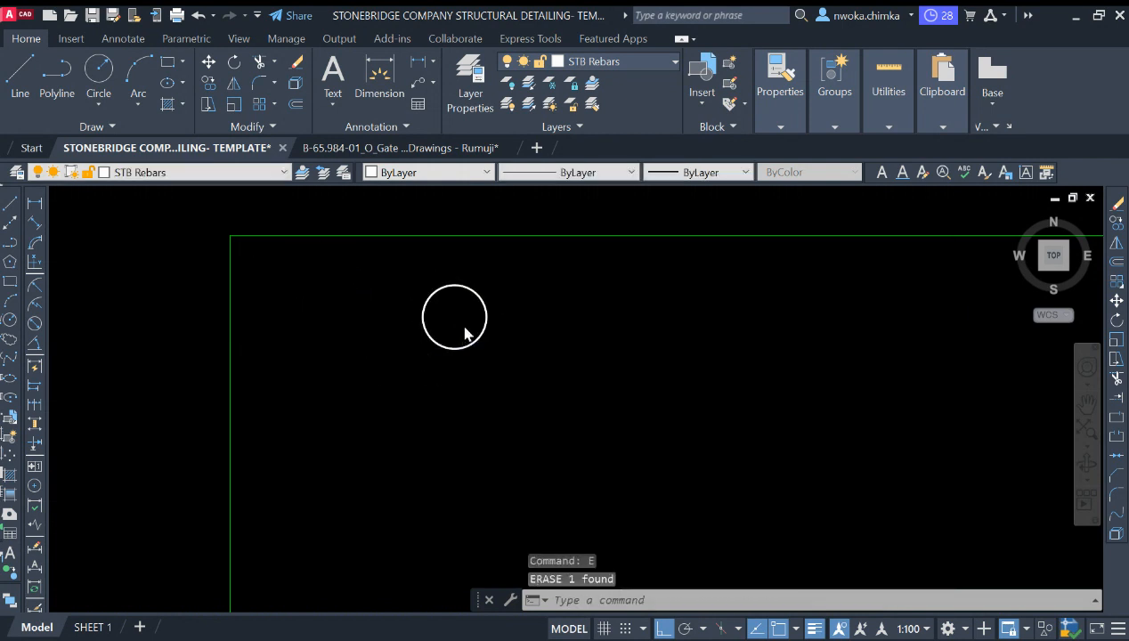
Step: Fill the radius-8 circle with a solid hatch
{"action": "type", "text": "h"}
{"action": "key", "text": "Return"}
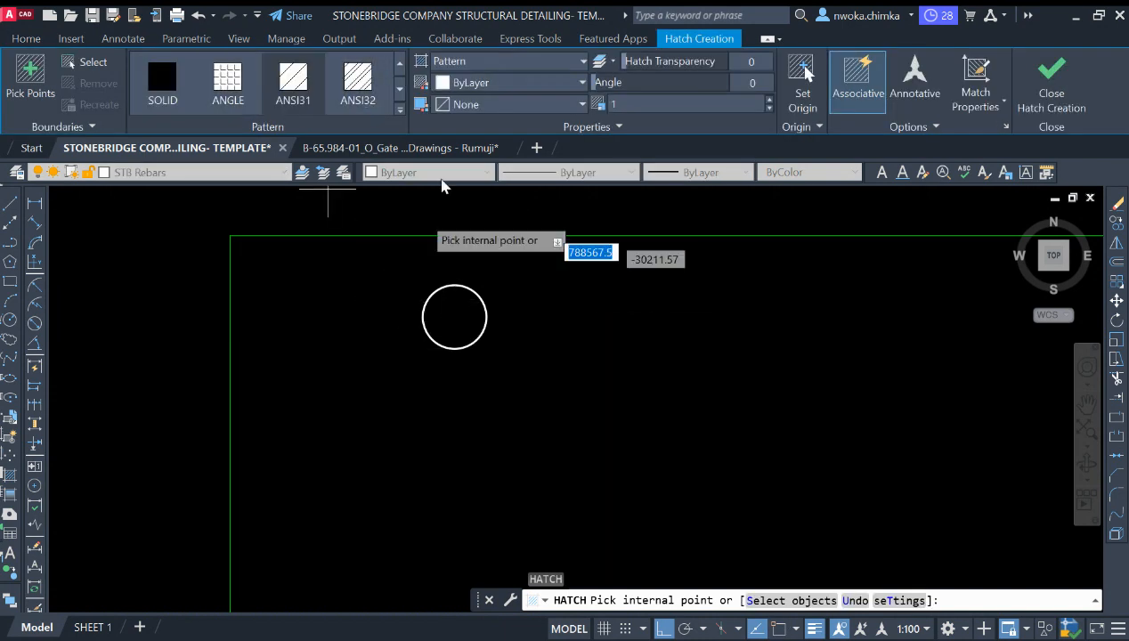
{"action": "left_click", "coordinate": [459, 320]}
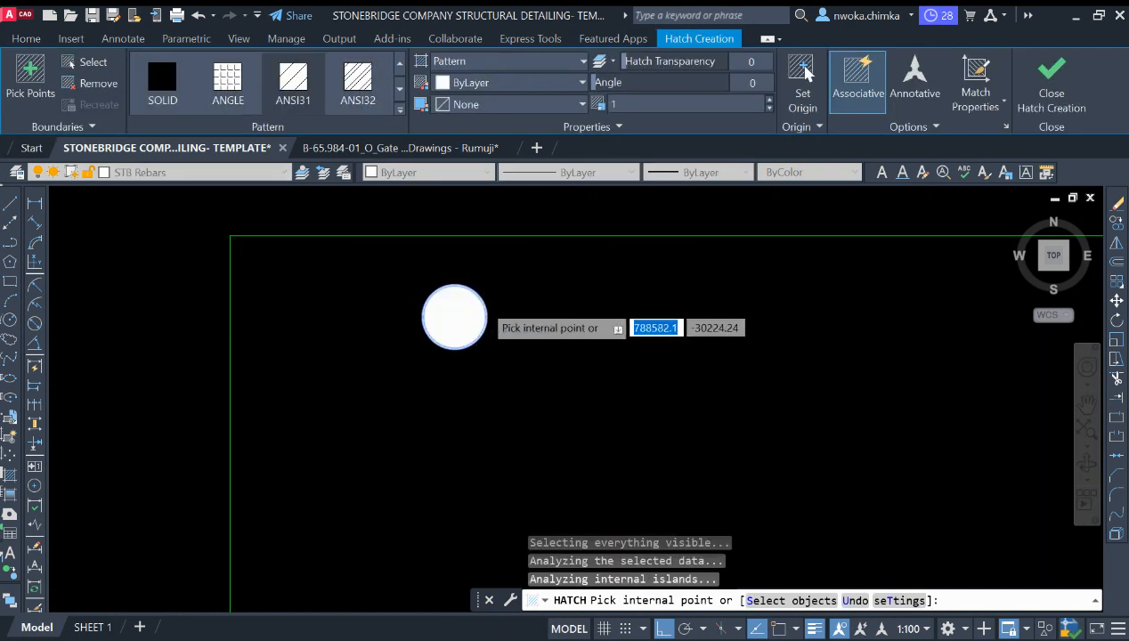
{"action": "key", "text": "Return"}
Step: Move the hatched rebar circle into the column square's top-left corner
{"action": "scroll", "coordinate": [545, 293], "scroll_direction": "down", "scroll_amount": 2}
{"action": "left_click", "coordinate": [554, 287]}
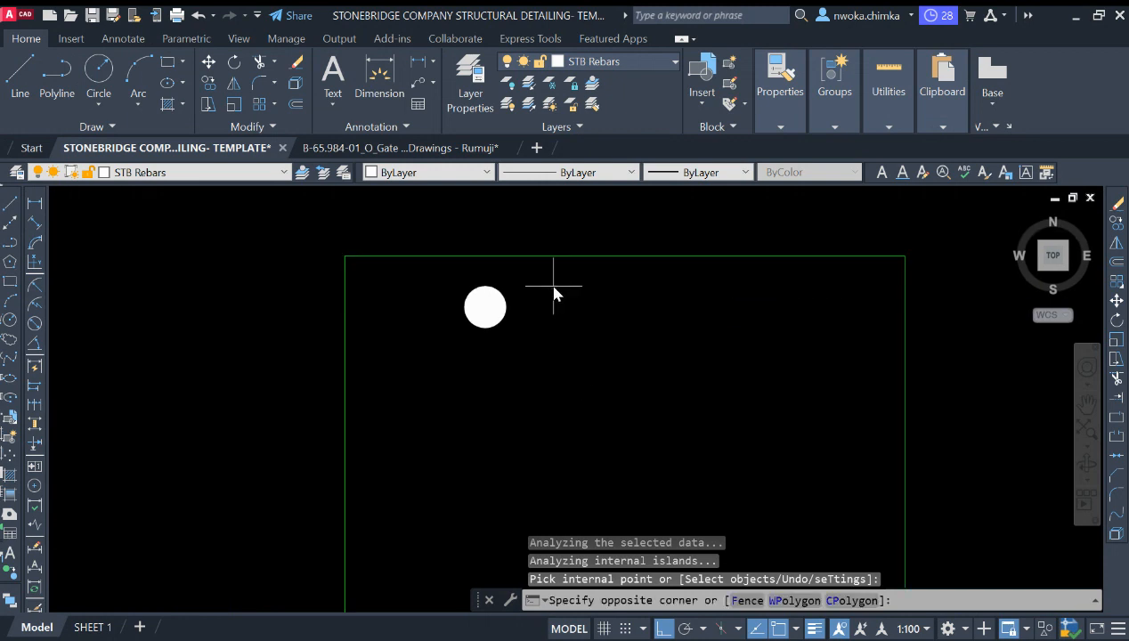
{"action": "left_click", "coordinate": [456, 339]}
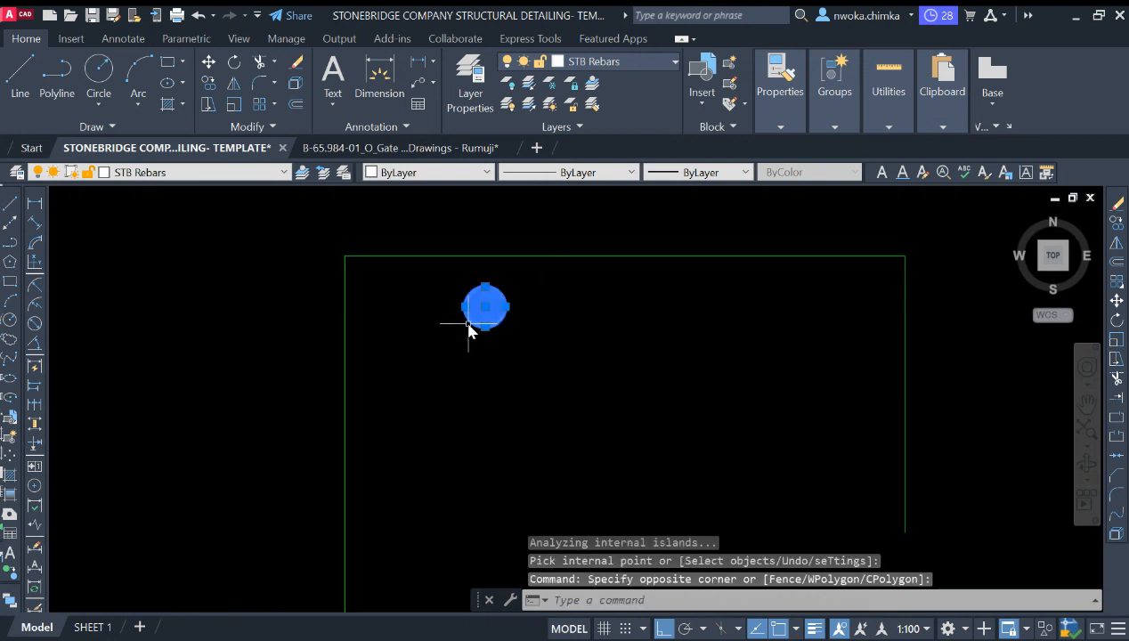
{"action": "type", "text": "M"}
{"action": "key", "text": "Return"}
{"action": "left_click", "coordinate": [472, 304]}
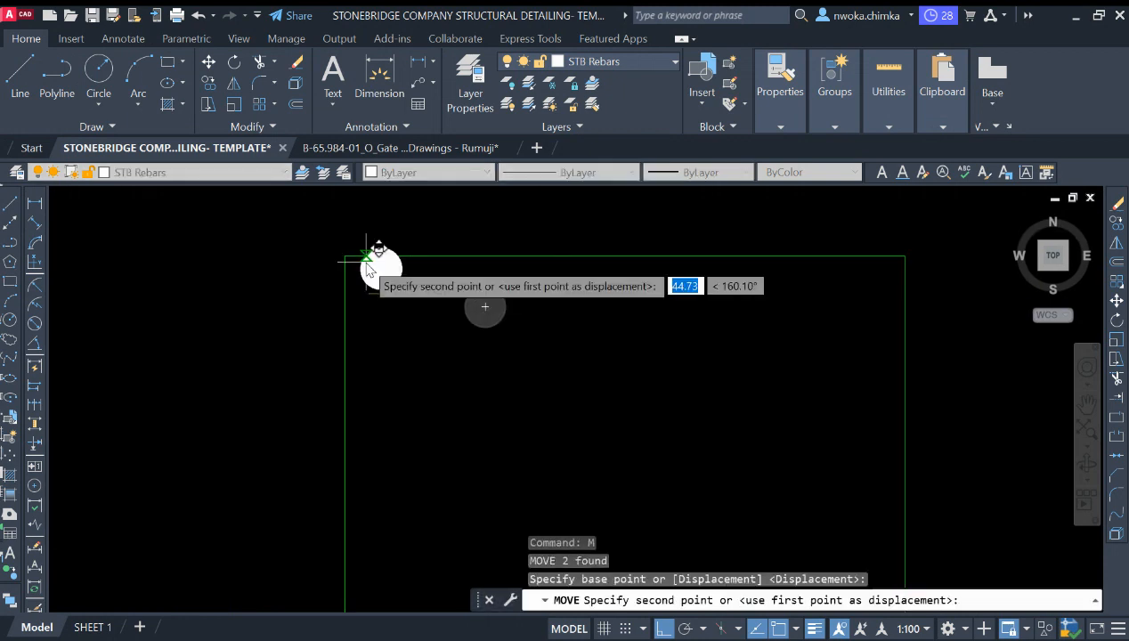
{"action": "scroll", "coordinate": [366, 266], "scroll_direction": "up", "scroll_amount": 4}
{"action": "key", "text": "F8"}
{"action": "scroll", "coordinate": [336, 267], "scroll_direction": "up", "scroll_amount": 2}
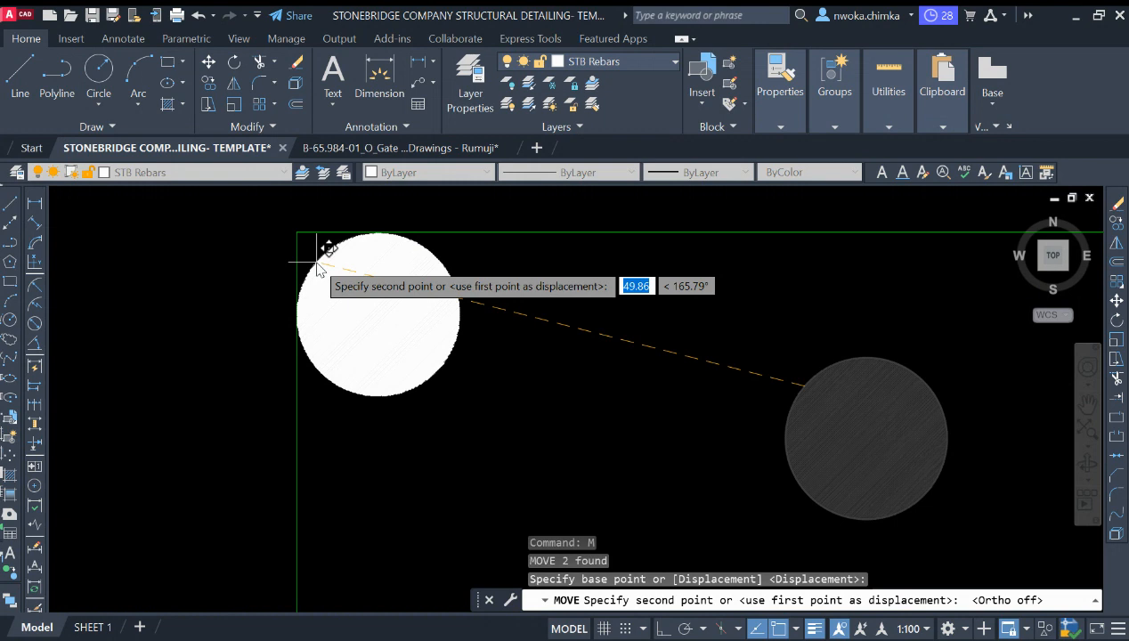
{"action": "left_click", "coordinate": [318, 267]}
{"action": "key", "text": "Escape"}
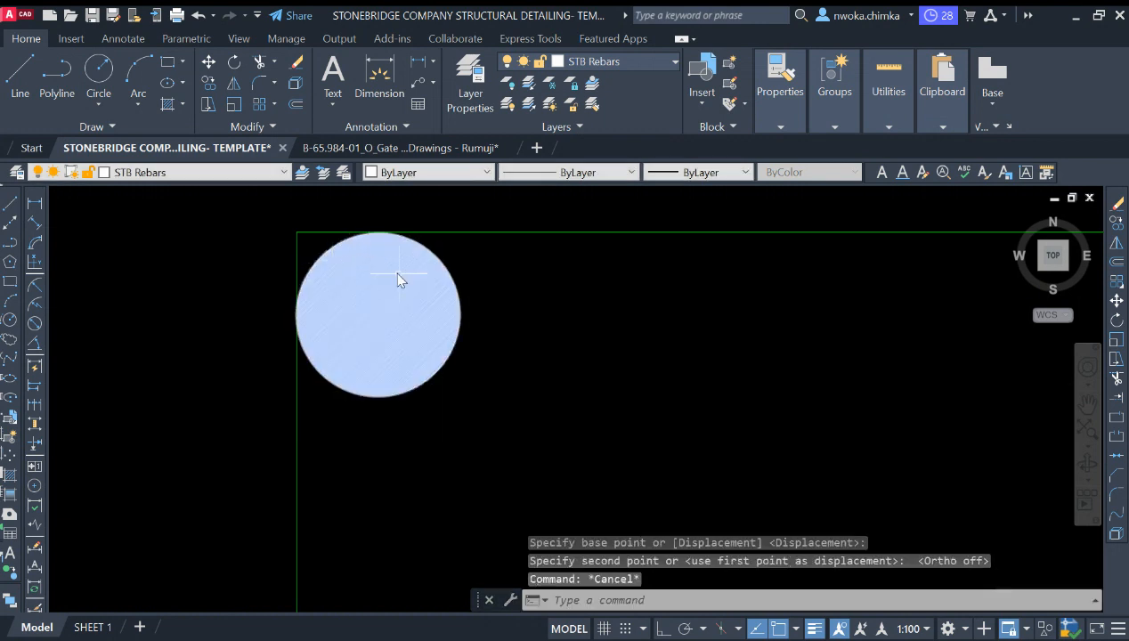
Step: Copy the hatched rebar circle horizontally to the column square's top-right corner
{"action": "scroll", "coordinate": [422, 272], "scroll_direction": "down", "scroll_amount": 4}
{"action": "left_click", "coordinate": [451, 283]}
{"action": "left_click", "coordinate": [417, 314]}
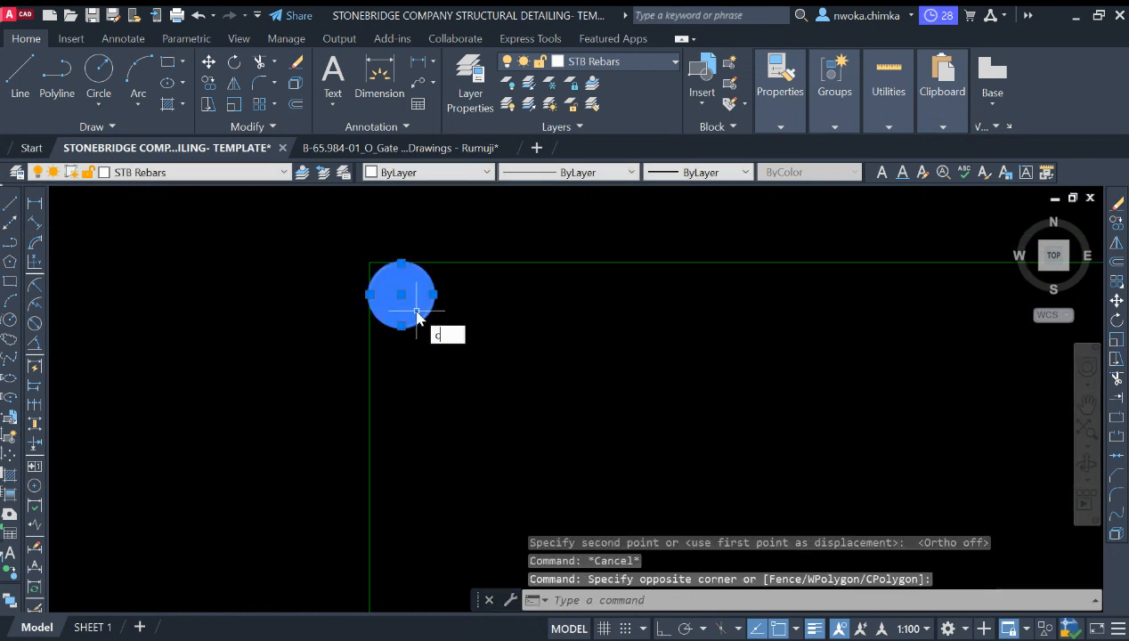
{"action": "type", "text": "Co"}
{"action": "key", "text": "Return"}
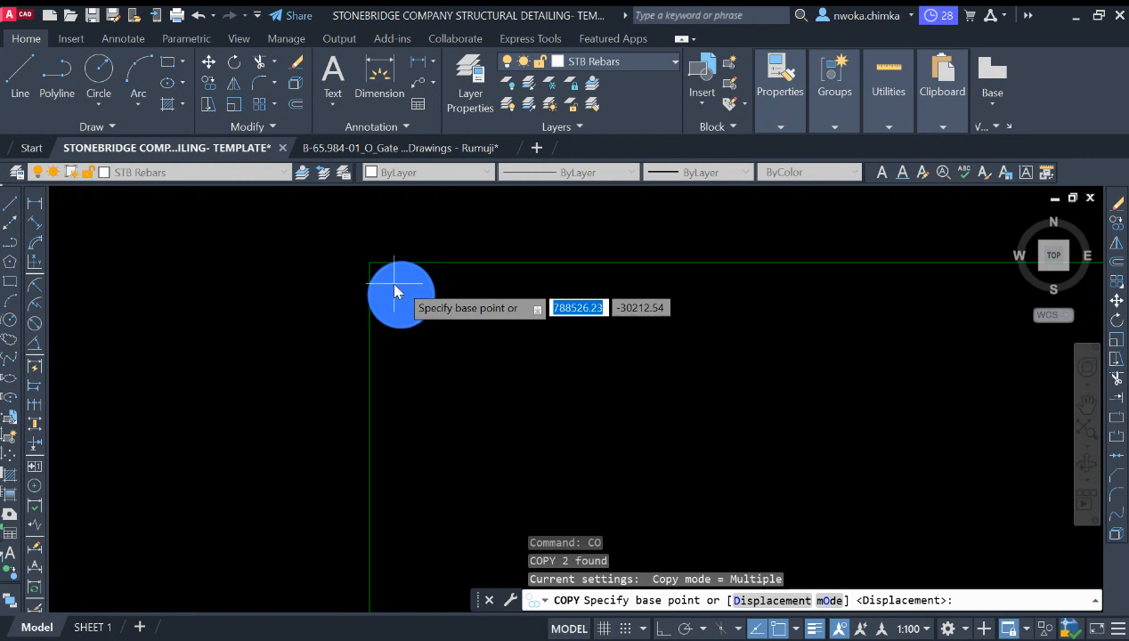
{"action": "left_click", "coordinate": [402, 295]}
{"action": "scroll", "coordinate": [304, 317], "scroll_direction": "down", "scroll_amount": 2}
{"action": "scroll", "coordinate": [638, 337], "scroll_direction": "up", "scroll_amount": 2}
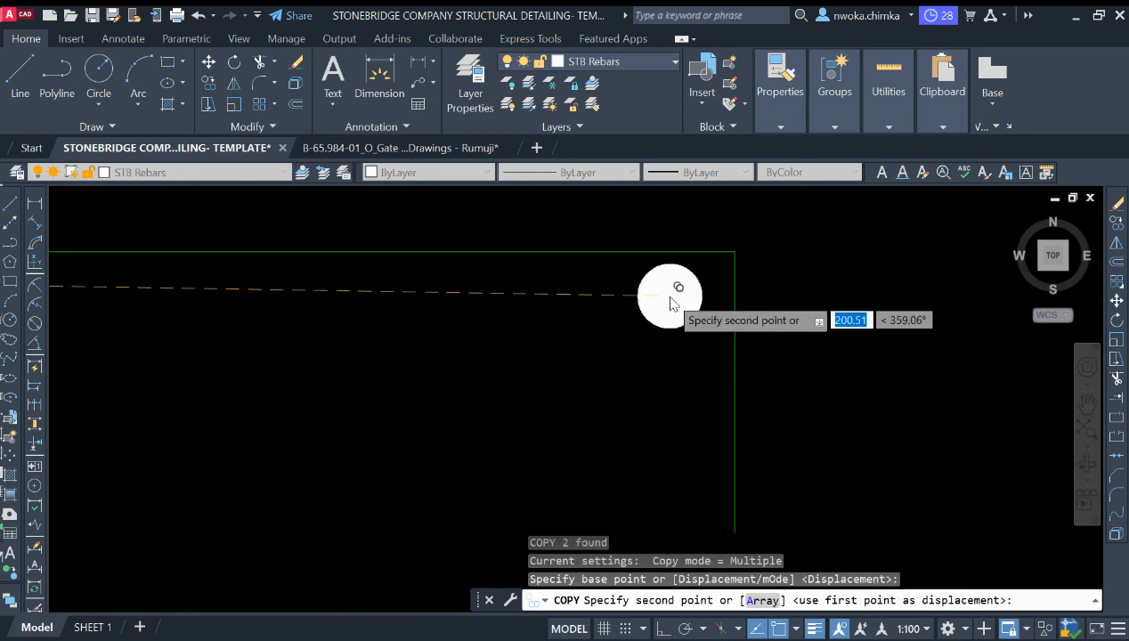
{"action": "scroll", "coordinate": [663, 298], "scroll_direction": "up", "scroll_amount": 1}
{"action": "key", "text": "F8"}
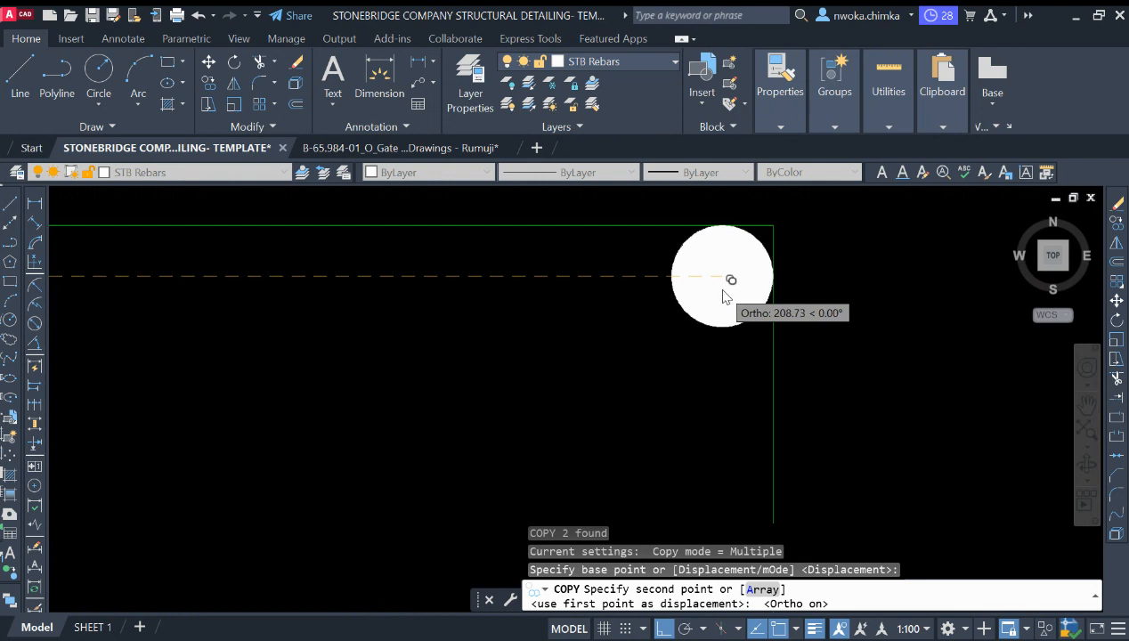
{"action": "left_click", "coordinate": [724, 294]}
{"action": "scroll", "coordinate": [717, 263], "scroll_direction": "down", "scroll_amount": 5}
{"action": "scroll", "coordinate": [675, 283], "scroll_direction": "up", "scroll_amount": 1}
{"action": "key", "text": "Escape"}
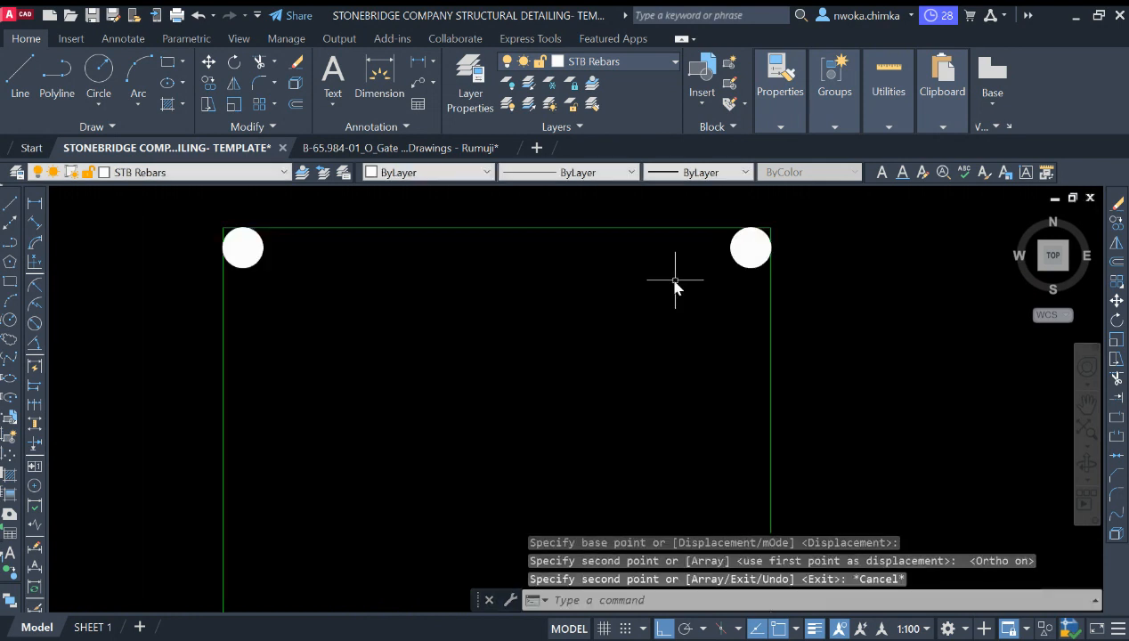
Step: Copy the two top rebar circles straight down to the column square's bottom corners
{"action": "left_click", "coordinate": [748, 283]}
{"action": "left_click", "coordinate": [256, 253]}
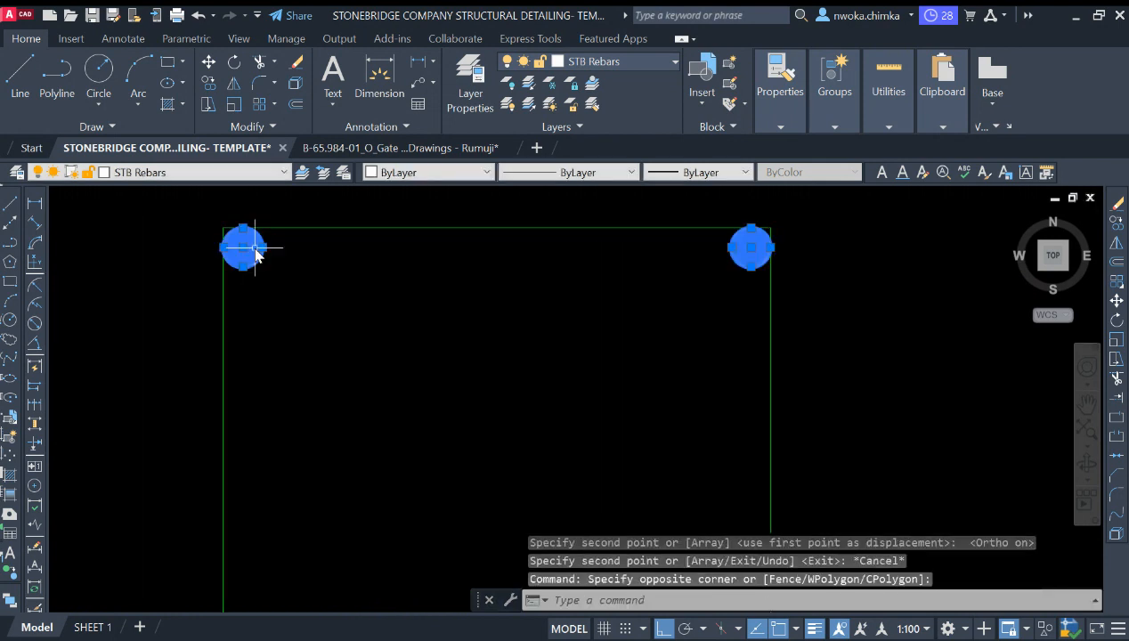
{"action": "key", "text": "Return"}
{"action": "scroll", "coordinate": [393, 254], "scroll_direction": "down", "scroll_amount": 6}
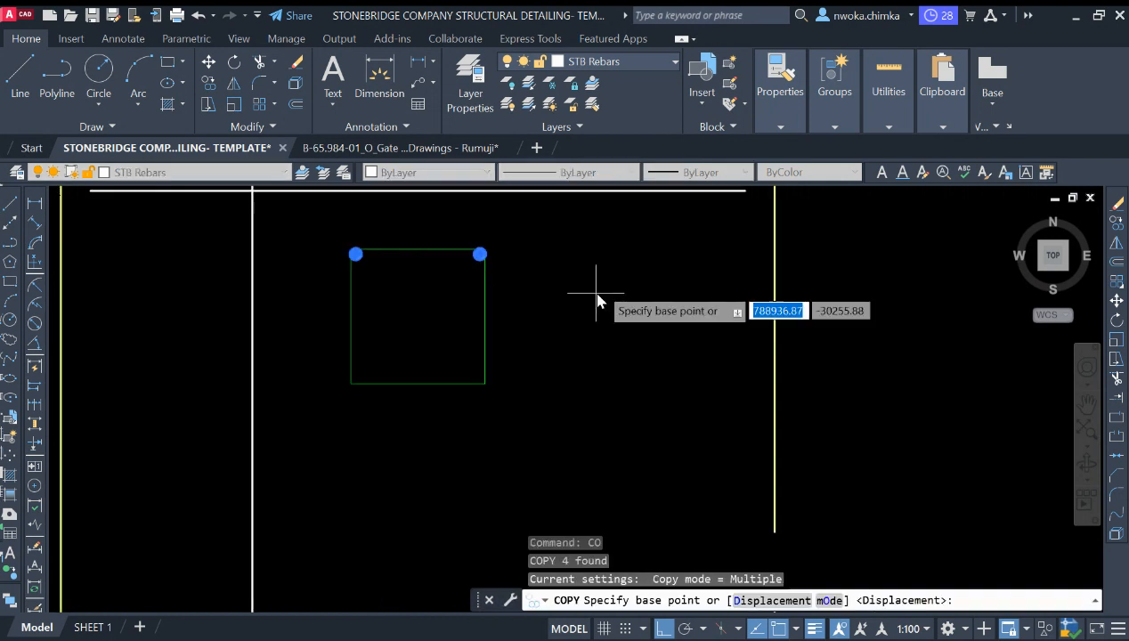
{"action": "scroll", "coordinate": [504, 258], "scroll_direction": "up", "scroll_amount": 4}
{"action": "left_click", "coordinate": [514, 242]}
{"action": "scroll", "coordinate": [539, 374], "scroll_direction": "down", "scroll_amount": 5}
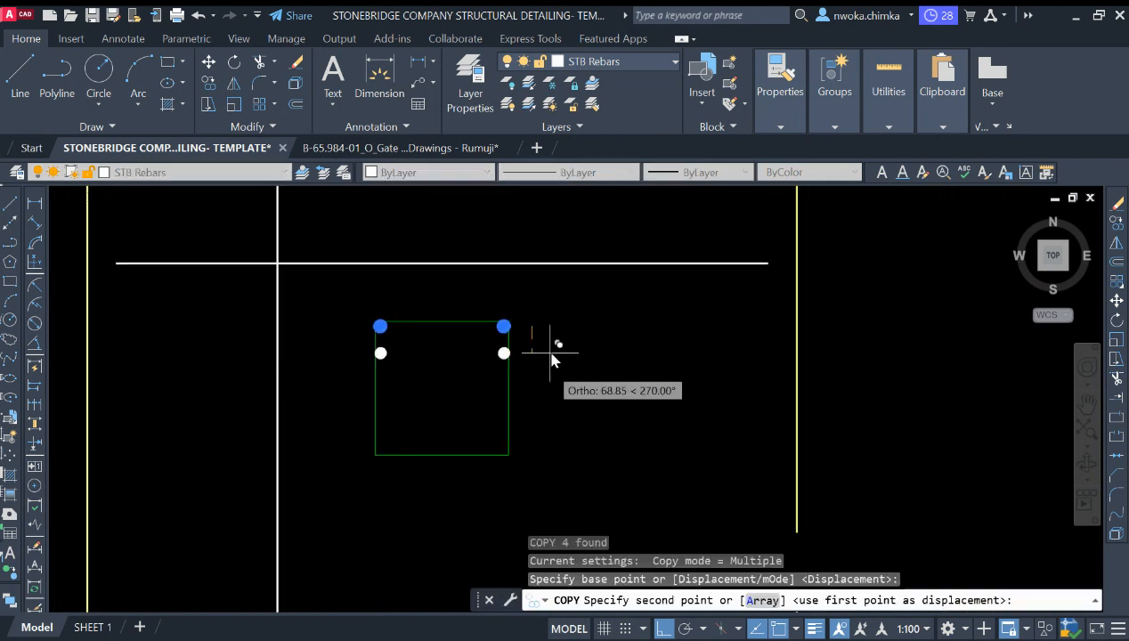
{"action": "scroll", "coordinate": [547, 356], "scroll_direction": "up", "scroll_amount": 3}
{"action": "scroll", "coordinate": [499, 461], "scroll_direction": "up", "scroll_amount": 3}
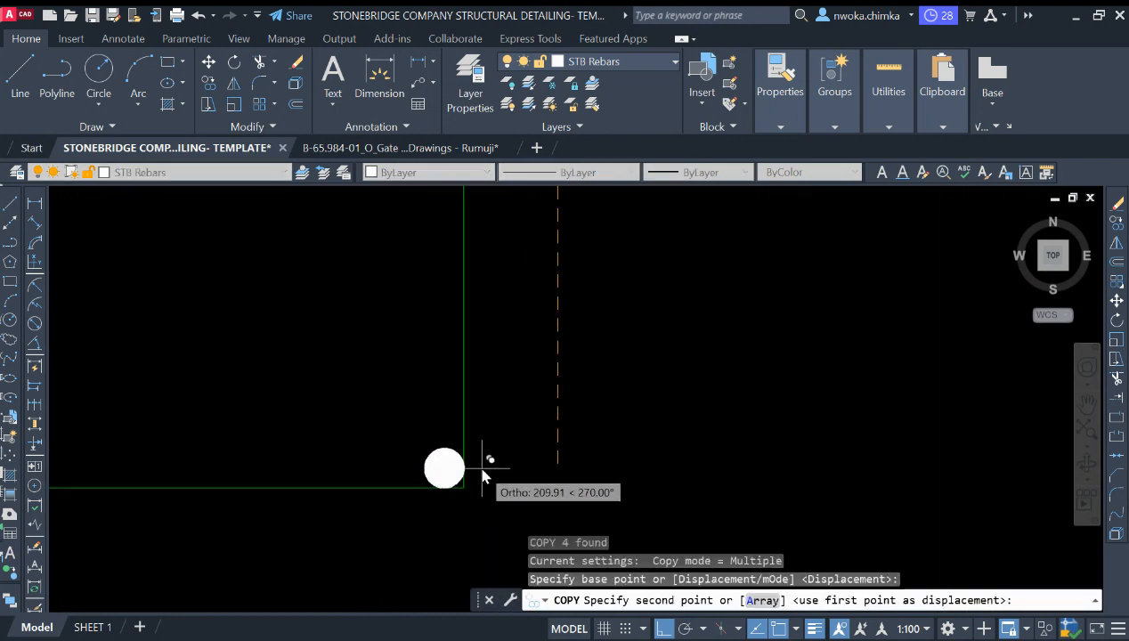
{"action": "scroll", "coordinate": [481, 472], "scroll_direction": "up", "scroll_amount": 2}
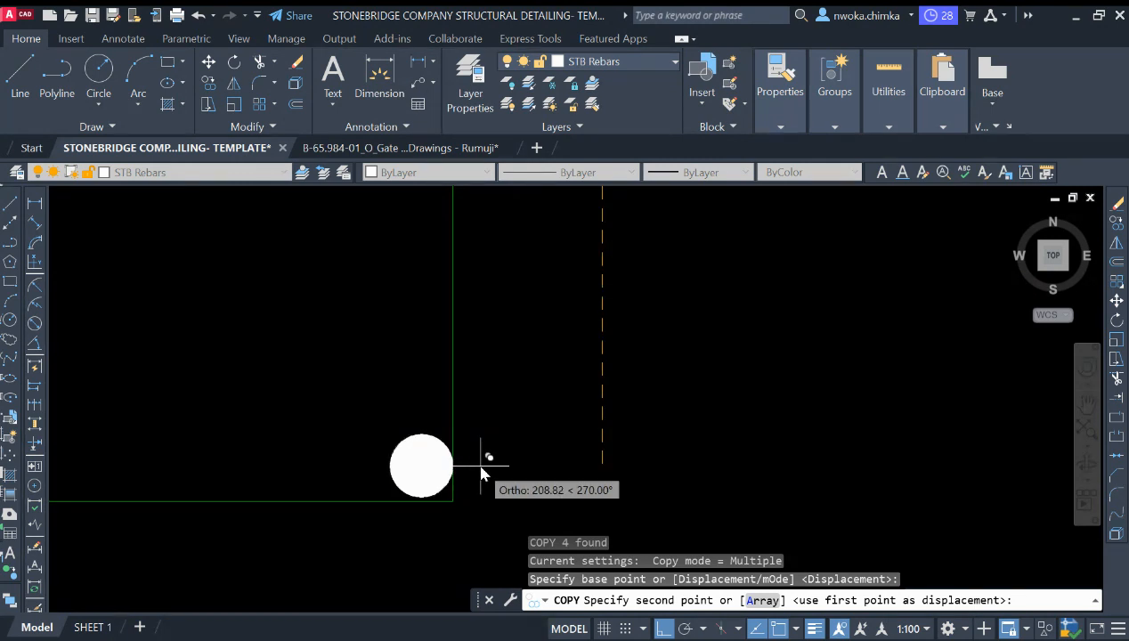
{"action": "left_click", "coordinate": [478, 478]}
{"action": "scroll", "coordinate": [604, 391], "scroll_direction": "down", "scroll_amount": 5}
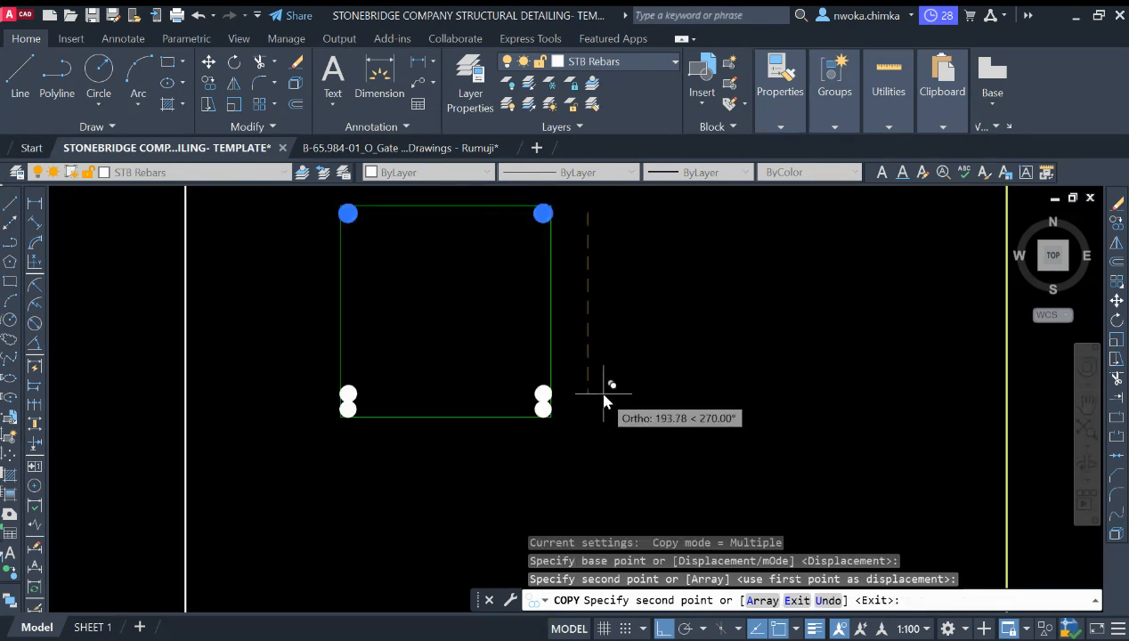
{"action": "key", "text": "Escape"}
{"action": "scroll", "coordinate": [620, 383], "scroll_direction": "down", "scroll_amount": 2}
{"action": "scroll", "coordinate": [614, 374], "scroll_direction": "down", "scroll_amount": 6}
{"action": "scroll", "coordinate": [638, 318], "scroll_direction": "up", "scroll_amount": 4}
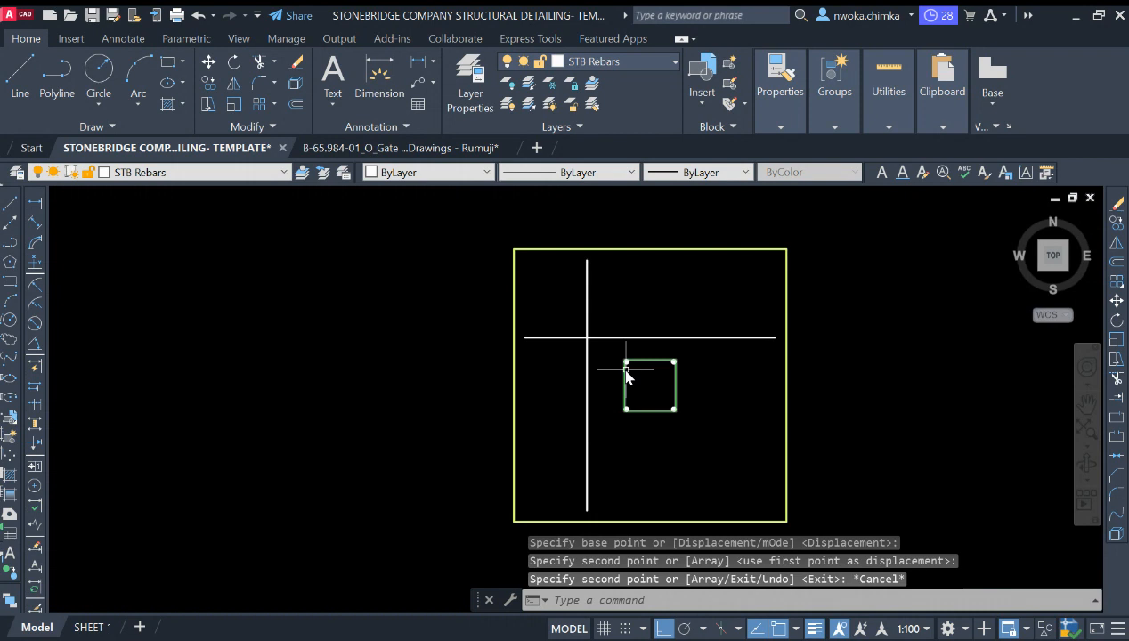
{"action": "scroll", "coordinate": [486, 328], "scroll_direction": "down", "scroll_amount": 2}
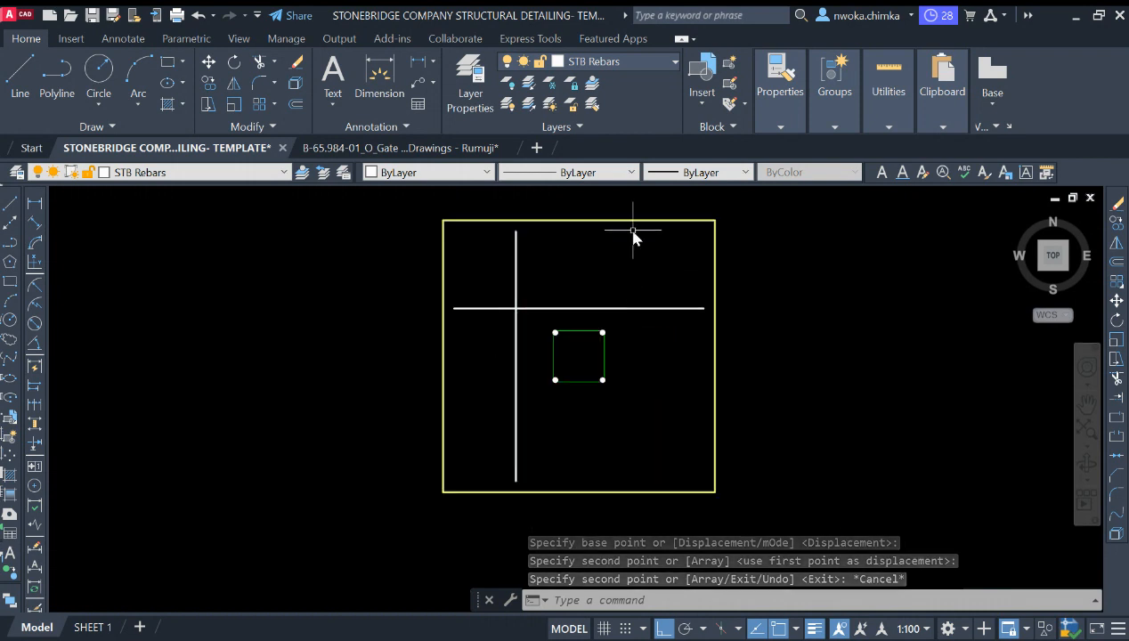
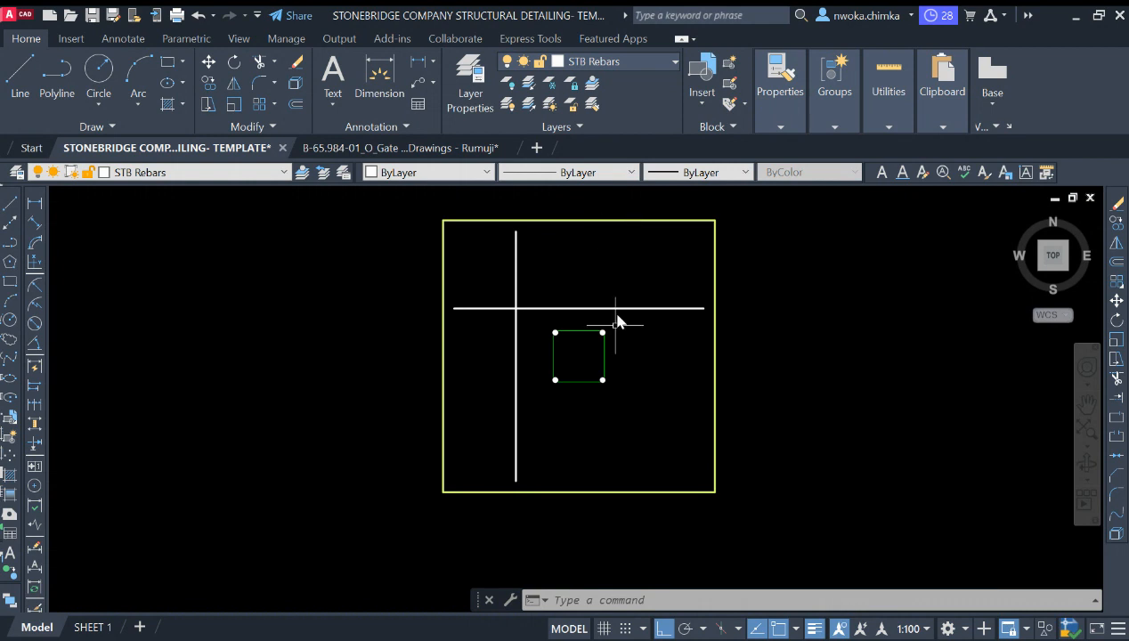
Step: Examine the reference footing plan's rebar and dimension layout next to the new footing detail
{"action": "left_click", "coordinate": [651, 294]}
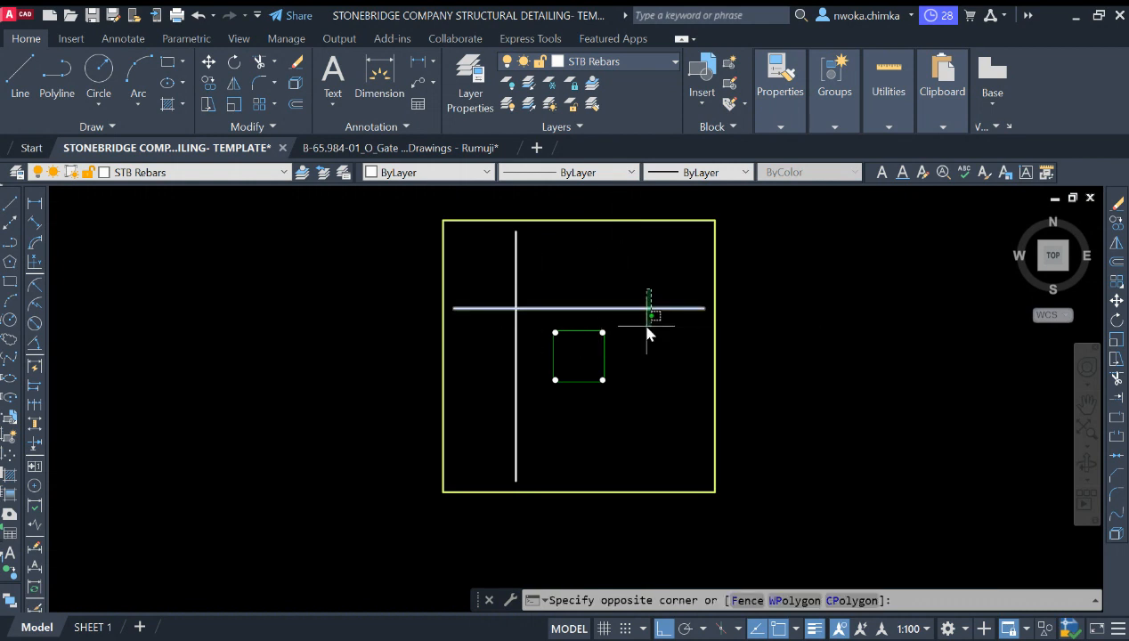
{"action": "left_click", "coordinate": [650, 315]}
{"action": "left_click", "coordinate": [542, 271]}
{"action": "key", "text": "Escape"}
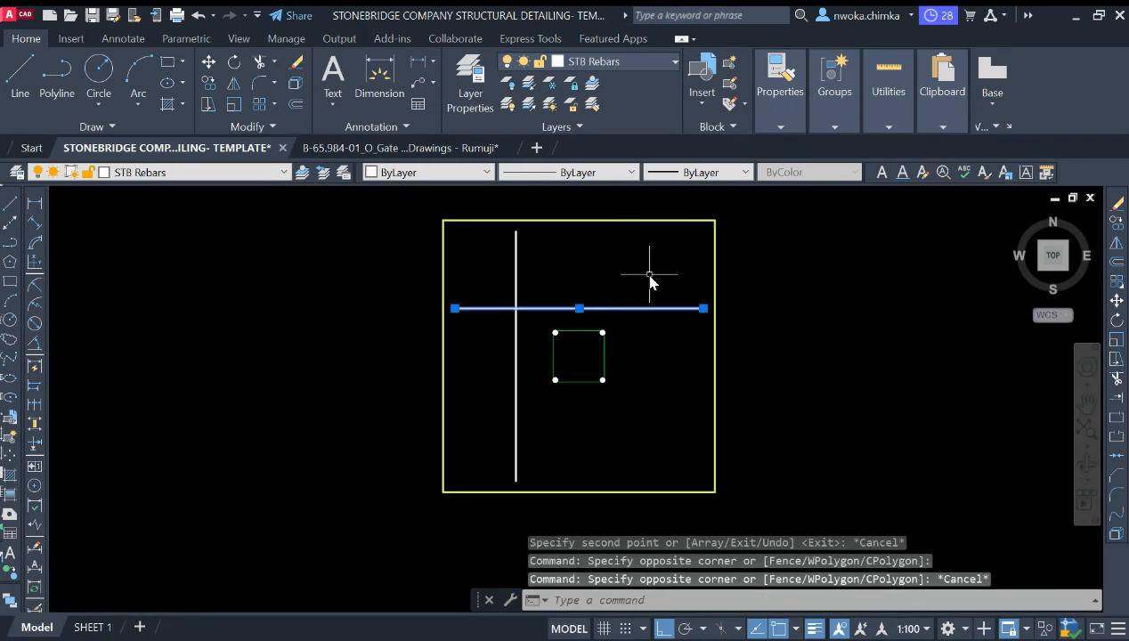
{"action": "scroll", "coordinate": [378, 329], "scroll_direction": "down", "scroll_amount": 6}
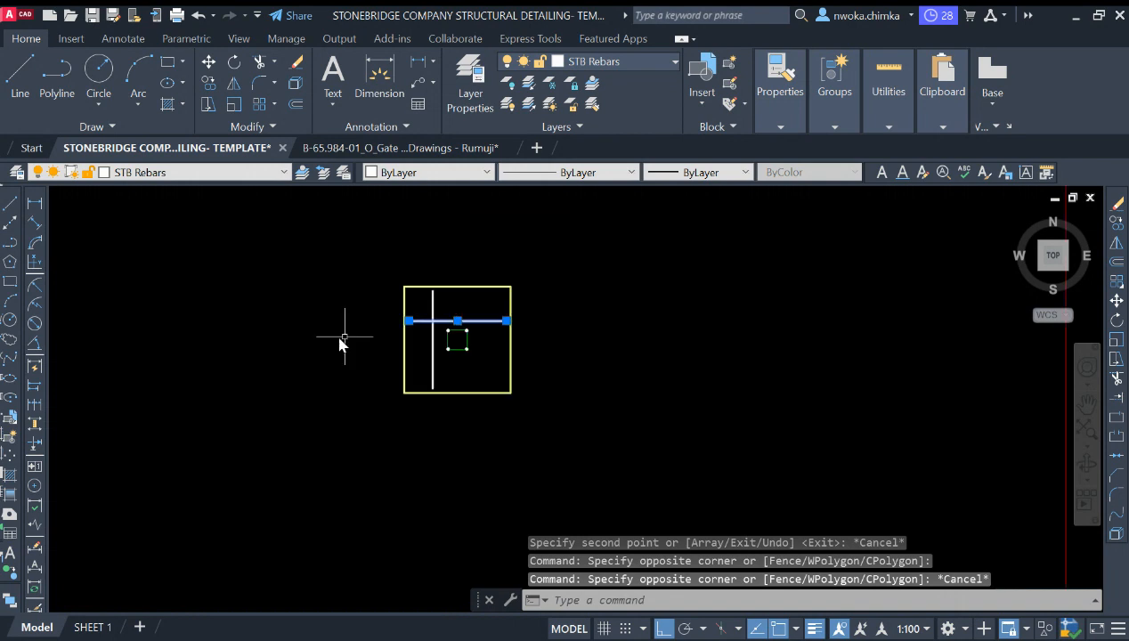
{"action": "key", "text": "Escape"}
{"action": "middle_click_drag", "start_coordinate": [596, 322], "coordinate": [388, 363]}
{"action": "scroll", "coordinate": [388, 363], "scroll_direction": "down", "scroll_amount": 4}
{"action": "middle_click_drag", "start_coordinate": [803, 291], "coordinate": [465, 357]}
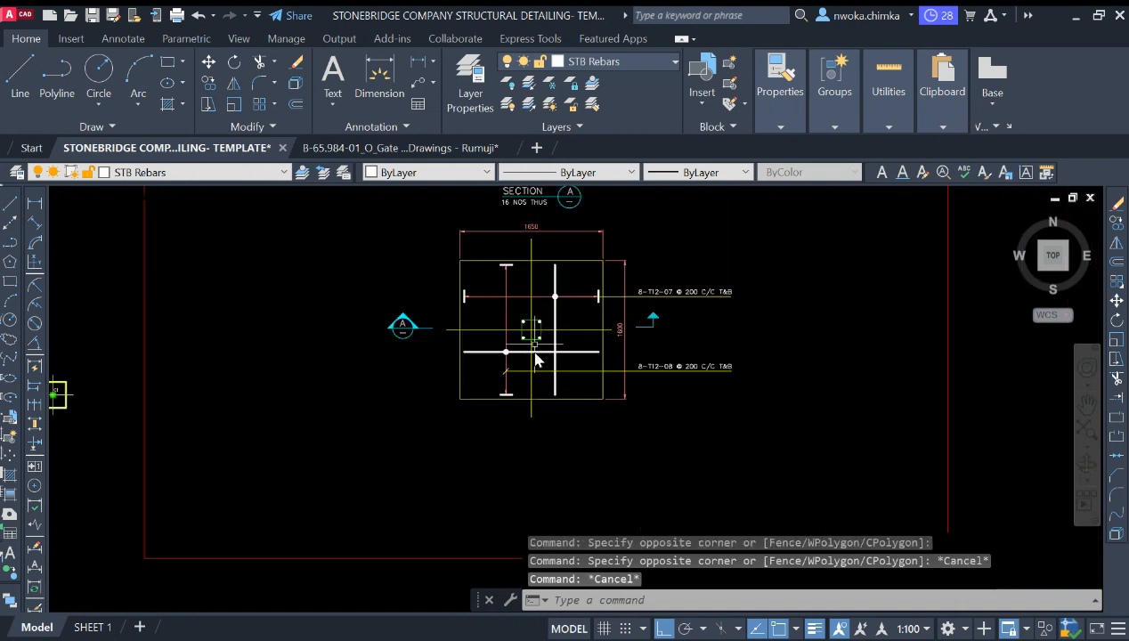
{"action": "scroll", "coordinate": [529, 277], "scroll_direction": "up", "scroll_amount": 5}
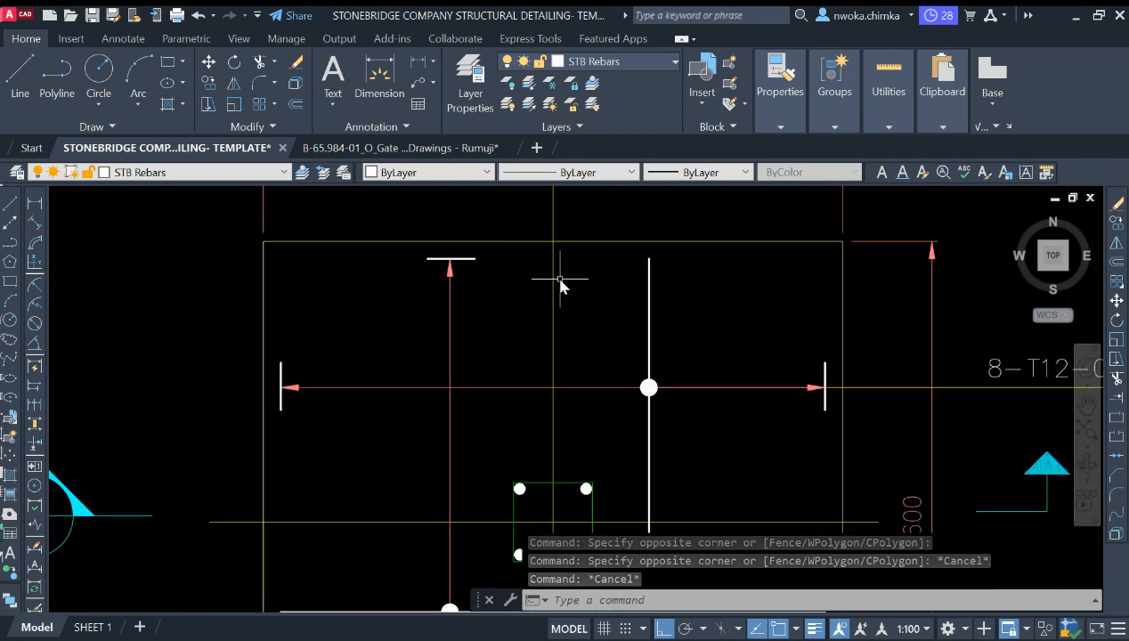
{"action": "left_click", "coordinate": [669, 337]}
{"action": "scroll", "coordinate": [670, 337], "scroll_direction": "down", "scroll_amount": 1}
{"action": "left_click", "coordinate": [573, 346]}
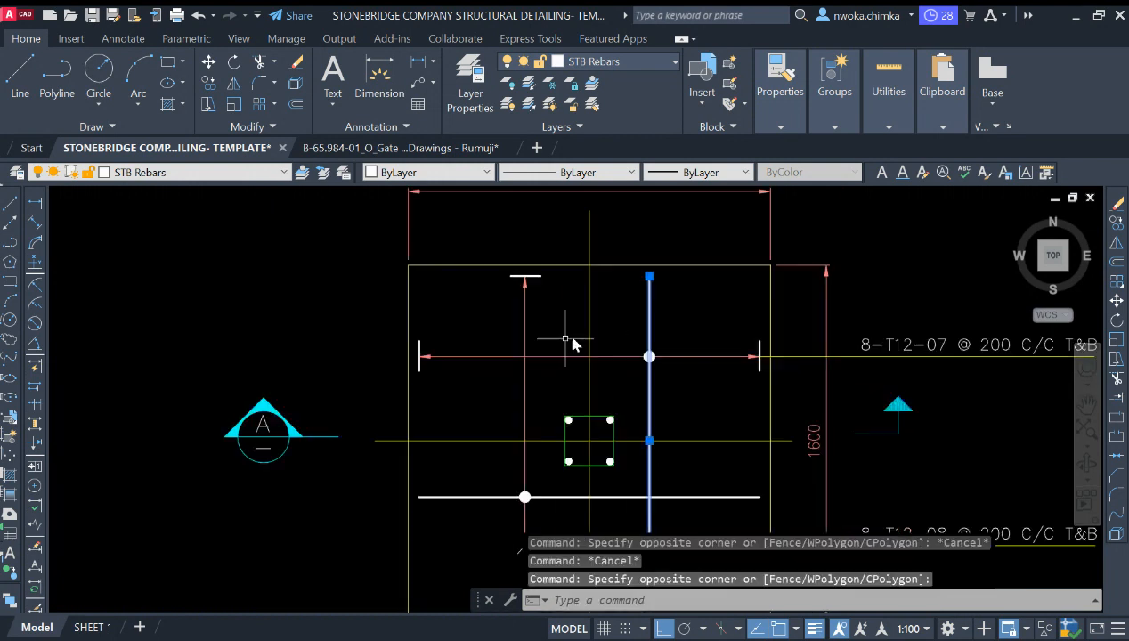
{"action": "scroll", "coordinate": [710, 309], "scroll_direction": "down", "scroll_amount": 2}
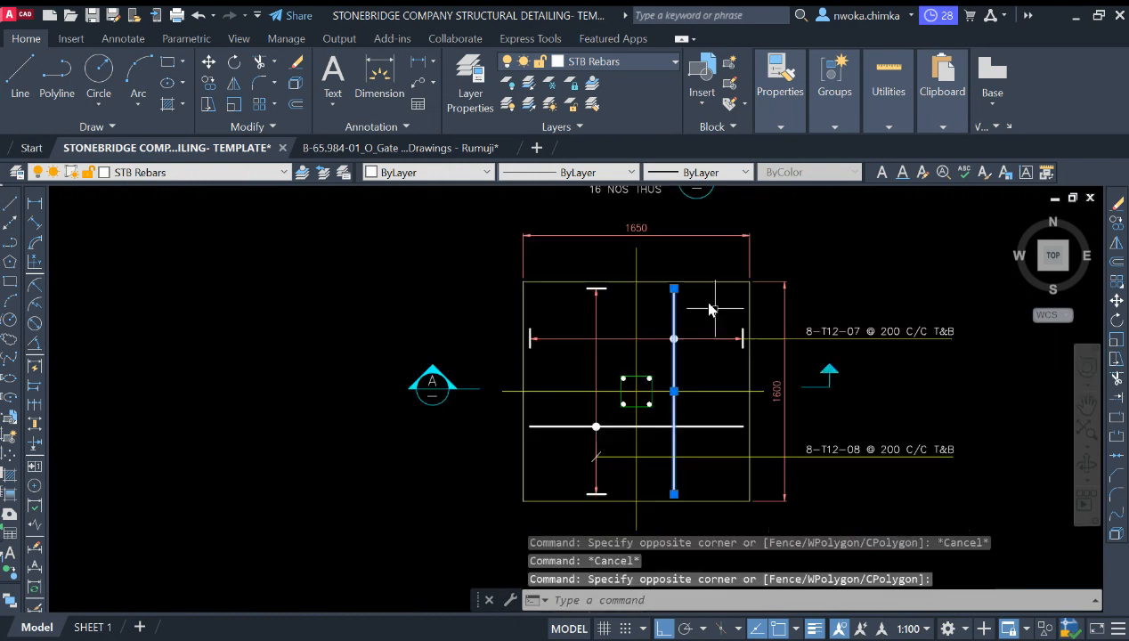
{"action": "key", "text": "Escape"}
{"action": "scroll", "coordinate": [913, 336], "scroll_direction": "down", "scroll_amount": 5}
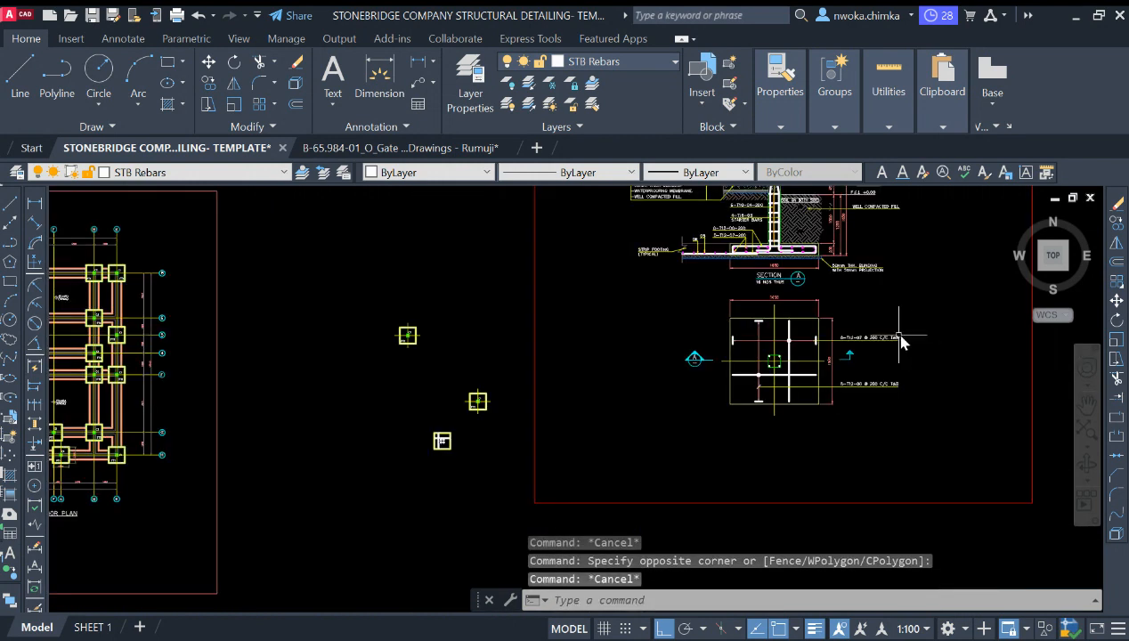
{"action": "scroll", "coordinate": [499, 419], "scroll_direction": "up", "scroll_amount": 8}
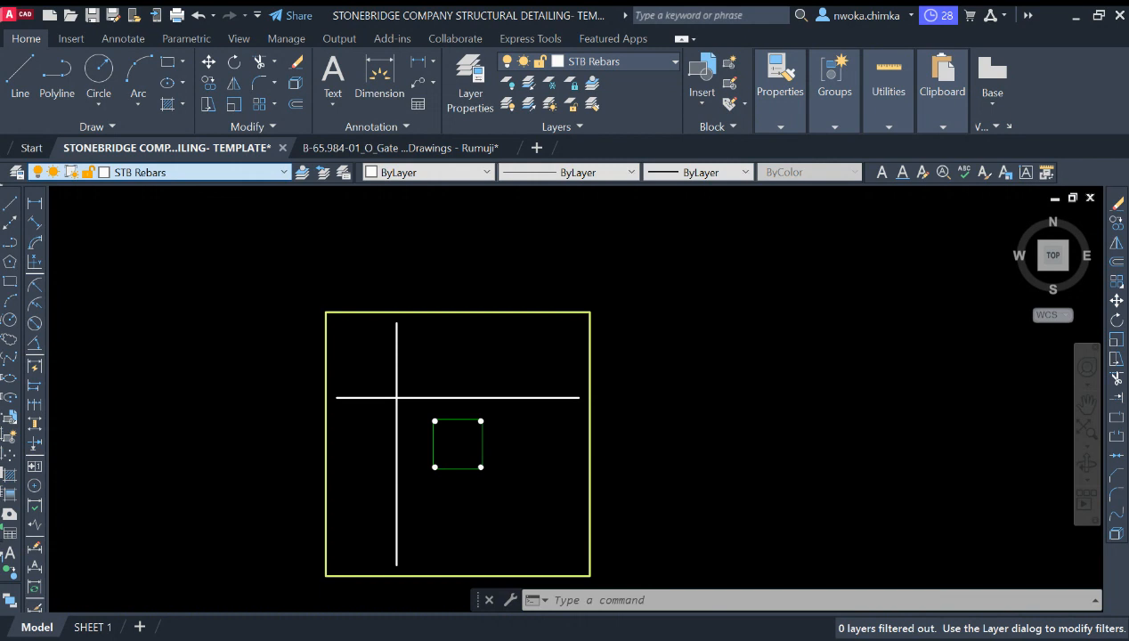
Step: Make STB Dimensions the current layer
{"action": "left_click", "coordinate": [158, 208]}
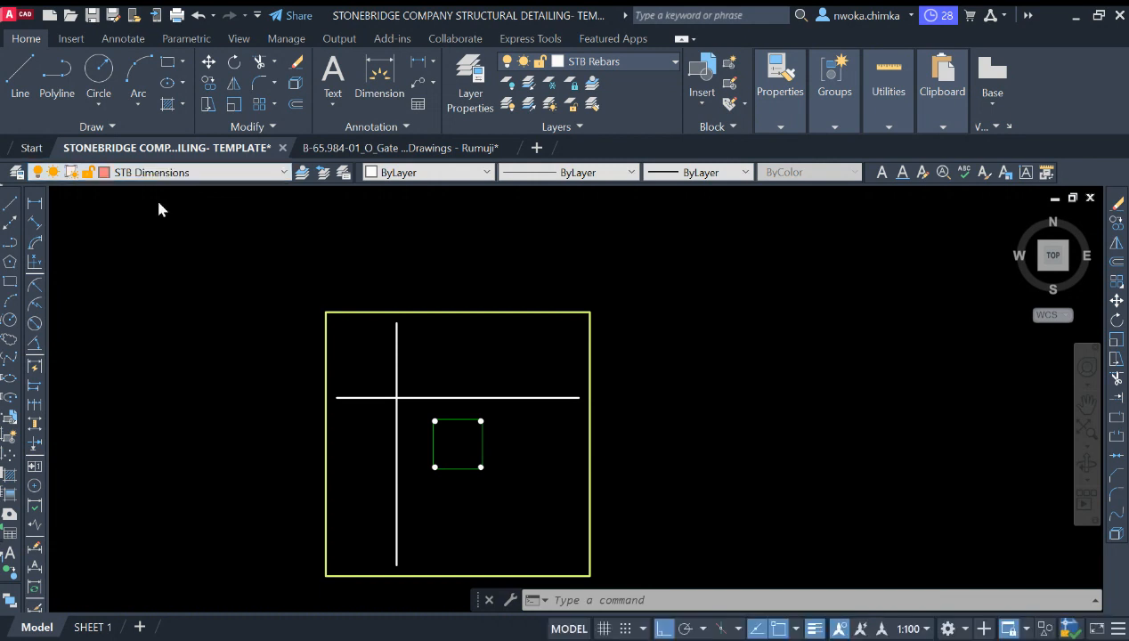
{"action": "left_click", "coordinate": [11, 206]}
{"action": "left_click", "coordinate": [550, 310]}
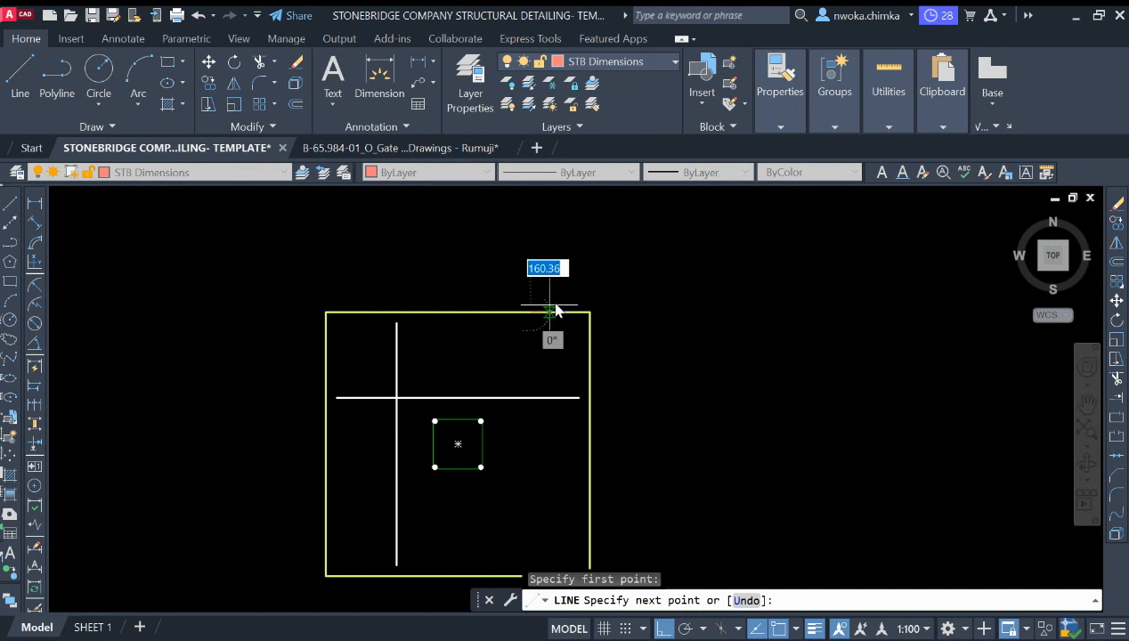
{"action": "key", "text": "Escape"}
Step: Draw a vertical quick leader with its arrowhead at the footing's top edge, right of the column
{"action": "scroll", "coordinate": [574, 319], "scroll_direction": "down", "scroll_amount": 2}
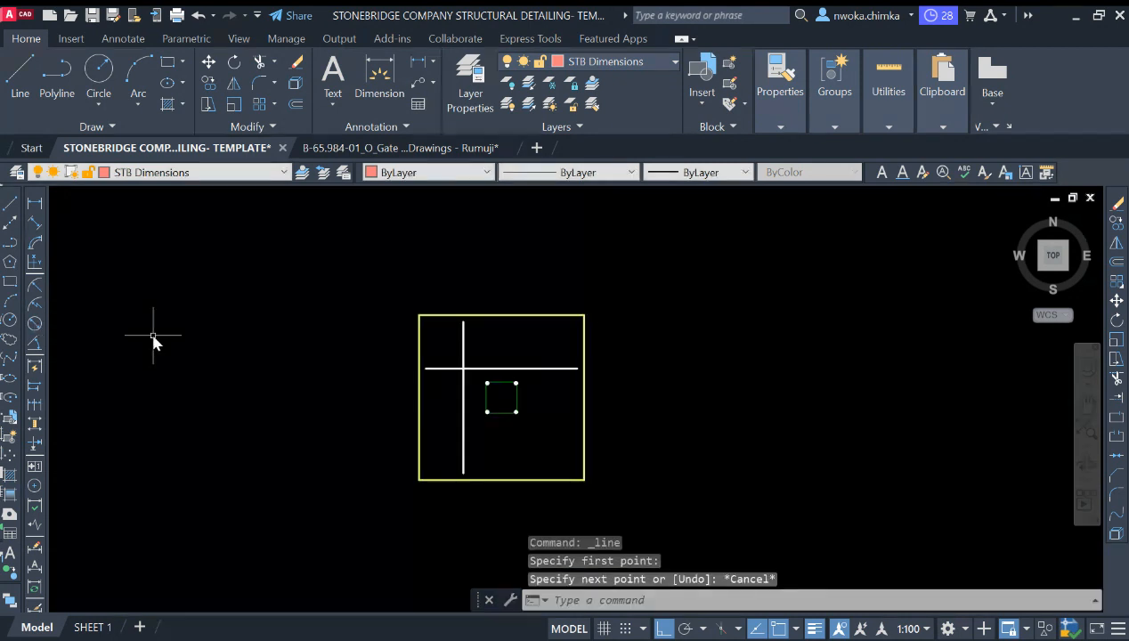
{"action": "type", "text": "q"}
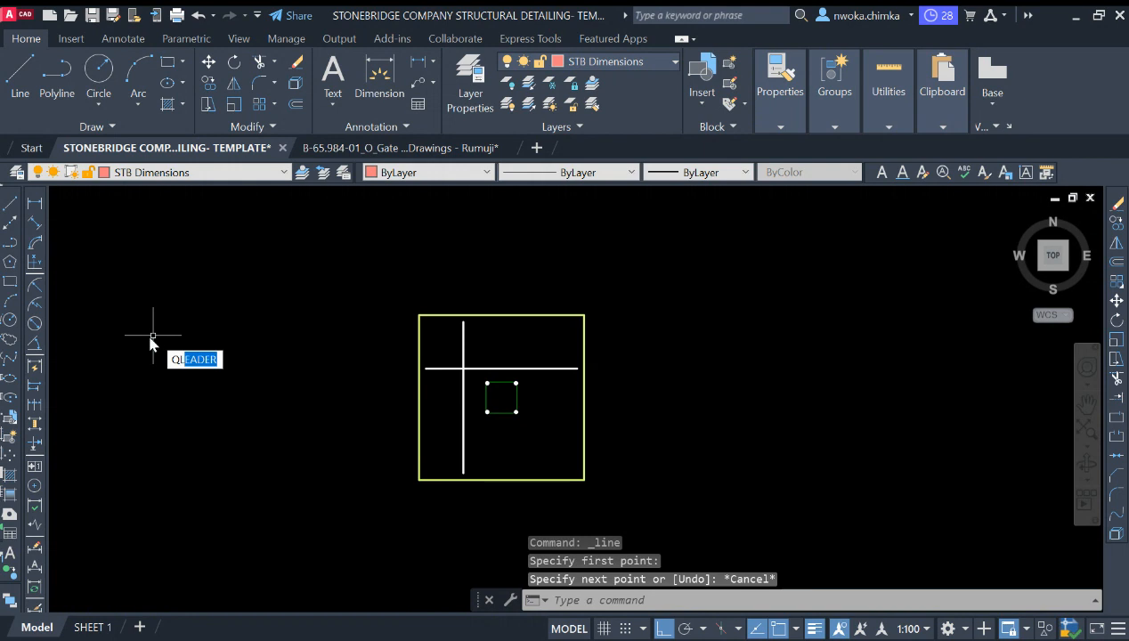
{"action": "type", "text": "l"}
{"action": "key", "text": "Return"}
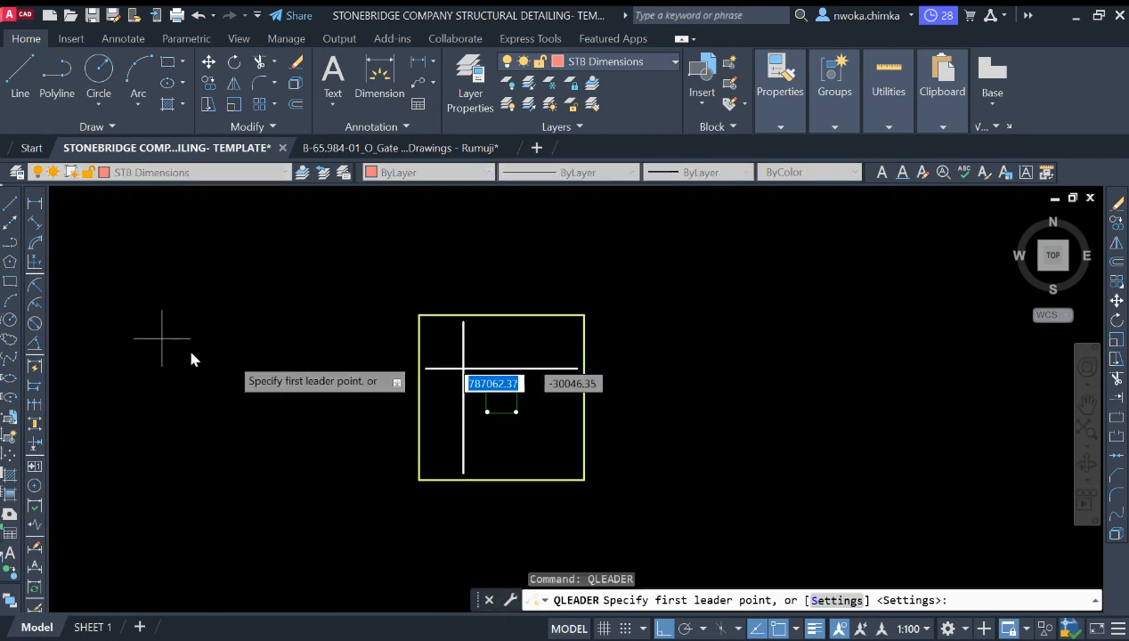
{"action": "left_click", "coordinate": [547, 317]}
{"action": "scroll", "coordinate": [547, 467], "scroll_direction": "up", "scroll_amount": 2}
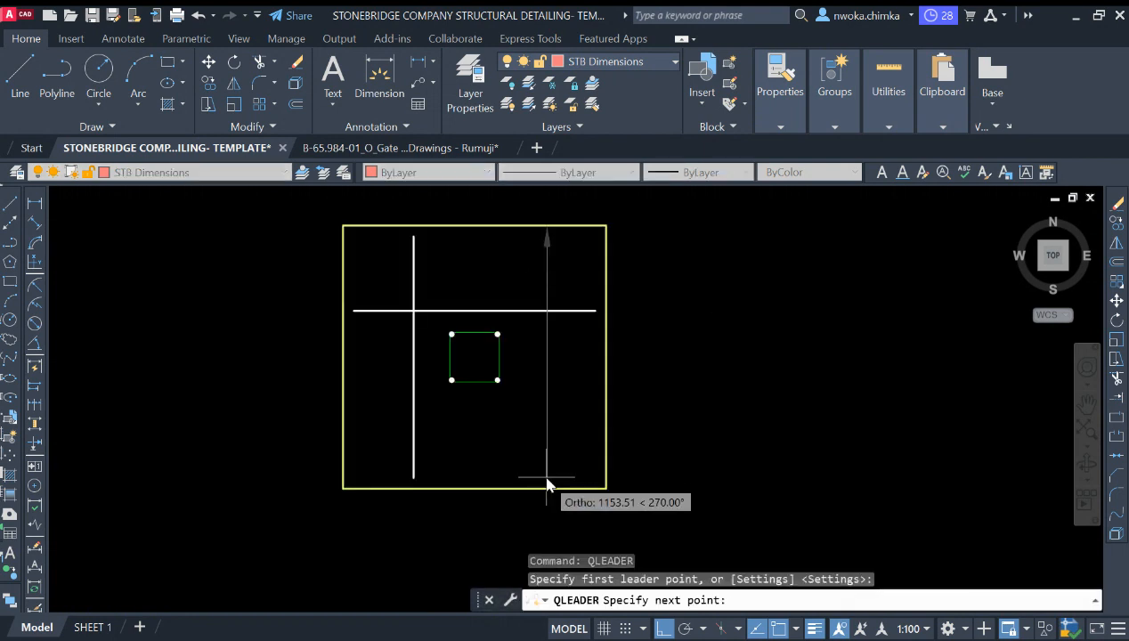
{"action": "key", "text": "Escape"}
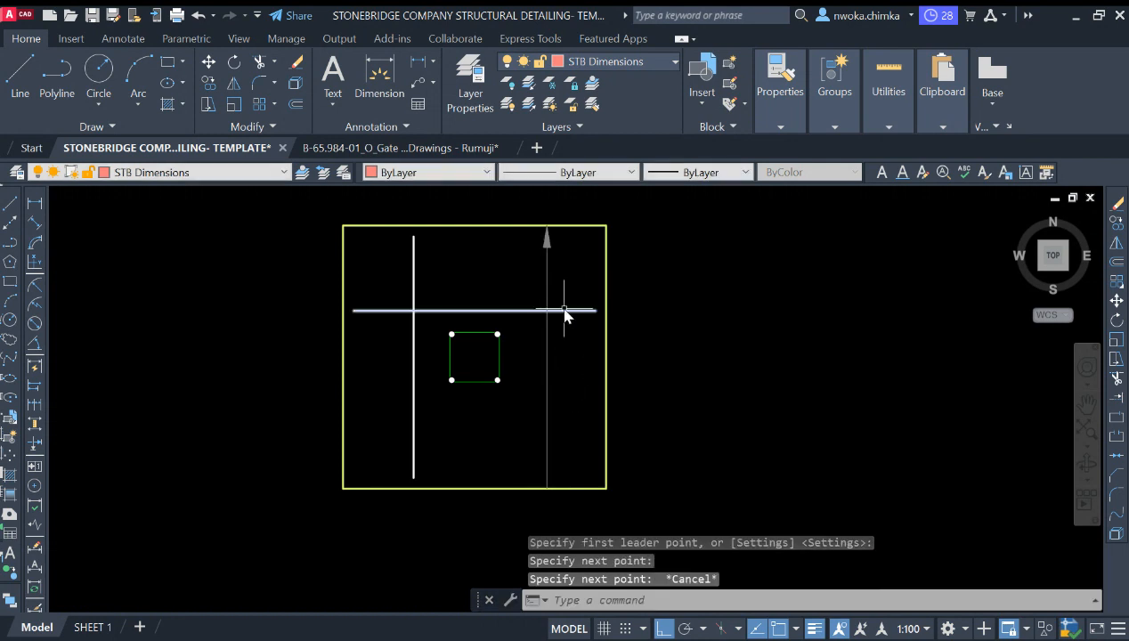
Step: Add a second quick leader on the same vertical line with its arrowhead at the footing's bottom edge
{"action": "key", "text": "Return"}
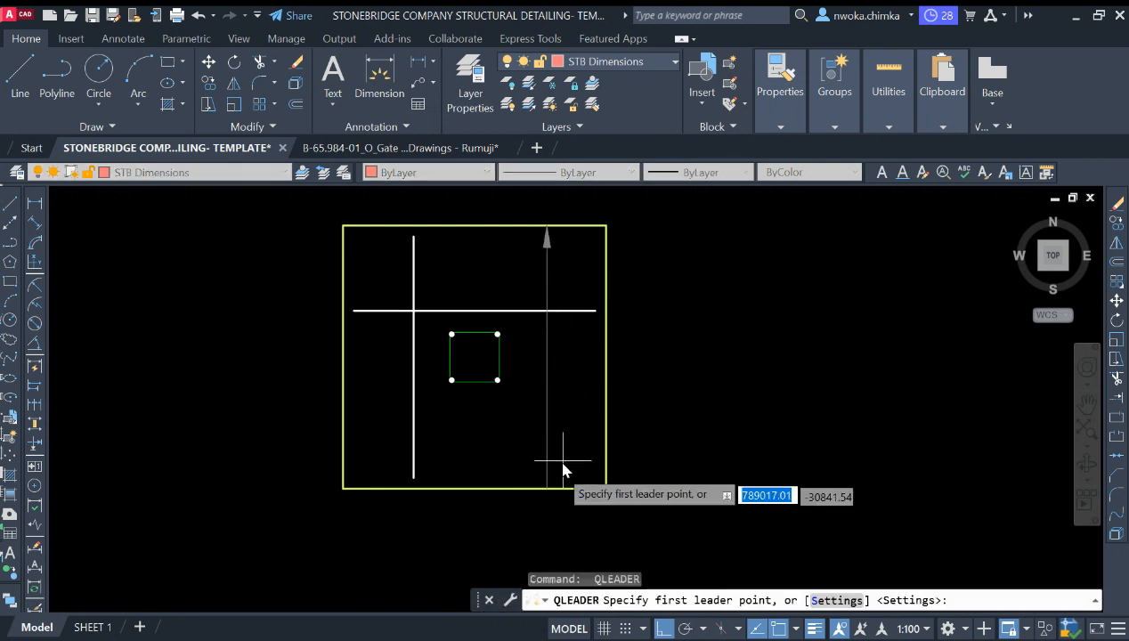
{"action": "key", "text": "Escape"}
{"action": "key", "text": "Return"}
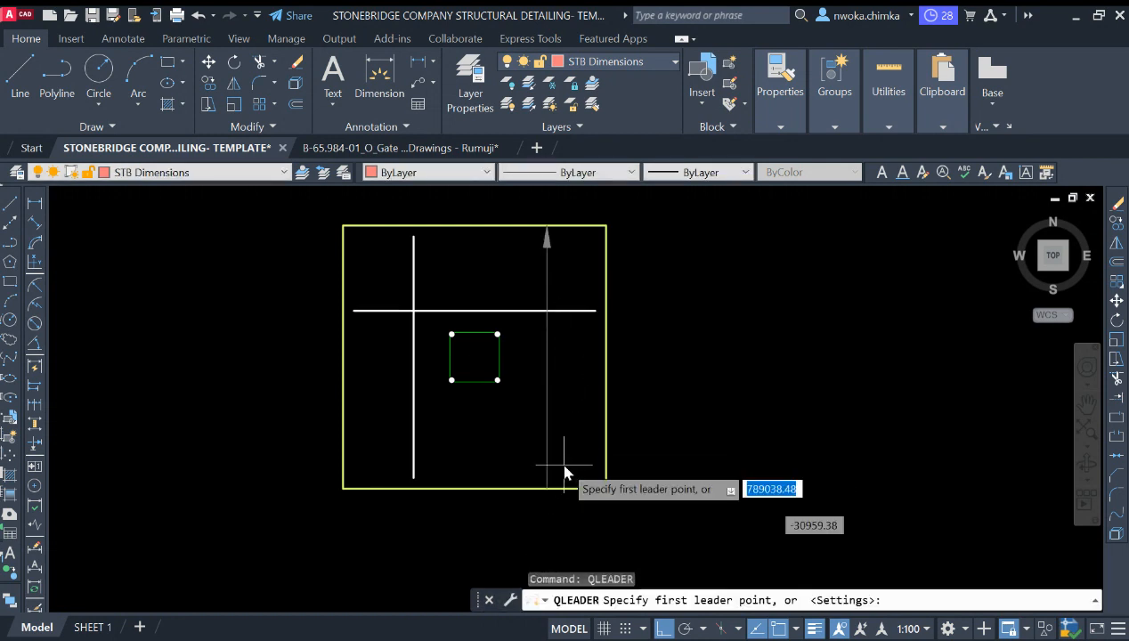
{"action": "left_click", "coordinate": [547, 488]}
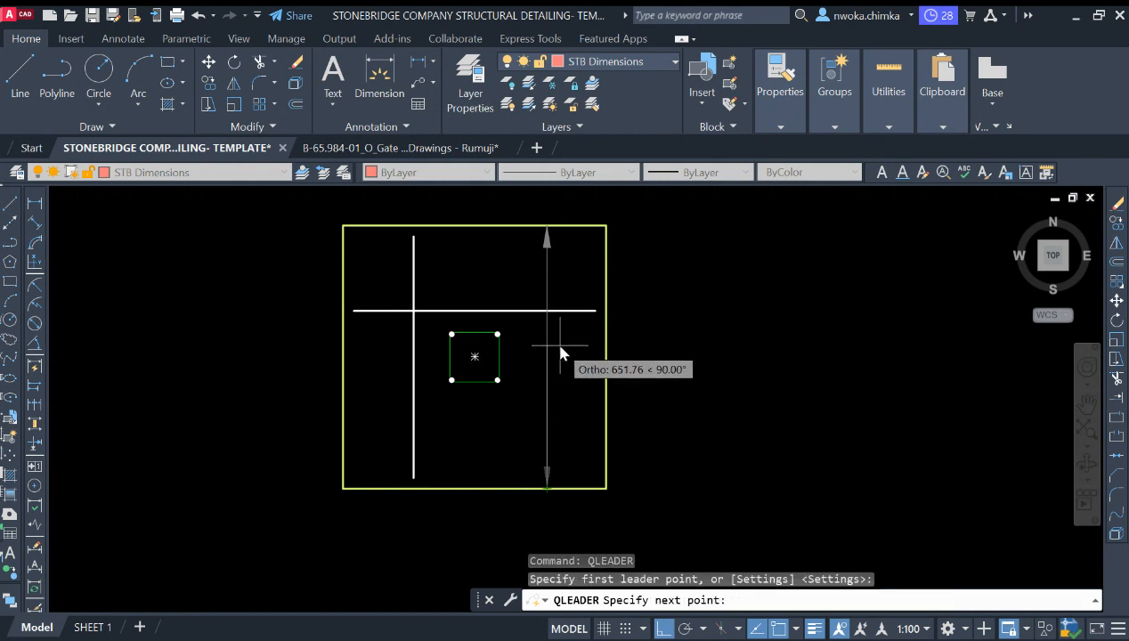
{"action": "key", "text": "Escape"}
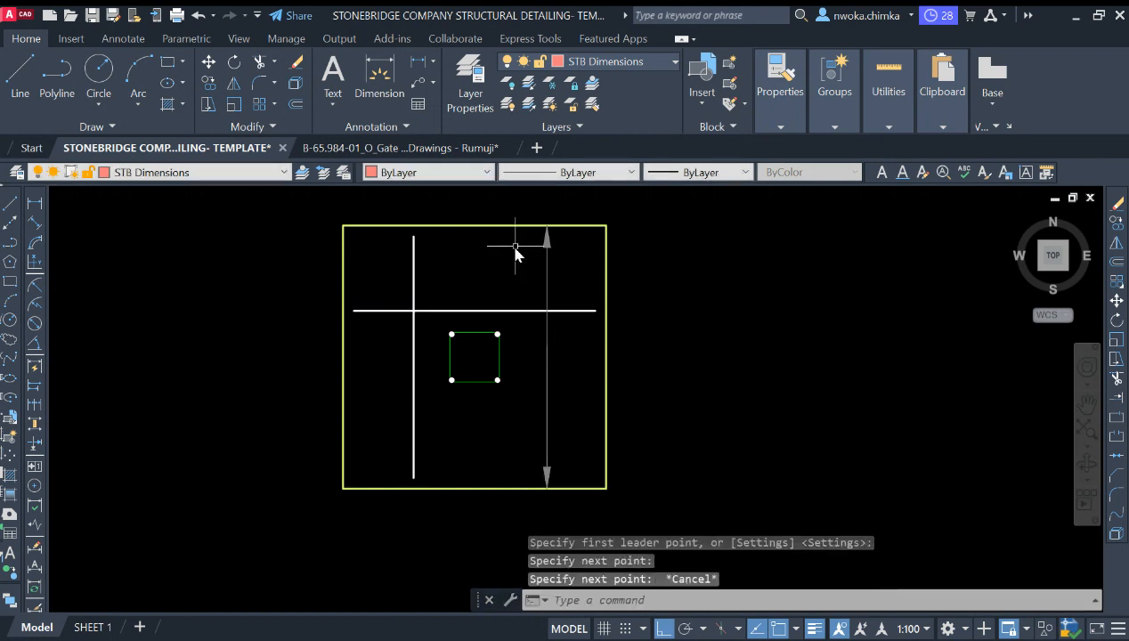
{"action": "scroll", "coordinate": [525, 240], "scroll_direction": "up", "scroll_amount": 4}
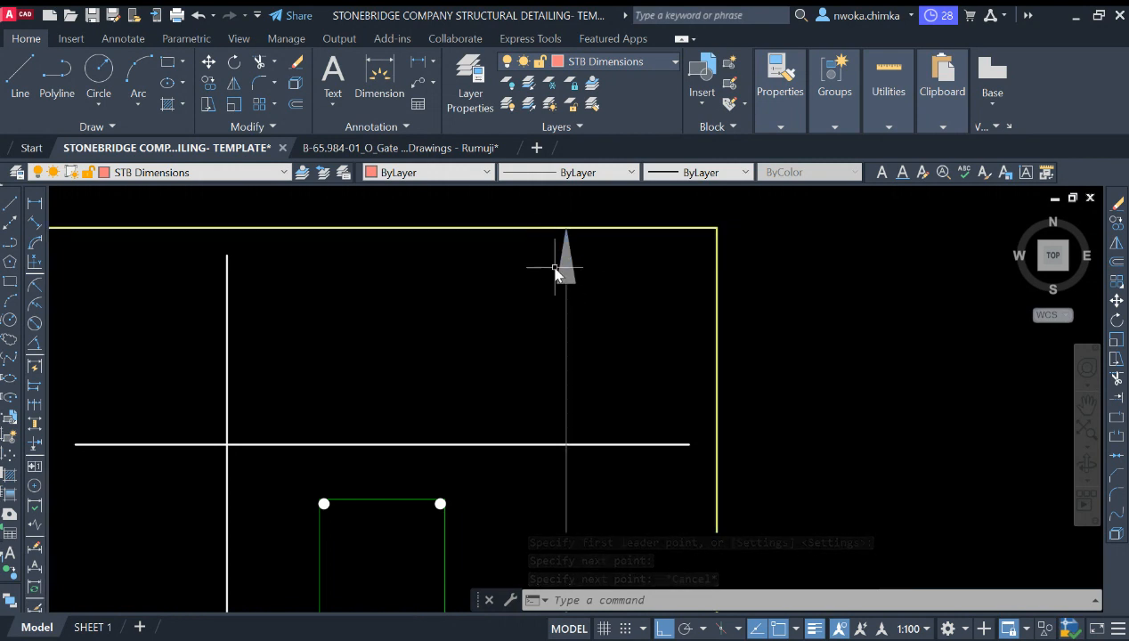
{"action": "scroll", "coordinate": [570, 233], "scroll_direction": "up", "scroll_amount": 2}
{"action": "left_click", "coordinate": [571, 233]}
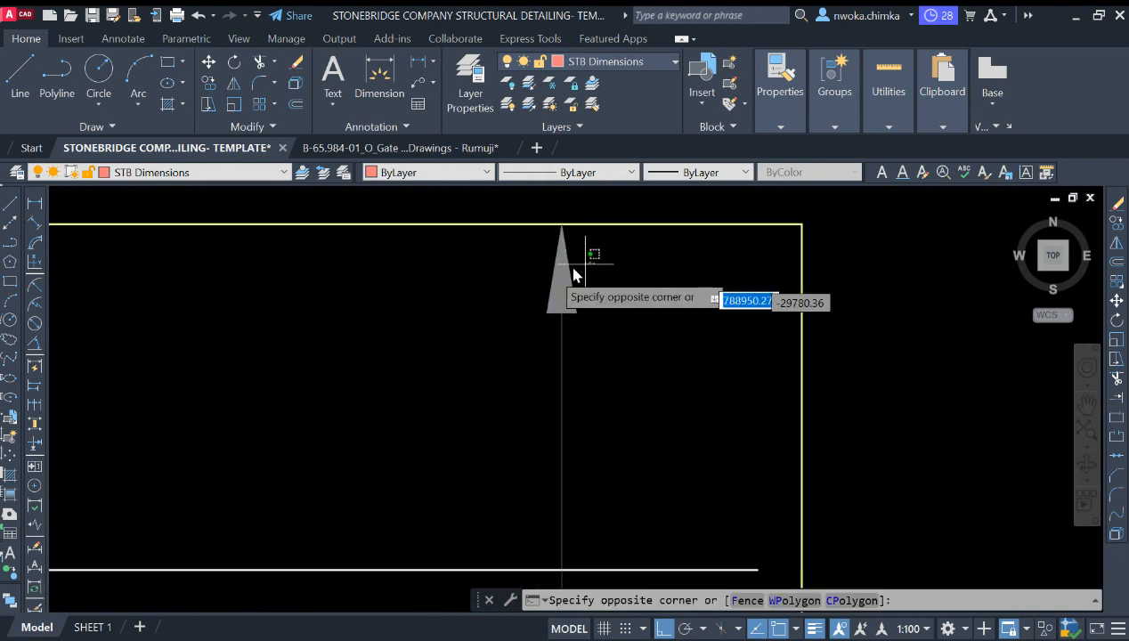
{"action": "left_click", "coordinate": [529, 283]}
{"action": "scroll", "coordinate": [458, 265], "scroll_direction": "down", "scroll_amount": 4}
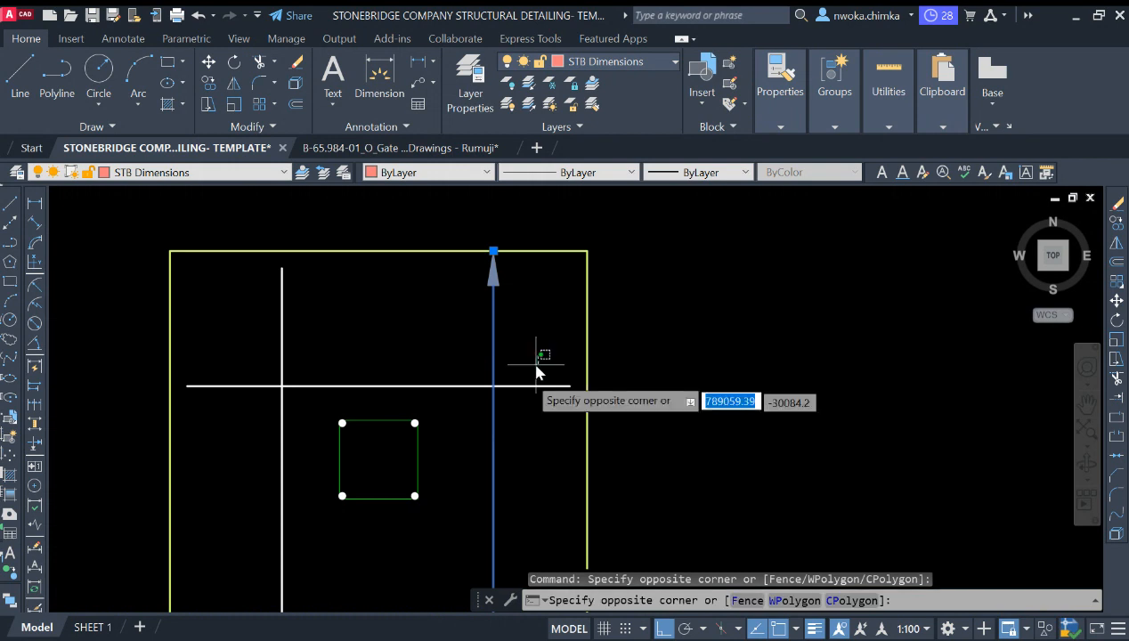
{"action": "key", "text": "Escape"}
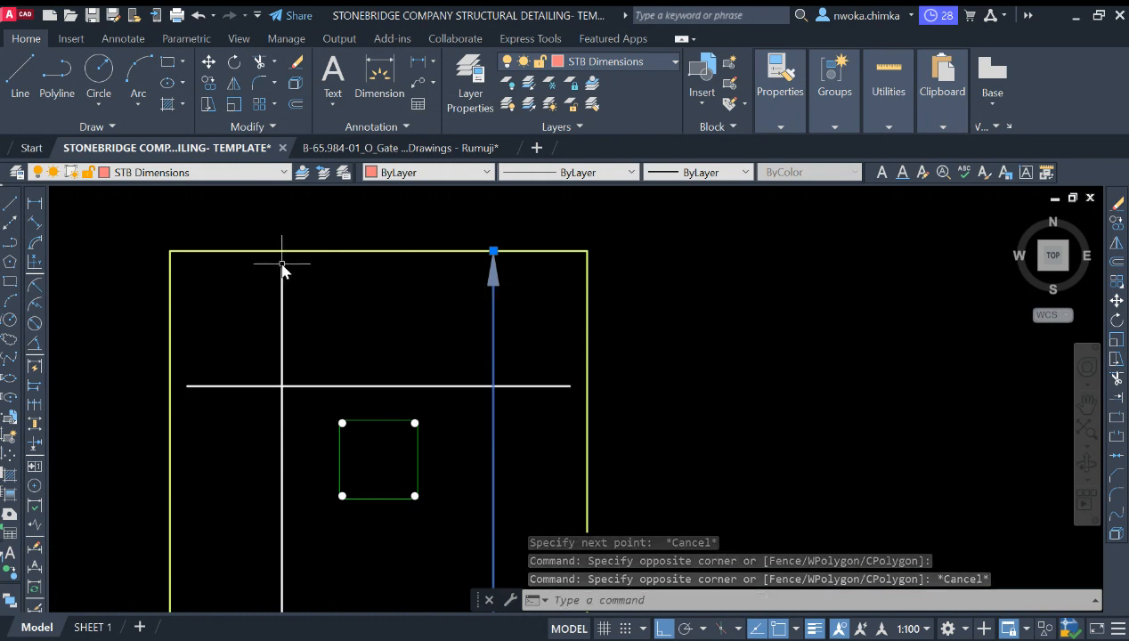
Step: Draw a horizontal guide line from the top end of the left vertical rebar across past the leader
{"action": "scroll", "coordinate": [282, 263], "scroll_direction": "down", "scroll_amount": 2}
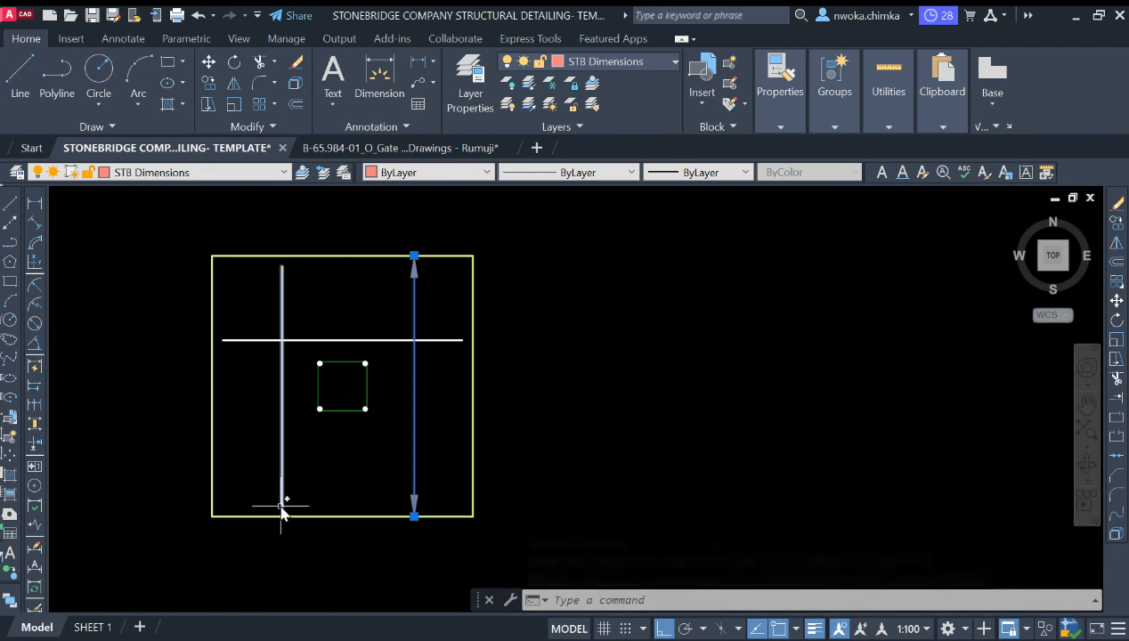
{"action": "left_click", "coordinate": [310, 408]}
{"action": "key", "text": "Escape"}
{"action": "key", "text": "Escape"}
{"action": "type", "text": "l"}
{"action": "key", "text": "Return"}
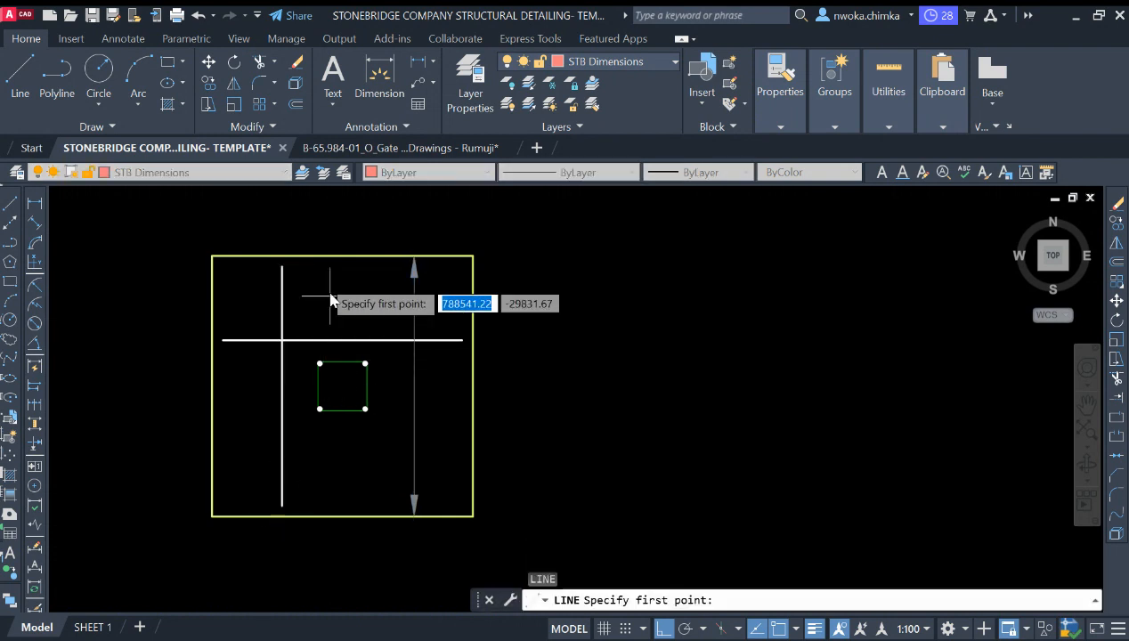
{"action": "scroll", "coordinate": [320, 294], "scroll_direction": "up", "scroll_amount": 4}
{"action": "left_click", "coordinate": [330, 301]}
{"action": "scroll", "coordinate": [294, 303], "scroll_direction": "down", "scroll_amount": 2}
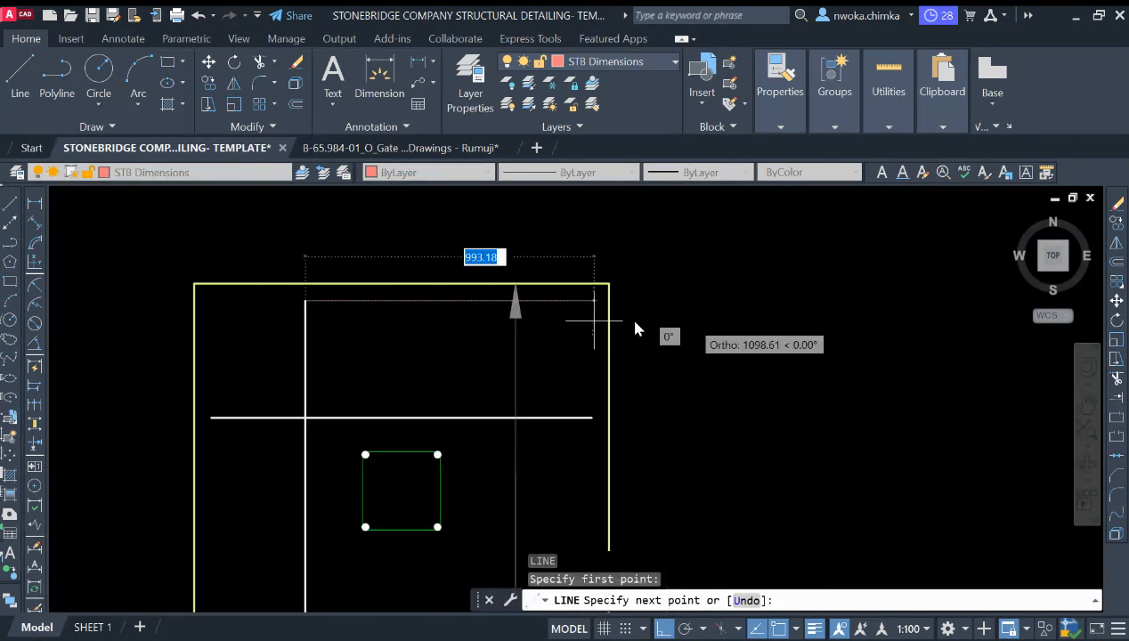
{"action": "left_click", "coordinate": [734, 330]}
{"action": "key", "text": "Escape"}
Step: Stretch the top leader's arrow tip down onto the upper guide line
{"action": "scroll", "coordinate": [523, 300], "scroll_direction": "up", "scroll_amount": 2}
{"action": "scroll", "coordinate": [523, 300], "scroll_direction": "up", "scroll_amount": 2}
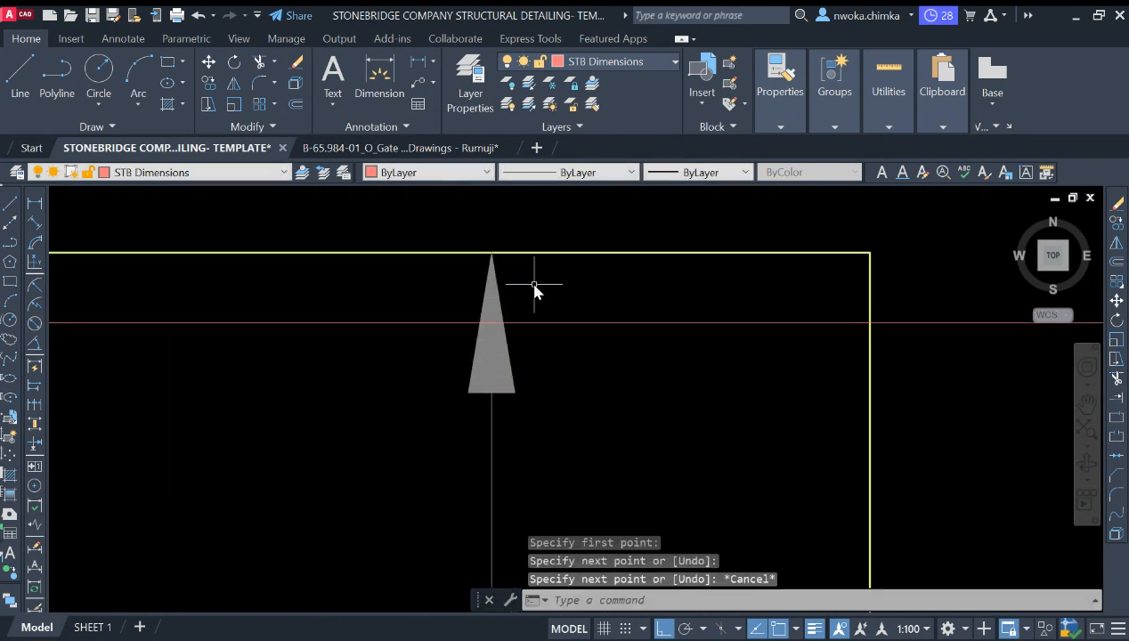
{"action": "left_click", "coordinate": [539, 285]}
{"action": "left_click", "coordinate": [488, 262]}
{"action": "left_click", "coordinate": [491, 252]}
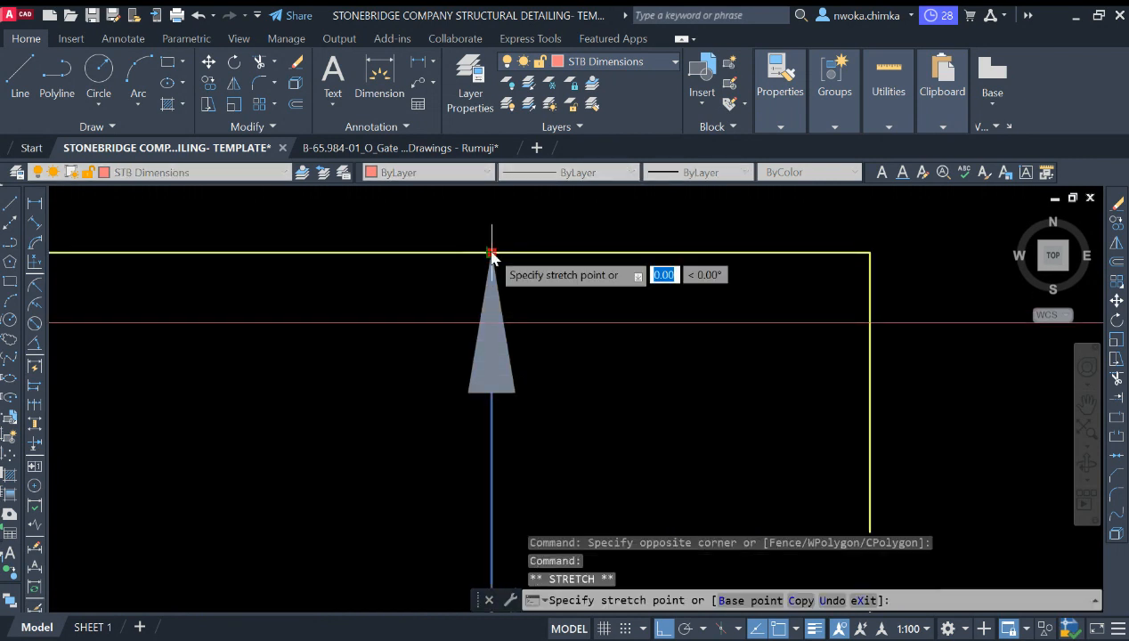
{"action": "left_click", "coordinate": [491, 323]}
{"action": "scroll", "coordinate": [544, 282], "scroll_direction": "down", "scroll_amount": 4}
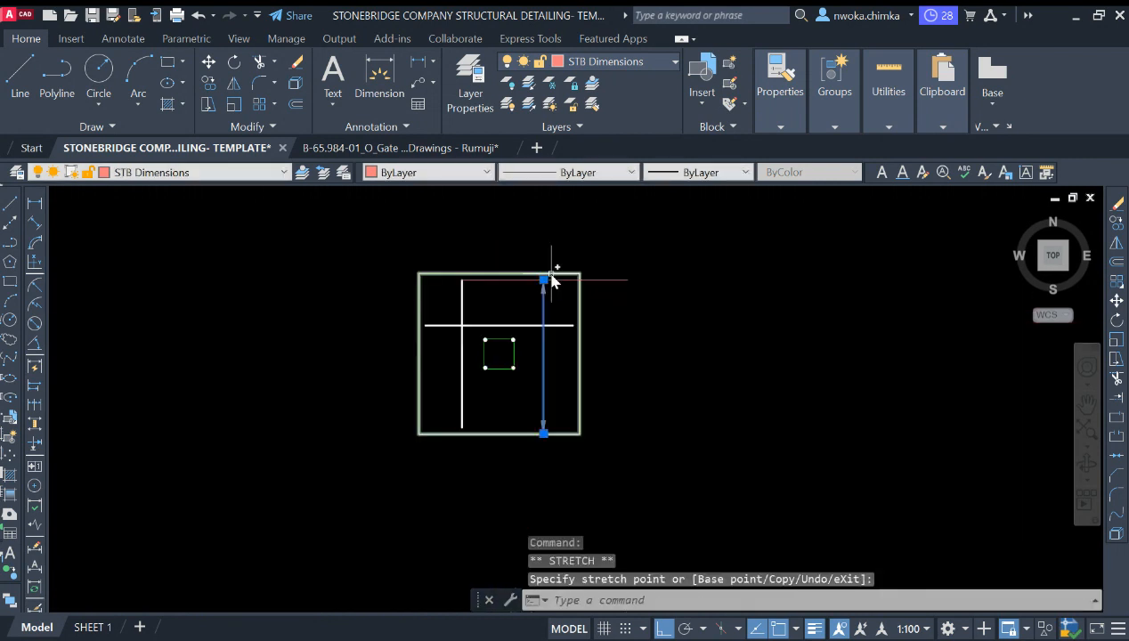
{"action": "key", "text": "Escape"}
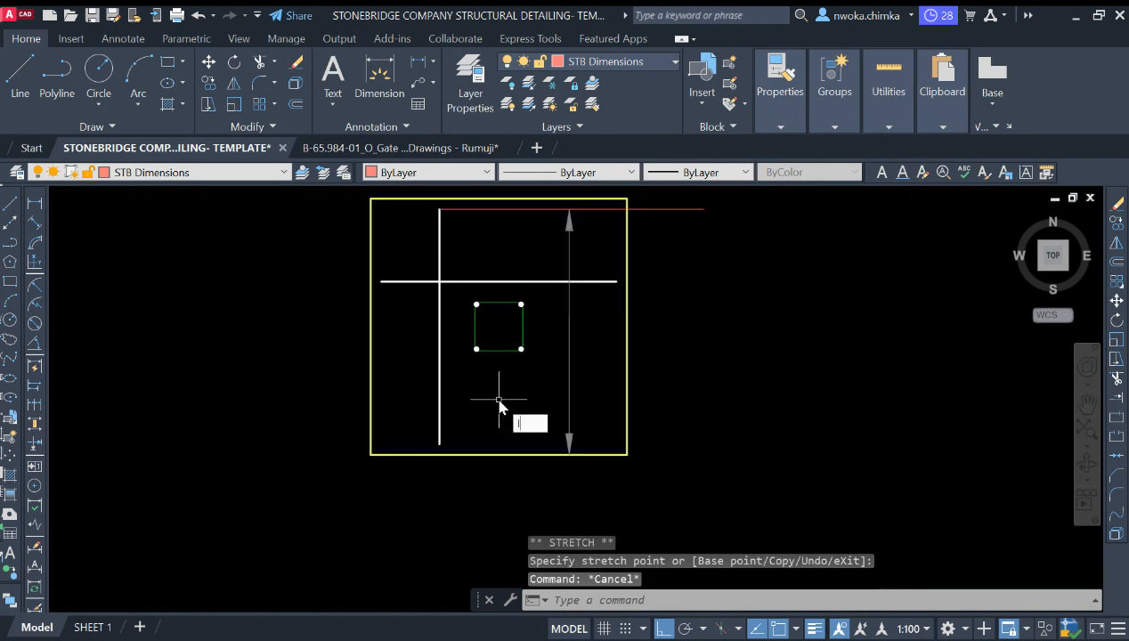
Step: Draw a horizontal guide line from the bottom end of the left vertical rebar across past the leader
{"action": "key", "text": "l"}
{"action": "key", "text": "Return"}
{"action": "scroll", "coordinate": [441, 440], "scroll_direction": "up", "scroll_amount": 2}
{"action": "left_click", "coordinate": [432, 422]}
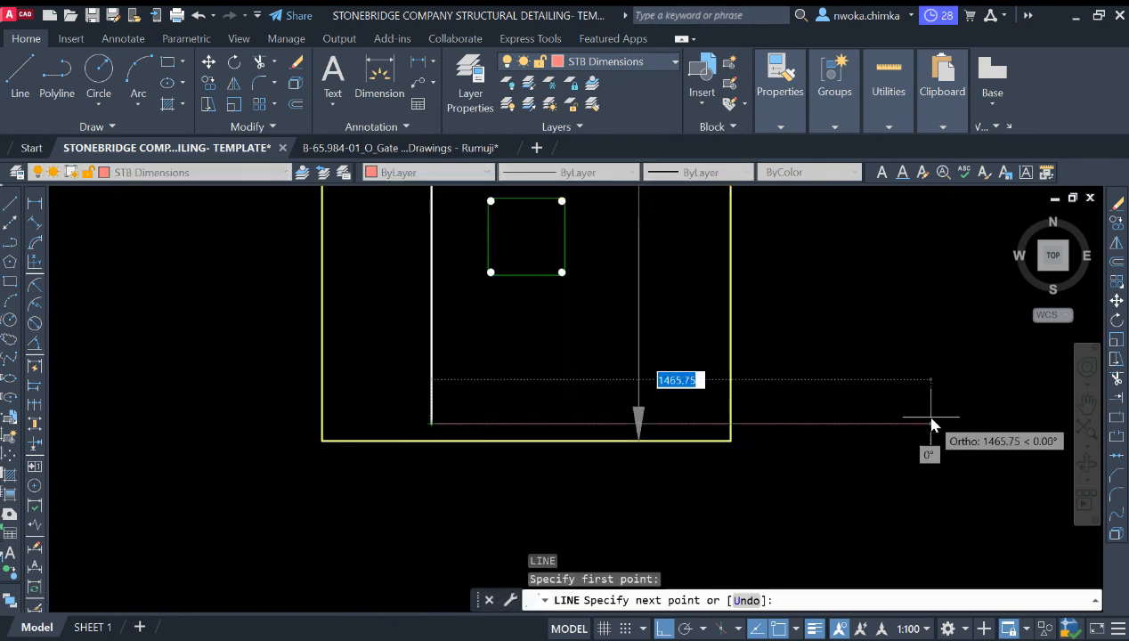
{"action": "key", "text": "Escape"}
Step: Stretch the bottom leader's arrow tip up onto the lower guide line
{"action": "scroll", "coordinate": [685, 391], "scroll_direction": "up", "scroll_amount": 4}
{"action": "left_click", "coordinate": [685, 391]}
{"action": "left_click", "coordinate": [545, 487]}
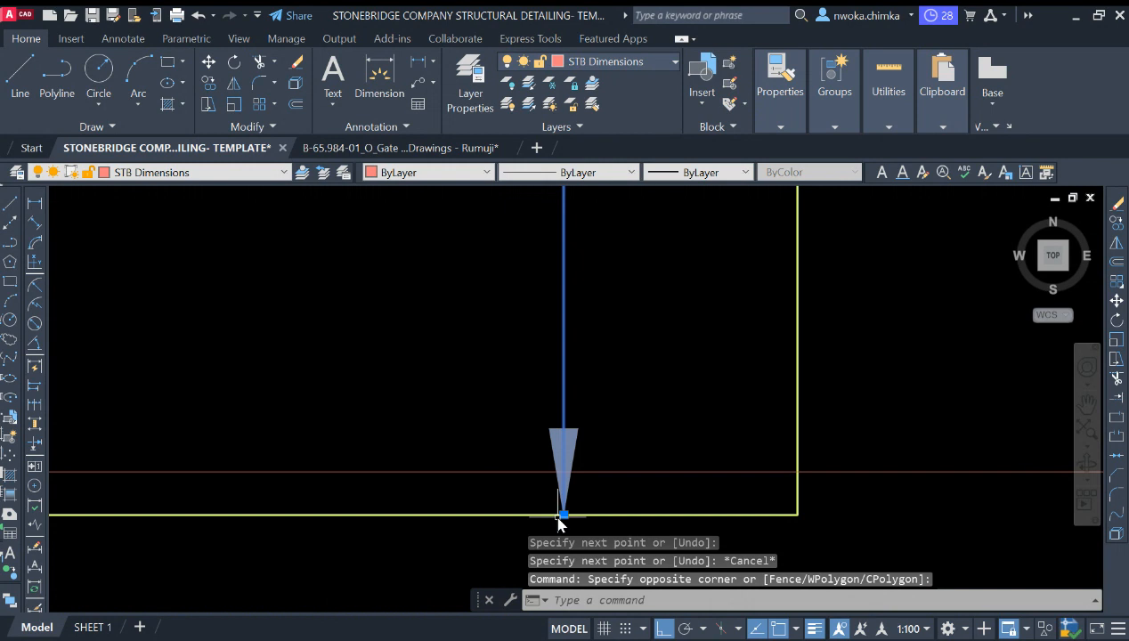
{"action": "left_click", "coordinate": [564, 515]}
{"action": "left_click", "coordinate": [563, 471]}
{"action": "key", "text": "Escape"}
{"action": "left_click", "coordinate": [675, 464]}
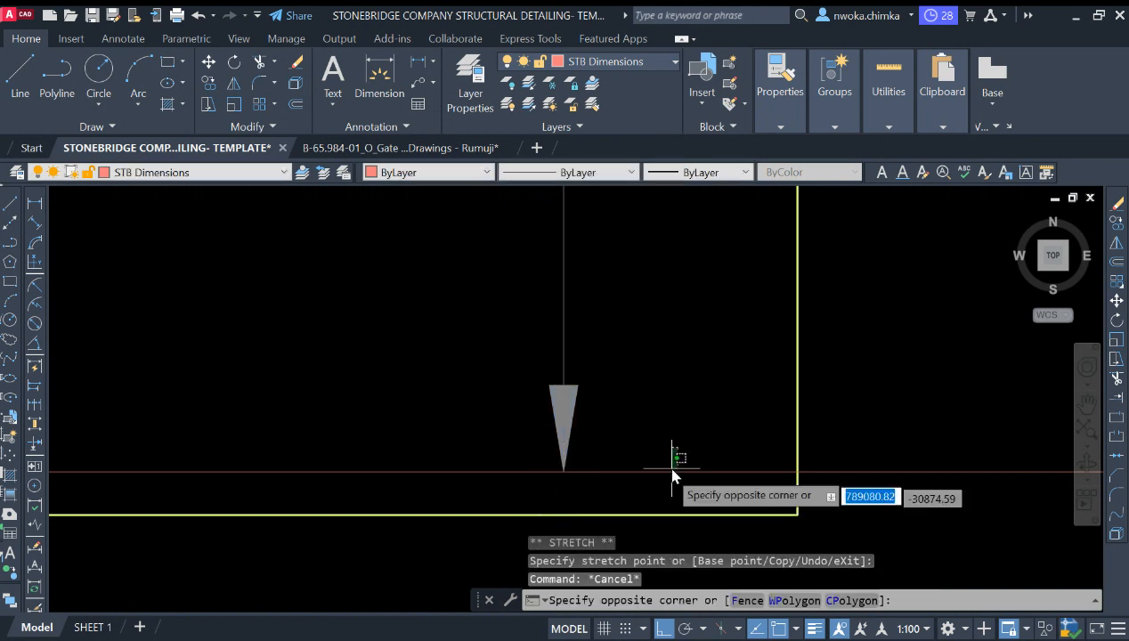
{"action": "left_click", "coordinate": [674, 478]}
{"action": "key", "text": "Escape"}
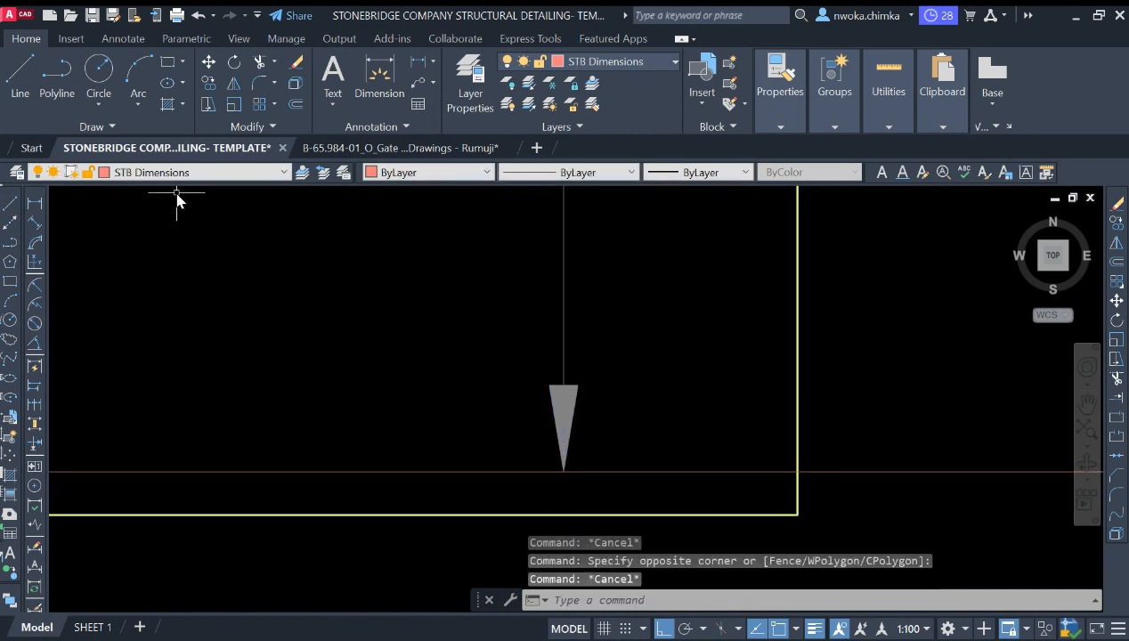
Step: Make STB Rebars the current layer and draw a horizontal tick line about 210 long across the bottom leader's arrow tip
{"action": "scroll", "coordinate": [181, 181], "scroll_direction": "down", "scroll_amount": 1}
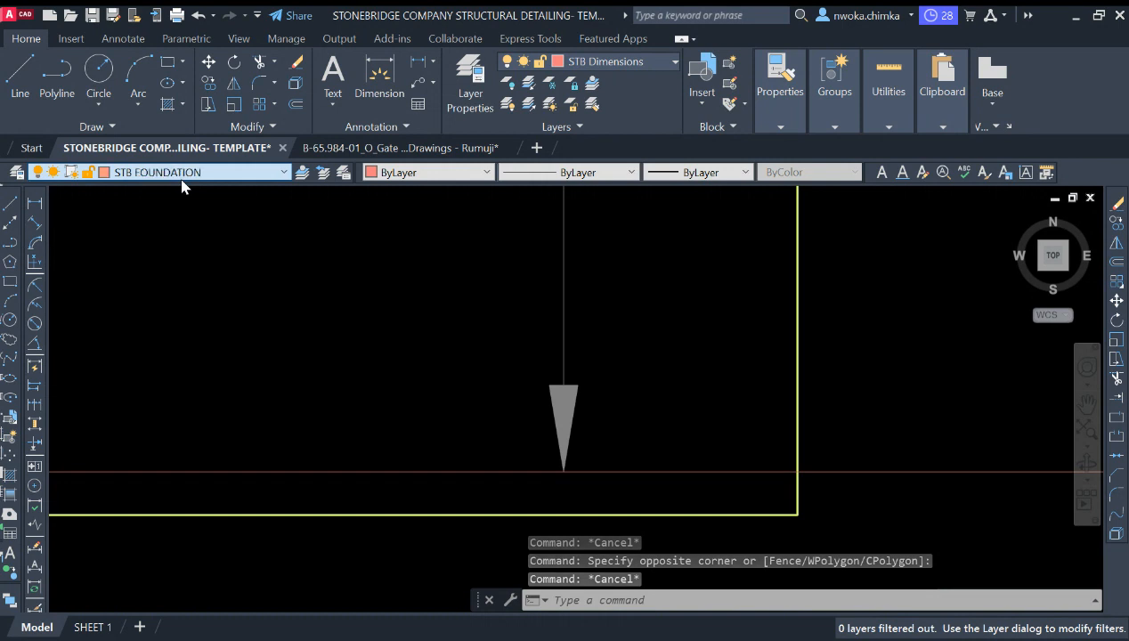
{"action": "scroll", "coordinate": [181, 181], "scroll_direction": "down", "scroll_amount": 1}
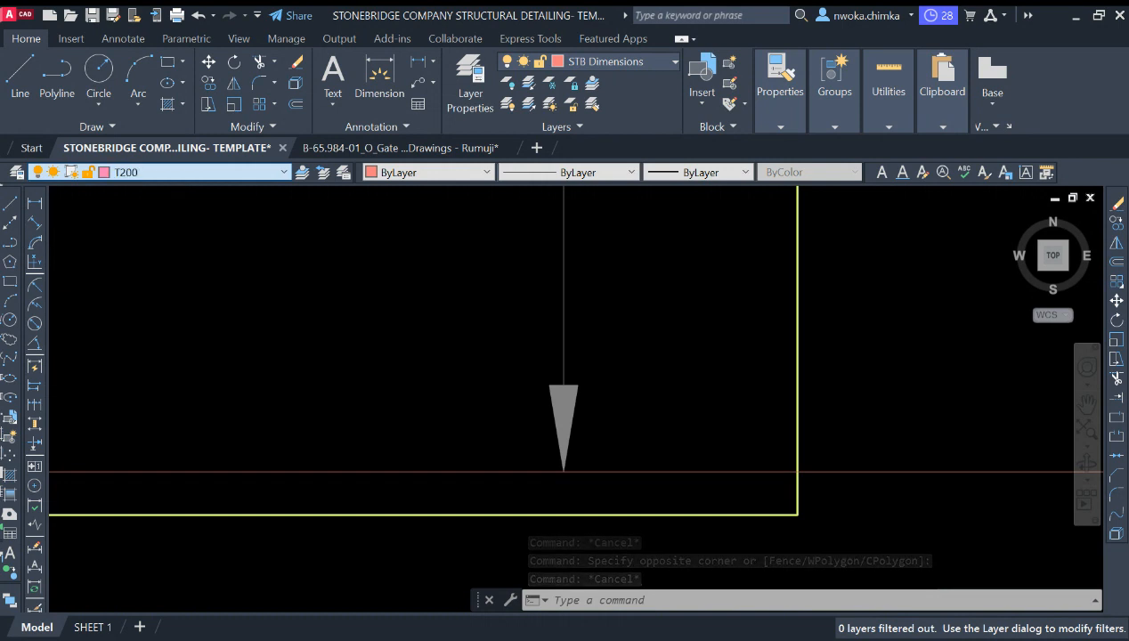
{"action": "left_click", "coordinate": [103, 268]}
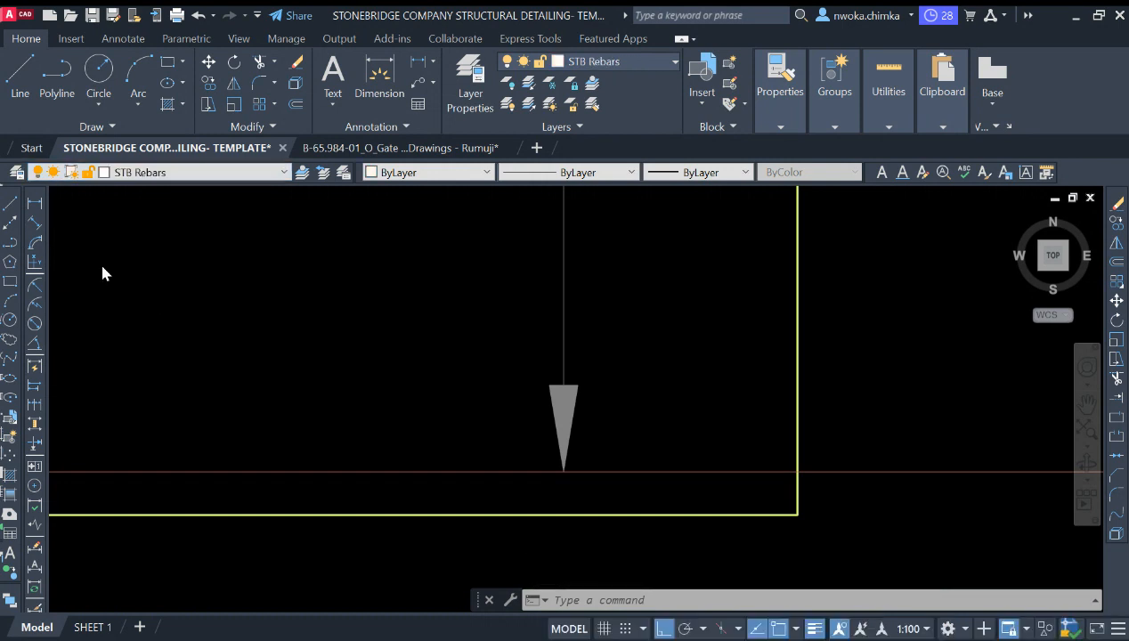
{"action": "left_click", "coordinate": [12, 206]}
{"action": "left_click", "coordinate": [465, 473]}
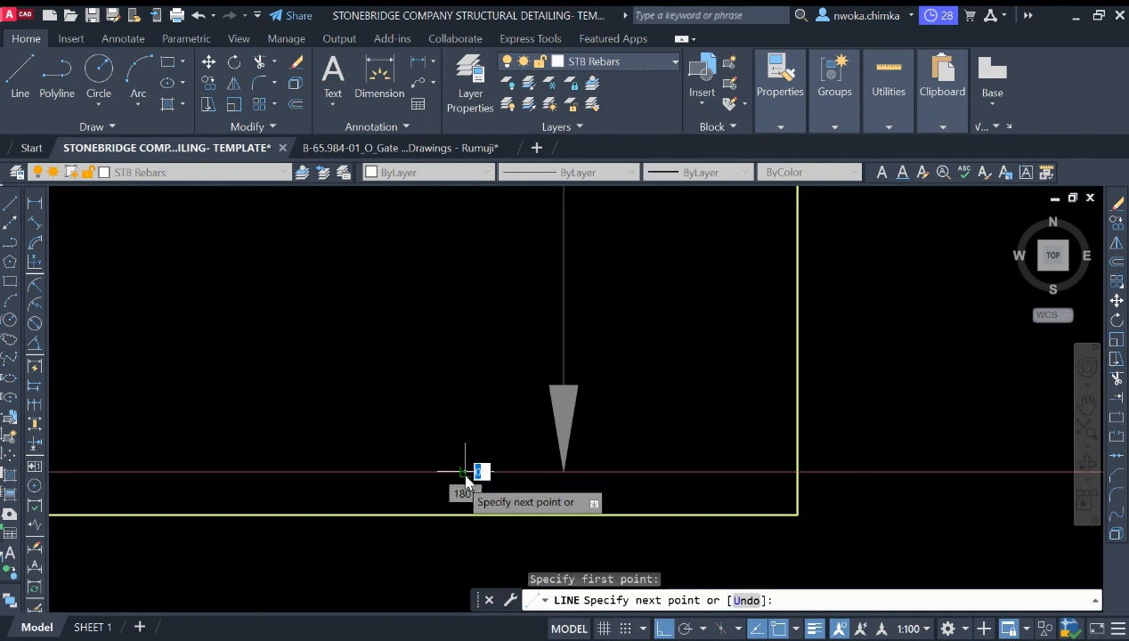
{"action": "scroll", "coordinate": [464, 473], "scroll_direction": "down", "scroll_amount": 2}
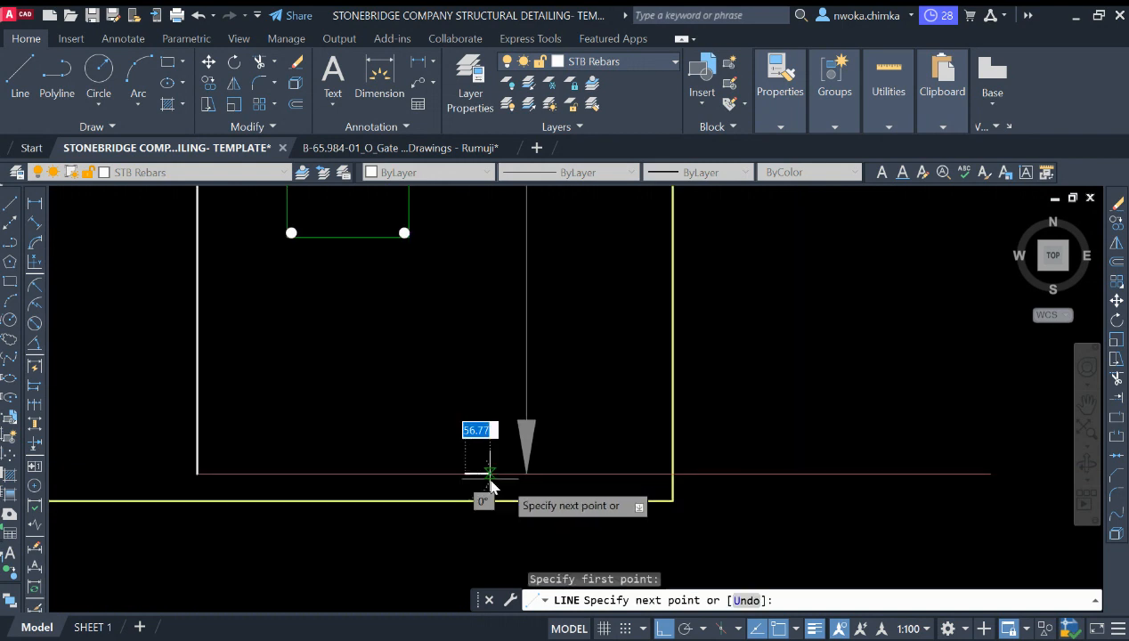
{"action": "left_click", "coordinate": [579, 474]}
{"action": "key", "text": "Escape"}
Step: Erase the lower horizontal guide line
{"action": "scroll", "coordinate": [610, 454], "scroll_direction": "down", "scroll_amount": 2}
{"action": "left_click", "coordinate": [779, 424]}
{"action": "left_click", "coordinate": [725, 488]}
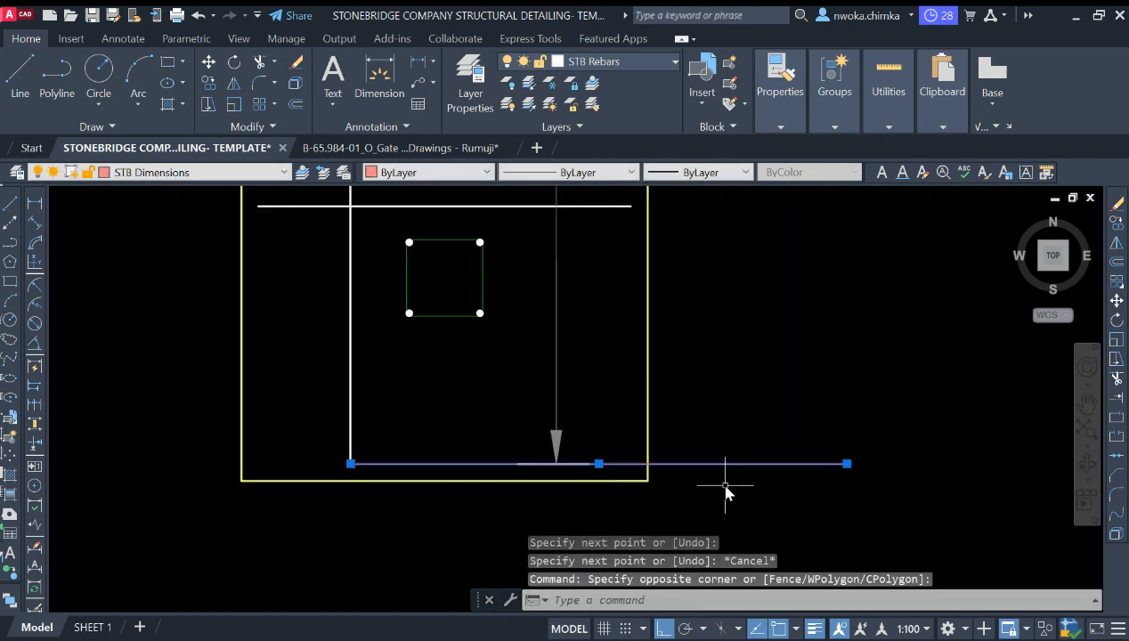
{"action": "key", "text": "Return"}
Step: Shorten the tick line at both ends so it sits centred on the bottom leader's arrow tip
{"action": "scroll", "coordinate": [547, 482], "scroll_direction": "up", "scroll_amount": 2}
{"action": "left_click", "coordinate": [522, 420]}
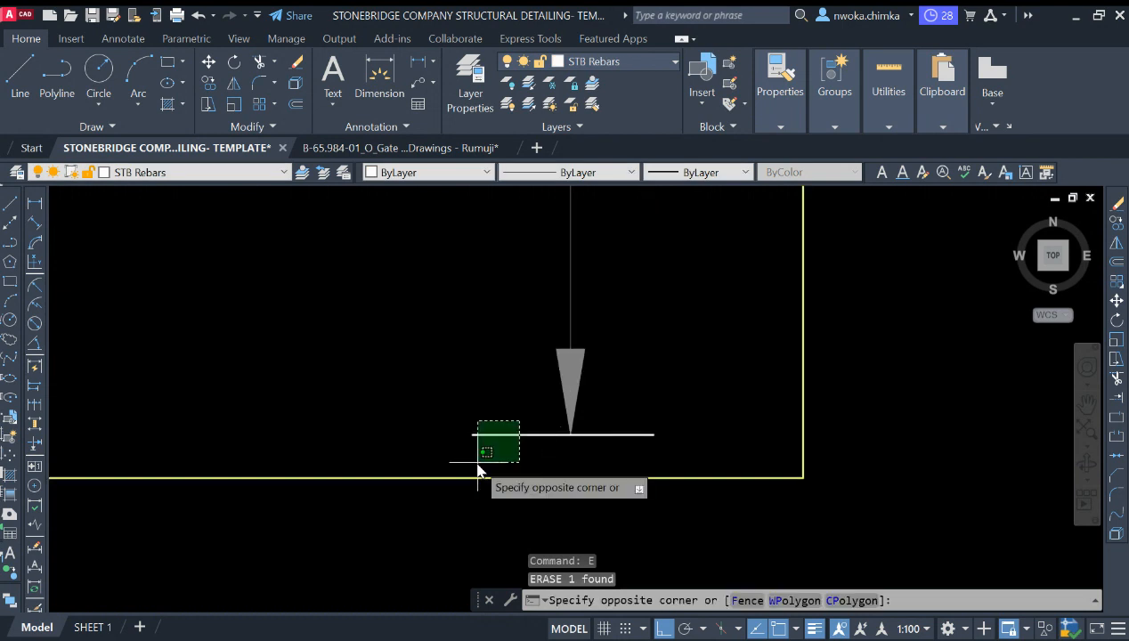
{"action": "left_click", "coordinate": [475, 463]}
{"action": "scroll", "coordinate": [482, 439], "scroll_direction": "up", "scroll_amount": 1}
{"action": "left_click", "coordinate": [466, 432]}
{"action": "left_click", "coordinate": [502, 432]}
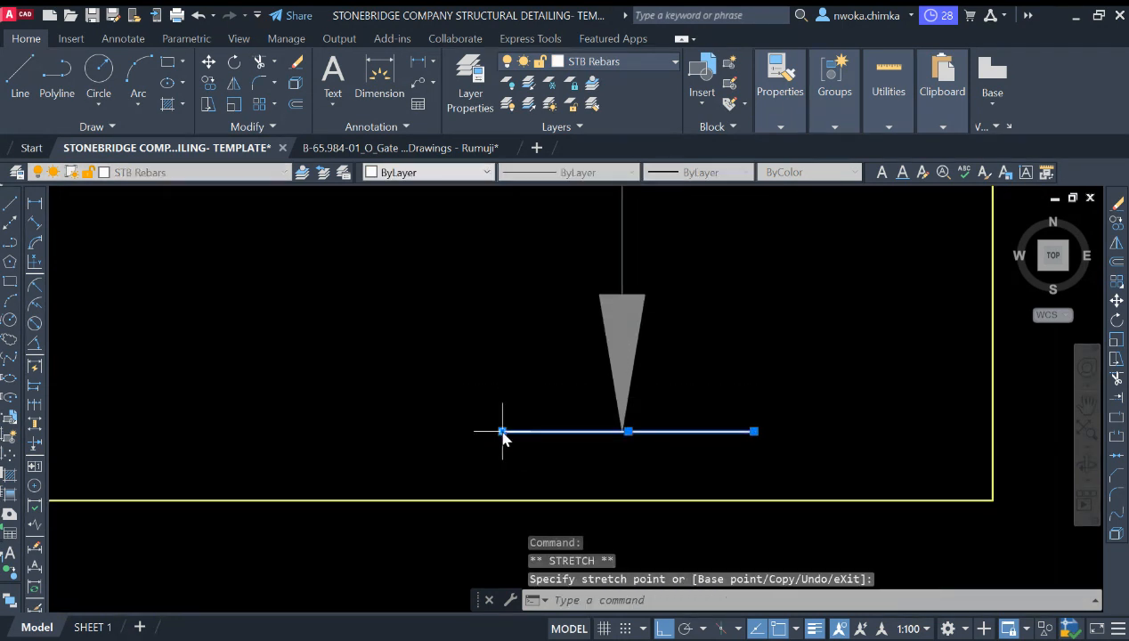
{"action": "left_click", "coordinate": [755, 432]}
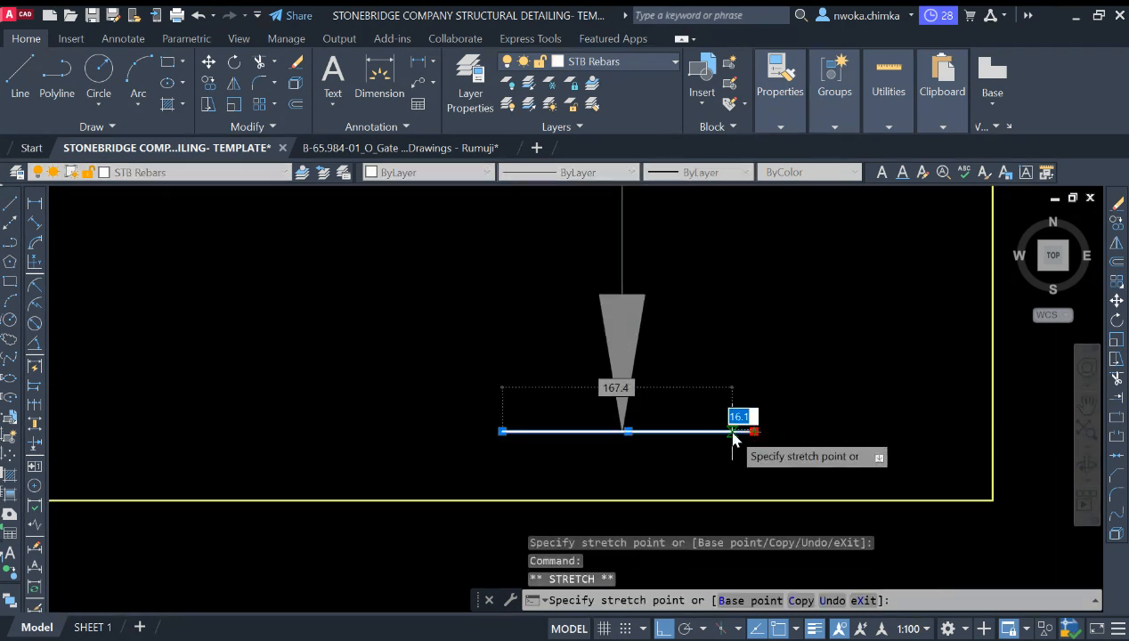
{"action": "left_click", "coordinate": [732, 432]}
{"action": "scroll", "coordinate": [672, 433], "scroll_direction": "down", "scroll_amount": 1}
{"action": "scroll", "coordinate": [647, 433], "scroll_direction": "up", "scroll_amount": 4}
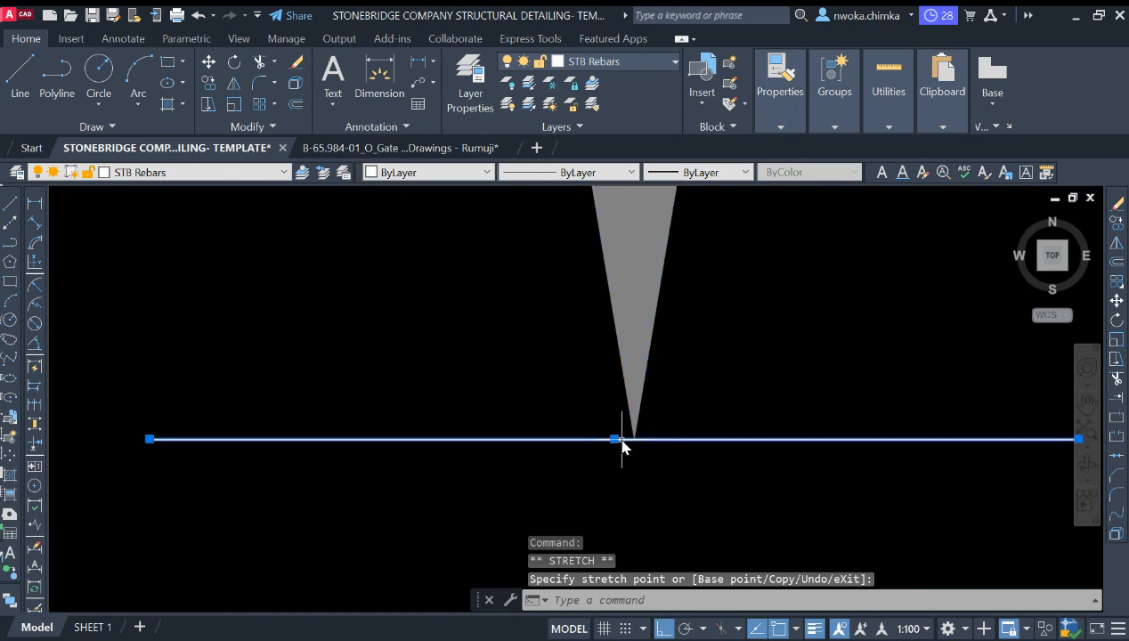
{"action": "scroll", "coordinate": [635, 445], "scroll_direction": "down", "scroll_amount": 5}
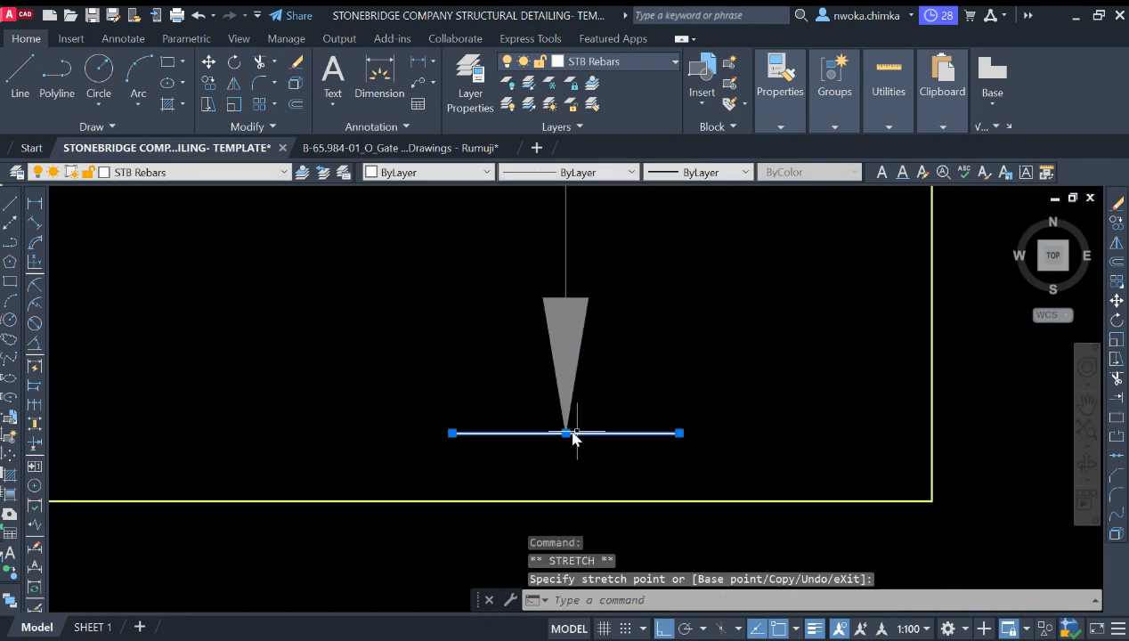
{"action": "key", "text": "Escape"}
Step: Copy the tick line up to the top leader's arrow tip
{"action": "type", "text": "co"}
{"action": "key", "text": "Return"}
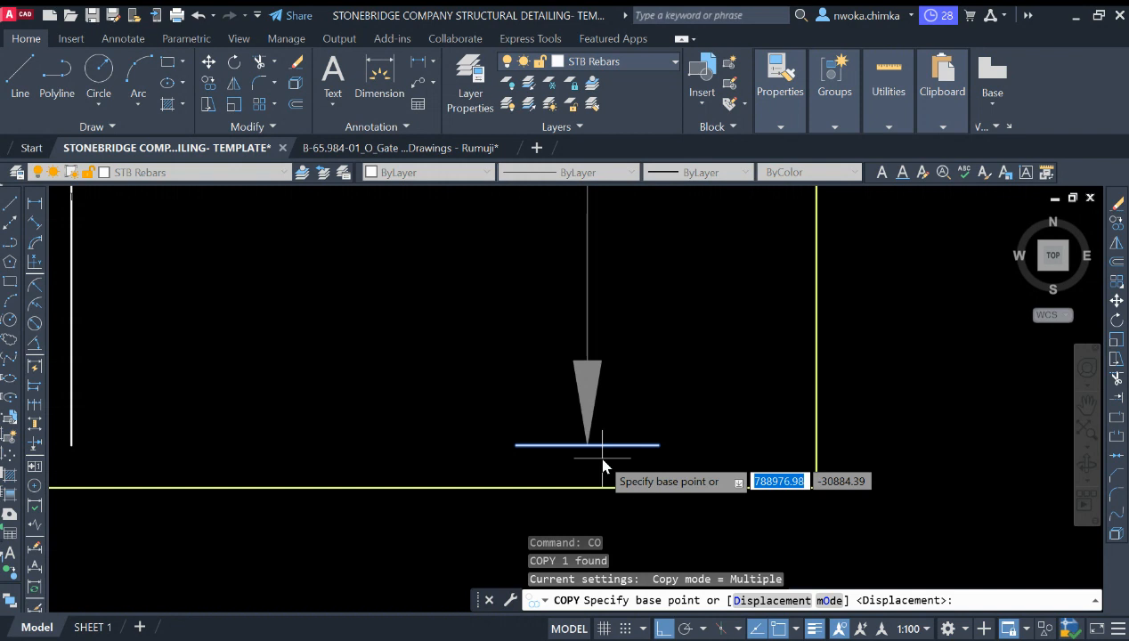
{"action": "left_click", "coordinate": [588, 445]}
{"action": "scroll", "coordinate": [588, 453], "scroll_direction": "down", "scroll_amount": 5}
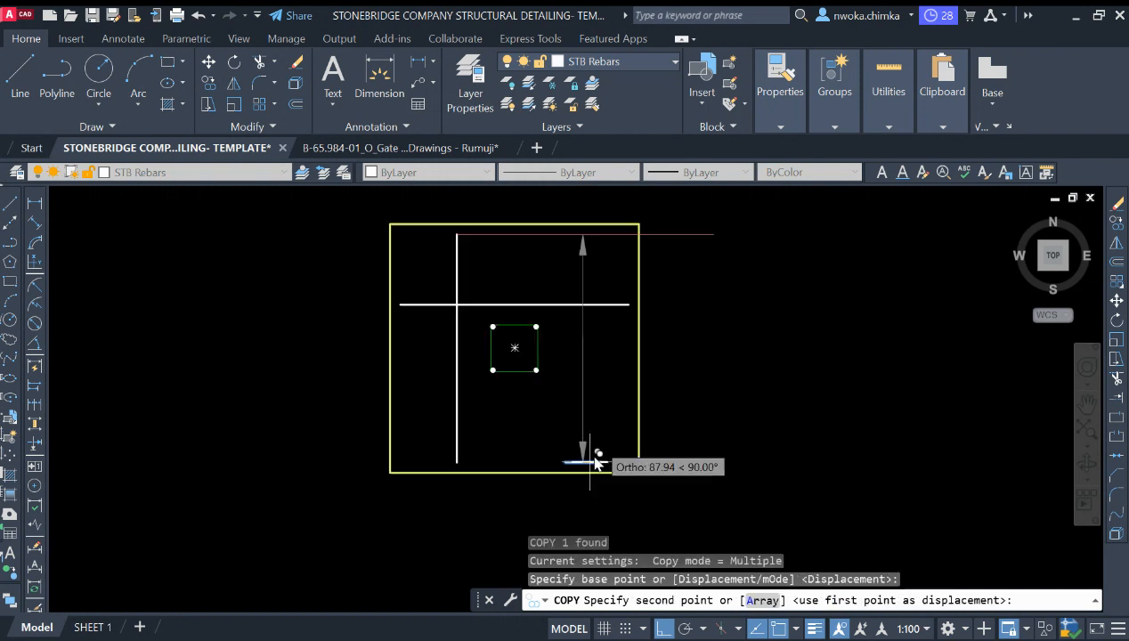
{"action": "scroll", "coordinate": [595, 357], "scroll_direction": "up", "scroll_amount": 5}
{"action": "left_click", "coordinate": [610, 373]}
{"action": "key", "text": "Escape"}
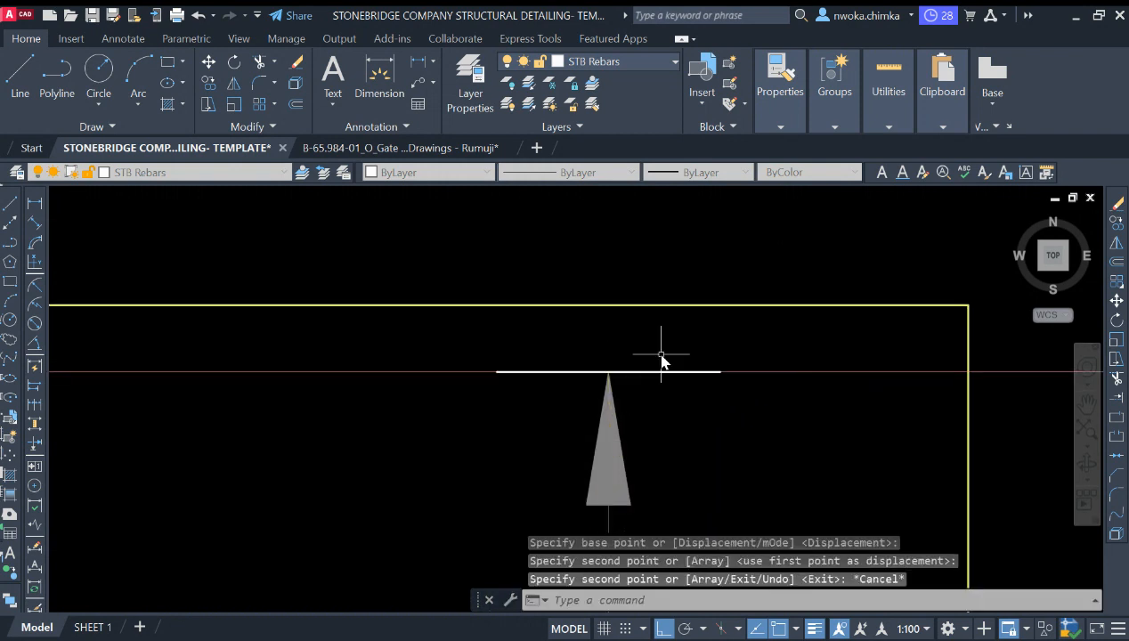
Step: Erase the upper horizontal guide line
{"action": "scroll", "coordinate": [669, 366], "scroll_direction": "down", "scroll_amount": 5}
{"action": "left_click", "coordinate": [811, 354]}
{"action": "left_click", "coordinate": [762, 389]}
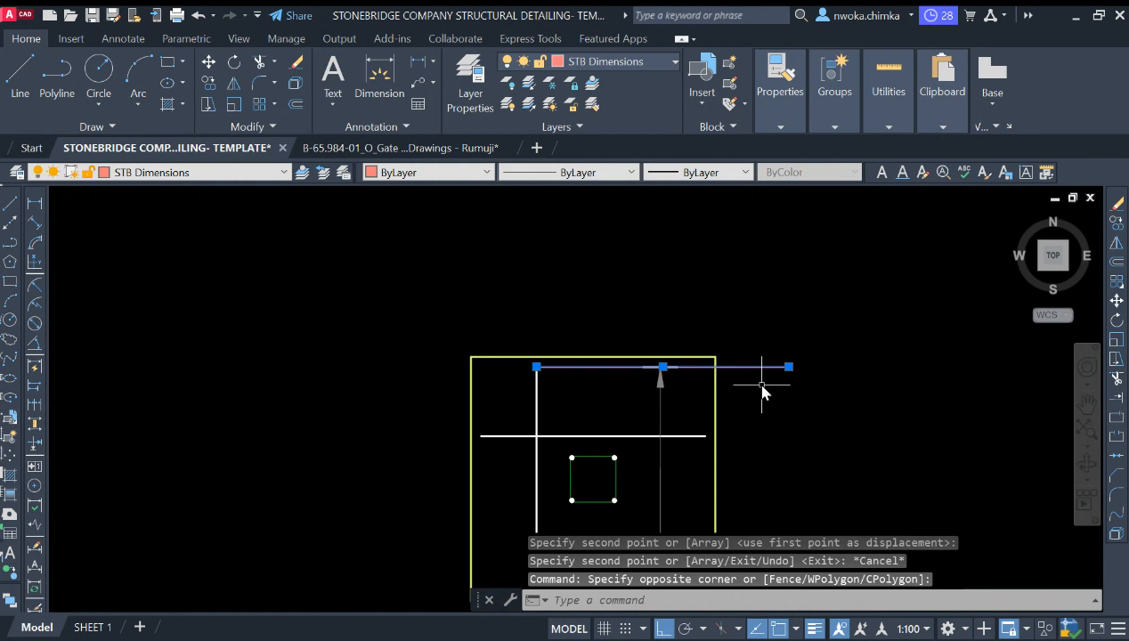
{"action": "type", "text": "e"}
{"action": "key", "text": "Return"}
{"action": "scroll", "coordinate": [574, 366], "scroll_direction": "down", "scroll_amount": 6}
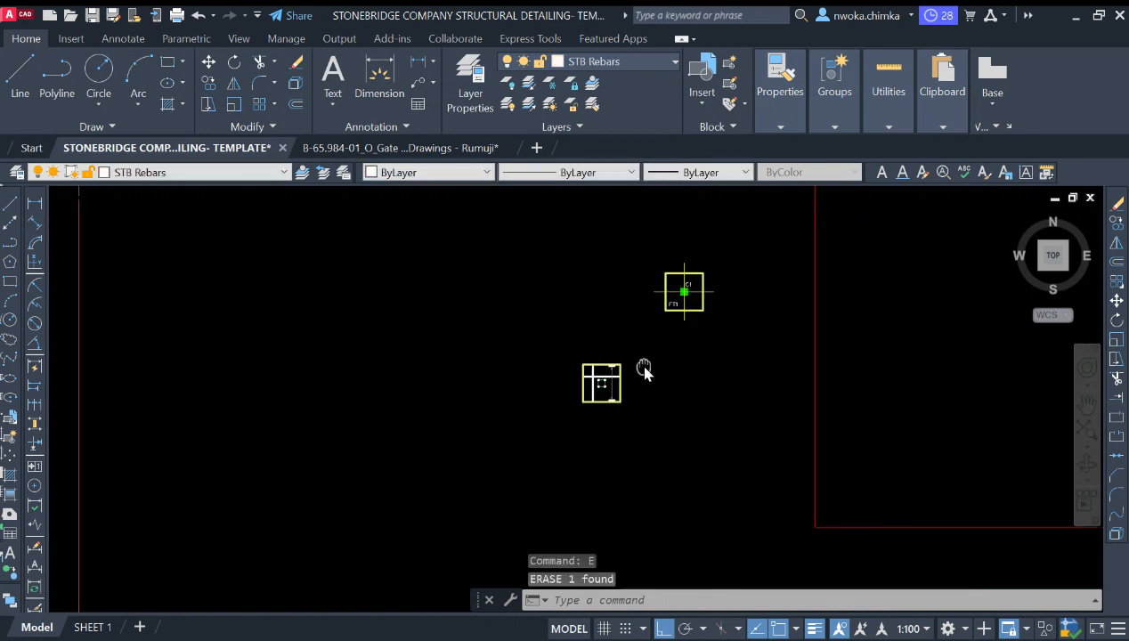
Step: Try to match the new top leader's properties to a leader in the existing footing detail
{"action": "middle_click_drag", "start_coordinate": [643, 368], "coordinate": [498, 367]}
{"action": "scroll", "coordinate": [512, 358], "scroll_direction": "down", "scroll_amount": 4}
{"action": "middle_click_drag", "start_coordinate": [764, 354], "coordinate": [610, 371]}
{"action": "scroll", "coordinate": [636, 297], "scroll_direction": "up", "scroll_amount": 6}
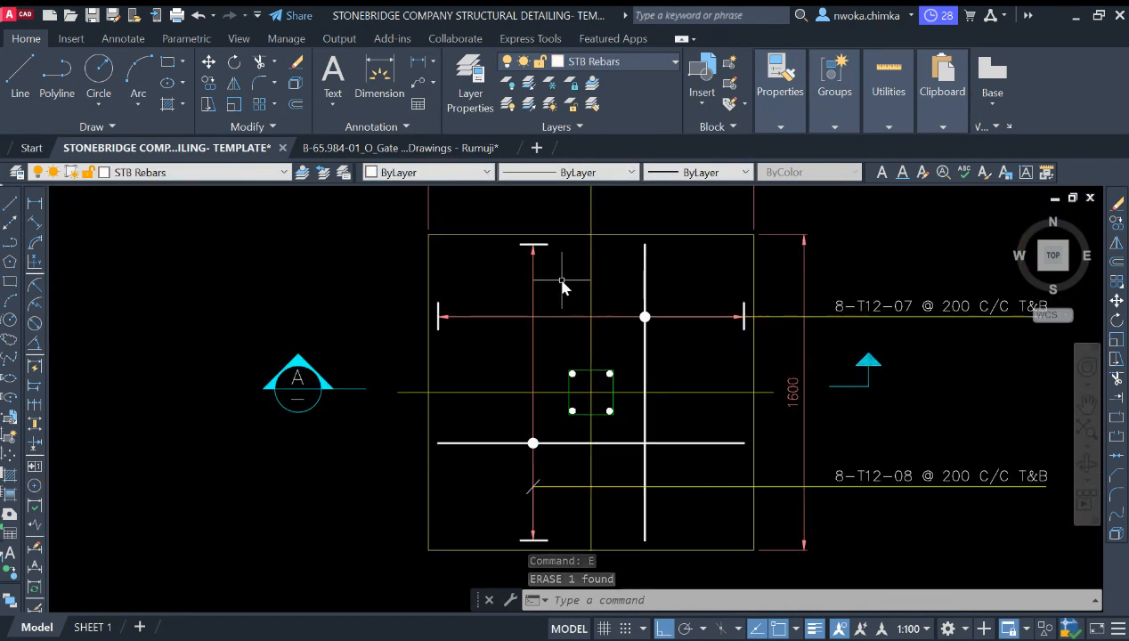
{"action": "left_click", "coordinate": [533, 287]}
{"action": "left_click", "coordinate": [516, 290]}
{"action": "key", "text": "Escape"}
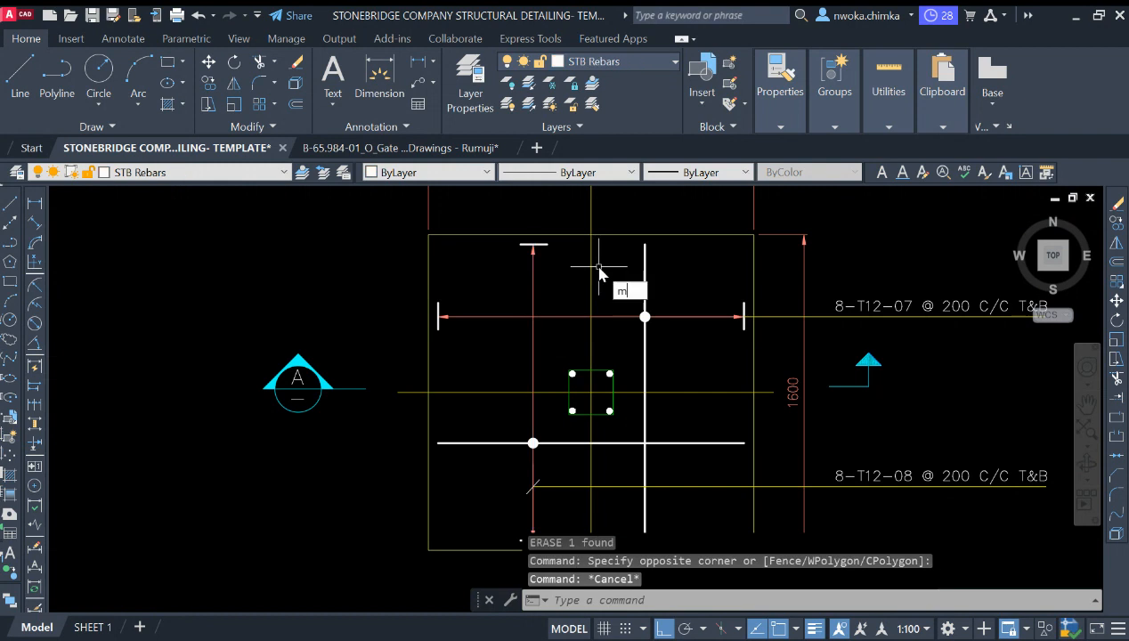
{"action": "key", "text": "Return"}
{"action": "left_click", "coordinate": [535, 287]}
{"action": "scroll", "coordinate": [811, 295], "scroll_direction": "down", "scroll_amount": 6}
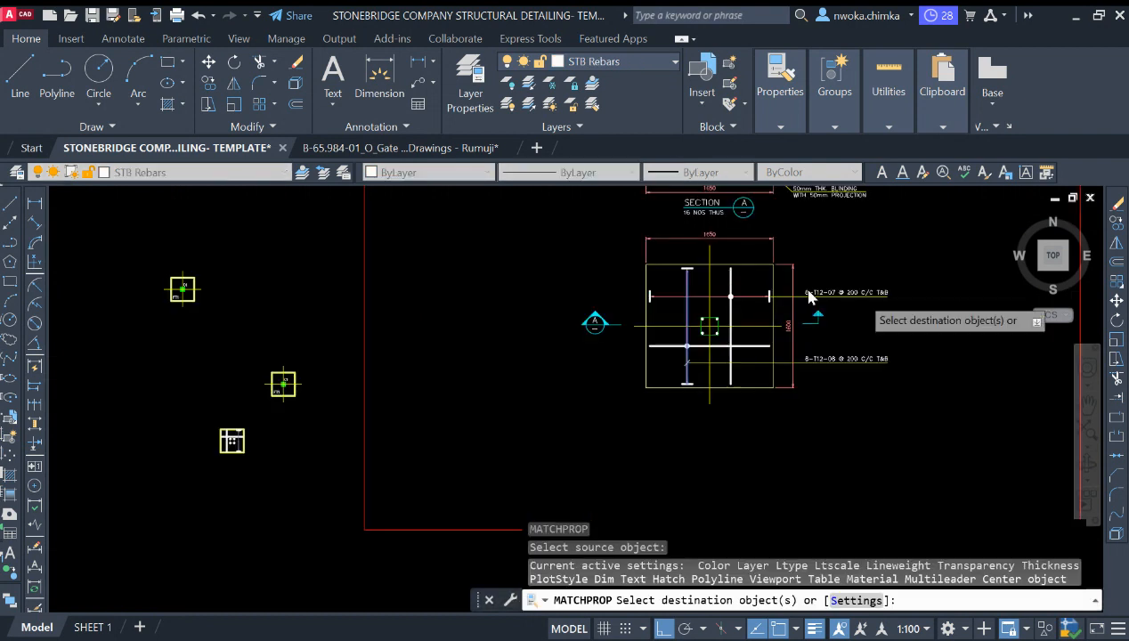
{"action": "scroll", "coordinate": [648, 307], "scroll_direction": "up", "scroll_amount": 12}
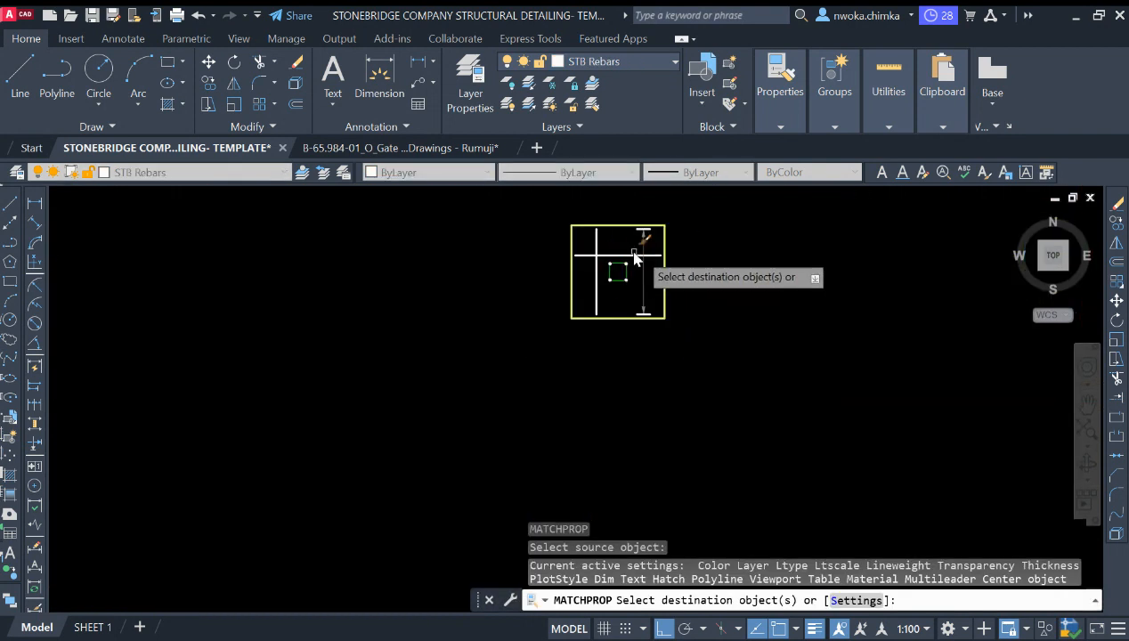
{"action": "scroll", "coordinate": [647, 245], "scroll_direction": "up", "scroll_amount": 3}
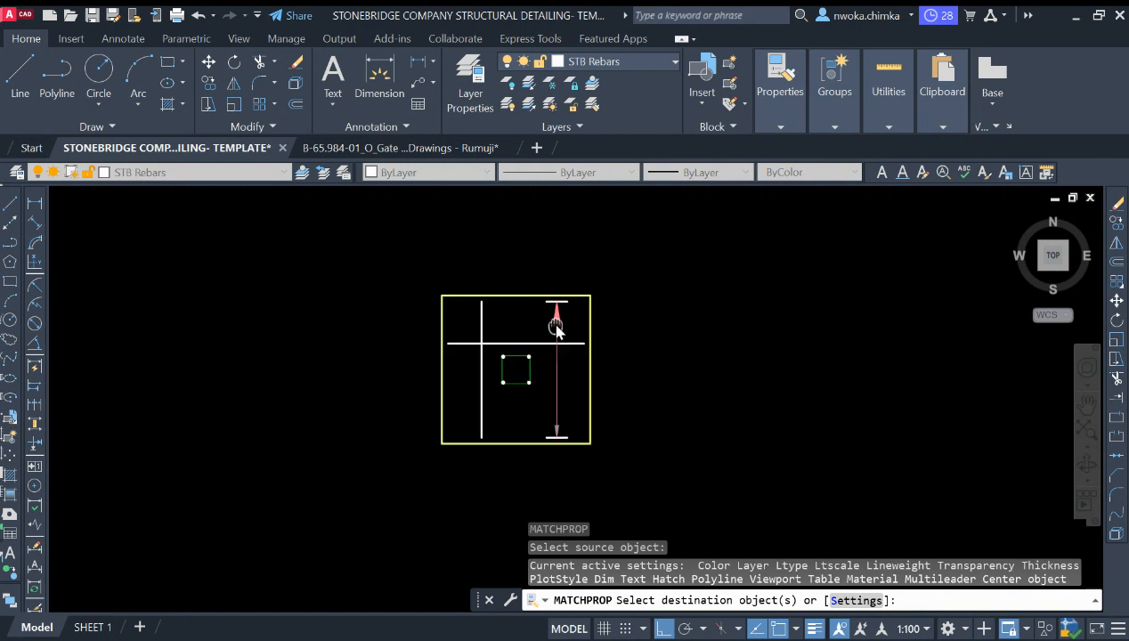
{"action": "left_click", "coordinate": [577, 311]}
{"action": "left_click", "coordinate": [528, 333]}
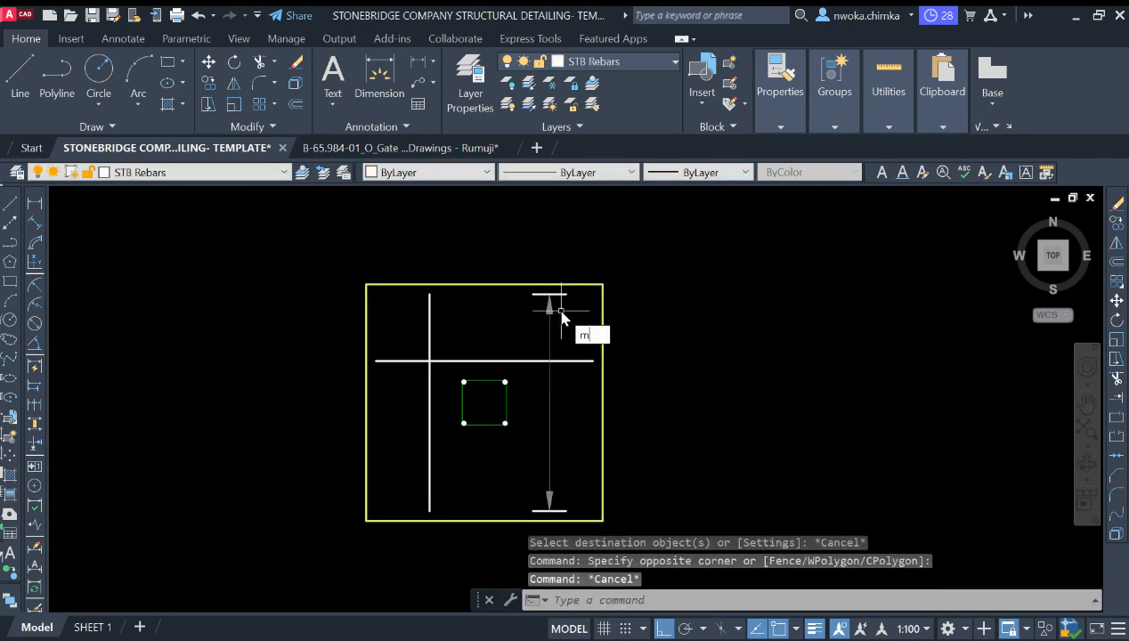
Step: Match the new top leader's properties to the top leader of the existing footing detail with Match Properties
{"action": "key", "text": "space"}
{"action": "scroll", "coordinate": [511, 326], "scroll_direction": "down", "scroll_amount": 5}
{"action": "middle_click_drag", "start_coordinate": [743, 311], "coordinate": [396, 367]}
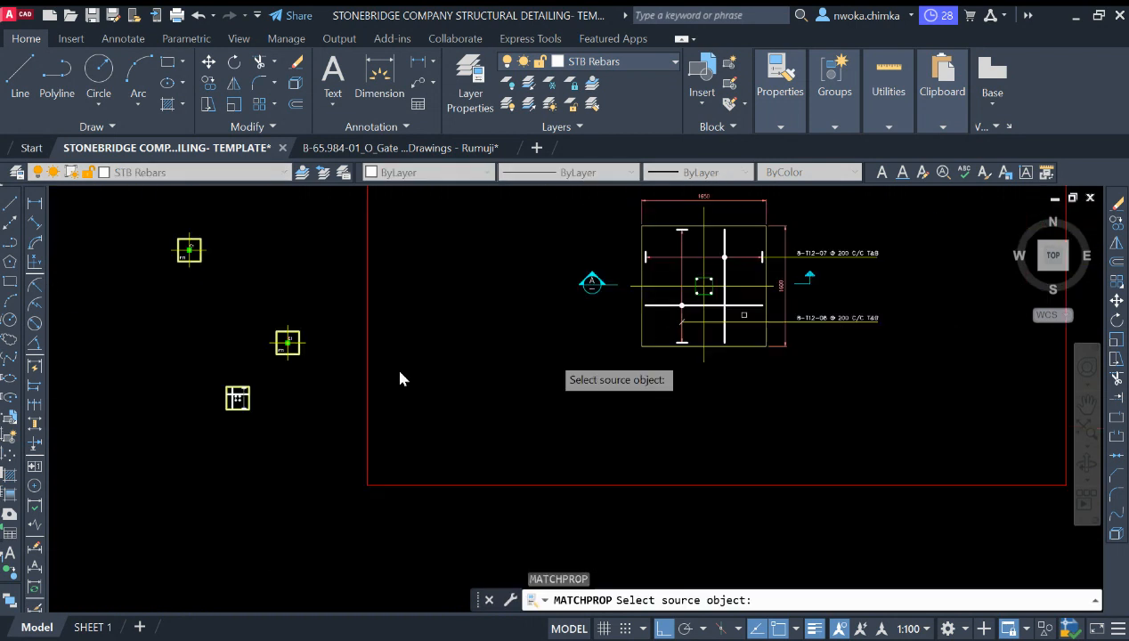
{"action": "left_click", "coordinate": [685, 250]}
{"action": "scroll", "coordinate": [463, 325], "scroll_direction": "down", "scroll_amount": 2}
{"action": "scroll", "coordinate": [359, 381], "scroll_direction": "up", "scroll_amount": 5}
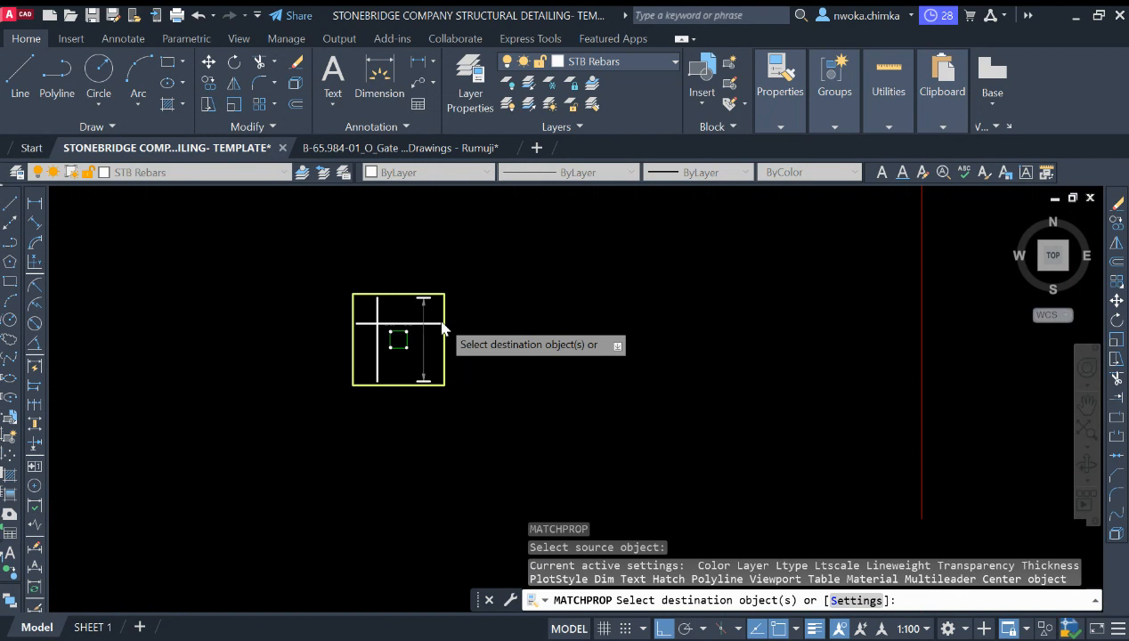
{"action": "scroll", "coordinate": [441, 322], "scroll_direction": "up", "scroll_amount": 3}
{"action": "left_click", "coordinate": [383, 297]}
{"action": "left_click", "coordinate": [384, 296]}
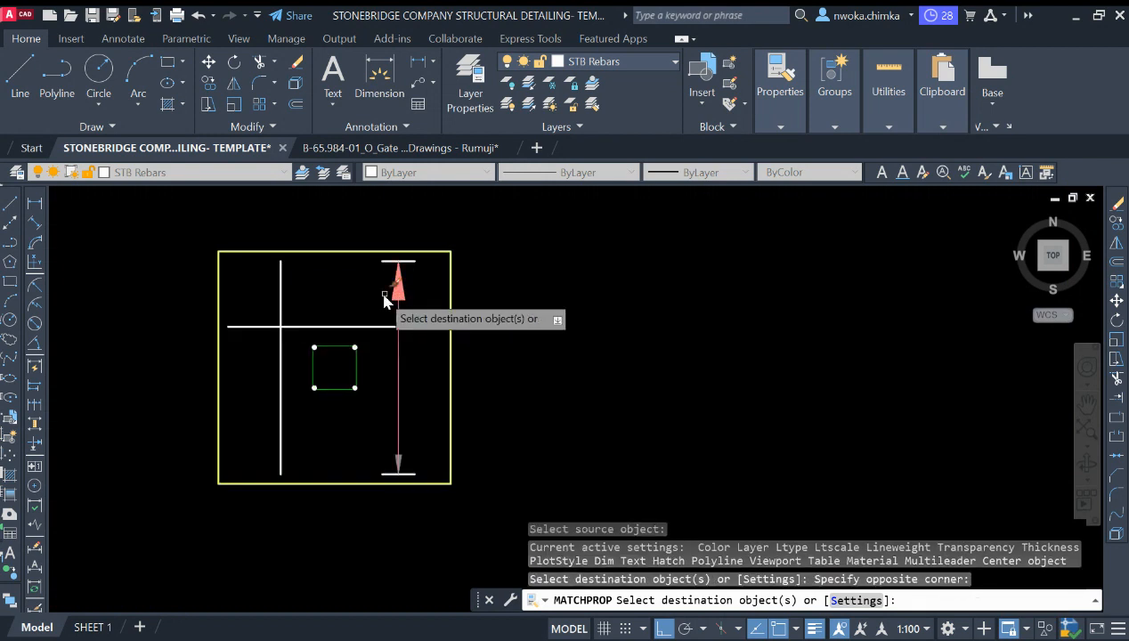
{"action": "key", "text": "Escape"}
Step: Open the properties of the bottom leader and review its dimension style and arrow settings
{"action": "middle_click_drag", "start_coordinate": [392, 280], "coordinate": [442, 305]}
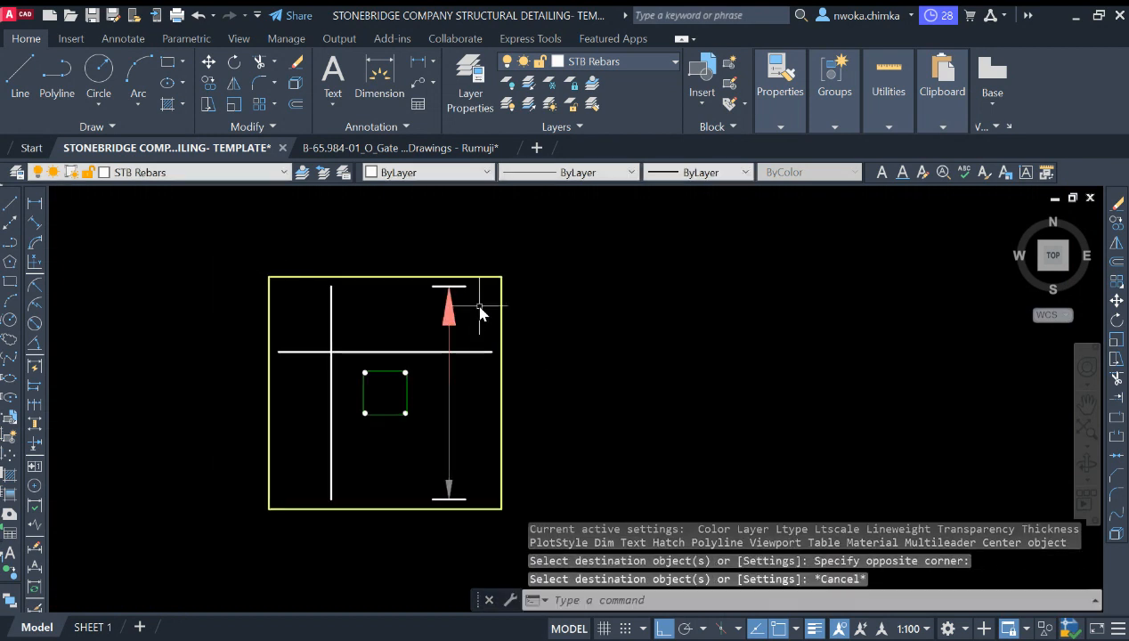
{"action": "left_click", "coordinate": [450, 468]}
{"action": "key", "text": "Return"}
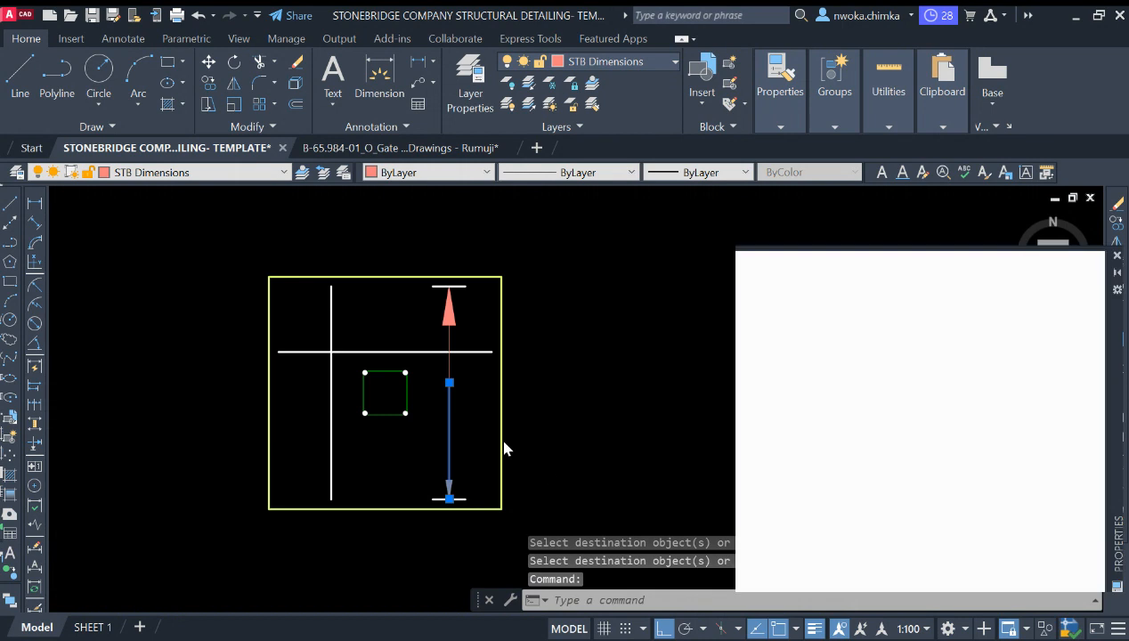
{"action": "scroll", "coordinate": [818, 432], "scroll_direction": "down", "scroll_amount": 5}
{"action": "scroll", "coordinate": [855, 476], "scroll_direction": "down", "scroll_amount": 2}
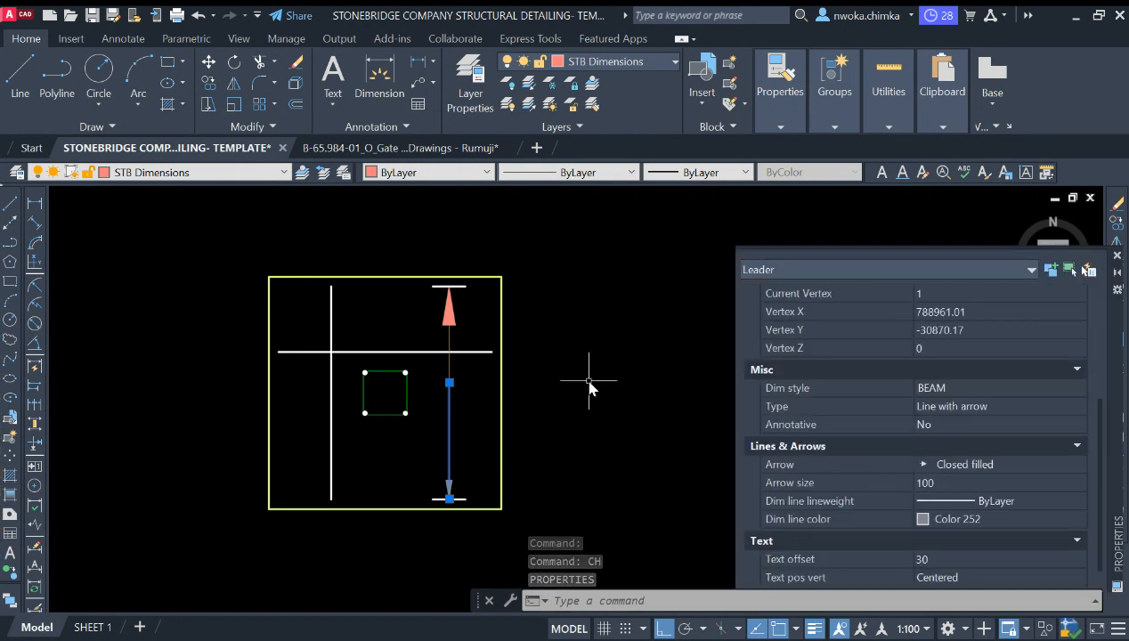
{"action": "key", "text": "Escape"}
{"action": "left_click", "coordinate": [445, 321]}
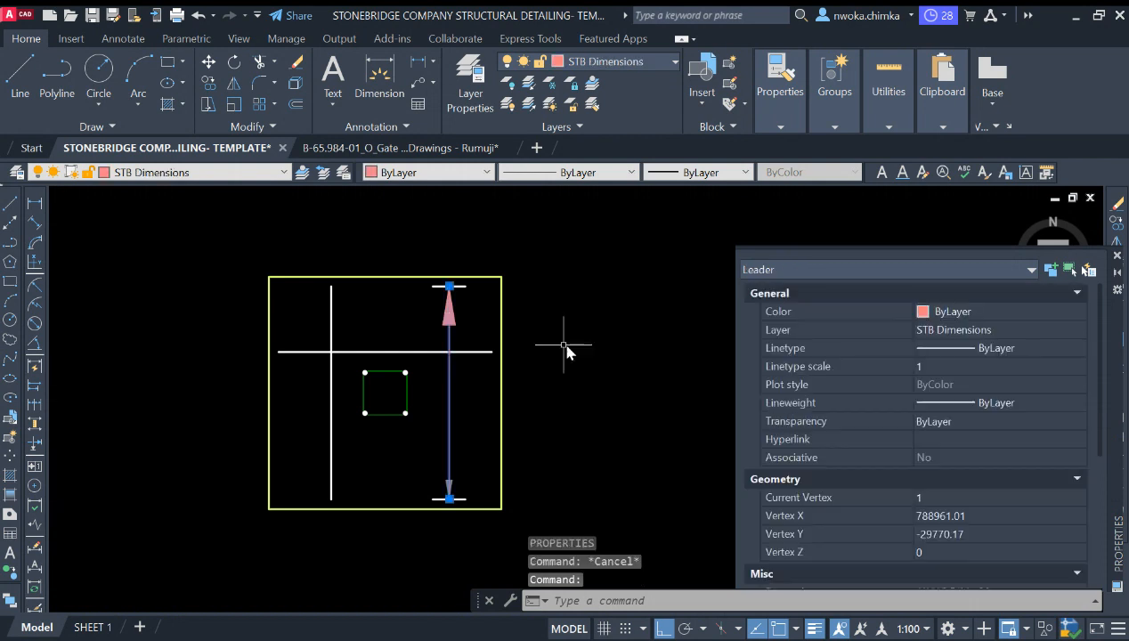
{"action": "key", "text": "Escape"}
Step: Compare the dimension style and arrow size of the top leader with those of the bottom leader
{"action": "left_click", "coordinate": [457, 325]}
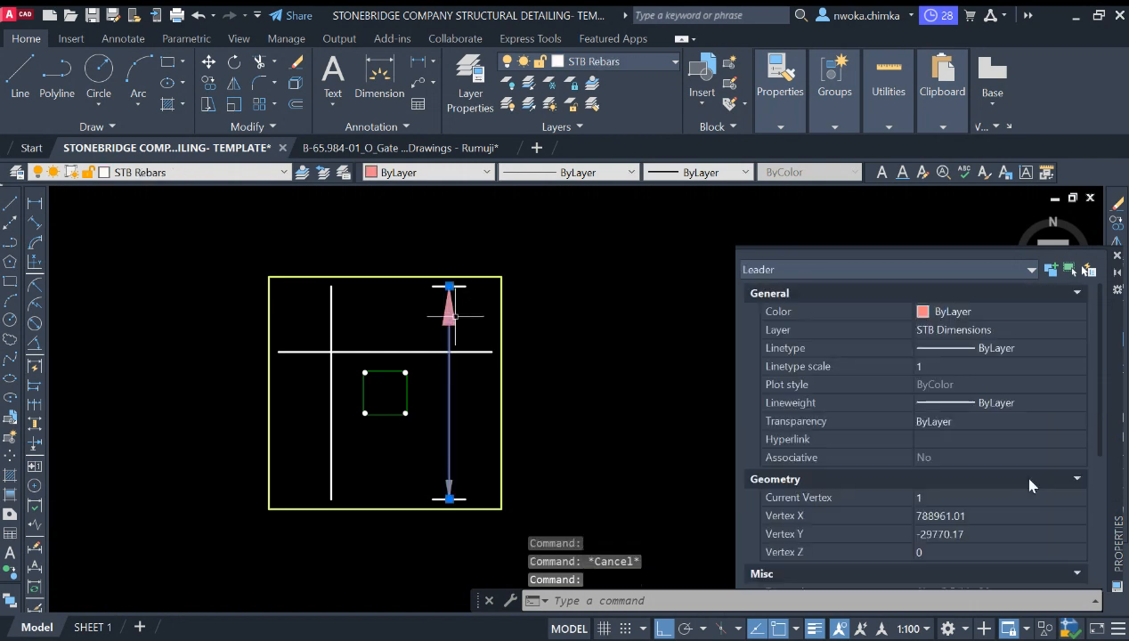
{"action": "scroll", "coordinate": [984, 481], "scroll_direction": "down", "scroll_amount": 6}
{"action": "scroll", "coordinate": [965, 497], "scroll_direction": "down", "scroll_amount": 1}
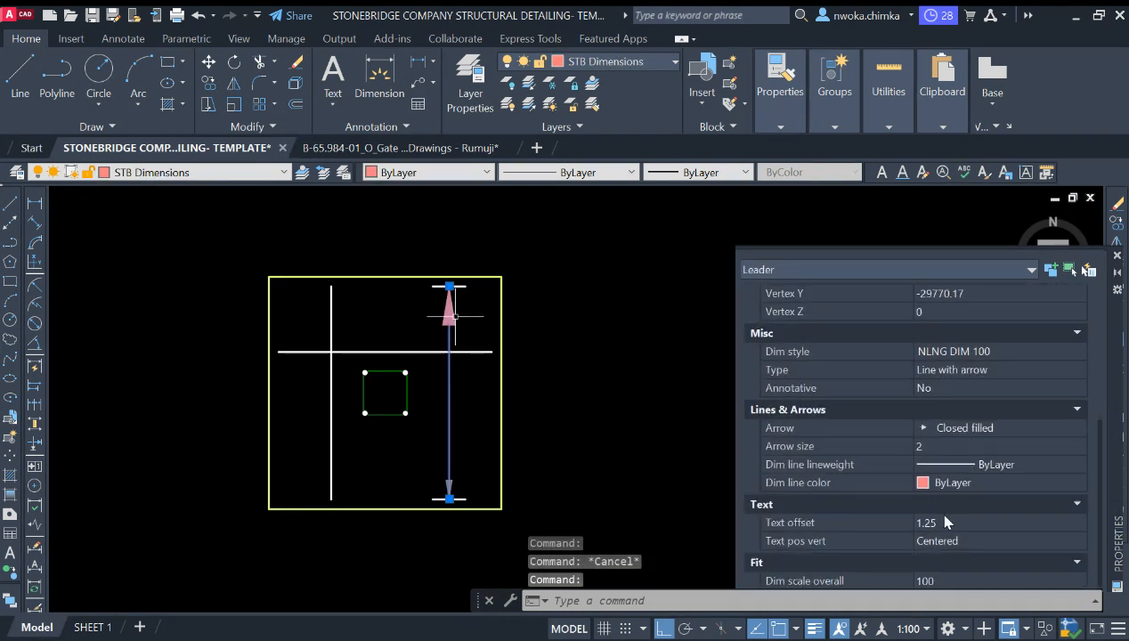
{"action": "scroll", "coordinate": [930, 499], "scroll_direction": "up", "scroll_amount": 1}
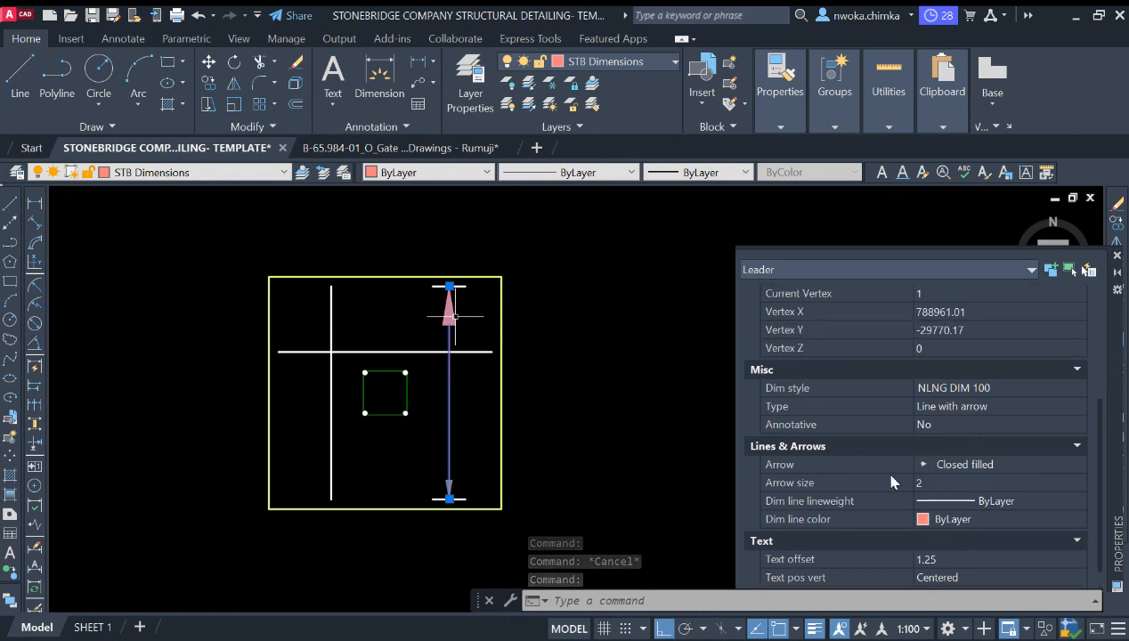
{"action": "key", "text": "Escape"}
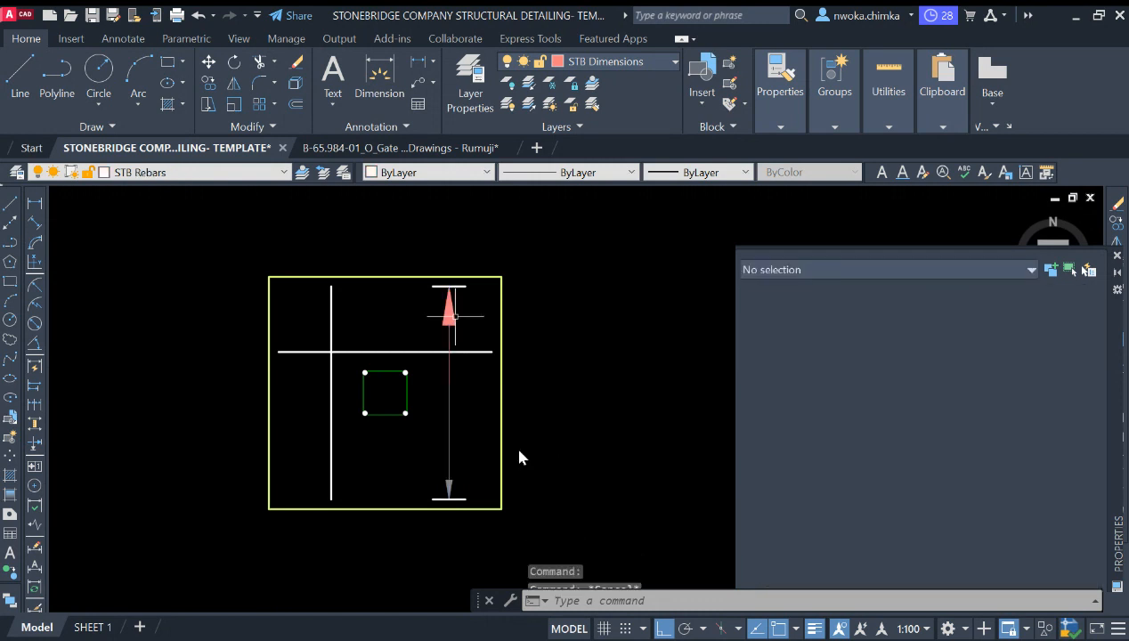
{"action": "left_click", "coordinate": [449, 485]}
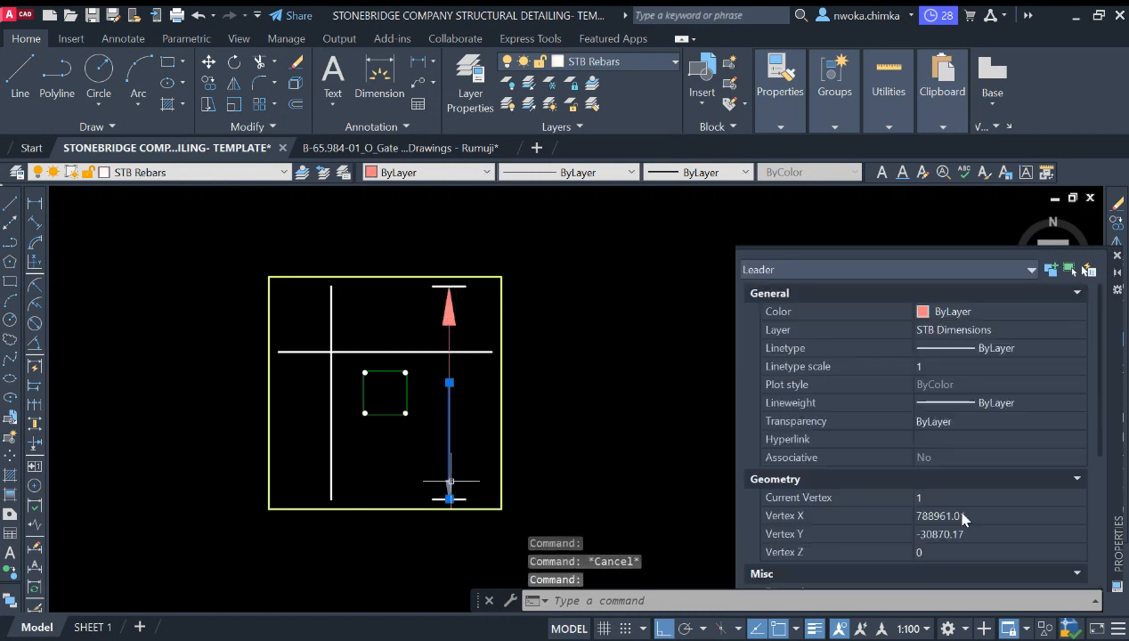
{"action": "scroll", "coordinate": [942, 479], "scroll_direction": "down", "scroll_amount": 5}
{"action": "scroll", "coordinate": [946, 472], "scroll_direction": "down", "scroll_amount": 1}
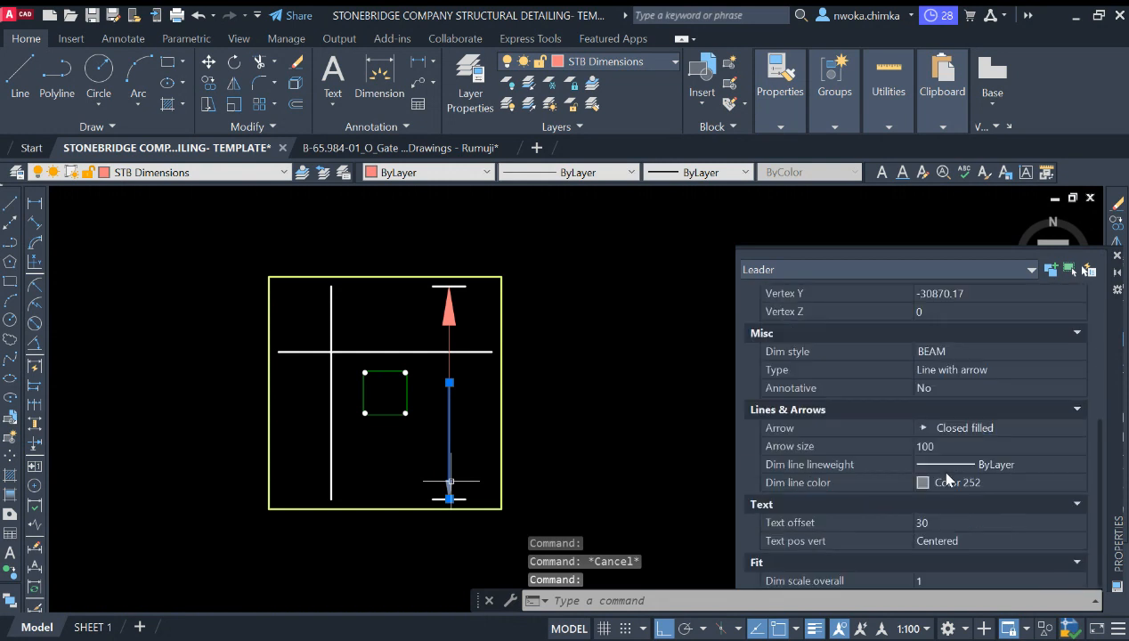
Step: Set the bottom leader's arrow size to 100
{"action": "left_click", "coordinate": [944, 448]}
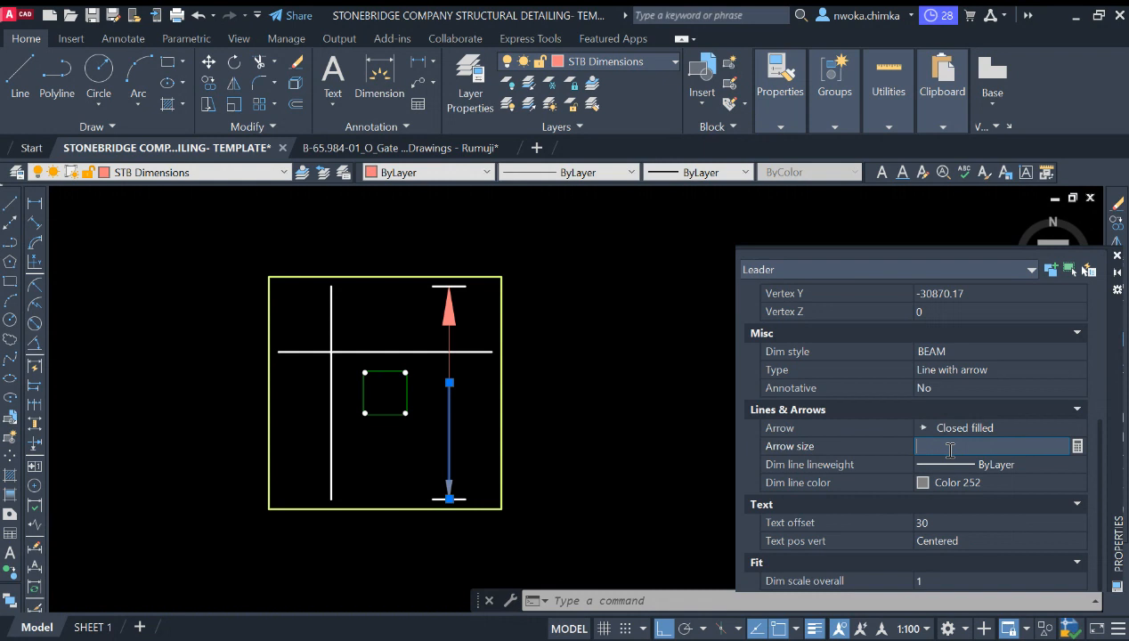
{"action": "type", "text": "100"}
{"action": "left_click", "coordinate": [950, 525]}
{"action": "key", "text": "Escape"}
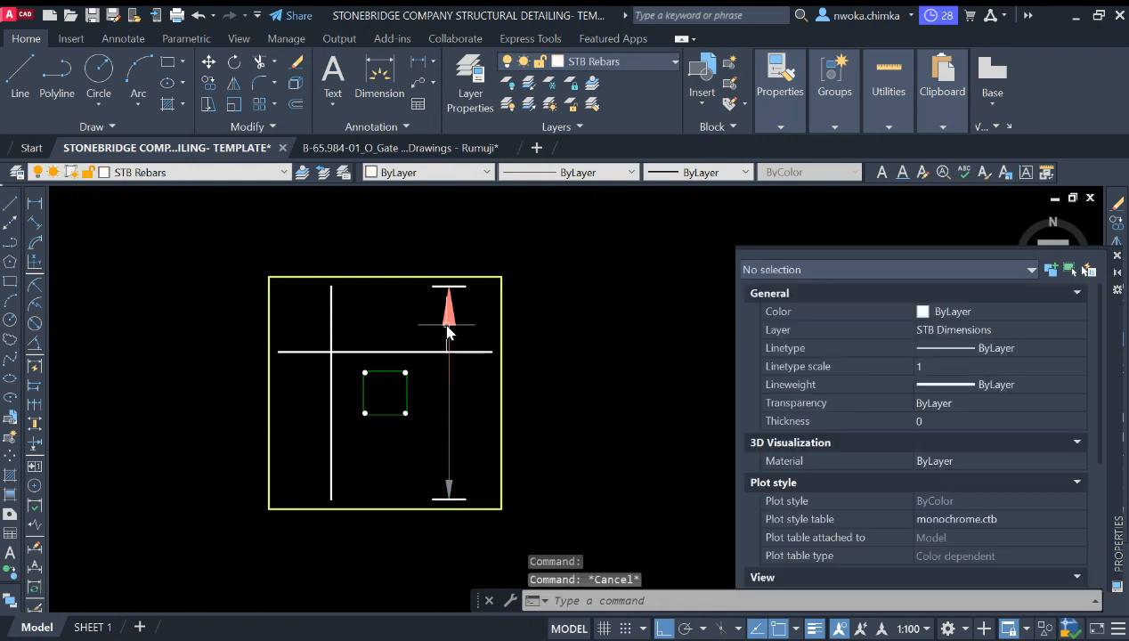
{"action": "left_click", "coordinate": [452, 323]}
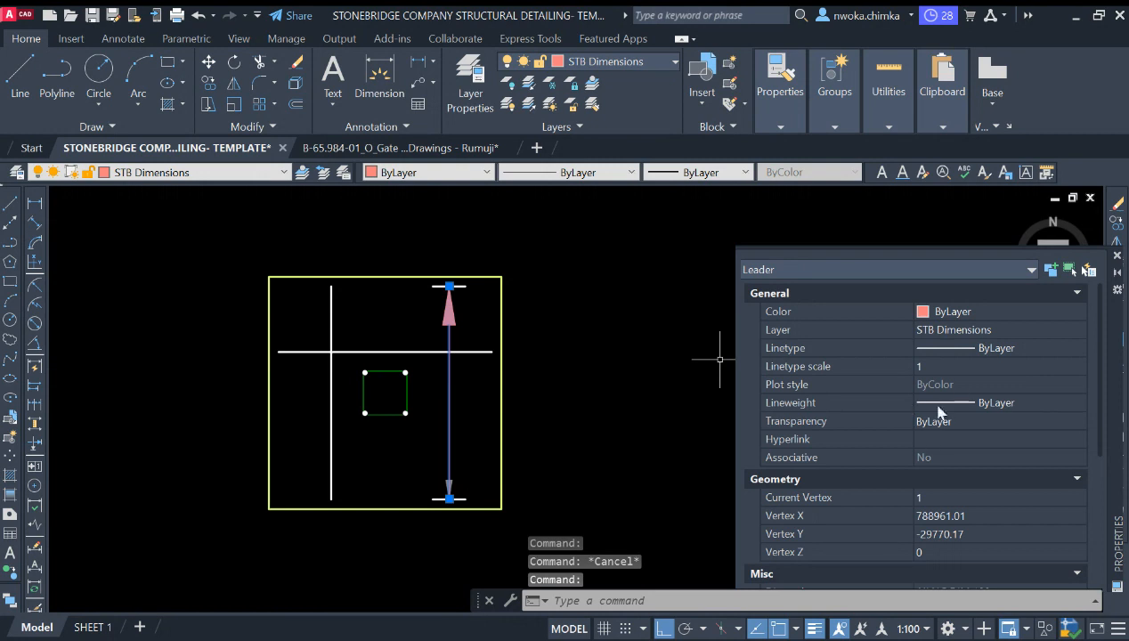
{"action": "key", "text": "Escape"}
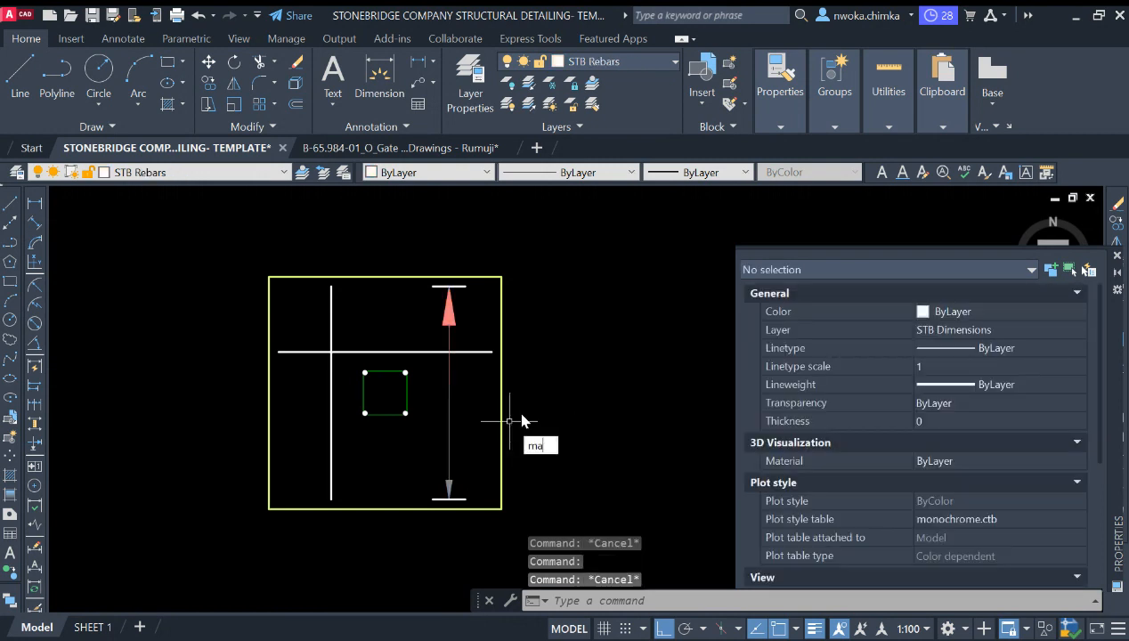
{"action": "key", "text": "Return"}
{"action": "left_click", "coordinate": [451, 430]}
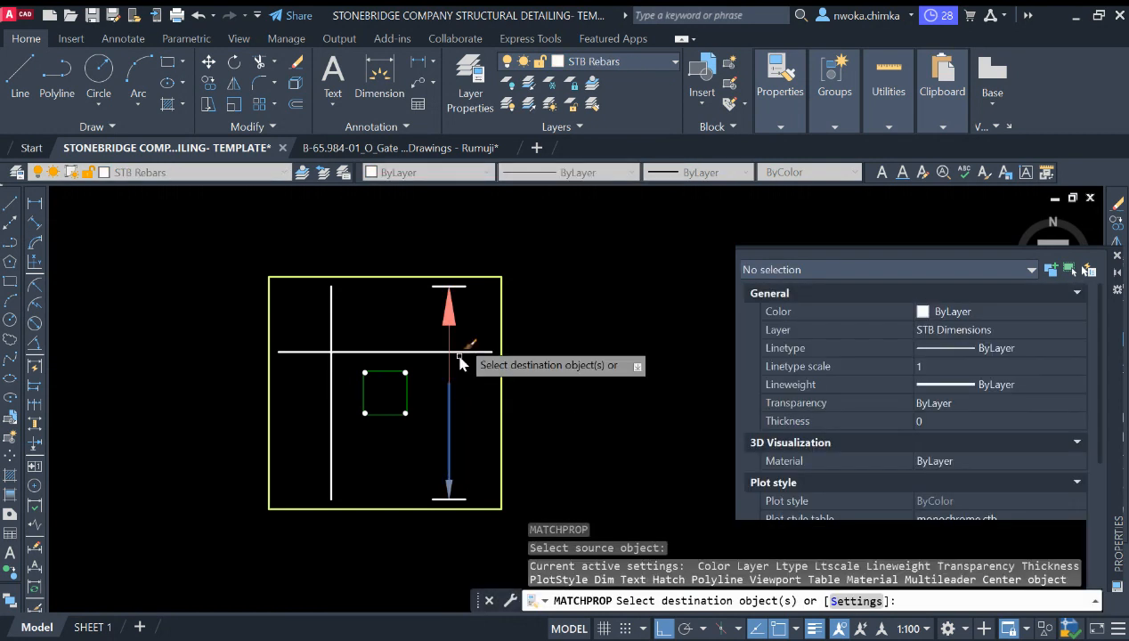
{"action": "key", "text": "Escape"}
Step: Select both leaders and compare their combined line, arrow and colour properties before closing the Properties palette
{"action": "left_click", "coordinate": [443, 318]}
{"action": "left_click", "coordinate": [440, 364]}
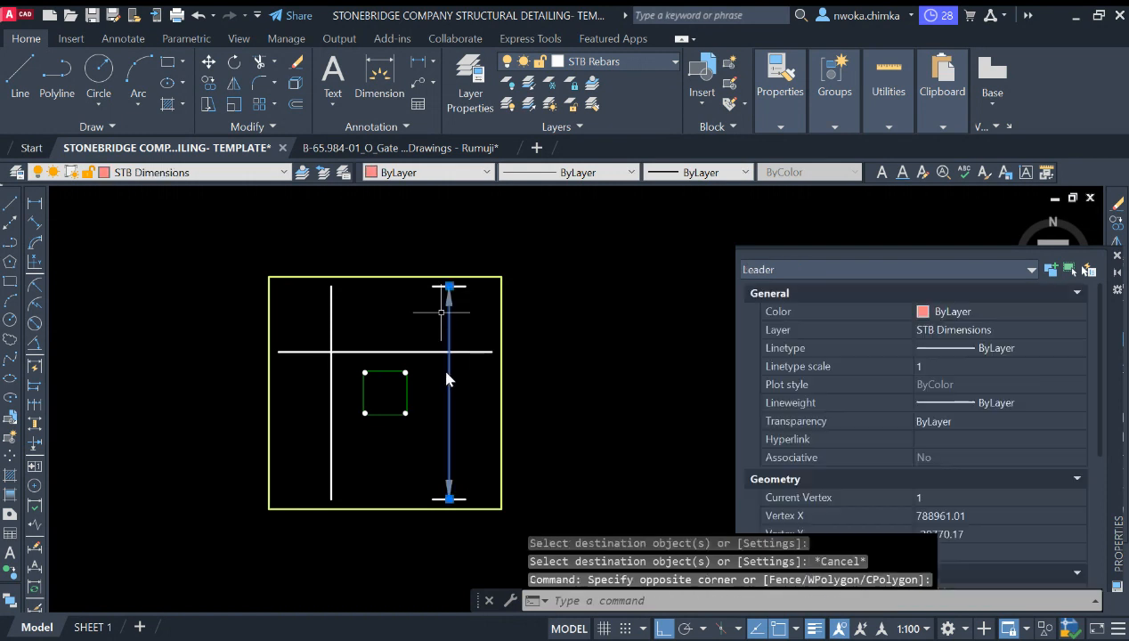
{"action": "left_click", "coordinate": [456, 389]}
{"action": "left_click", "coordinate": [441, 428]}
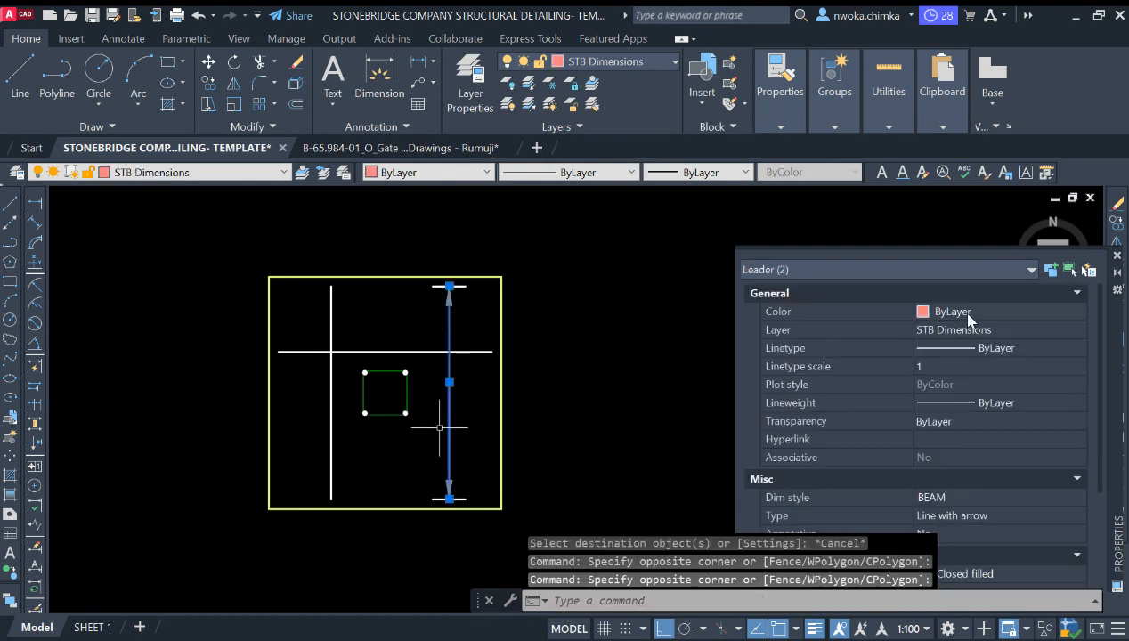
{"action": "scroll", "coordinate": [948, 462], "scroll_direction": "down", "scroll_amount": 3}
{"action": "left_click", "coordinate": [972, 482]}
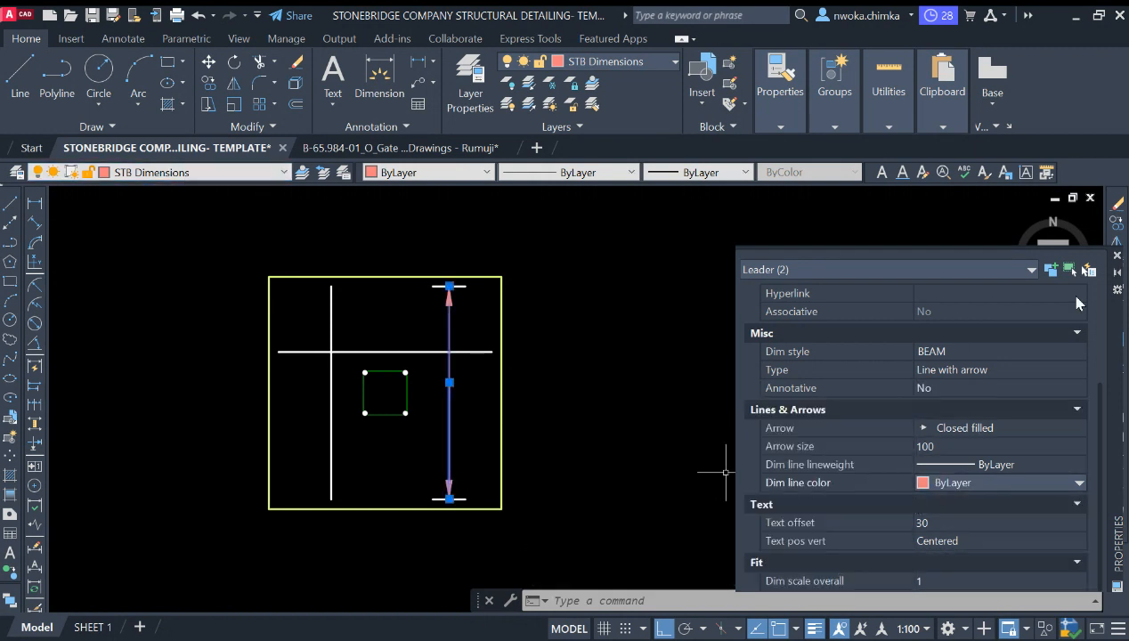
{"action": "left_click", "coordinate": [1115, 257]}
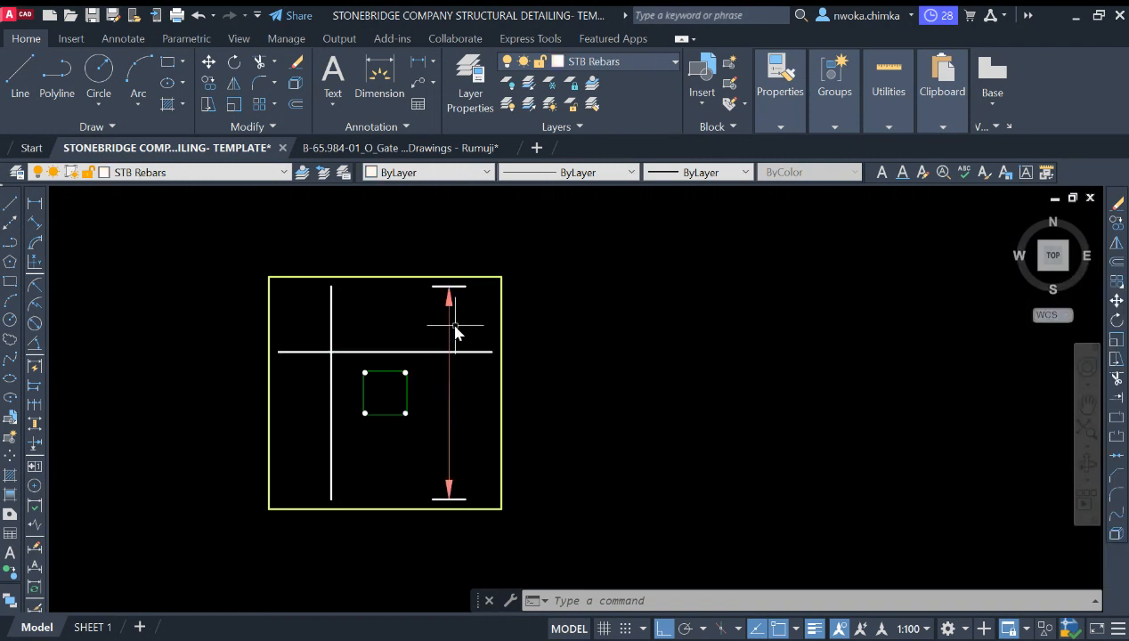
Step: Copy the rebar dot from the column corner to the intersection of the horizontal bar and the vertical leader
{"action": "scroll", "coordinate": [529, 311], "scroll_direction": "down", "scroll_amount": 2}
{"action": "scroll", "coordinate": [526, 335], "scroll_direction": "up", "scroll_amount": 8}
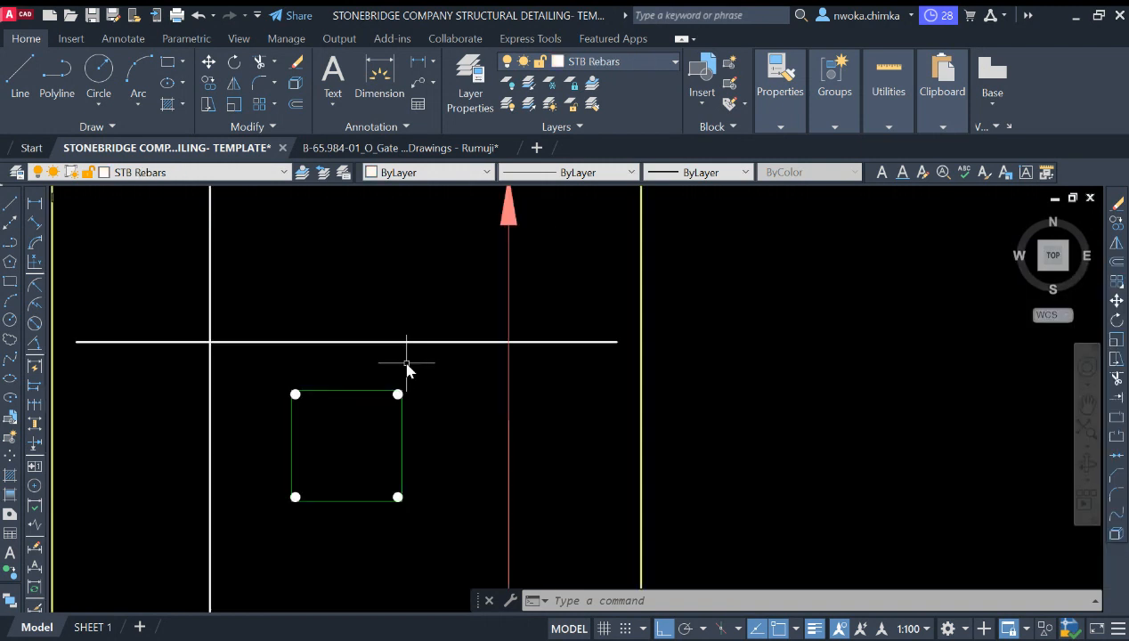
{"action": "left_click", "coordinate": [366, 384]}
{"action": "left_click", "coordinate": [432, 429]}
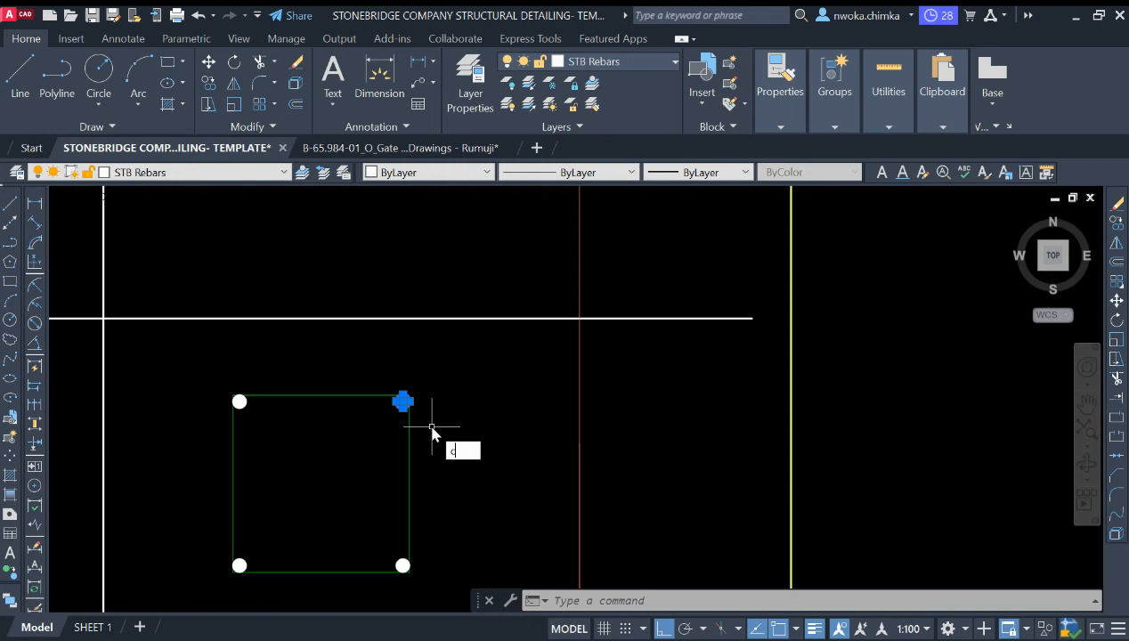
{"action": "type", "text": "co"}
{"action": "key", "text": "Return"}
{"action": "left_click", "coordinate": [403, 401]}
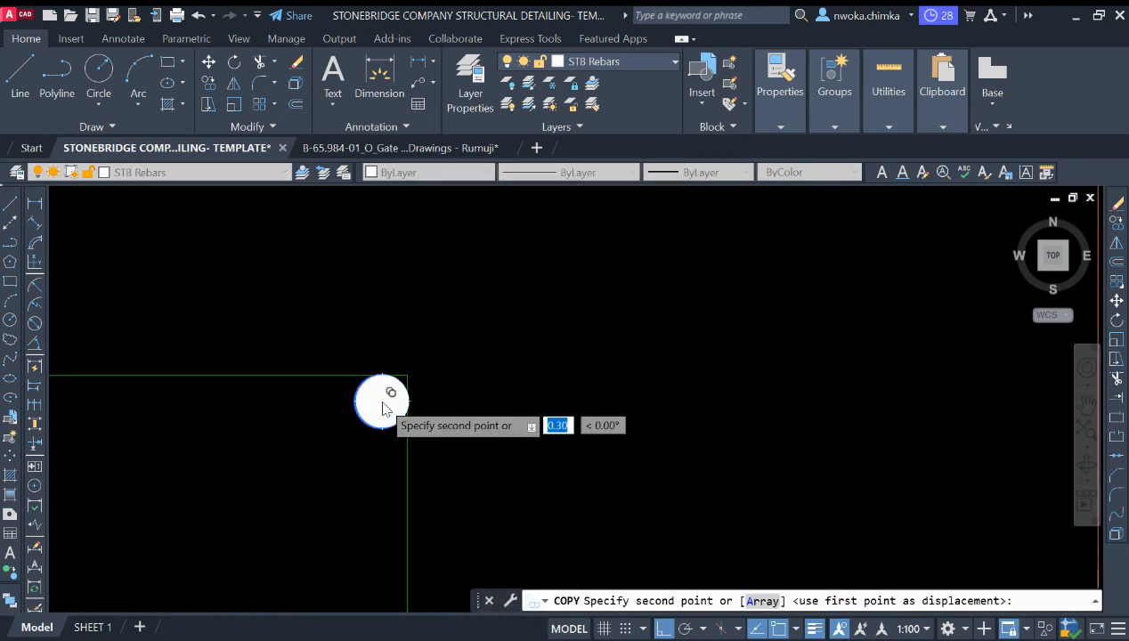
{"action": "left_click", "coordinate": [568, 341]}
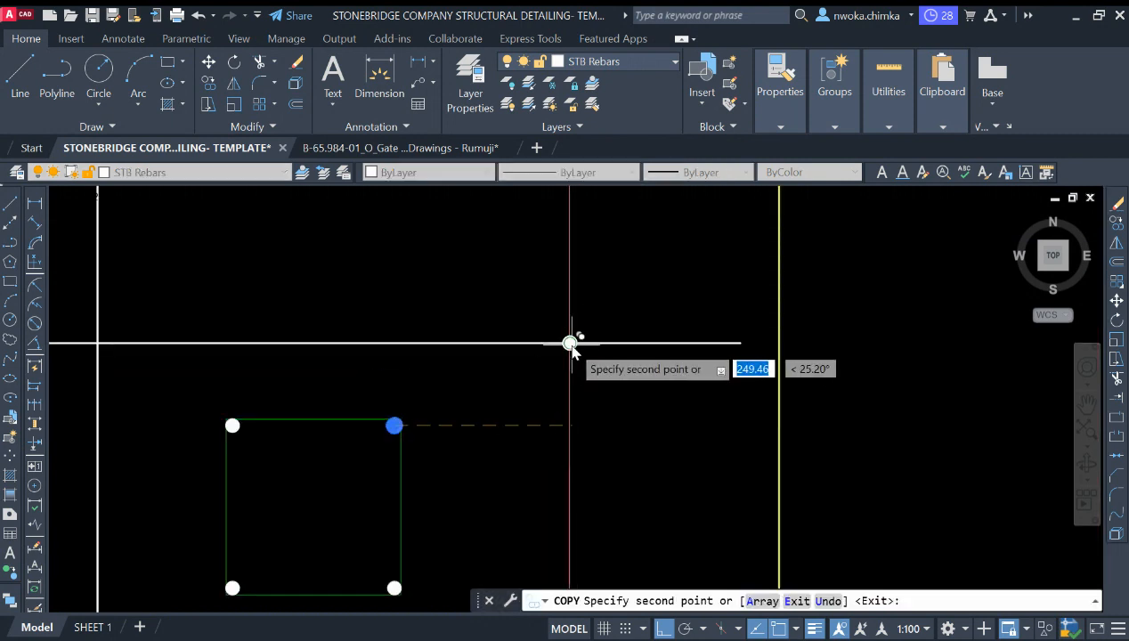
{"action": "key", "text": "Return"}
Step: Scale the copied rebar dot by a factor of 2 about its centre
{"action": "left_click", "coordinate": [504, 311]}
{"action": "left_click", "coordinate": [650, 400]}
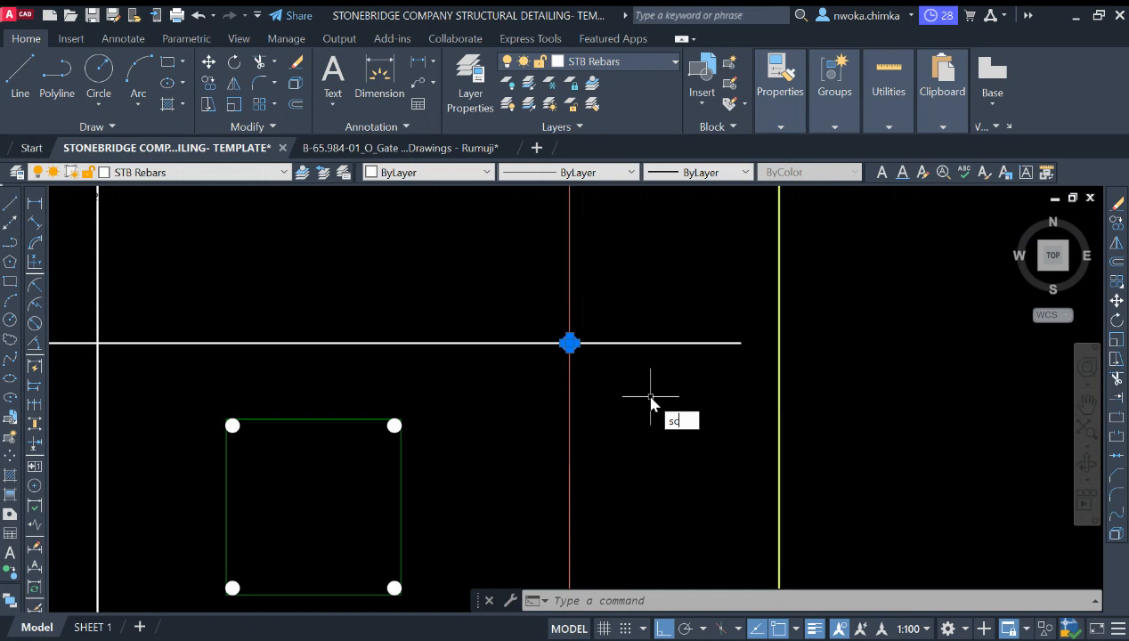
{"action": "key", "text": "Return"}
{"action": "scroll", "coordinate": [547, 304], "scroll_direction": "up", "scroll_amount": 5}
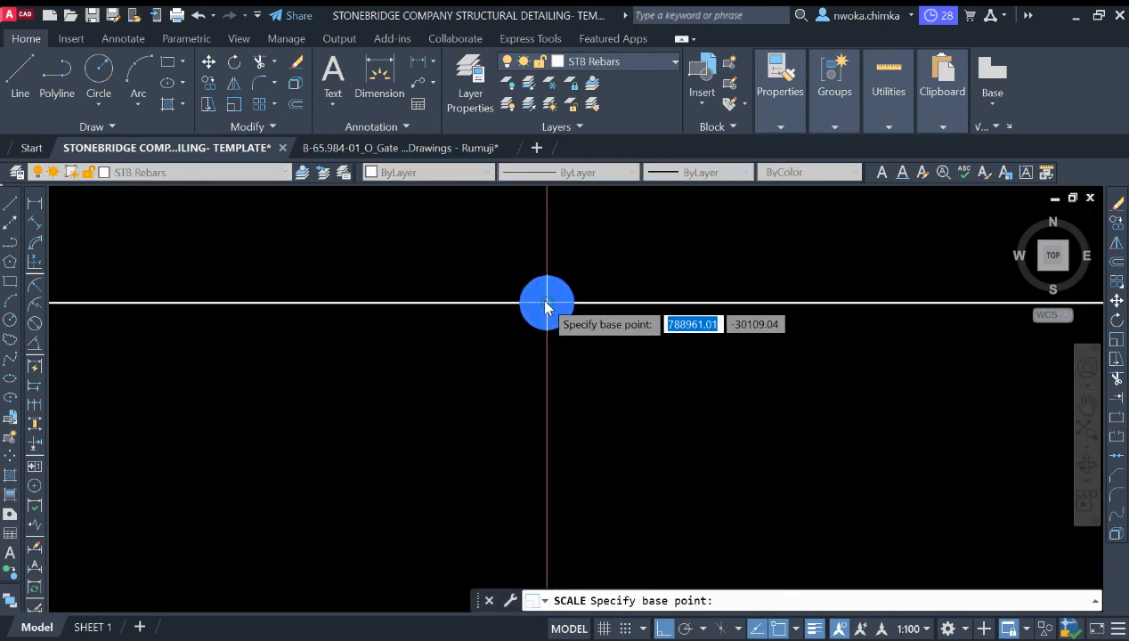
{"action": "left_click", "coordinate": [547, 306]}
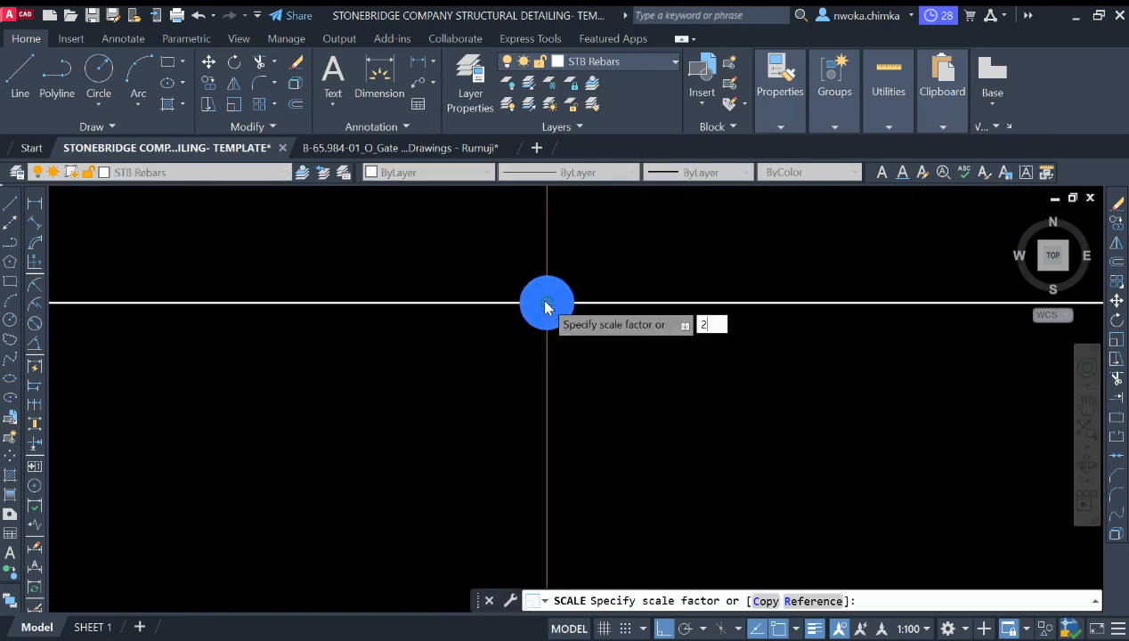
{"action": "type", "text": "2"}
{"action": "key", "text": "Return"}
Step: Scale the same rebar dot up by a further factor of 2 about its centre
{"action": "scroll", "coordinate": [595, 331], "scroll_direction": "down", "scroll_amount": 2}
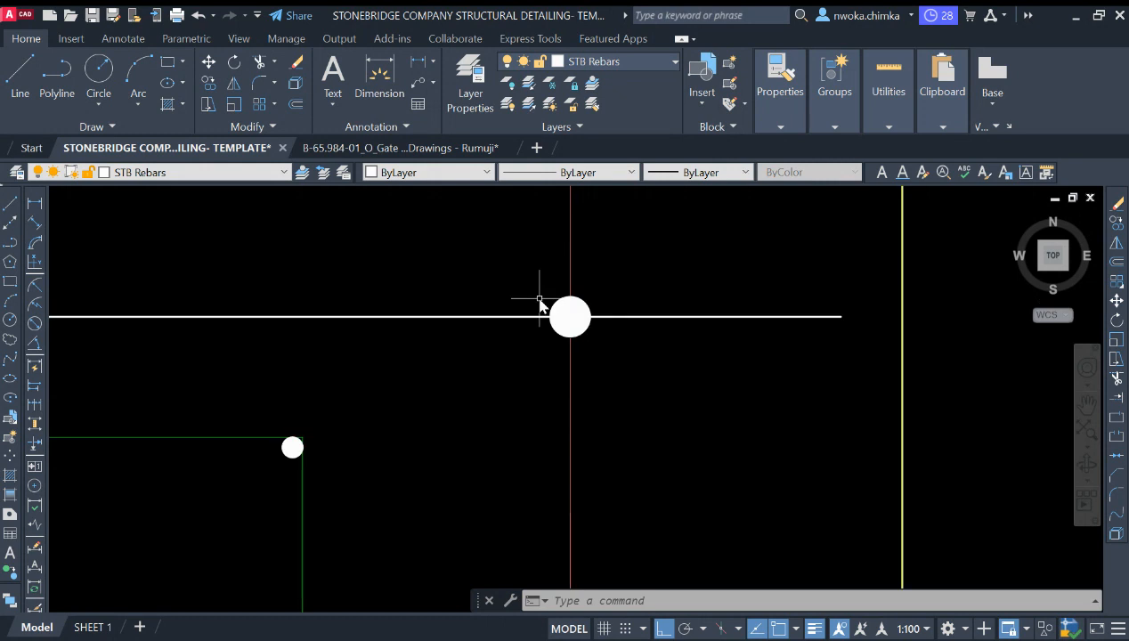
{"action": "scroll", "coordinate": [540, 305], "scroll_direction": "up", "scroll_amount": 3}
{"action": "scroll", "coordinate": [539, 305], "scroll_direction": "down", "scroll_amount": 7}
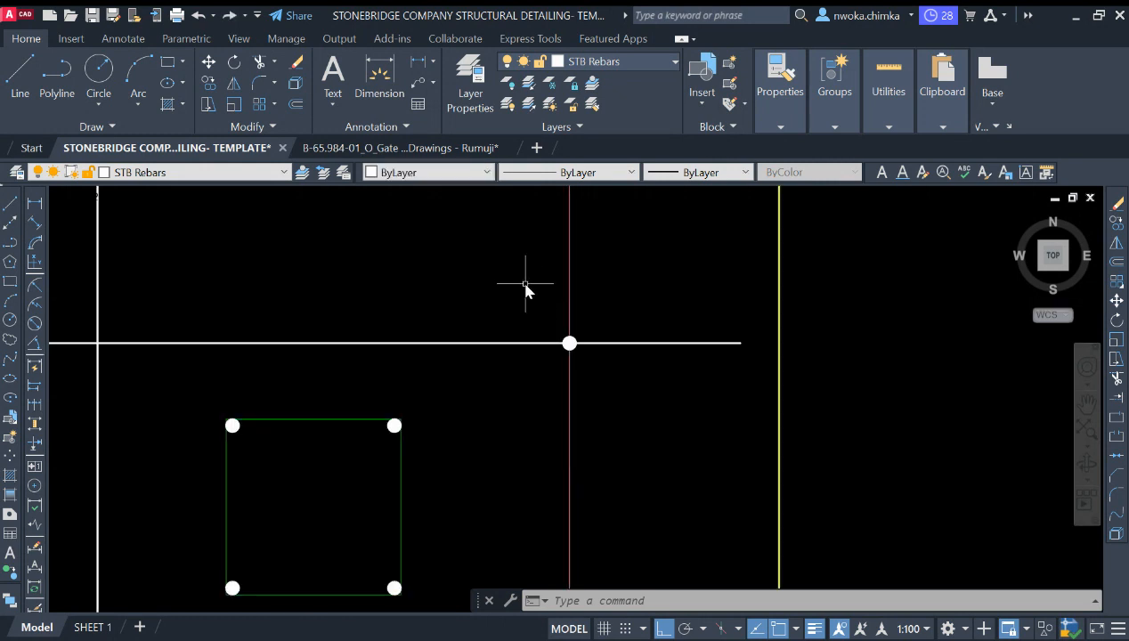
{"action": "left_click", "coordinate": [525, 285]}
{"action": "left_click", "coordinate": [613, 379]}
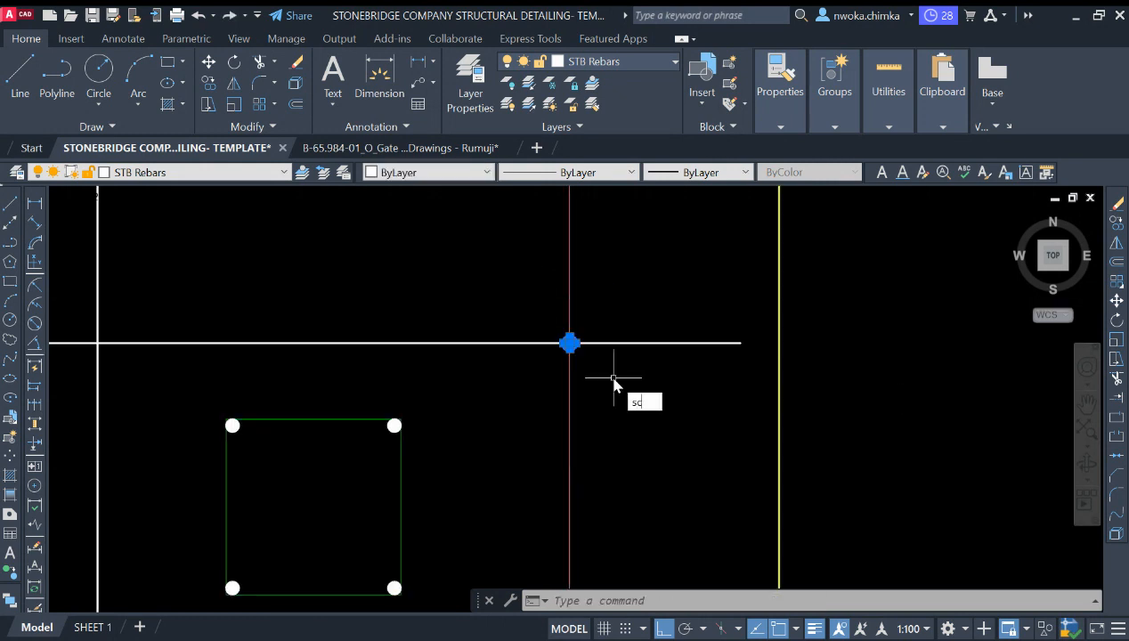
{"action": "key", "text": "Return"}
{"action": "scroll", "coordinate": [574, 343], "scroll_direction": "up", "scroll_amount": 4}
{"action": "left_click", "coordinate": [569, 342]}
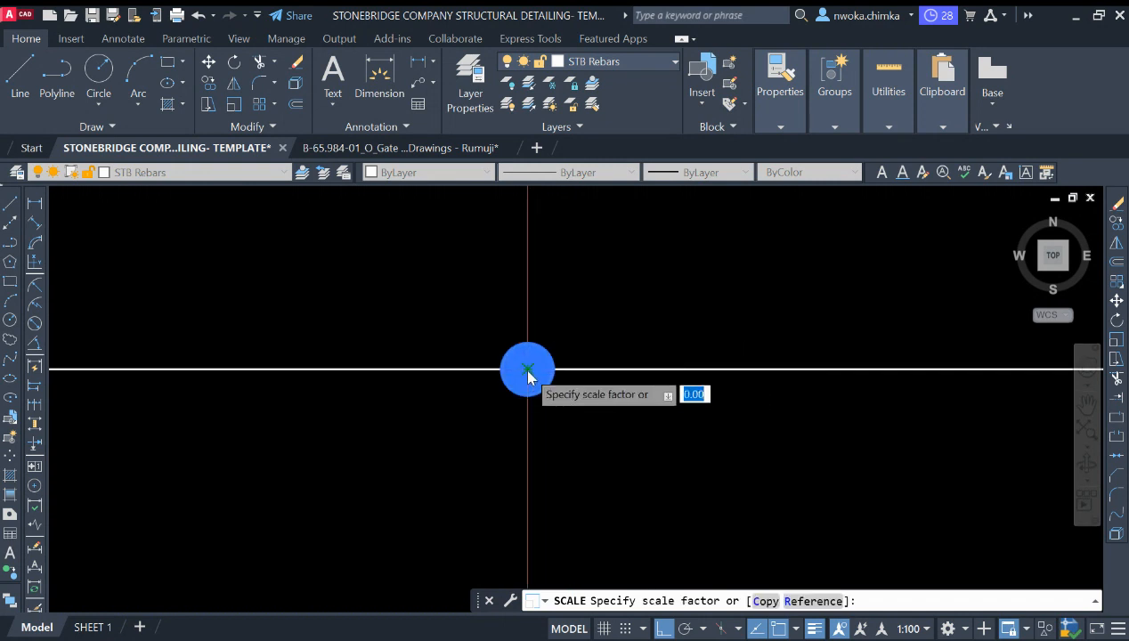
{"action": "type", "text": "2"}
{"action": "key", "text": "Return"}
Step: Copy the vertical dimension leader set to an empty area right of the footing detail
{"action": "scroll", "coordinate": [663, 350], "scroll_direction": "down", "scroll_amount": 4}
{"action": "scroll", "coordinate": [617, 343], "scroll_direction": "down", "scroll_amount": 4}
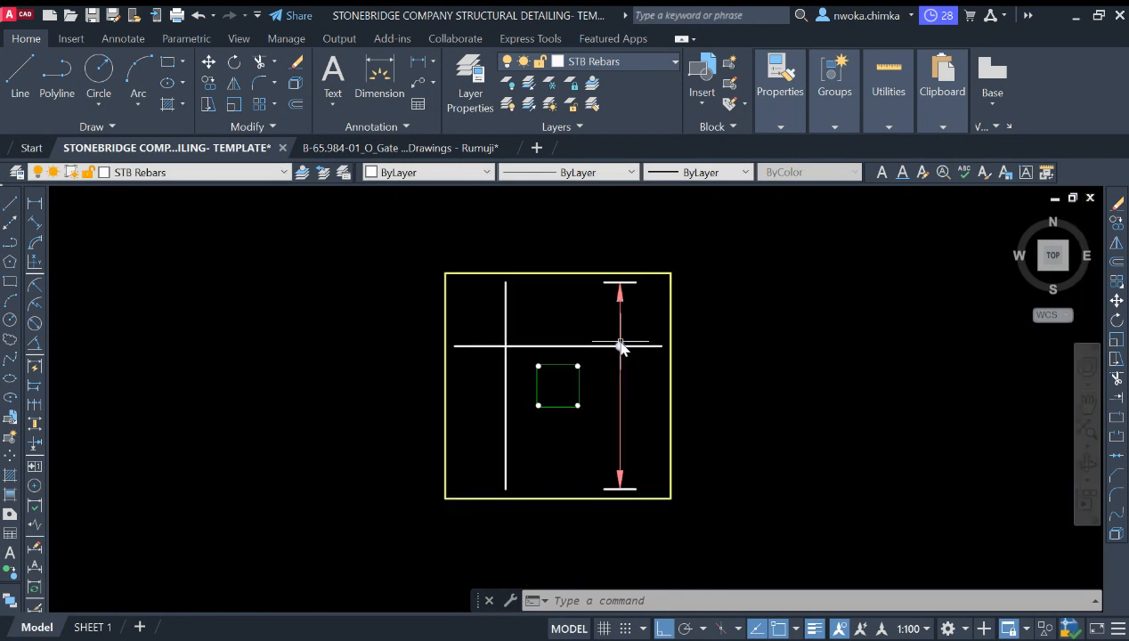
{"action": "scroll", "coordinate": [634, 287], "scroll_direction": "up", "scroll_amount": 2}
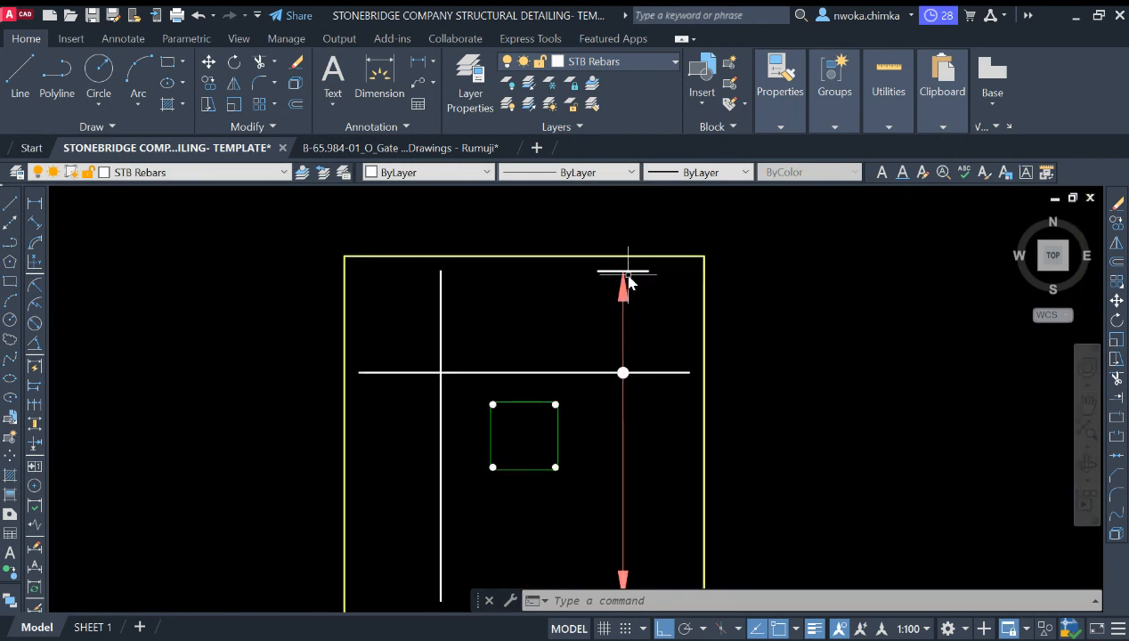
{"action": "scroll", "coordinate": [582, 269], "scroll_direction": "down", "scroll_amount": 2}
{"action": "scroll", "coordinate": [577, 428], "scroll_direction": "up", "scroll_amount": 2}
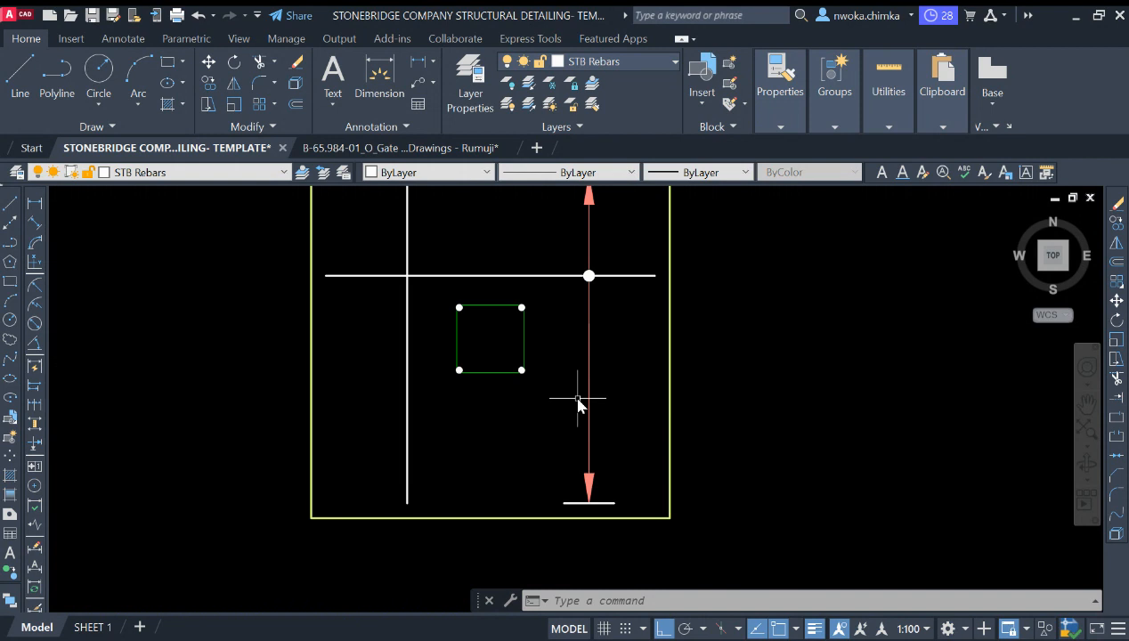
{"action": "scroll", "coordinate": [572, 387], "scroll_direction": "down", "scroll_amount": 2}
{"action": "scroll", "coordinate": [616, 433], "scroll_direction": "up", "scroll_amount": 2}
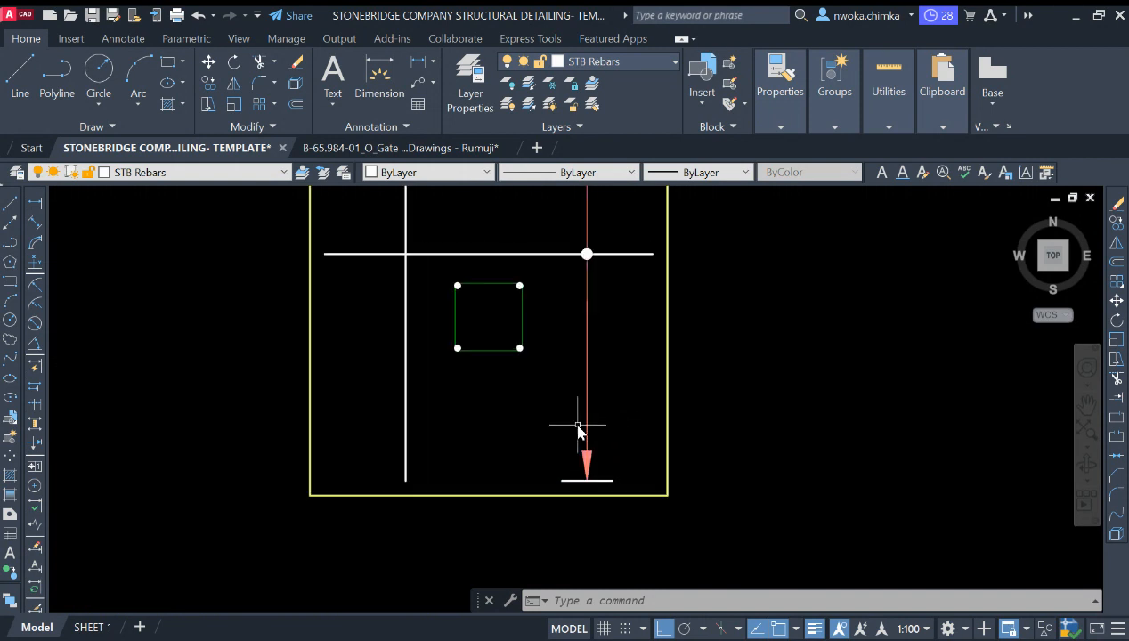
{"action": "left_click", "coordinate": [620, 411]}
{"action": "left_click", "coordinate": [575, 486]}
{"action": "scroll", "coordinate": [579, 499], "scroll_direction": "down", "scroll_amount": 2}
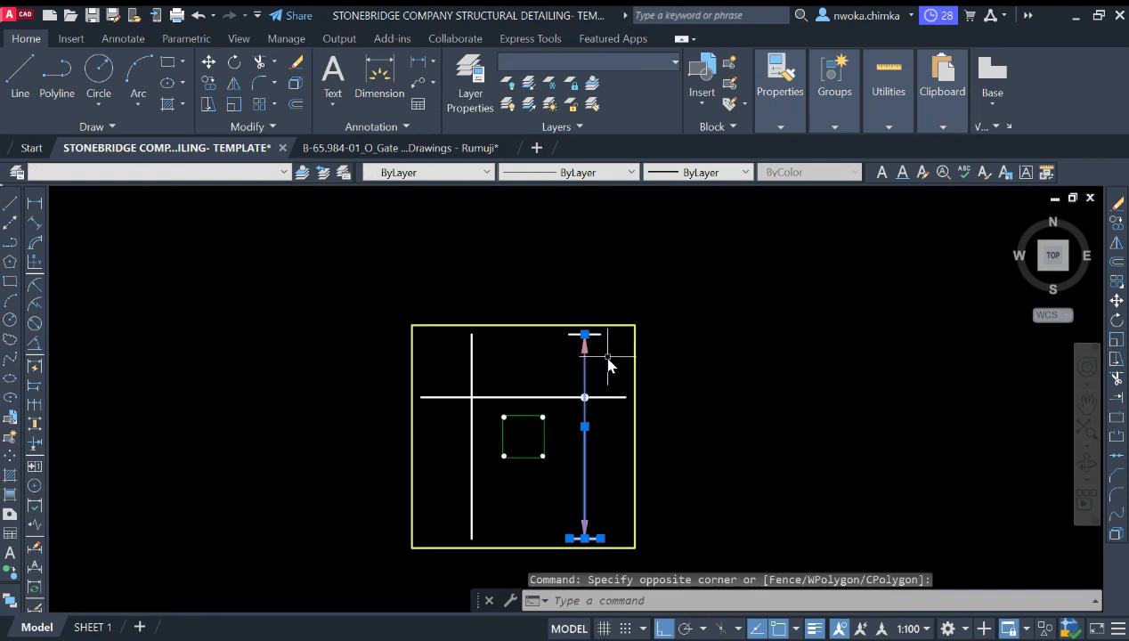
{"action": "scroll", "coordinate": [608, 352], "scroll_direction": "up", "scroll_amount": 2}
{"action": "left_click", "coordinate": [523, 288]}
{"action": "left_click", "coordinate": [605, 345]}
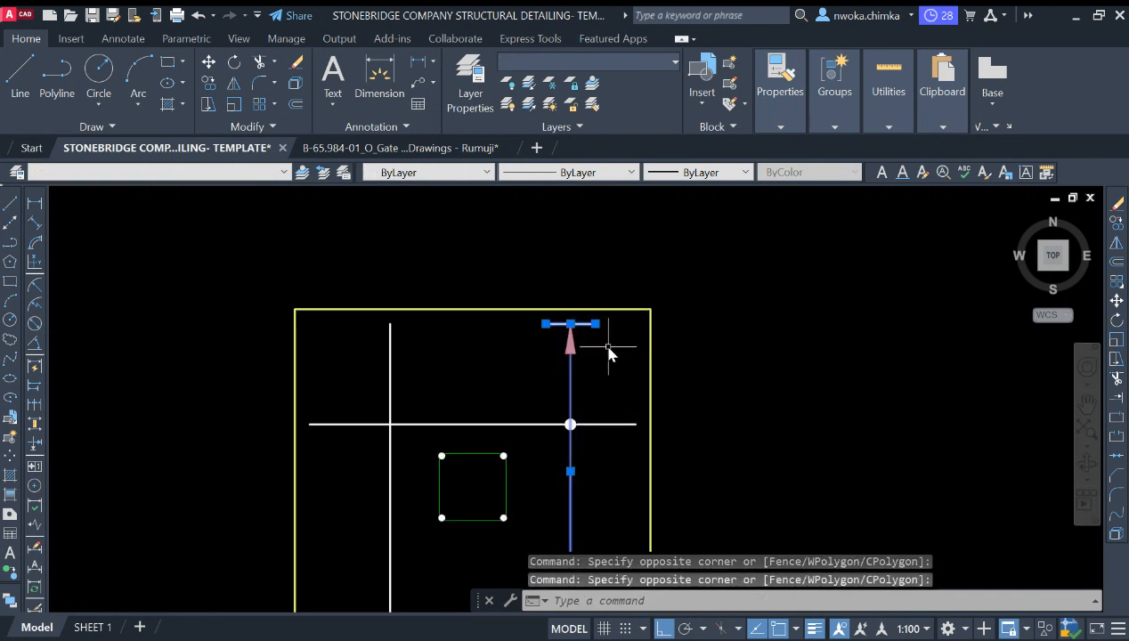
{"action": "key", "text": "Return"}
{"action": "left_click", "coordinate": [532, 364]}
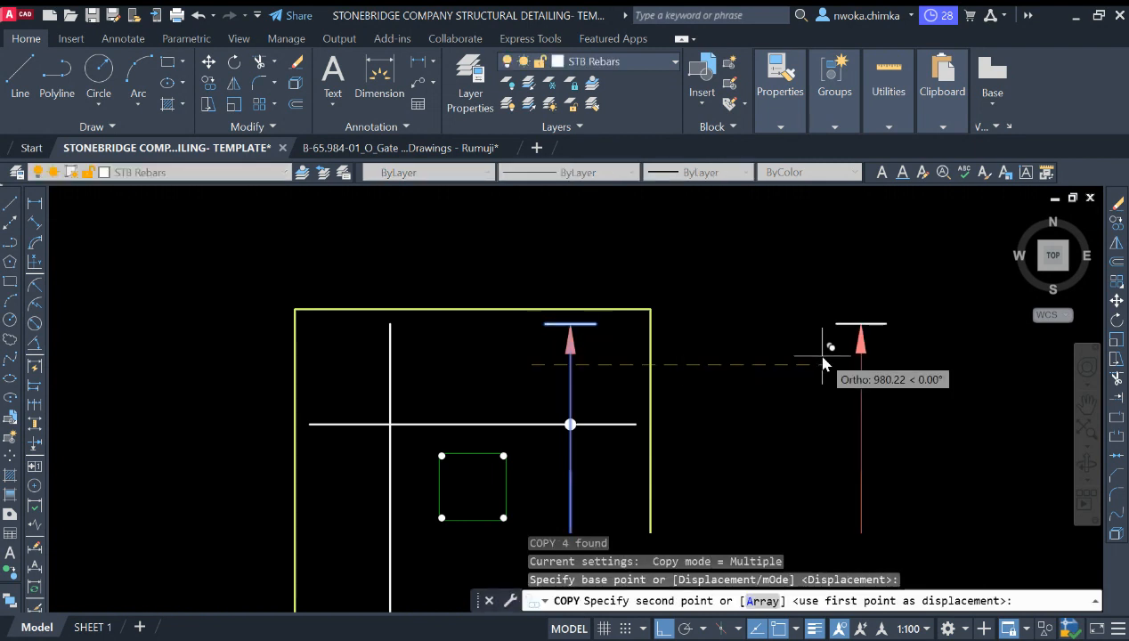
{"action": "scroll", "coordinate": [677, 356], "scroll_direction": "down", "scroll_amount": 3}
{"action": "left_click", "coordinate": [687, 354]}
{"action": "key", "text": "Escape"}
Step: Rotate the copied leader set about its midpoint so it lies horizontally
{"action": "left_click", "coordinate": [760, 303]}
{"action": "left_click", "coordinate": [643, 495]}
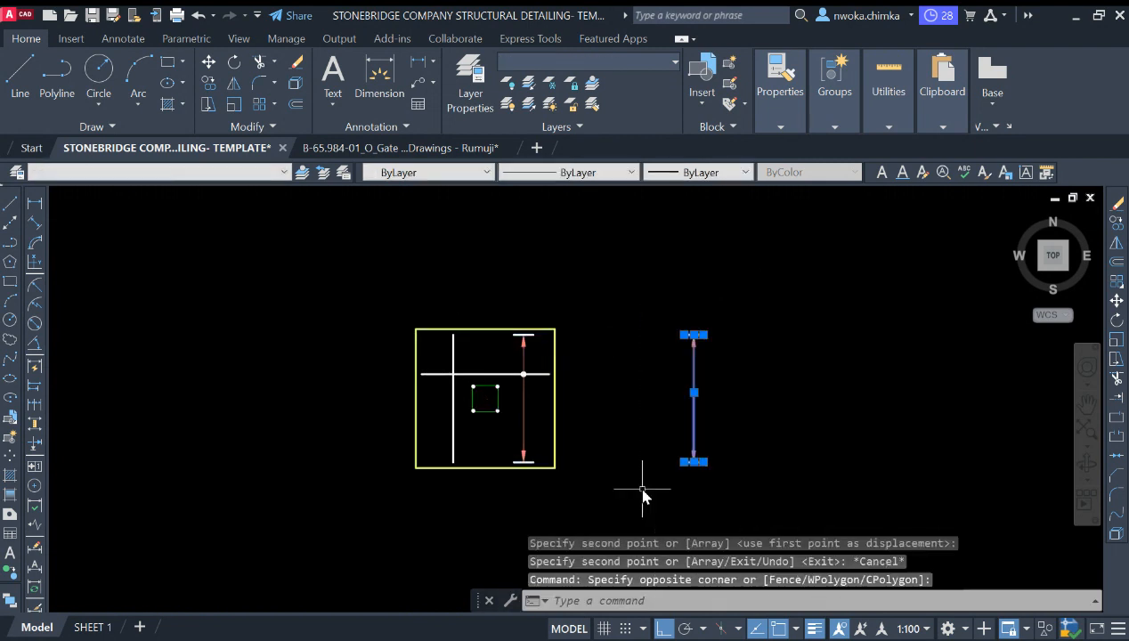
{"action": "type", "text": "ro"}
{"action": "key", "text": "Return"}
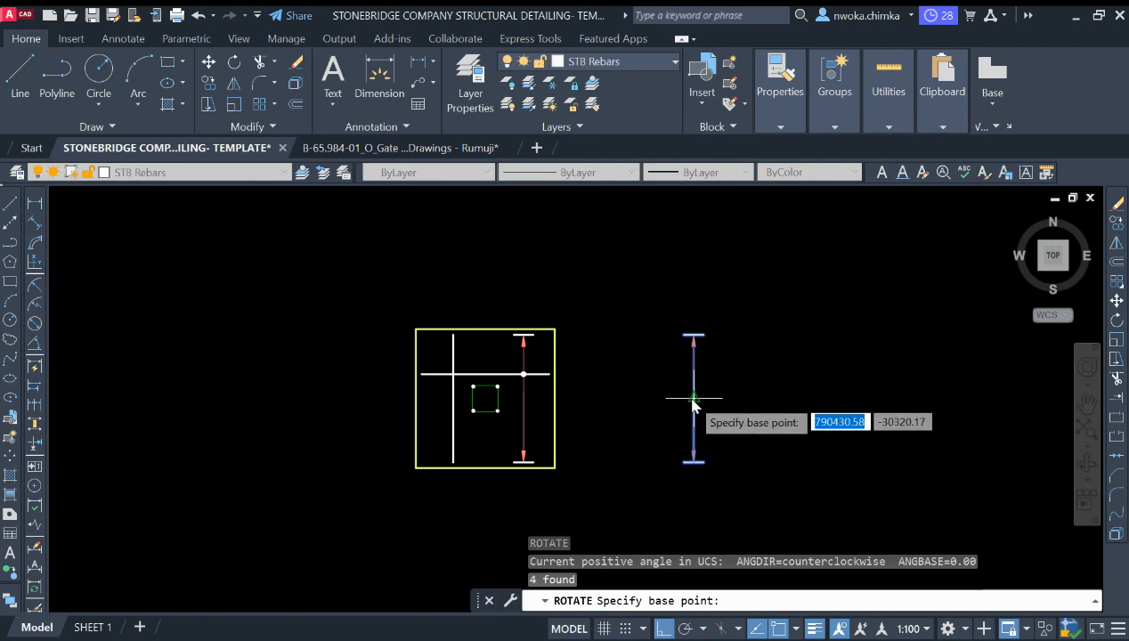
{"action": "left_click", "coordinate": [693, 398]}
{"action": "key", "text": "Return"}
{"action": "left_click", "coordinate": [823, 354]}
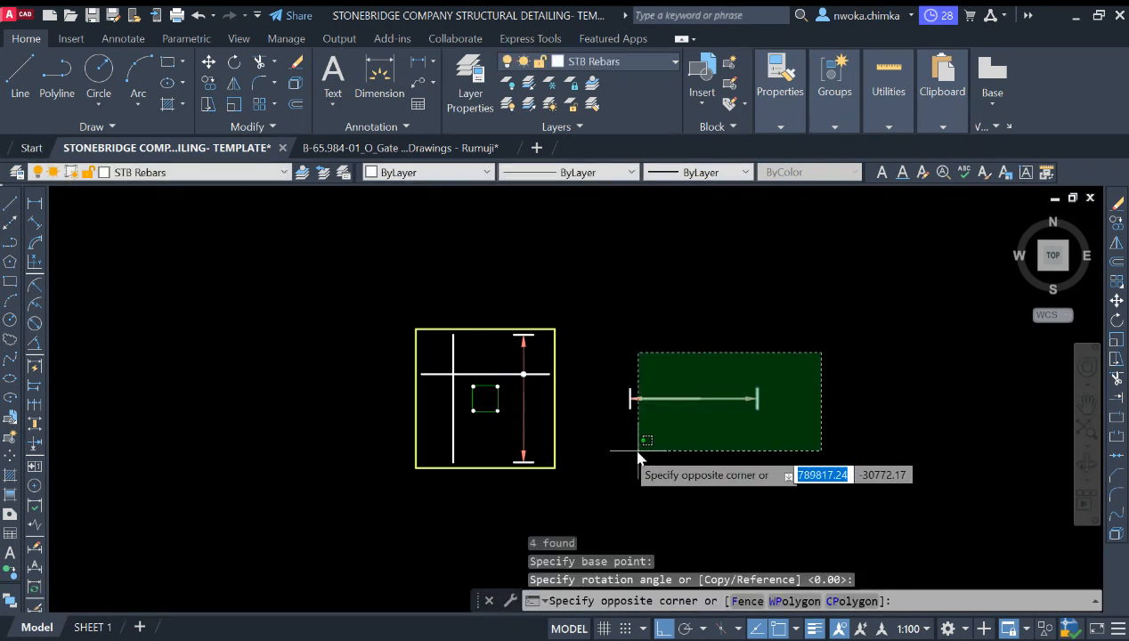
{"action": "left_click", "coordinate": [607, 452]}
{"action": "type", "text": "m"}
{"action": "key", "text": "Return"}
{"action": "scroll", "coordinate": [632, 398], "scroll_direction": "up", "scroll_amount": 4}
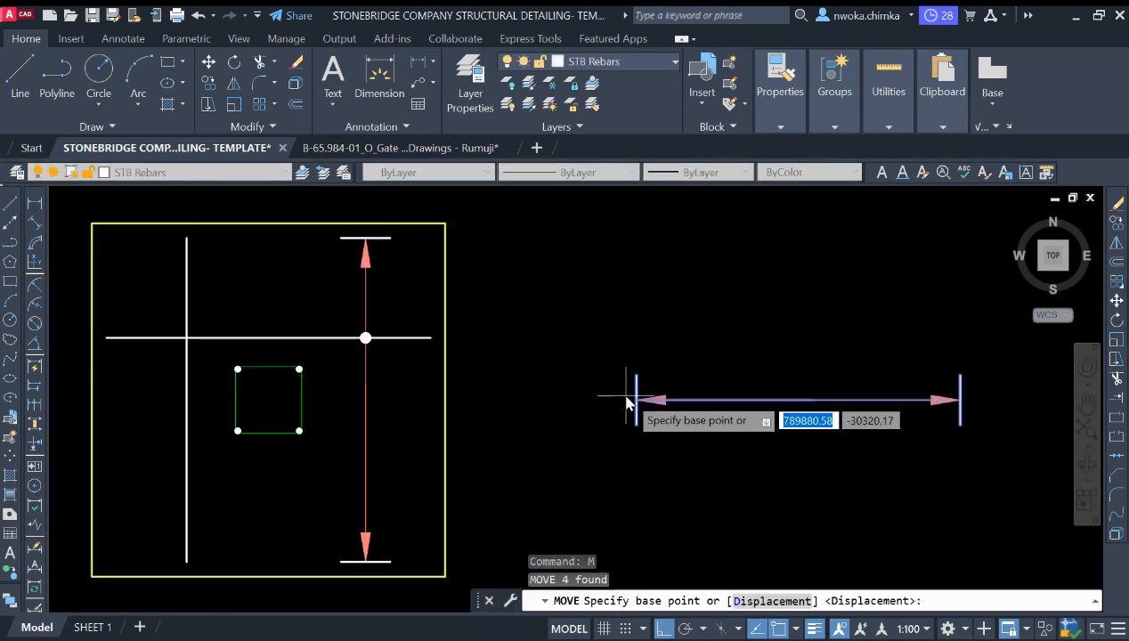
{"action": "key", "text": "Escape"}
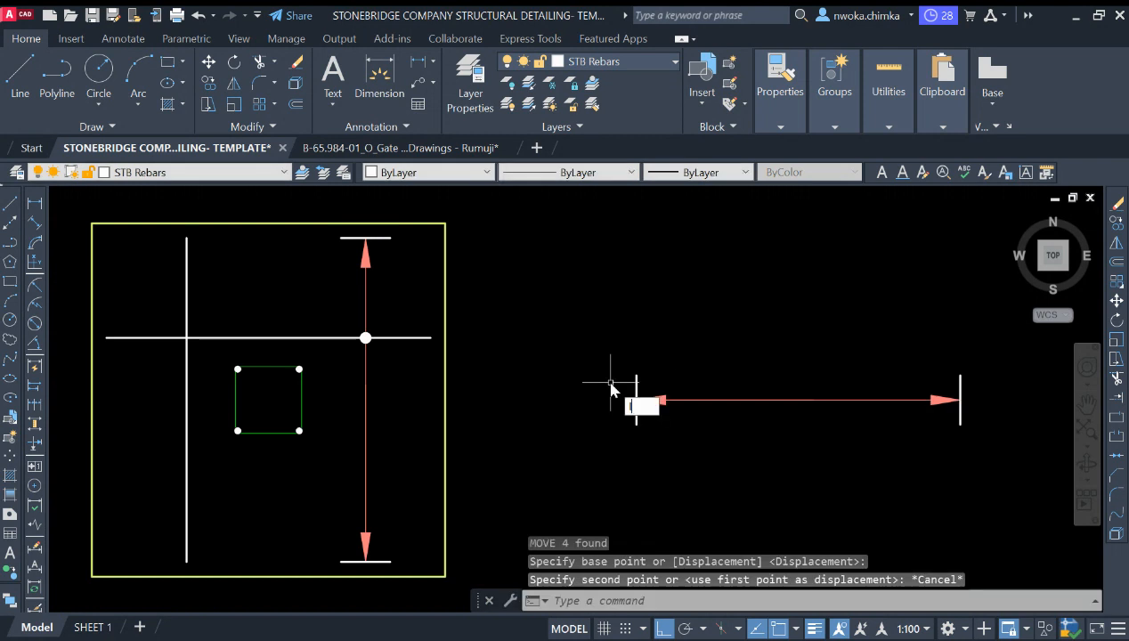
Step: Draw a vertical line downward from the left end of the horizontal bar inside the footing outline, then select it
{"action": "type", "text": "l"}
{"action": "key", "text": "Return"}
{"action": "scroll", "coordinate": [252, 328], "scroll_direction": "down", "scroll_amount": 2}
{"action": "scroll", "coordinate": [222, 328], "scroll_direction": "up", "scroll_amount": 2}
{"action": "left_click", "coordinate": [195, 310]}
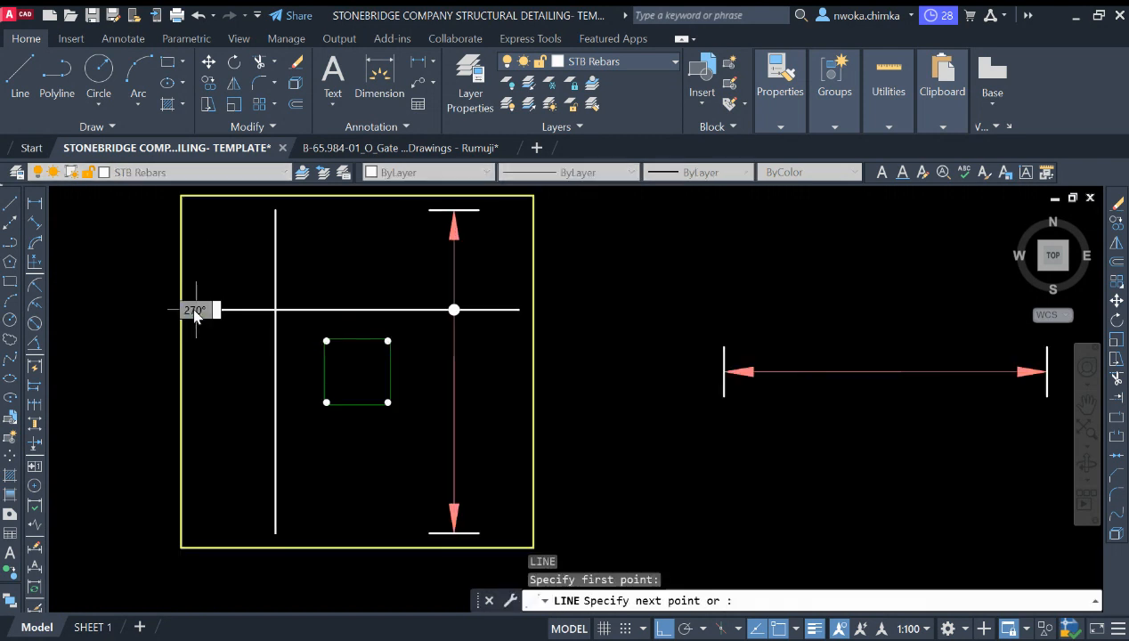
{"action": "left_click", "coordinate": [210, 491]}
{"action": "key", "text": "Escape"}
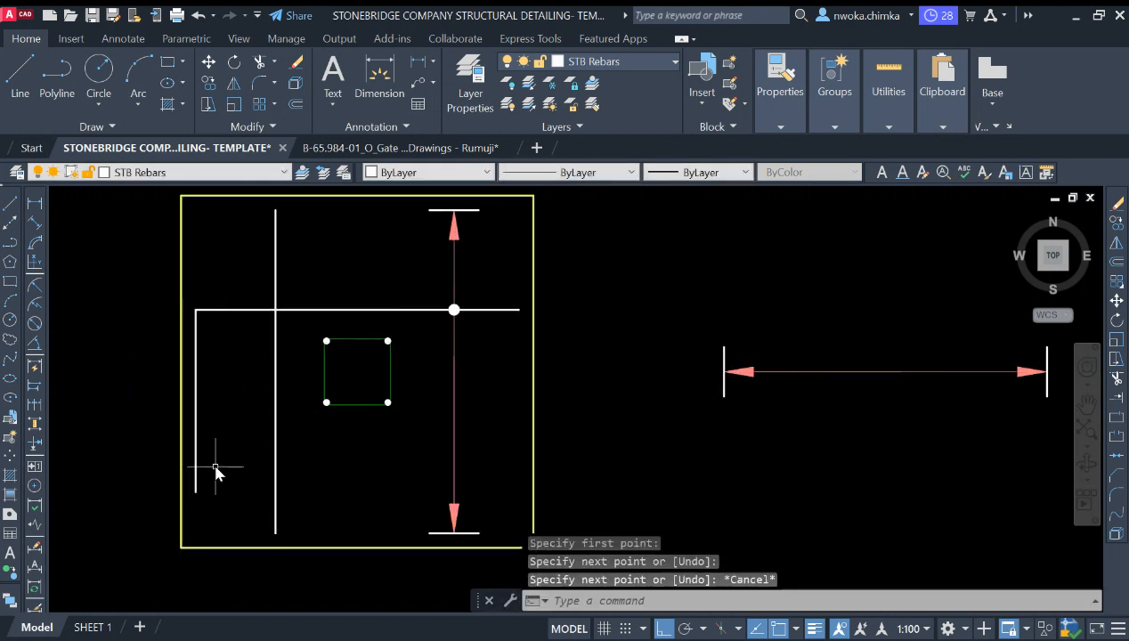
{"action": "left_click", "coordinate": [195, 401]}
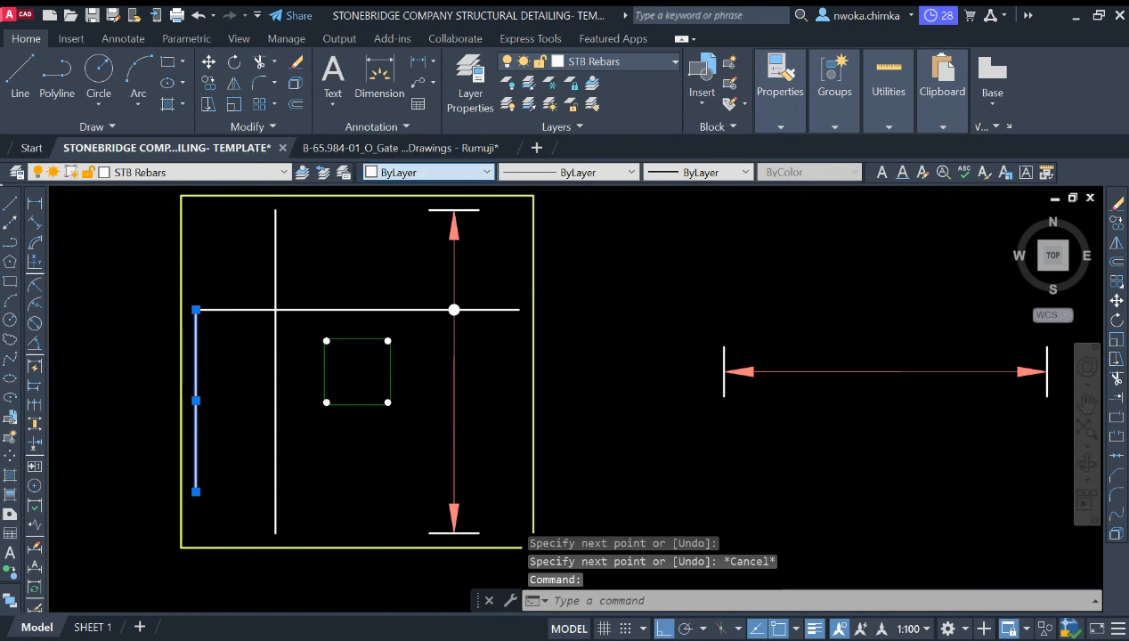
Step: Move the horizontal dimension leader set into the footing outline, below the central column, spanning between the footing's sides
{"action": "key", "text": "Escape"}
{"action": "scroll", "coordinate": [641, 352], "scroll_direction": "down", "scroll_amount": 2}
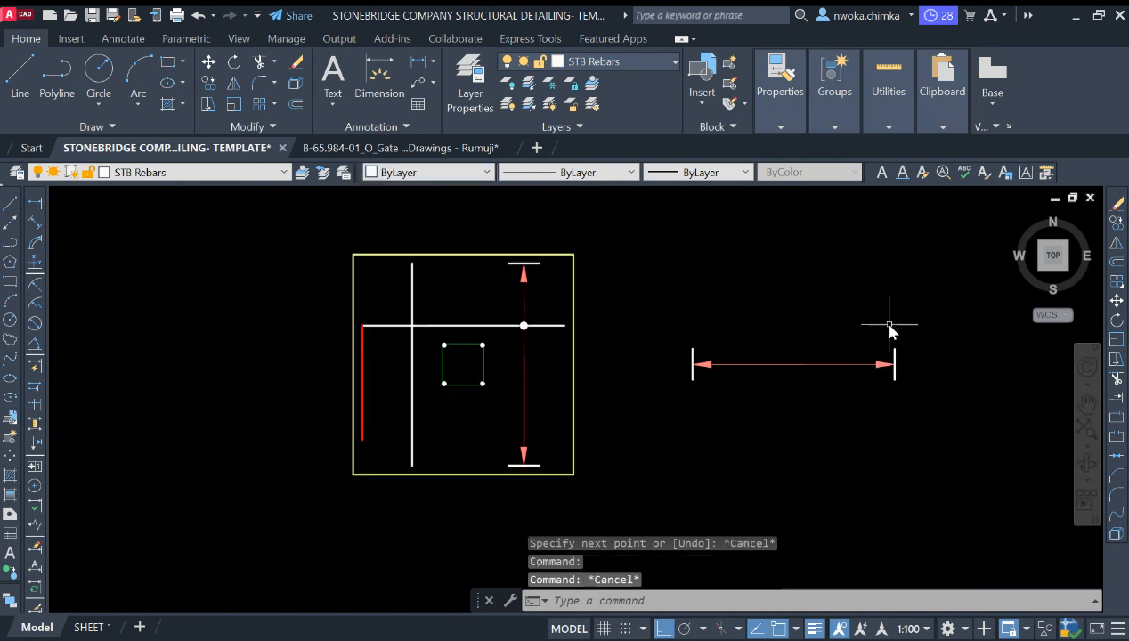
{"action": "left_click", "coordinate": [922, 316]}
{"action": "left_click", "coordinate": [658, 439]}
{"action": "key", "text": "Return"}
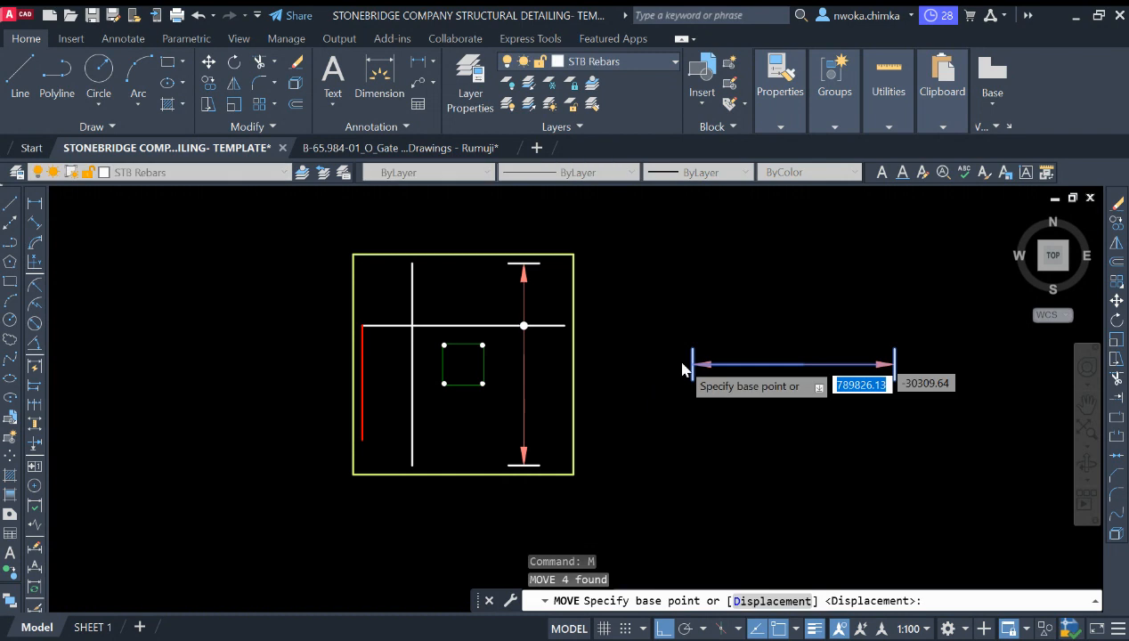
{"action": "scroll", "coordinate": [686, 369], "scroll_direction": "up", "scroll_amount": 3}
{"action": "left_click", "coordinate": [711, 370]}
{"action": "scroll", "coordinate": [711, 372], "scroll_direction": "down", "scroll_amount": 3}
{"action": "scroll", "coordinate": [456, 403], "scroll_direction": "up", "scroll_amount": 2}
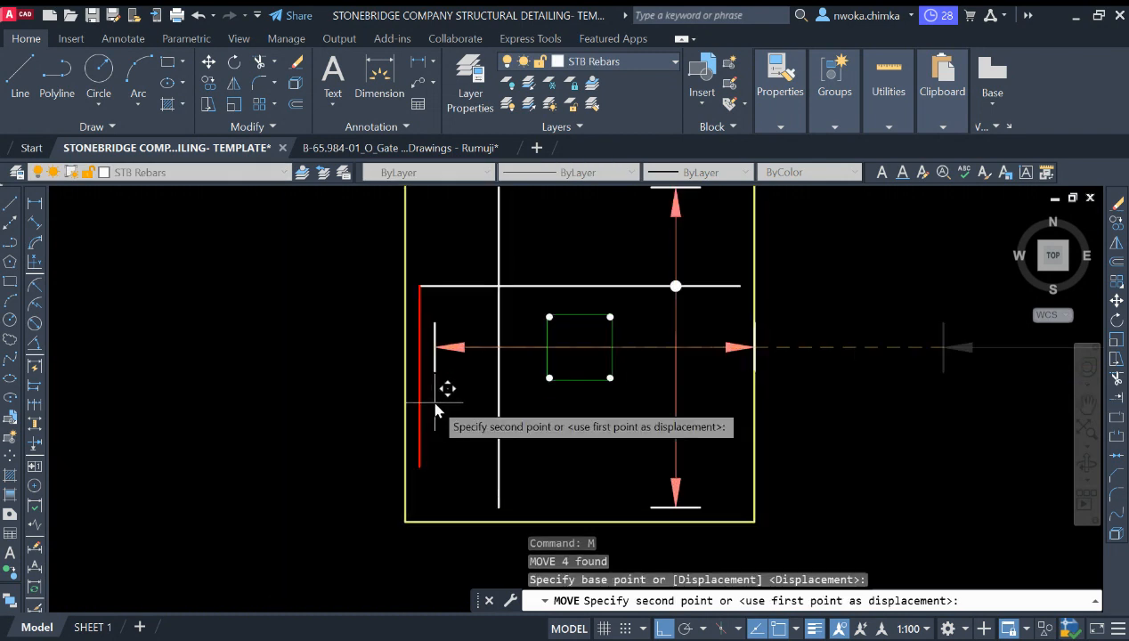
{"action": "left_click", "coordinate": [424, 398]}
{"action": "key", "text": "Escape"}
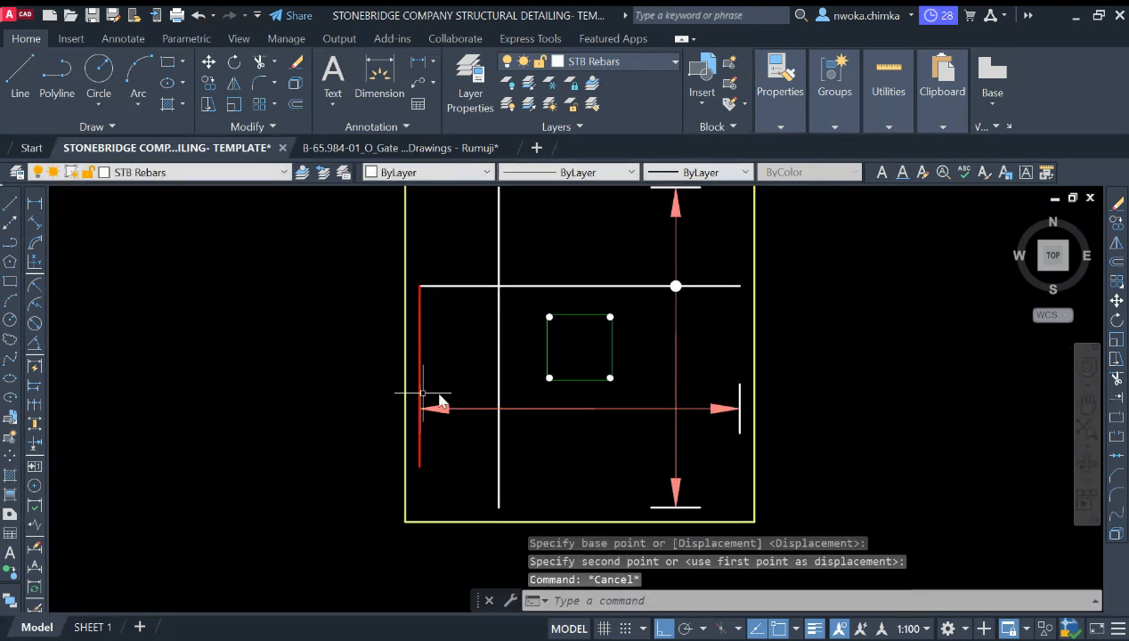
Step: Erase the short vertical line drawn along the footing's left edge
{"action": "left_click", "coordinate": [419, 352]}
{"action": "type", "text": "E"}
{"action": "key", "text": "Return"}
{"action": "scroll", "coordinate": [588, 293], "scroll_direction": "down", "scroll_amount": 2}
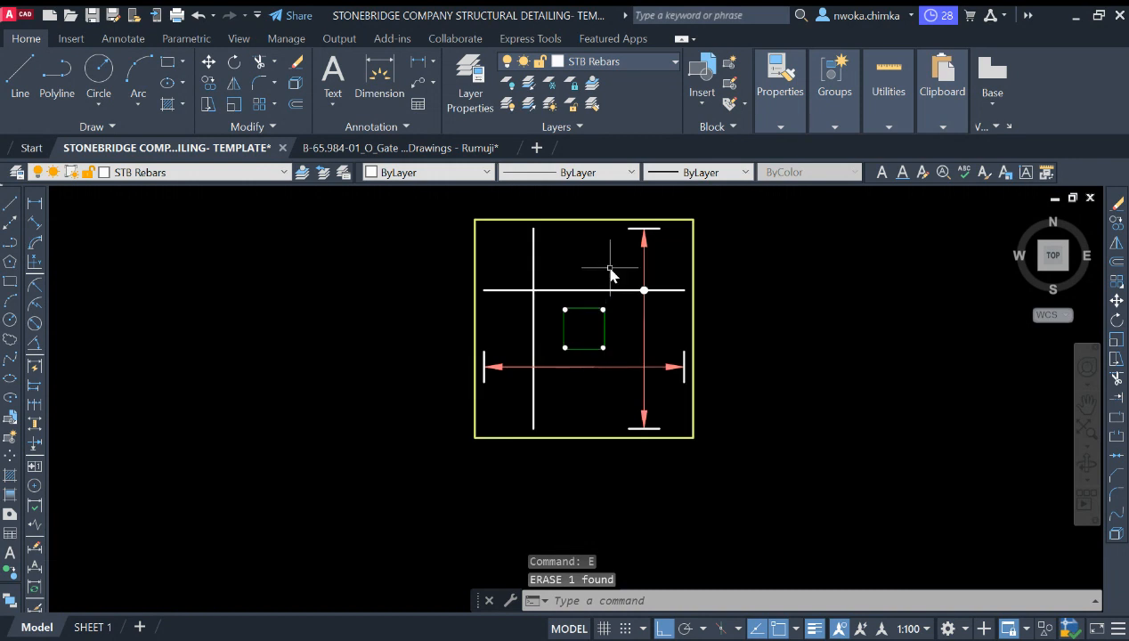
Step: Copy the rebar dot from the upper bar to where the left vertical bar crosses the horizontal leader
{"action": "scroll", "coordinate": [607, 263], "scroll_direction": "up", "scroll_amount": 2}
{"action": "left_click", "coordinate": [629, 278]}
{"action": "left_click", "coordinate": [704, 320]}
{"action": "type", "text": "c"}
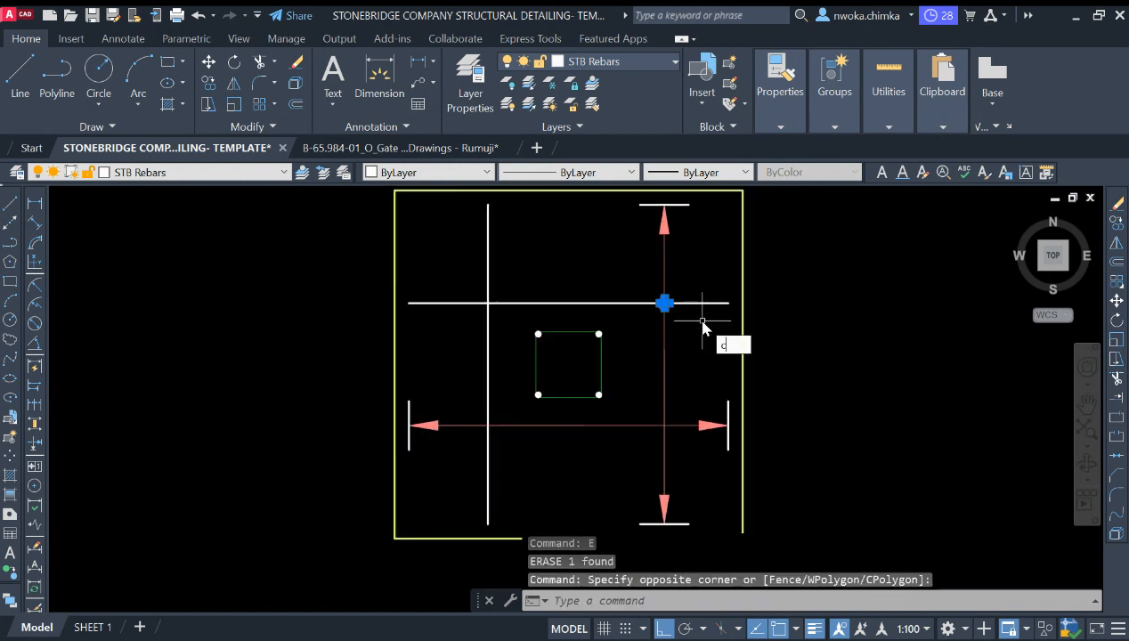
{"action": "type", "text": "o"}
{"action": "key", "text": "Return"}
{"action": "scroll", "coordinate": [632, 310], "scroll_direction": "up", "scroll_amount": 5}
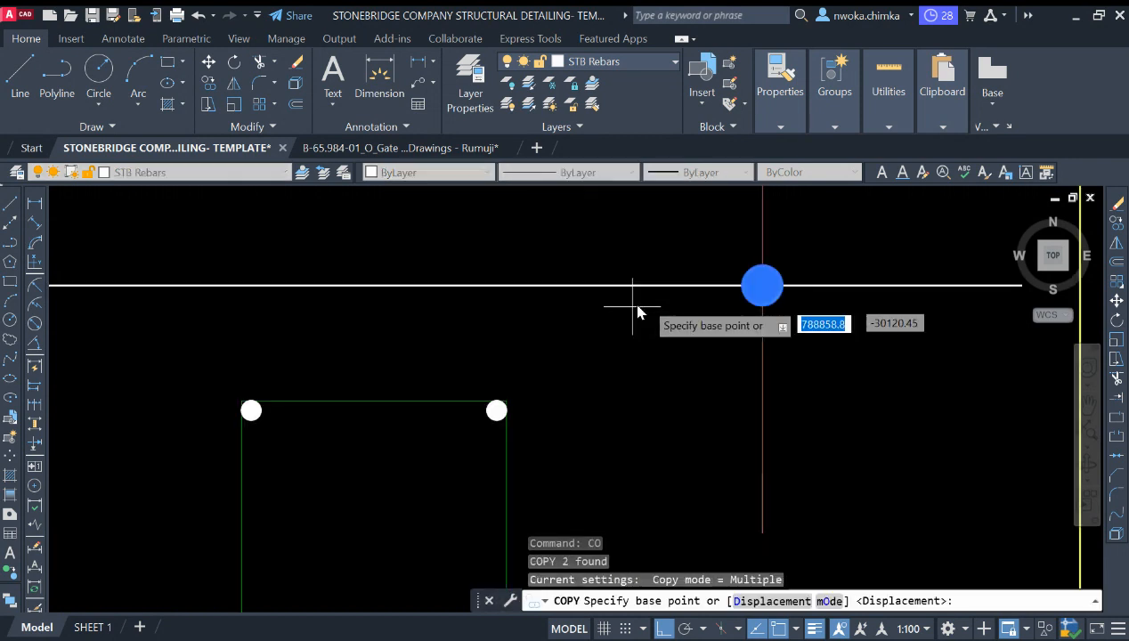
{"action": "left_click", "coordinate": [763, 286]}
{"action": "scroll", "coordinate": [763, 286], "scroll_direction": "down", "scroll_amount": 4}
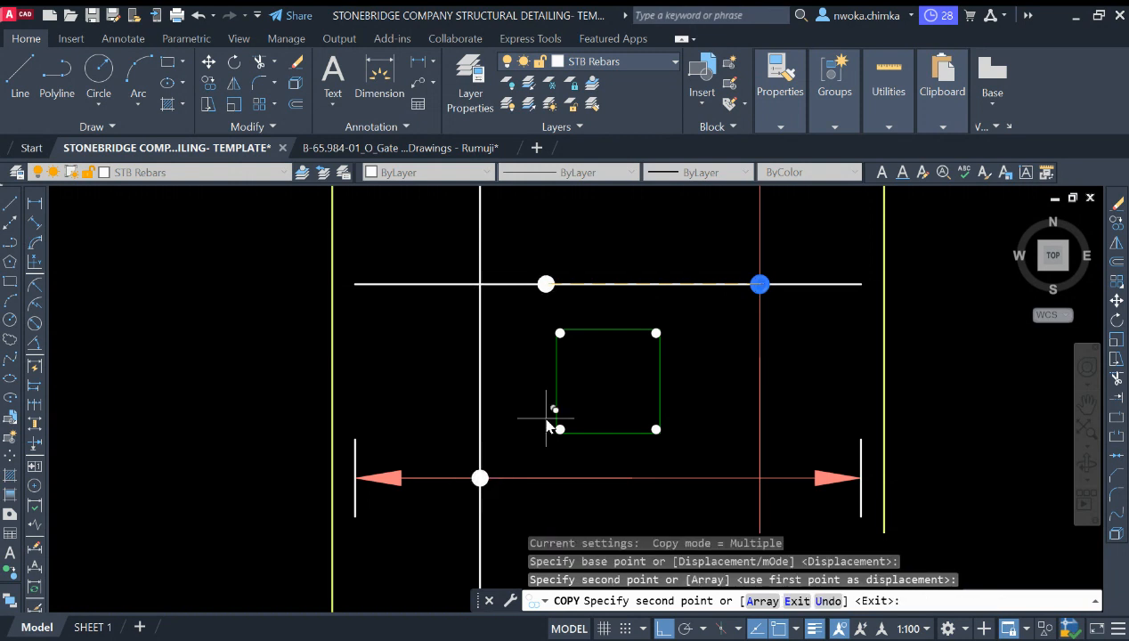
{"action": "key", "text": "Escape"}
Step: Inspect the upper horizontal bar and the left vertical bar by selecting each one in turn
{"action": "scroll", "coordinate": [546, 425], "scroll_direction": "down", "scroll_amount": 4}
{"action": "middle_click_drag", "start_coordinate": [613, 416], "coordinate": [546, 428]}
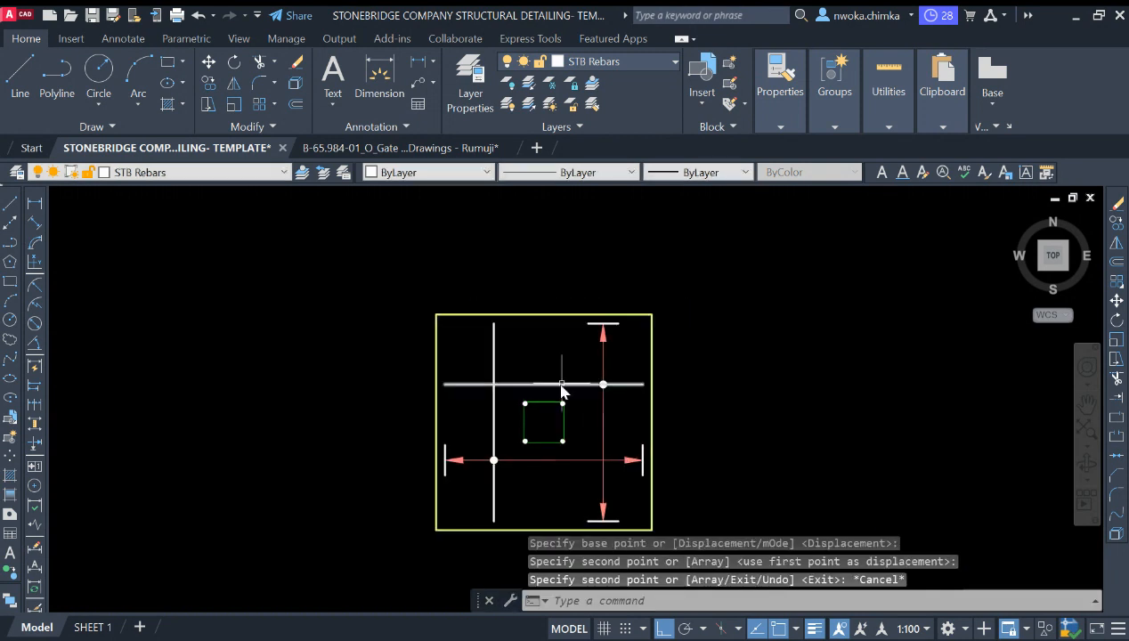
{"action": "scroll", "coordinate": [561, 389], "scroll_direction": "up", "scroll_amount": 4}
{"action": "left_click", "coordinate": [573, 330]}
{"action": "left_click", "coordinate": [568, 349]}
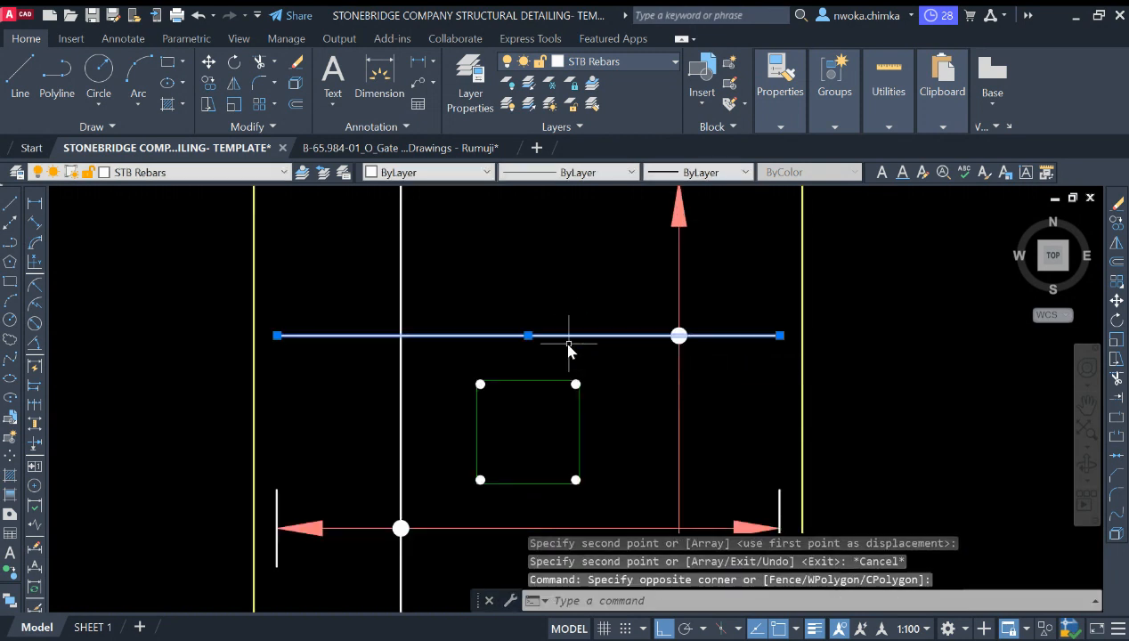
{"action": "scroll", "coordinate": [569, 345], "scroll_direction": "down", "scroll_amount": 4}
{"action": "scroll", "coordinate": [618, 265], "scroll_direction": "up", "scroll_amount": 2}
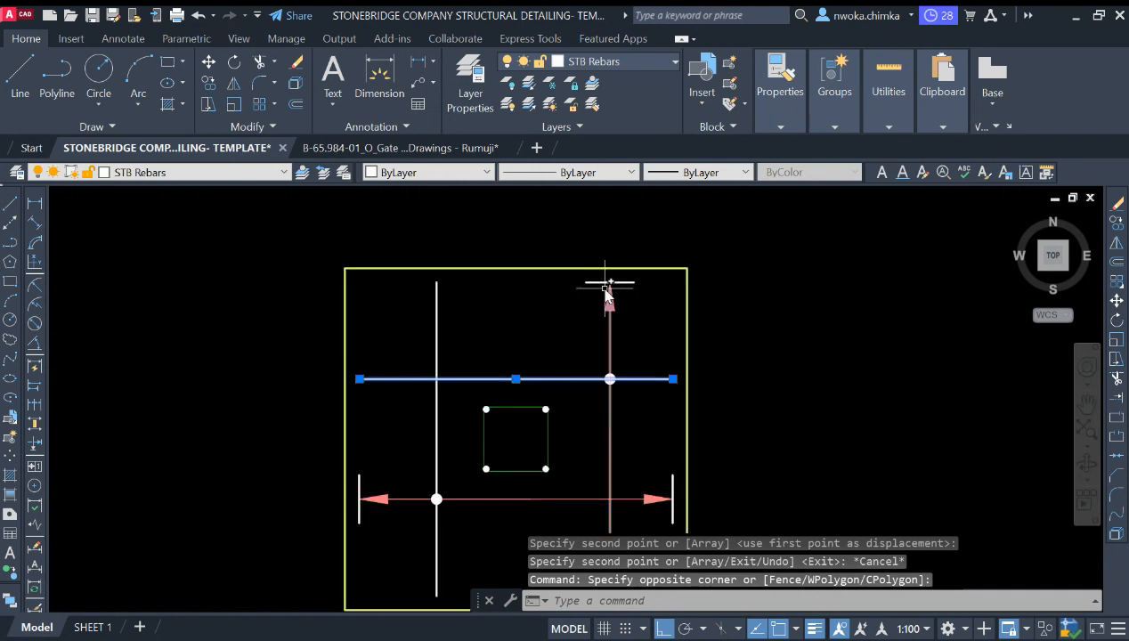
{"action": "scroll", "coordinate": [610, 283], "scroll_direction": "down", "scroll_amount": 2}
{"action": "key", "text": "Escape"}
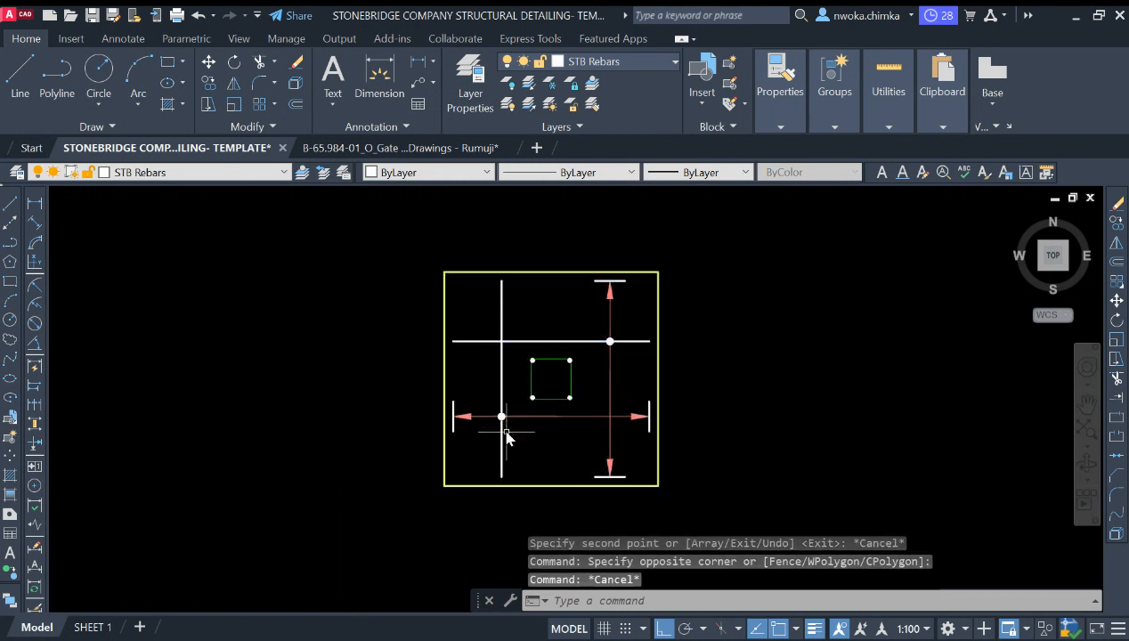
{"action": "left_click", "coordinate": [514, 428]}
{"action": "left_click", "coordinate": [501, 448]}
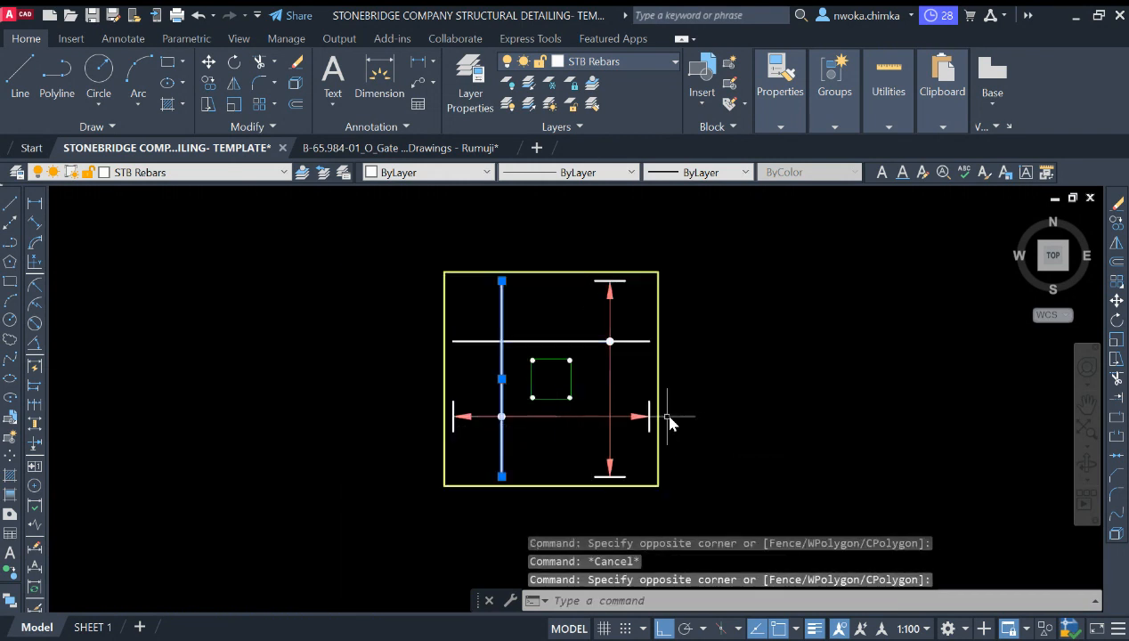
{"action": "key", "text": "Escape"}
Step: Measure the gap between the horizontal leader's left end and the footing's left edge with a linear dimension
{"action": "scroll", "coordinate": [668, 416], "scroll_direction": "up", "scroll_amount": 2}
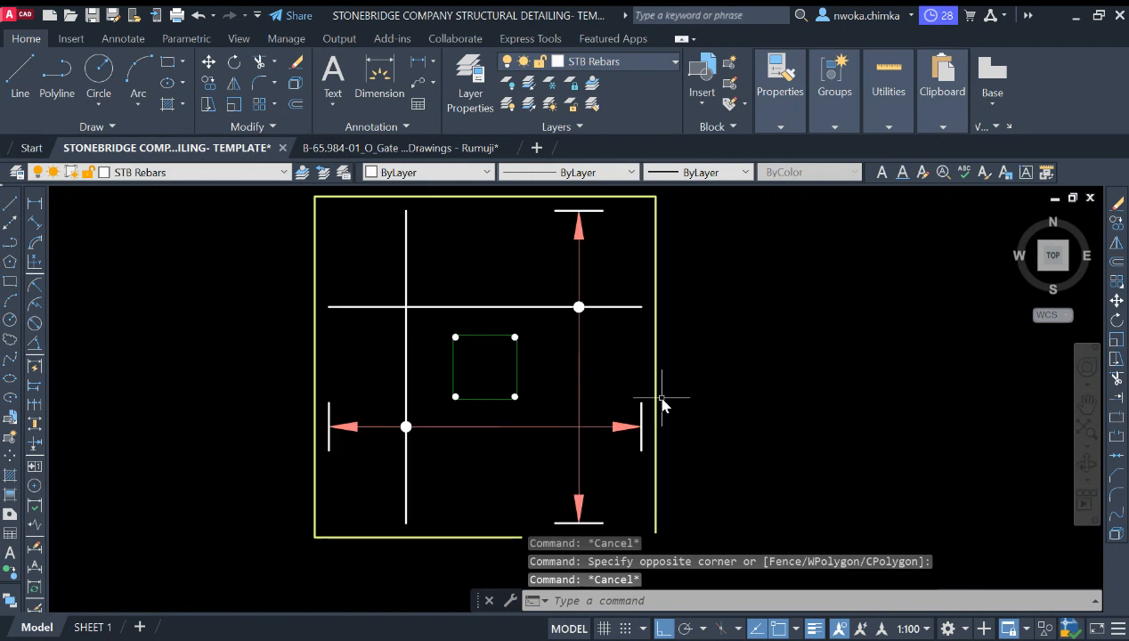
{"action": "left_click", "coordinate": [33, 205]}
{"action": "scroll", "coordinate": [370, 449], "scroll_direction": "up", "scroll_amount": 3}
{"action": "left_click", "coordinate": [351, 441]}
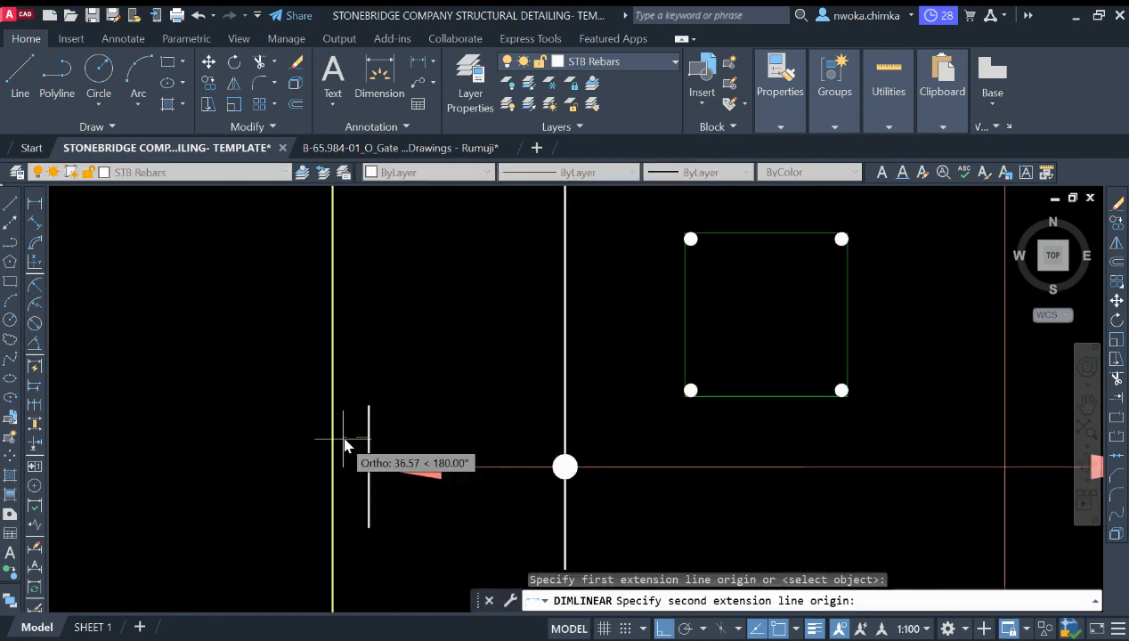
{"action": "left_click", "coordinate": [341, 445]}
{"action": "scroll", "coordinate": [342, 452], "scroll_direction": "down", "scroll_amount": 3}
{"action": "key", "text": "Escape"}
{"action": "key", "text": "Return"}
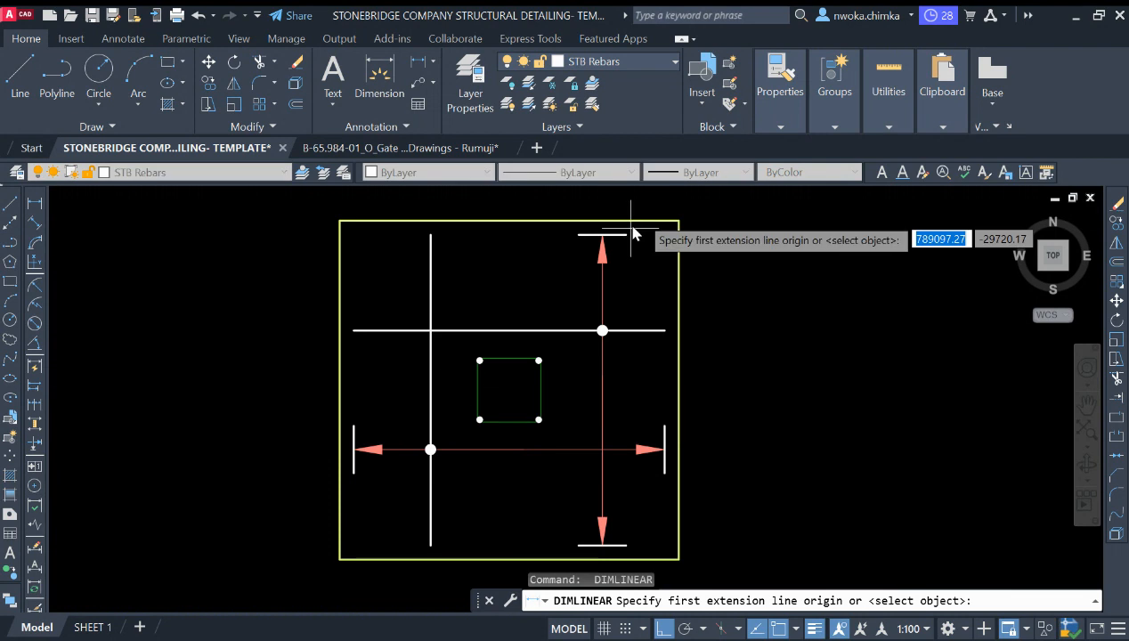
Step: Measure the gap between the vertical leader's top end and the footing's top edge with a linear dimension
{"action": "scroll", "coordinate": [595, 254], "scroll_direction": "up", "scroll_amount": 3}
{"action": "left_click", "coordinate": [587, 265]}
{"action": "left_click", "coordinate": [584, 231]}
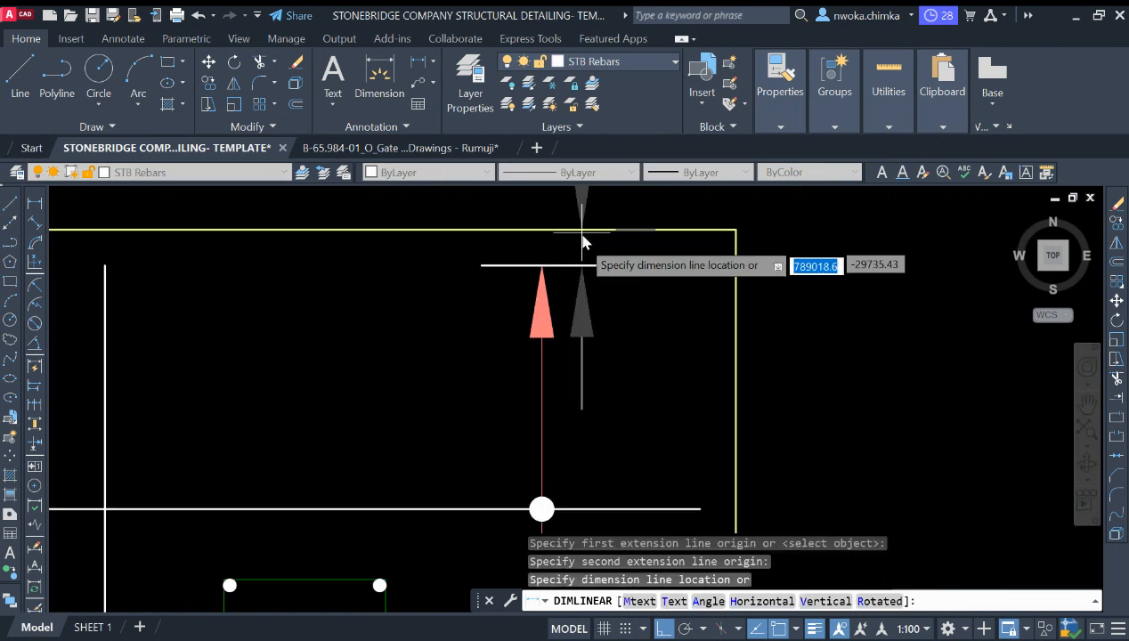
{"action": "scroll", "coordinate": [584, 254], "scroll_direction": "down", "scroll_amount": 5}
{"action": "scroll", "coordinate": [588, 244], "scroll_direction": "up", "scroll_amount": 2}
{"action": "key", "text": "Escape"}
{"action": "key", "text": "Return"}
{"action": "scroll", "coordinate": [622, 255], "scroll_direction": "down", "scroll_amount": 2}
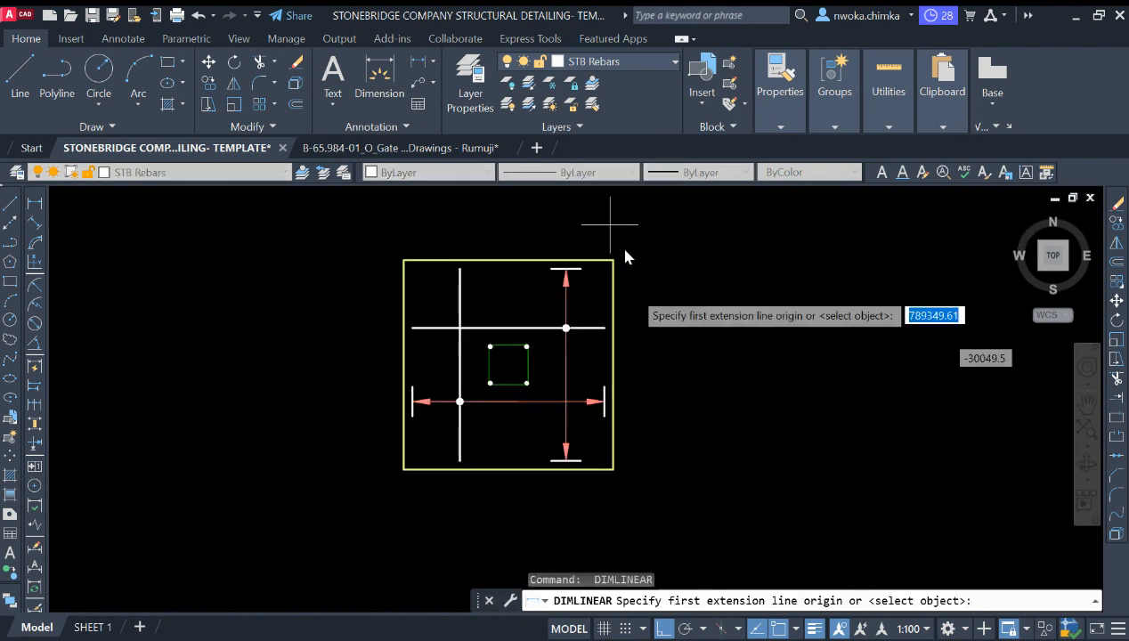
Step: Measure the gap between the horizontal leader's right end and the footing's right edge with a linear dimension
{"action": "scroll", "coordinate": [602, 395], "scroll_direction": "up", "scroll_amount": 4}
{"action": "scroll", "coordinate": [602, 395], "scroll_direction": "up", "scroll_amount": 4}
{"action": "left_click", "coordinate": [587, 365]}
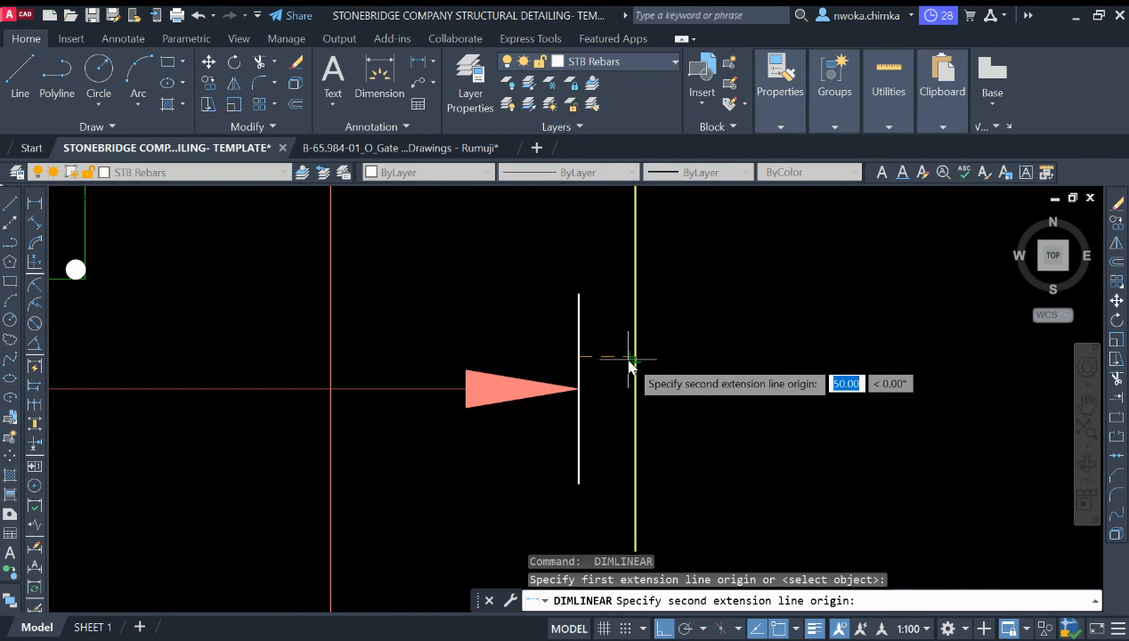
{"action": "left_click", "coordinate": [630, 362]}
{"action": "scroll", "coordinate": [632, 374], "scroll_direction": "down", "scroll_amount": 2}
{"action": "scroll", "coordinate": [632, 372], "scroll_direction": "down", "scroll_amount": 4}
{"action": "key", "text": "Escape"}
{"action": "key", "text": "Return"}
{"action": "scroll", "coordinate": [597, 427], "scroll_direction": "up", "scroll_amount": 3}
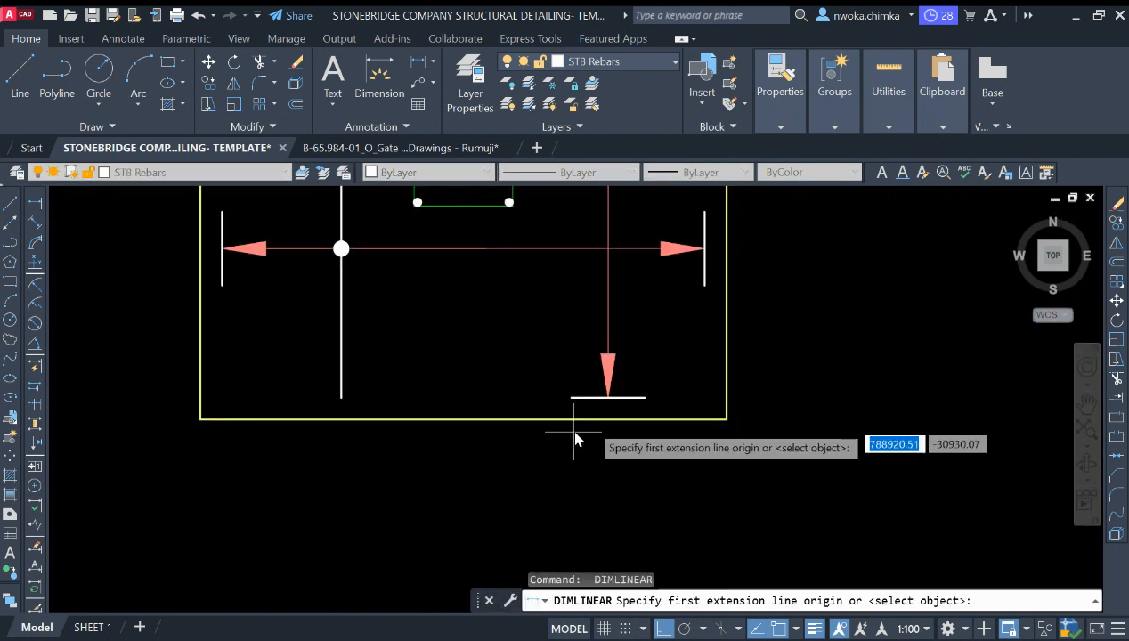
Step: Measure the gap between the vertical leader's bottom end and the footing's bottom edge with a linear dimension
{"action": "left_click", "coordinate": [630, 400]}
{"action": "left_click", "coordinate": [629, 418]}
{"action": "scroll", "coordinate": [642, 392], "scroll_direction": "down", "scroll_amount": 5}
{"action": "key", "text": "Escape"}
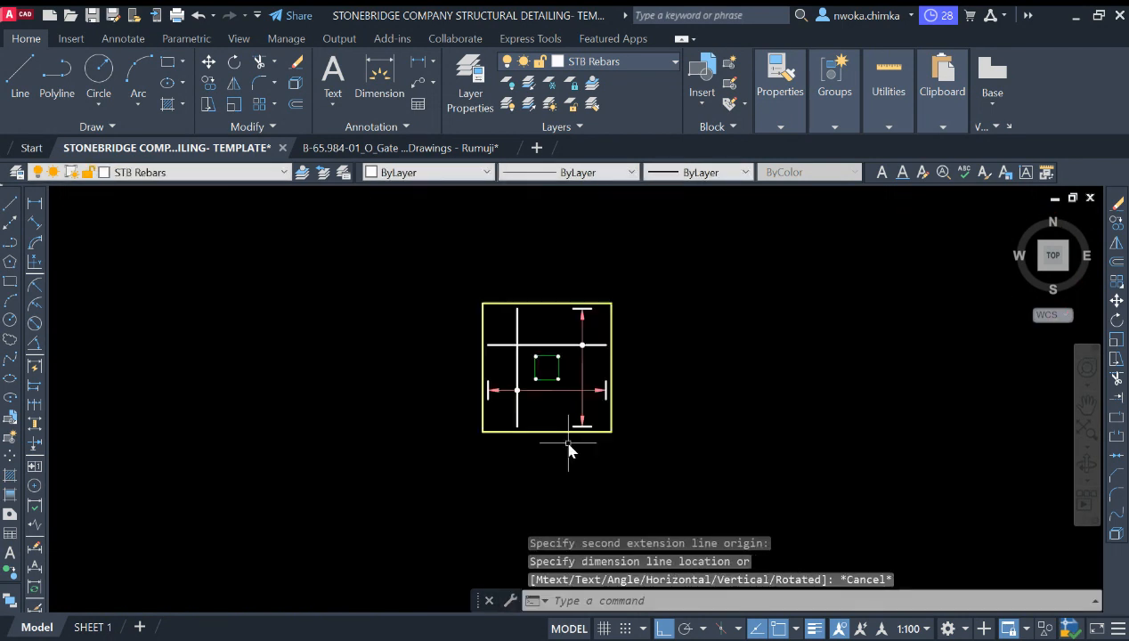
{"action": "scroll", "coordinate": [578, 417], "scroll_direction": "up", "scroll_amount": 4}
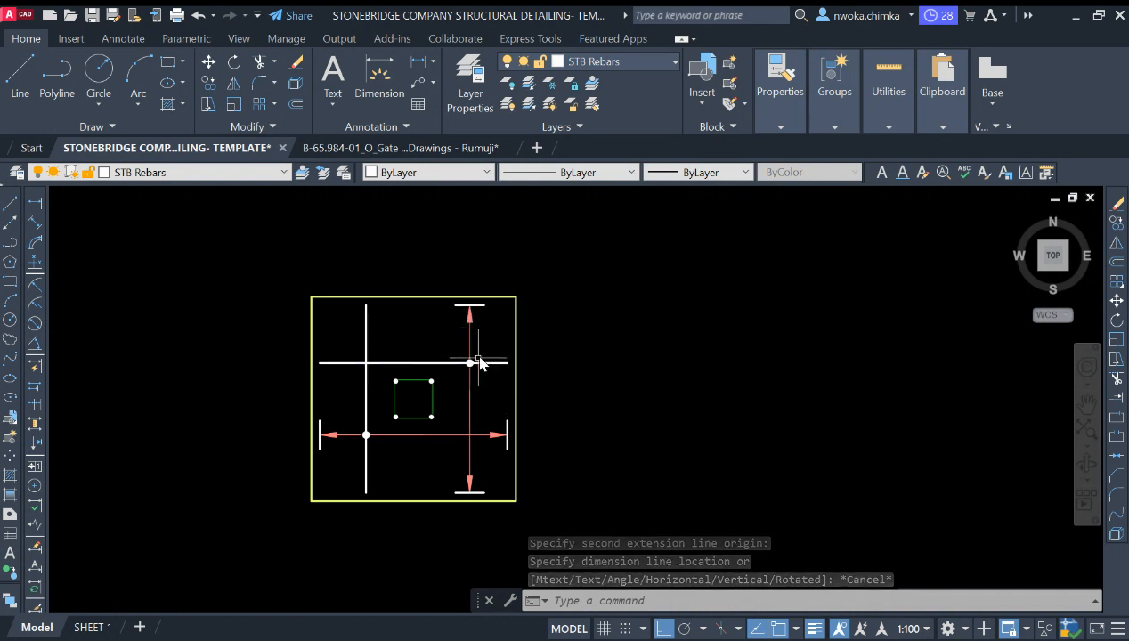
{"action": "scroll", "coordinate": [474, 361], "scroll_direction": "up", "scroll_amount": 2}
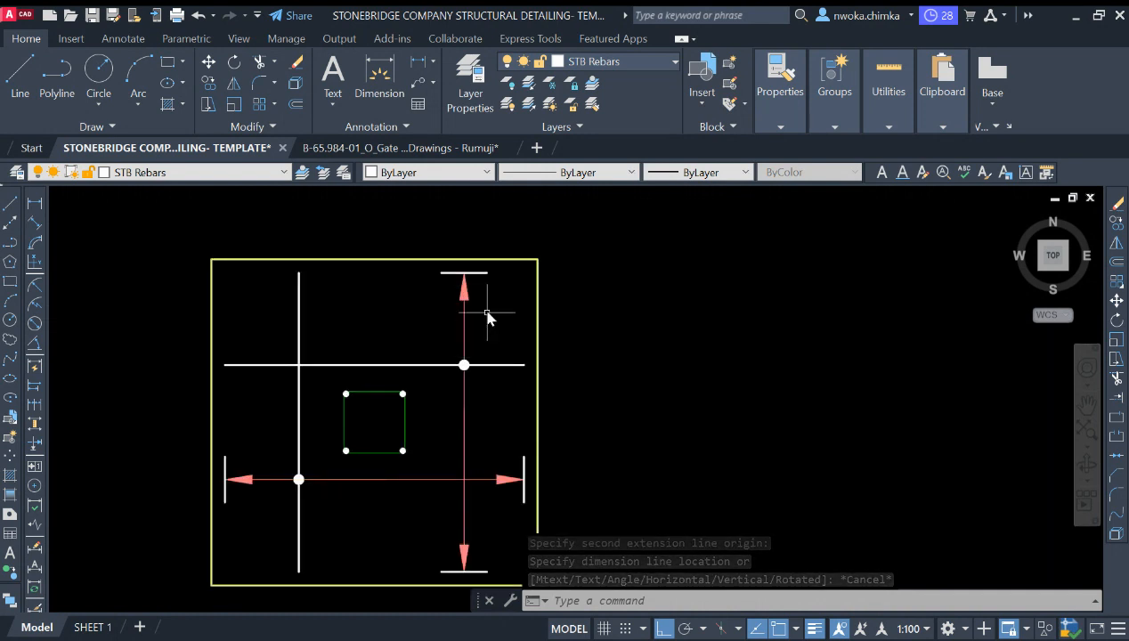
{"action": "left_click", "coordinate": [381, 349]}
{"action": "left_click", "coordinate": [357, 370]}
{"action": "left_click", "coordinate": [343, 312]}
{"action": "left_click", "coordinate": [276, 333]}
{"action": "key", "text": "Escape"}
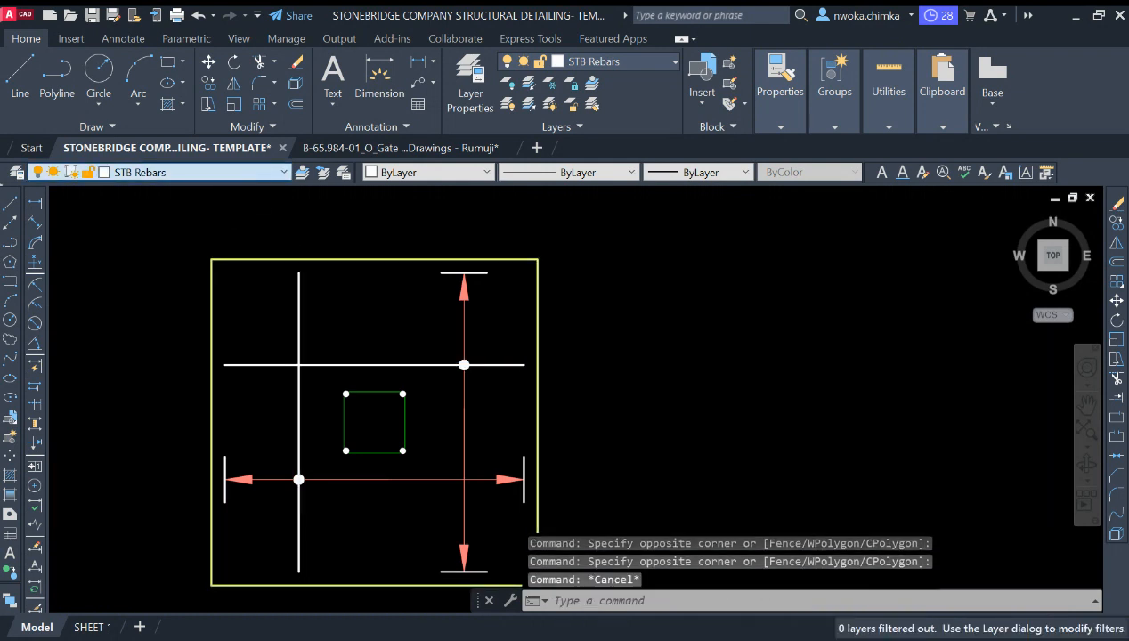
{"action": "scroll", "coordinate": [513, 365], "scroll_direction": "down", "scroll_amount": 5}
{"action": "key", "text": "Escape"}
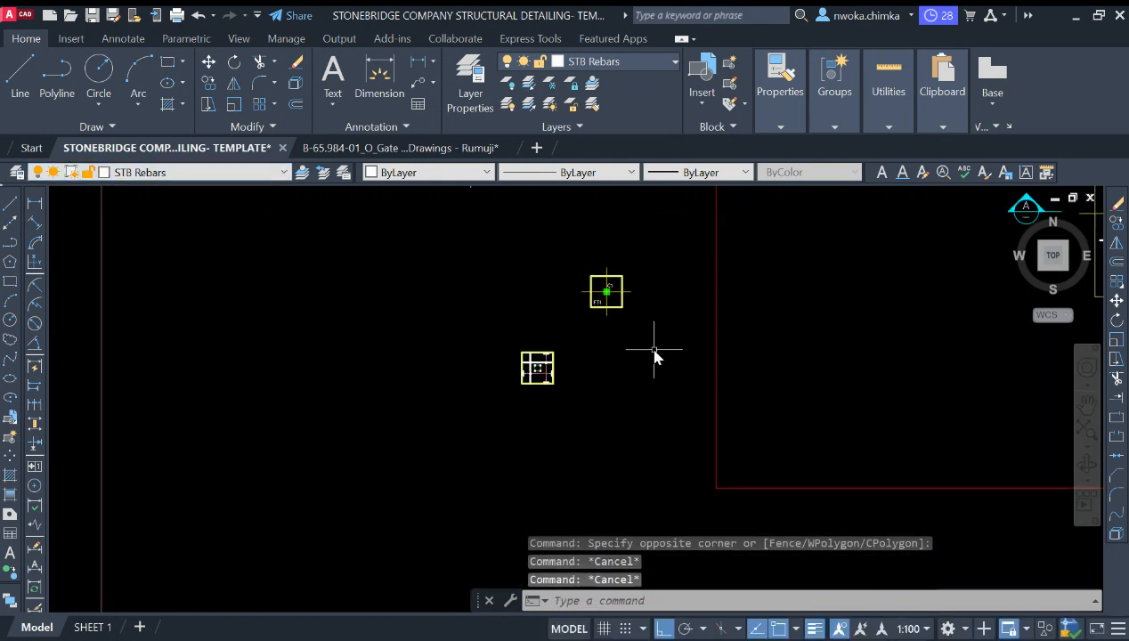
Step: Make the STB Leader Lines layer current by picking an existing bar-mark leader line in the neighbouring detail
{"action": "middle_click_drag", "start_coordinate": [655, 348], "coordinate": [336, 393]}
{"action": "scroll", "coordinate": [802, 257], "scroll_direction": "up", "scroll_amount": 4}
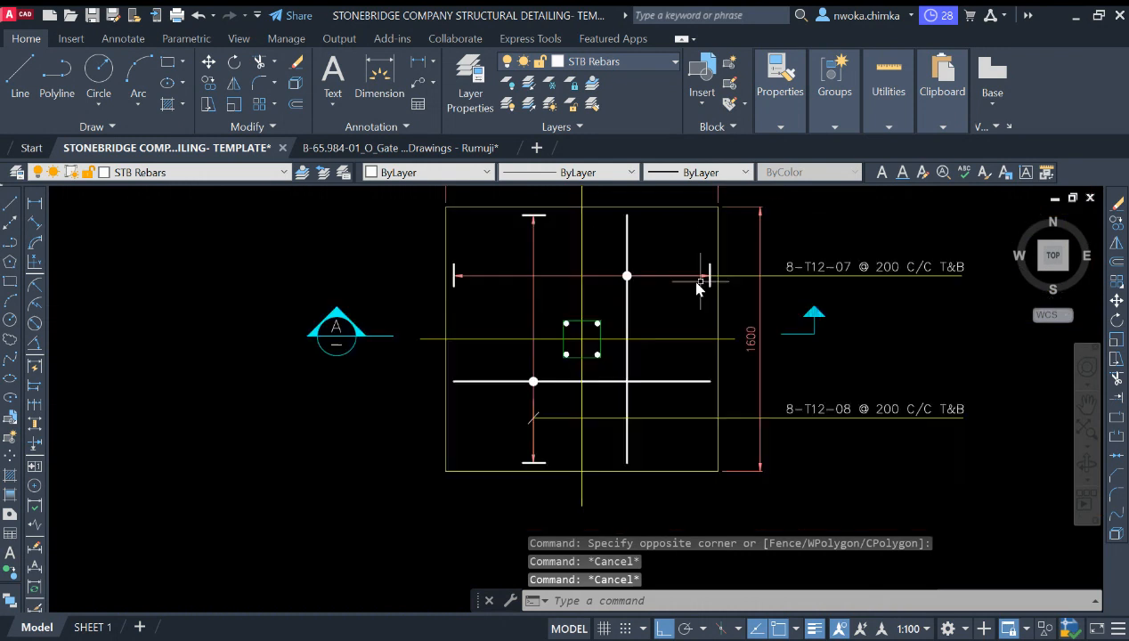
{"action": "left_click", "coordinate": [789, 277]}
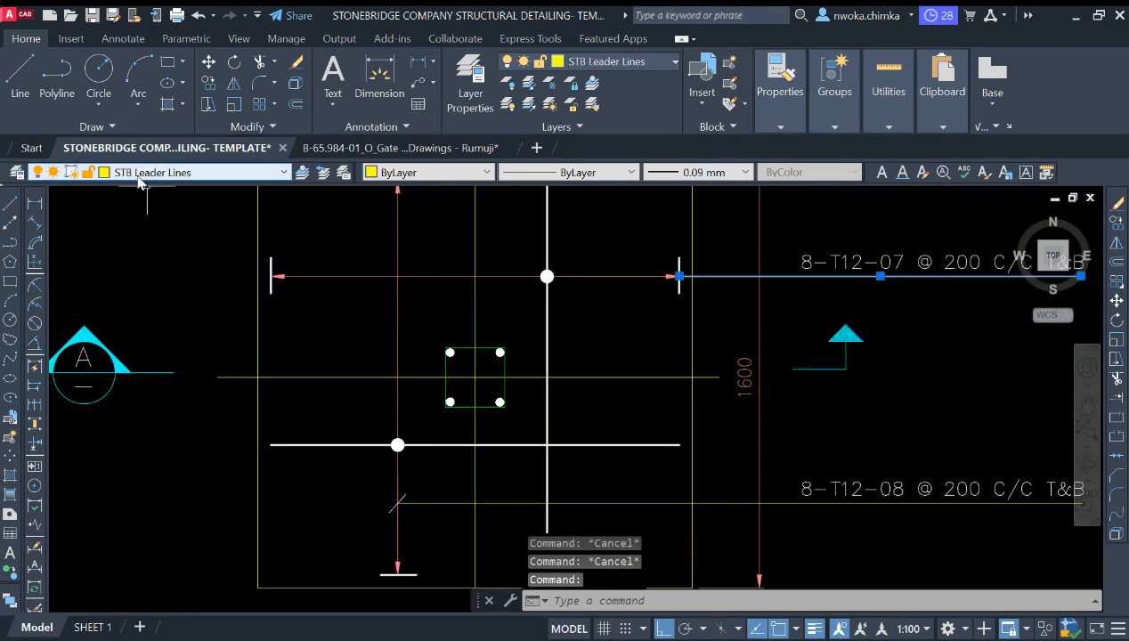
{"action": "key", "text": "Escape"}
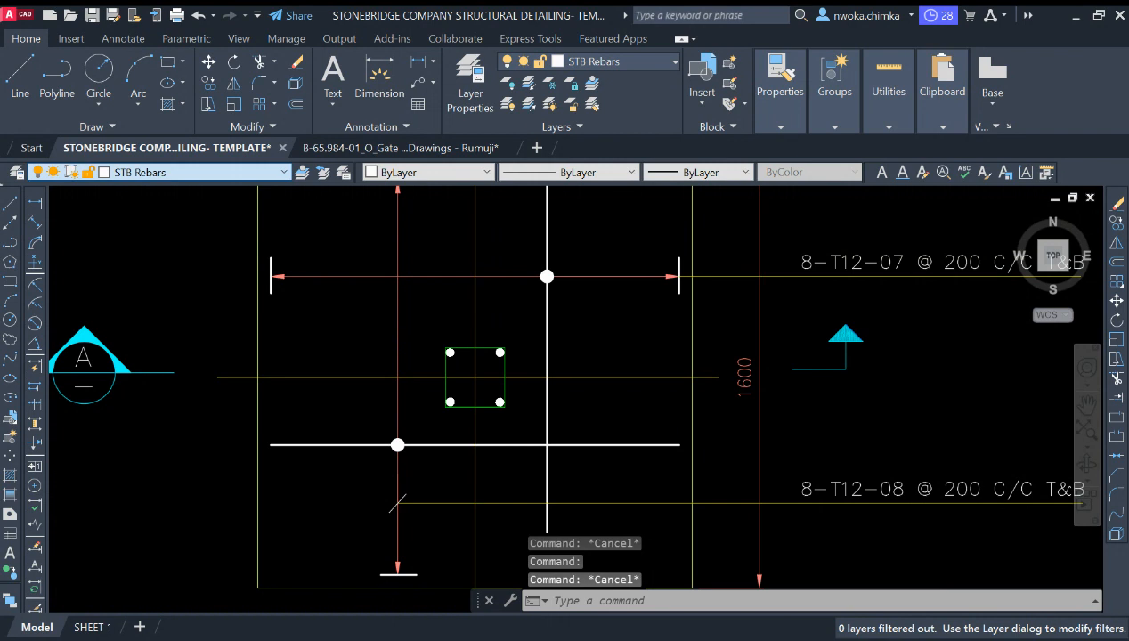
{"action": "scroll", "coordinate": [560, 303], "scroll_direction": "down", "scroll_amount": 8}
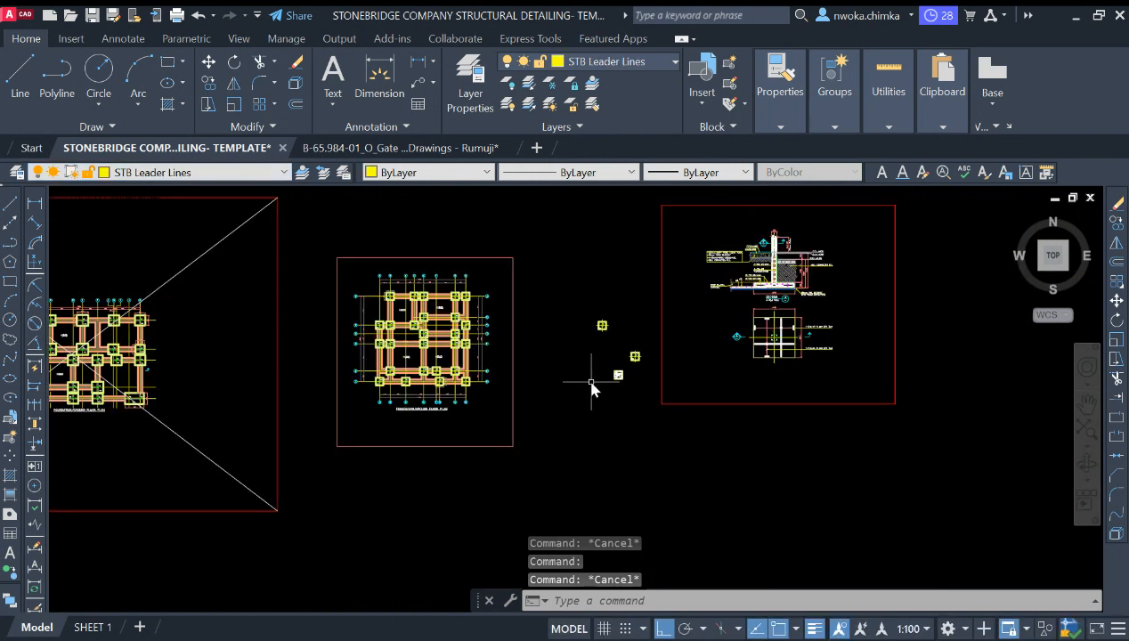
Step: Draw a horizontal leader line about 1180 long running right from the horizontal dimension leader's right end
{"action": "scroll", "coordinate": [592, 383], "scroll_direction": "up", "scroll_amount": 4}
{"action": "scroll", "coordinate": [639, 348], "scroll_direction": "up", "scroll_amount": 2}
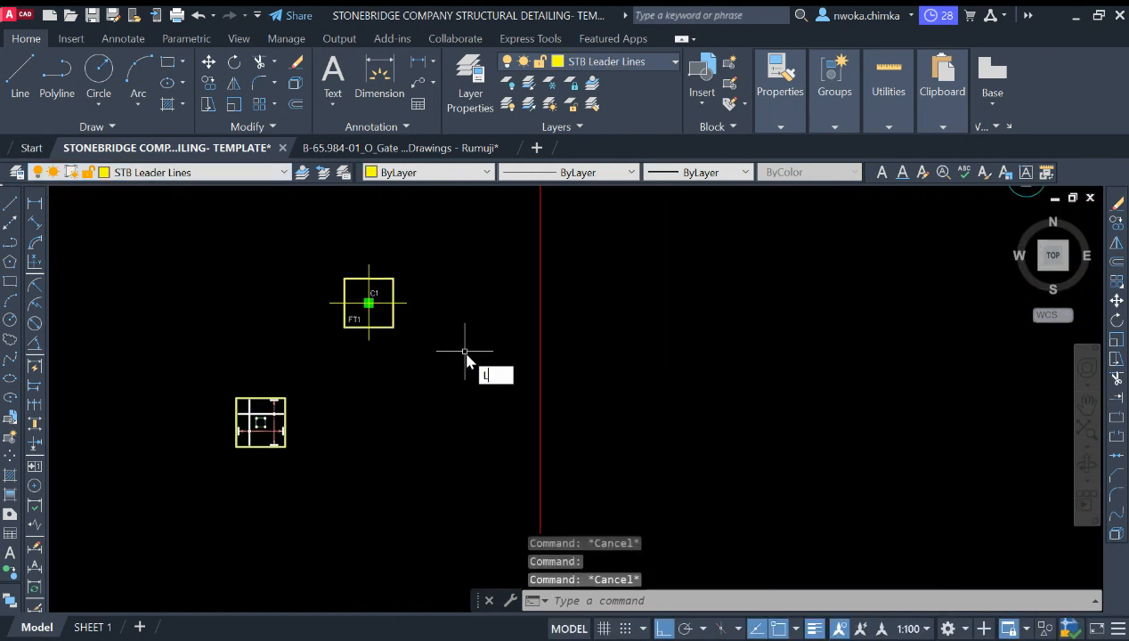
{"action": "key", "text": "Return"}
{"action": "scroll", "coordinate": [270, 472], "scroll_direction": "up", "scroll_amount": 6}
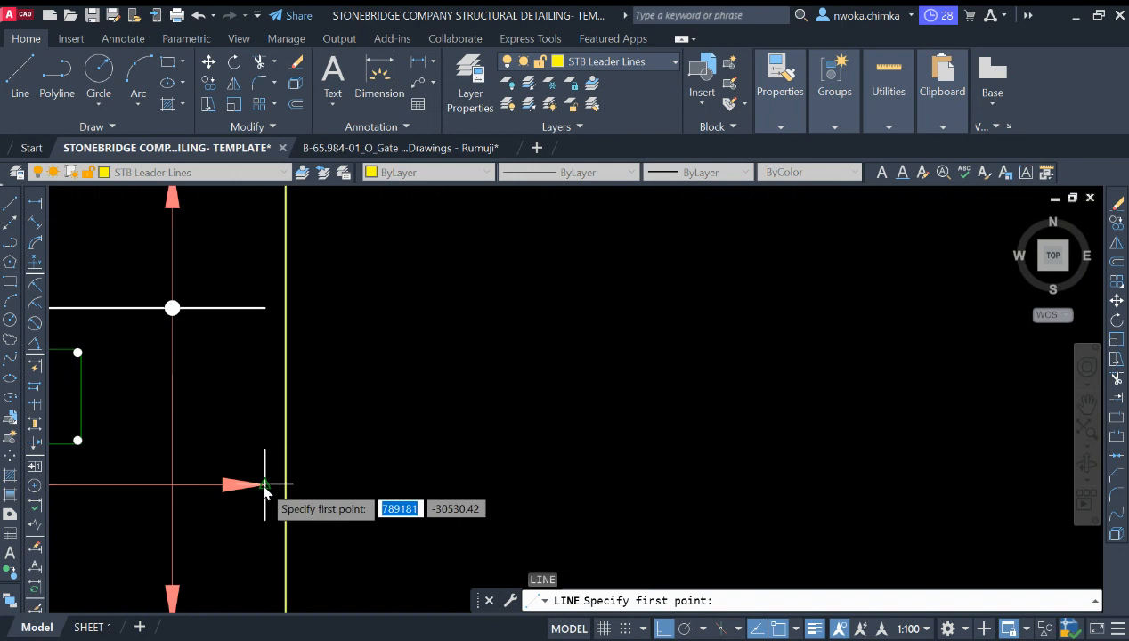
{"action": "left_click", "coordinate": [264, 486]}
{"action": "scroll", "coordinate": [264, 479], "scroll_direction": "down", "scroll_amount": 3}
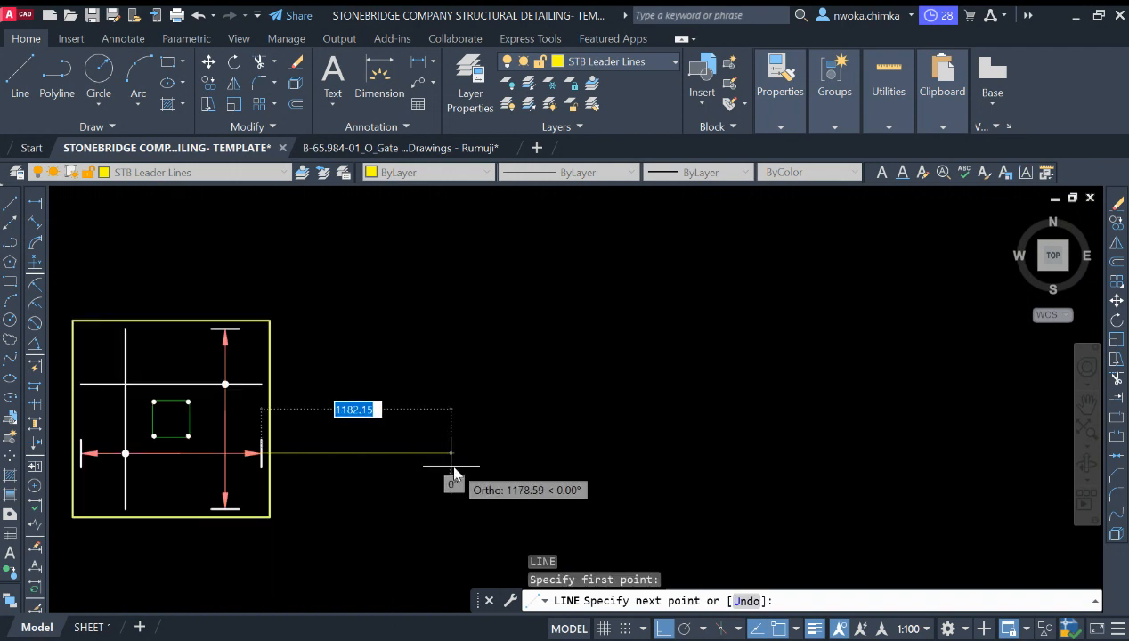
{"action": "left_click", "coordinate": [478, 447]}
{"action": "key", "text": "Escape"}
Step: Draw a second horizontal leader line from the upper bar's right end, ending level with the first leader's end
{"action": "key", "text": "Return"}
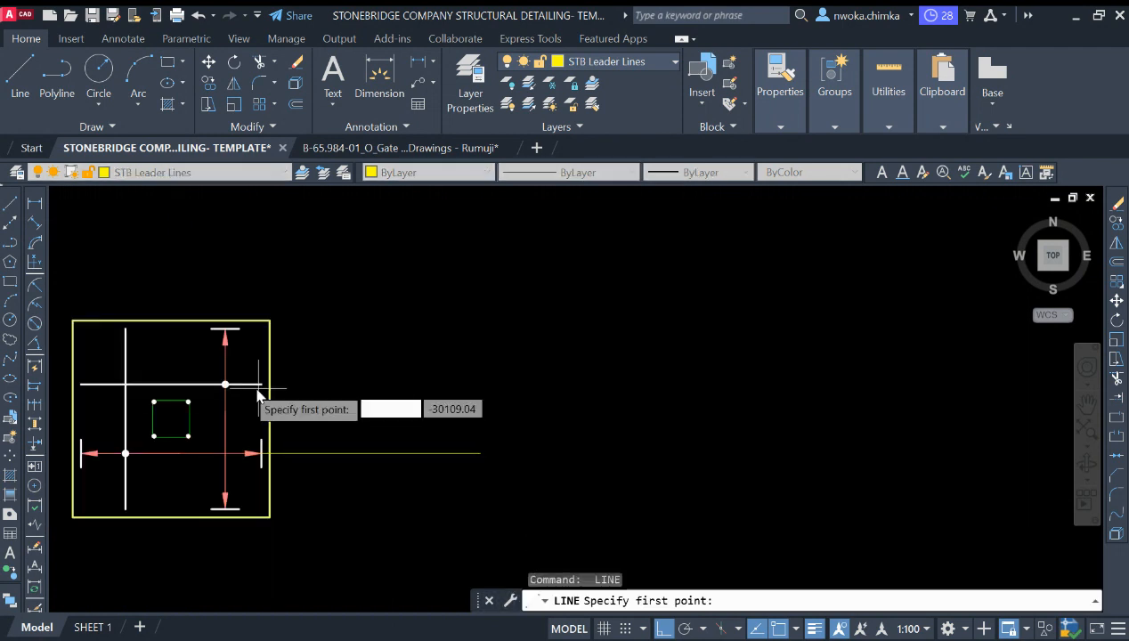
{"action": "scroll", "coordinate": [247, 387], "scroll_direction": "up", "scroll_amount": 2}
{"action": "left_click", "coordinate": [217, 360]}
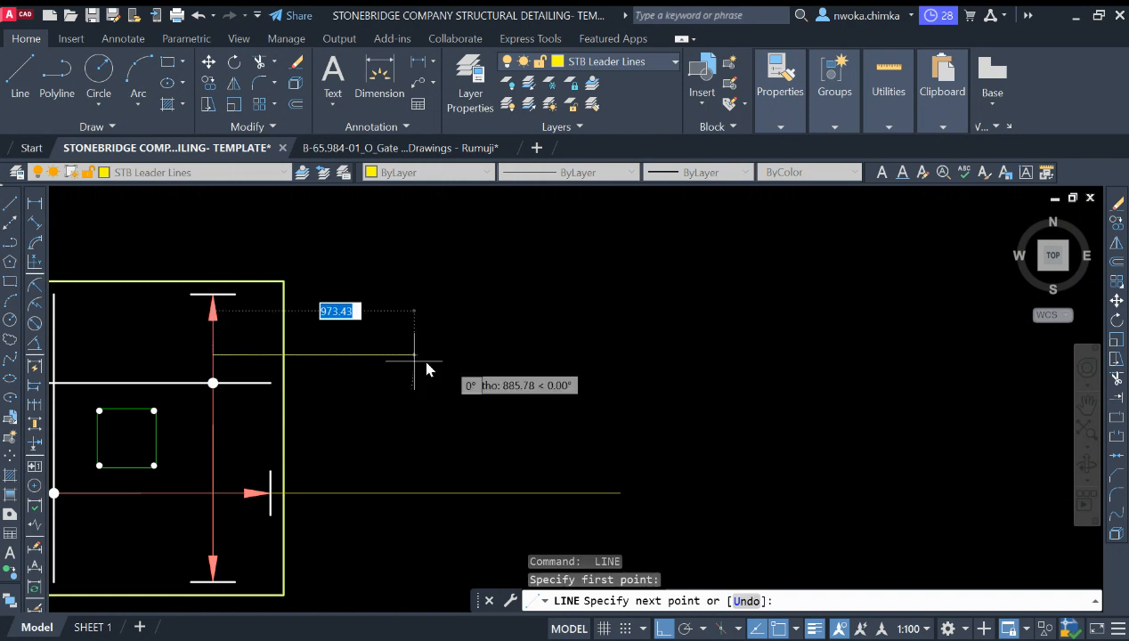
{"action": "left_click", "coordinate": [619, 428]}
{"action": "key", "text": "Escape"}
{"action": "scroll", "coordinate": [143, 377], "scroll_direction": "down", "scroll_amount": 2}
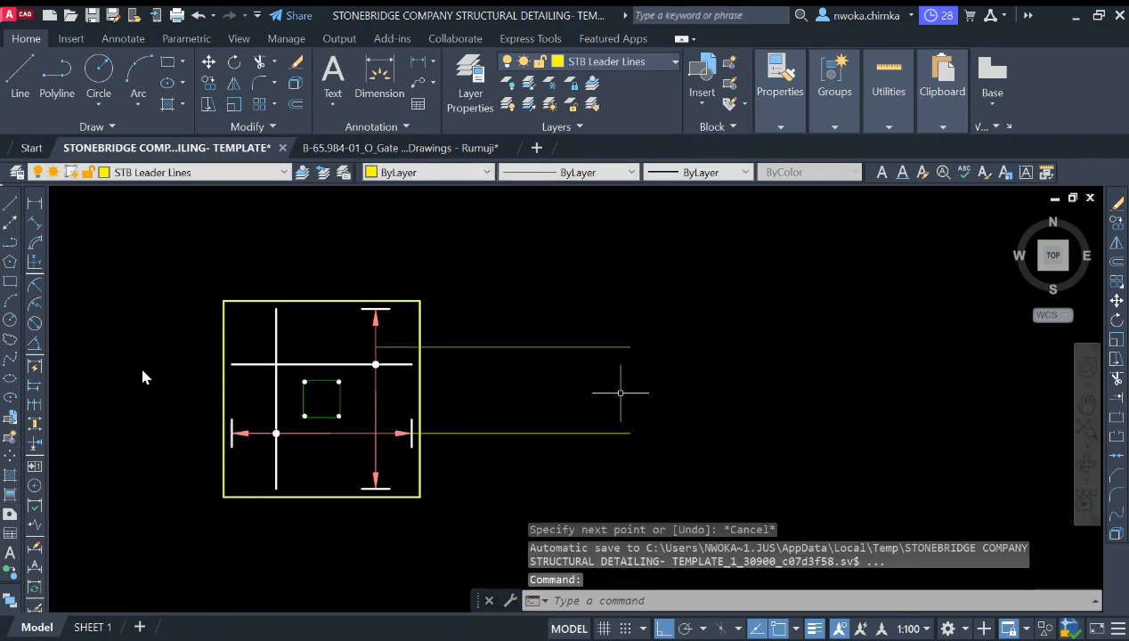
{"action": "scroll", "coordinate": [333, 358], "scroll_direction": "up", "scroll_amount": 4}
{"action": "scroll", "coordinate": [454, 322], "scroll_direction": "up", "scroll_amount": 2}
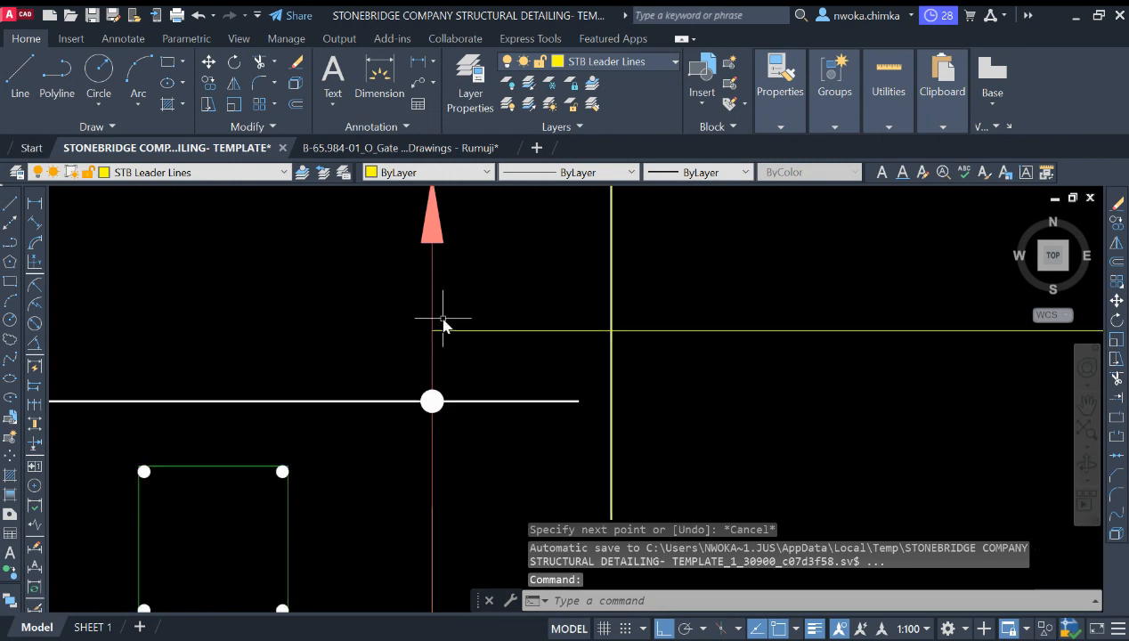
{"action": "scroll", "coordinate": [444, 323], "scroll_direction": "down", "scroll_amount": 2}
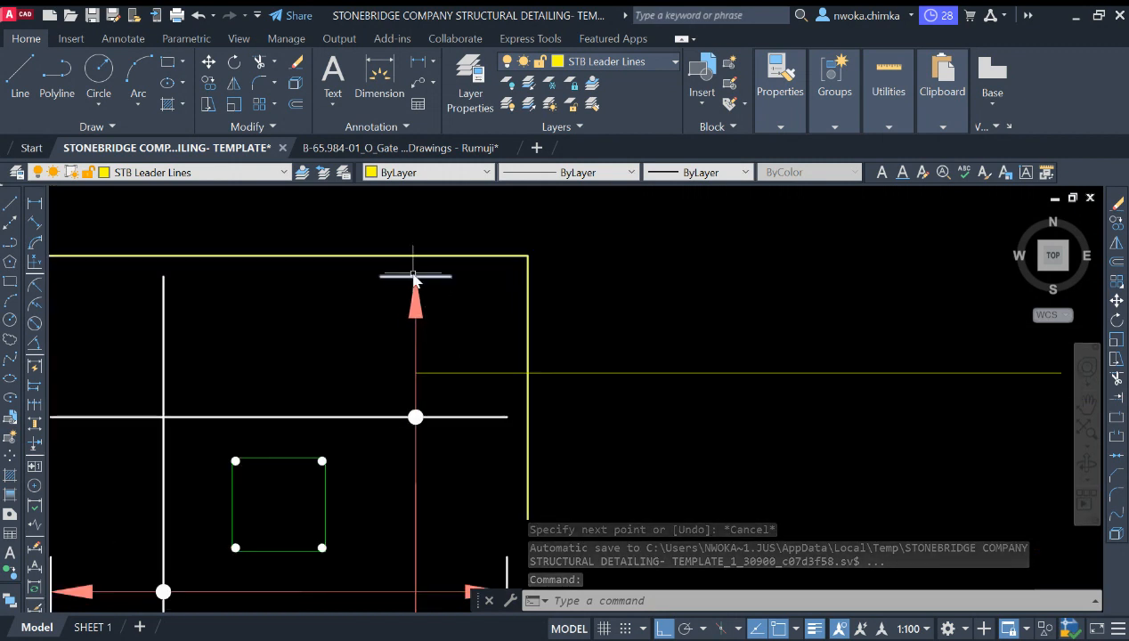
{"action": "scroll", "coordinate": [414, 279], "scroll_direction": "down", "scroll_amount": 2}
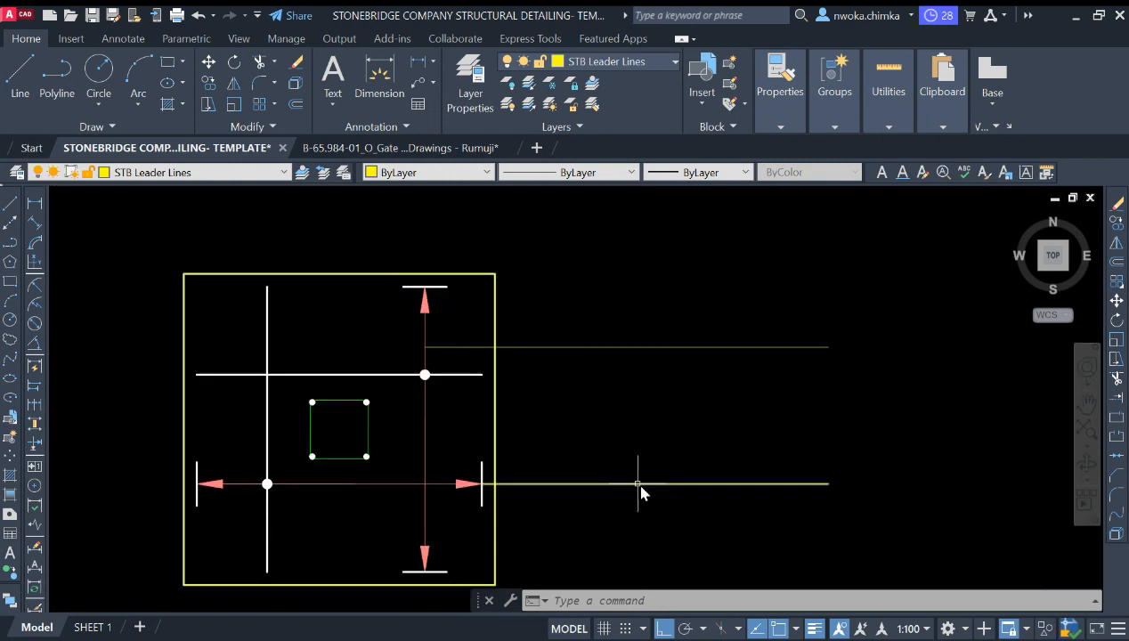
{"action": "middle_click_drag", "start_coordinate": [530, 331], "coordinate": [522, 361]}
{"action": "type", "text": "l"}
{"action": "key", "text": "Return"}
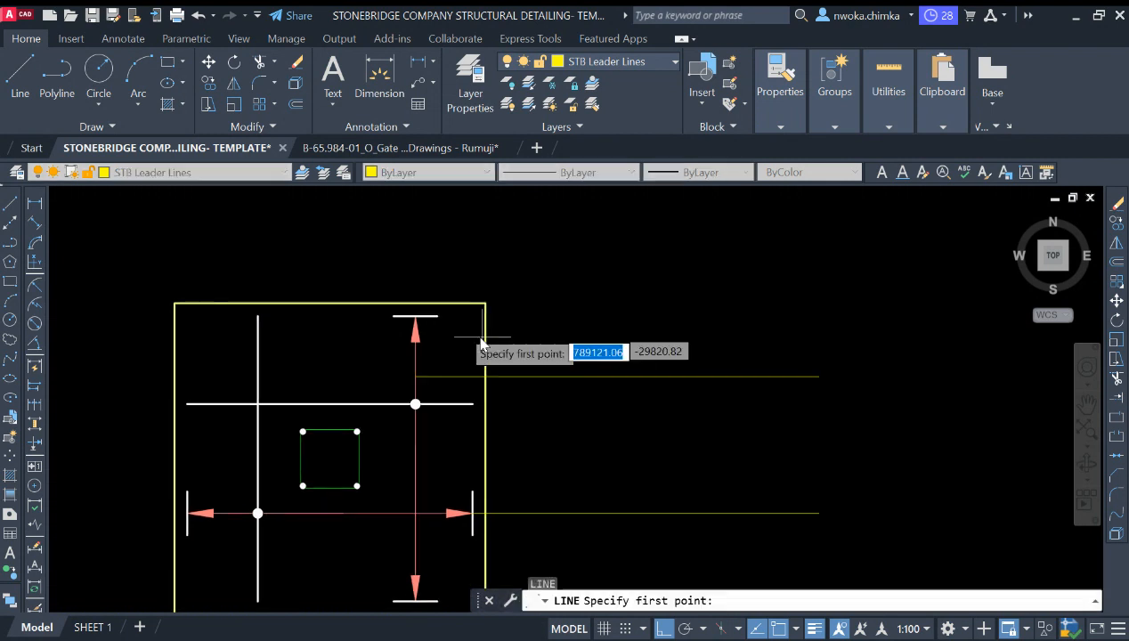
{"action": "left_click", "coordinate": [416, 316]}
{"action": "left_click", "coordinate": [425, 233]}
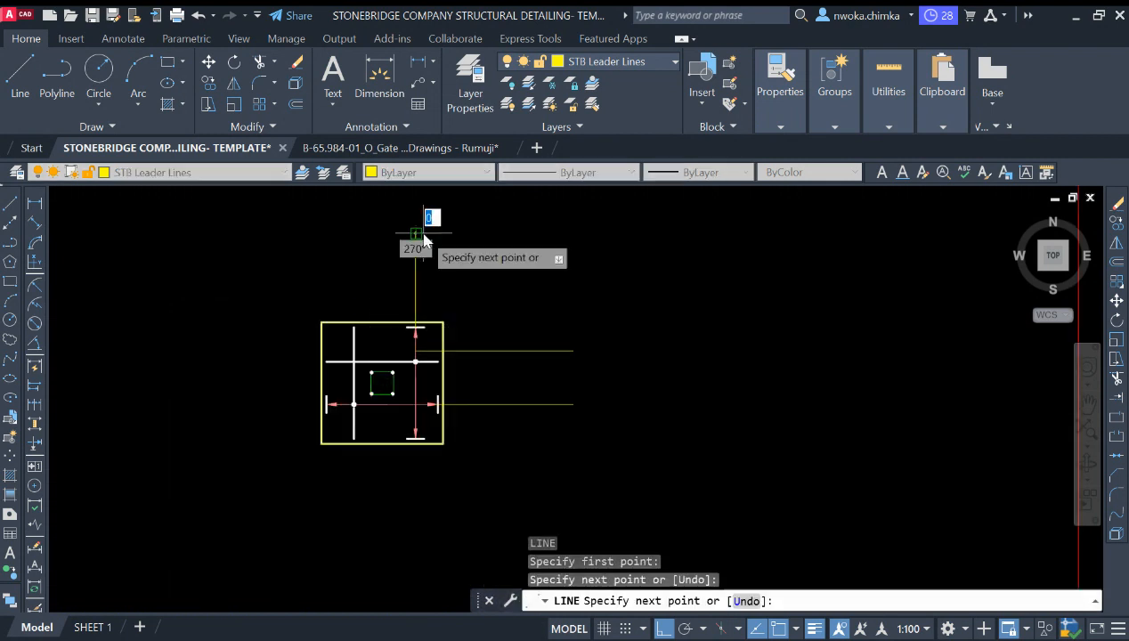
{"action": "key", "text": "Escape"}
{"action": "left_click", "coordinate": [438, 242]}
{"action": "left_click", "coordinate": [412, 261]}
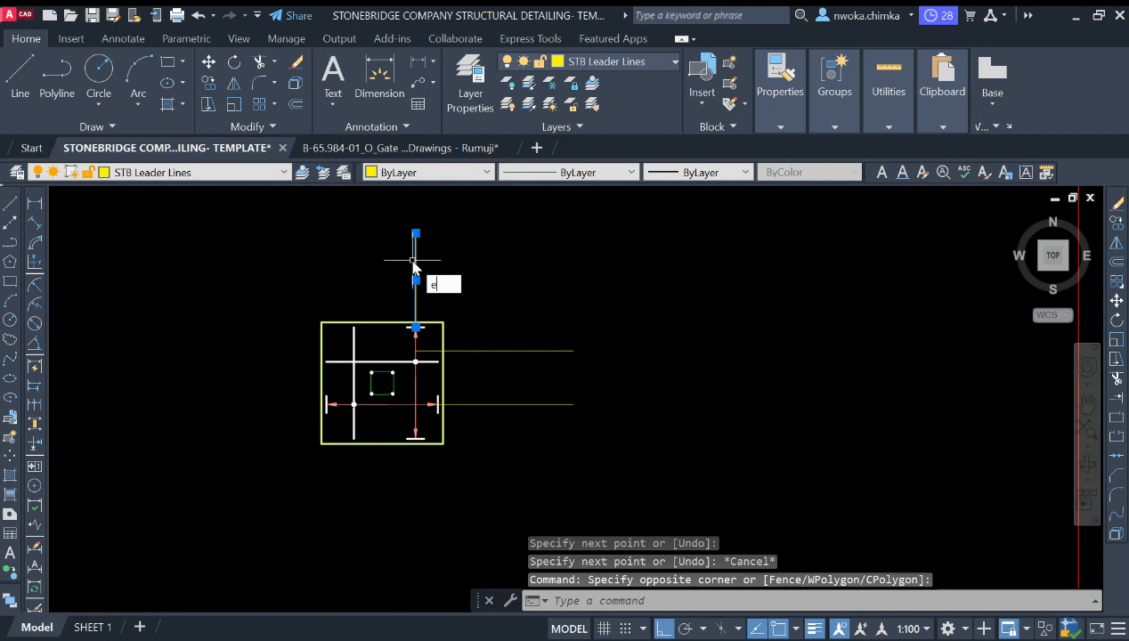
{"action": "key", "text": "Return"}
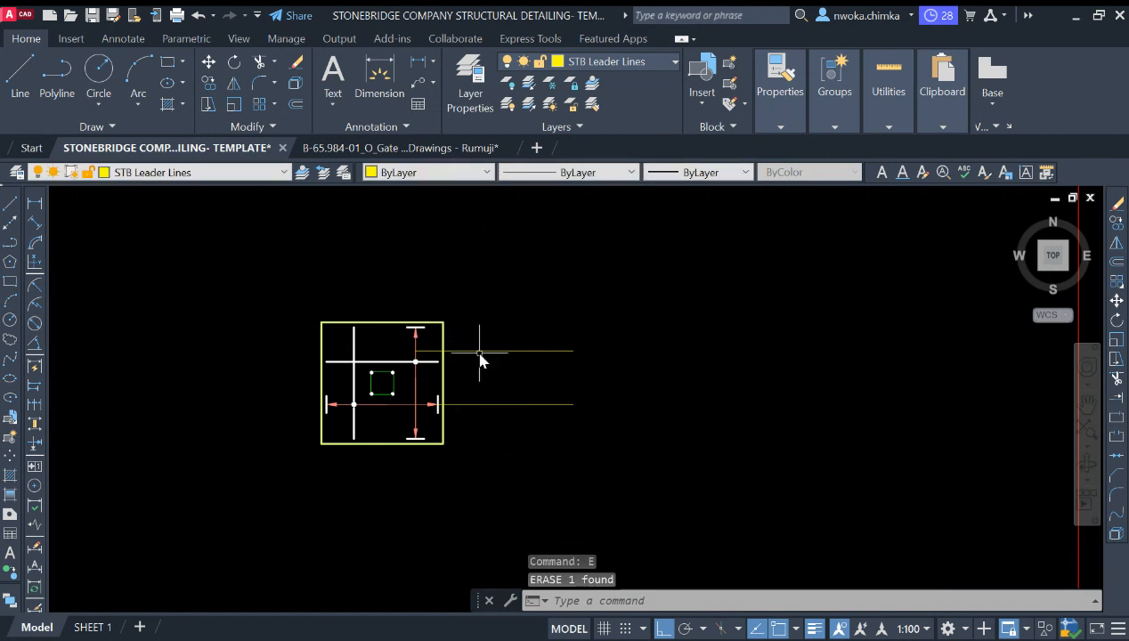
Step: Copy the vertical dimension's upper end tick down onto the upper horizontal leader line
{"action": "scroll", "coordinate": [461, 372], "scroll_direction": "up", "scroll_amount": 2}
{"action": "scroll", "coordinate": [418, 328], "scroll_direction": "up", "scroll_amount": 6}
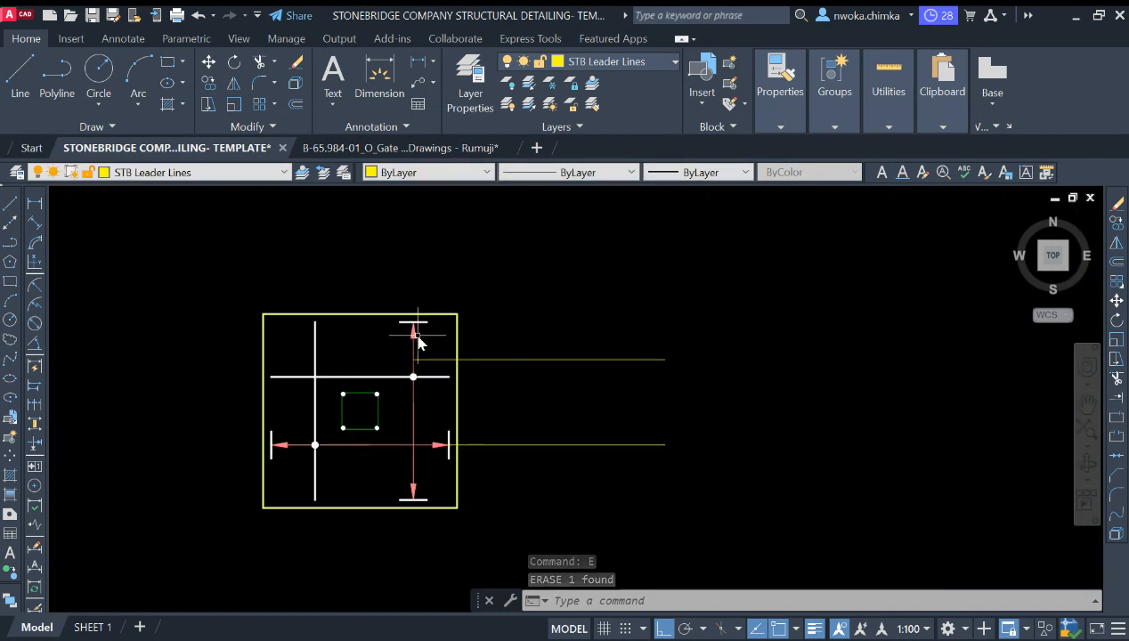
{"action": "left_click", "coordinate": [421, 322]}
{"action": "type", "text": "co"}
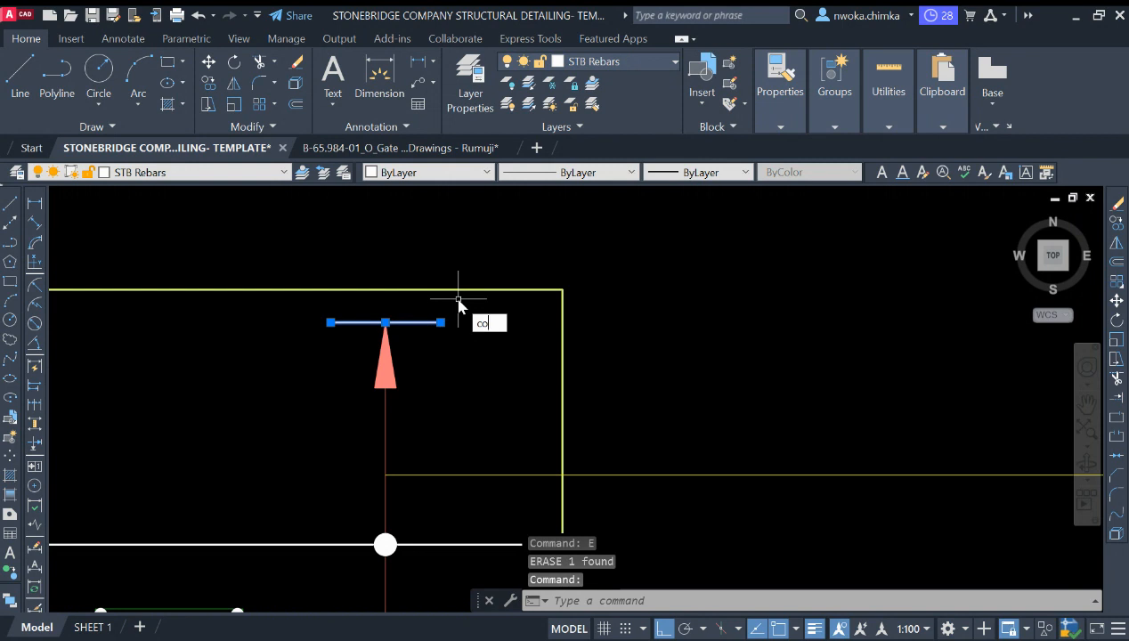
{"action": "key", "text": "Return"}
{"action": "left_click", "coordinate": [384, 323]}
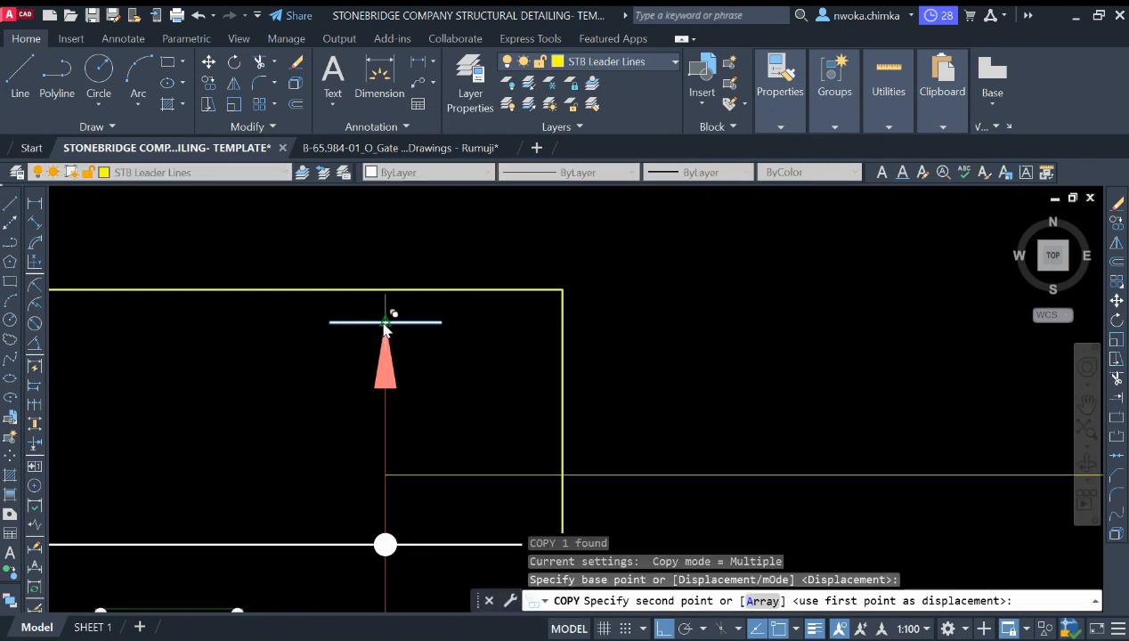
{"action": "left_click", "coordinate": [383, 475]}
{"action": "key", "text": "Escape"}
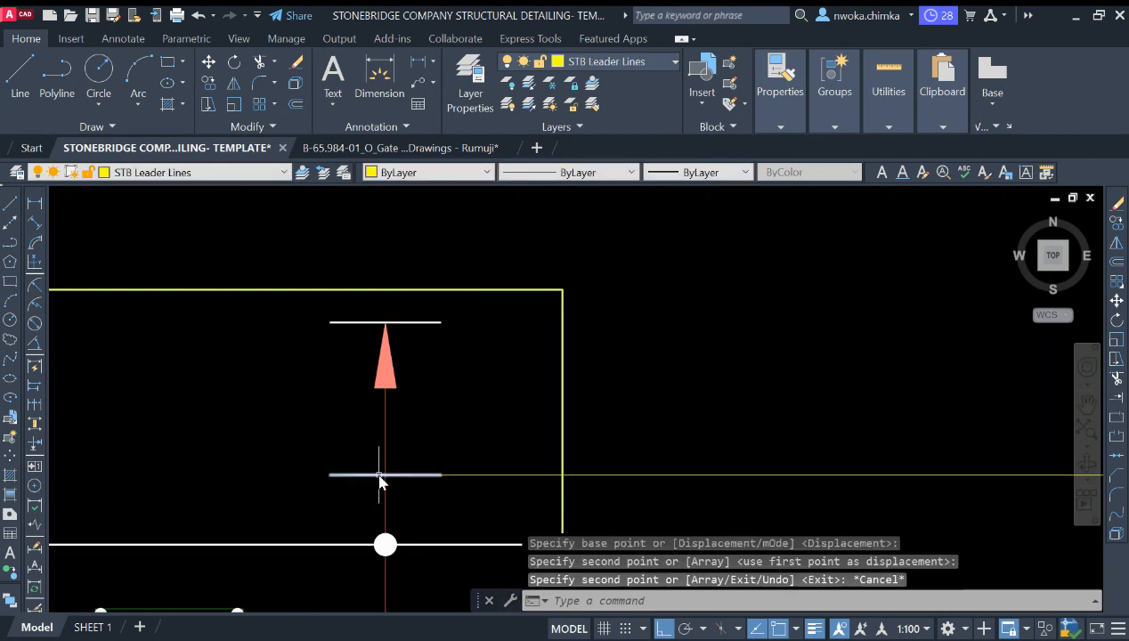
Step: Rotate the copied tick 45 degrees about its midpoint
{"action": "left_click", "coordinate": [369, 474]}
{"action": "type", "text": "ro"}
{"action": "key", "text": "Return"}
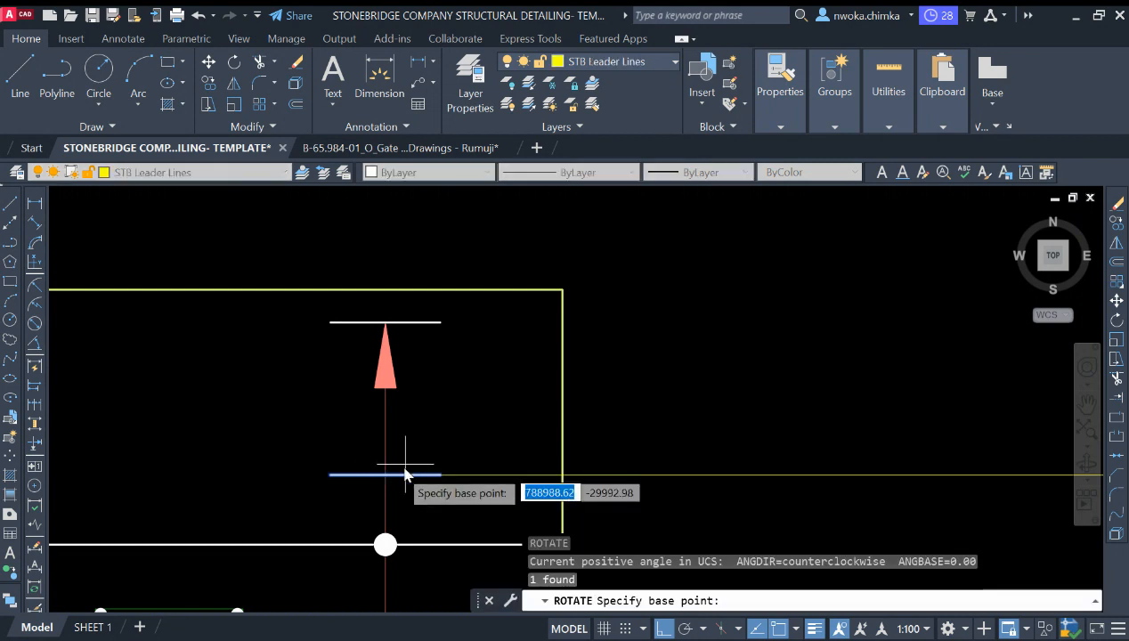
{"action": "left_click", "coordinate": [385, 475]}
{"action": "type", "text": "45"}
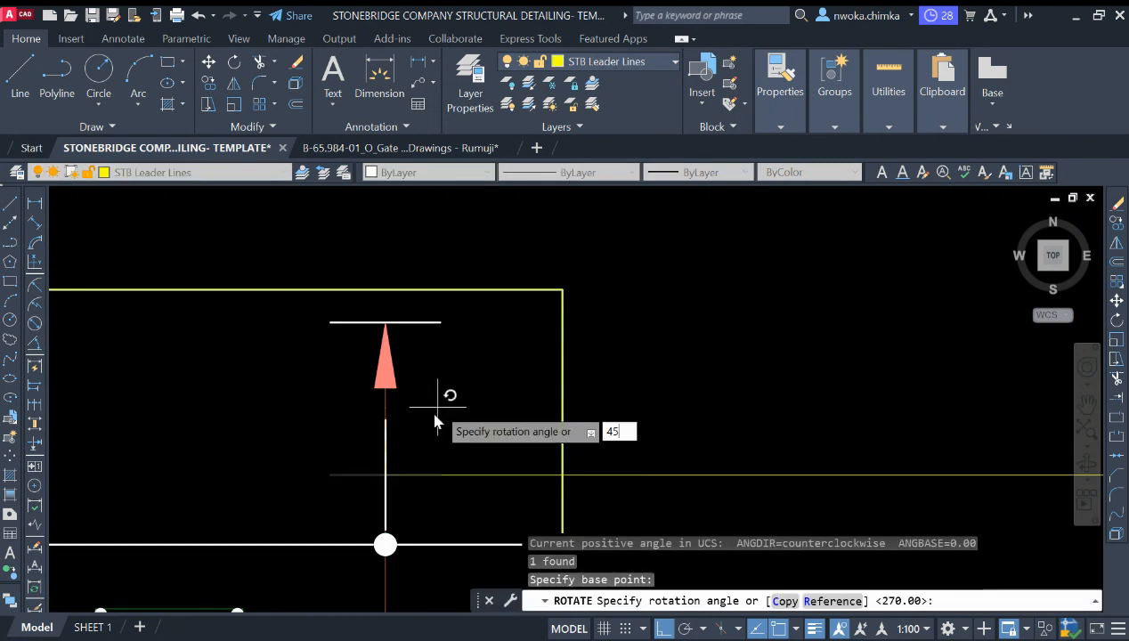
{"action": "key", "text": "Return"}
{"action": "scroll", "coordinate": [436, 419], "scroll_direction": "down", "scroll_amount": 4}
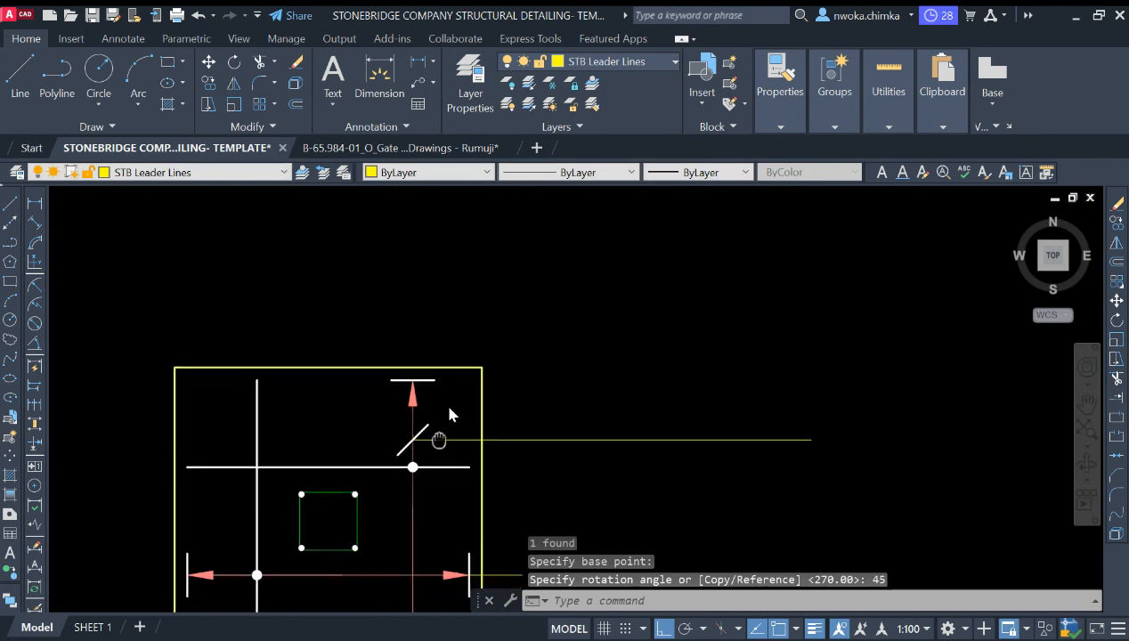
{"action": "scroll", "coordinate": [450, 383], "scroll_direction": "up", "scroll_amount": 4}
{"action": "left_click", "coordinate": [454, 372]}
{"action": "left_click", "coordinate": [467, 391]}
{"action": "left_click", "coordinate": [356, 332]}
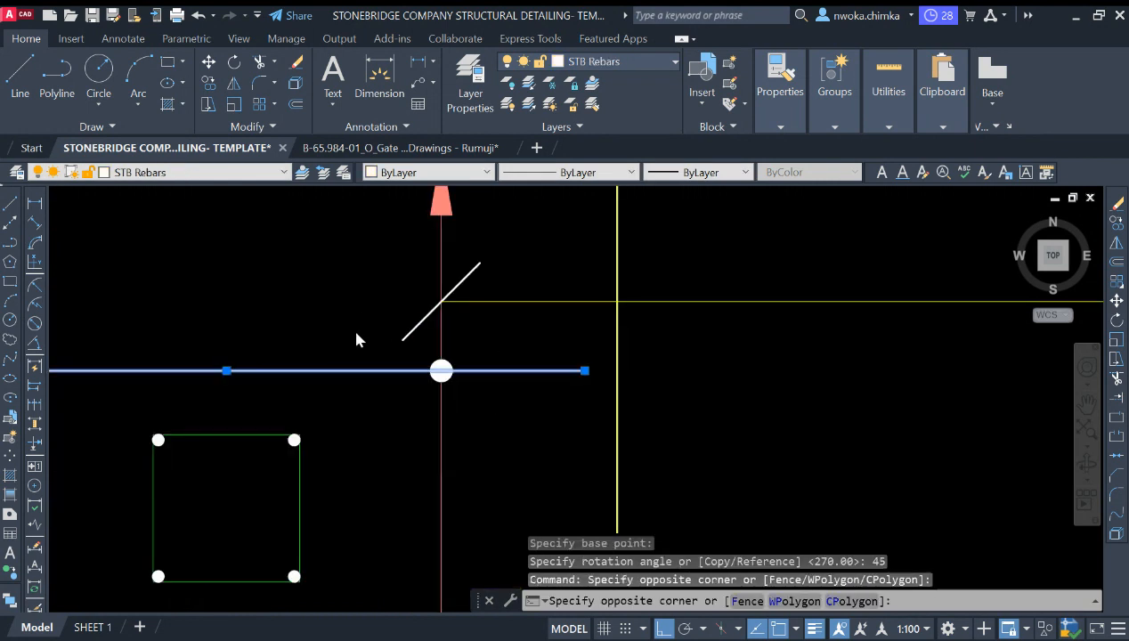
{"action": "left_click", "coordinate": [500, 405]}
{"action": "type", "text": "m"}
{"action": "key", "text": "Return"}
{"action": "scroll", "coordinate": [504, 343], "scroll_direction": "down", "scroll_amount": 4}
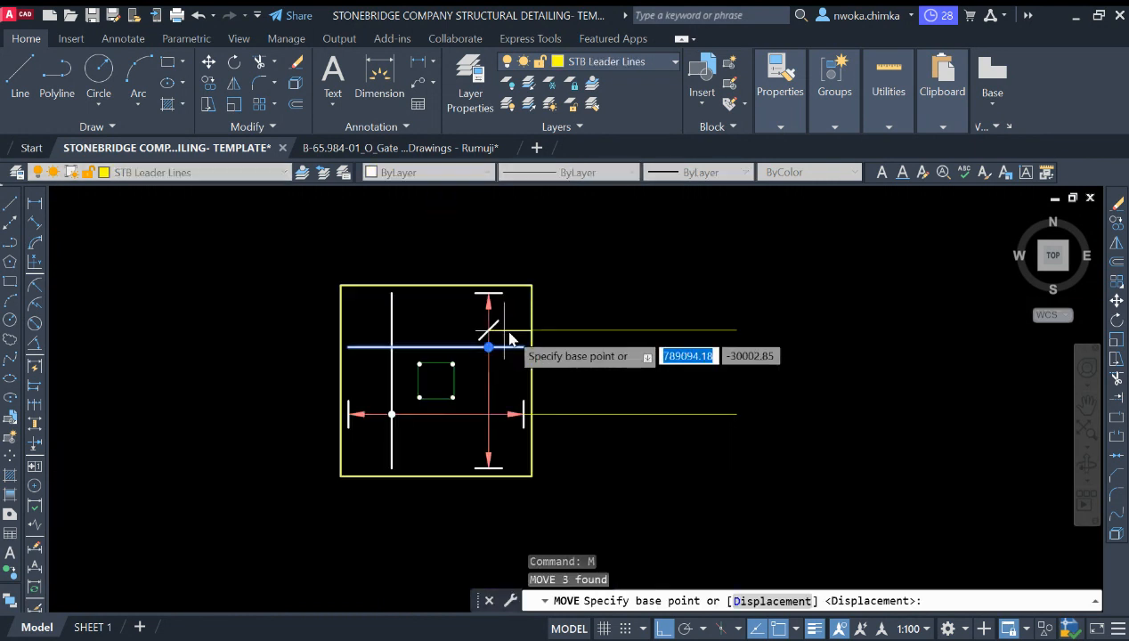
{"action": "scroll", "coordinate": [546, 413], "scroll_direction": "up", "scroll_amount": 2}
{"action": "left_click", "coordinate": [617, 445]}
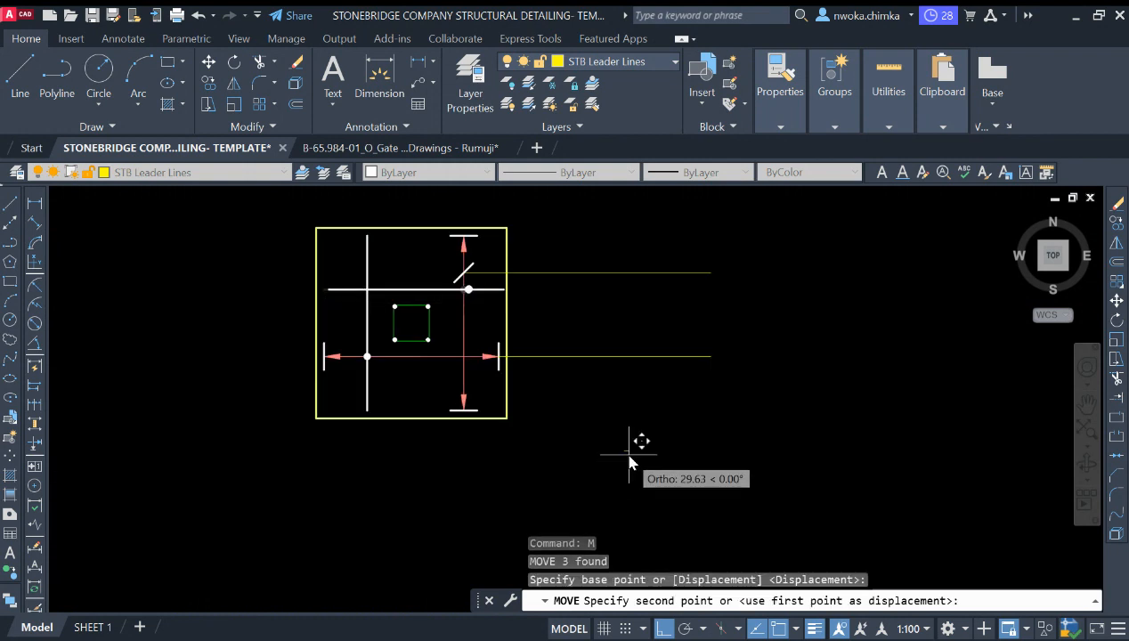
{"action": "key", "text": "Escape"}
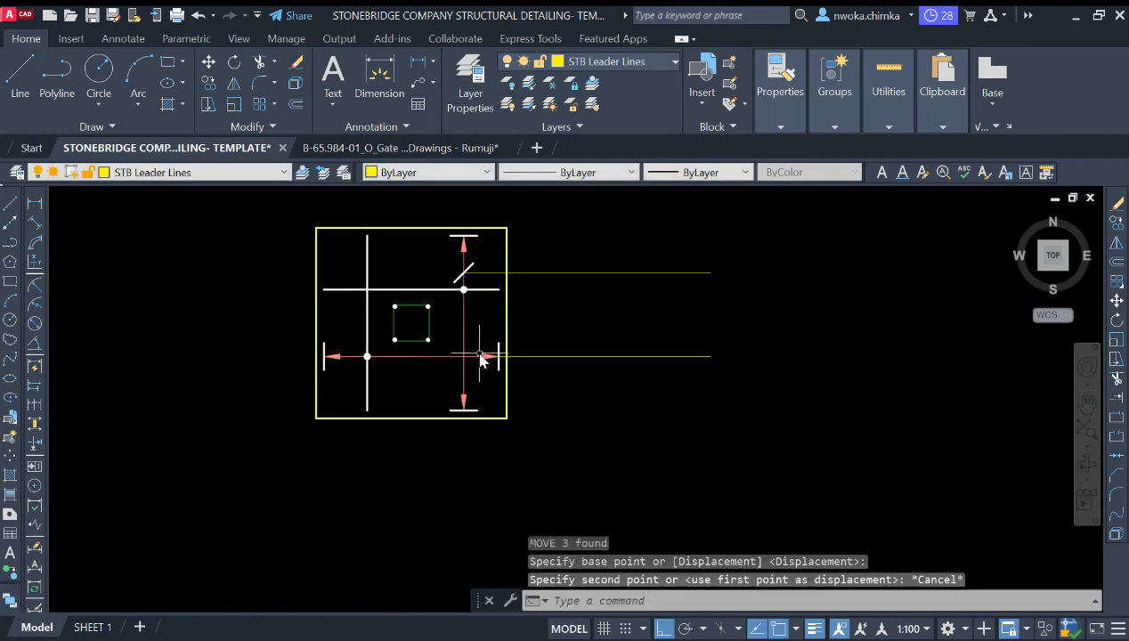
Step: Move the horizontal dimension together with its leader line slightly downward
{"action": "scroll", "coordinate": [337, 350], "scroll_direction": "up", "scroll_amount": 2}
{"action": "left_click", "coordinate": [346, 331]}
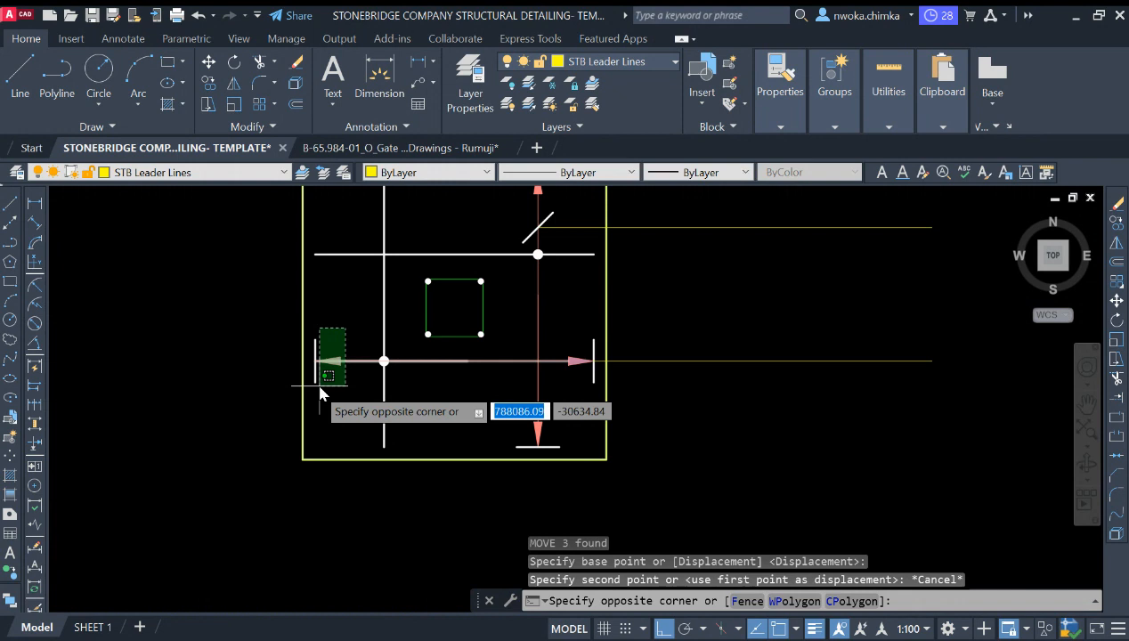
{"action": "left_click", "coordinate": [312, 398]}
{"action": "left_click", "coordinate": [349, 344]}
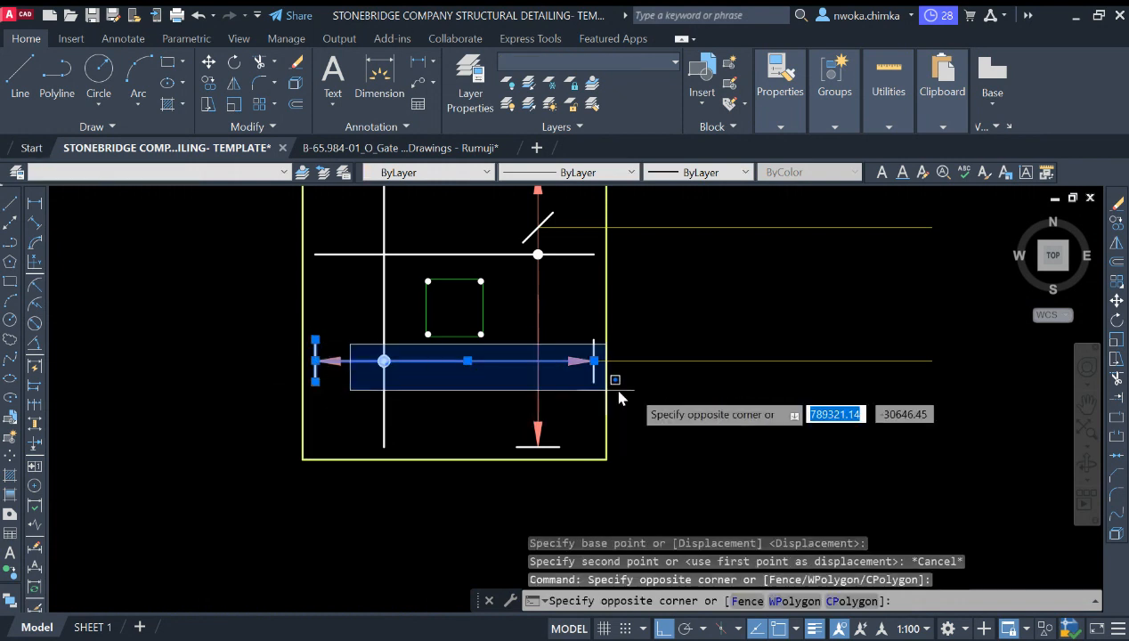
{"action": "left_click", "coordinate": [592, 361]}
{"action": "left_click", "coordinate": [574, 335]}
{"action": "left_click", "coordinate": [659, 391]}
{"action": "left_click", "coordinate": [668, 328]}
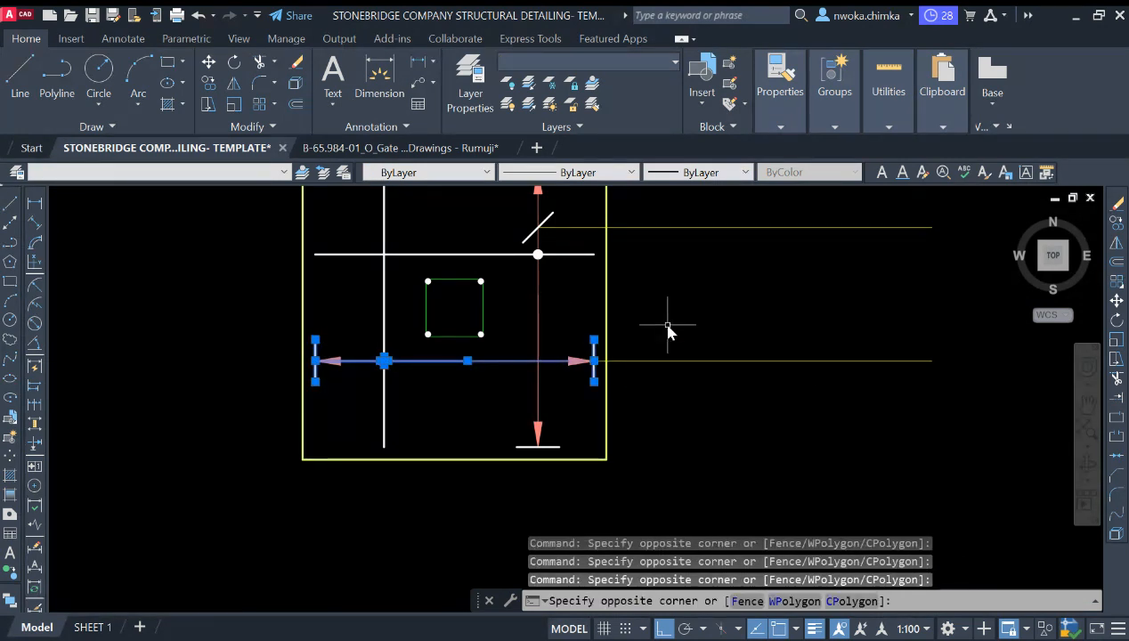
{"action": "left_click", "coordinate": [585, 365]}
{"action": "type", "text": "m"}
{"action": "key", "text": "Return"}
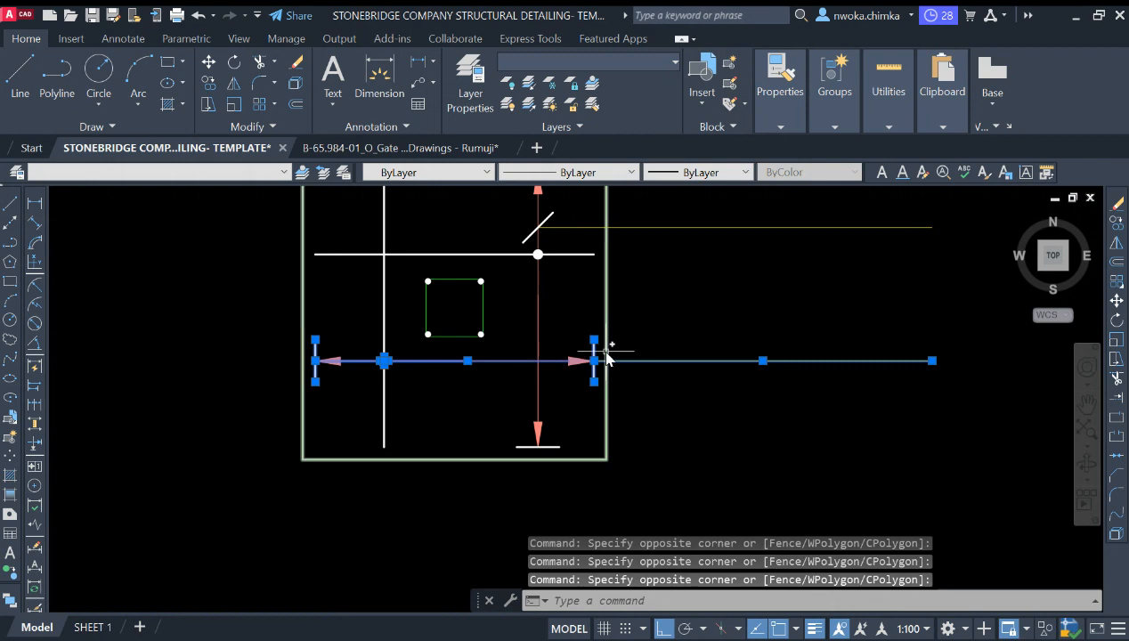
{"action": "left_click", "coordinate": [667, 388]}
{"action": "left_click", "coordinate": [668, 416]}
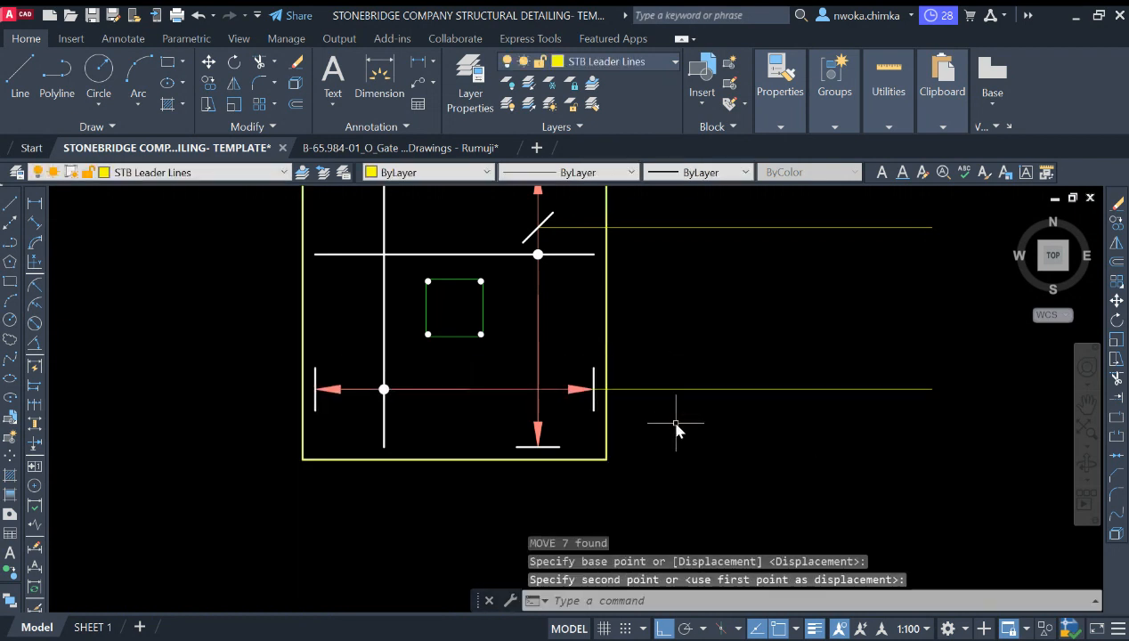
Step: Move the 45-degree tick and the upper leader line down onto the vertical dimension line
{"action": "middle_click_drag", "start_coordinate": [615, 319], "coordinate": [590, 398]}
{"action": "left_click", "coordinate": [700, 267]}
{"action": "left_click", "coordinate": [515, 307]}
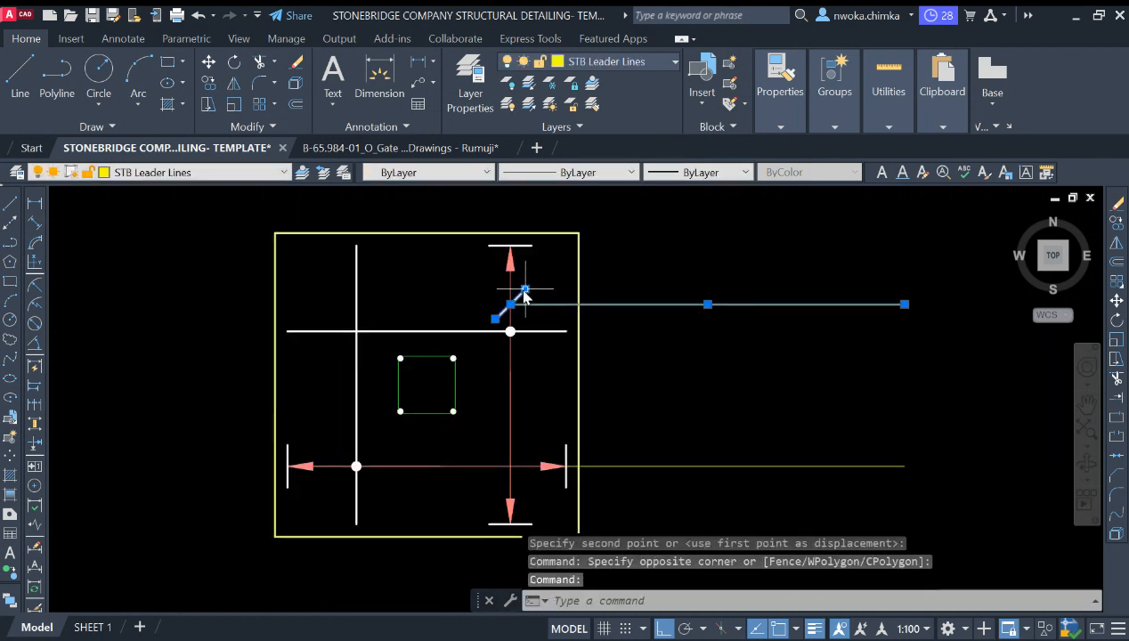
{"action": "type", "text": "m"}
{"action": "key", "text": "Return"}
{"action": "left_click", "coordinate": [703, 366]}
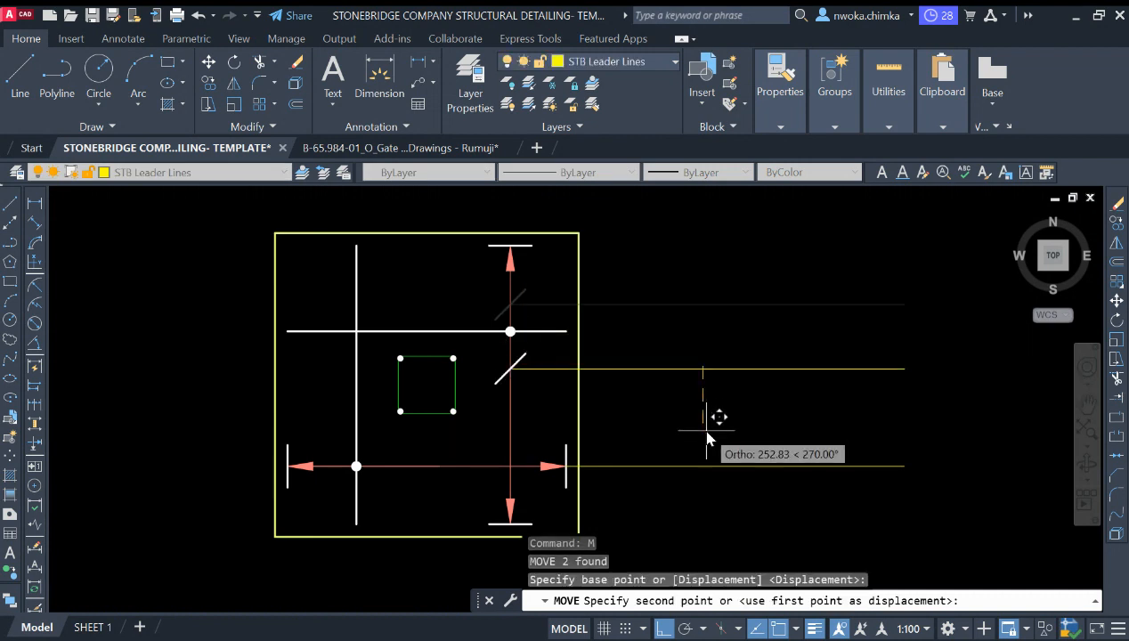
{"action": "left_click", "coordinate": [717, 437]}
Step: Shorten the diagonal tick by stretching both of its end grips inward
{"action": "scroll", "coordinate": [522, 403], "scroll_direction": "up", "scroll_amount": 5}
{"action": "left_click", "coordinate": [516, 310]}
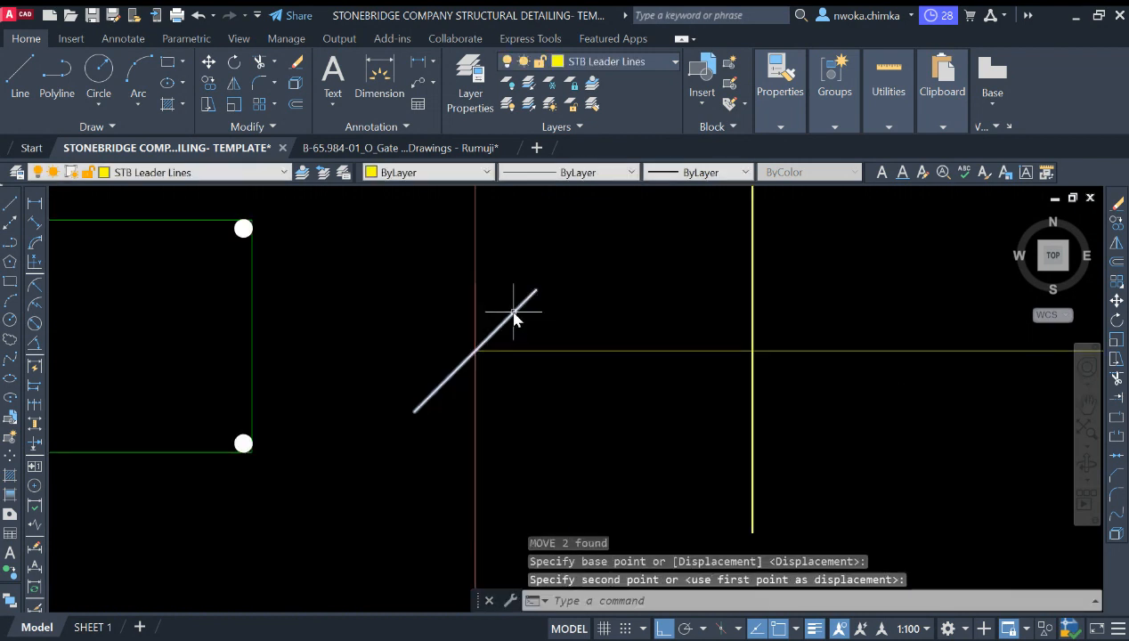
{"action": "left_click", "coordinate": [537, 291]}
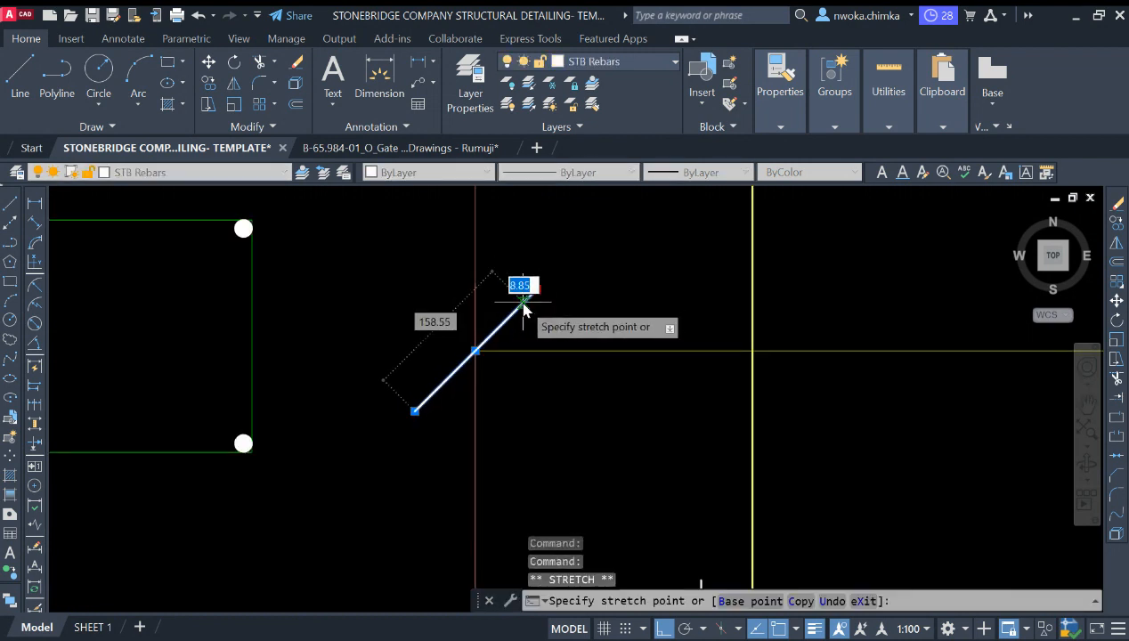
{"action": "left_click", "coordinate": [515, 311]}
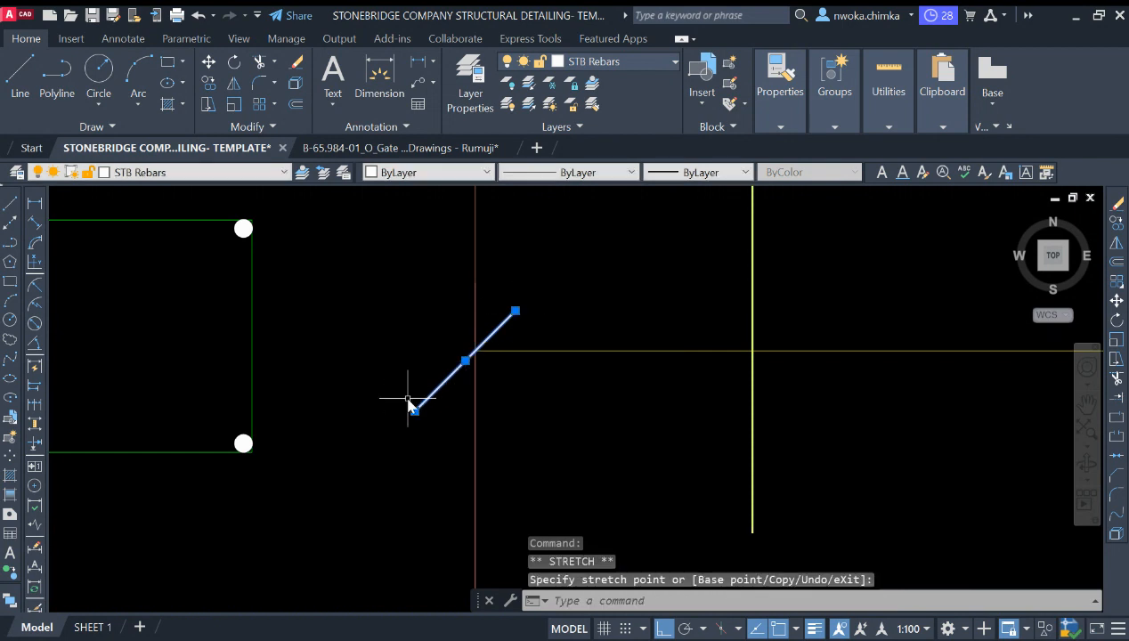
{"action": "left_click", "coordinate": [415, 411]}
{"action": "left_click", "coordinate": [440, 387]}
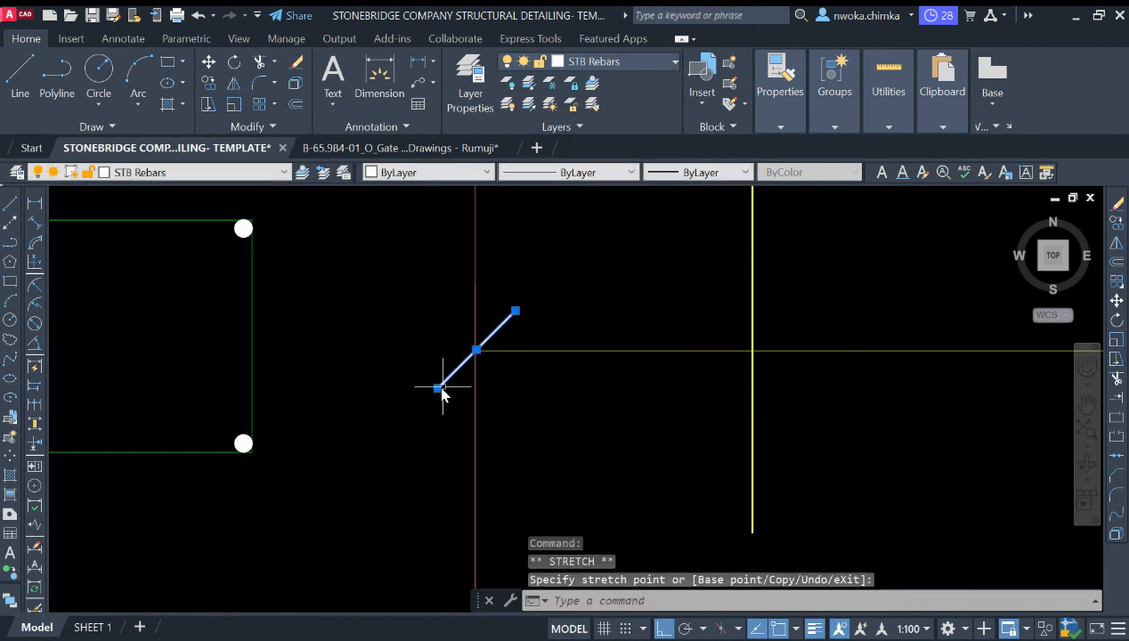
{"action": "key", "text": "Escape"}
{"action": "scroll", "coordinate": [500, 325], "scroll_direction": "down", "scroll_amount": 8}
{"action": "scroll", "coordinate": [516, 344], "scroll_direction": "down", "scroll_amount": 8}
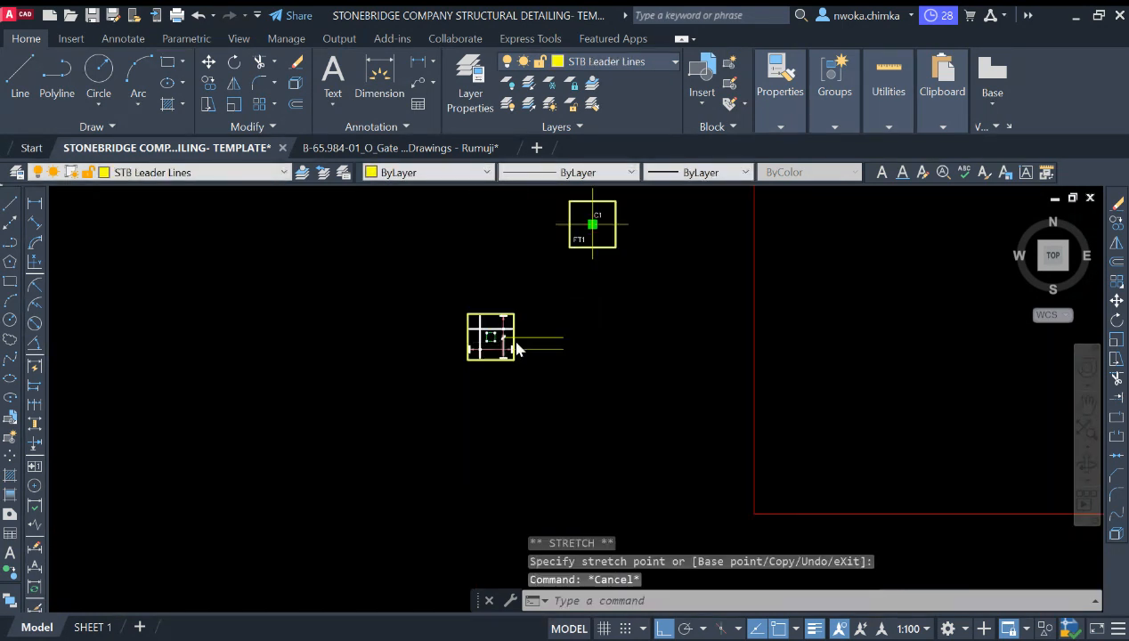
{"action": "scroll", "coordinate": [501, 338], "scroll_direction": "down", "scroll_amount": 5}
{"action": "scroll", "coordinate": [579, 344], "scroll_direction": "up", "scroll_amount": 13}
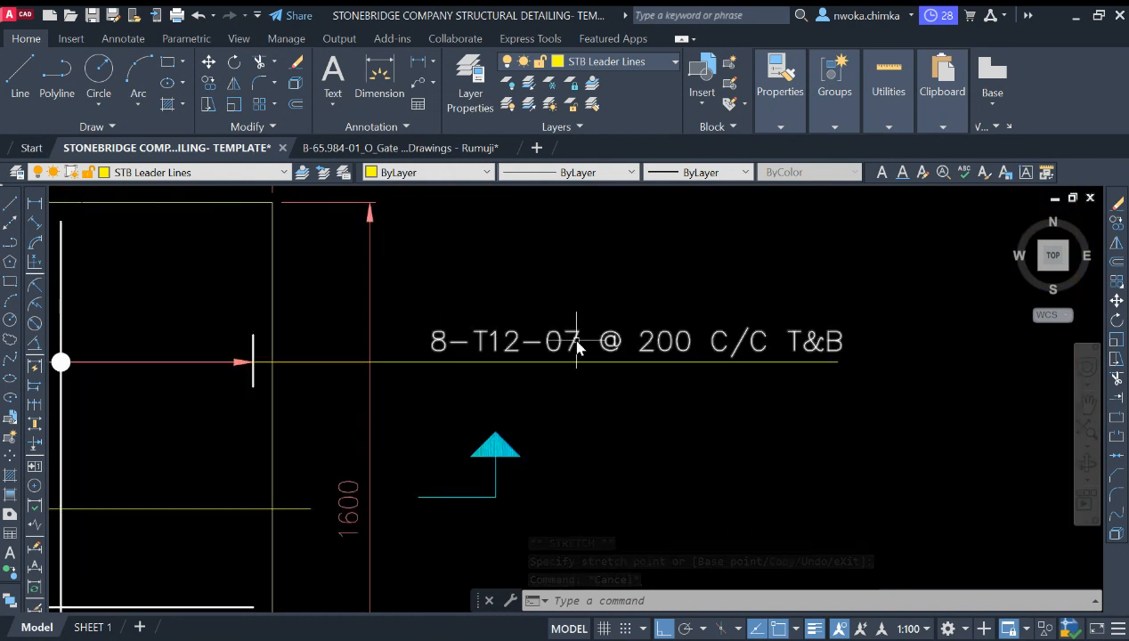
{"action": "left_click", "coordinate": [622, 311]}
{"action": "left_click", "coordinate": [553, 348]}
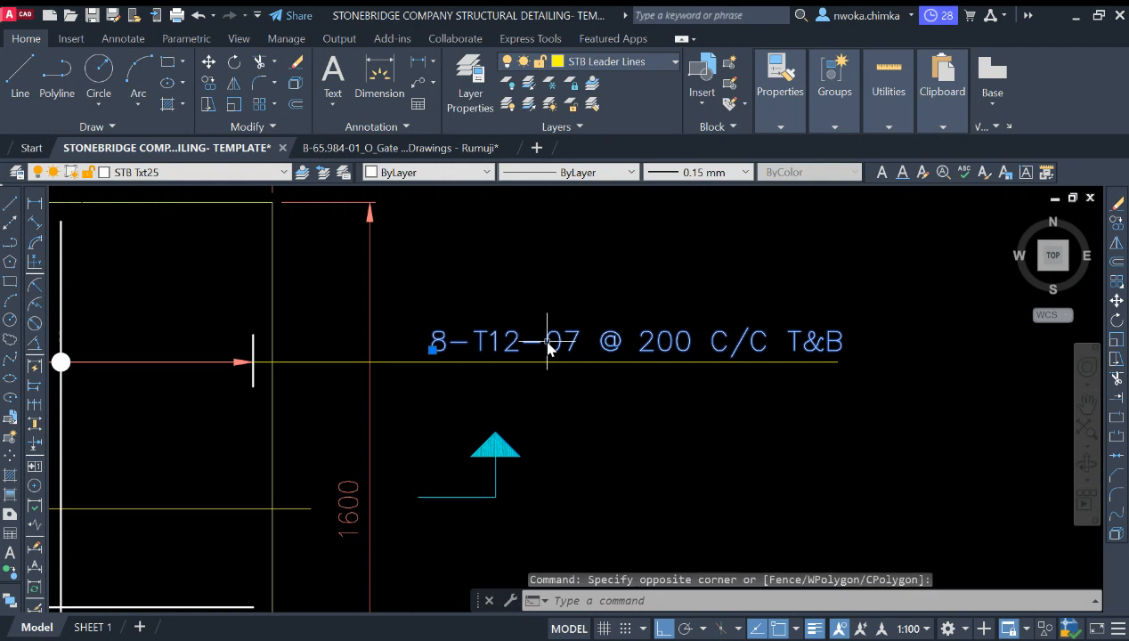
{"action": "type", "text": "co"}
{"action": "key", "text": "Return"}
{"action": "left_click", "coordinate": [556, 357]}
{"action": "scroll", "coordinate": [668, 245], "scroll_direction": "down", "scroll_amount": 4}
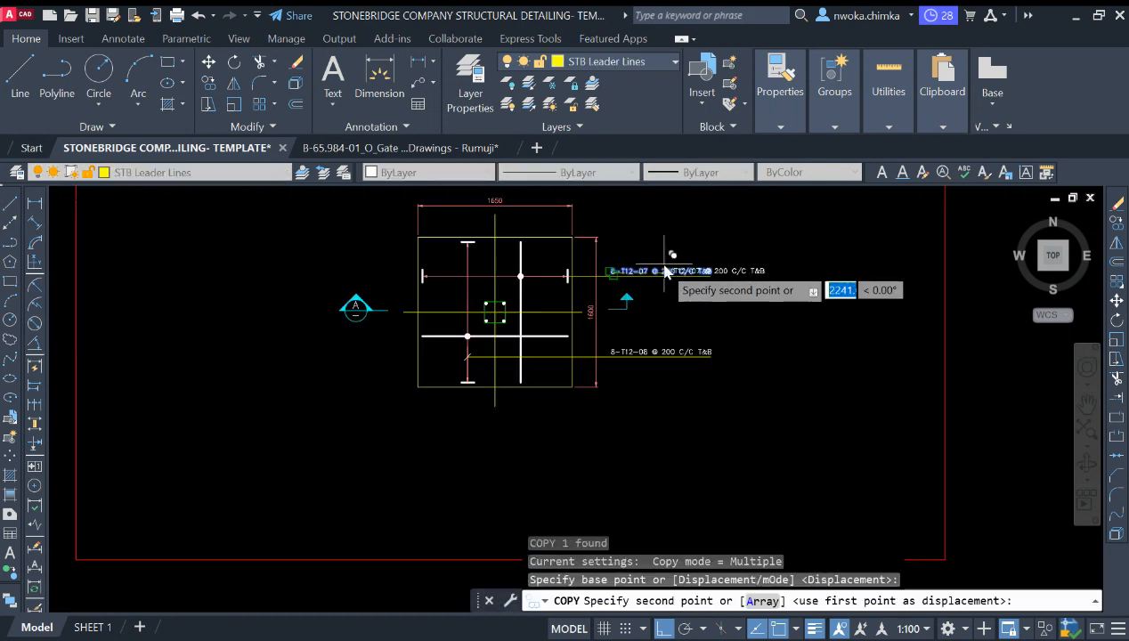
{"action": "scroll", "coordinate": [519, 360], "scroll_direction": "down", "scroll_amount": 2}
{"action": "scroll", "coordinate": [518, 358], "scroll_direction": "up", "scroll_amount": 10}
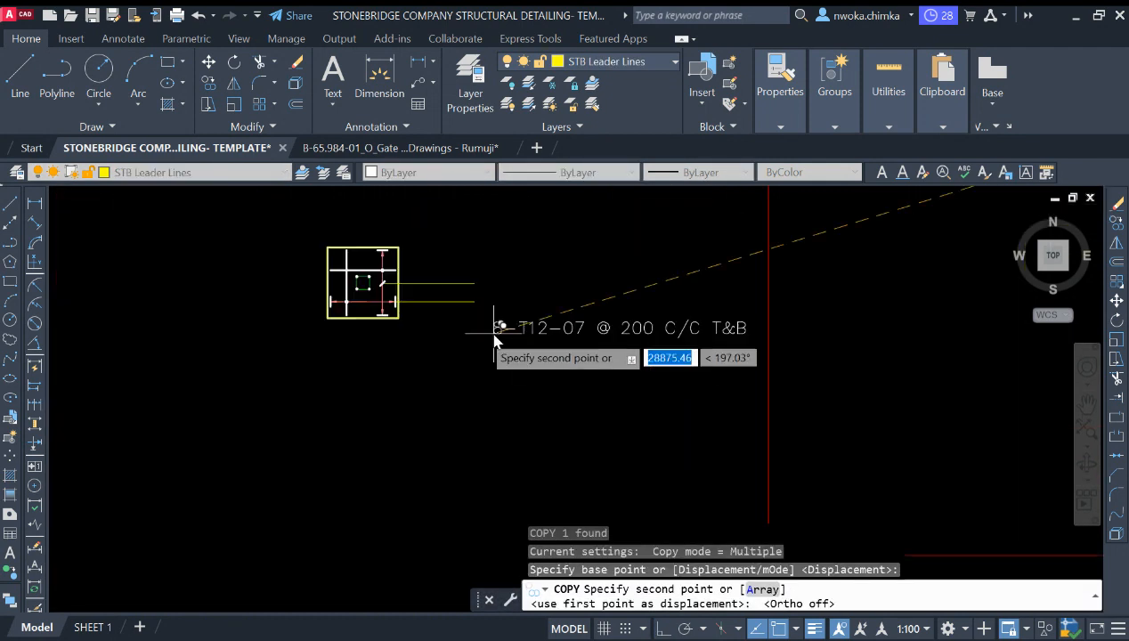
{"action": "key", "text": "Escape"}
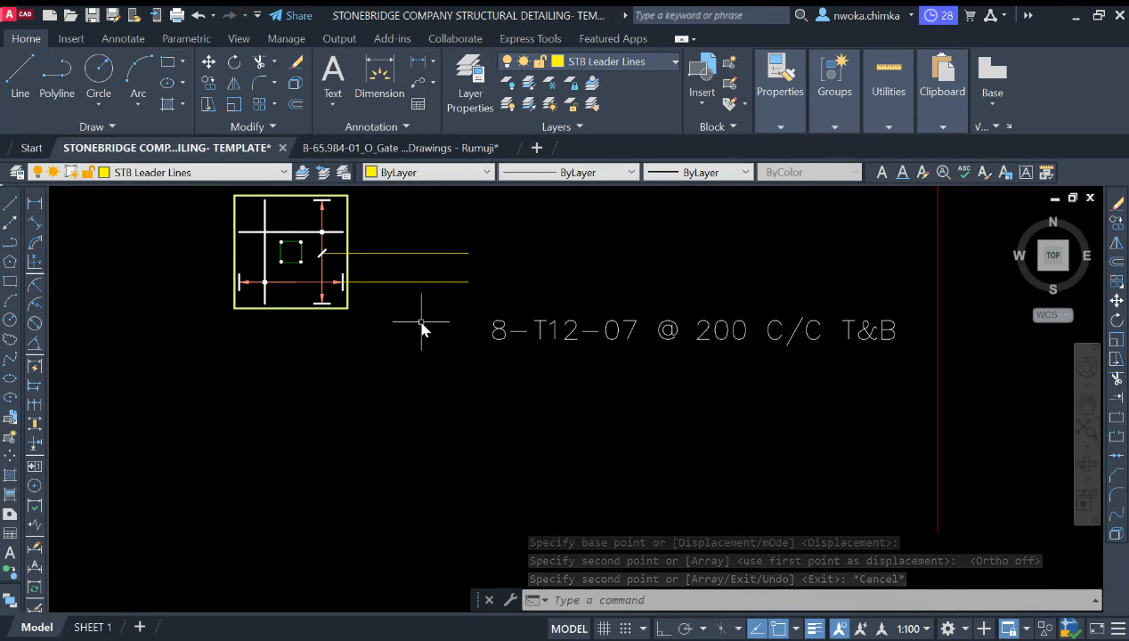
Step: Match the bar-mark label 8-T12-07 @ 200 C/C T&B to the text properties of the FT1 footing label
{"action": "middle_click_drag", "start_coordinate": [411, 300], "coordinate": [449, 370]}
{"action": "middle_click_drag", "start_coordinate": [409, 332], "coordinate": [416, 372]}
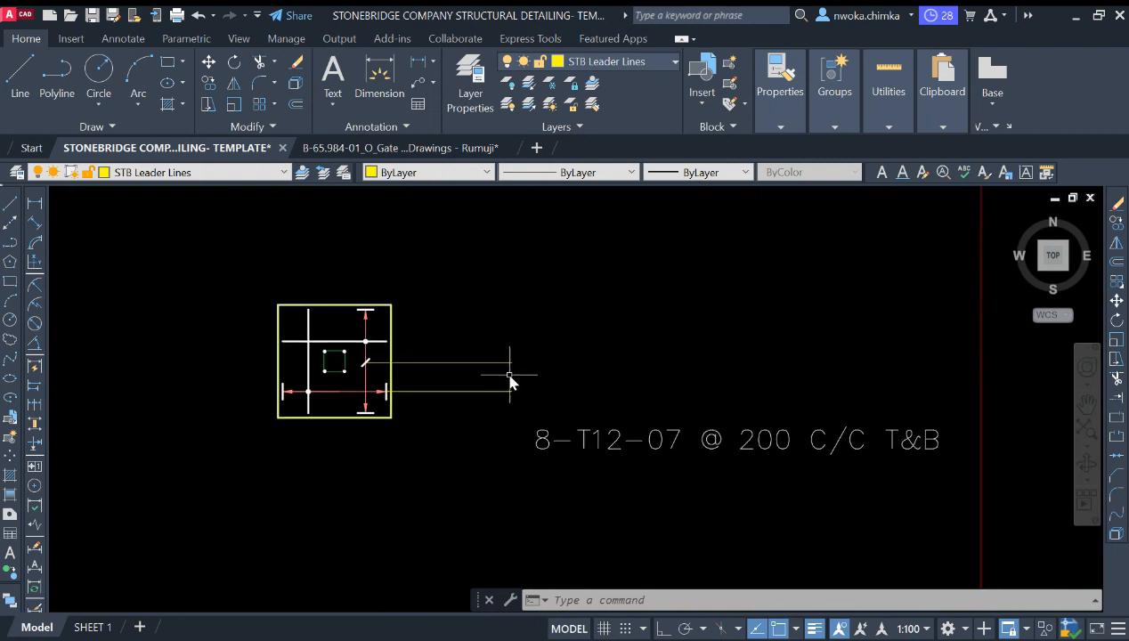
{"action": "scroll", "coordinate": [530, 370], "scroll_direction": "down", "scroll_amount": 6}
{"action": "scroll", "coordinate": [621, 345], "scroll_direction": "down", "scroll_amount": 5}
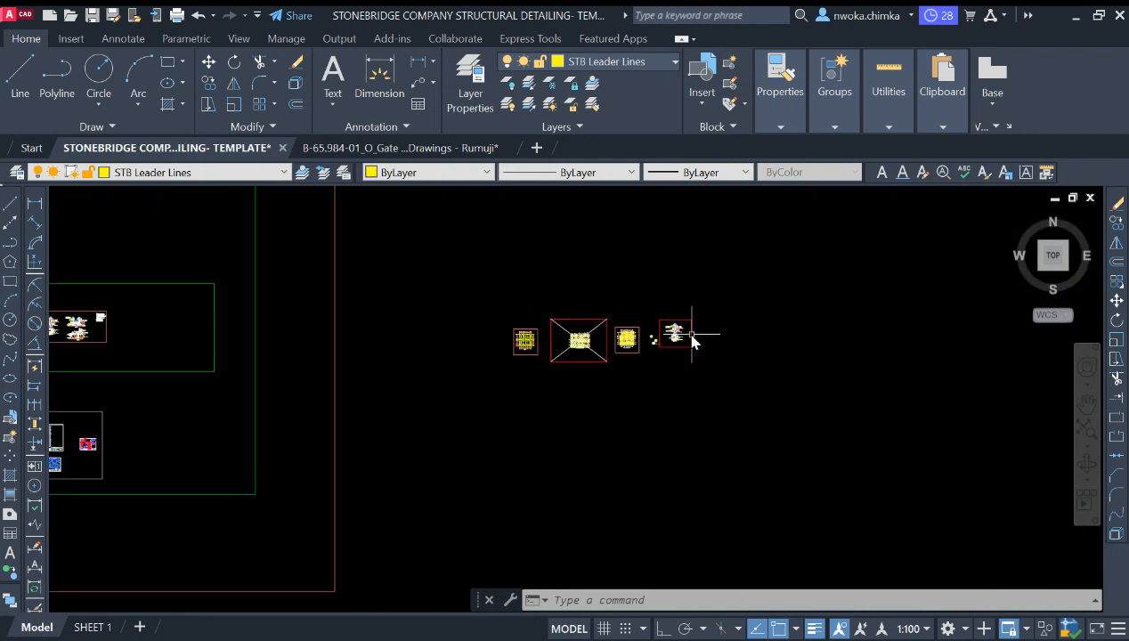
{"action": "scroll", "coordinate": [442, 337], "scroll_direction": "up", "scroll_amount": 3}
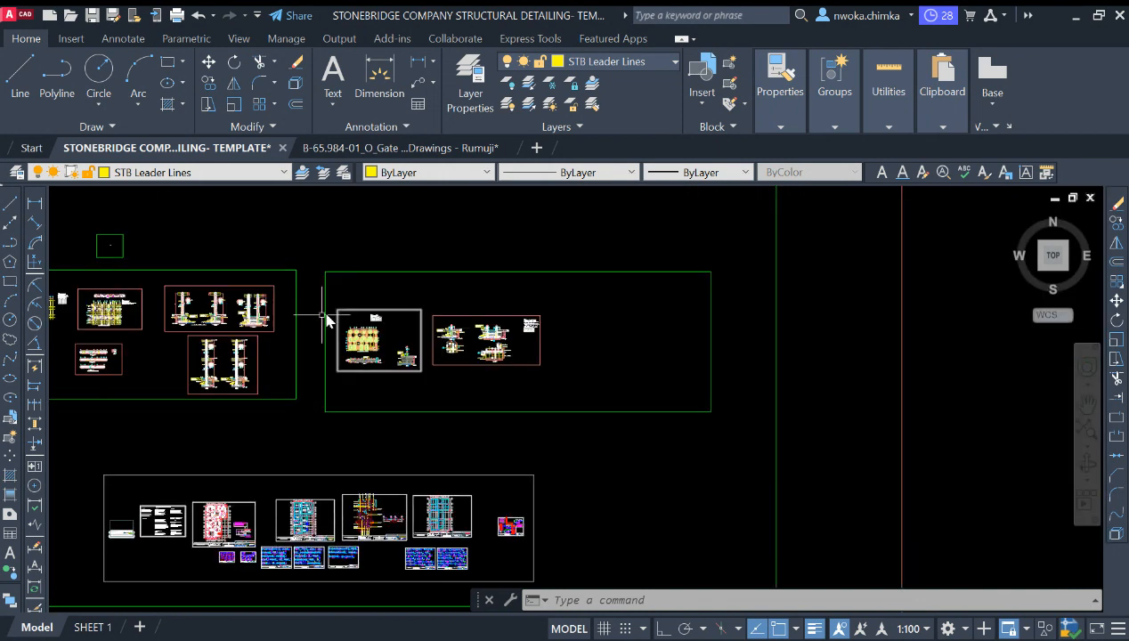
{"action": "scroll", "coordinate": [597, 327], "scroll_direction": "down", "scroll_amount": 4}
{"action": "scroll", "coordinate": [694, 334], "scroll_direction": "up", "scroll_amount": 4}
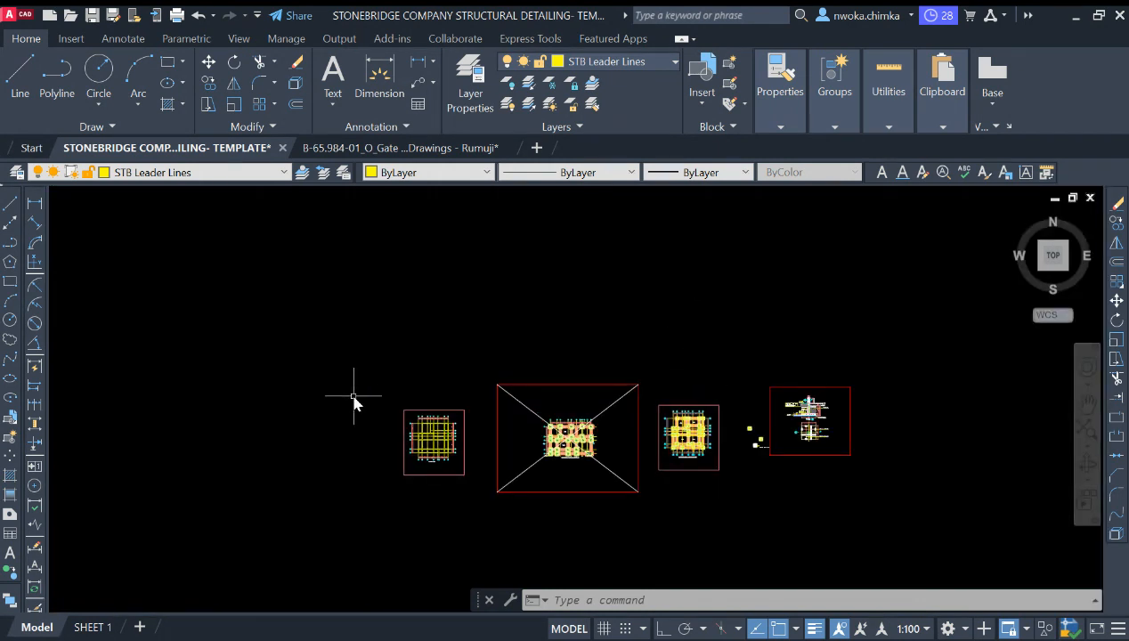
{"action": "middle_click_drag", "start_coordinate": [690, 432], "coordinate": [499, 331]}
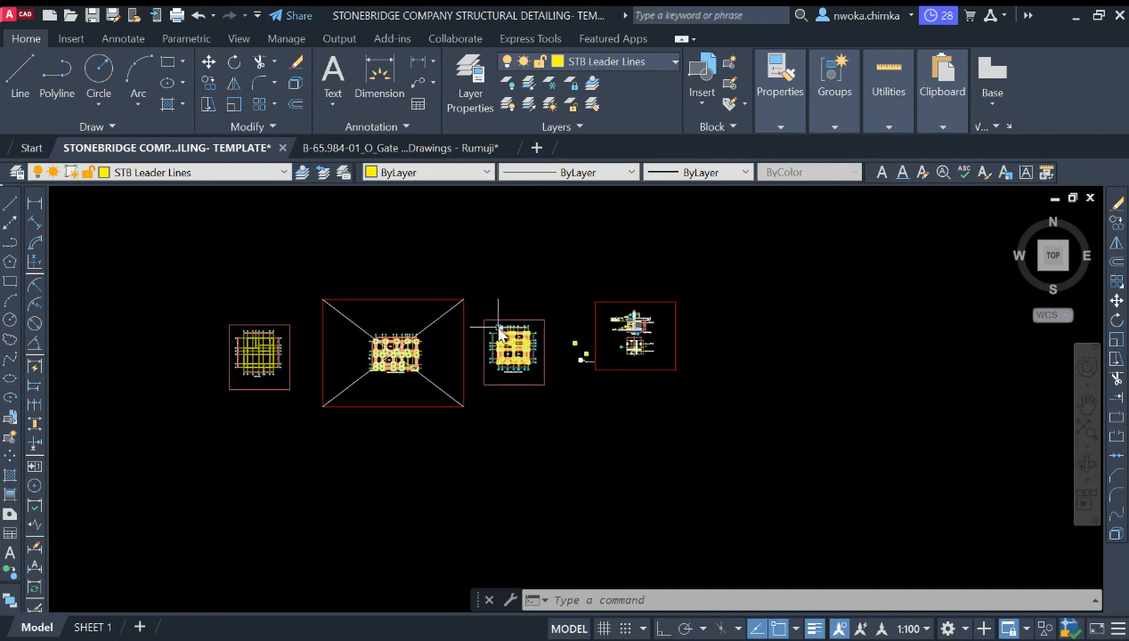
{"action": "scroll", "coordinate": [548, 361], "scroll_direction": "up", "scroll_amount": 4}
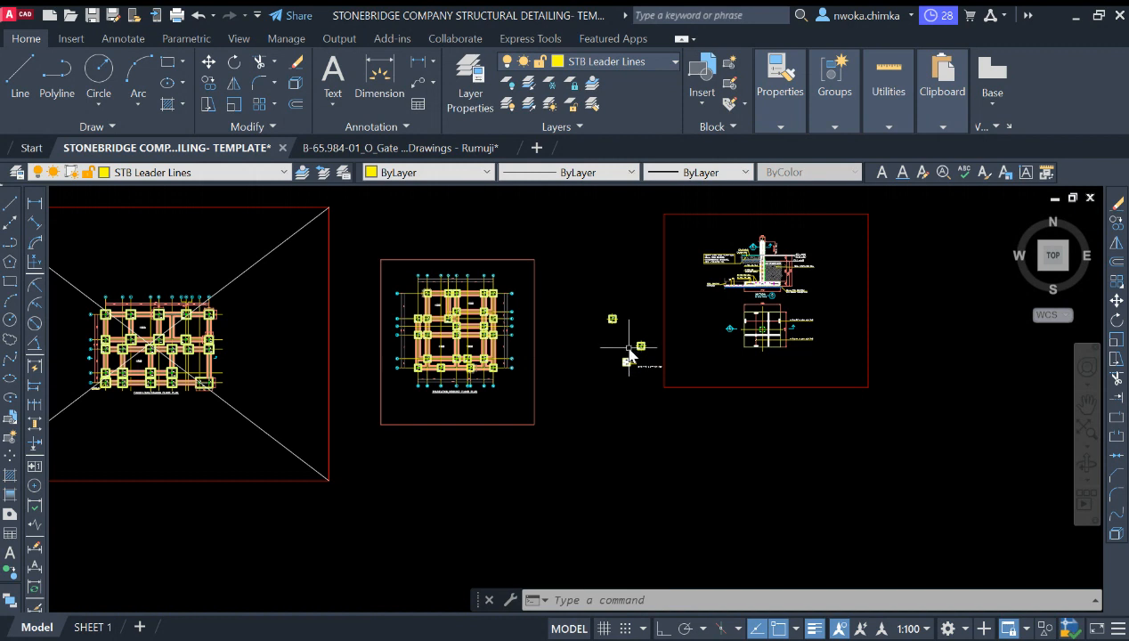
{"action": "scroll", "coordinate": [697, 348], "scroll_direction": "up", "scroll_amount": 2}
{"action": "scroll", "coordinate": [638, 368], "scroll_direction": "up", "scroll_amount": 12}
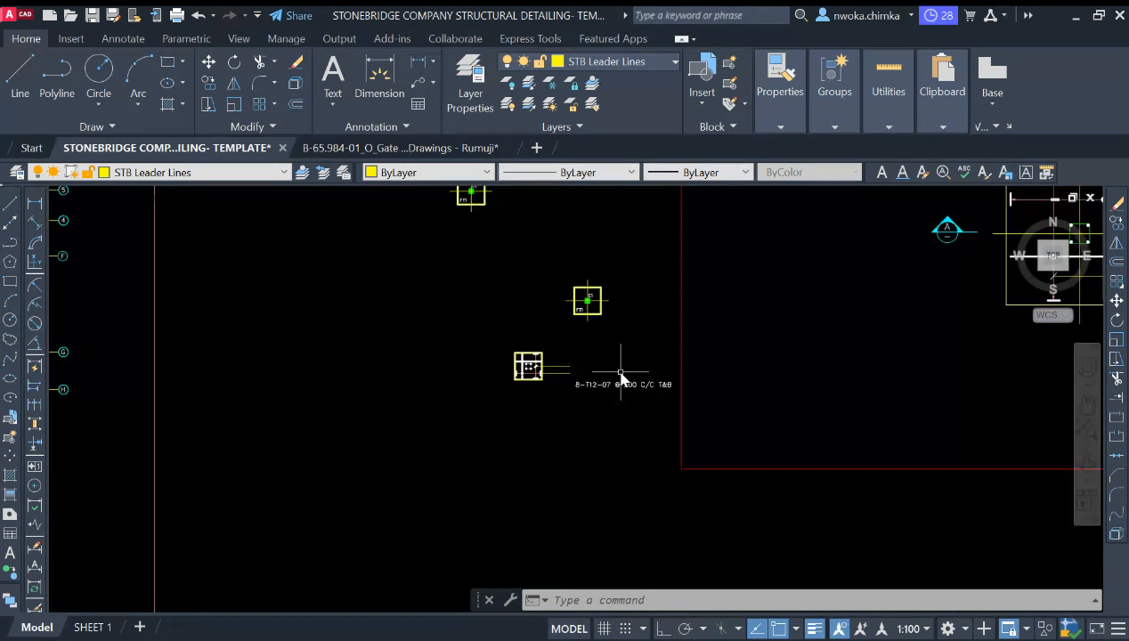
{"action": "scroll", "coordinate": [562, 409], "scroll_direction": "down", "scroll_amount": 5}
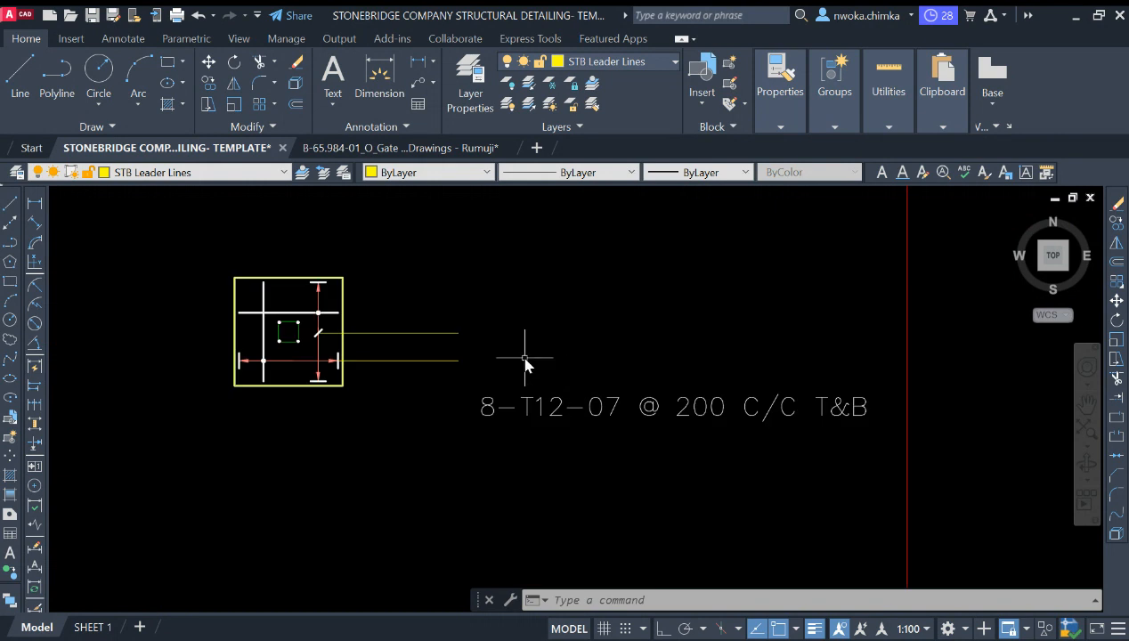
{"action": "middle_click_drag", "start_coordinate": [517, 373], "coordinate": [517, 389]}
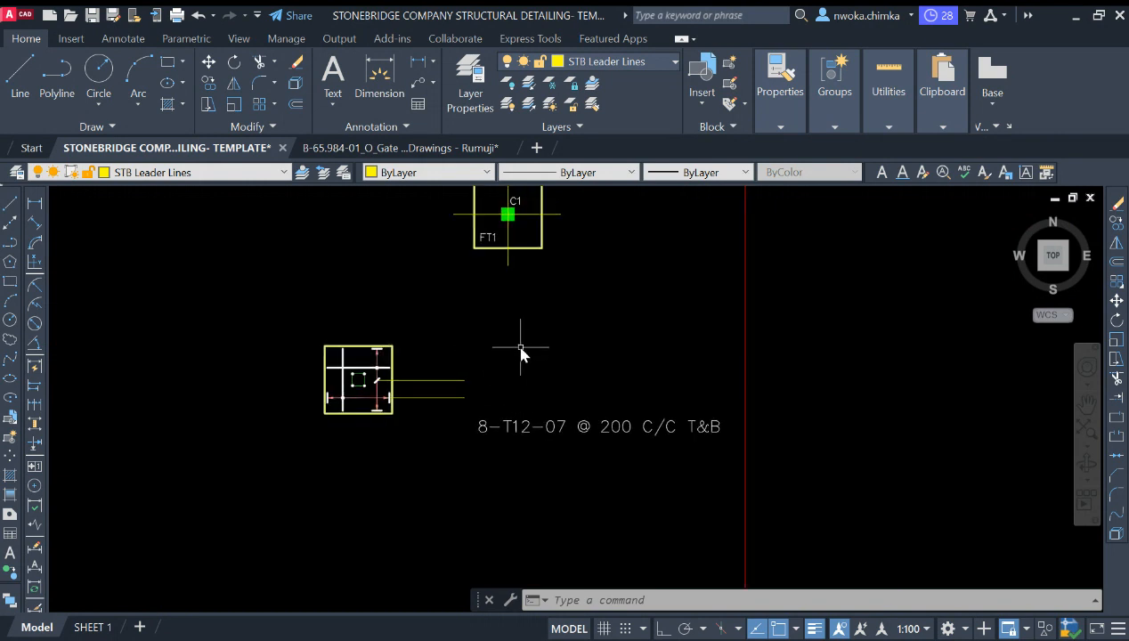
{"action": "key", "text": "Return"}
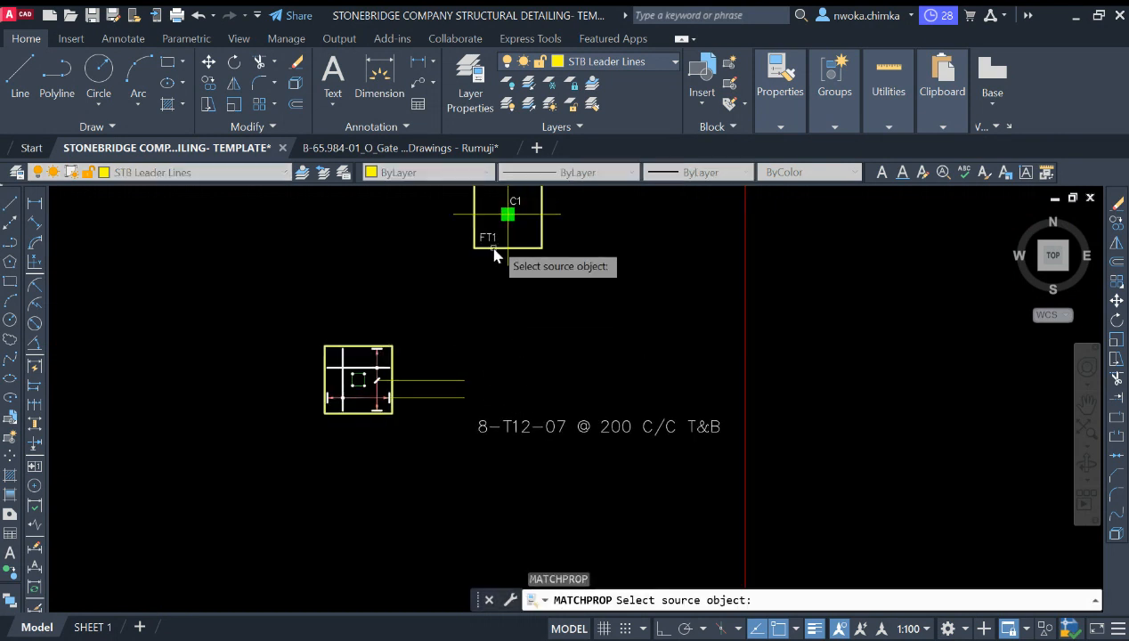
{"action": "left_click", "coordinate": [492, 238]}
{"action": "left_click", "coordinate": [602, 395]}
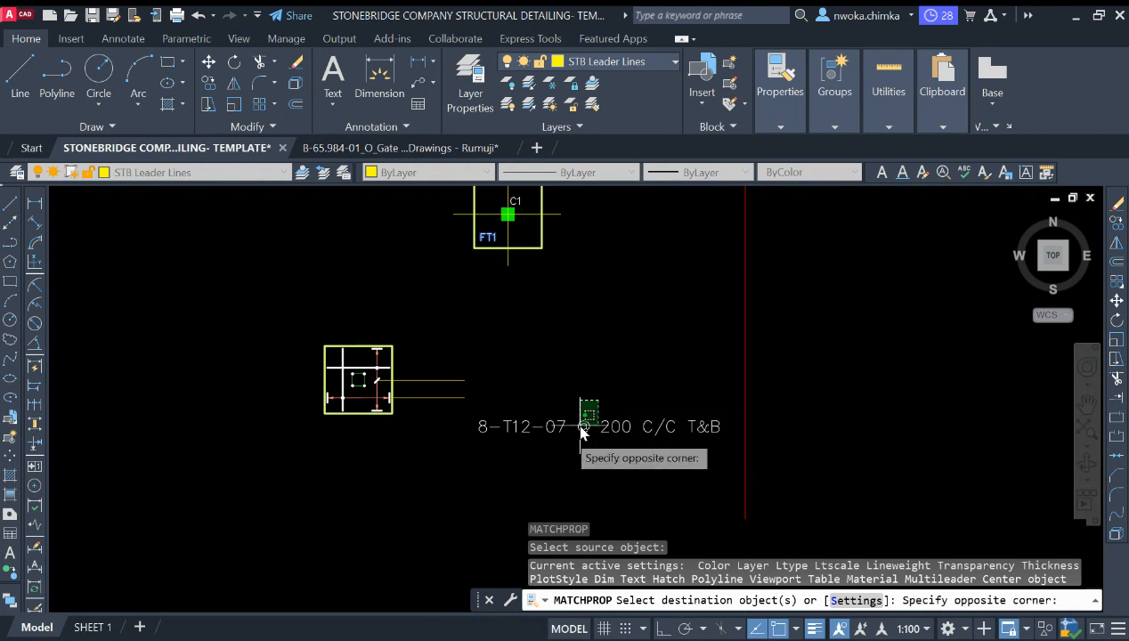
{"action": "left_click", "coordinate": [546, 435]}
{"action": "key", "text": "Escape"}
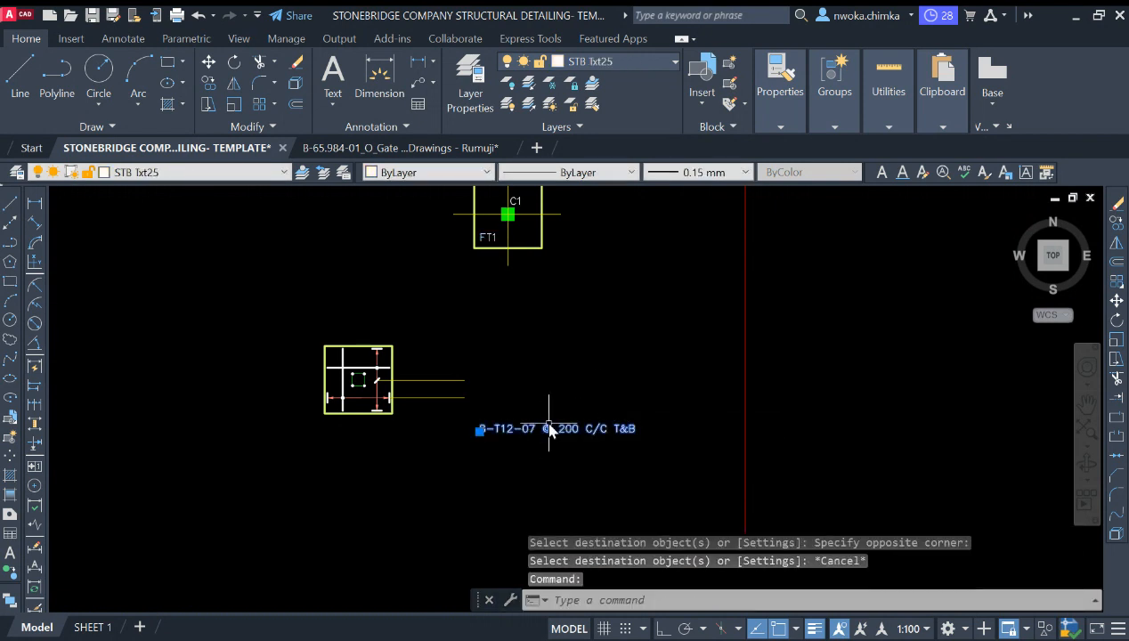
{"action": "key", "text": "Escape"}
Step: Examine the reference footing schedule's dimensions and reinforcement in the pasted PDF image
{"action": "scroll", "coordinate": [380, 392], "scroll_direction": "up", "scroll_amount": 2}
{"action": "scroll", "coordinate": [379, 383], "scroll_direction": "up", "scroll_amount": 2}
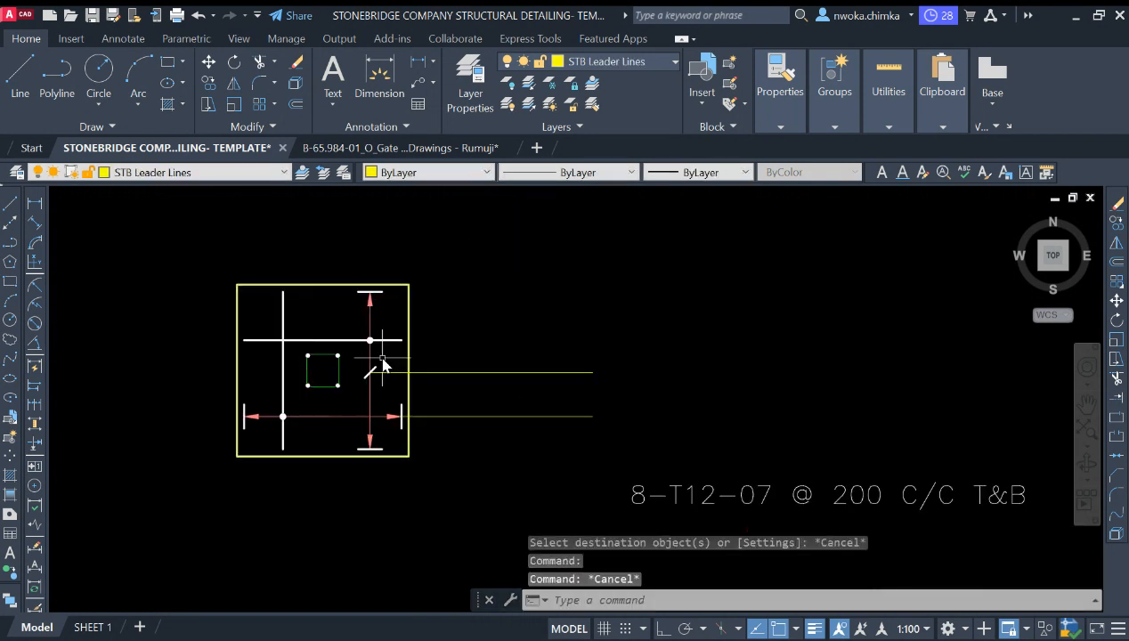
{"action": "middle_click_drag", "start_coordinate": [378, 366], "coordinate": [406, 349]}
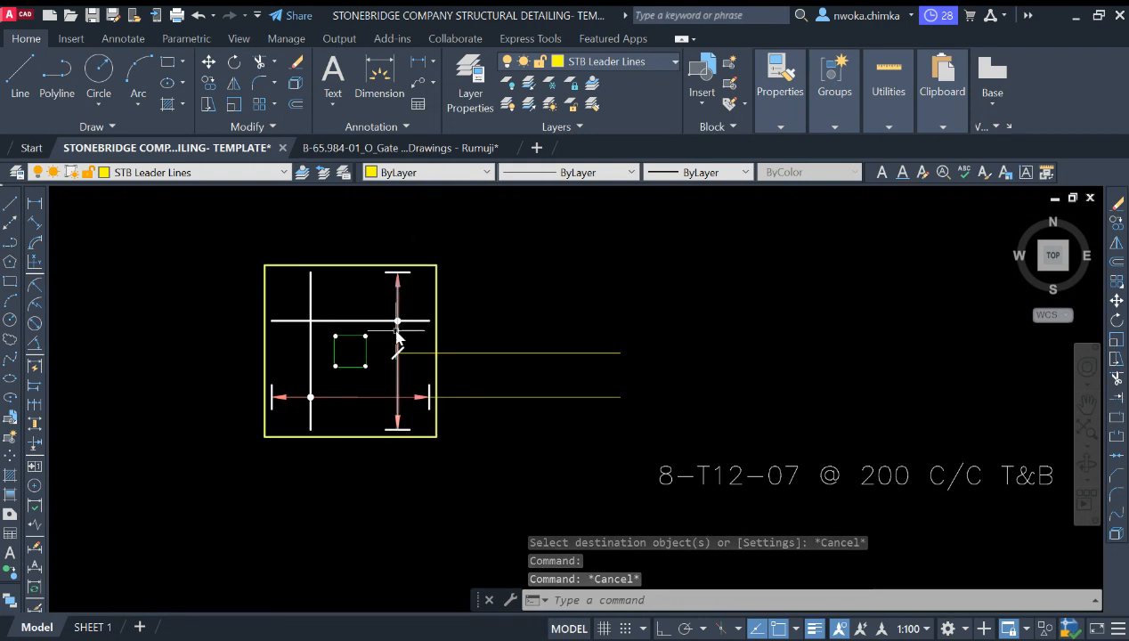
{"action": "scroll", "coordinate": [392, 325], "scroll_direction": "down", "scroll_amount": 2}
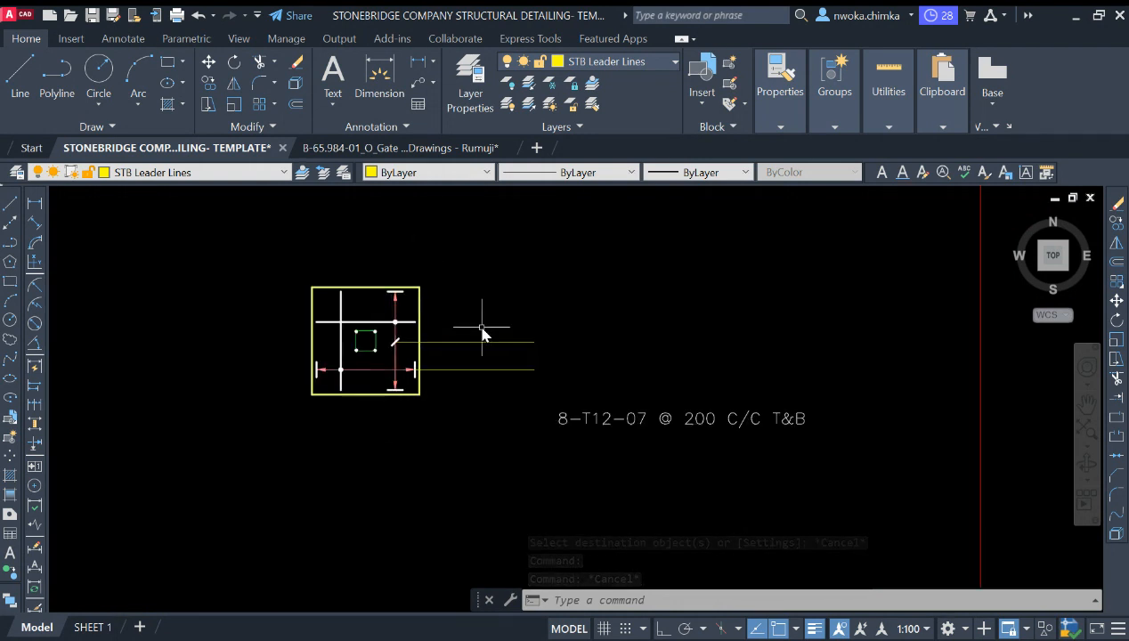
{"action": "scroll", "coordinate": [376, 332], "scroll_direction": "down", "scroll_amount": 8}
{"action": "scroll", "coordinate": [435, 321], "scroll_direction": "down", "scroll_amount": 2}
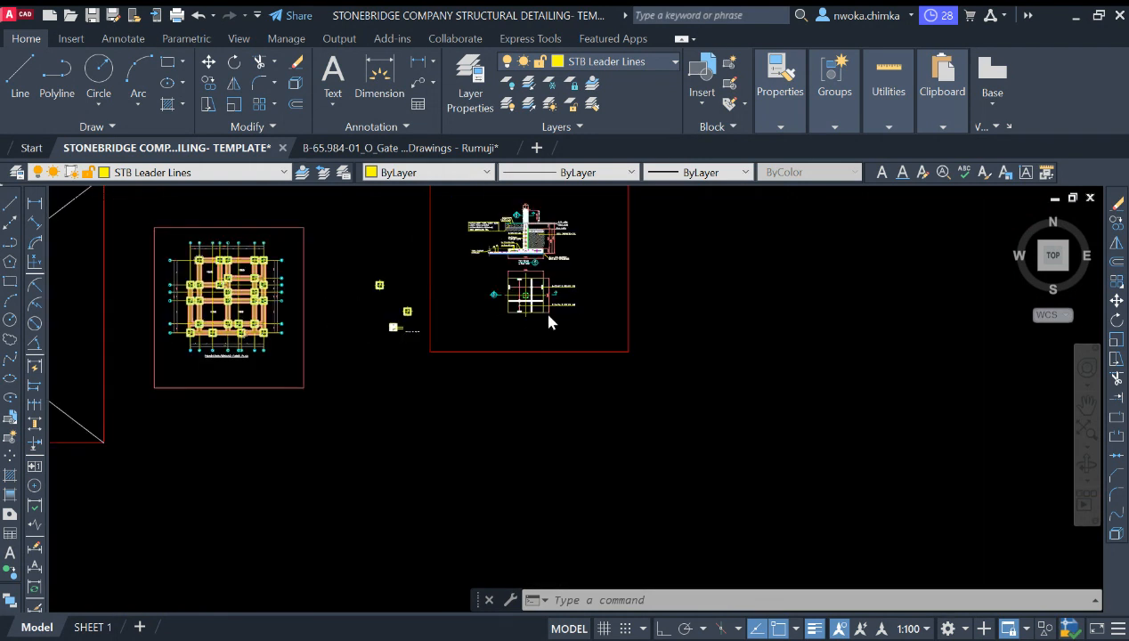
{"action": "scroll", "coordinate": [450, 325], "scroll_direction": "down", "scroll_amount": 10}
{"action": "middle_click_drag", "start_coordinate": [693, 349], "coordinate": [383, 314]}
{"action": "scroll", "coordinate": [383, 313], "scroll_direction": "down", "scroll_amount": 2}
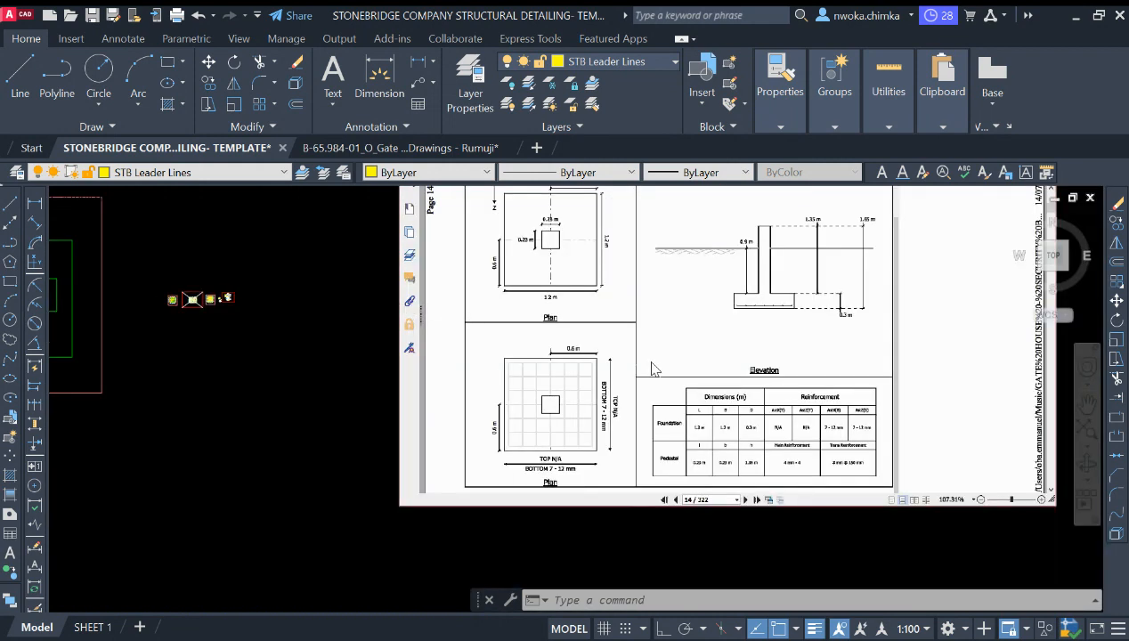
{"action": "scroll", "coordinate": [846, 450], "scroll_direction": "up", "scroll_amount": 6}
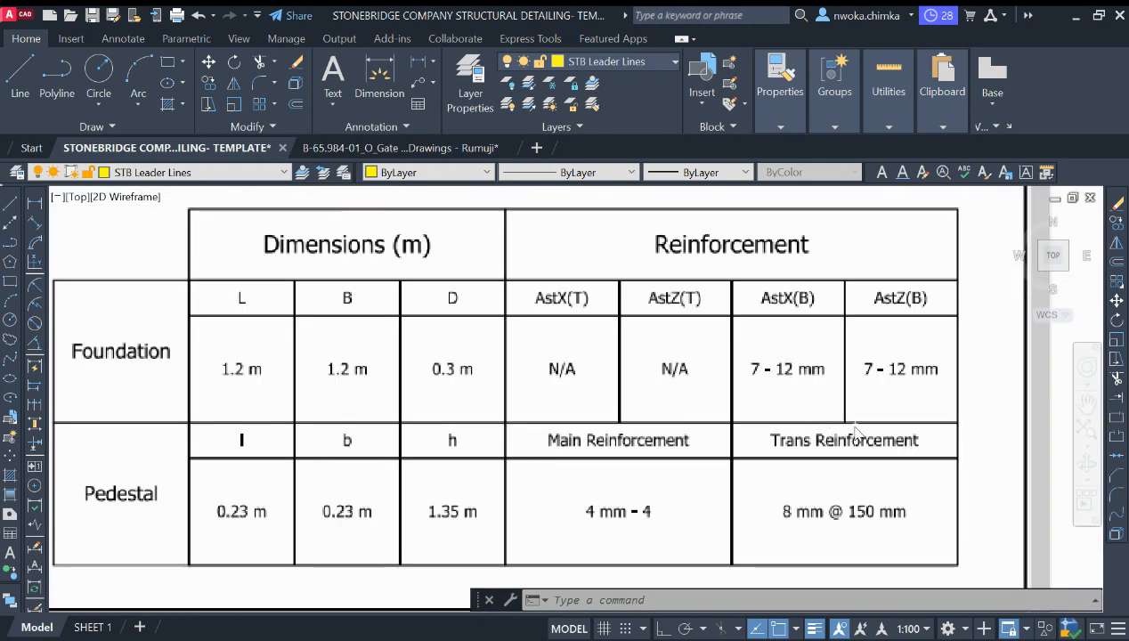
{"action": "scroll", "coordinate": [896, 363], "scroll_direction": "up", "scroll_amount": 1}
{"action": "scroll", "coordinate": [793, 352], "scroll_direction": "down", "scroll_amount": 1}
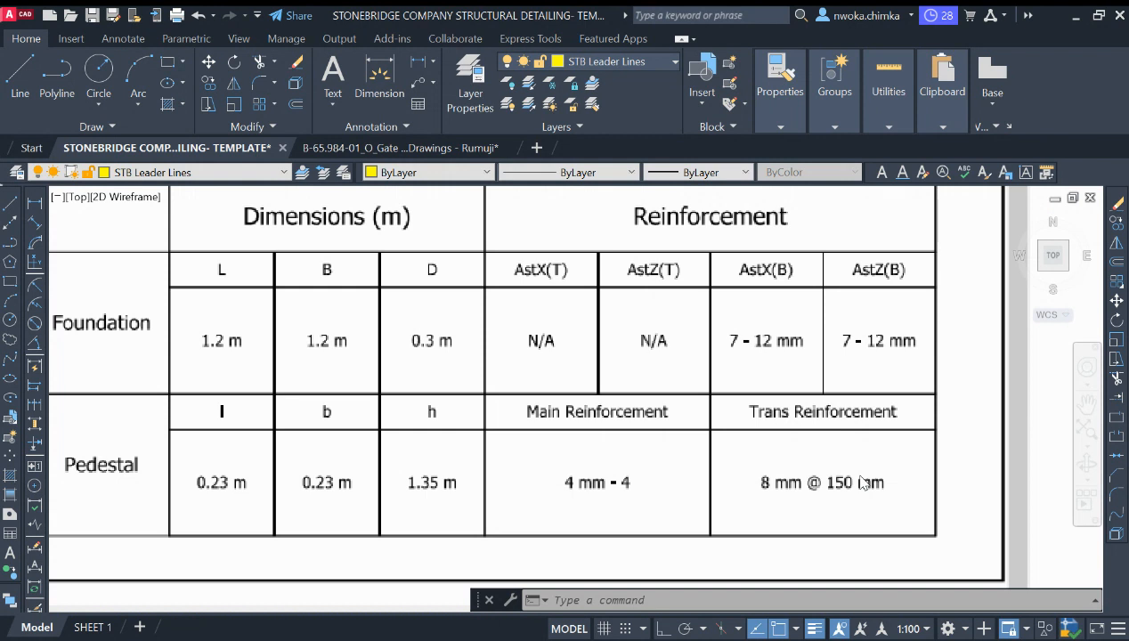
{"action": "scroll", "coordinate": [848, 505], "scroll_direction": "up", "scroll_amount": 2}
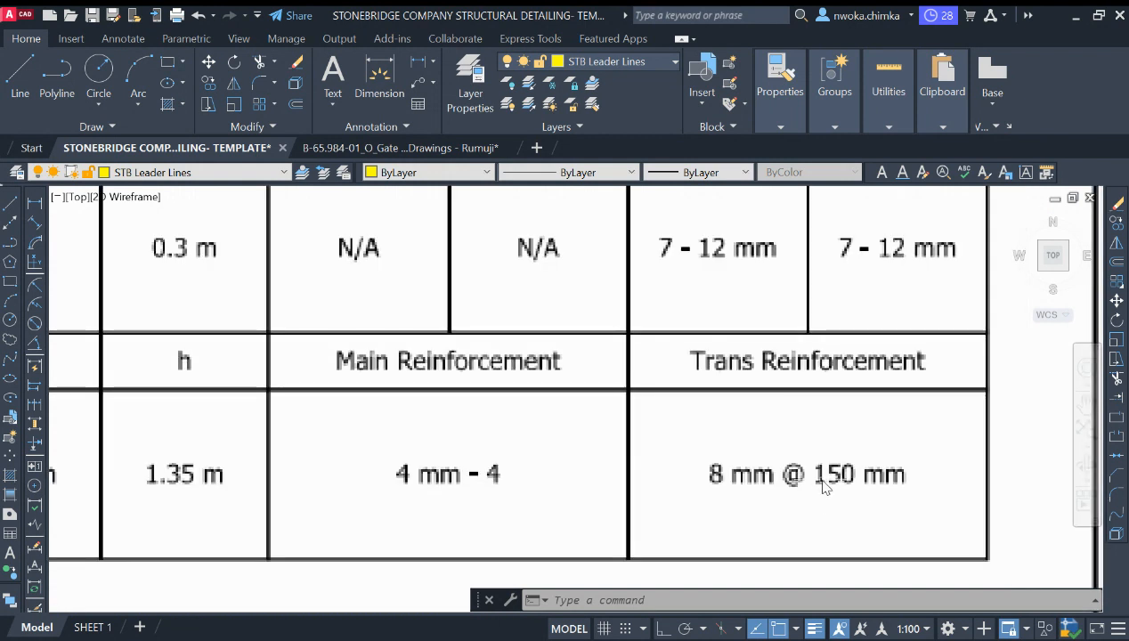
{"action": "scroll", "coordinate": [895, 473], "scroll_direction": "down", "scroll_amount": 2}
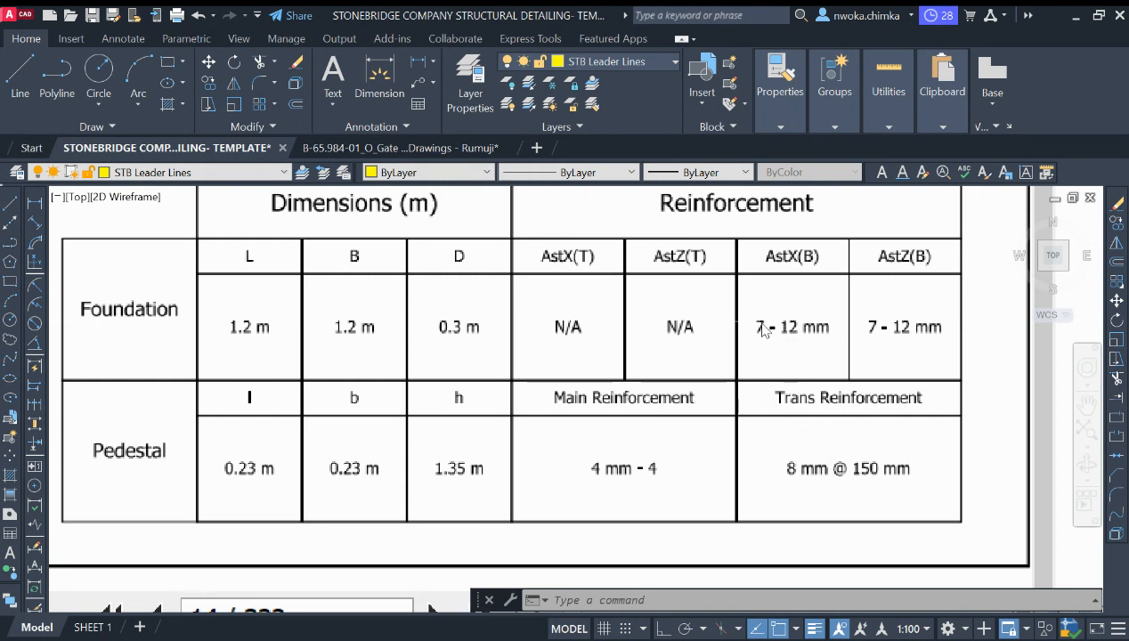
{"action": "scroll", "coordinate": [800, 329], "scroll_direction": "up", "scroll_amount": 2}
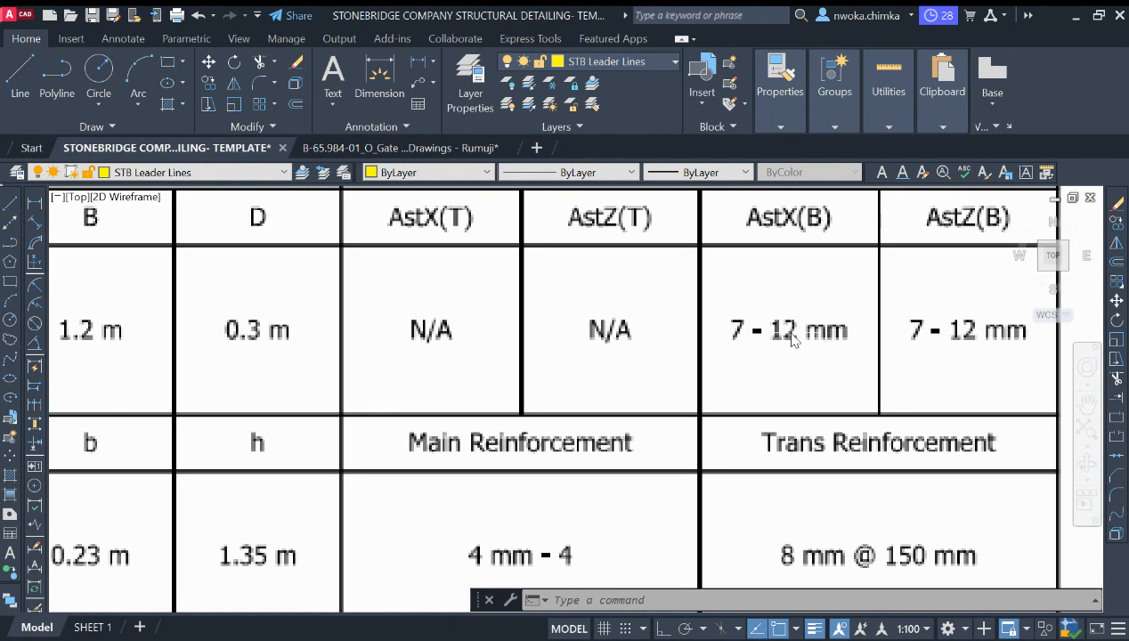
{"action": "scroll", "coordinate": [821, 328], "scroll_direction": "down", "scroll_amount": 10}
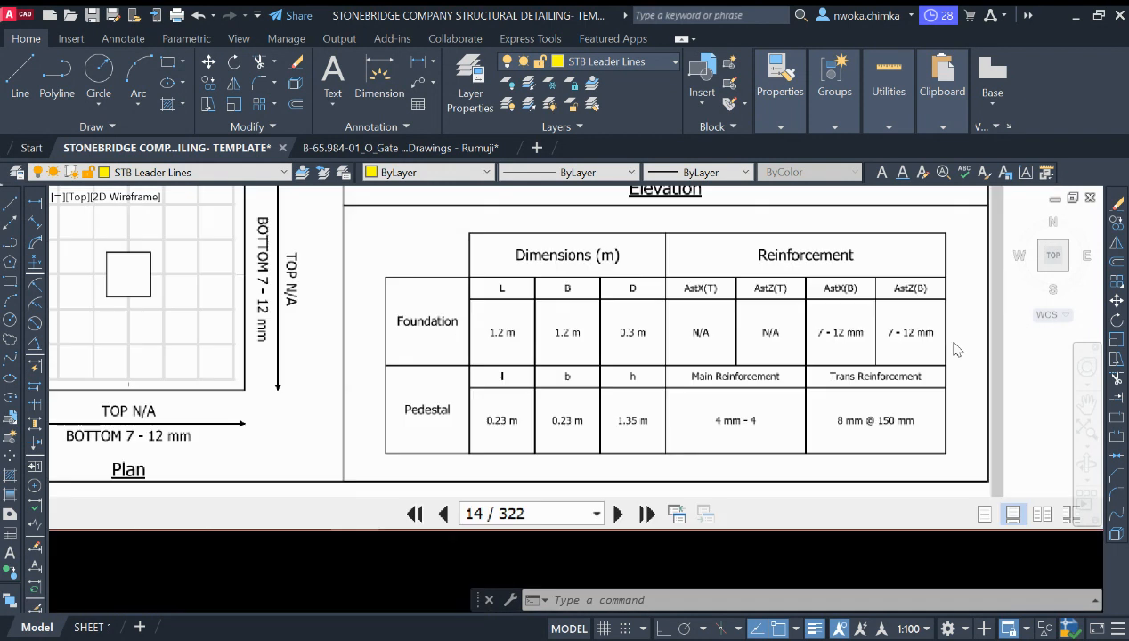
{"action": "middle_click_drag", "start_coordinate": [807, 319], "coordinate": [899, 367]}
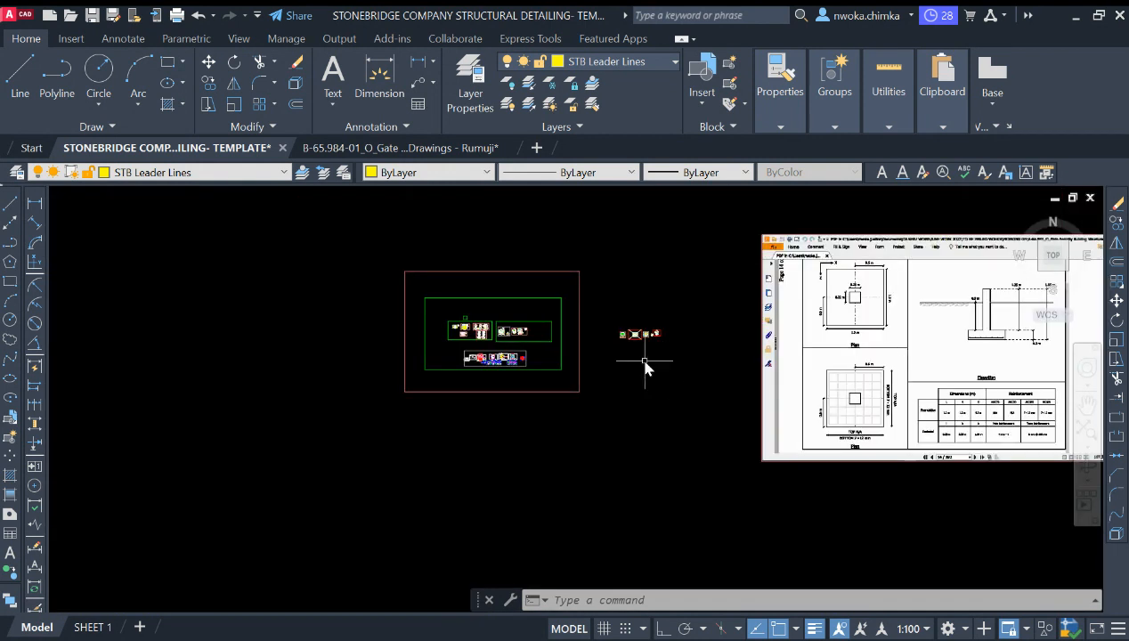
{"action": "scroll", "coordinate": [646, 365], "scroll_direction": "up", "scroll_amount": 12}
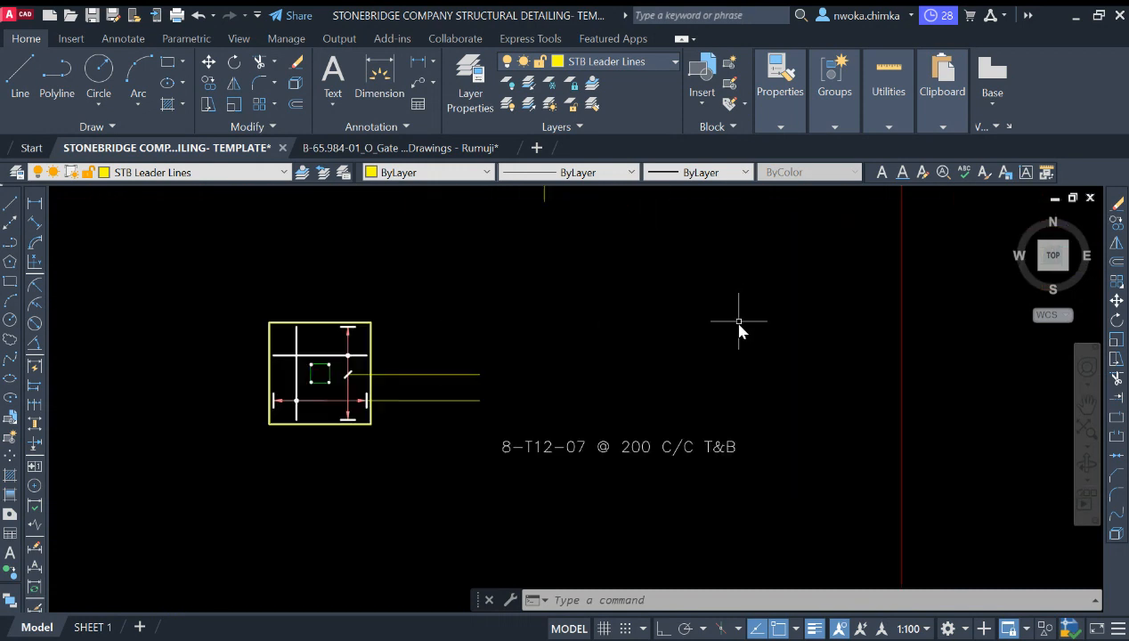
{"action": "scroll", "coordinate": [617, 403], "scroll_direction": "up", "scroll_amount": 3}
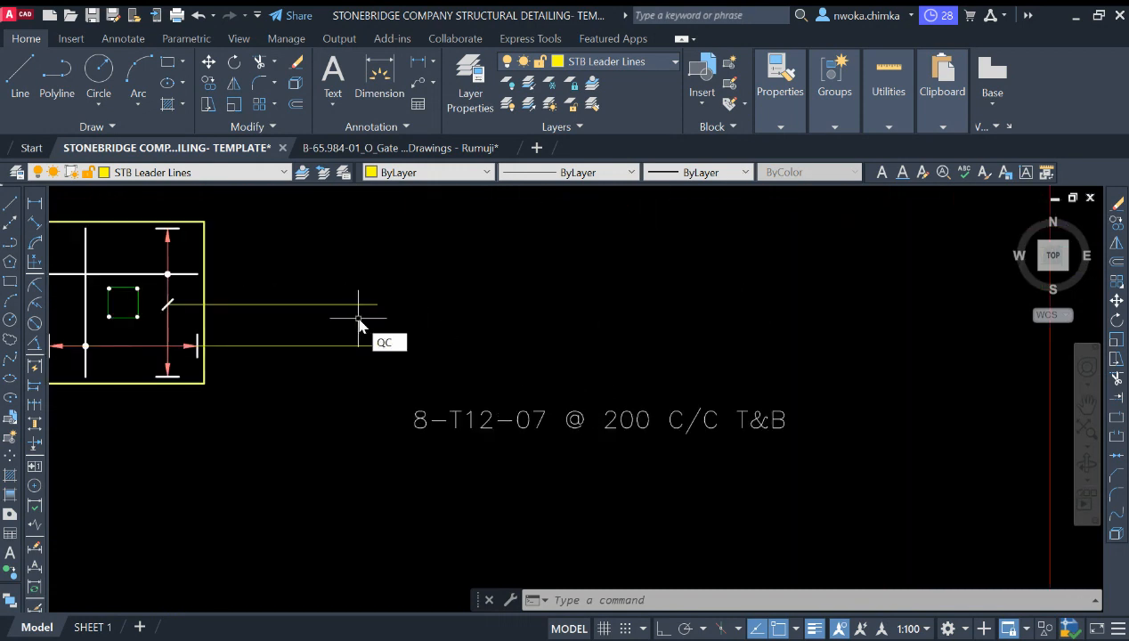
Step: Open the QuickCalc calculator palette
{"action": "type", "text": "qc"}
{"action": "key", "text": "Return"}
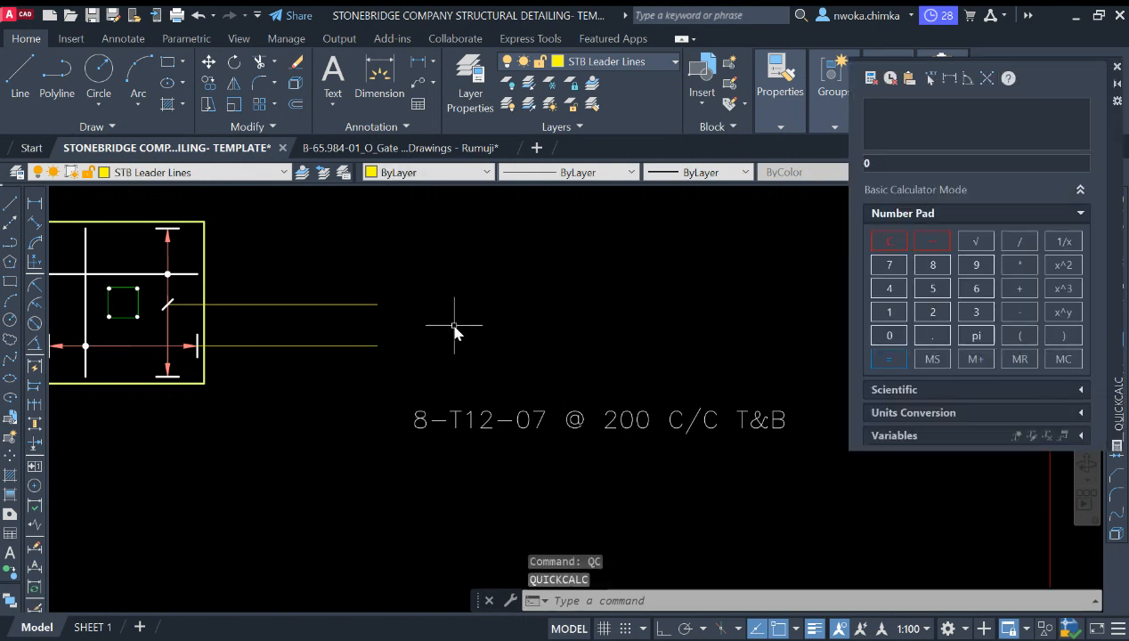
{"action": "scroll", "coordinate": [617, 312], "scroll_direction": "down", "scroll_amount": 2}
{"action": "left_click", "coordinate": [592, 293]}
{"action": "left_click", "coordinate": [572, 287]}
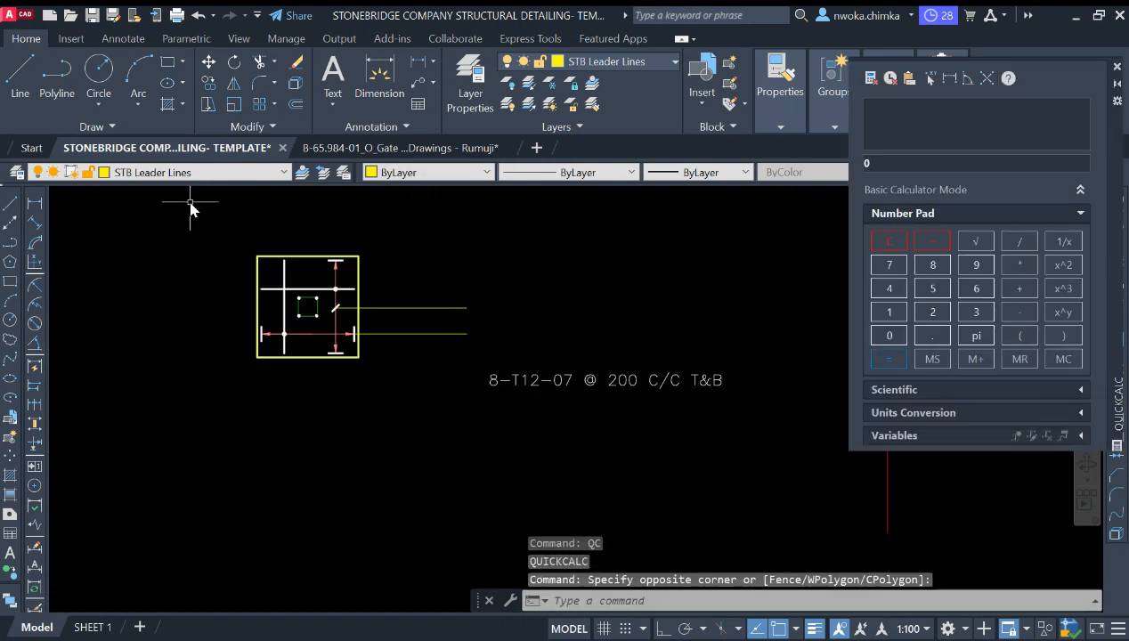
Step: Add a linear dimension along the footing outline's bottom edge, placed just below the footing
{"action": "left_click", "coordinate": [34, 203]}
{"action": "scroll", "coordinate": [267, 369], "scroll_direction": "up", "scroll_amount": 2}
{"action": "left_click", "coordinate": [240, 354]}
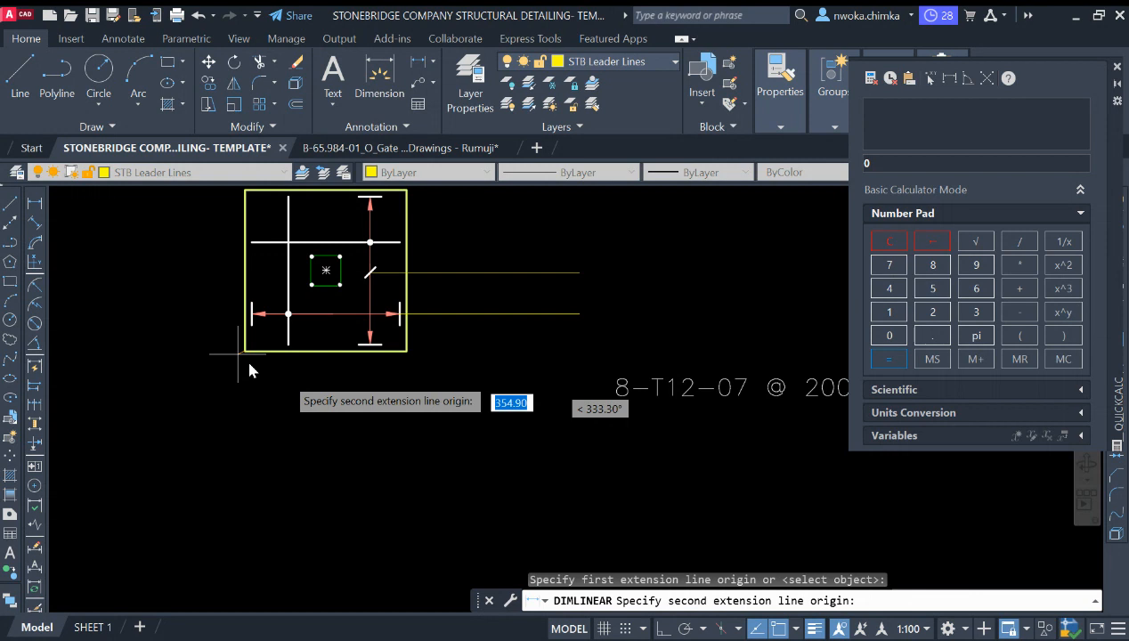
{"action": "left_click", "coordinate": [406, 353]}
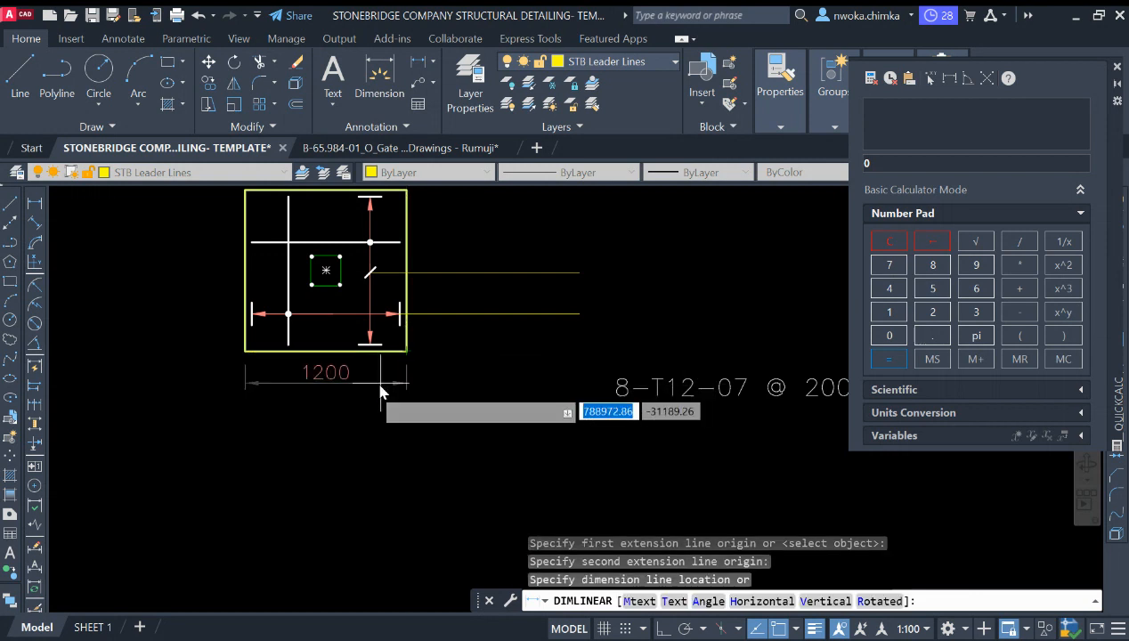
{"action": "left_click", "coordinate": [367, 390]}
Step: Add a vertical linear dimension along the footing outline's left edge, placed to its left
{"action": "key", "text": "Return"}
{"action": "scroll", "coordinate": [410, 406], "scroll_direction": "down", "scroll_amount": 2}
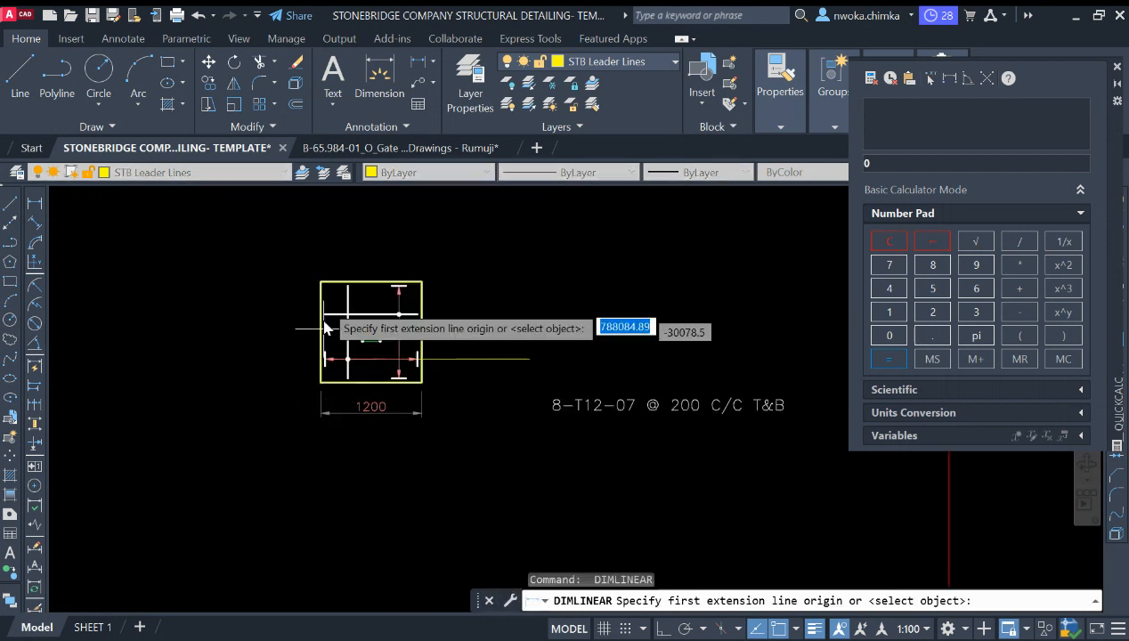
{"action": "left_click", "coordinate": [320, 282]}
{"action": "scroll", "coordinate": [321, 381], "scroll_direction": "up", "scroll_amount": 2}
{"action": "left_click", "coordinate": [321, 381]}
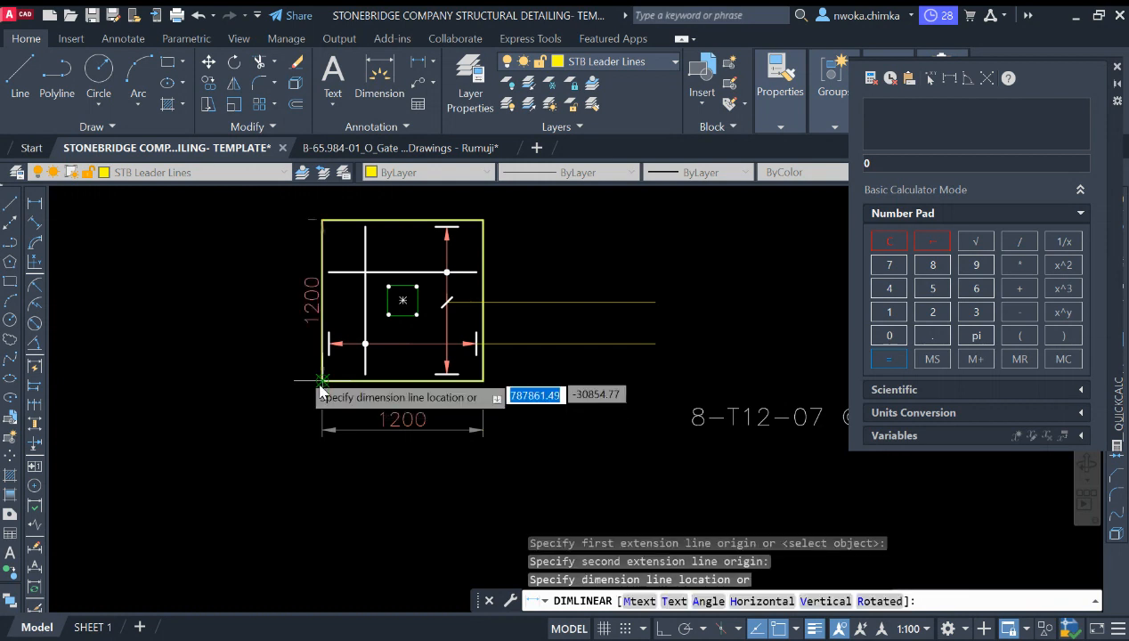
{"action": "left_click", "coordinate": [268, 338]}
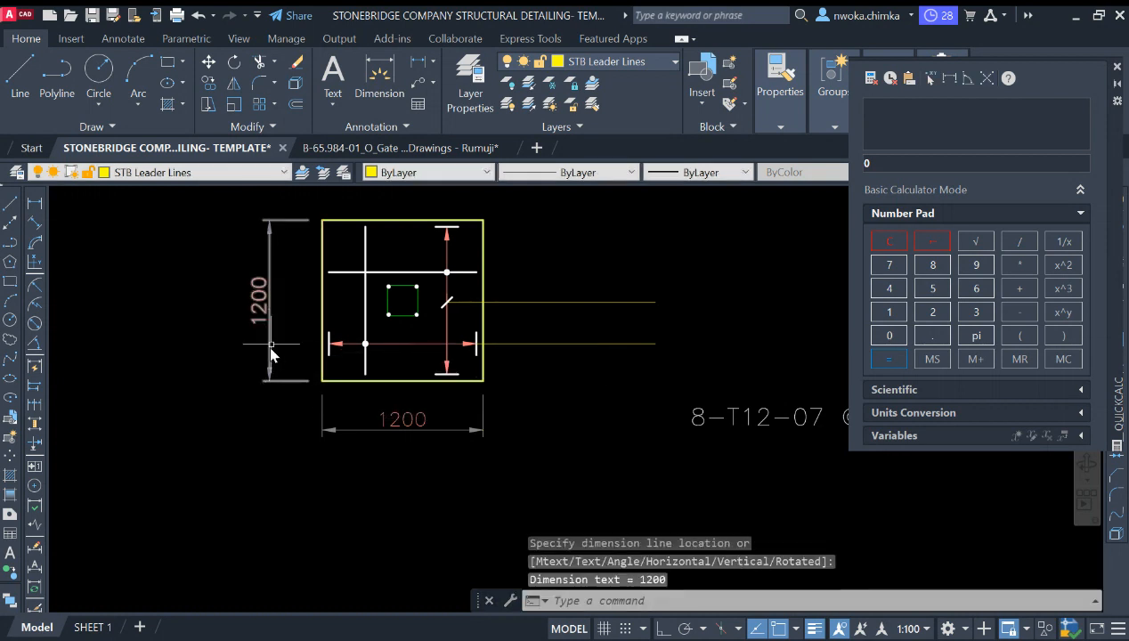
{"action": "scroll", "coordinate": [271, 354], "scroll_direction": "down", "scroll_amount": 3}
Step: Calculate 1200/150 in the QuickCalc calculator to work out the bar count
{"action": "left_click", "coordinate": [889, 312]}
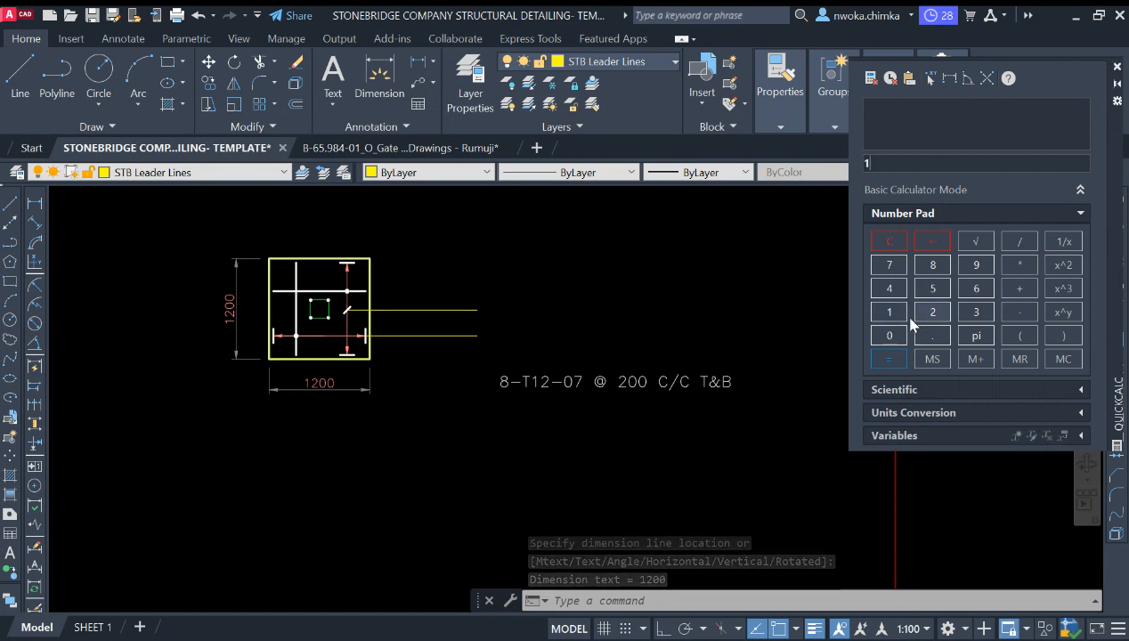
{"action": "left_click", "coordinate": [931, 317]}
{"action": "left_click", "coordinate": [889, 337]}
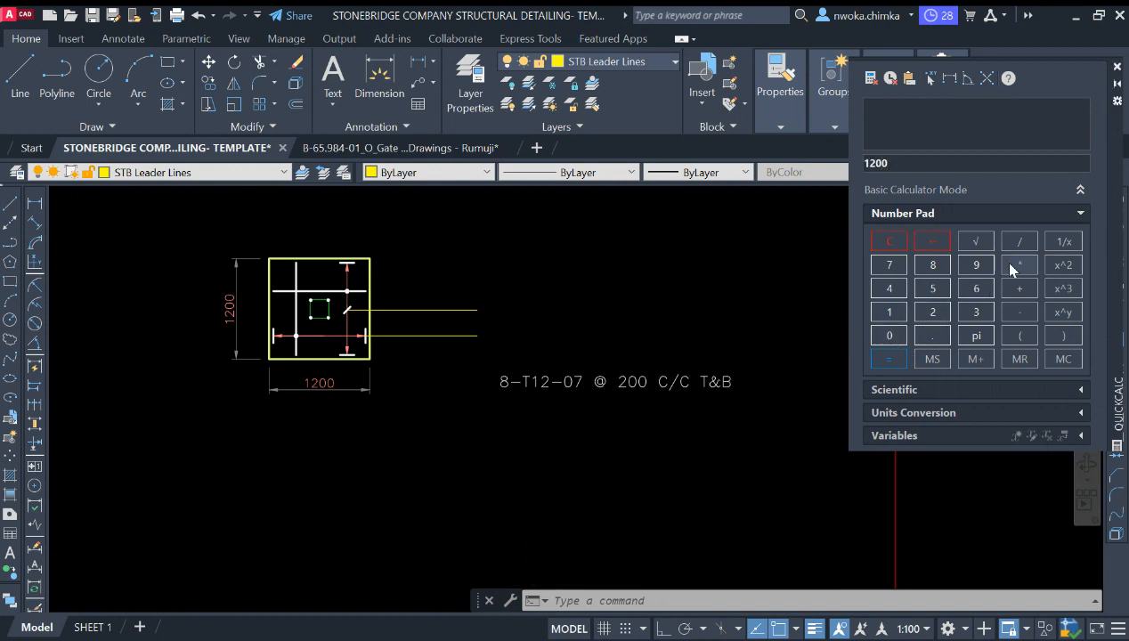
{"action": "left_click", "coordinate": [1020, 246]}
{"action": "left_click", "coordinate": [931, 317]}
{"action": "left_click", "coordinate": [935, 291]}
{"action": "left_click", "coordinate": [891, 332]}
{"action": "left_click", "coordinate": [892, 358]}
Step: Calculate 1200/175 in the QuickCalc calculator to check the alternative bar spacing
{"action": "left_click", "coordinate": [889, 312]}
{"action": "left_click", "coordinate": [932, 312]}
{"action": "left_click", "coordinate": [889, 336]}
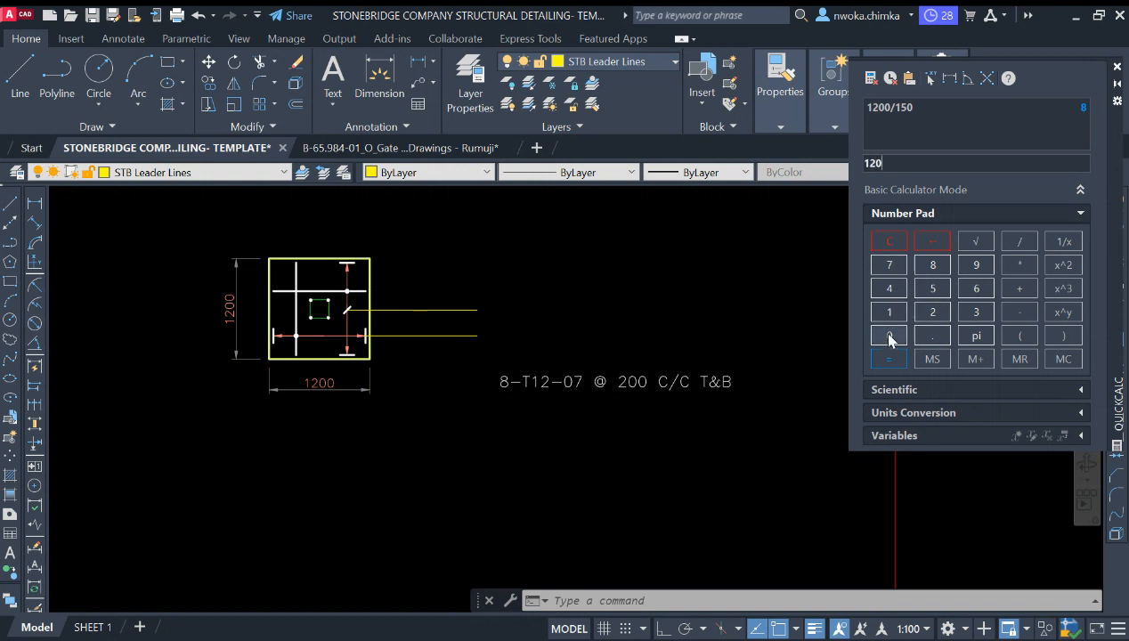
{"action": "left_click", "coordinate": [889, 336]}
{"action": "left_click", "coordinate": [1019, 241]}
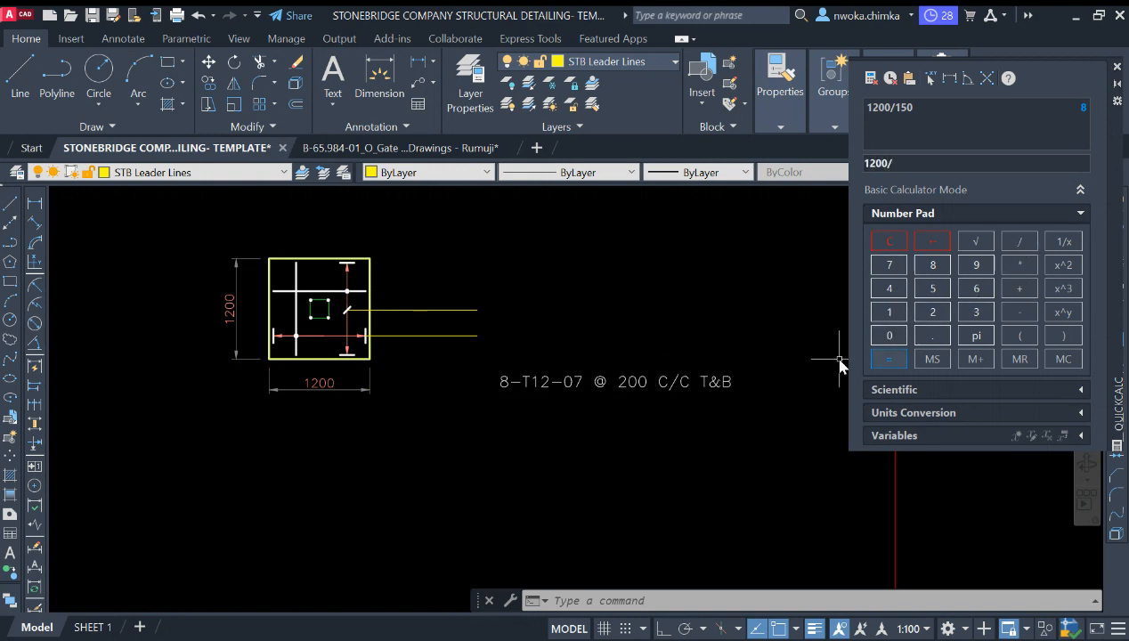
{"action": "scroll", "coordinate": [639, 361], "scroll_direction": "down", "scroll_amount": 2}
{"action": "left_click", "coordinate": [895, 314]}
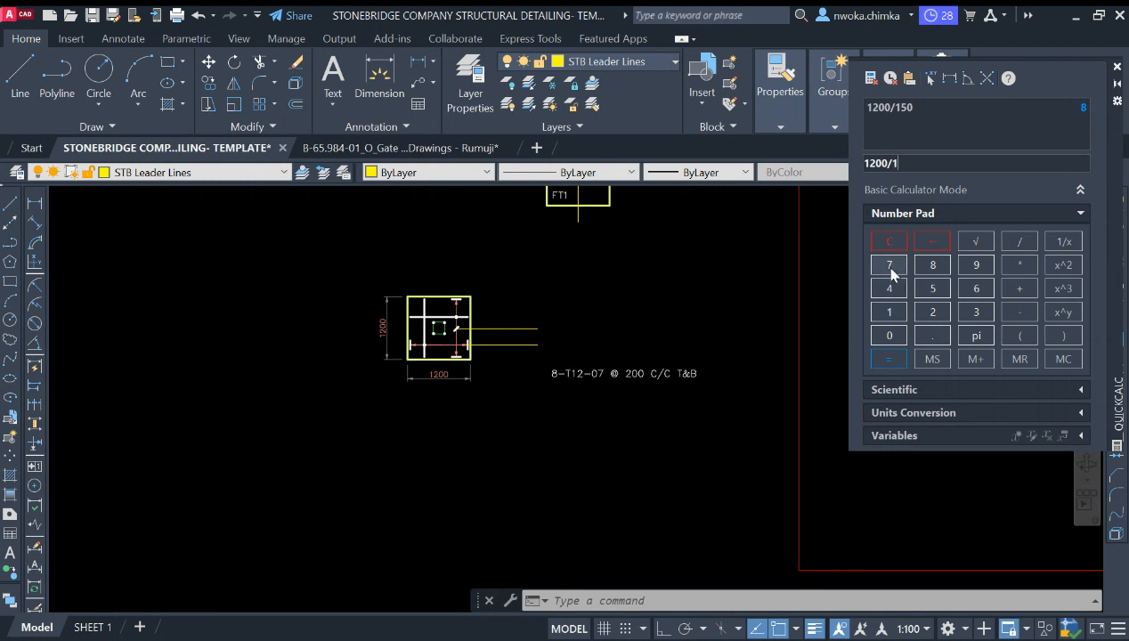
{"action": "left_click", "coordinate": [888, 265]}
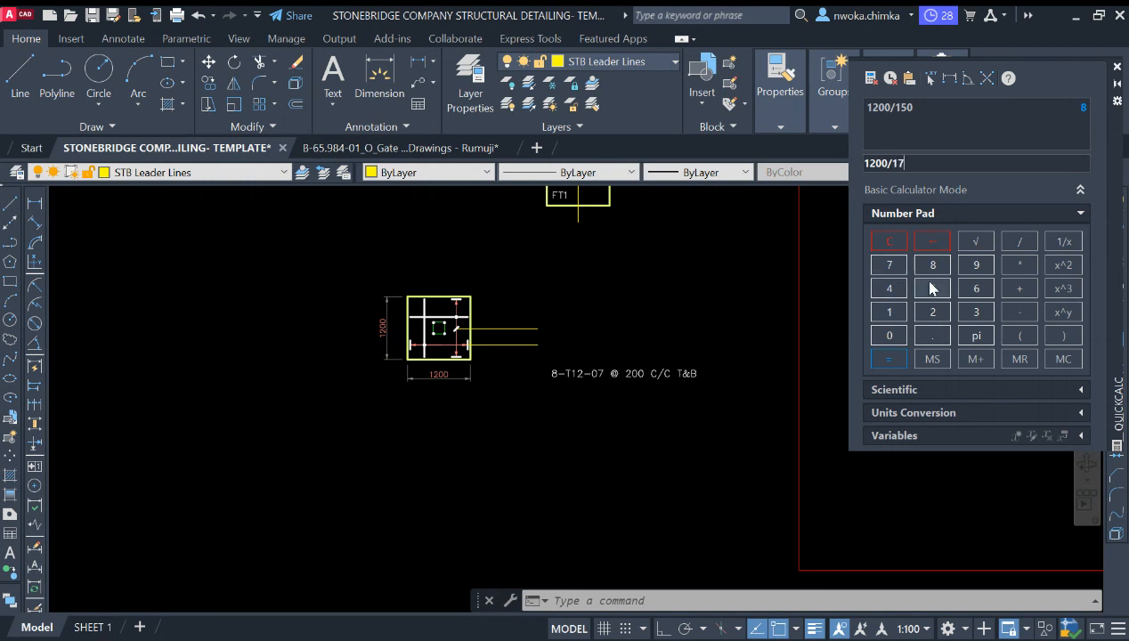
{"action": "left_click", "coordinate": [888, 359]}
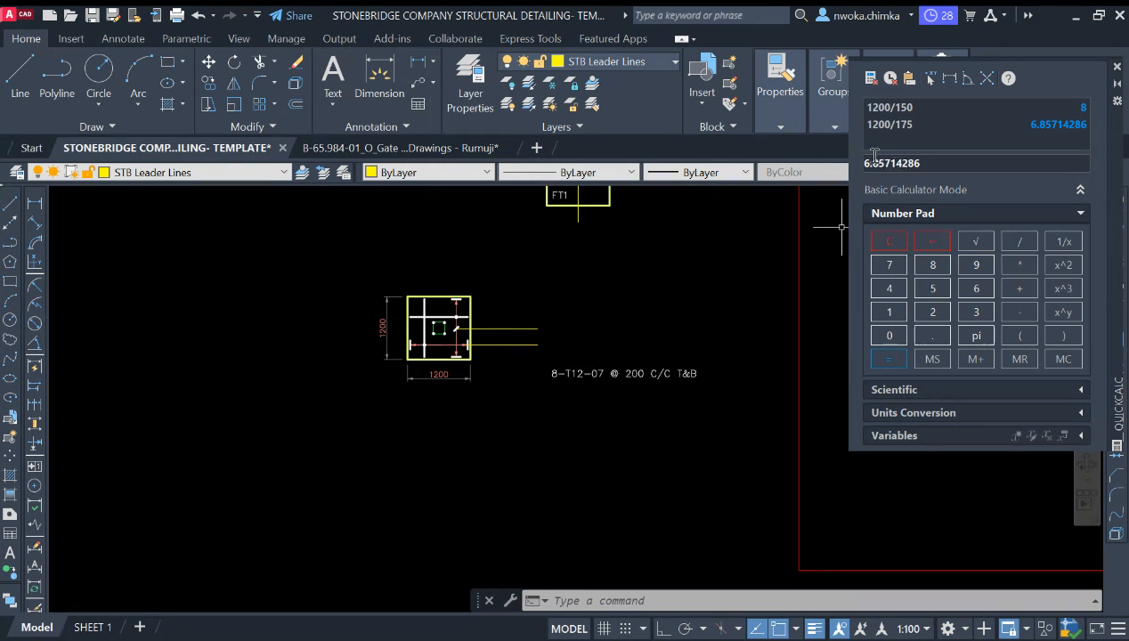
Step: Copy the rebar label text up beside the top bar's leader line
{"action": "scroll", "coordinate": [436, 322], "scroll_direction": "up", "scroll_amount": 4}
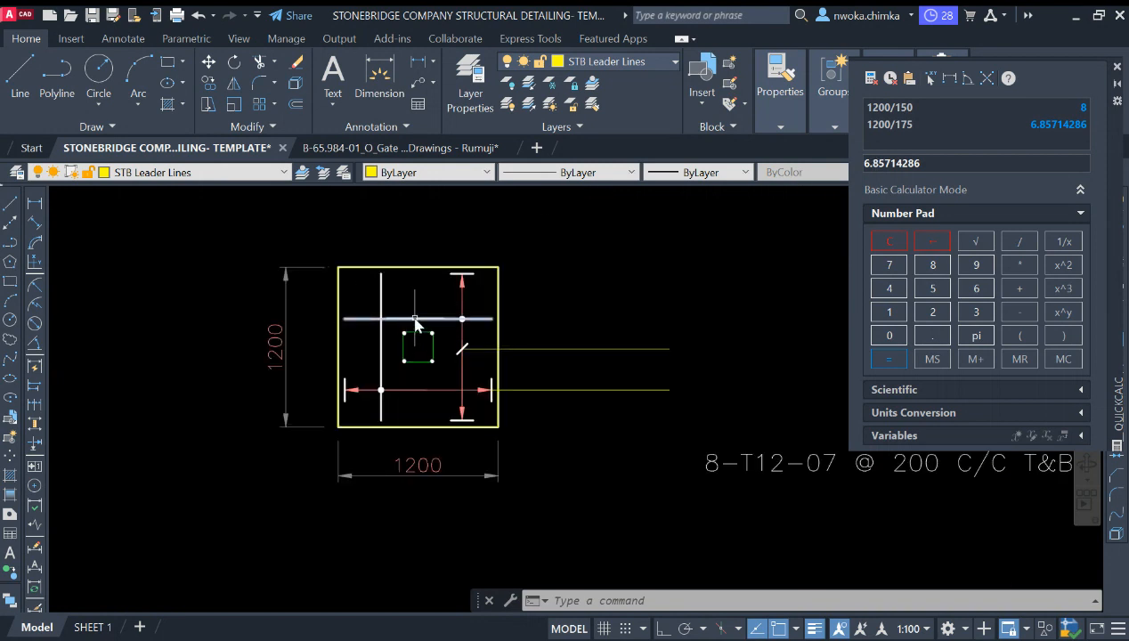
{"action": "scroll", "coordinate": [416, 316], "scroll_direction": "down", "scroll_amount": 2}
{"action": "middle_click_drag", "start_coordinate": [570, 368], "coordinate": [466, 368]}
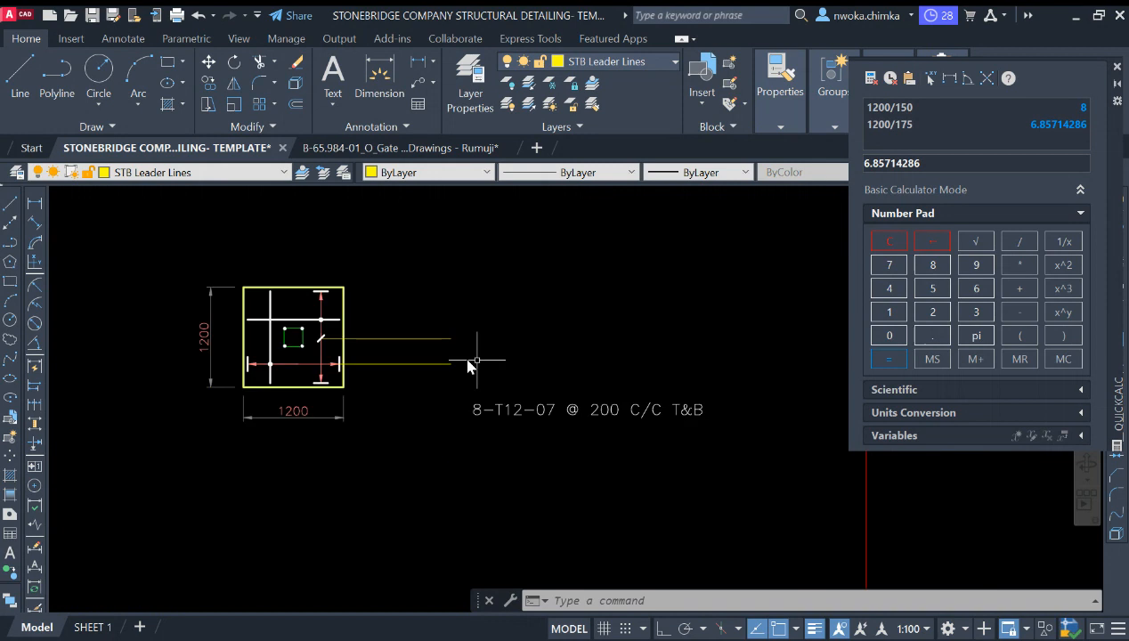
{"action": "left_click", "coordinate": [627, 393]}
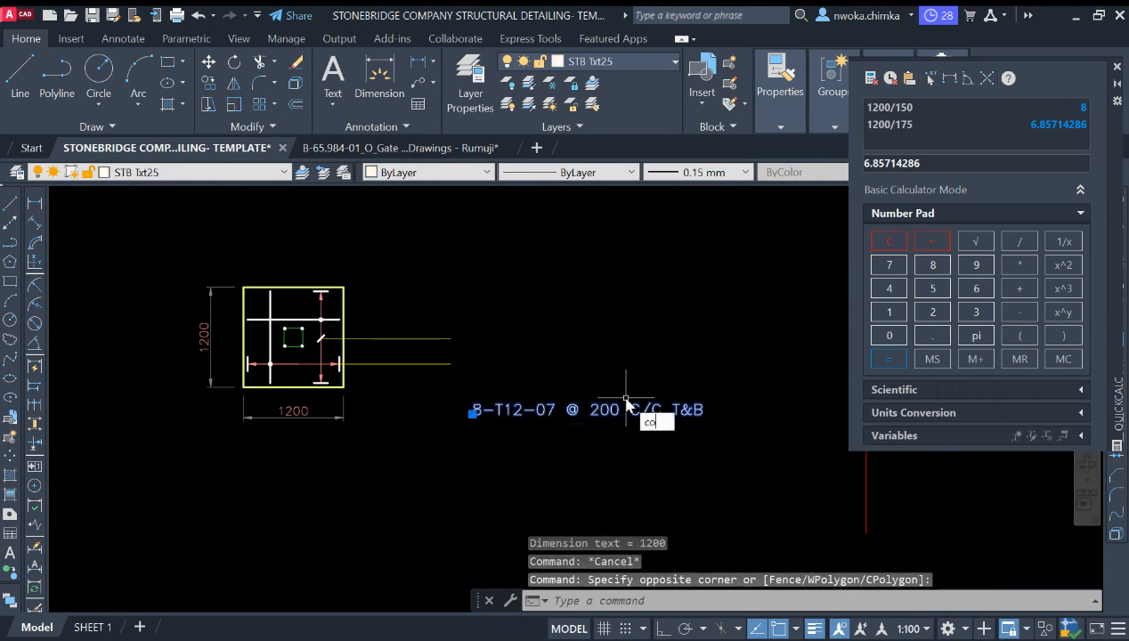
{"action": "key", "text": "Return"}
{"action": "left_click", "coordinate": [472, 411]}
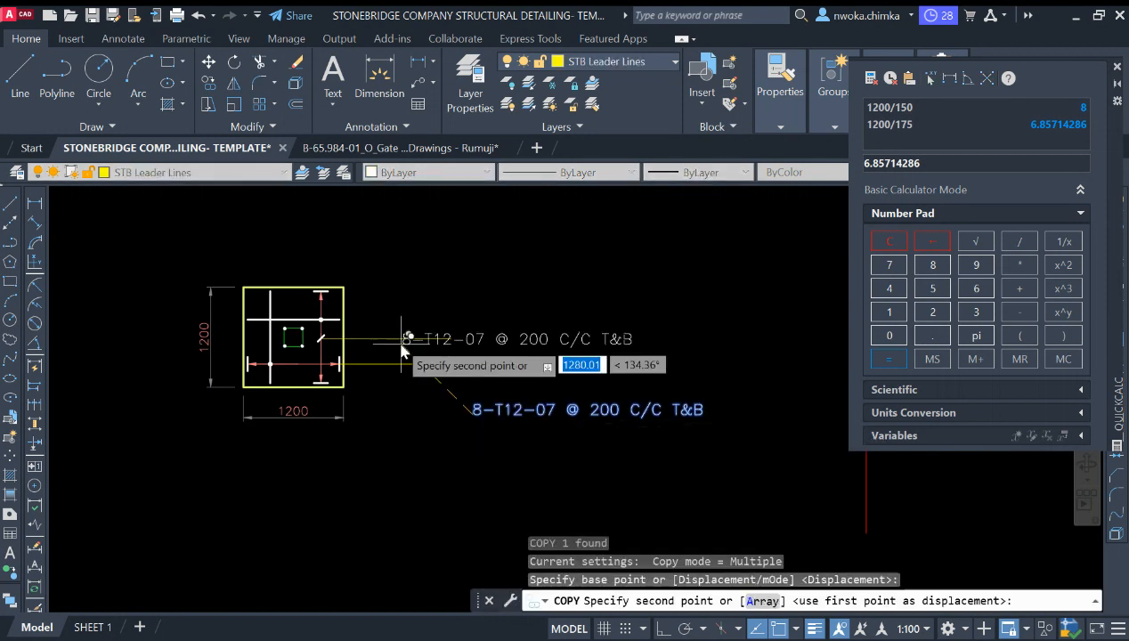
{"action": "scroll", "coordinate": [403, 350], "scroll_direction": "up", "scroll_amount": 2}
{"action": "left_click", "coordinate": [352, 337]}
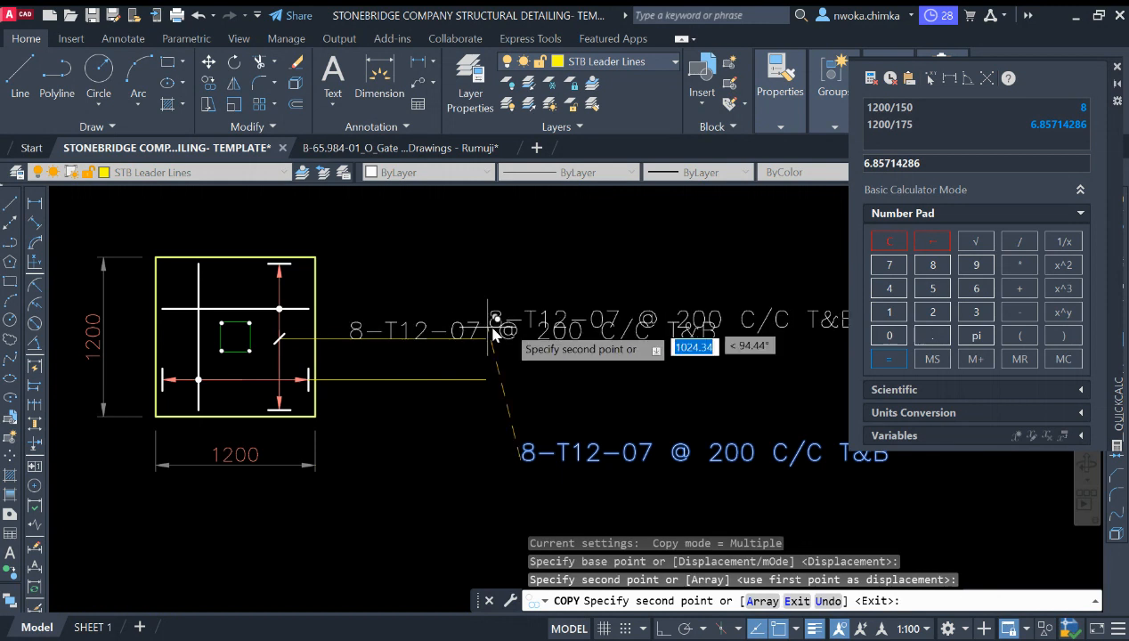
{"action": "key", "text": "Escape"}
Step: Move the copied rebar label to sit neatly on the top leader line
{"action": "scroll", "coordinate": [517, 328], "scroll_direction": "up", "scroll_amount": 2}
{"action": "left_click", "coordinate": [593, 274]}
{"action": "left_click", "coordinate": [548, 337]}
{"action": "type", "text": "m"}
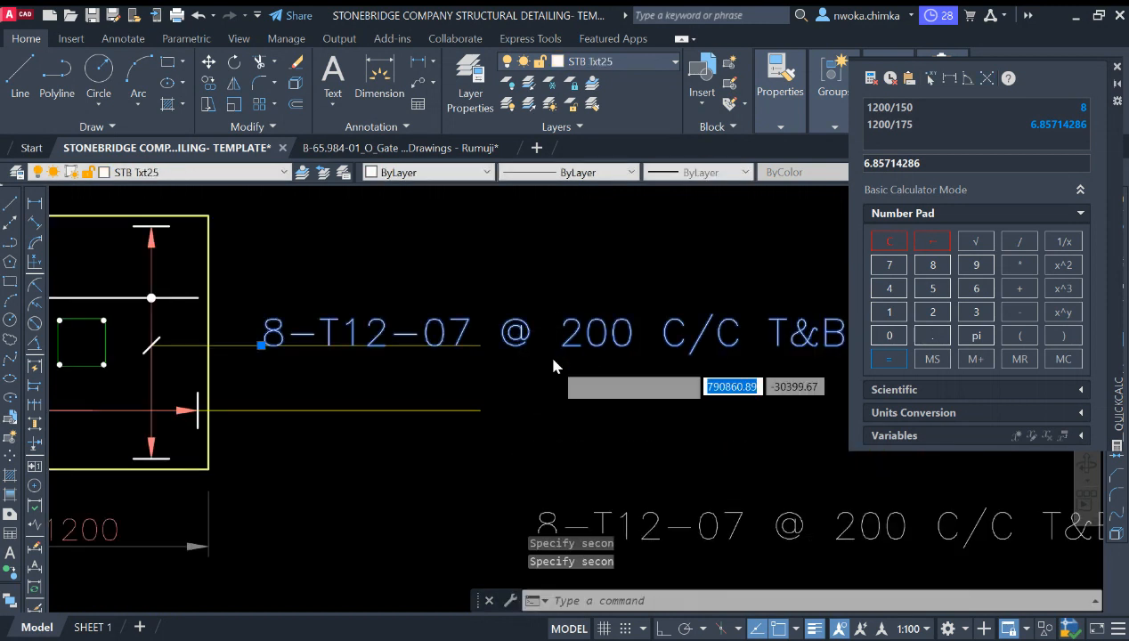
{"action": "key", "text": "Return"}
{"action": "left_click", "coordinate": [552, 369]}
Step: Erase the original rebar label below the footing
{"action": "scroll", "coordinate": [550, 371], "scroll_direction": "down", "scroll_amount": 3}
{"action": "left_click", "coordinate": [627, 389]}
{"action": "left_click", "coordinate": [576, 431]}
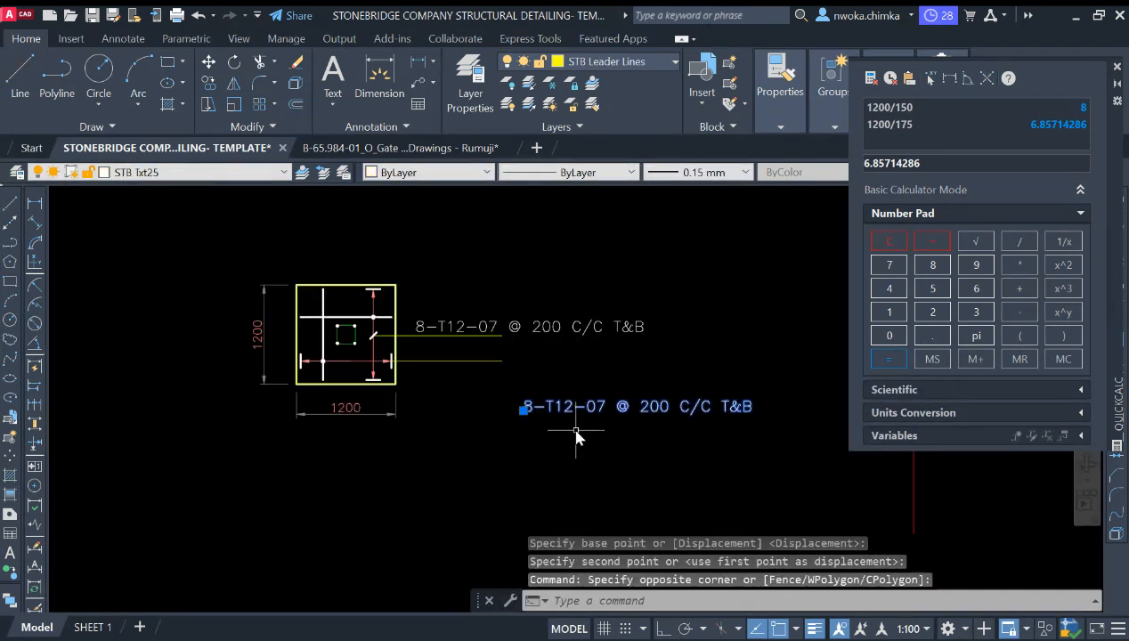
{"action": "key", "text": "Return"}
Step: Edit the copied label's bar count from the leading number to 7
{"action": "scroll", "coordinate": [441, 331], "scroll_direction": "up", "scroll_amount": 4}
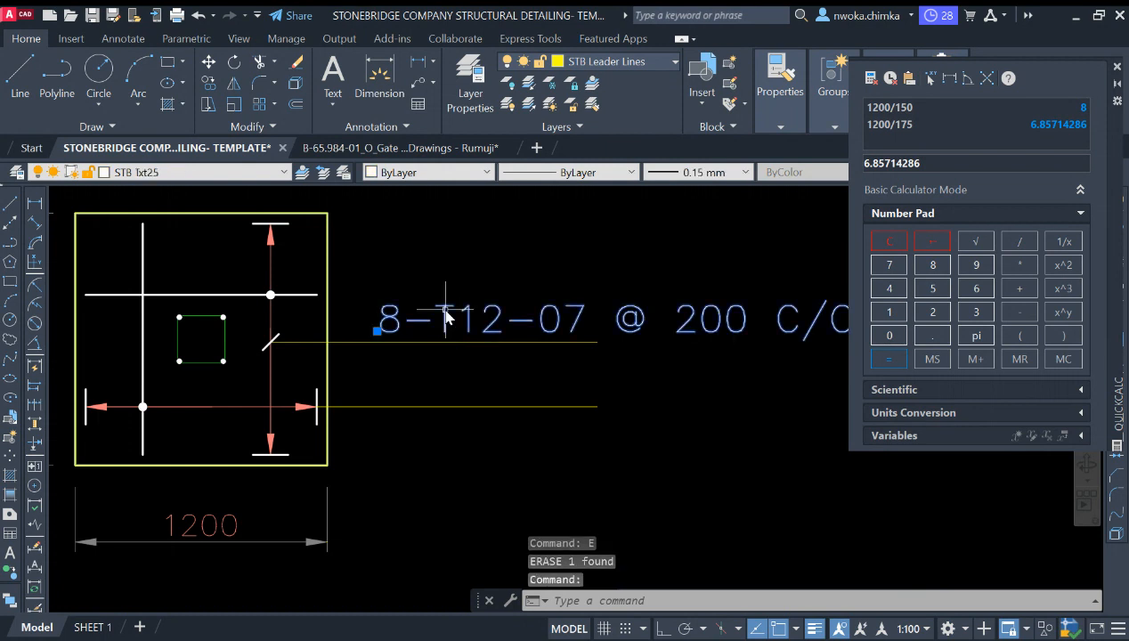
{"action": "double_click", "coordinate": [414, 328]}
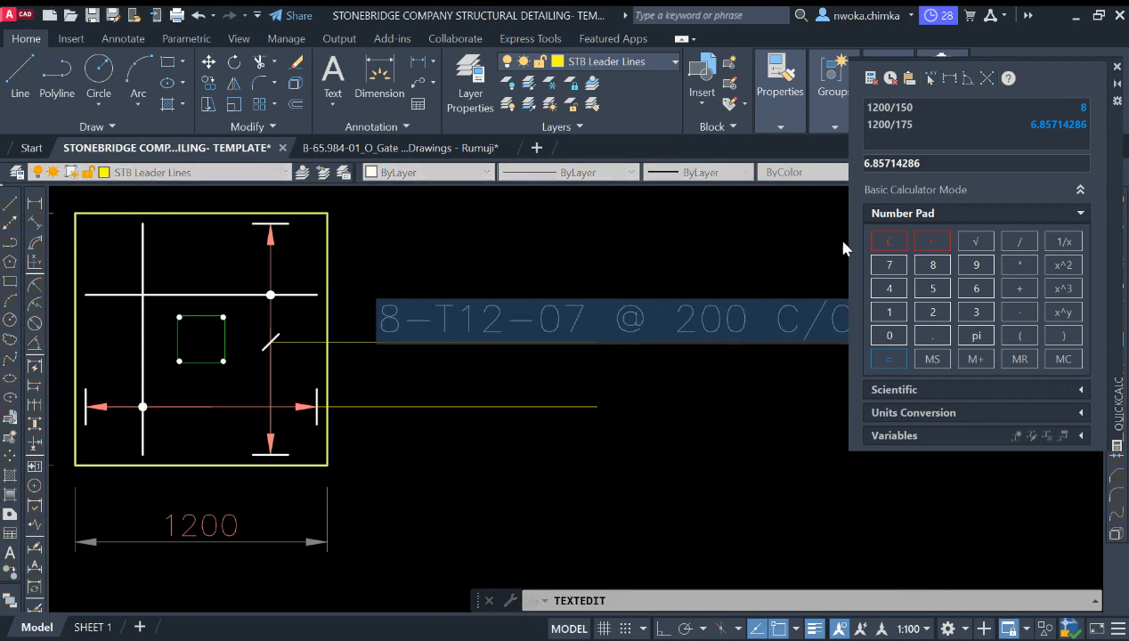
{"action": "left_click", "coordinate": [402, 319]}
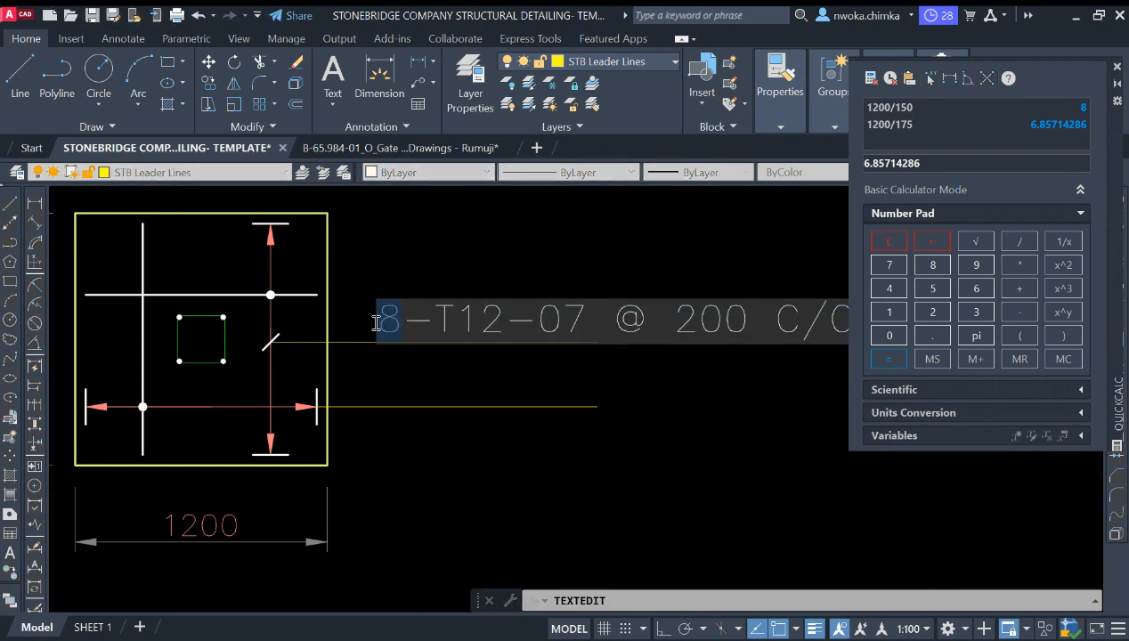
{"action": "type", "text": "7"}
{"action": "key", "text": "Return"}
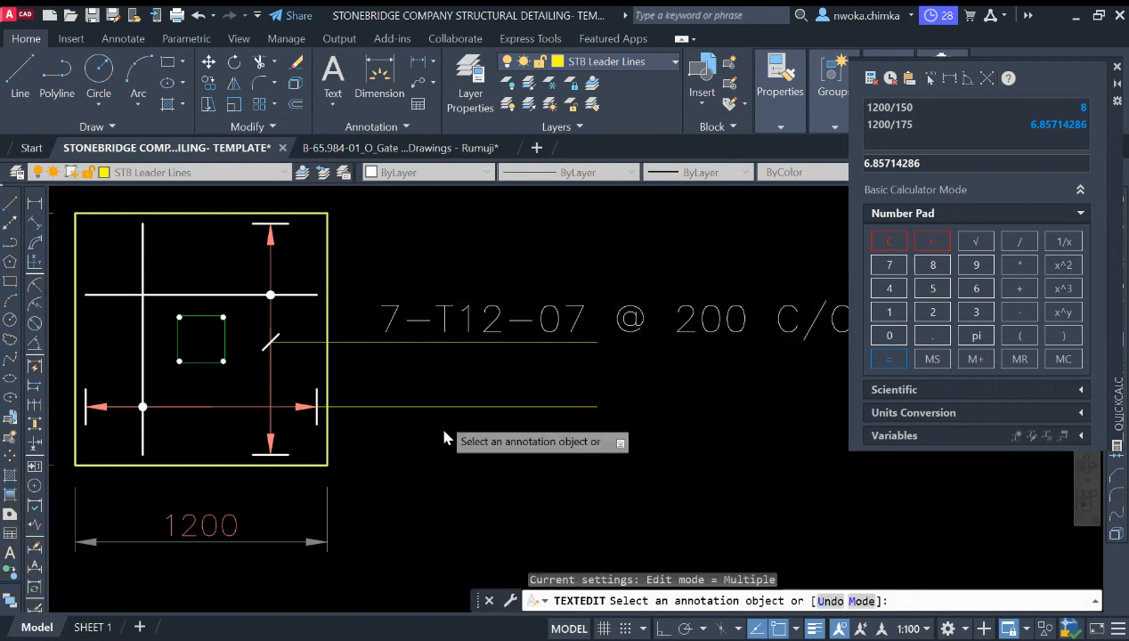
Step: Change the label's spacing to 175 and remove "T&" so it reads 7-T12-07 @ 175 C/C B
{"action": "scroll", "coordinate": [334, 361], "scroll_direction": "down", "scroll_amount": 2}
{"action": "scroll", "coordinate": [504, 334], "scroll_direction": "up", "scroll_amount": 2}
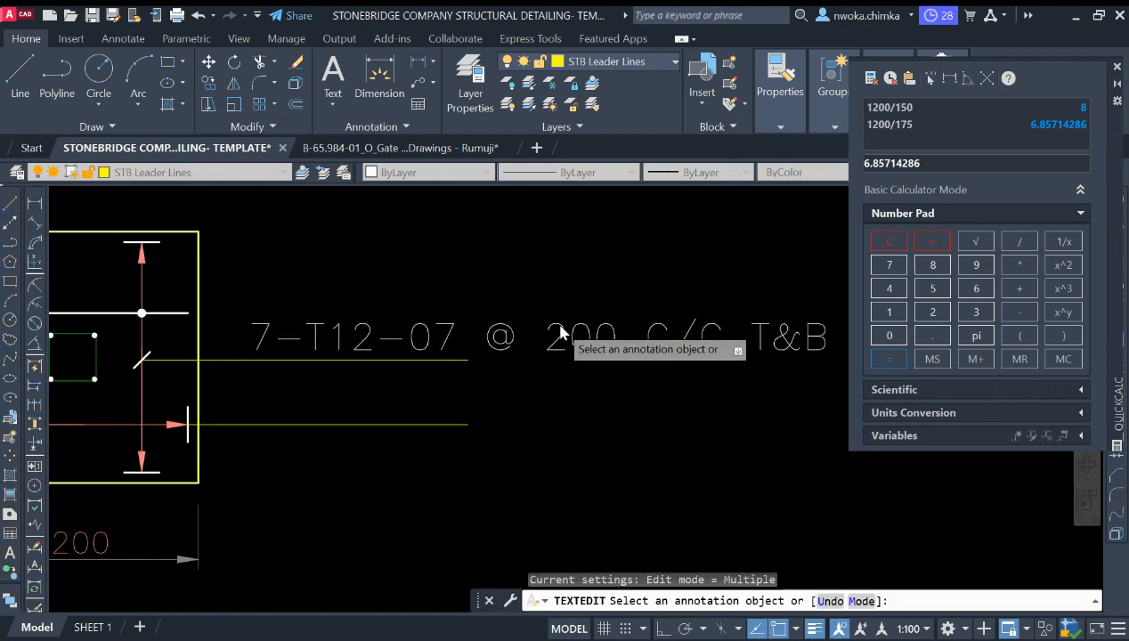
{"action": "left_click", "coordinate": [613, 352]}
{"action": "left_click", "coordinate": [597, 336]}
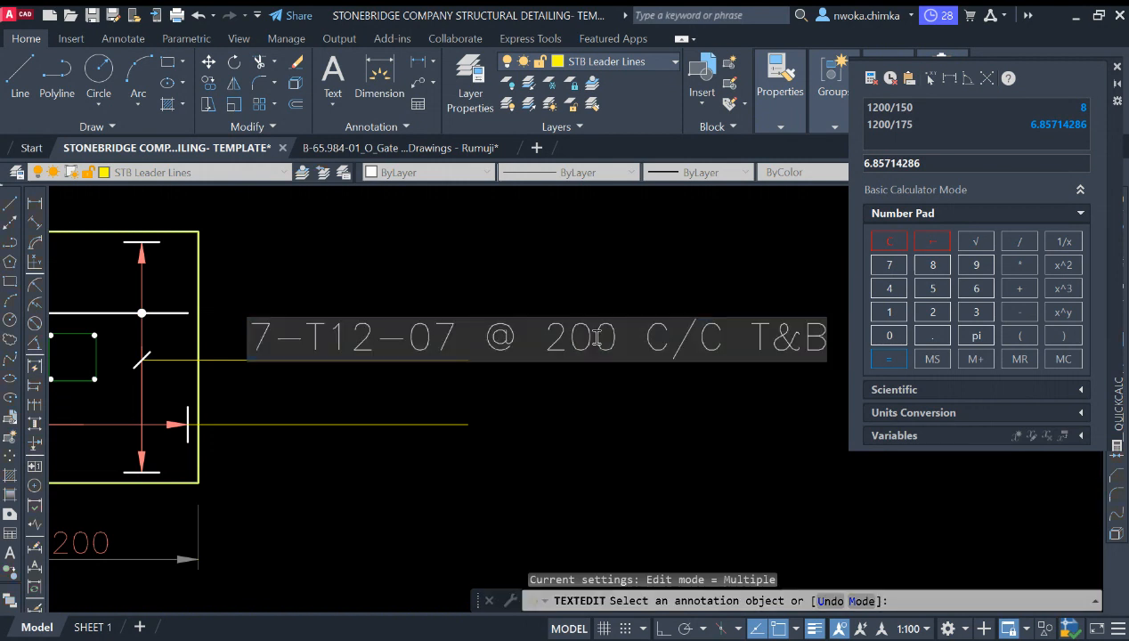
{"action": "left_click_drag", "start_coordinate": [628, 347], "coordinate": [543, 349]}
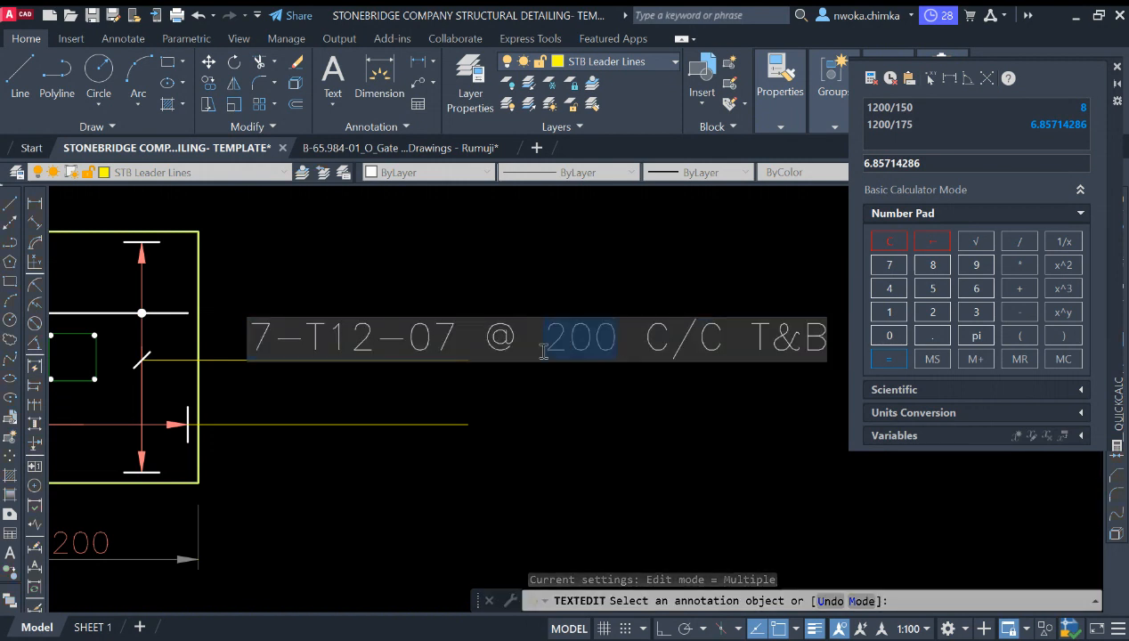
{"action": "type", "text": "175"}
{"action": "scroll", "coordinate": [534, 374], "scroll_direction": "down", "scroll_amount": 4}
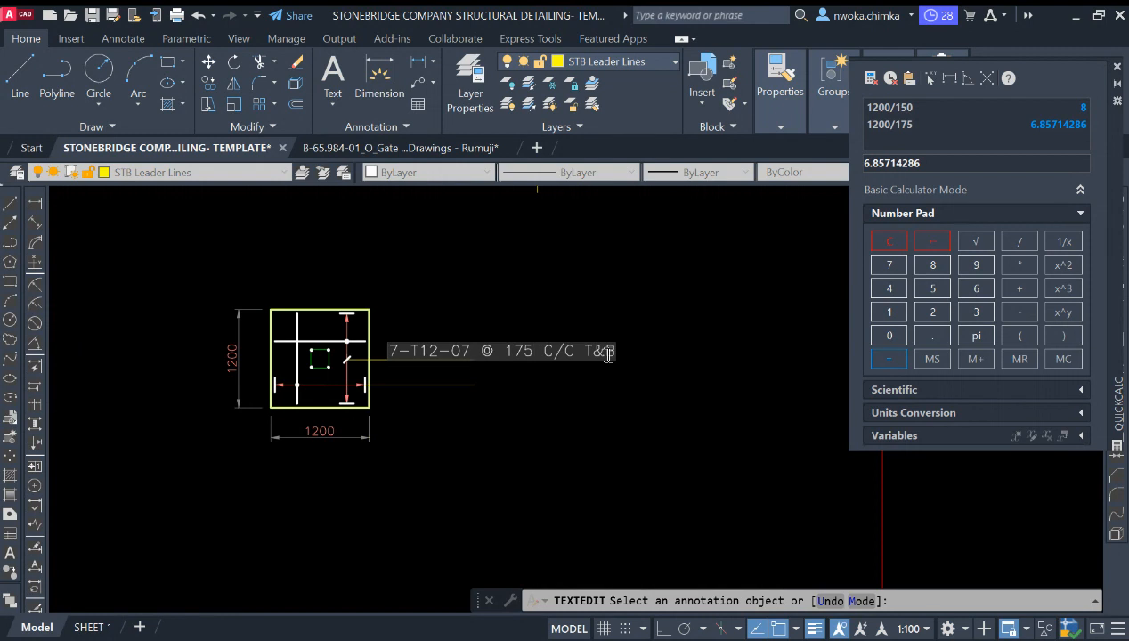
{"action": "scroll", "coordinate": [605, 352], "scroll_direction": "up", "scroll_amount": 4}
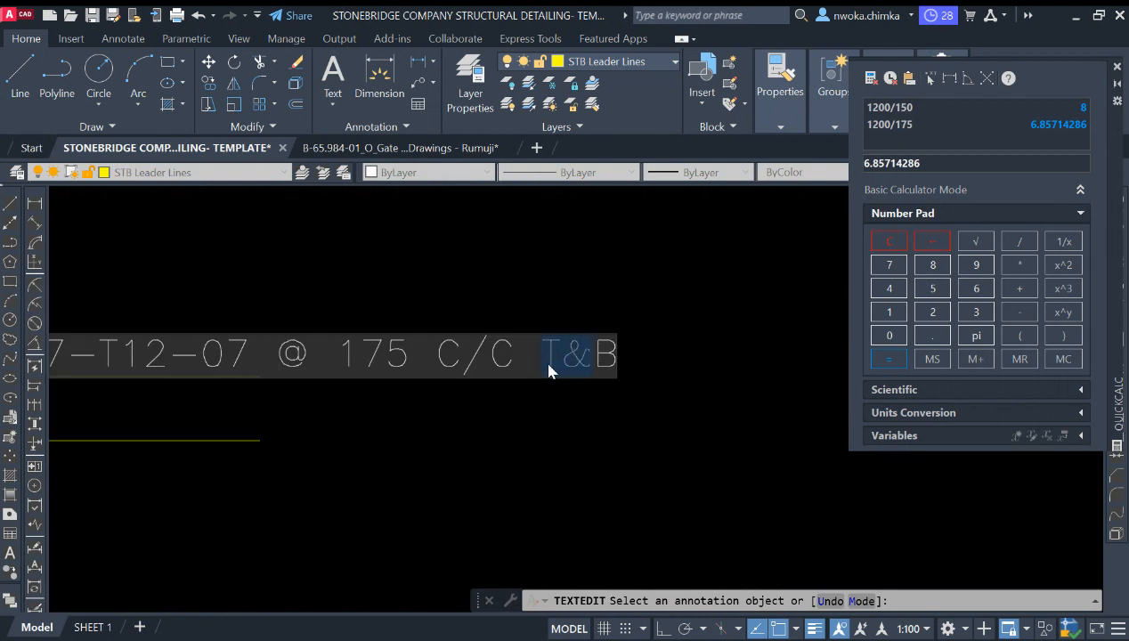
{"action": "left_click", "coordinate": [642, 313]}
{"action": "key", "text": "Escape"}
Step: Stretch the top leader line's end horizontally with Ortho on to run beneath the full label
{"action": "scroll", "coordinate": [659, 319], "scroll_direction": "down", "scroll_amount": 5}
{"action": "scroll", "coordinate": [461, 343], "scroll_direction": "up", "scroll_amount": 2}
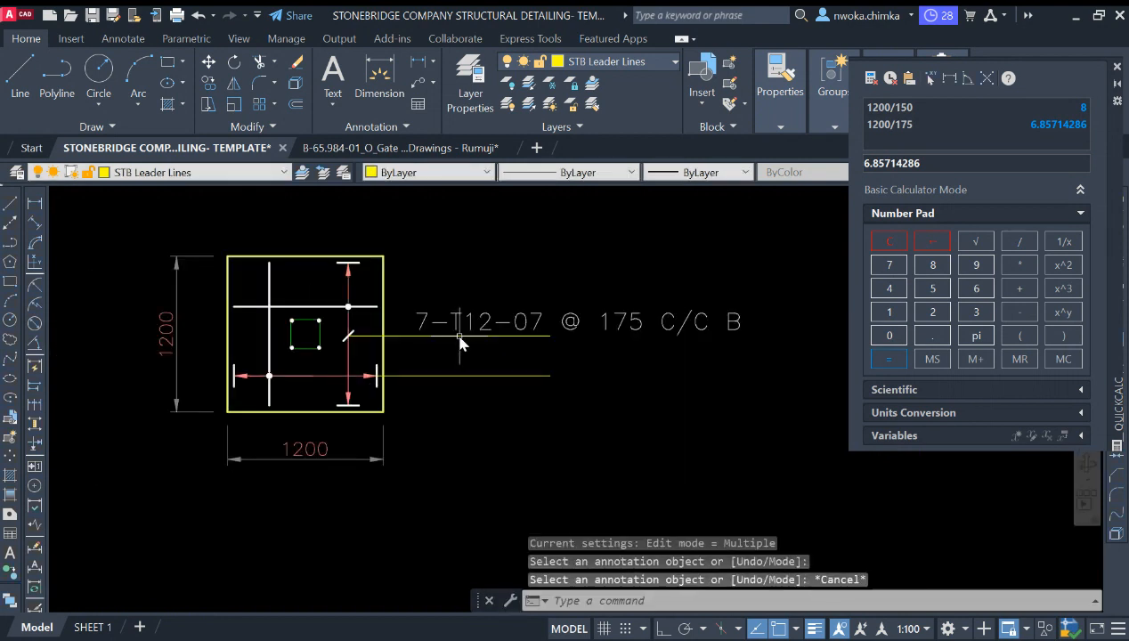
{"action": "left_click", "coordinate": [516, 337]}
{"action": "left_click", "coordinate": [551, 336]}
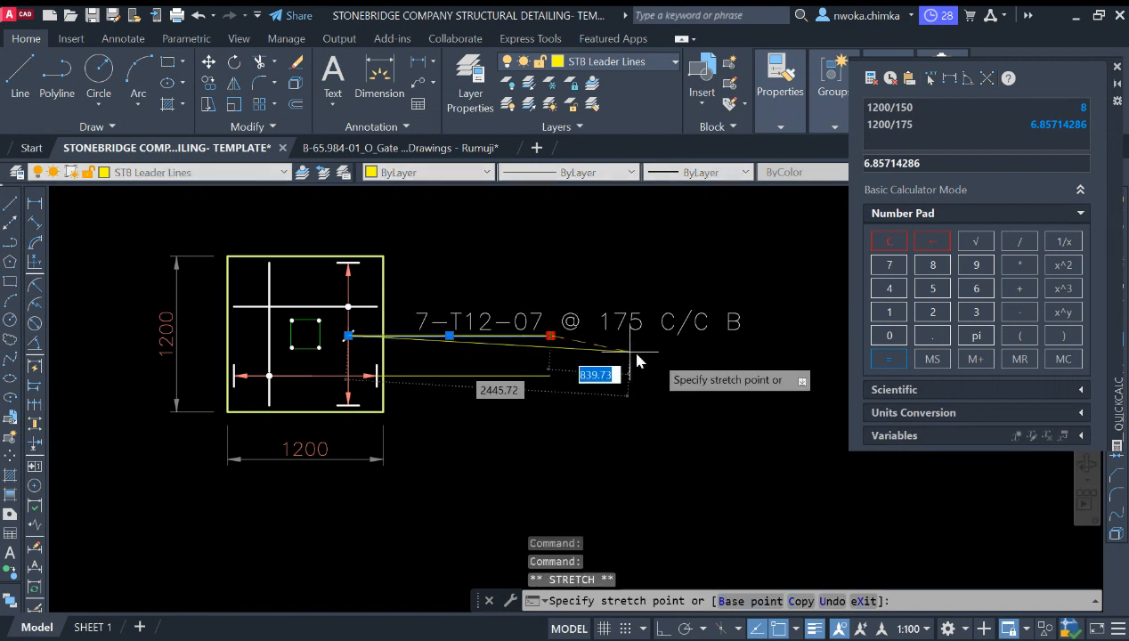
{"action": "scroll", "coordinate": [701, 354], "scroll_direction": "up", "scroll_amount": 2}
{"action": "key", "text": "F8"}
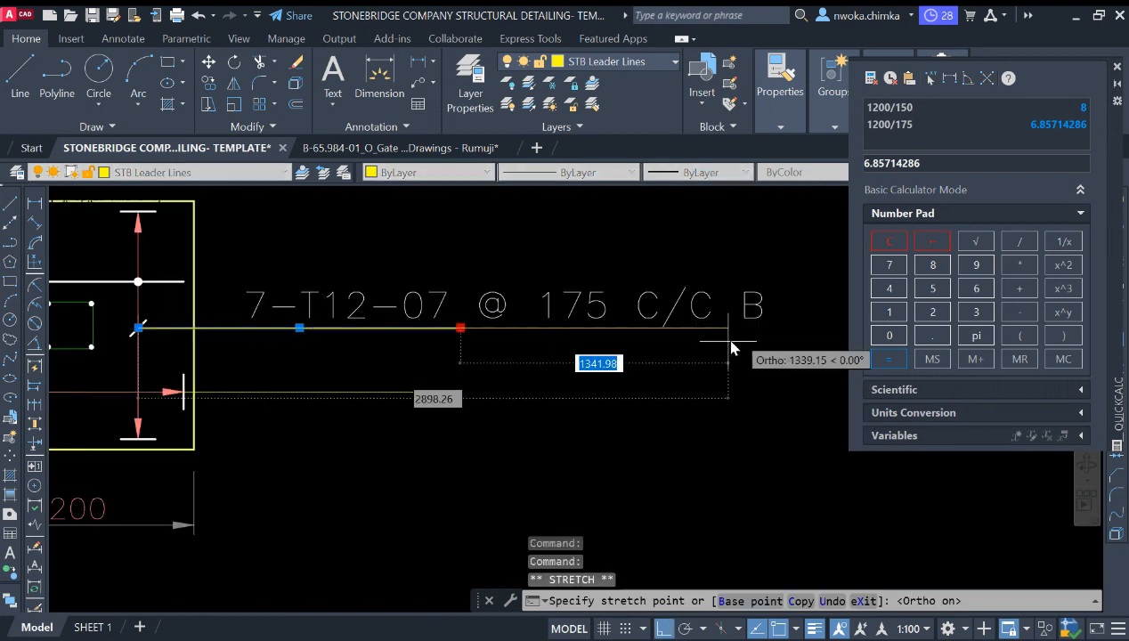
{"action": "left_click", "coordinate": [758, 332]}
{"action": "key", "text": "Escape"}
{"action": "scroll", "coordinate": [757, 341], "scroll_direction": "down", "scroll_amount": 2}
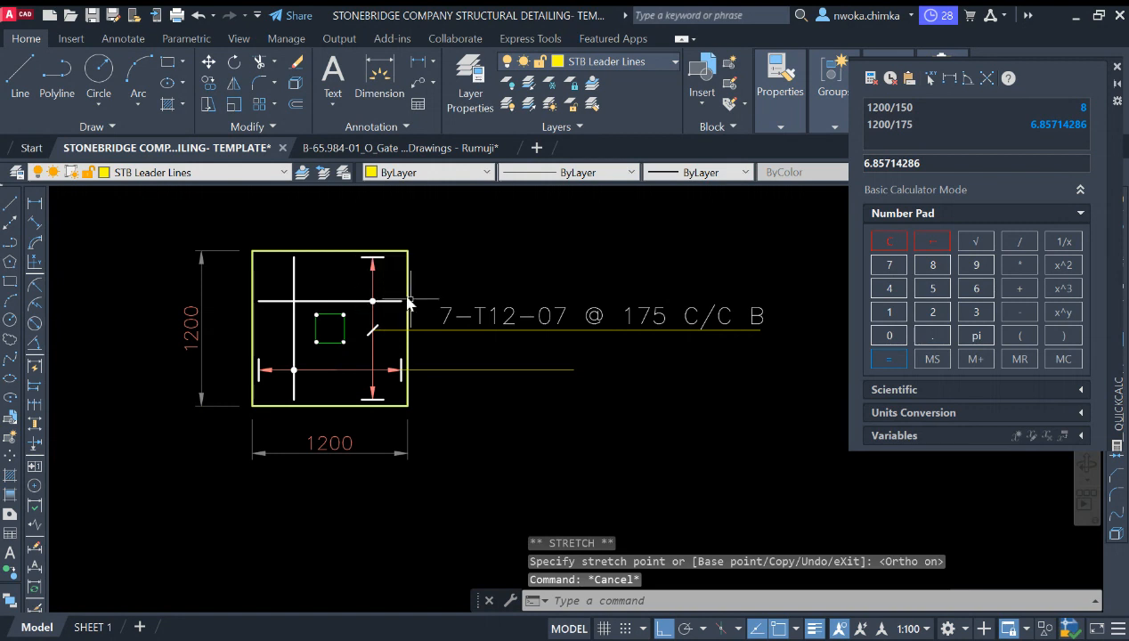
{"action": "scroll", "coordinate": [504, 325], "scroll_direction": "up", "scroll_amount": 2}
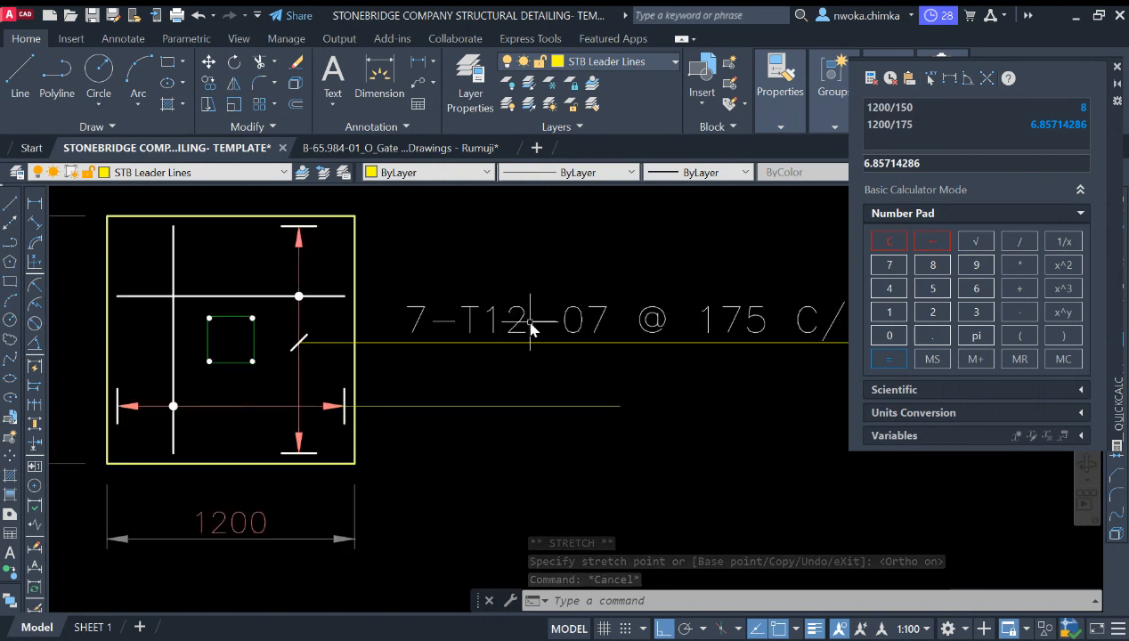
{"action": "scroll", "coordinate": [404, 325], "scroll_direction": "down", "scroll_amount": 2}
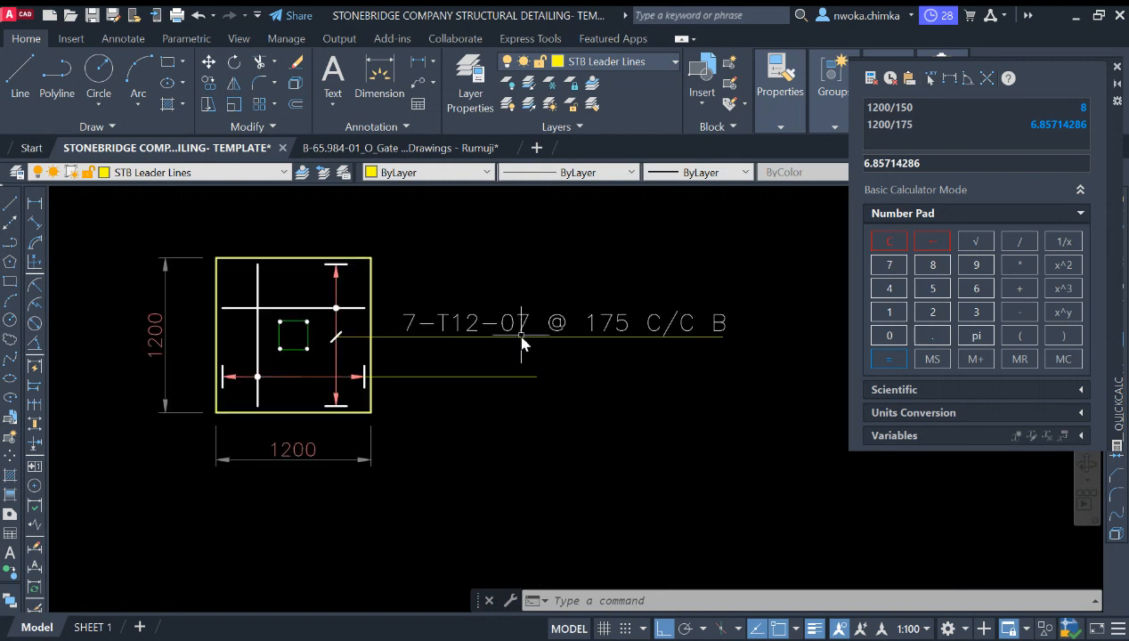
{"action": "scroll", "coordinate": [522, 344], "scroll_direction": "up", "scroll_amount": 2}
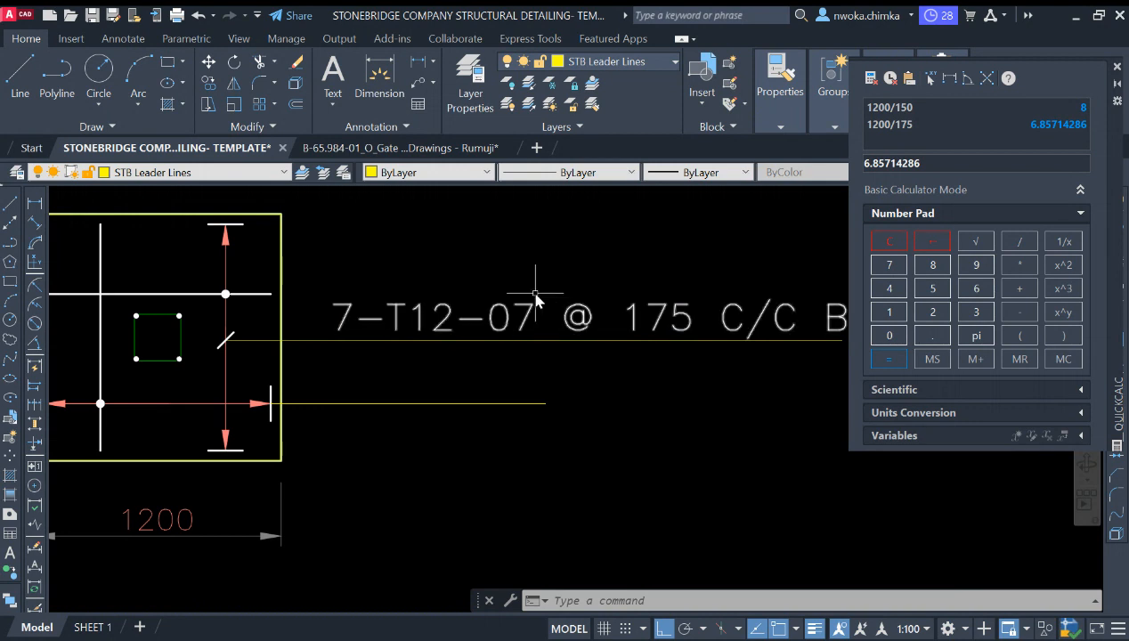
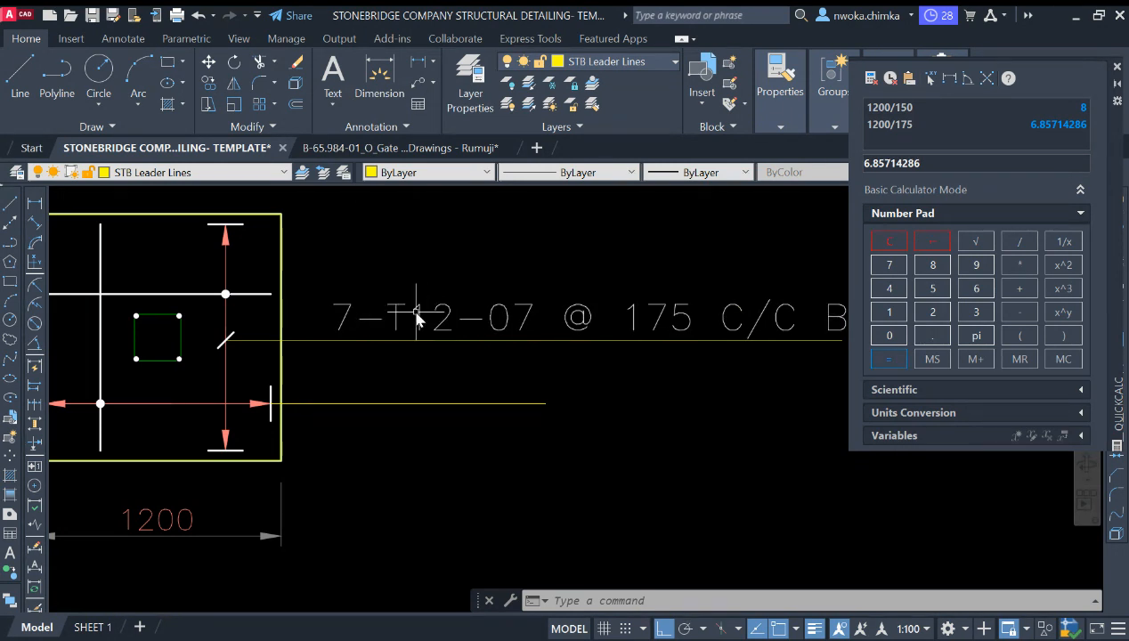
{"action": "scroll", "coordinate": [424, 323], "scroll_direction": "down", "scroll_amount": 2}
{"action": "scroll", "coordinate": [495, 313], "scroll_direction": "up", "scroll_amount": 2}
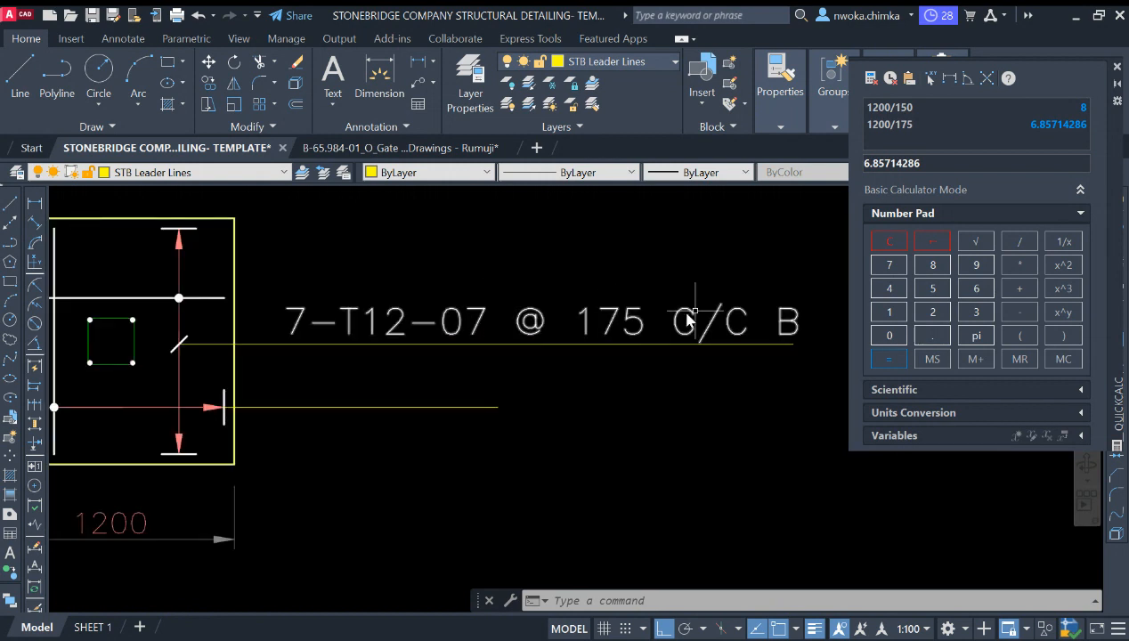
{"action": "scroll", "coordinate": [713, 319], "scroll_direction": "down", "scroll_amount": 2}
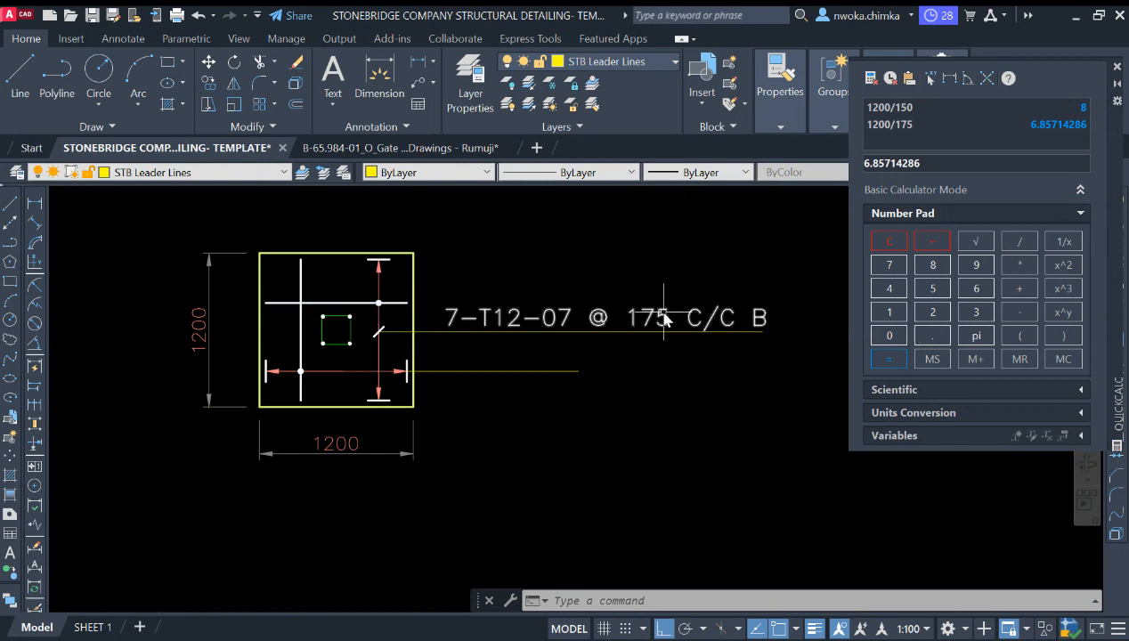
{"action": "scroll", "coordinate": [403, 303], "scroll_direction": "up", "scroll_amount": 2}
{"action": "scroll", "coordinate": [263, 298], "scroll_direction": "down", "scroll_amount": 2}
{"action": "key", "text": "Escape"}
{"action": "key", "text": "Escape"}
{"action": "scroll", "coordinate": [297, 285], "scroll_direction": "up", "scroll_amount": 2}
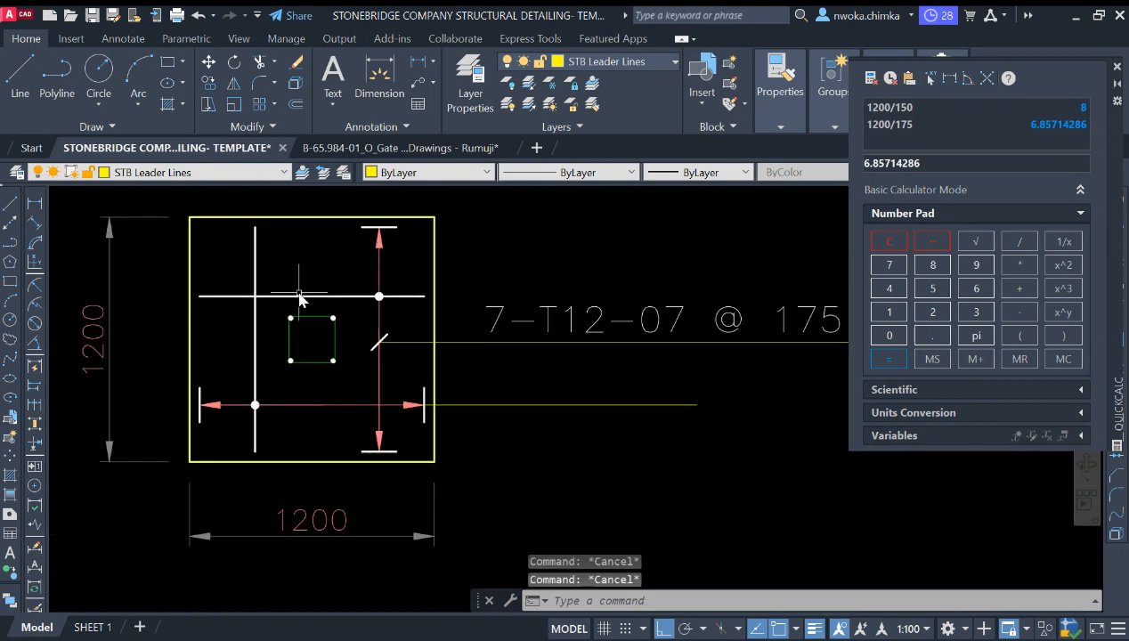
Step: Copy the middle horizontal rebar up to the top edge of the footing
{"action": "left_click", "coordinate": [300, 296]}
{"action": "type", "text": "co"}
{"action": "key", "text": "Return"}
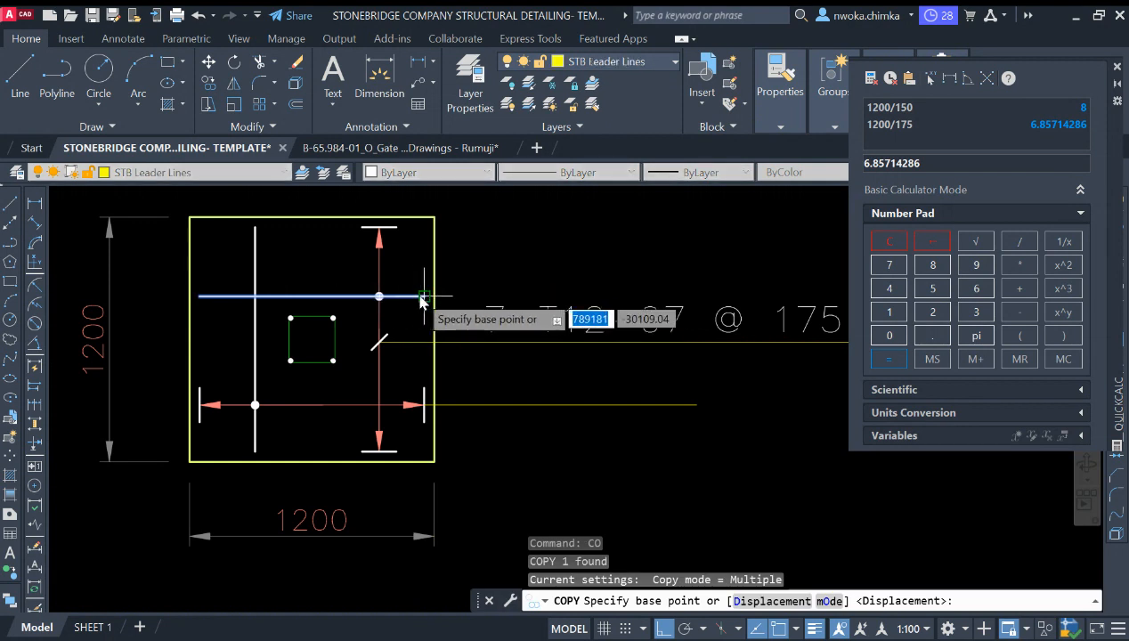
{"action": "scroll", "coordinate": [599, 316], "scroll_direction": "down", "scroll_amount": 2}
{"action": "scroll", "coordinate": [480, 276], "scroll_direction": "up", "scroll_amount": 2}
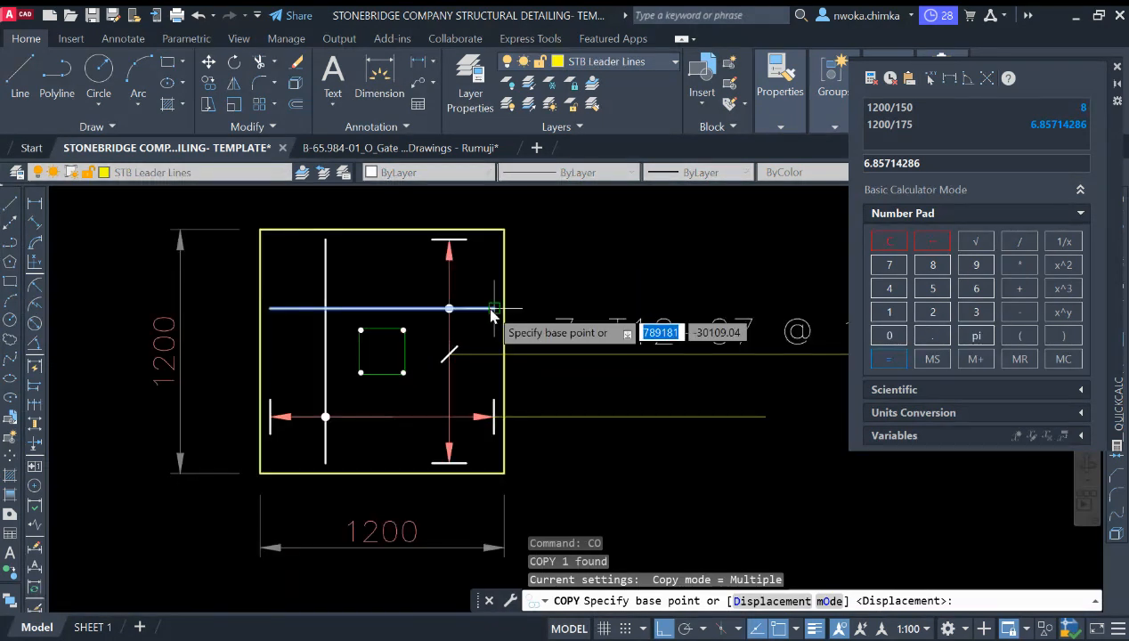
{"action": "left_click", "coordinate": [494, 306]}
{"action": "scroll", "coordinate": [475, 248], "scroll_direction": "up", "scroll_amount": 2}
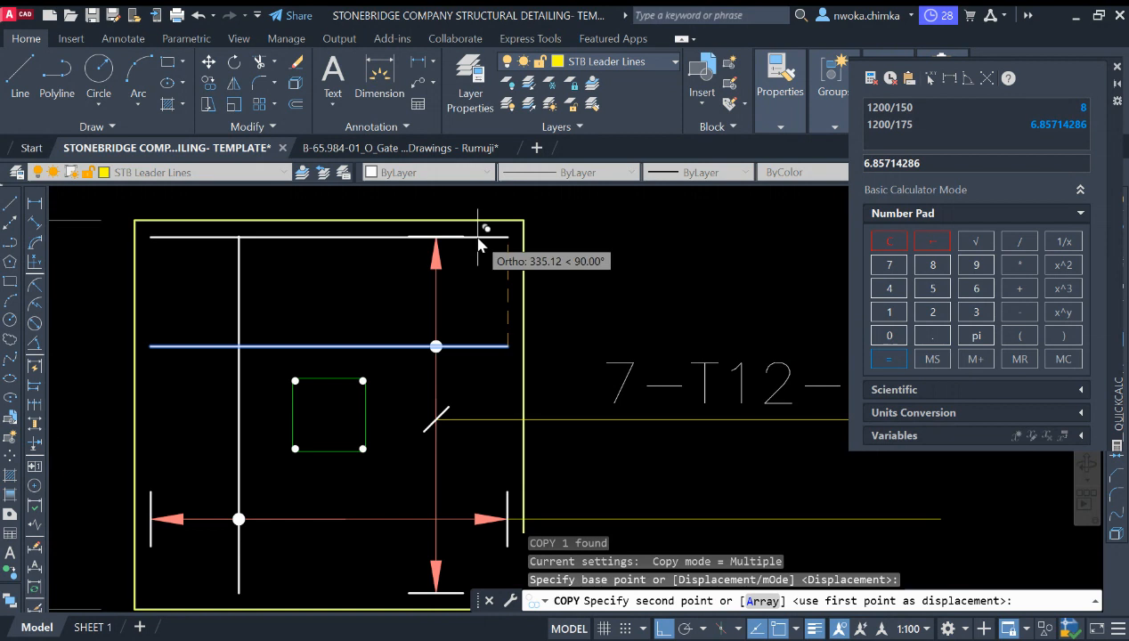
{"action": "scroll", "coordinate": [475, 248], "scroll_direction": "up", "scroll_amount": 2}
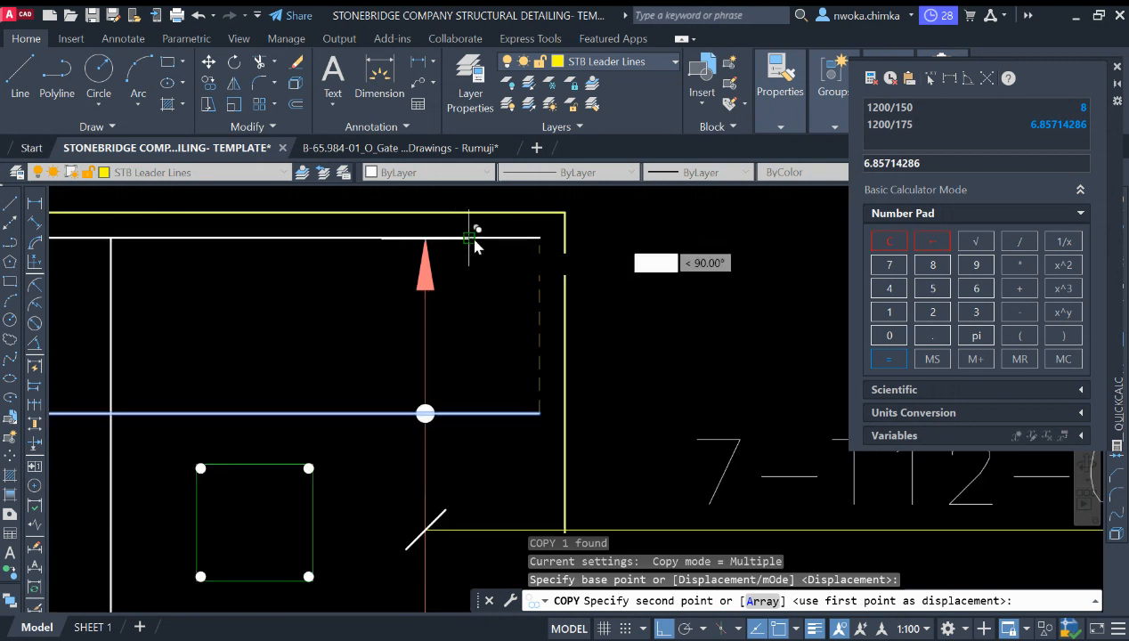
{"action": "left_click", "coordinate": [470, 238]}
{"action": "key", "text": "Escape"}
Step: Move the copied top rebar horizontally with Ortho on
{"action": "left_click", "coordinate": [452, 239]}
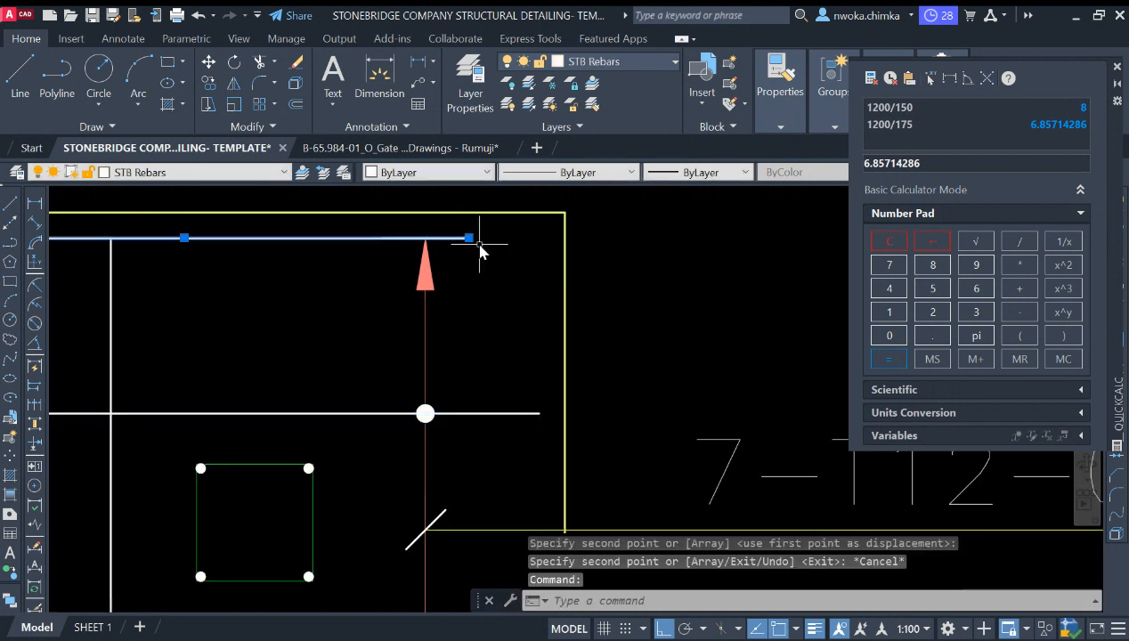
{"action": "type", "text": "m"}
{"action": "key", "text": "Return"}
{"action": "left_click", "coordinate": [482, 267]}
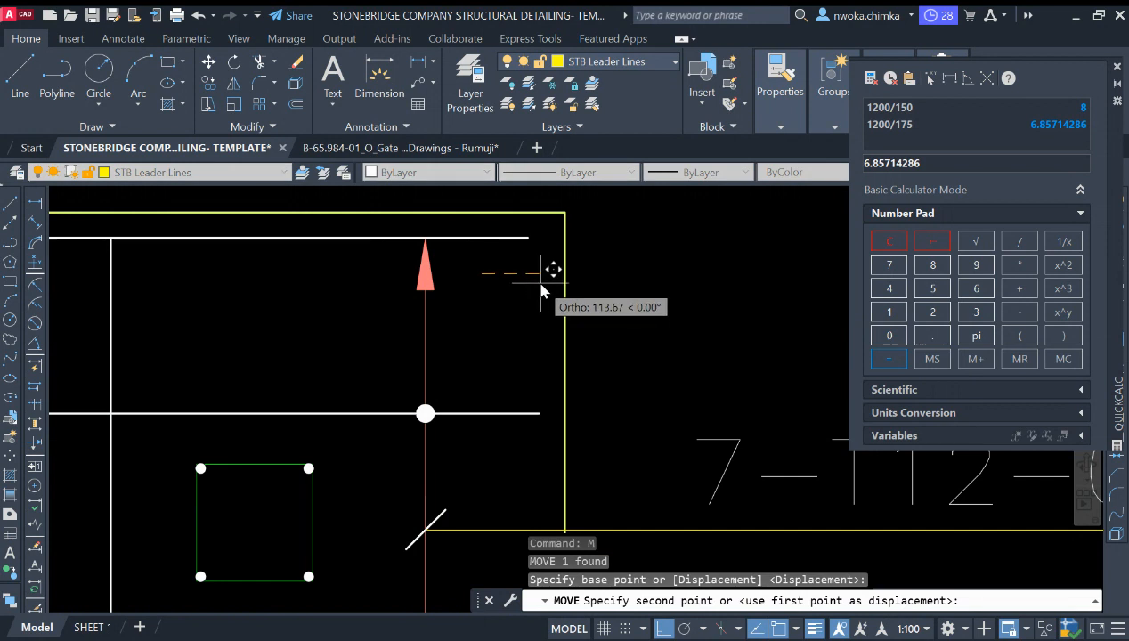
{"action": "left_click", "coordinate": [552, 278]}
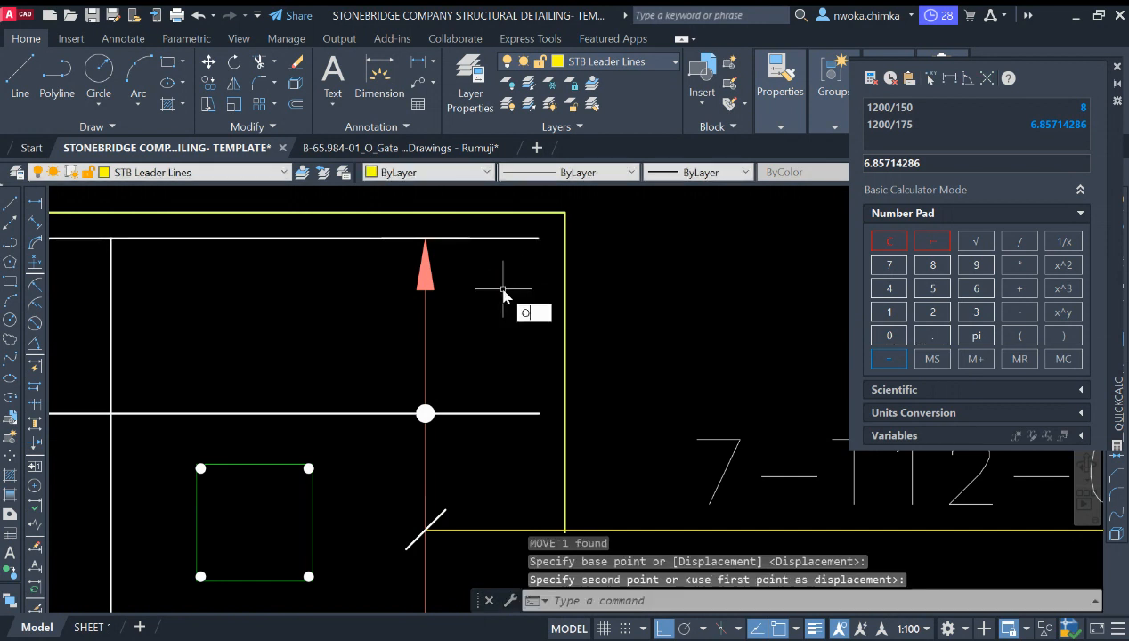
Step: Offset the top rebar downward twice at a 175 mm distance
{"action": "type", "text": "o"}
{"action": "key", "text": "Return"}
{"action": "type", "text": "175"}
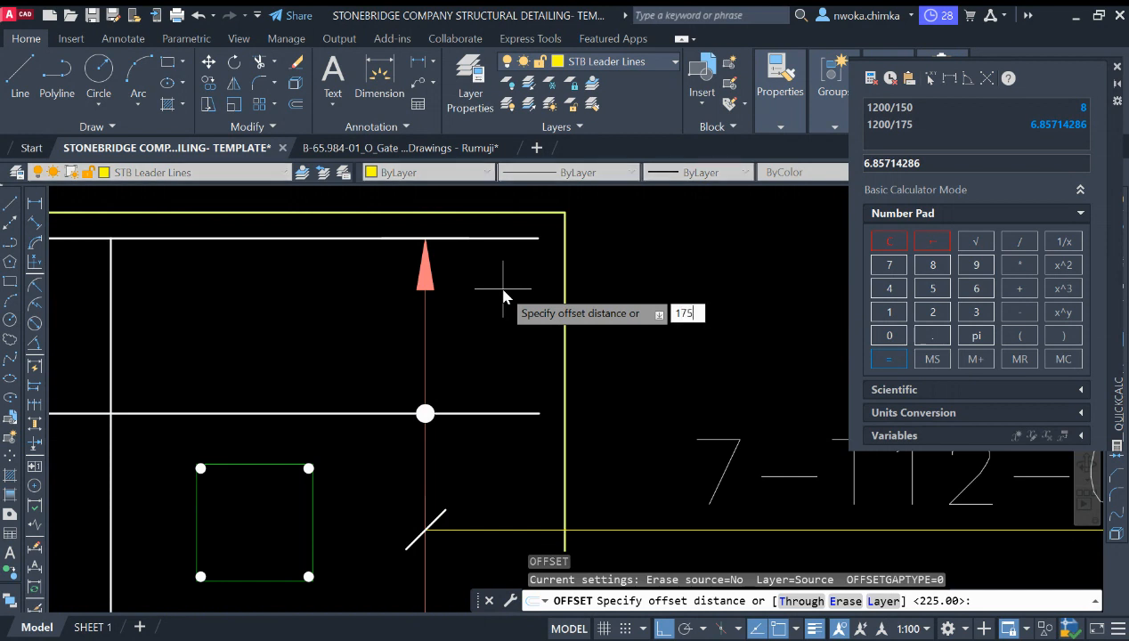
{"action": "key", "text": "Return"}
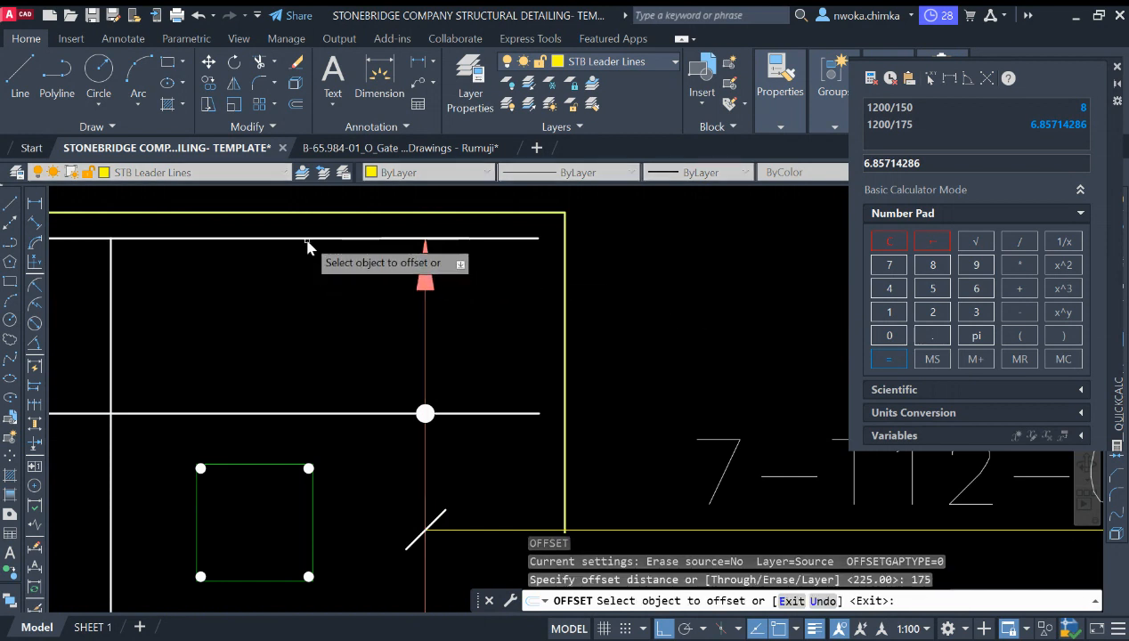
{"action": "scroll", "coordinate": [302, 248], "scroll_direction": "down", "scroll_amount": 2}
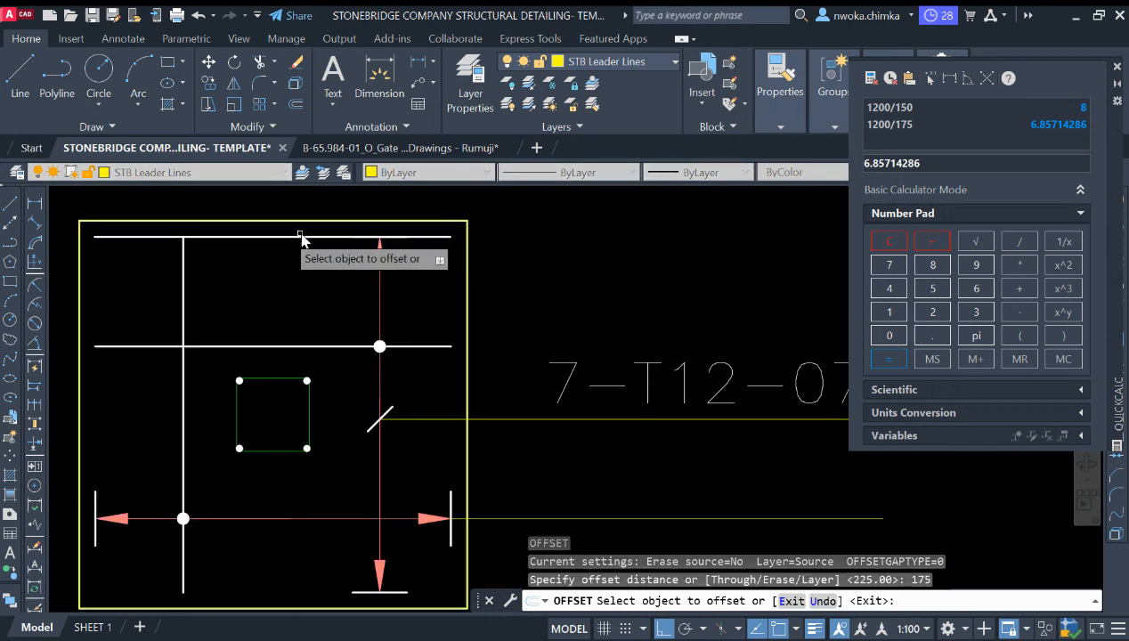
{"action": "left_click", "coordinate": [270, 238]}
{"action": "left_click", "coordinate": [275, 265]}
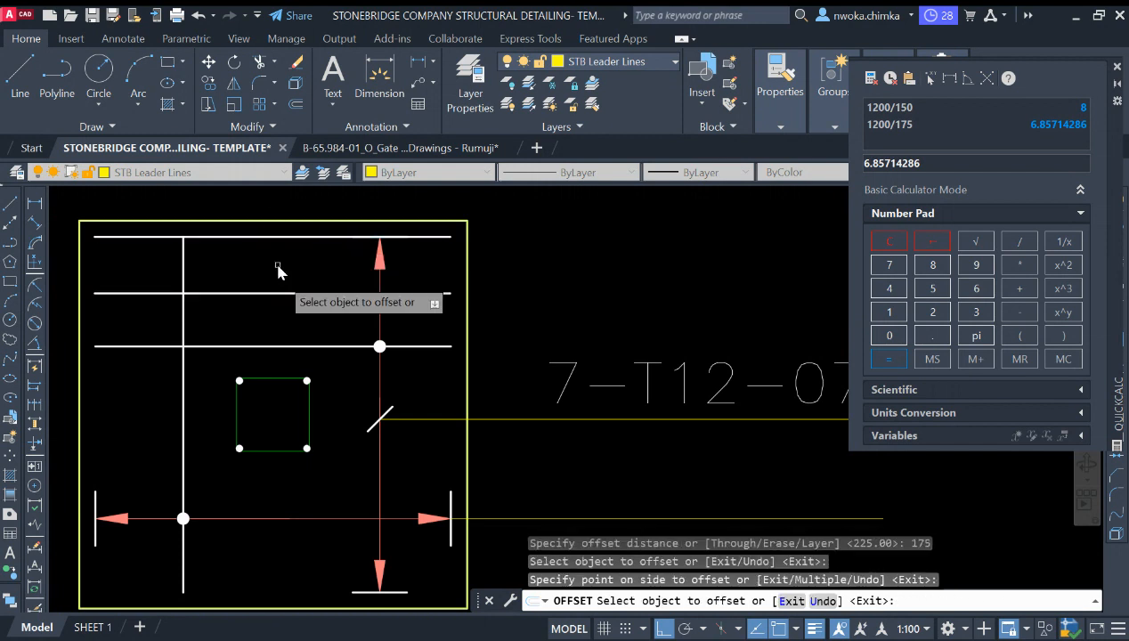
{"action": "left_click", "coordinate": [283, 293]}
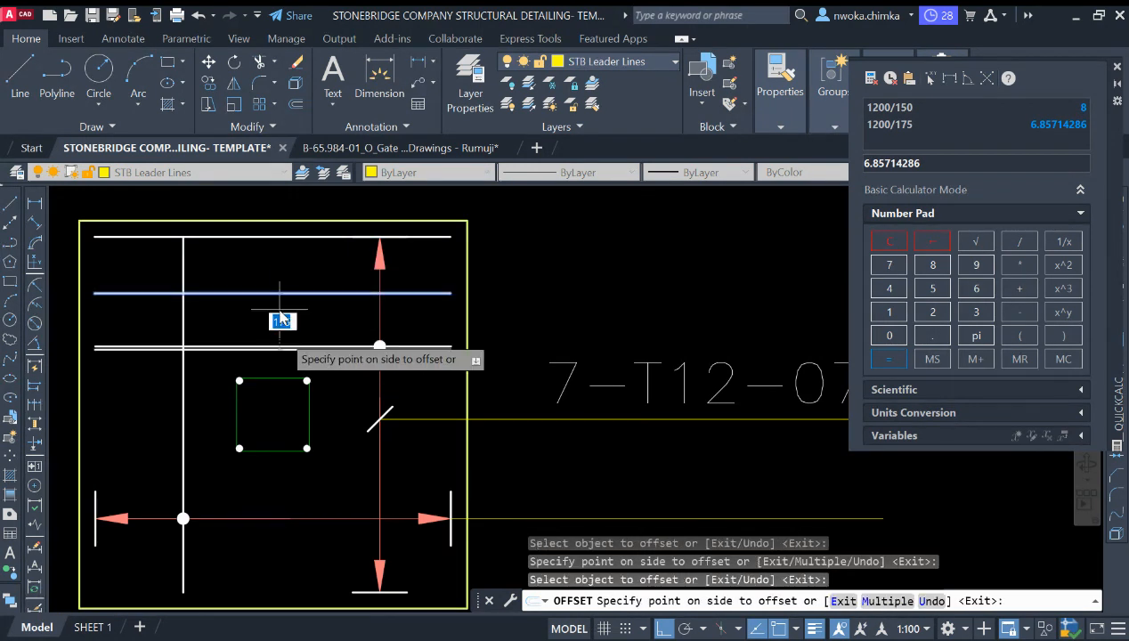
{"action": "left_click", "coordinate": [284, 357]}
Step: Erase the duplicate rebar lying on top of the middle bar
{"action": "scroll", "coordinate": [285, 352], "scroll_direction": "up", "scroll_amount": 2}
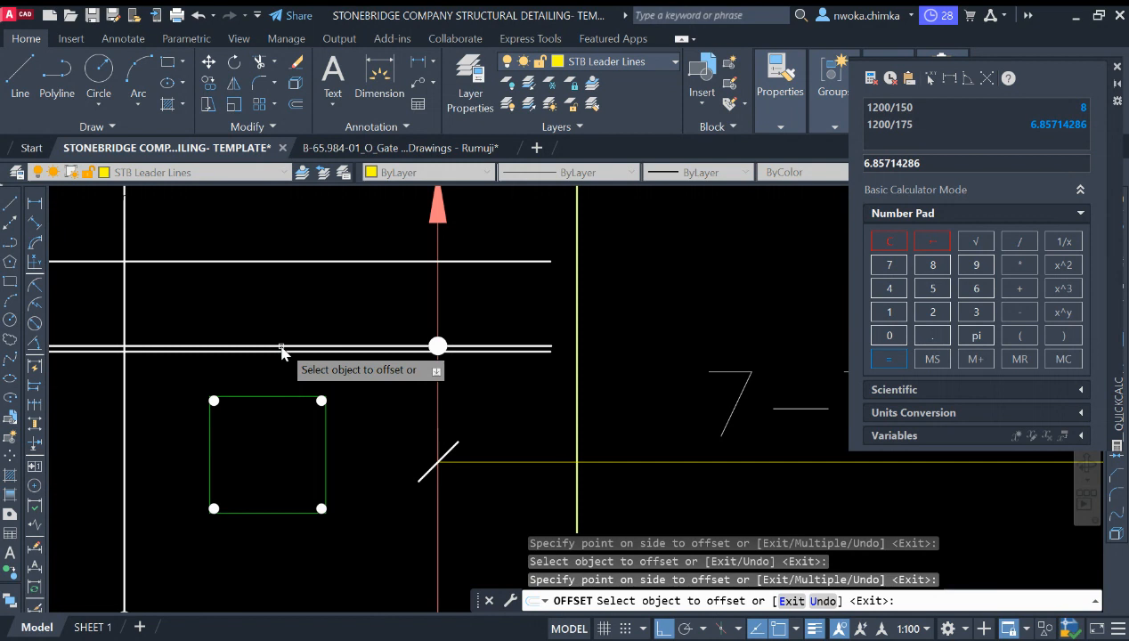
{"action": "key", "text": "Escape"}
{"action": "left_click", "coordinate": [285, 348]}
{"action": "type", "text": "e"}
{"action": "key", "text": "Return"}
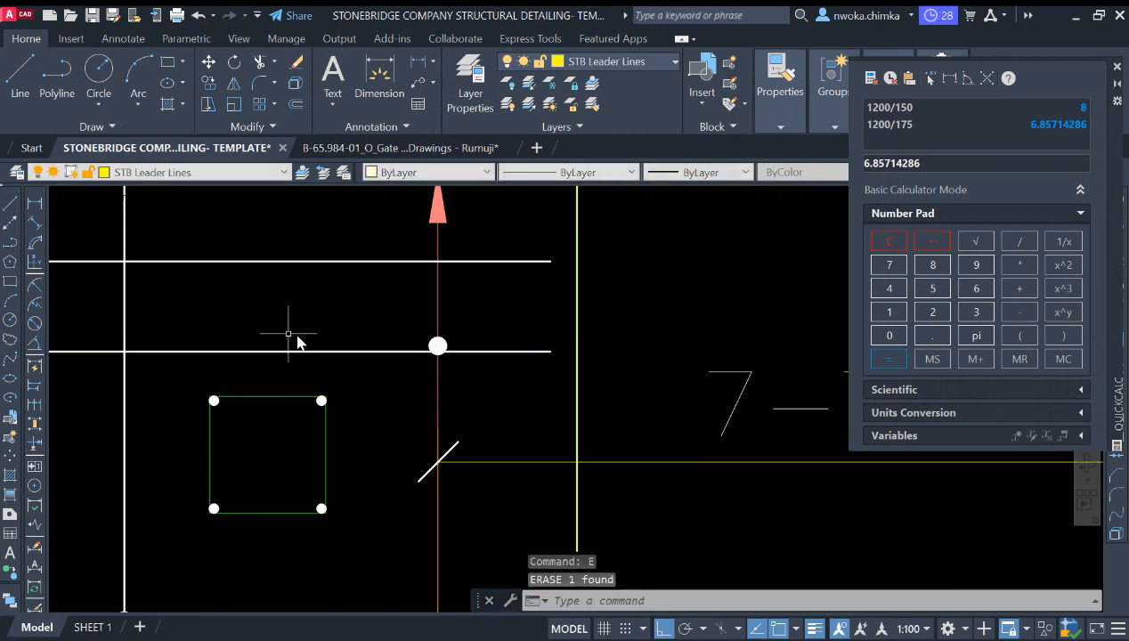
Step: Offset the horizontal rebars downward at 175 mm to fill the lower half of the footing
{"action": "type", "text": "o"}
{"action": "key", "text": "Return"}
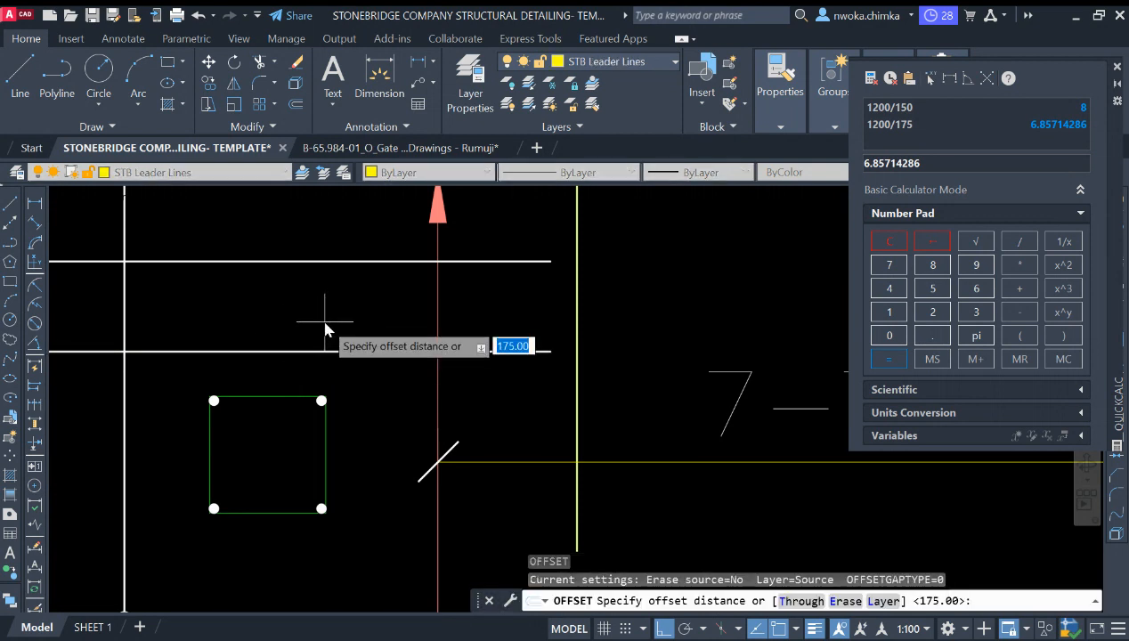
{"action": "key", "text": "Return"}
{"action": "left_click", "coordinate": [318, 352]}
{"action": "scroll", "coordinate": [365, 372], "scroll_direction": "down", "scroll_amount": 3}
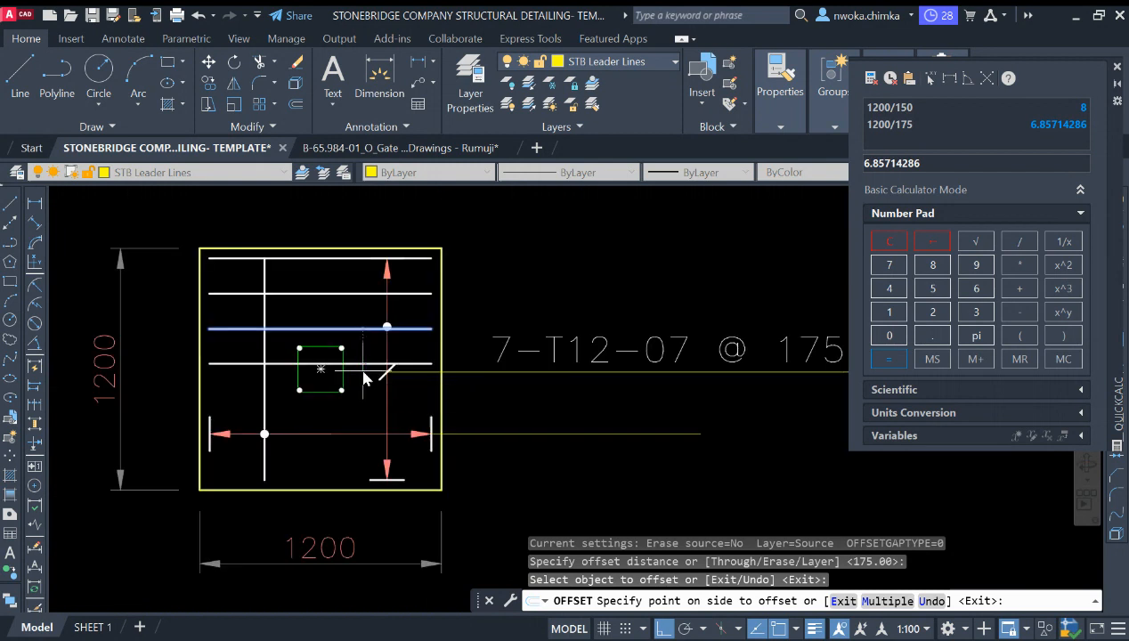
{"action": "left_click", "coordinate": [365, 373]}
{"action": "left_click", "coordinate": [365, 365]}
{"action": "left_click", "coordinate": [365, 374]}
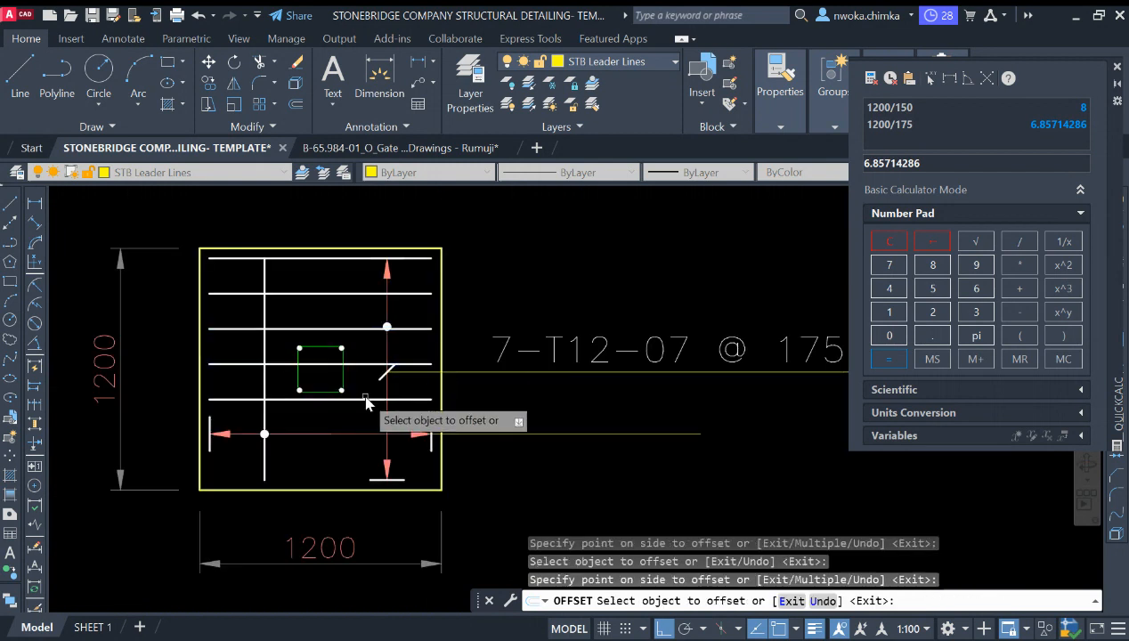
{"action": "left_click", "coordinate": [366, 400]}
{"action": "left_click", "coordinate": [354, 421]}
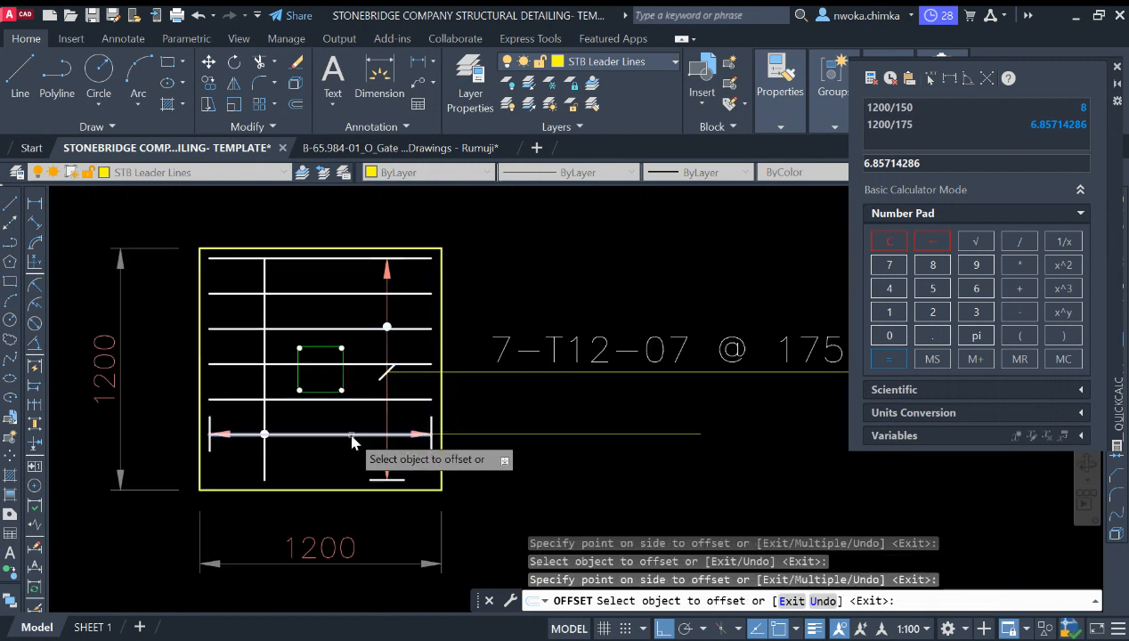
{"action": "left_click", "coordinate": [352, 435]}
{"action": "left_click", "coordinate": [356, 447]}
{"action": "key", "text": "Escape"}
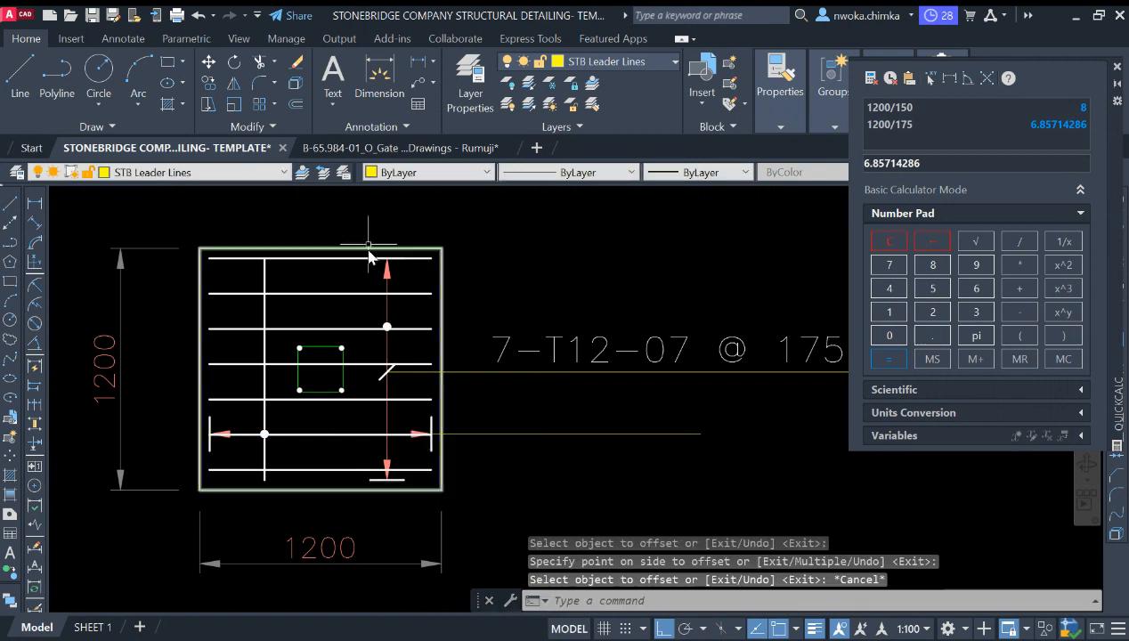
Step: Select all the horizontal rebars to review their spacing across the footing
{"action": "left_click", "coordinate": [427, 259]}
{"action": "left_click", "coordinate": [421, 293]}
{"action": "left_click", "coordinate": [411, 328]}
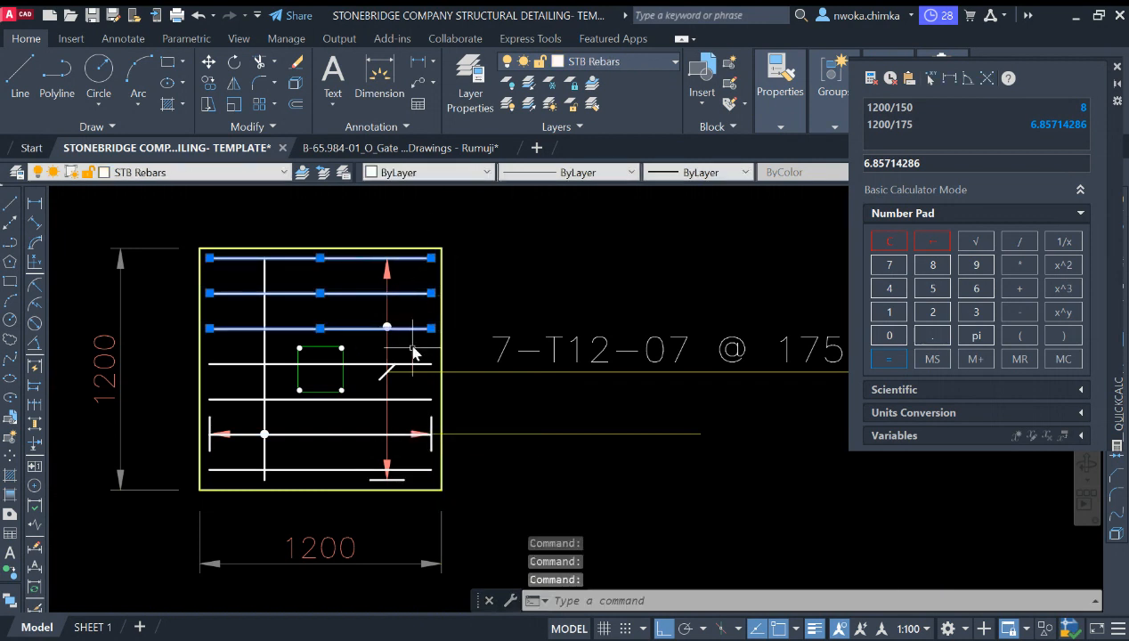
{"action": "left_click", "coordinate": [416, 364]}
{"action": "left_click", "coordinate": [392, 372]}
{"action": "left_click", "coordinate": [405, 399]}
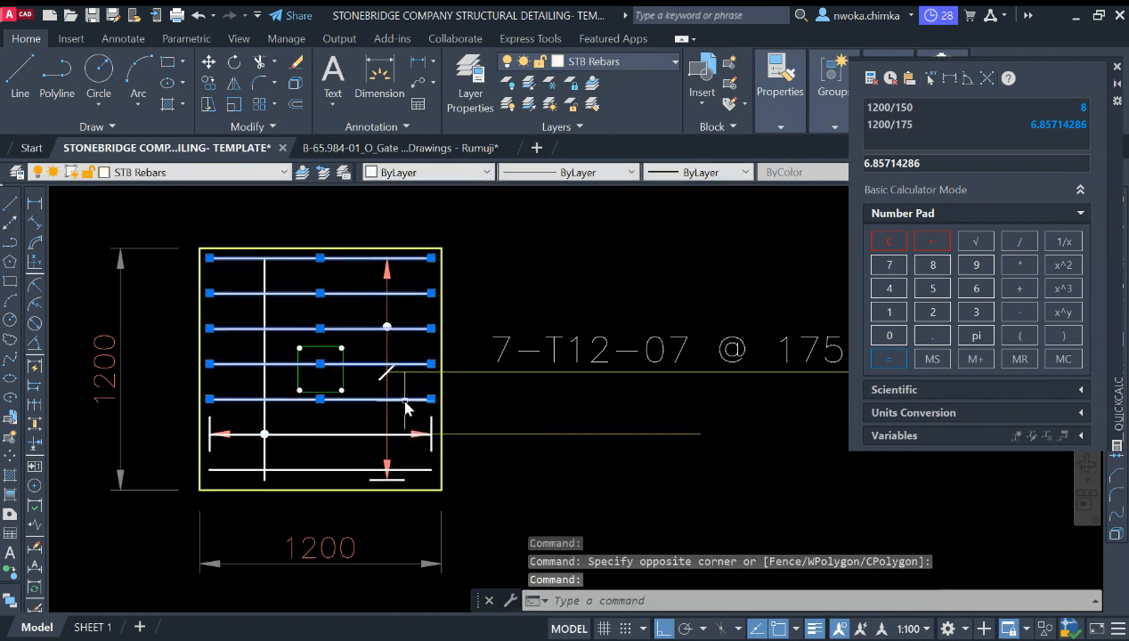
{"action": "left_click", "coordinate": [363, 435]}
{"action": "left_click", "coordinate": [343, 472]}
{"action": "left_click", "coordinate": [331, 479]}
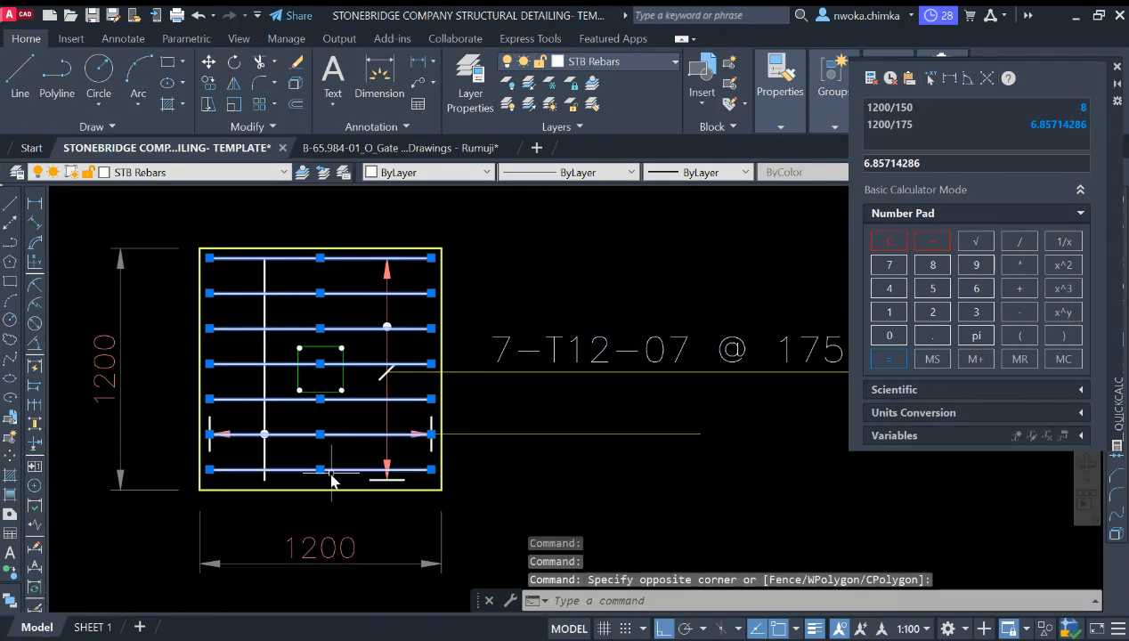
{"action": "key", "text": "Escape"}
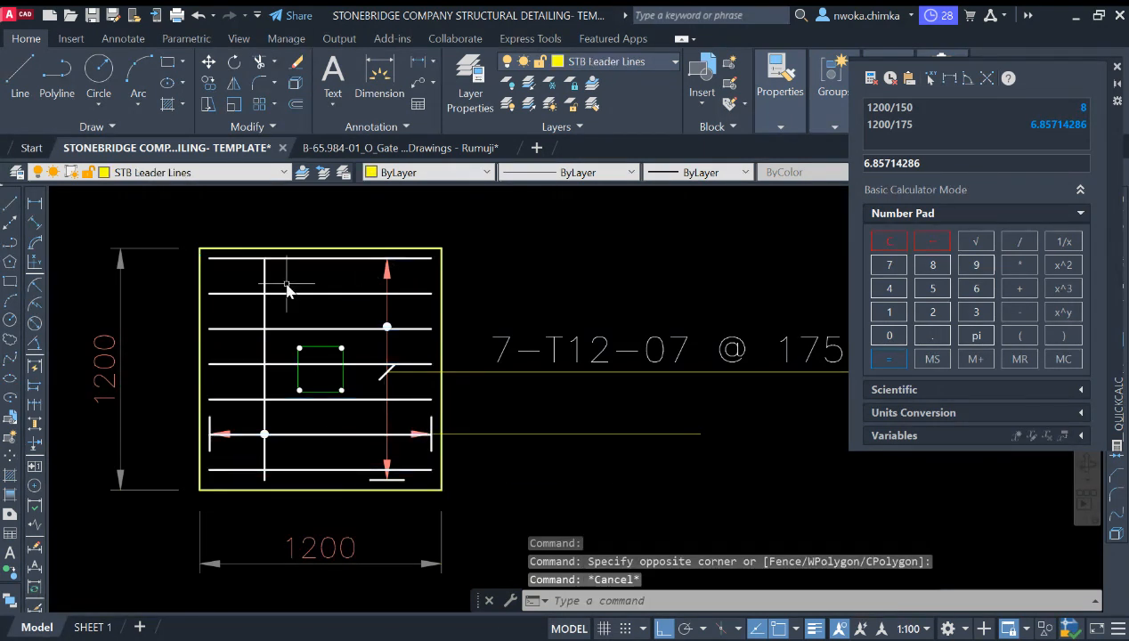
{"action": "scroll", "coordinate": [307, 296], "scroll_direction": "down", "scroll_amount": 2}
{"action": "scroll", "coordinate": [295, 283], "scroll_direction": "up", "scroll_amount": 4}
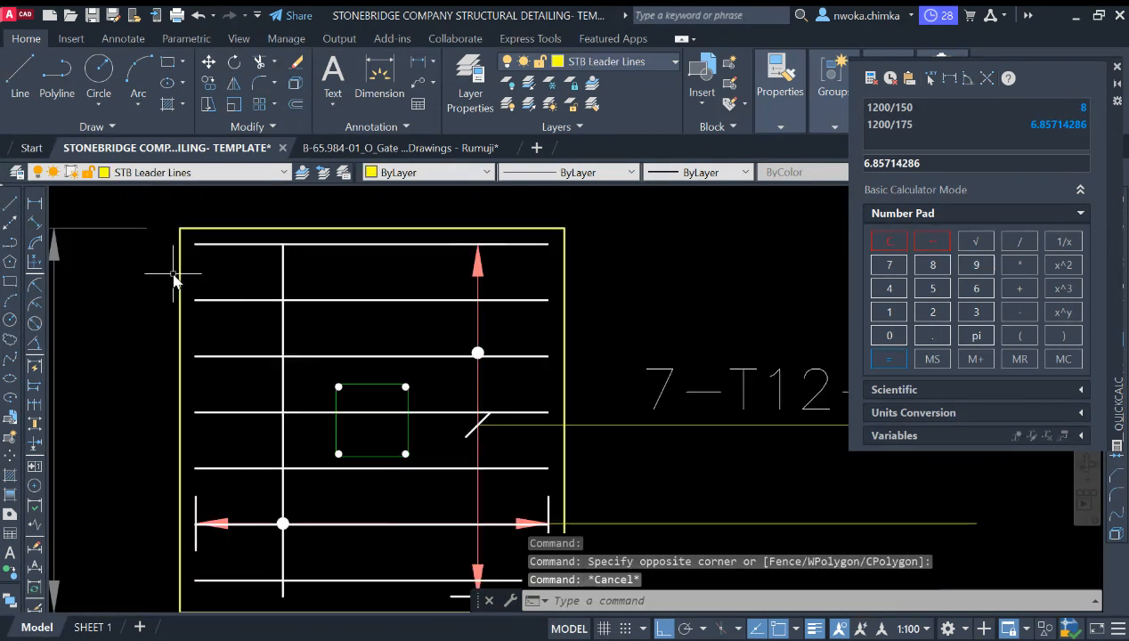
{"action": "scroll", "coordinate": [398, 272], "scroll_direction": "down", "scroll_amount": 2}
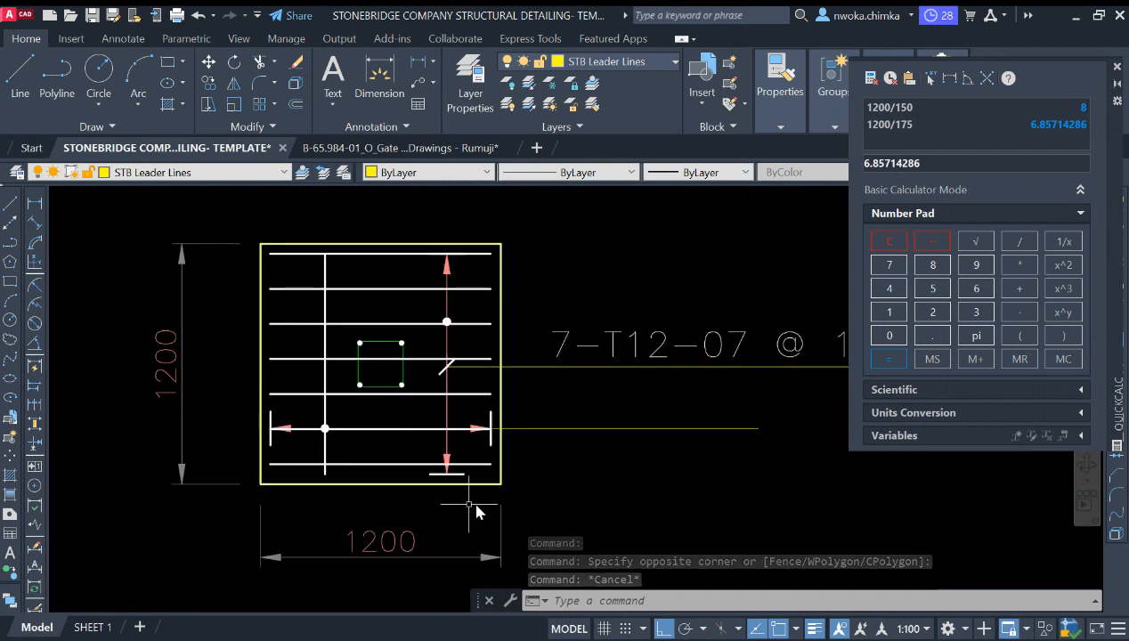
{"action": "scroll", "coordinate": [342, 280], "scroll_direction": "up", "scroll_amount": 2}
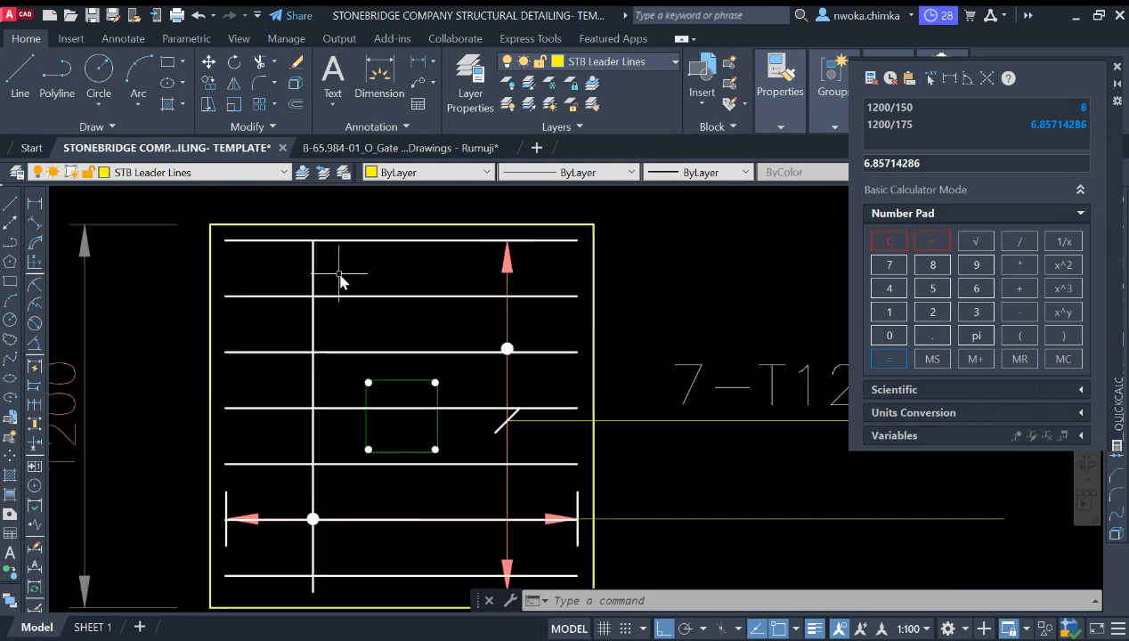
Step: Move the left vertical rebar onto the footing's left edge
{"action": "left_click", "coordinate": [312, 257]}
{"action": "left_click", "coordinate": [296, 279]}
{"action": "type", "text": "m"}
{"action": "key", "text": "Return"}
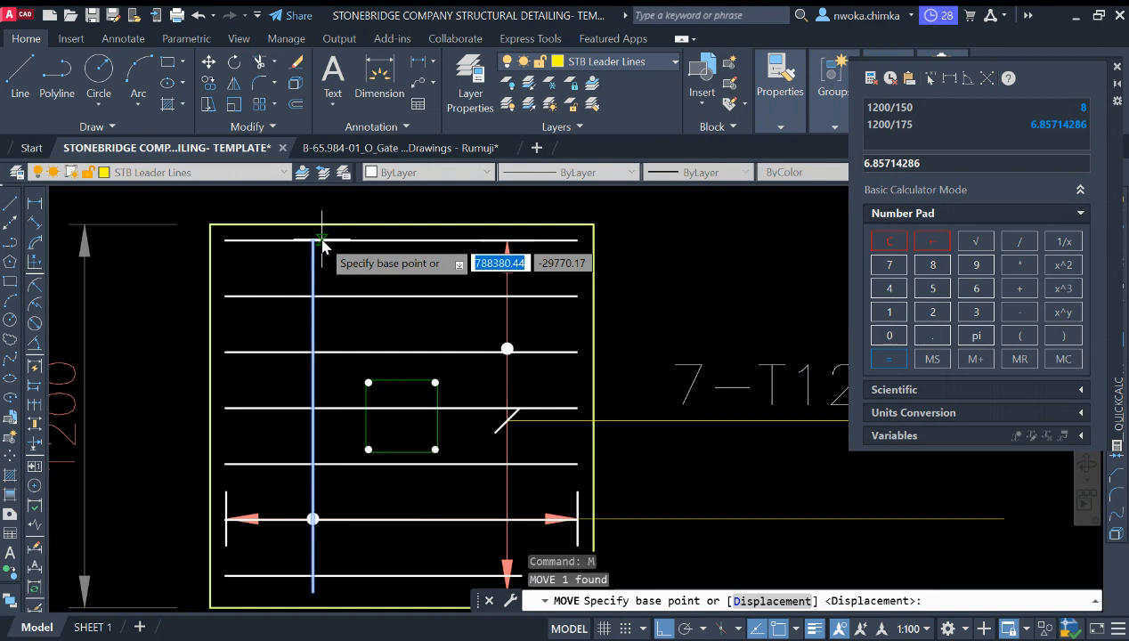
{"action": "left_click", "coordinate": [314, 241]}
{"action": "left_click", "coordinate": [228, 241]}
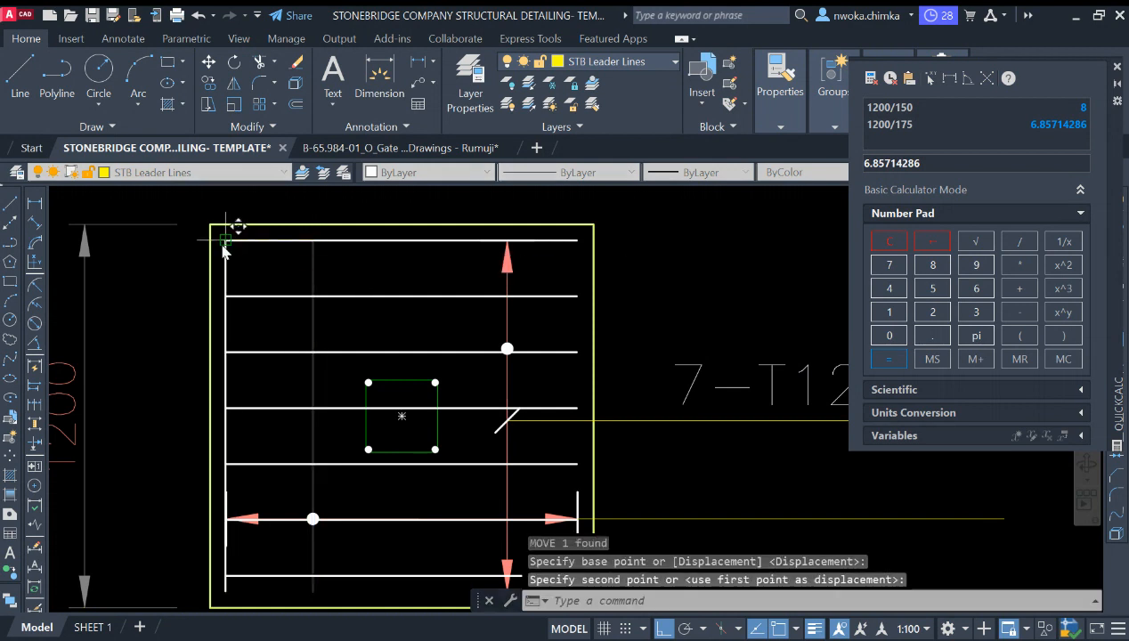
Step: Offset the vertical rebars rightward at 175 mm spacing across the footing
{"action": "type", "text": "o"}
{"action": "key", "text": "Return"}
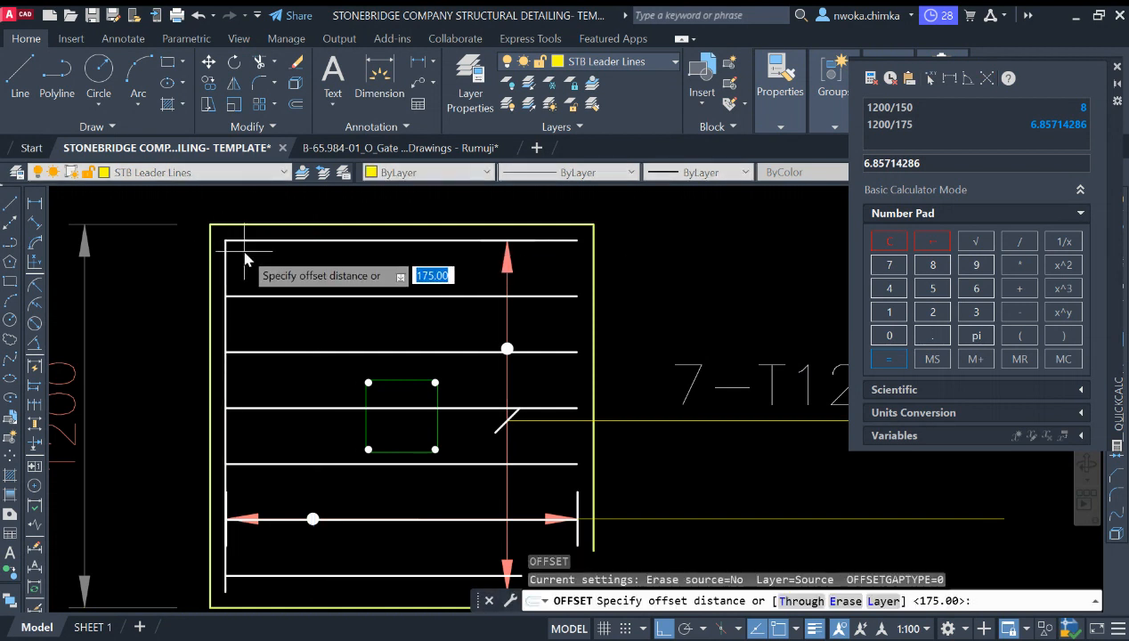
{"action": "key", "text": "Return"}
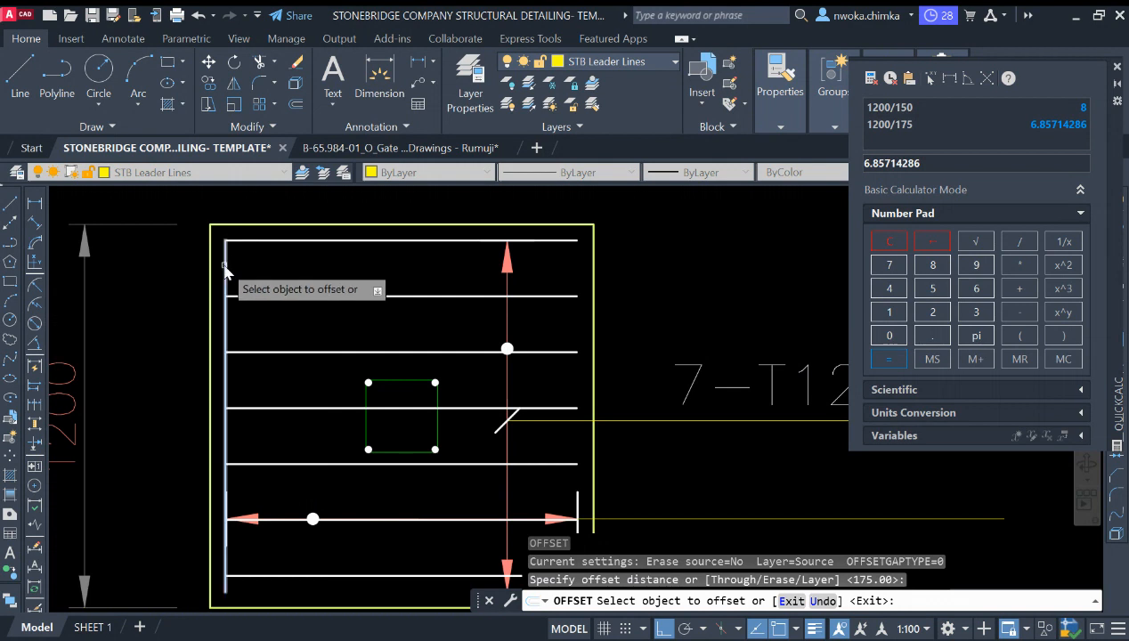
{"action": "left_click", "coordinate": [226, 272]}
{"action": "left_click", "coordinate": [290, 256]}
{"action": "left_click", "coordinate": [282, 282]}
{"action": "left_click", "coordinate": [445, 297]}
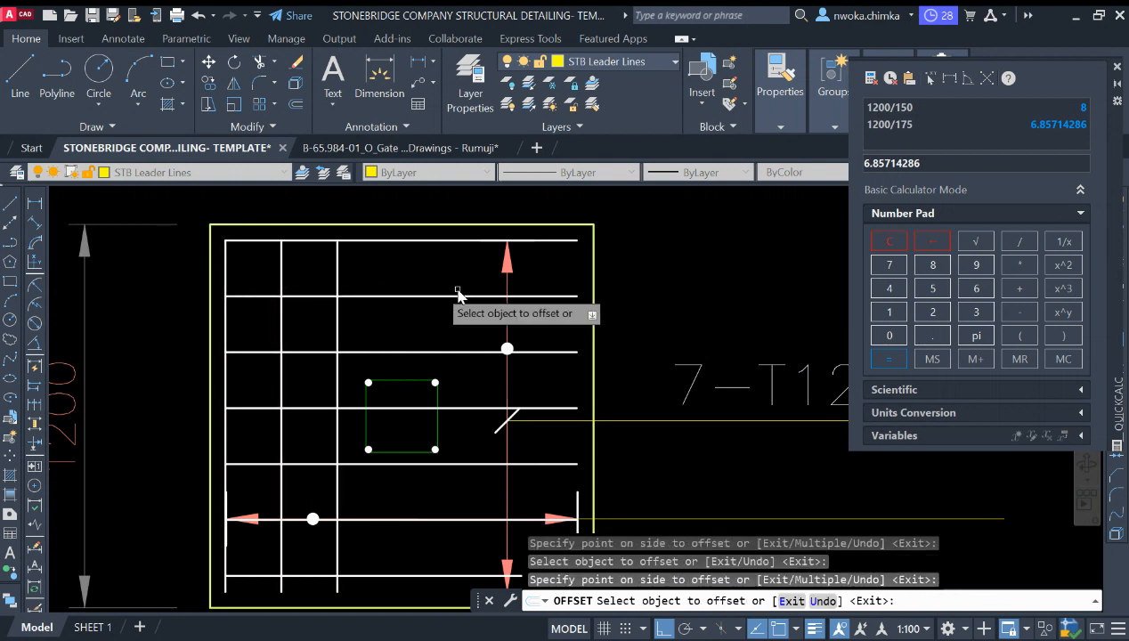
{"action": "left_click", "coordinate": [339, 277]}
{"action": "left_click", "coordinate": [386, 276]}
{"action": "left_click", "coordinate": [395, 281]}
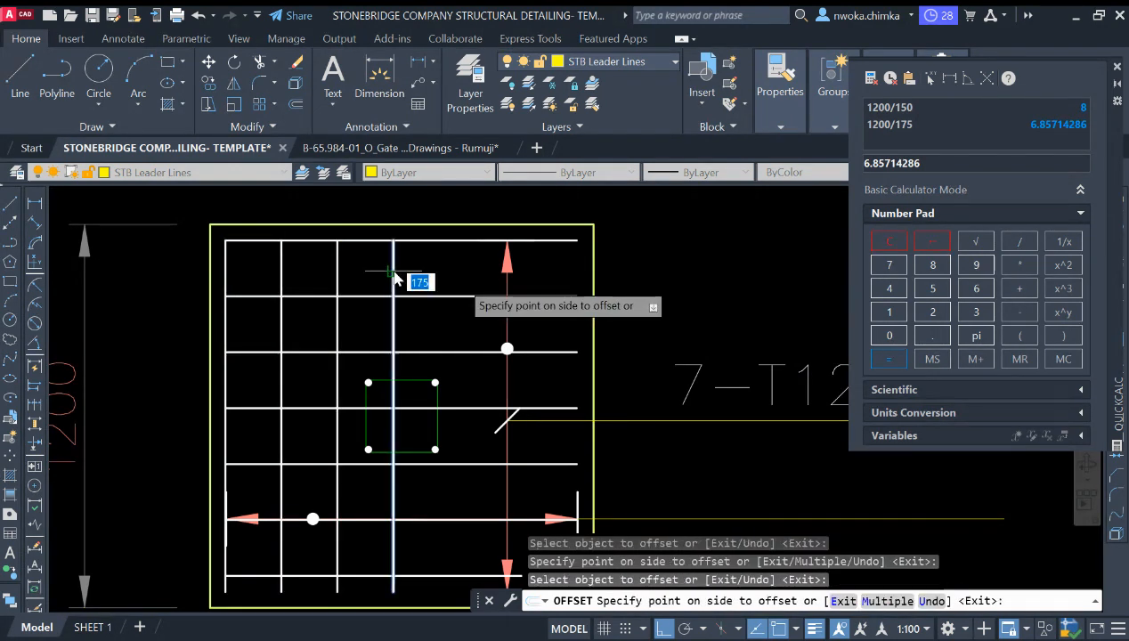
{"action": "left_click", "coordinate": [463, 282]}
{"action": "left_click", "coordinate": [449, 281]}
{"action": "left_click", "coordinate": [466, 283]}
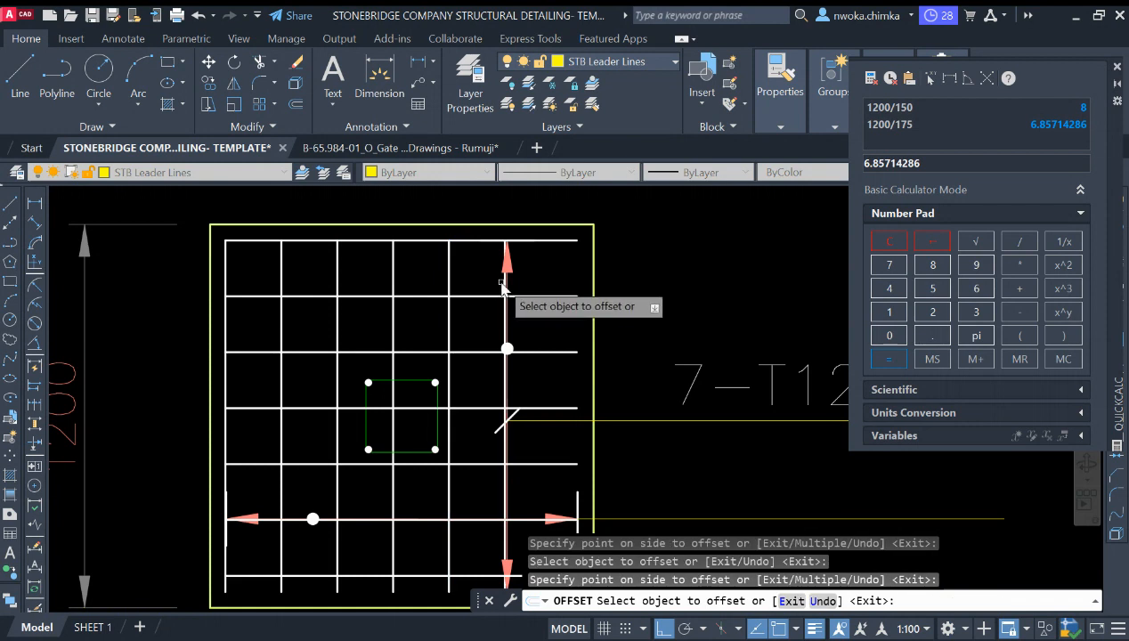
{"action": "left_click", "coordinate": [504, 282]}
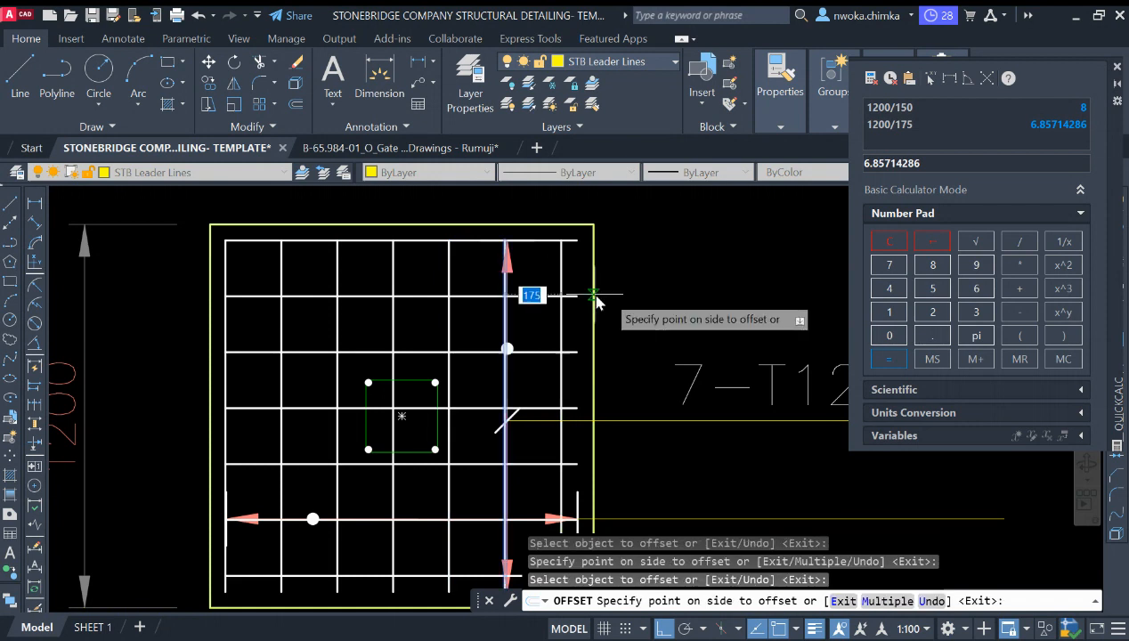
{"action": "left_click", "coordinate": [590, 292]}
{"action": "scroll", "coordinate": [587, 283], "scroll_direction": "down", "scroll_amount": 4}
{"action": "key", "text": "Escape"}
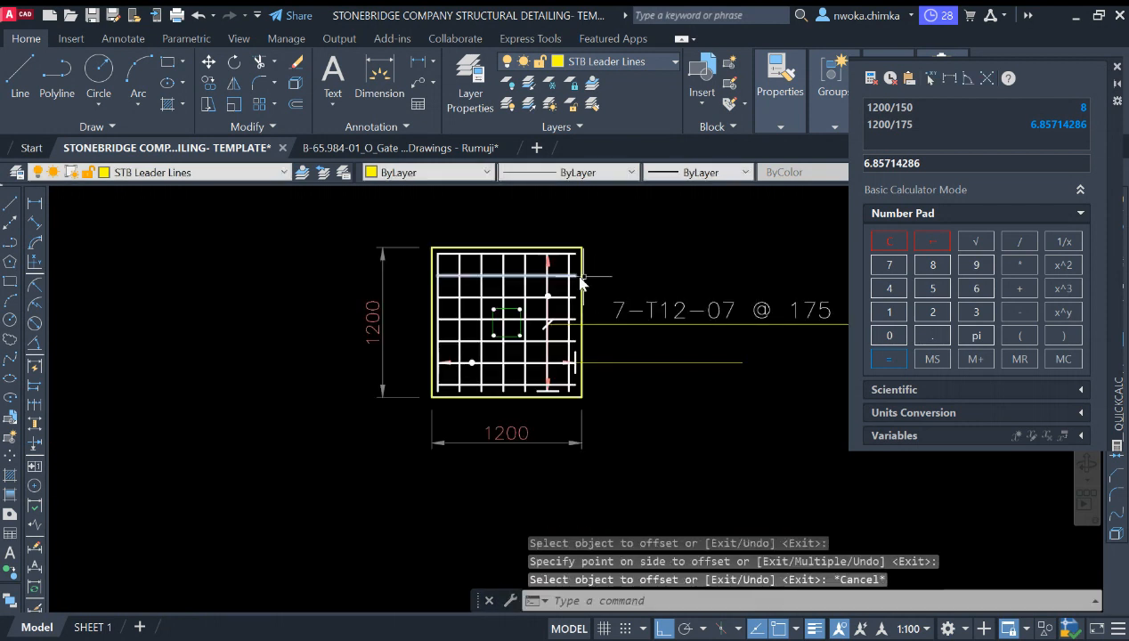
Step: Undo the recent offset, erase, move and copy operations on the footing rebars
{"action": "scroll", "coordinate": [627, 278], "scroll_direction": "up", "scroll_amount": 4}
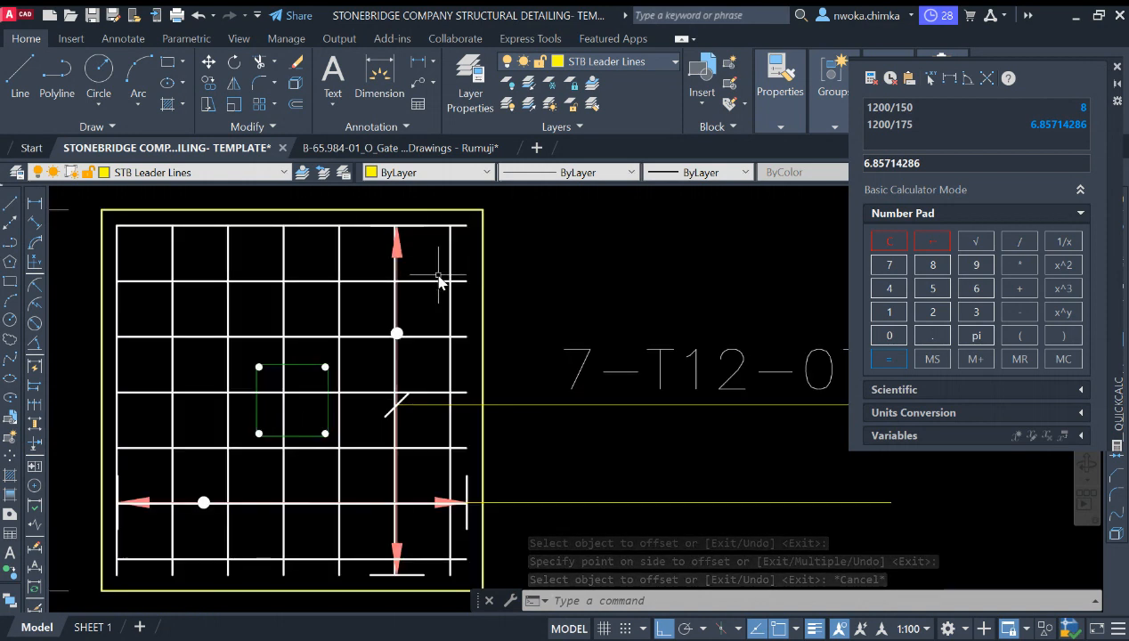
{"action": "scroll", "coordinate": [439, 281], "scroll_direction": "down", "scroll_amount": 4}
{"action": "scroll", "coordinate": [641, 338], "scroll_direction": "up", "scroll_amount": 4}
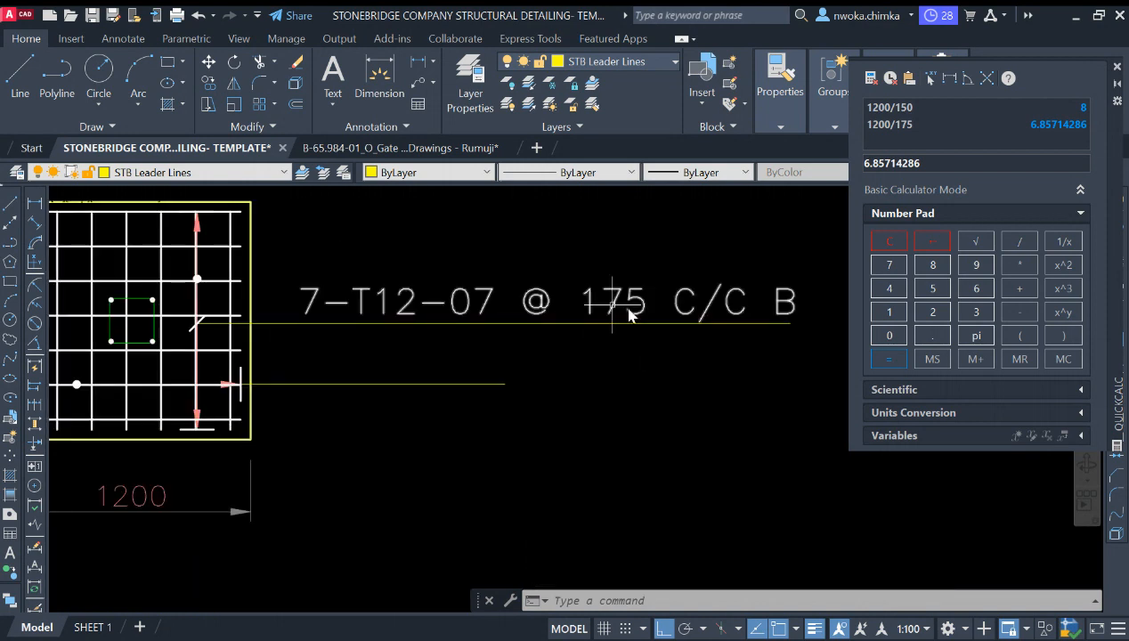
{"action": "scroll", "coordinate": [534, 302], "scroll_direction": "down", "scroll_amount": 4}
{"action": "scroll", "coordinate": [378, 260], "scroll_direction": "up", "scroll_amount": 3}
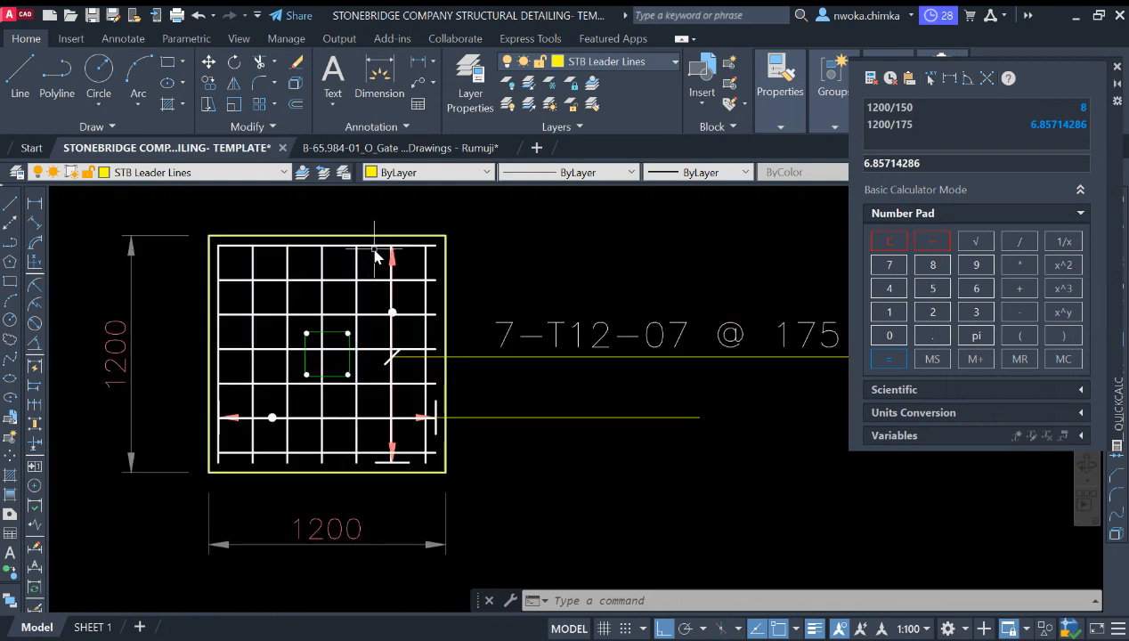
{"action": "scroll", "coordinate": [653, 322], "scroll_direction": "down", "scroll_amount": 2}
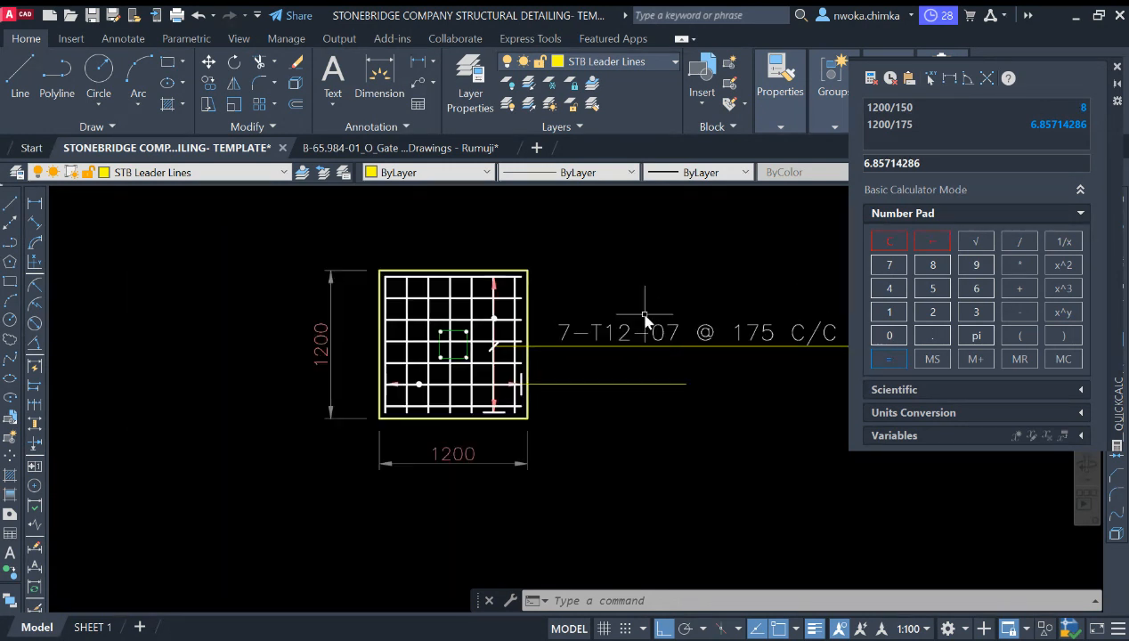
{"action": "key", "text": "ctrl+z"}
{"action": "key", "text": "ctrl+z"}
{"action": "key", "text": "ctrl+z"}
{"action": "key", "text": "ctrl+z"}
{"action": "key", "text": "ctrl+z"}
{"action": "key", "text": "ctrl+z"}
{"action": "key", "text": "ctrl+z"}
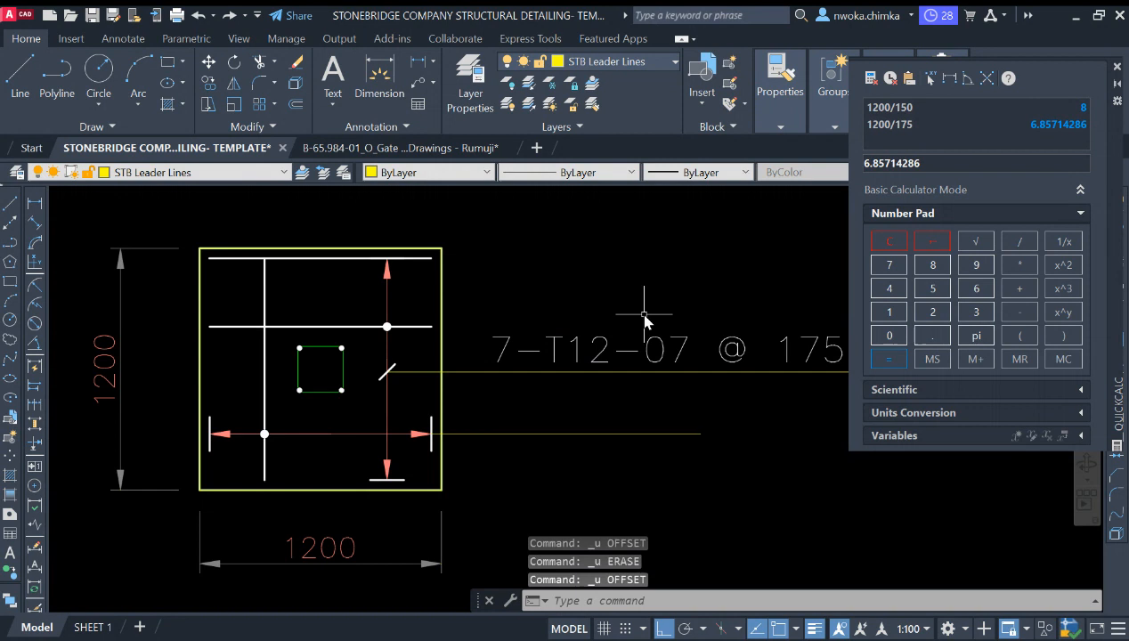
{"action": "key", "text": "ctrl+z"}
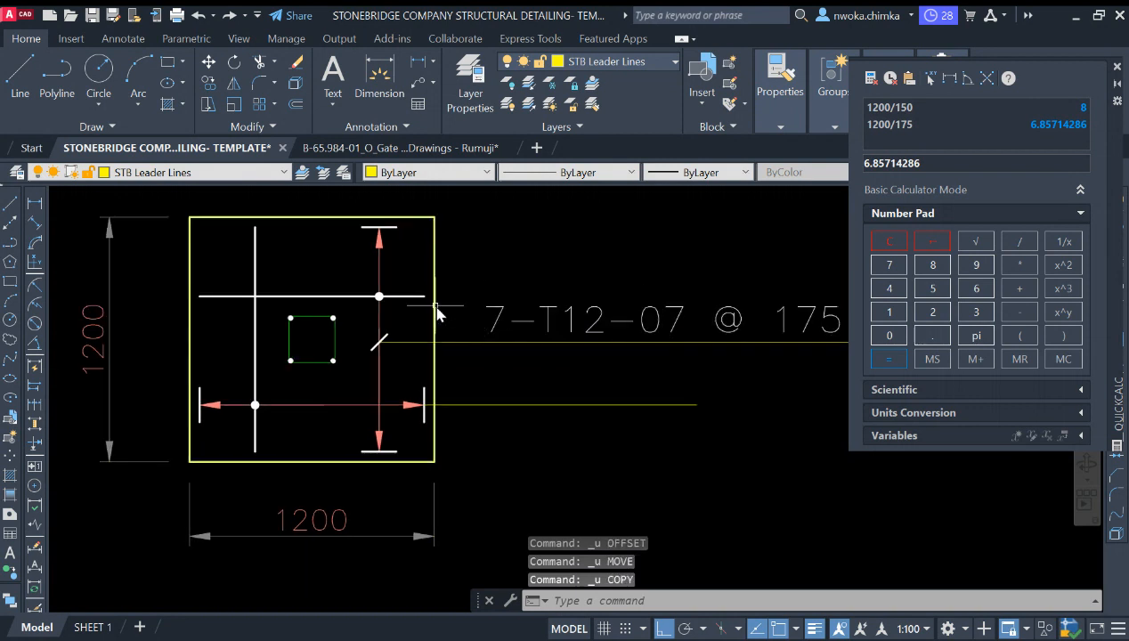
Step: Stretch the lower leader line's end out to align with the end of the bar-mark label
{"action": "scroll", "coordinate": [436, 310], "scroll_direction": "down", "scroll_amount": 2}
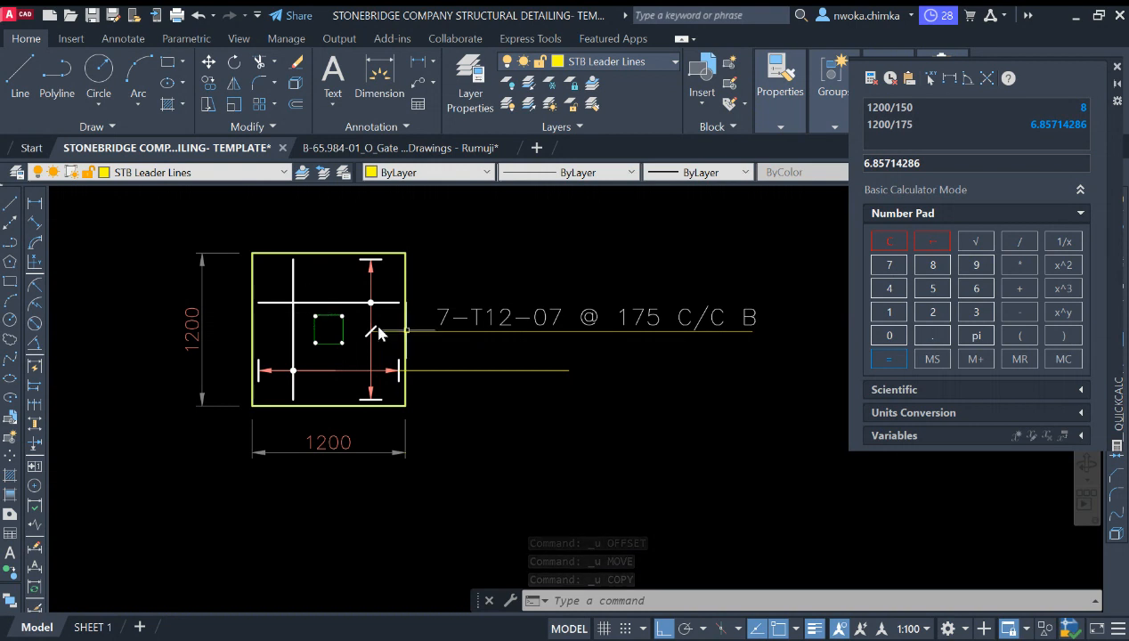
{"action": "left_click", "coordinate": [607, 368]}
{"action": "left_click", "coordinate": [583, 364]}
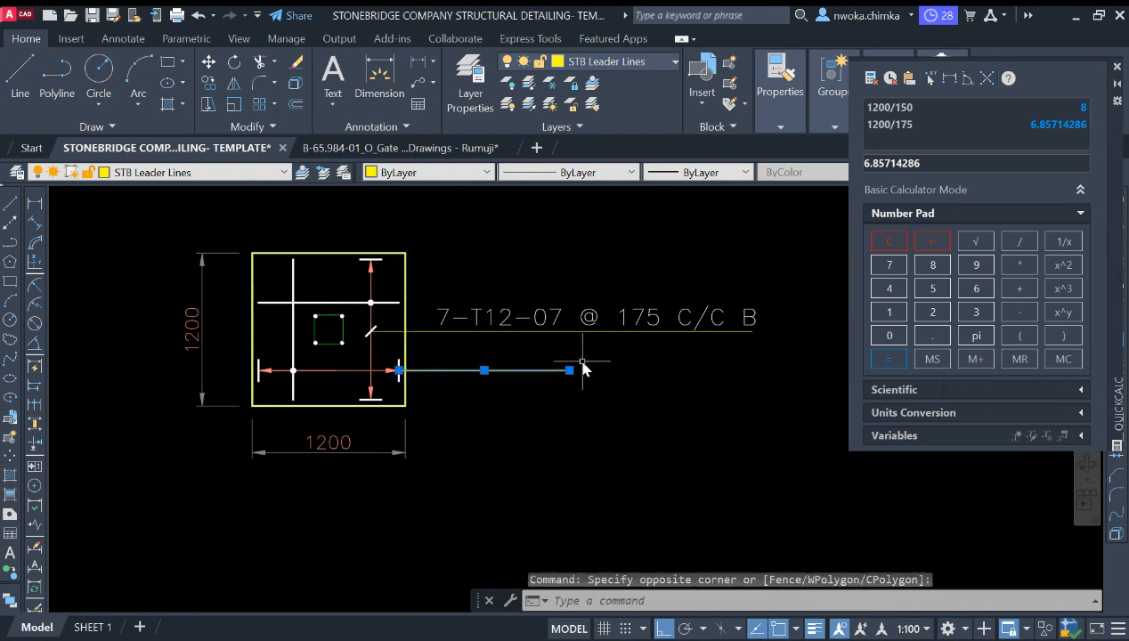
{"action": "left_click", "coordinate": [570, 370]}
{"action": "key", "text": "Escape"}
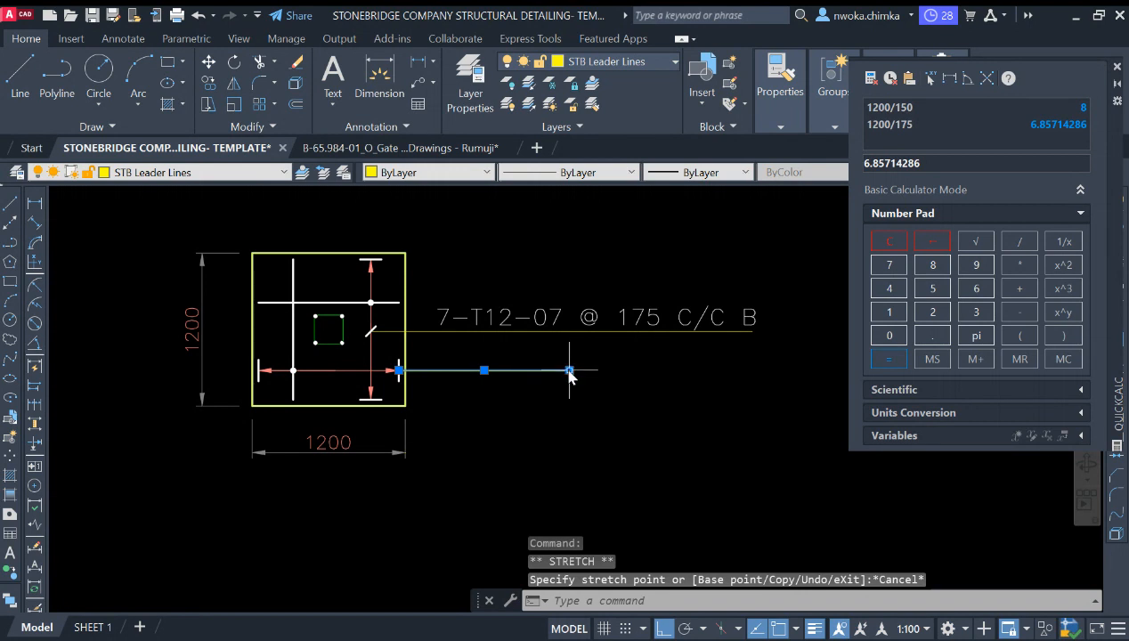
{"action": "left_click", "coordinate": [570, 371]}
{"action": "left_click", "coordinate": [754, 392]}
{"action": "key", "text": "Escape"}
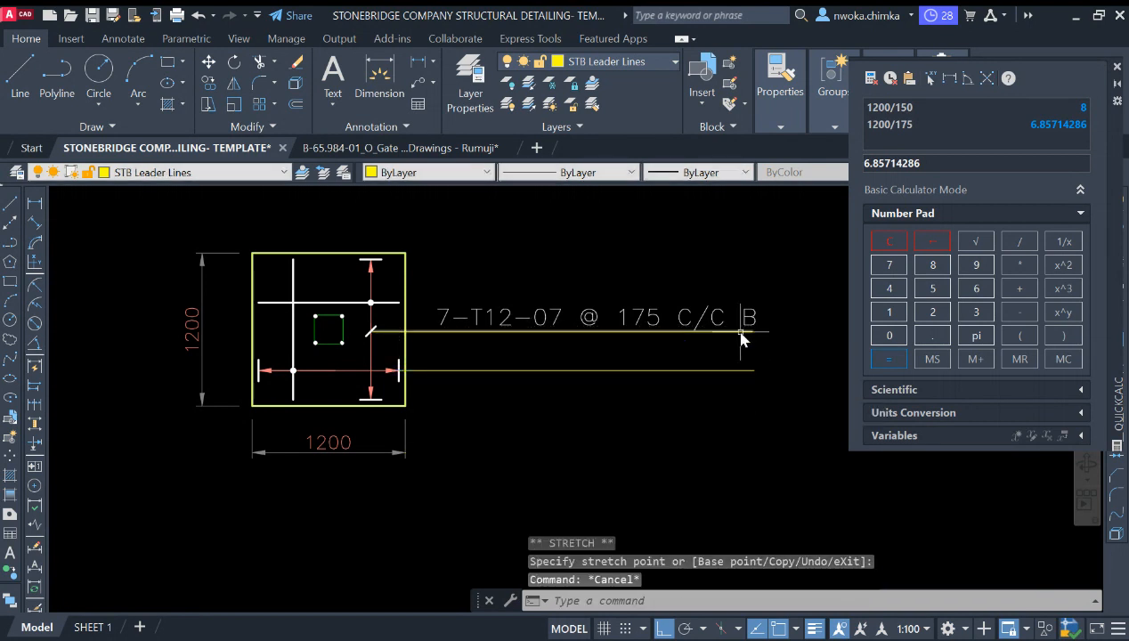
Step: Copy the 7-T12-07 @ 175 C/C B bar-mark label down onto the lower leader line
{"action": "left_click", "coordinate": [751, 319]}
{"action": "type", "text": "co"}
{"action": "key", "text": "Return"}
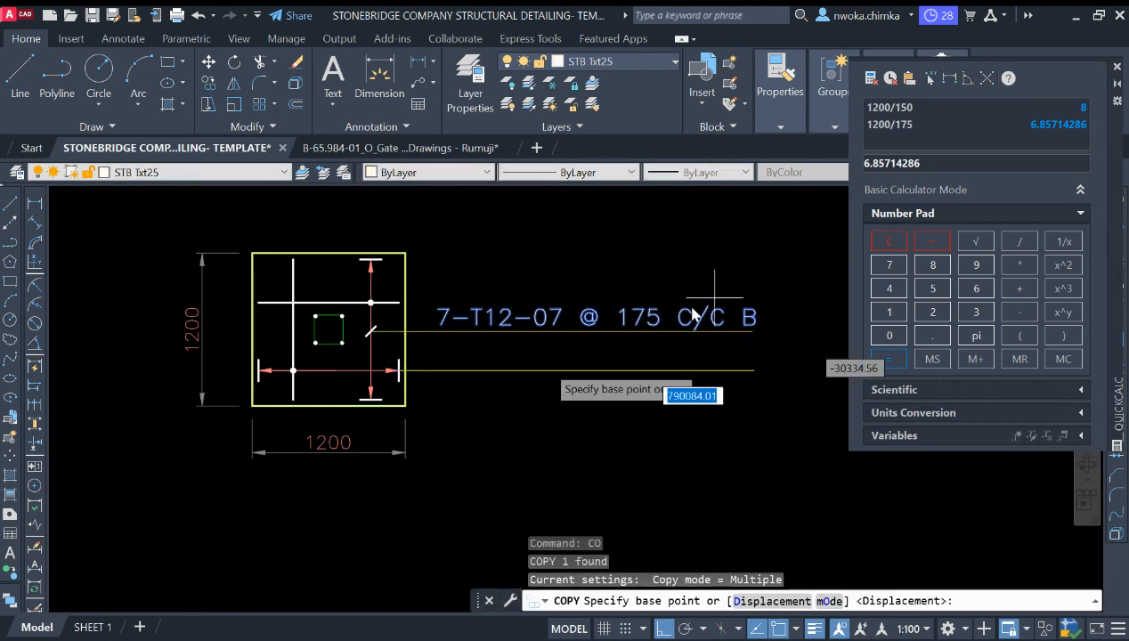
{"action": "left_click", "coordinate": [752, 332]}
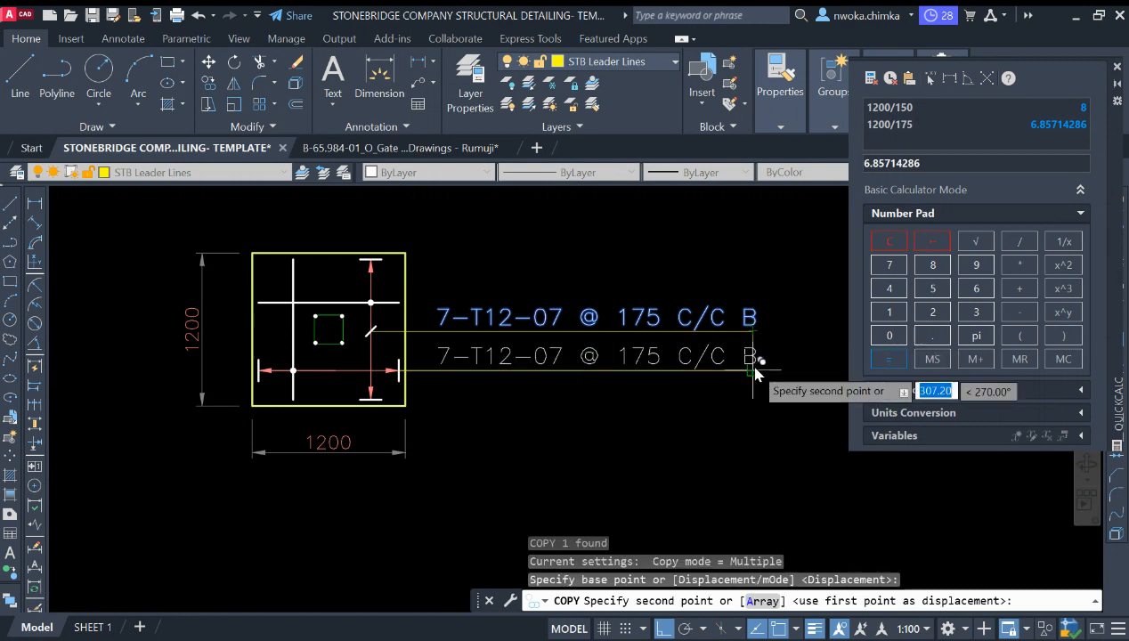
{"action": "left_click", "coordinate": [746, 362]}
{"action": "key", "text": "Escape"}
{"action": "scroll", "coordinate": [310, 301], "scroll_direction": "up", "scroll_amount": 2}
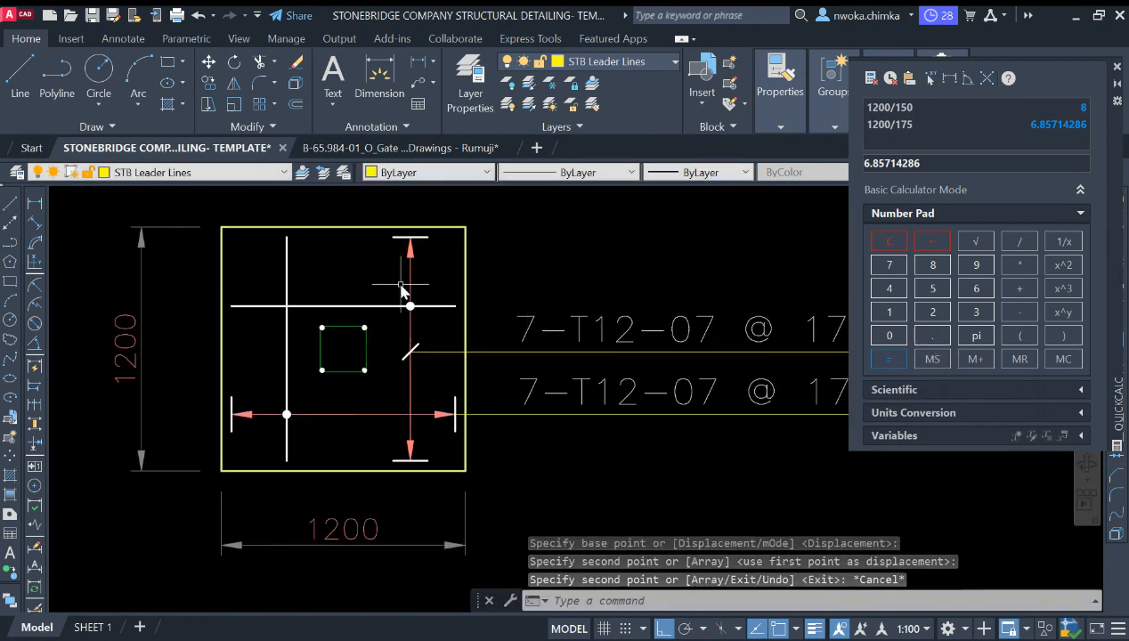
{"action": "scroll", "coordinate": [468, 307], "scroll_direction": "down", "scroll_amount": 2}
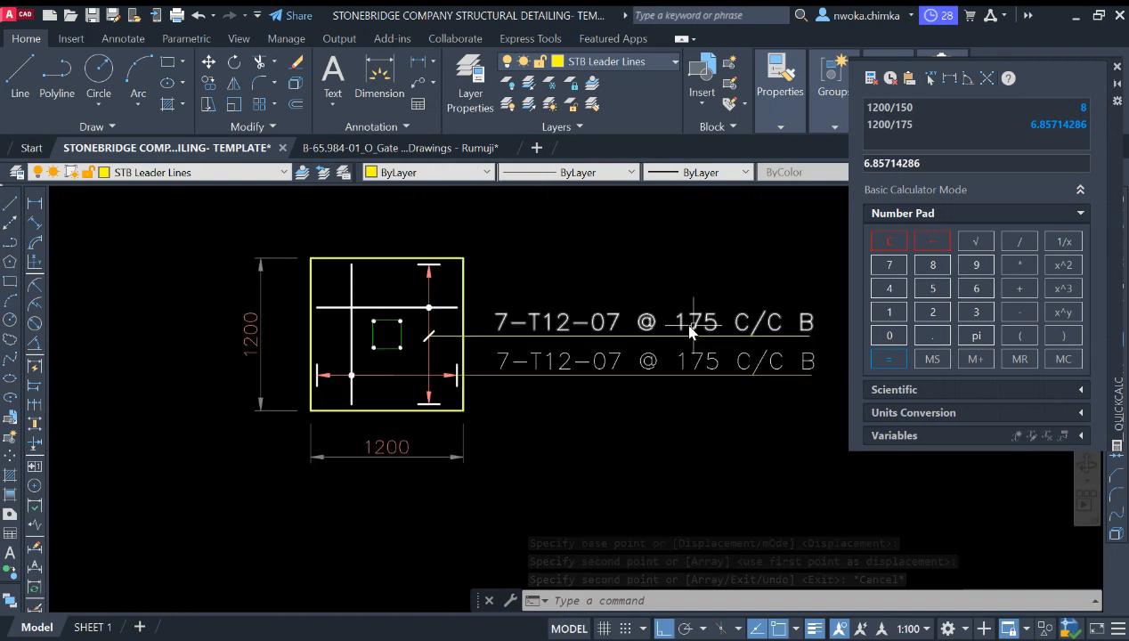
{"action": "scroll", "coordinate": [624, 343], "scroll_direction": "up", "scroll_amount": 2}
{"action": "scroll", "coordinate": [499, 356], "scroll_direction": "down", "scroll_amount": 4}
{"action": "scroll", "coordinate": [401, 337], "scroll_direction": "up", "scroll_amount": 2}
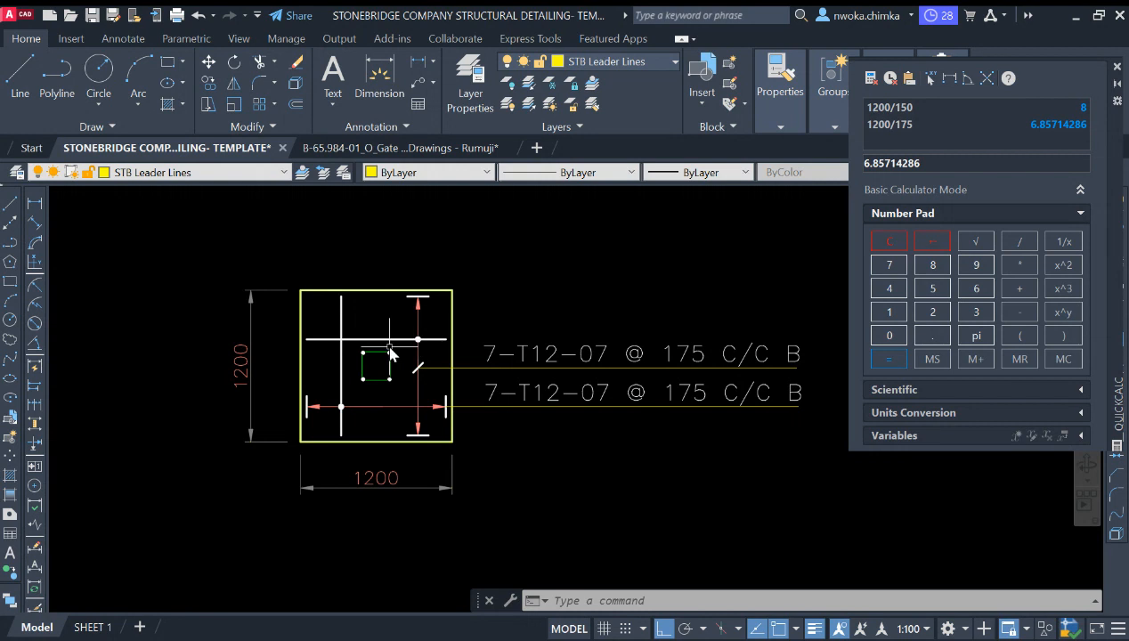
{"action": "scroll", "coordinate": [355, 367], "scroll_direction": "down", "scroll_amount": 6}
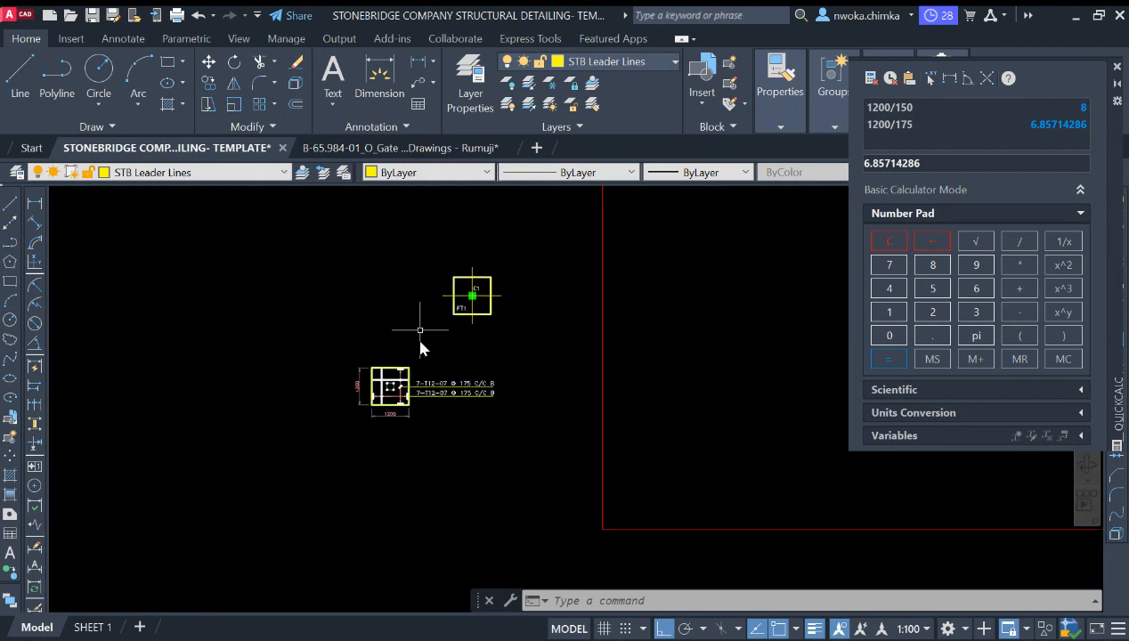
{"action": "left_click", "coordinate": [427, 265]}
{"action": "left_click", "coordinate": [549, 327]}
{"action": "type", "text": "e"}
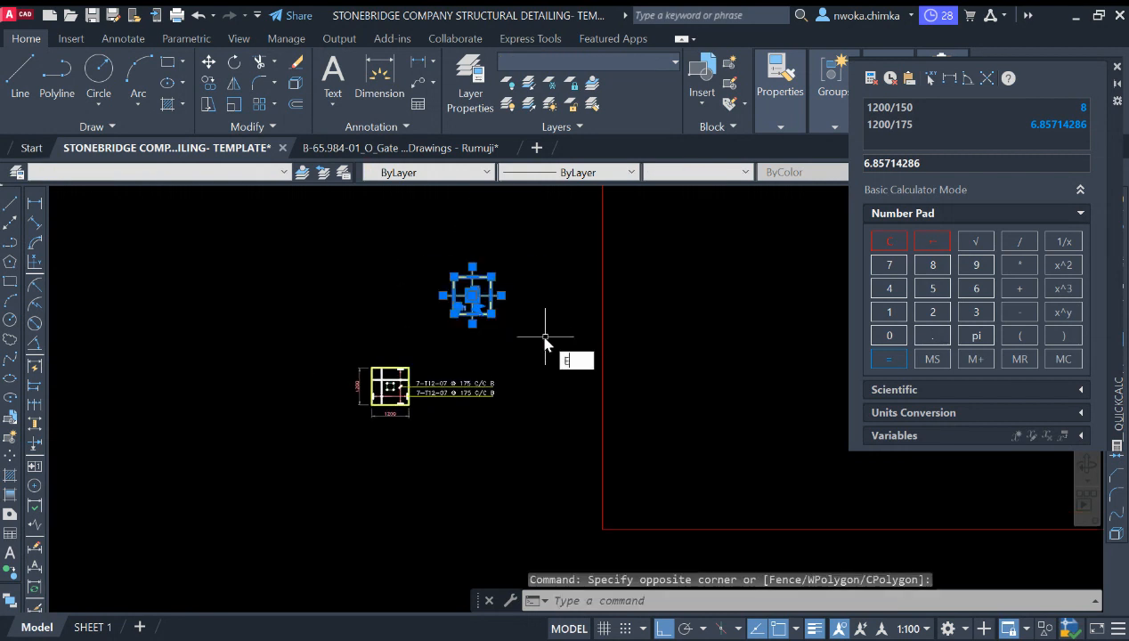
{"action": "key", "text": "Return"}
{"action": "scroll", "coordinate": [384, 356], "scroll_direction": "up", "scroll_amount": 2}
{"action": "scroll", "coordinate": [422, 339], "scroll_direction": "down", "scroll_amount": 5}
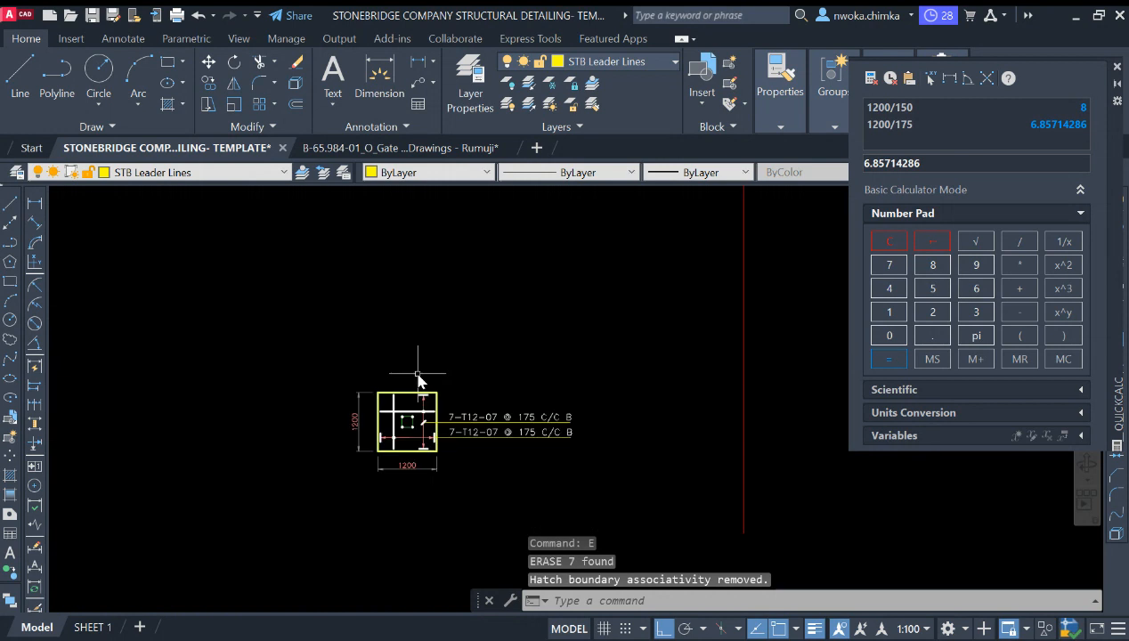
{"action": "key", "text": "ctrl+z"}
{"action": "key", "text": "ctrl+z"}
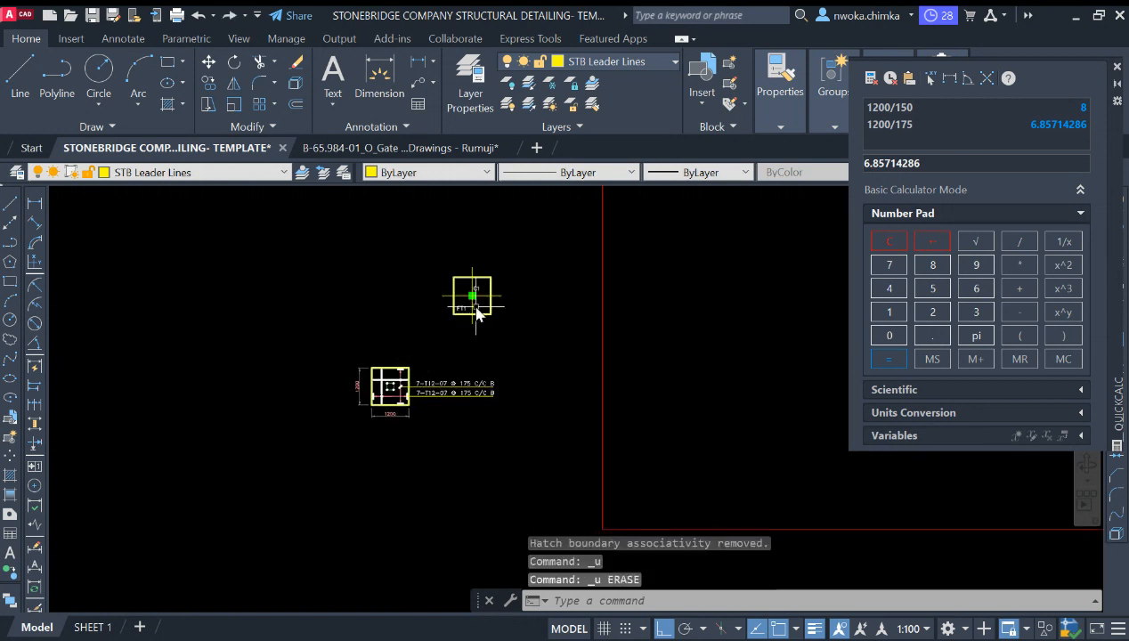
Step: Copy the C1 column and FT1 footing outline onto the new footing detail's top-left corner
{"action": "scroll", "coordinate": [476, 306], "scroll_direction": "up", "scroll_amount": 6}
{"action": "left_click", "coordinate": [495, 263]}
{"action": "left_click", "coordinate": [485, 311]}
{"action": "left_click", "coordinate": [447, 313]}
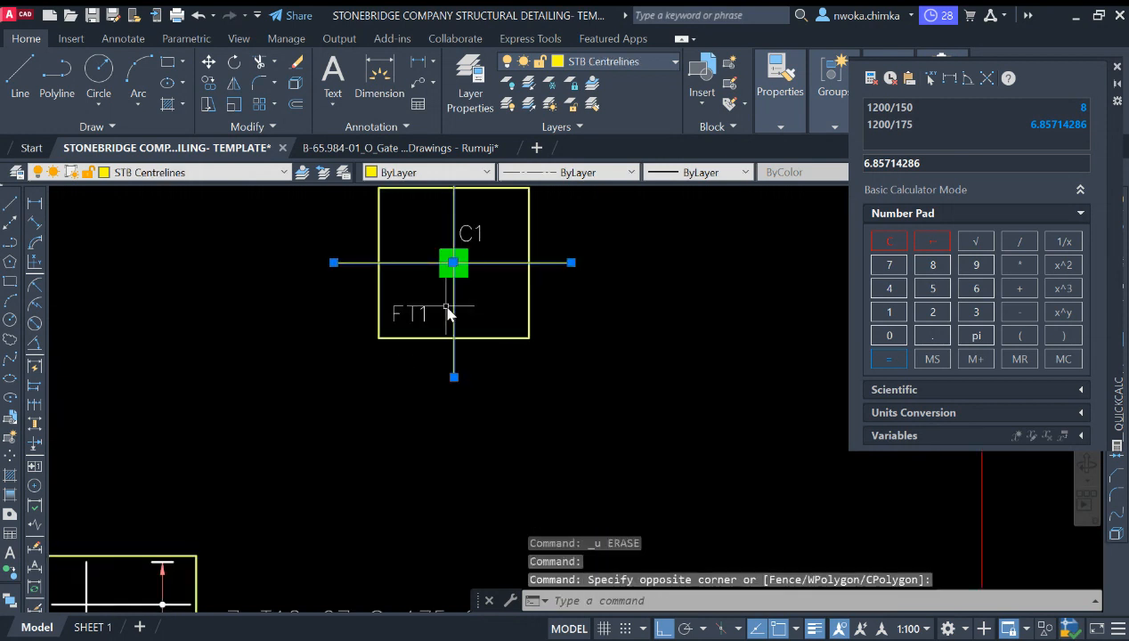
{"action": "type", "text": "co"}
{"action": "key", "text": "Return"}
{"action": "scroll", "coordinate": [517, 225], "scroll_direction": "down", "scroll_amount": 2}
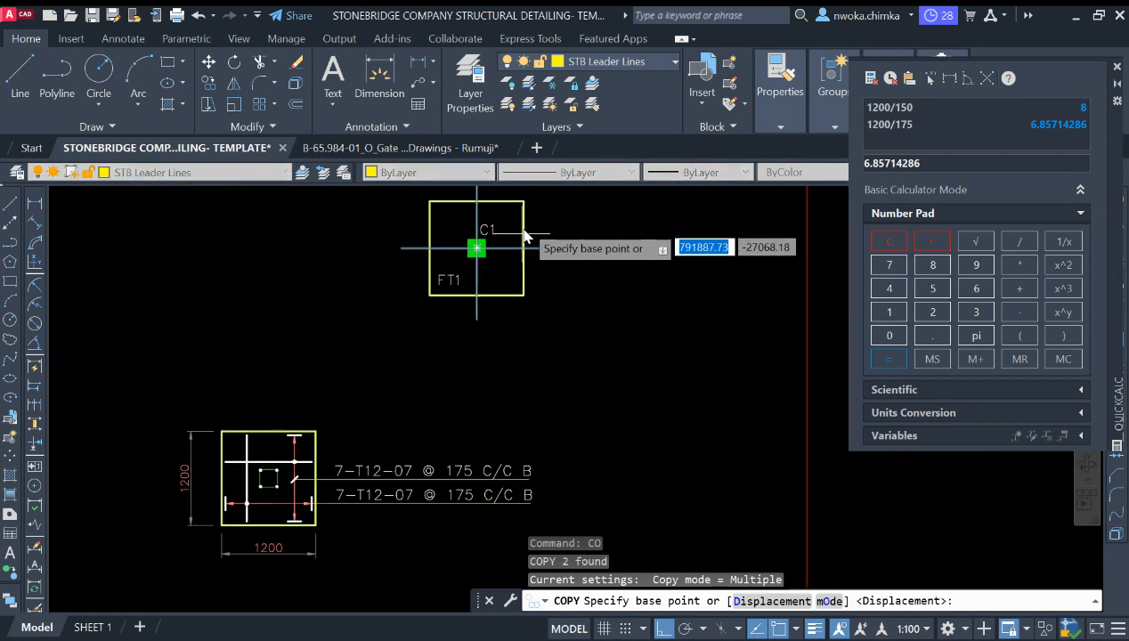
{"action": "left_click", "coordinate": [525, 202]}
{"action": "scroll", "coordinate": [363, 435], "scroll_direction": "up", "scroll_amount": 2}
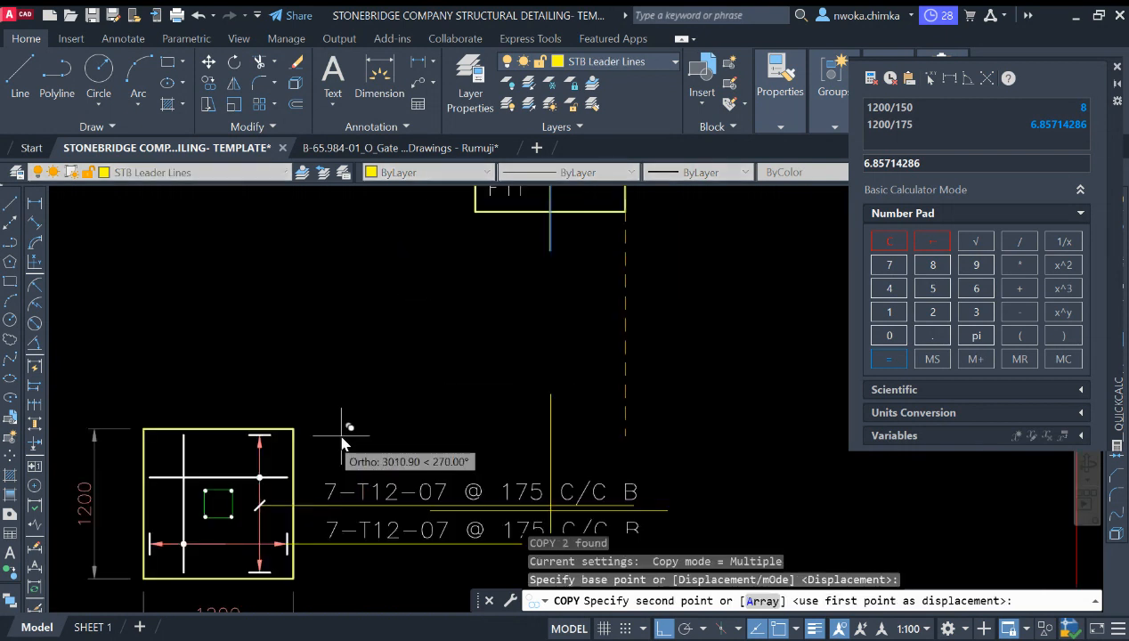
{"action": "left_click", "coordinate": [294, 430]}
{"action": "scroll", "coordinate": [395, 349], "scroll_direction": "down", "scroll_amount": 2}
{"action": "key", "text": "Escape"}
Step: Erase the original C1 column and FT1 footing outline
{"action": "scroll", "coordinate": [395, 349], "scroll_direction": "down", "scroll_amount": 4}
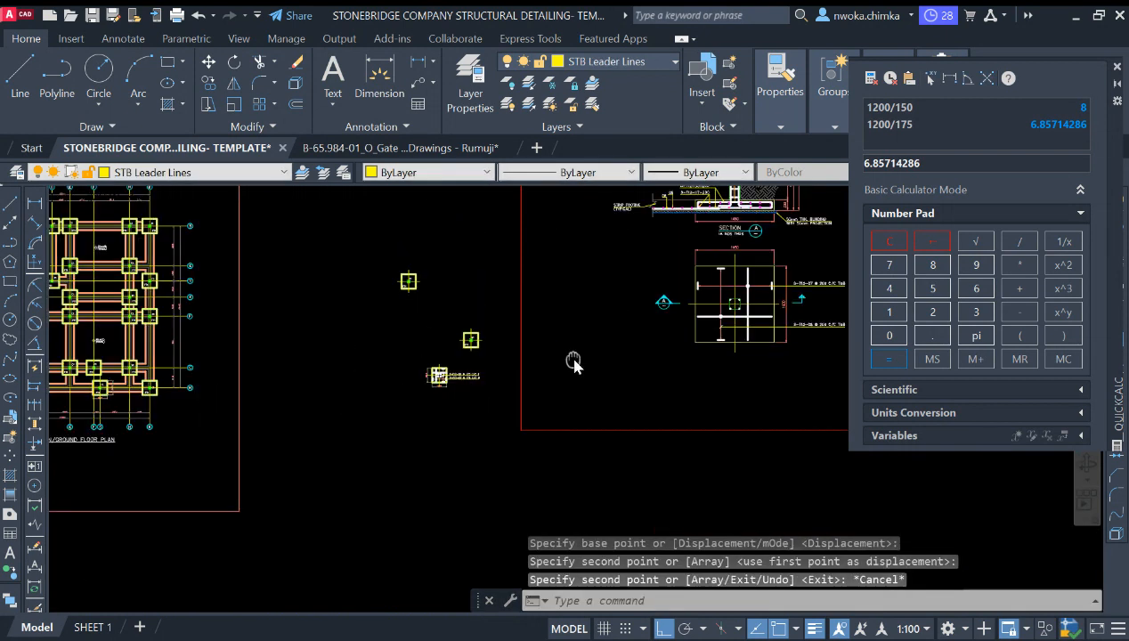
{"action": "scroll", "coordinate": [575, 361], "scroll_direction": "up", "scroll_amount": 5}
{"action": "scroll", "coordinate": [690, 306], "scroll_direction": "down", "scroll_amount": 6}
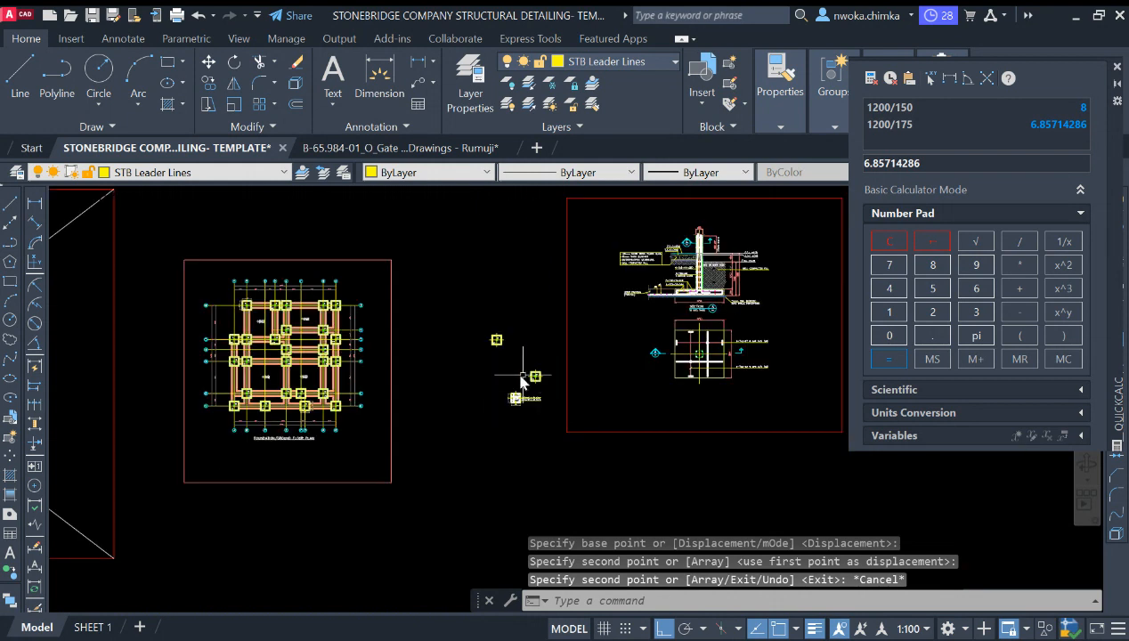
{"action": "scroll", "coordinate": [526, 379], "scroll_direction": "up", "scroll_amount": 8}
{"action": "left_click", "coordinate": [636, 265]}
{"action": "left_click", "coordinate": [520, 360]}
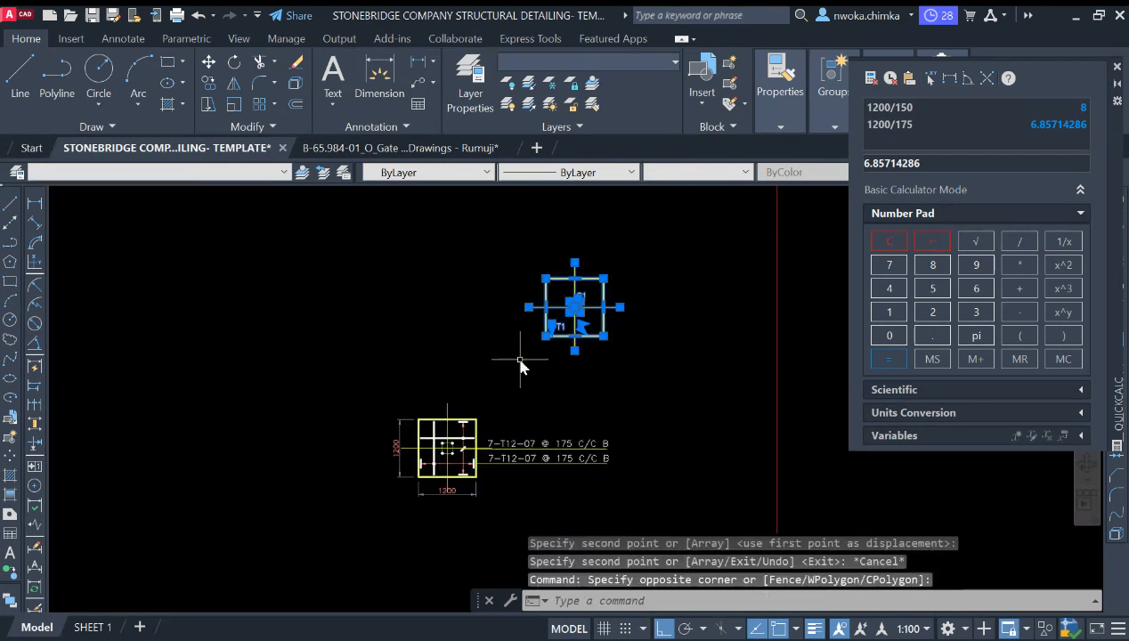
{"action": "type", "text": "e"}
{"action": "key", "text": "Return"}
Step: Examine the existing footing section and plan details on the drawing sheet
{"action": "scroll", "coordinate": [520, 365], "scroll_direction": "down", "scroll_amount": 5}
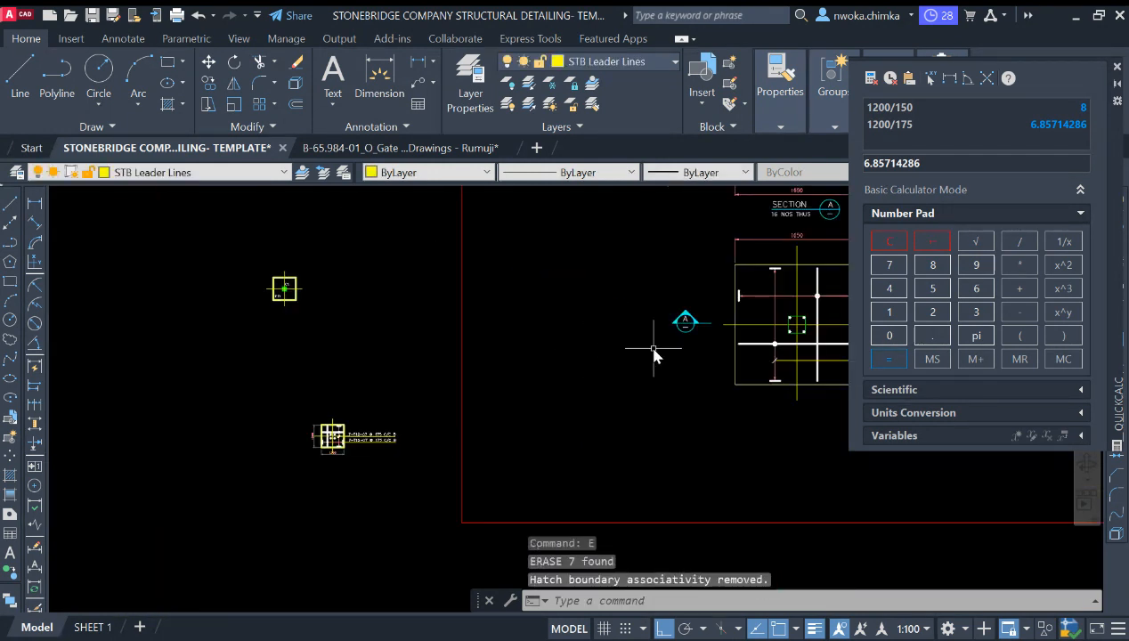
{"action": "middle_click_drag", "start_coordinate": [748, 374], "coordinate": [530, 346]}
{"action": "scroll", "coordinate": [686, 358], "scroll_direction": "down", "scroll_amount": 6}
{"action": "scroll", "coordinate": [650, 306], "scroll_direction": "up", "scroll_amount": 4}
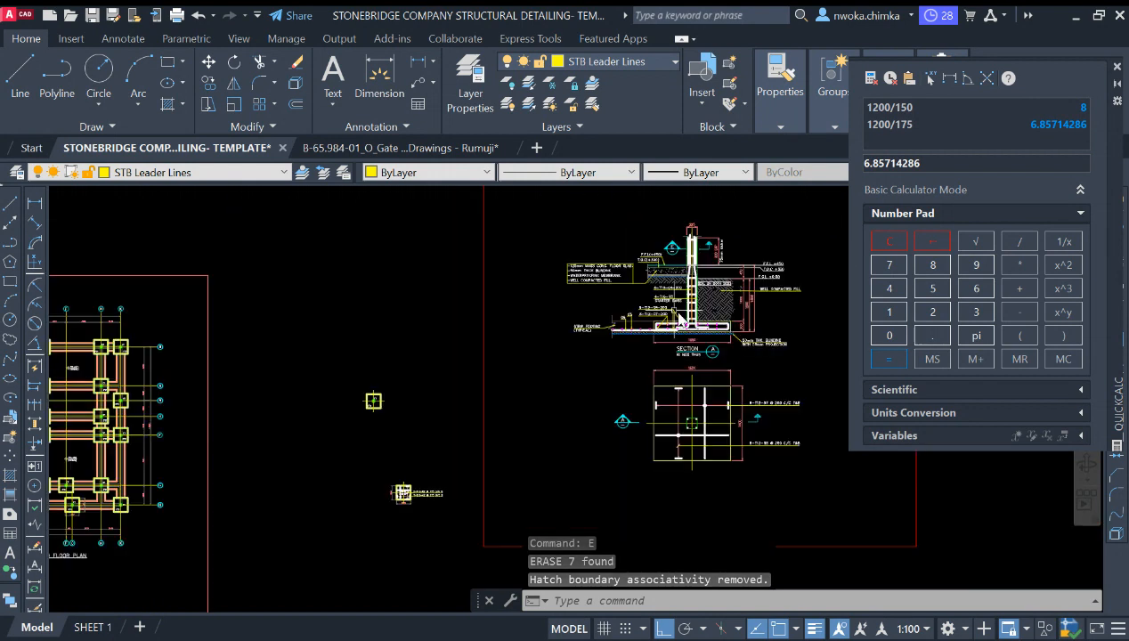
{"action": "scroll", "coordinate": [718, 349], "scroll_direction": "down", "scroll_amount": 2}
{"action": "scroll", "coordinate": [717, 351], "scroll_direction": "up", "scroll_amount": 3}
{"action": "left_click", "coordinate": [692, 366]}
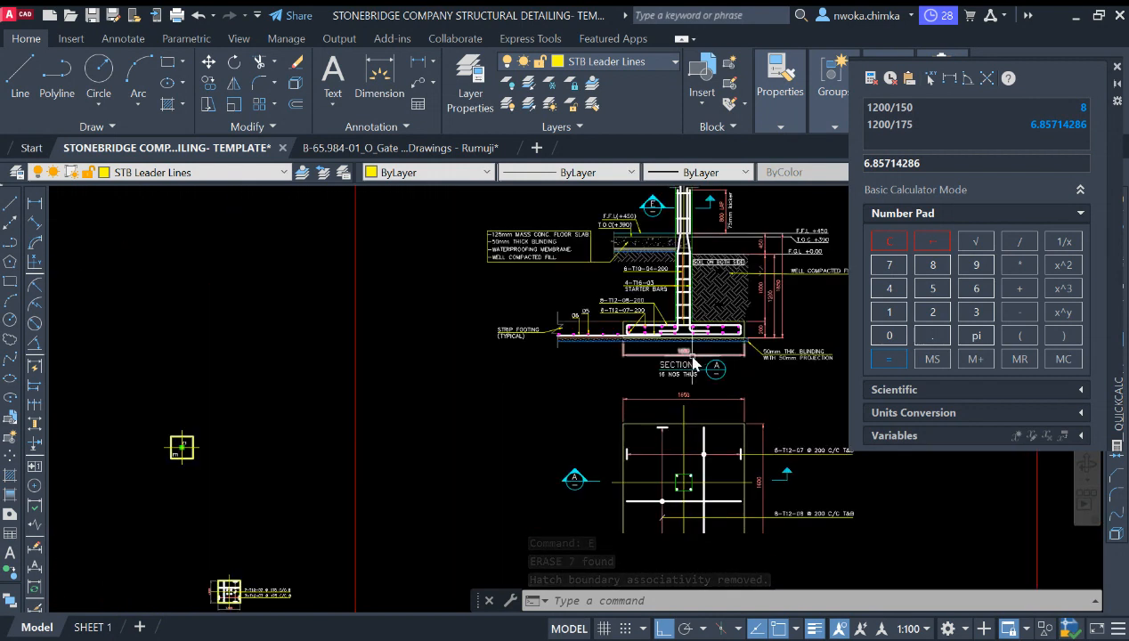
Step: Copy the SECTION title text to just below the new footing detail
{"action": "type", "text": "co"}
{"action": "key", "text": "Return"}
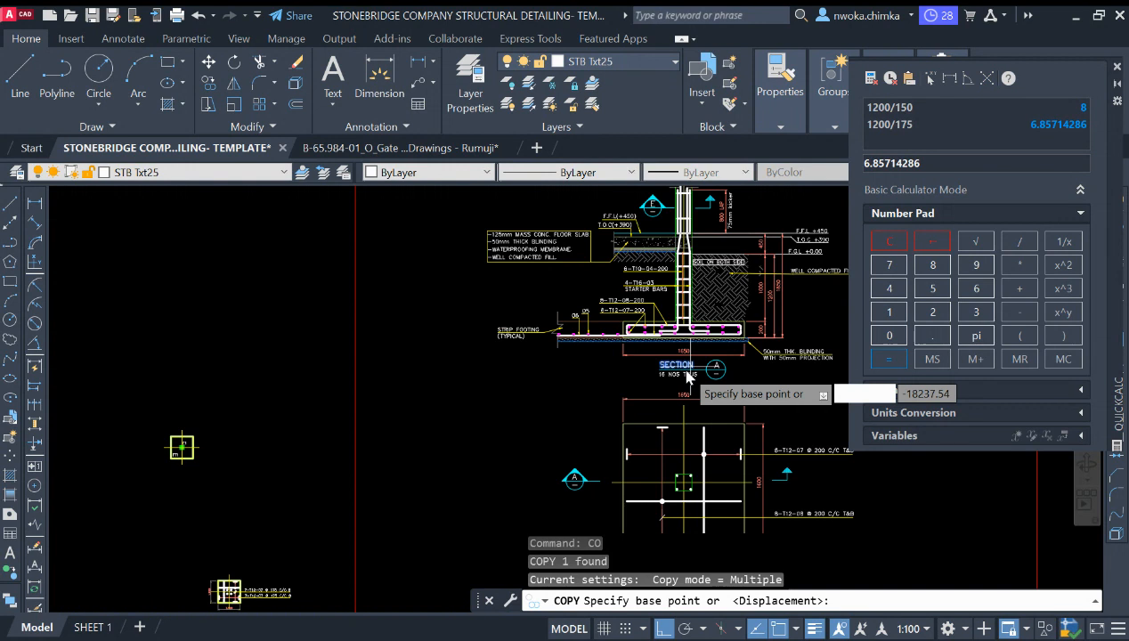
{"action": "left_click", "coordinate": [694, 370]}
{"action": "scroll", "coordinate": [570, 383], "scroll_direction": "down", "scroll_amount": 5}
{"action": "key", "text": "F8"}
{"action": "scroll", "coordinate": [506, 387], "scroll_direction": "down", "scroll_amount": 2}
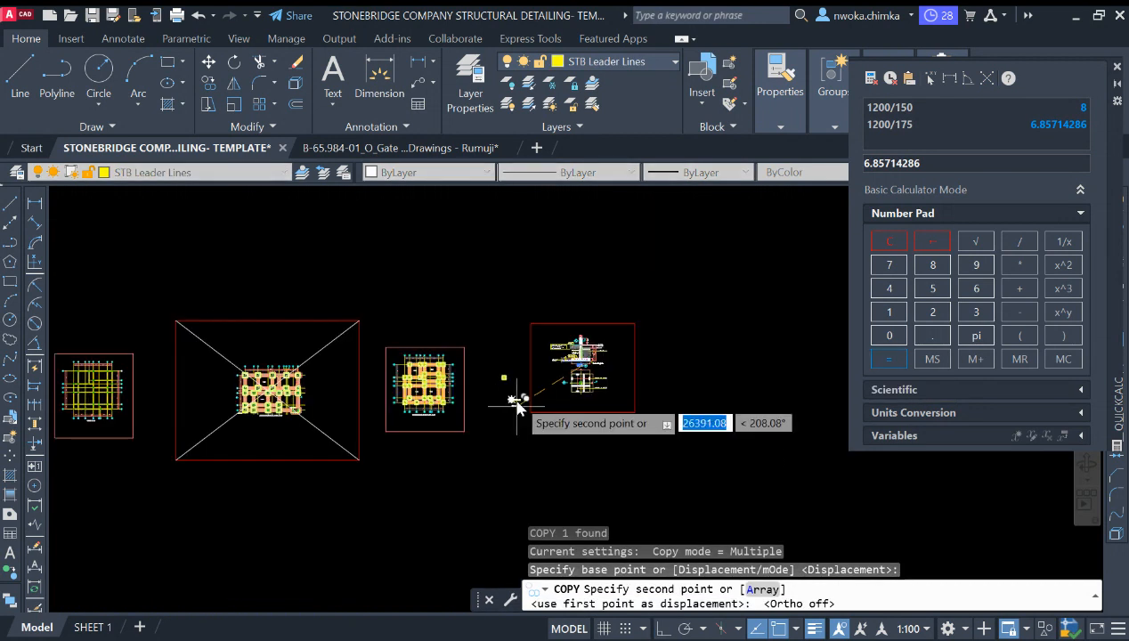
{"action": "scroll", "coordinate": [472, 379], "scroll_direction": "up", "scroll_amount": 6}
{"action": "scroll", "coordinate": [477, 390], "scroll_direction": "up", "scroll_amount": 2}
{"action": "key", "text": "Escape"}
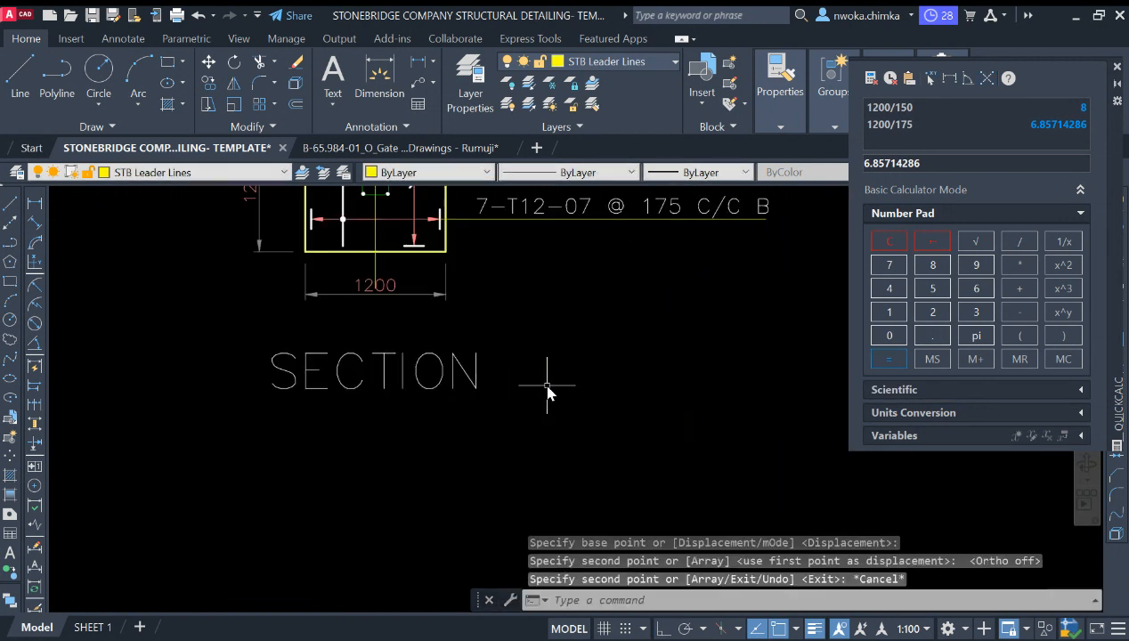
Step: Match the copied title text's properties to the 7-T12-07 @ 175 C/C B bar-mark label
{"action": "scroll", "coordinate": [536, 403], "scroll_direction": "down", "scroll_amount": 4}
{"action": "key", "text": "Return"}
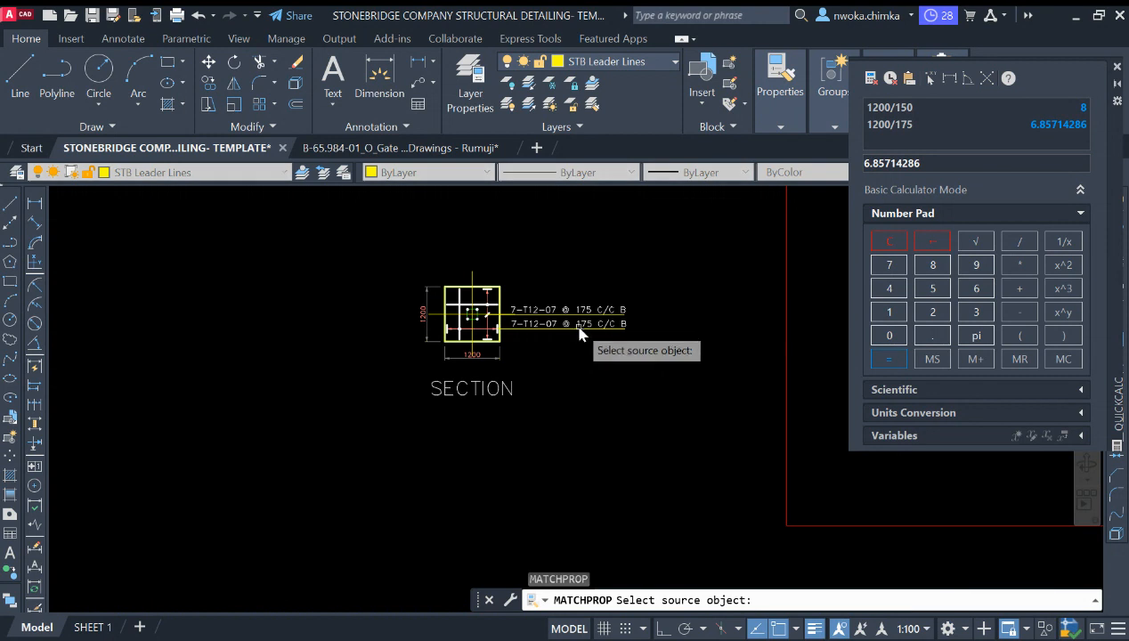
{"action": "left_click", "coordinate": [579, 326]}
{"action": "left_click", "coordinate": [509, 385]}
{"action": "key", "text": "Escape"}
Step: Edit the copied title to read FOOTING TYPE 1 on a single underlined line
{"action": "left_click", "coordinate": [438, 392]}
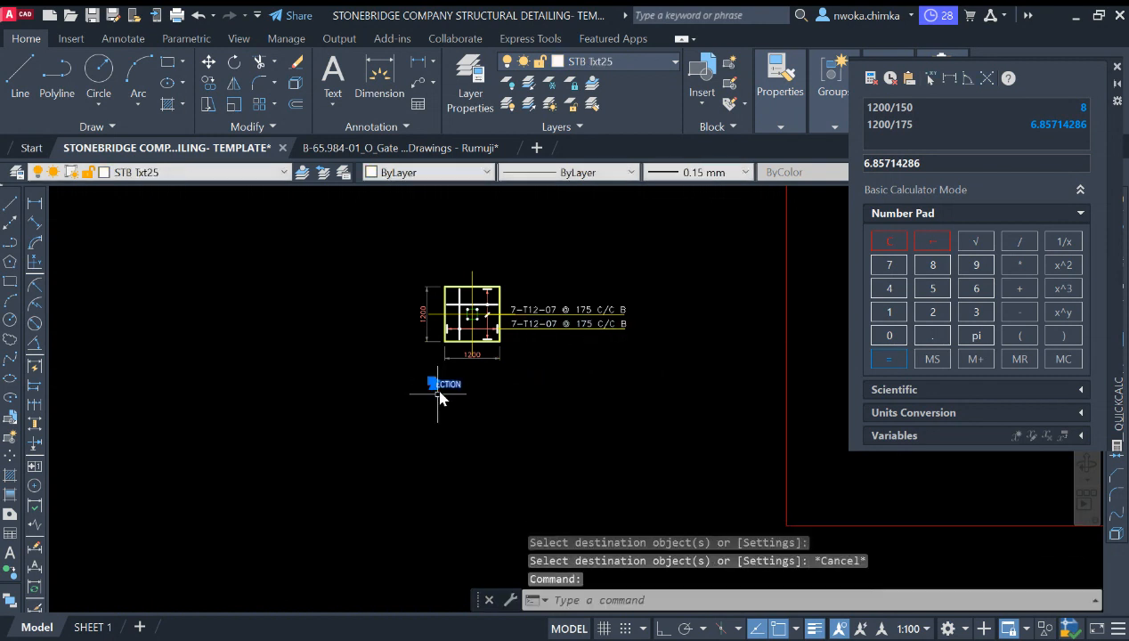
{"action": "scroll", "coordinate": [439, 398], "scroll_direction": "down", "scroll_amount": 3}
{"action": "scroll", "coordinate": [678, 256], "scroll_direction": "down", "scroll_amount": 2}
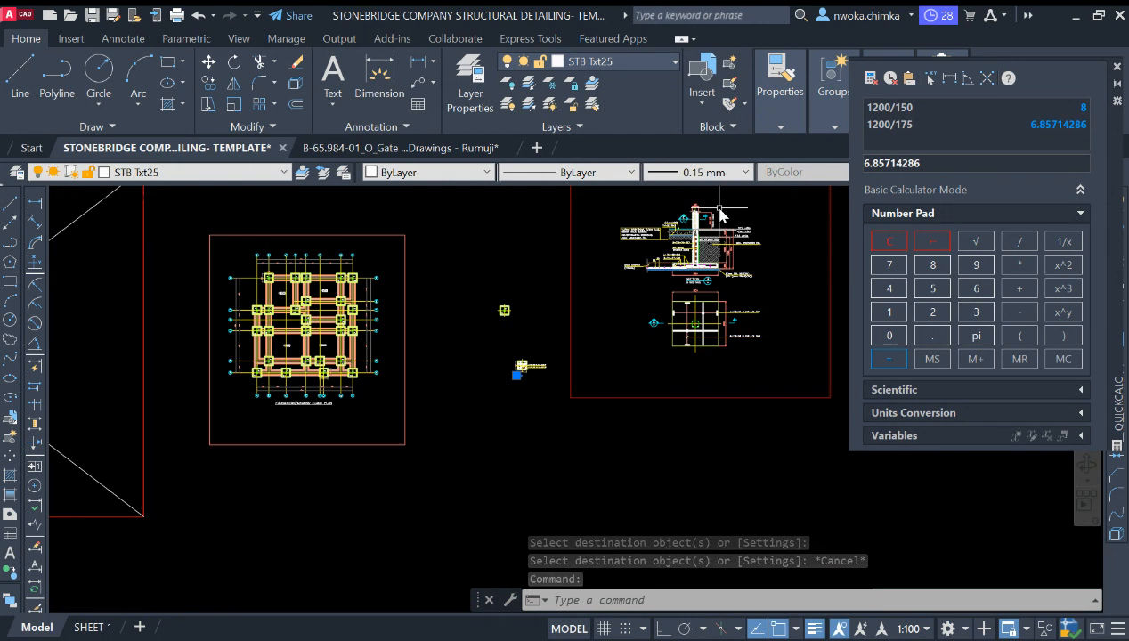
{"action": "scroll", "coordinate": [516, 369], "scroll_direction": "up", "scroll_amount": 5}
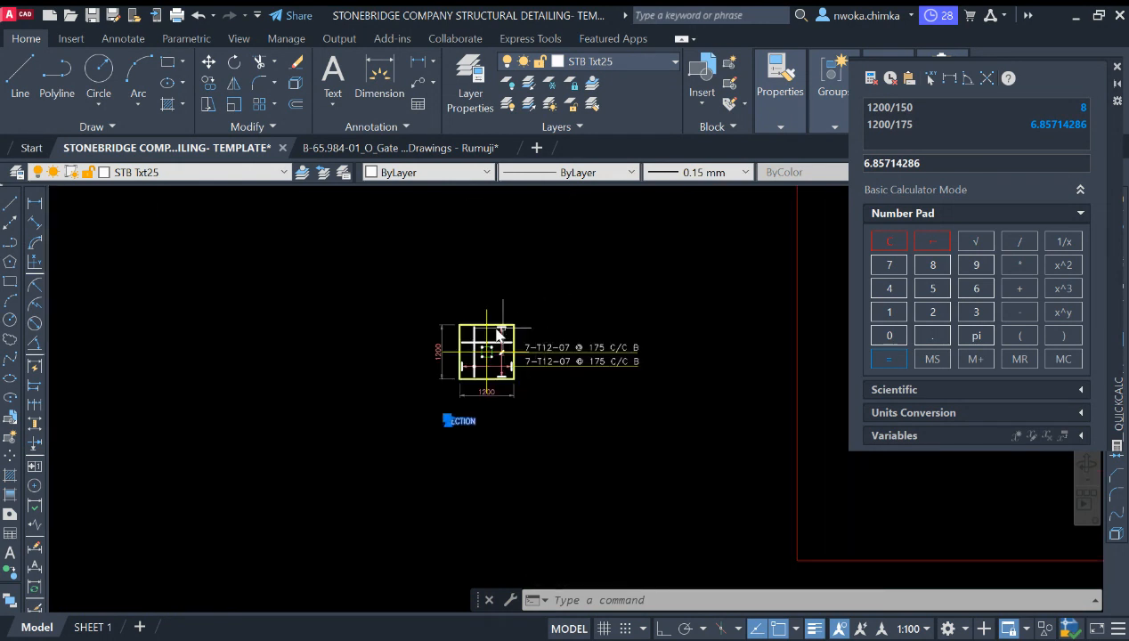
{"action": "scroll", "coordinate": [499, 333], "scroll_direction": "down", "scroll_amount": 4}
{"action": "scroll", "coordinate": [634, 230], "scroll_direction": "up", "scroll_amount": 2}
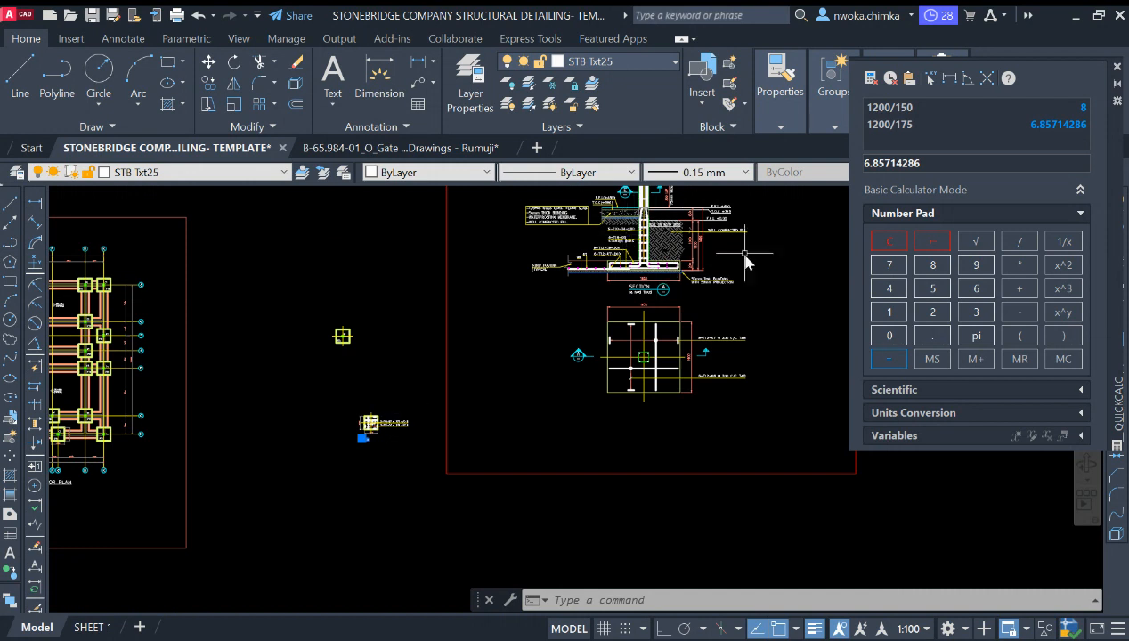
{"action": "scroll", "coordinate": [677, 276], "scroll_direction": "up", "scroll_amount": 4}
{"action": "scroll", "coordinate": [655, 306], "scroll_direction": "down", "scroll_amount": 3}
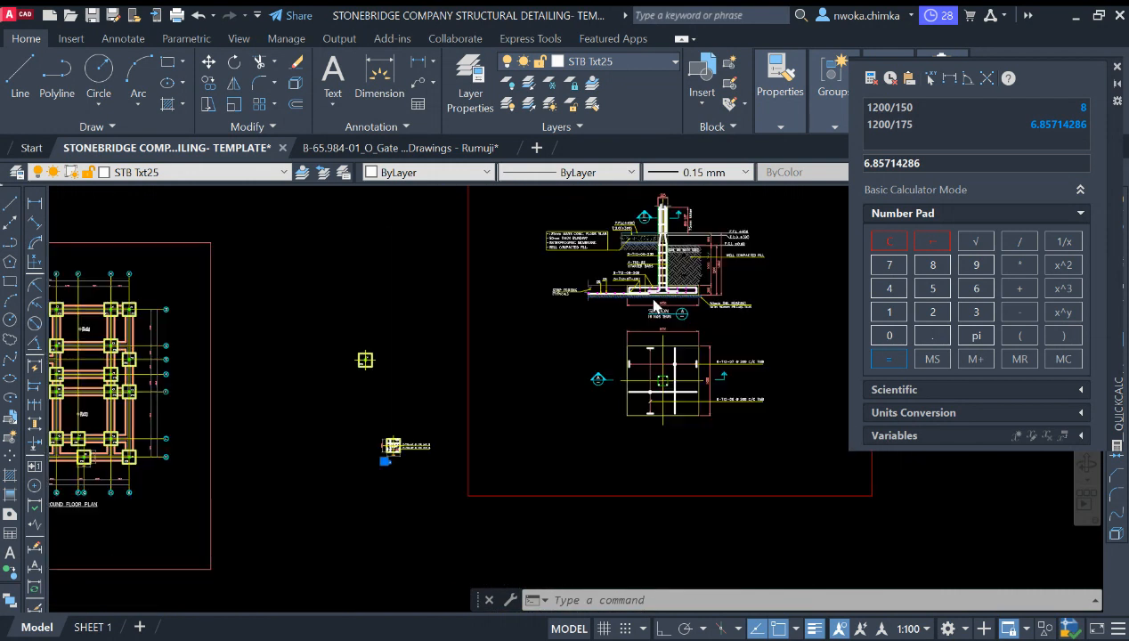
{"action": "scroll", "coordinate": [481, 390], "scroll_direction": "up", "scroll_amount": 6}
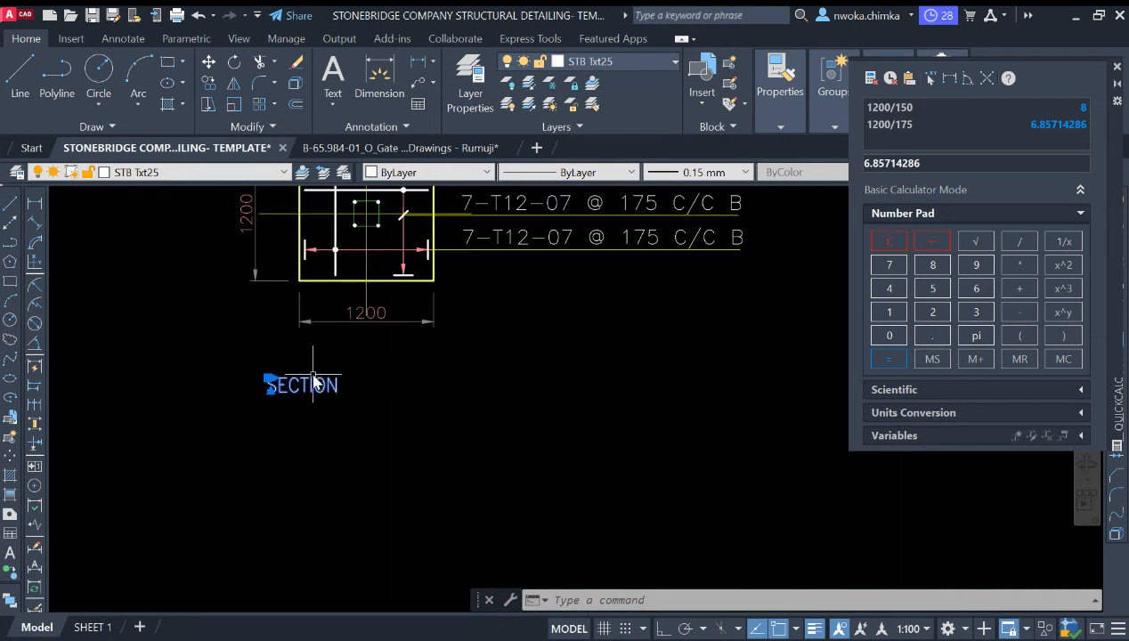
{"action": "double_click", "coordinate": [300, 389]}
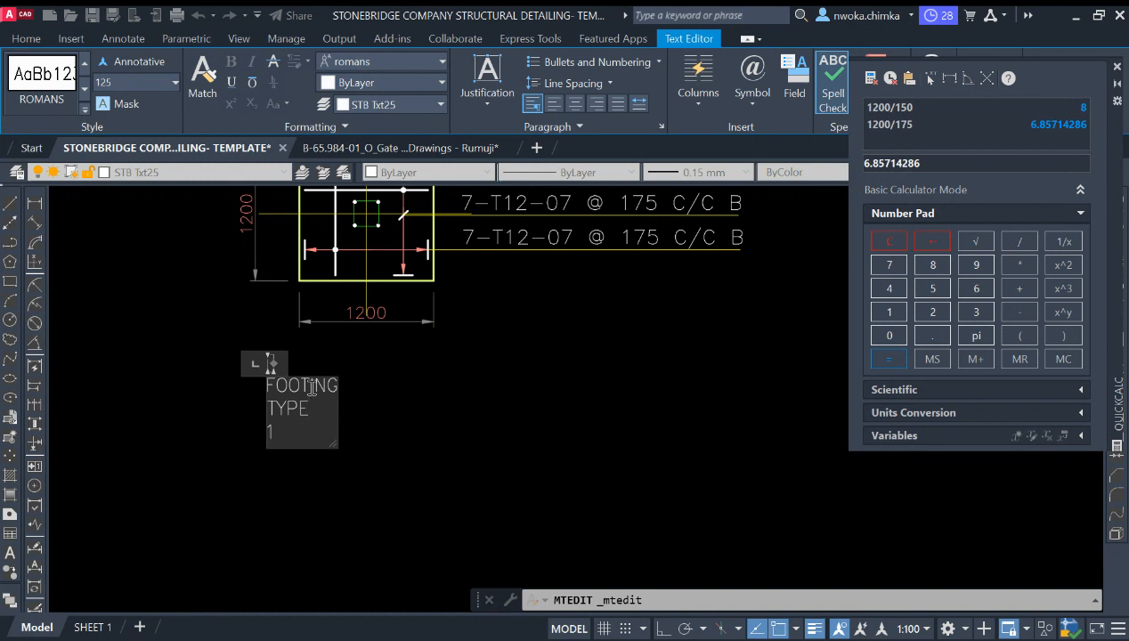
{"action": "left_click_drag", "start_coordinate": [276, 363], "coordinate": [514, 378]}
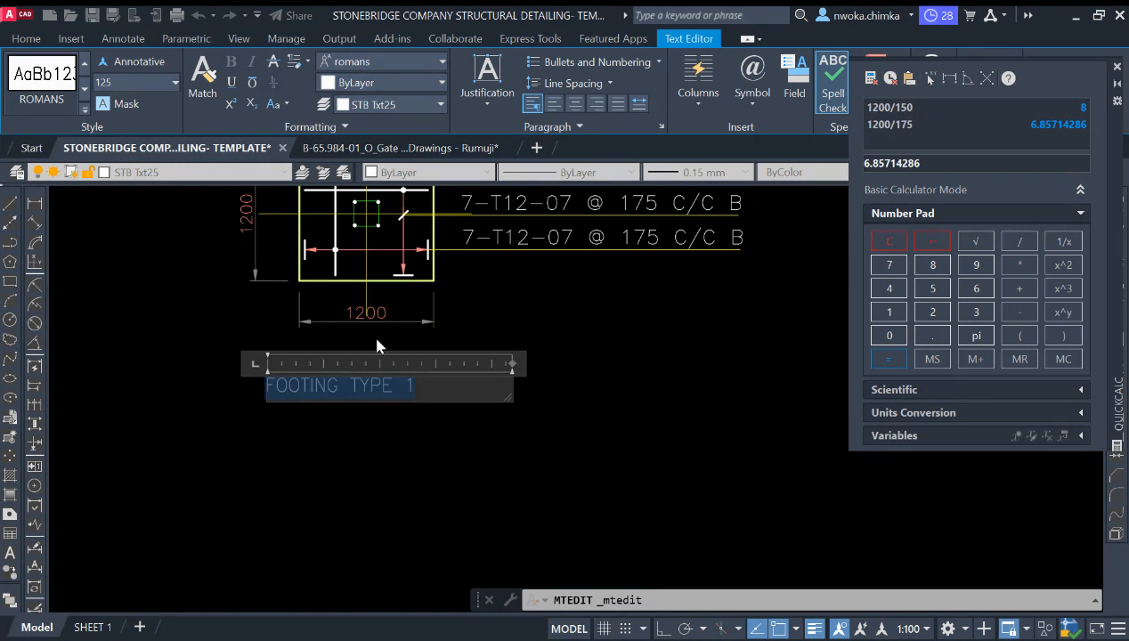
{"action": "left_click", "coordinate": [435, 440]}
Step: Move the FOOTING TYPE 1 title up closer beneath the new footing plan
{"action": "left_click", "coordinate": [441, 412]}
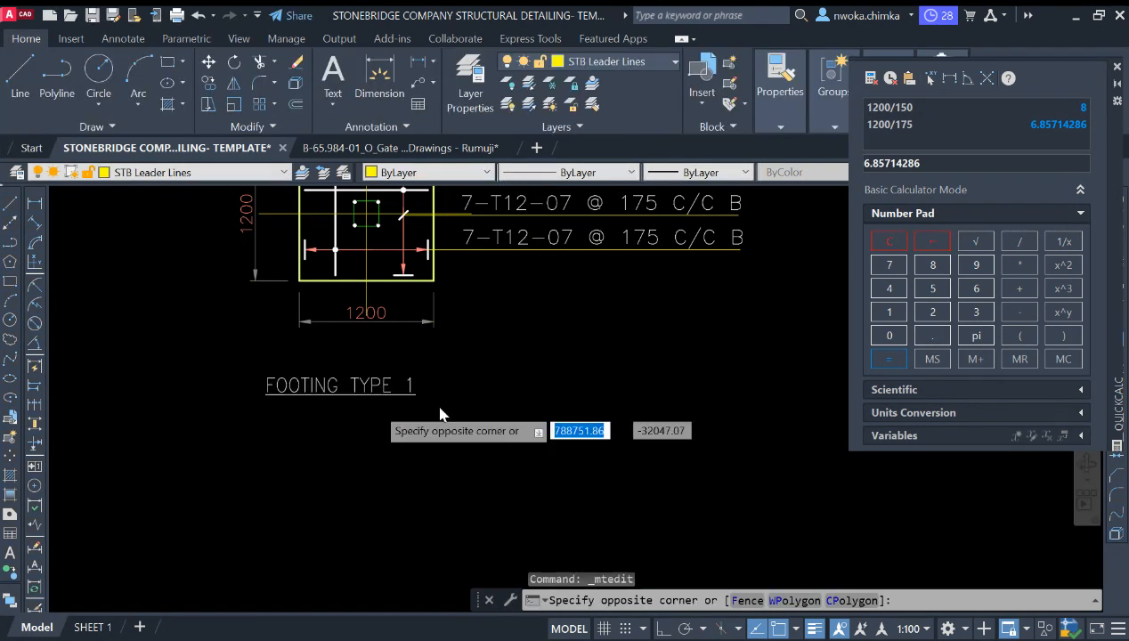
{"action": "left_click", "coordinate": [362, 381]}
{"action": "type", "text": "M"}
{"action": "key", "text": "Return"}
{"action": "left_click", "coordinate": [400, 447]}
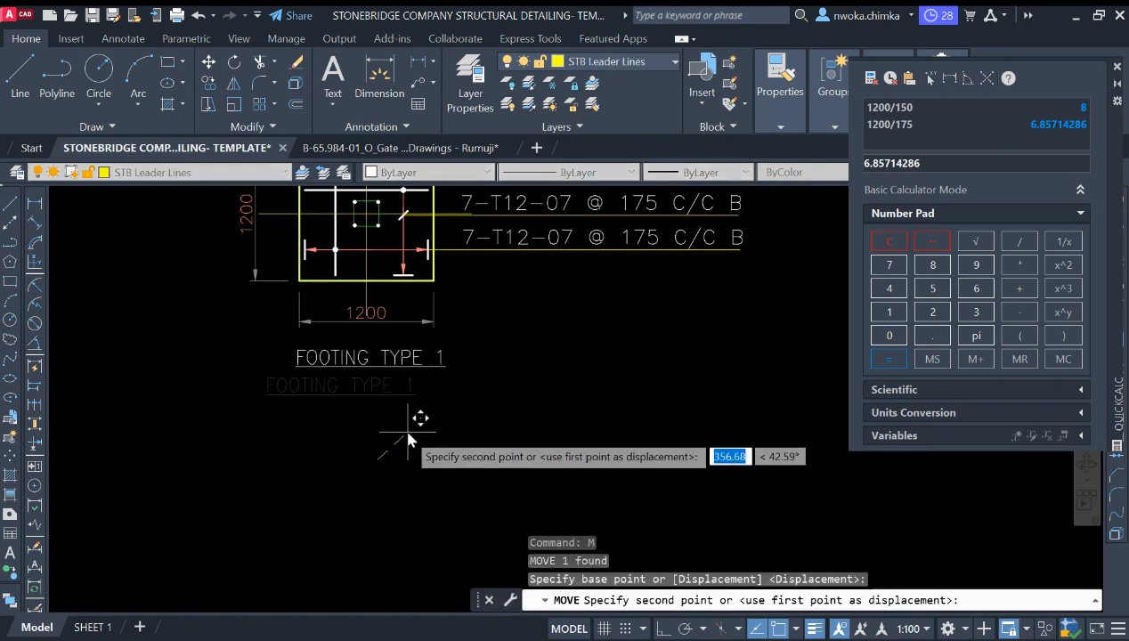
{"action": "scroll", "coordinate": [397, 352], "scroll_direction": "down", "scroll_amount": 3}
{"action": "scroll", "coordinate": [410, 351], "scroll_direction": "up", "scroll_amount": 4}
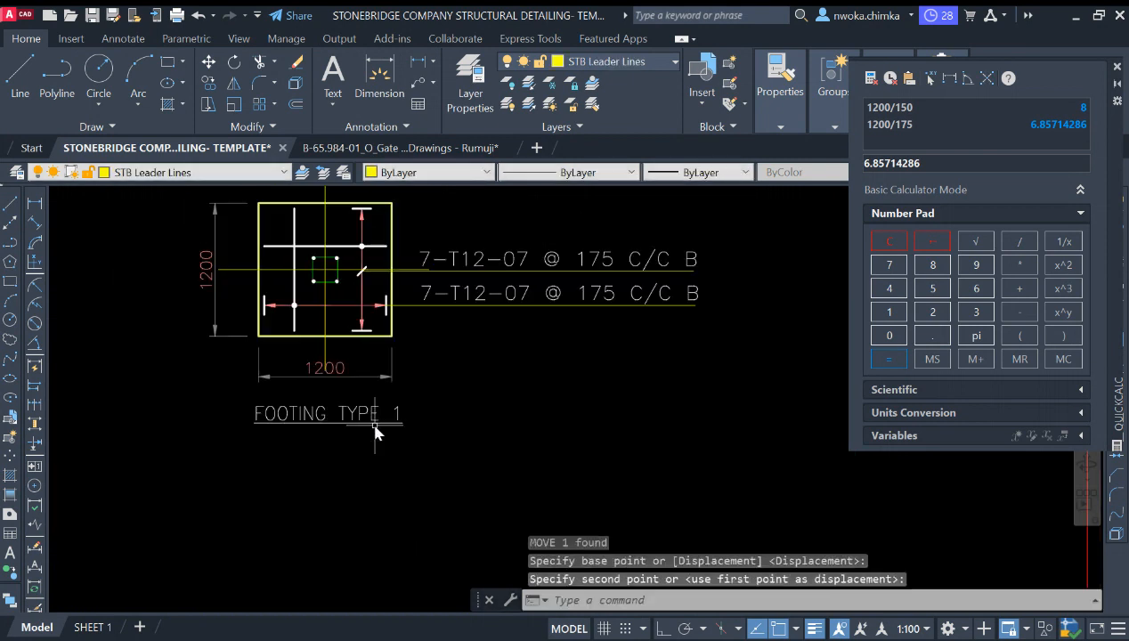
{"action": "scroll", "coordinate": [379, 426], "scroll_direction": "down", "scroll_amount": 5}
{"action": "scroll", "coordinate": [385, 407], "scroll_direction": "up", "scroll_amount": 4}
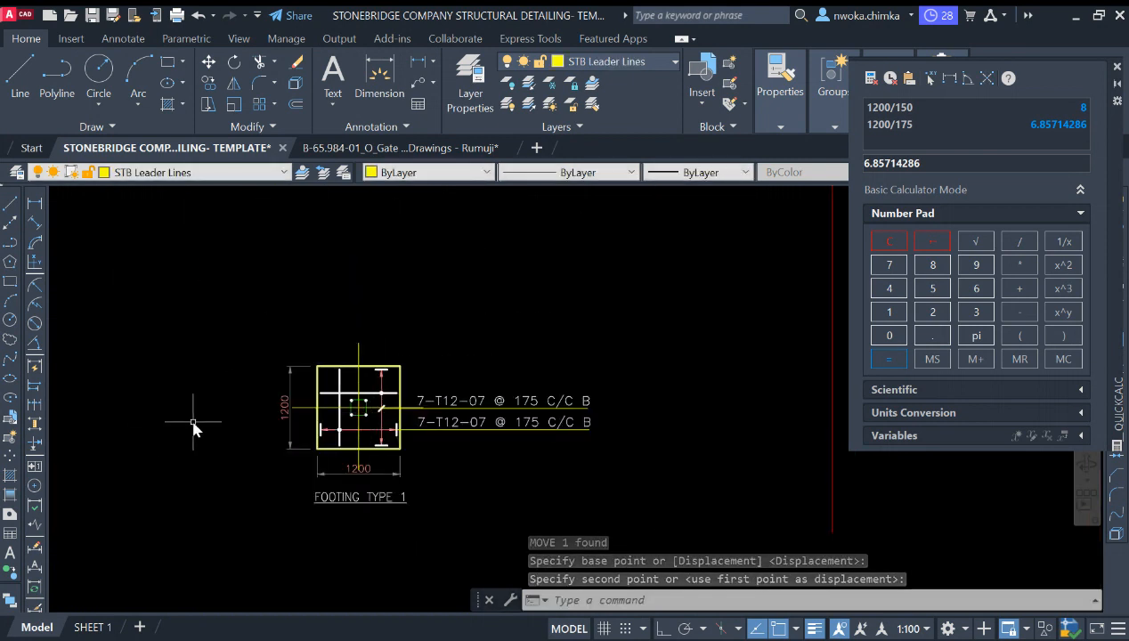
Step: Copy the section A marker and its direction arrow from the existing footing plan beside the new detail
{"action": "scroll", "coordinate": [339, 401], "scroll_direction": "down", "scroll_amount": 6}
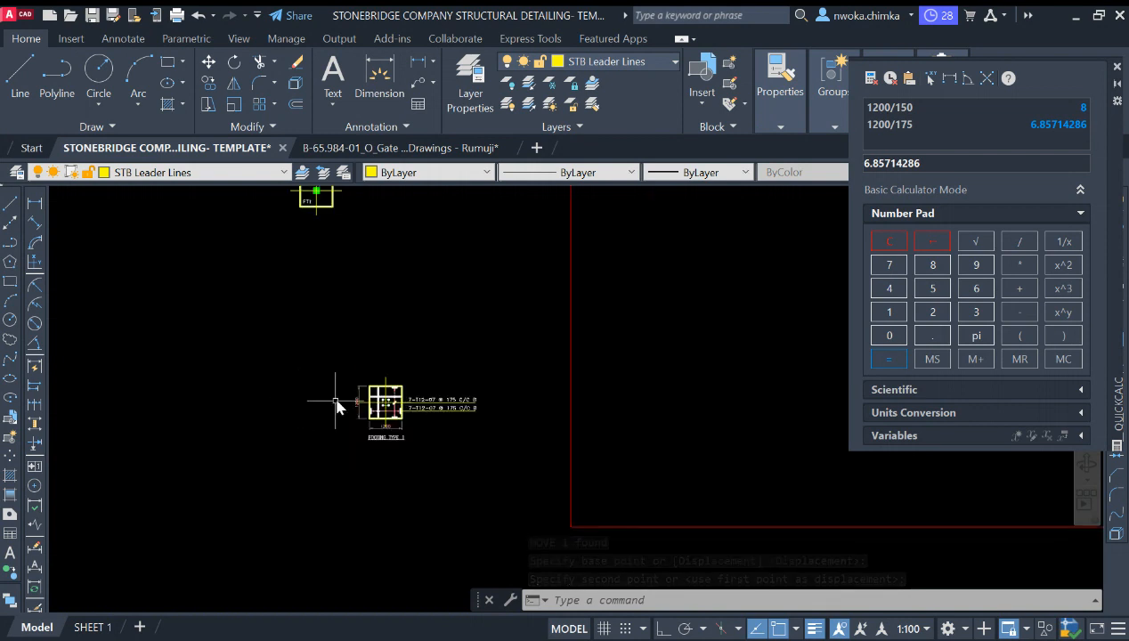
{"action": "scroll", "coordinate": [468, 345], "scroll_direction": "up", "scroll_amount": 2}
{"action": "scroll", "coordinate": [466, 338], "scroll_direction": "up", "scroll_amount": 6}
{"action": "left_click", "coordinate": [468, 314]}
{"action": "left_click", "coordinate": [348, 407]}
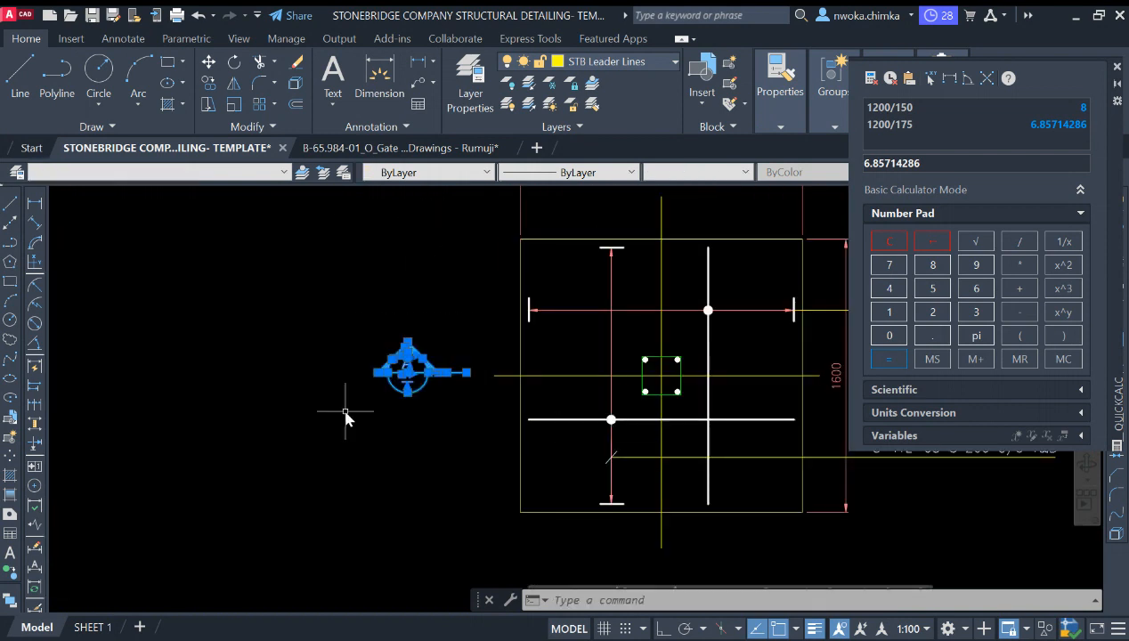
{"action": "scroll", "coordinate": [320, 378], "scroll_direction": "down", "scroll_amount": 2}
{"action": "scroll", "coordinate": [682, 383], "scroll_direction": "up", "scroll_amount": 4}
{"action": "left_click", "coordinate": [721, 339]}
{"action": "left_click", "coordinate": [621, 387]}
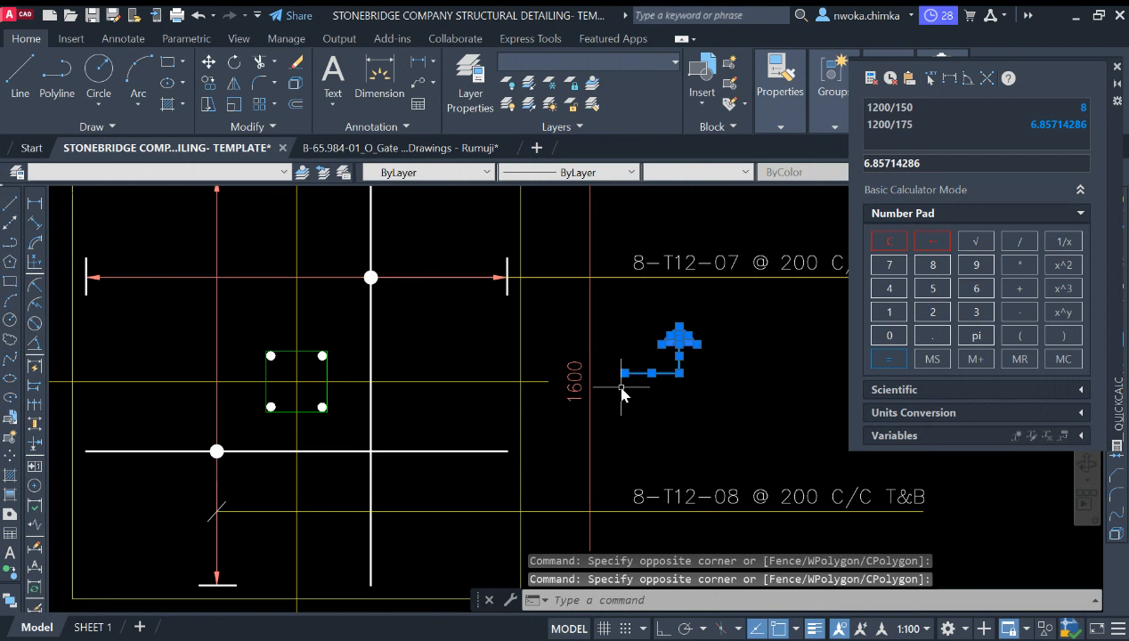
{"action": "type", "text": "co"}
{"action": "key", "text": "Return"}
{"action": "left_click", "coordinate": [678, 355]}
{"action": "scroll", "coordinate": [728, 255], "scroll_direction": "down", "scroll_amount": 6}
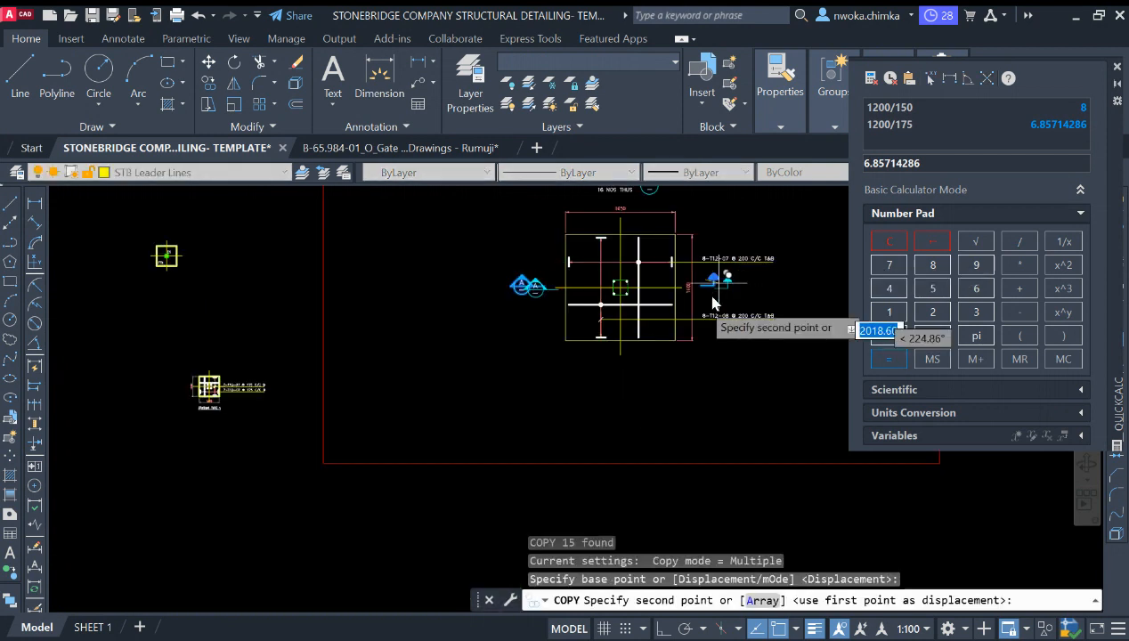
{"action": "scroll", "coordinate": [710, 296], "scroll_direction": "down", "scroll_amount": 2}
{"action": "left_click", "coordinate": [435, 425]}
{"action": "key", "text": "Escape"}
Step: Scale the copied section markers by a factor of 0.25
{"action": "scroll", "coordinate": [428, 419], "scroll_direction": "up", "scroll_amount": 5}
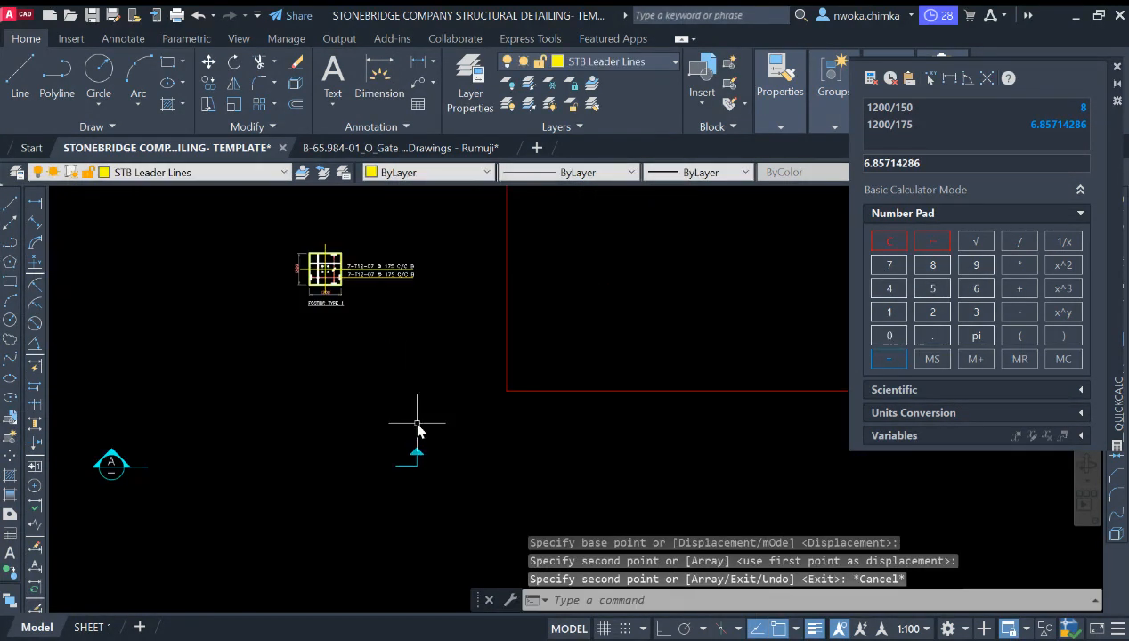
{"action": "left_click", "coordinate": [568, 314]}
{"action": "left_click", "coordinate": [165, 437]}
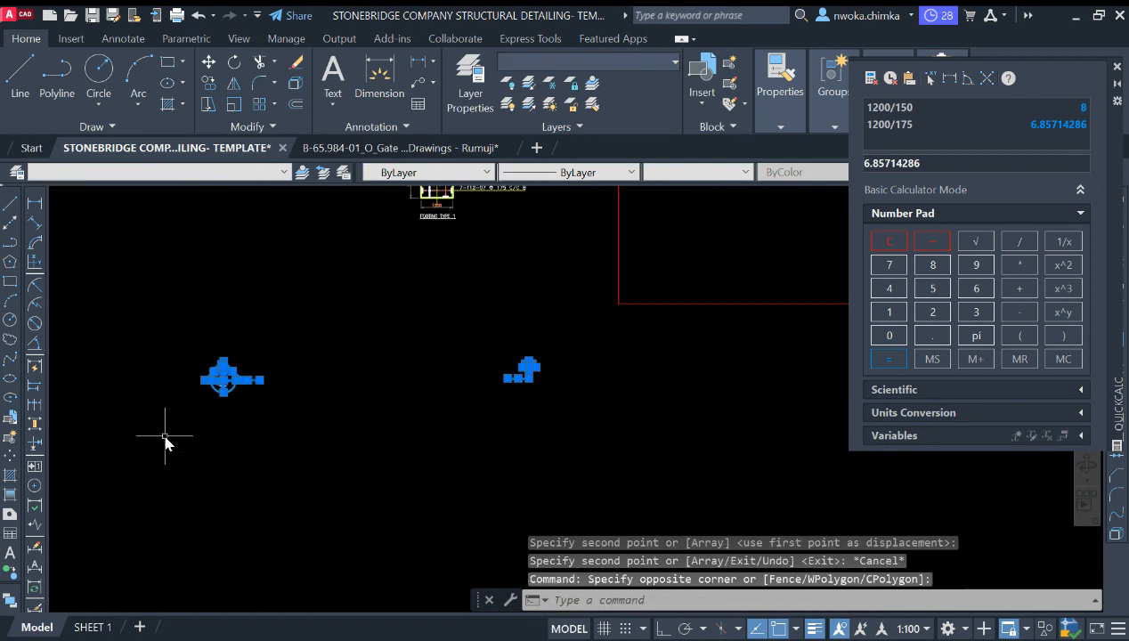
{"action": "type", "text": "SC"}
{"action": "key", "text": "Return"}
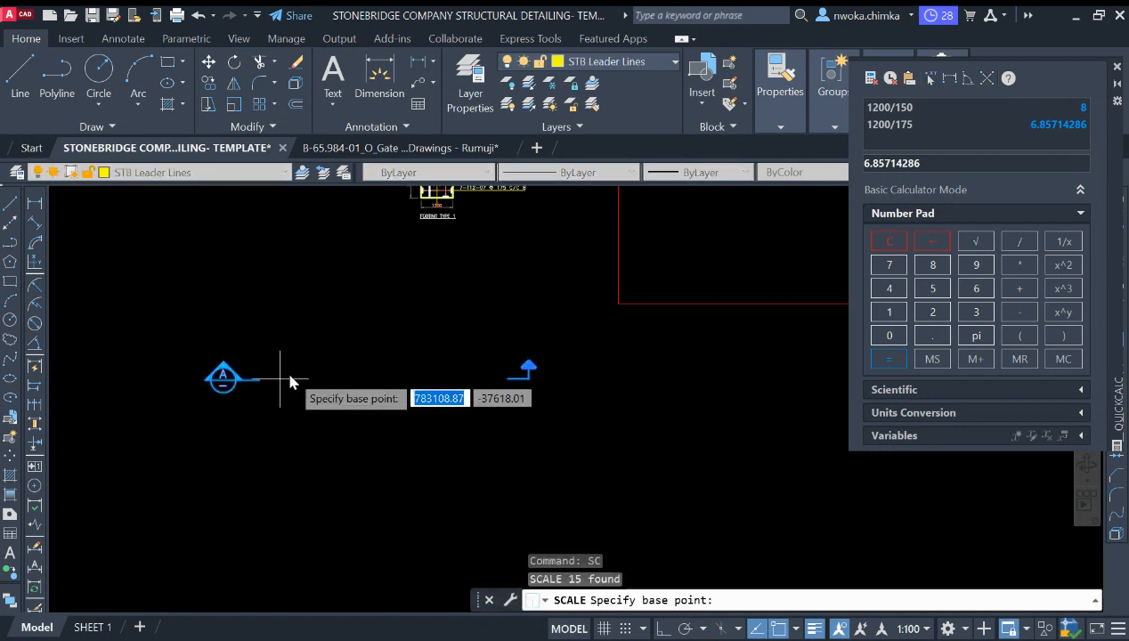
{"action": "left_click", "coordinate": [359, 383]}
{"action": "type", "text": "0."}
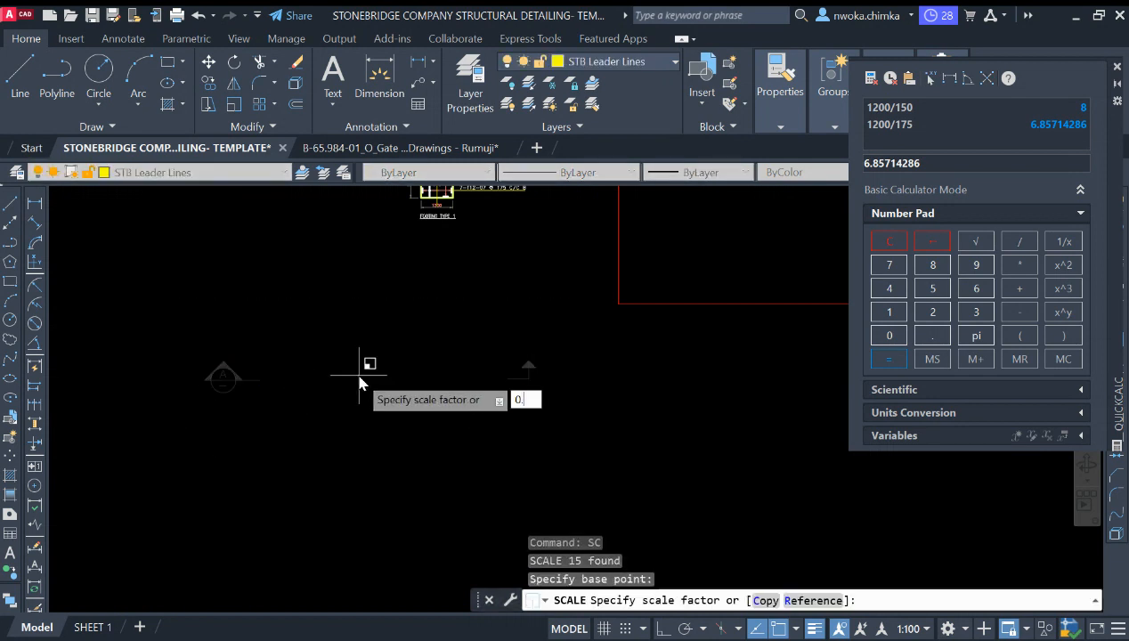
{"action": "type", "text": "25"}
{"action": "key", "text": "Return"}
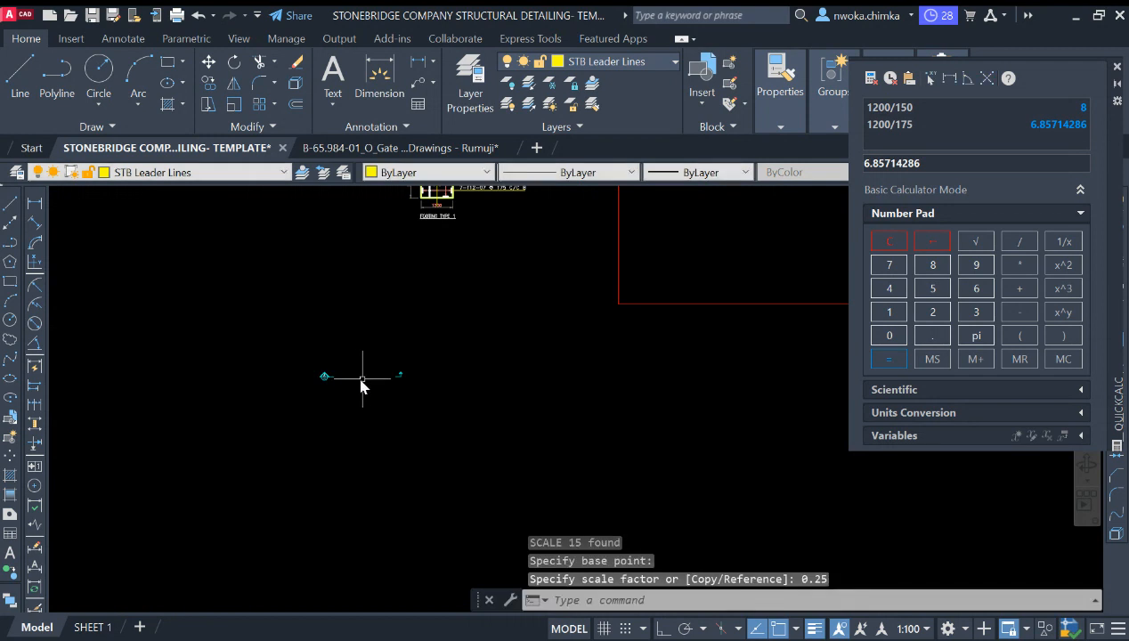
{"action": "left_click", "coordinate": [496, 320]}
{"action": "left_click", "coordinate": [129, 443]}
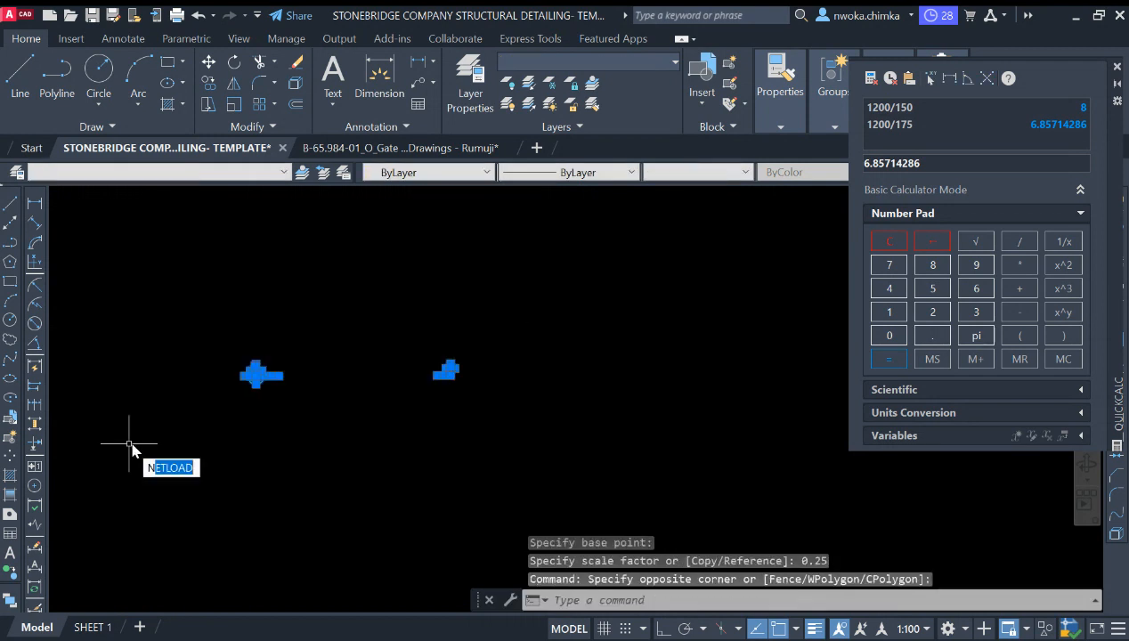
{"action": "type", "text": "m"}
{"action": "key", "text": "Return"}
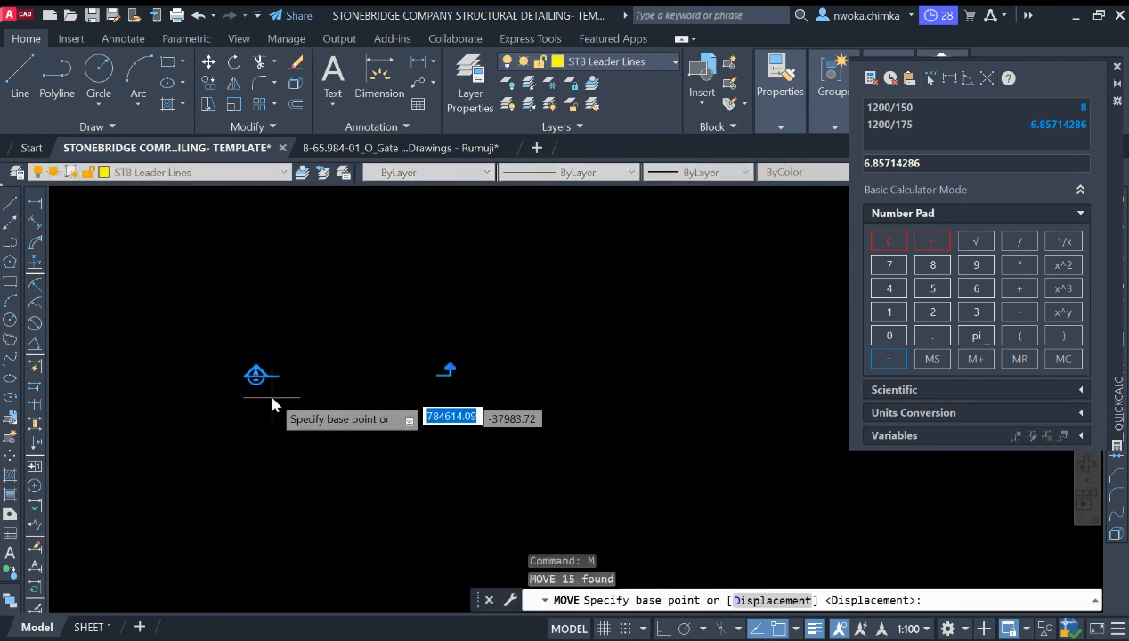
{"action": "left_click", "coordinate": [257, 374]}
{"action": "scroll", "coordinate": [373, 434], "scroll_direction": "down", "scroll_amount": 4}
{"action": "scroll", "coordinate": [422, 267], "scroll_direction": "up", "scroll_amount": 8}
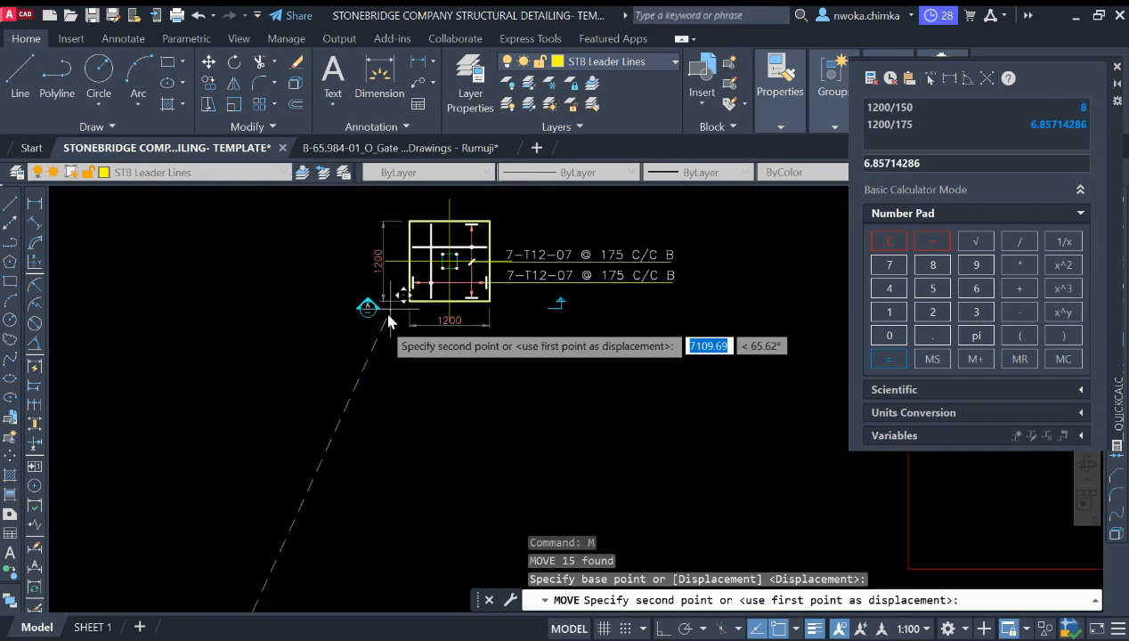
{"action": "key", "text": "Escape"}
Step: Move the section A marker to the left side of the new footing plan
{"action": "left_click", "coordinate": [330, 389]}
{"action": "left_click", "coordinate": [166, 500]}
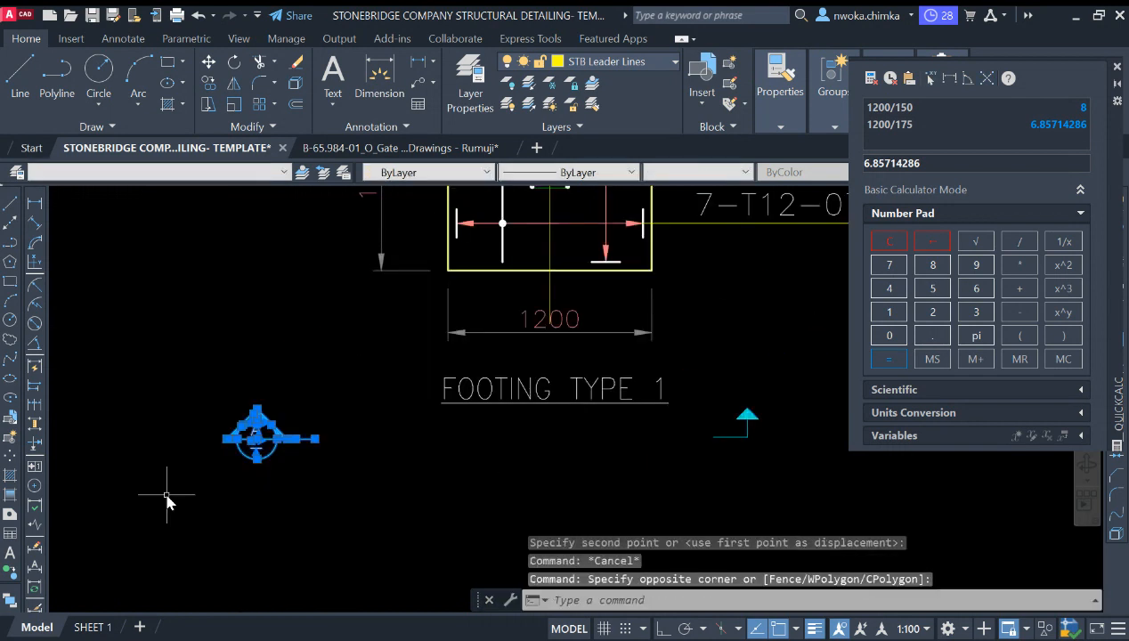
{"action": "key", "text": "Return"}
{"action": "left_click", "coordinate": [318, 437]}
{"action": "scroll", "coordinate": [339, 374], "scroll_direction": "up", "scroll_amount": 5}
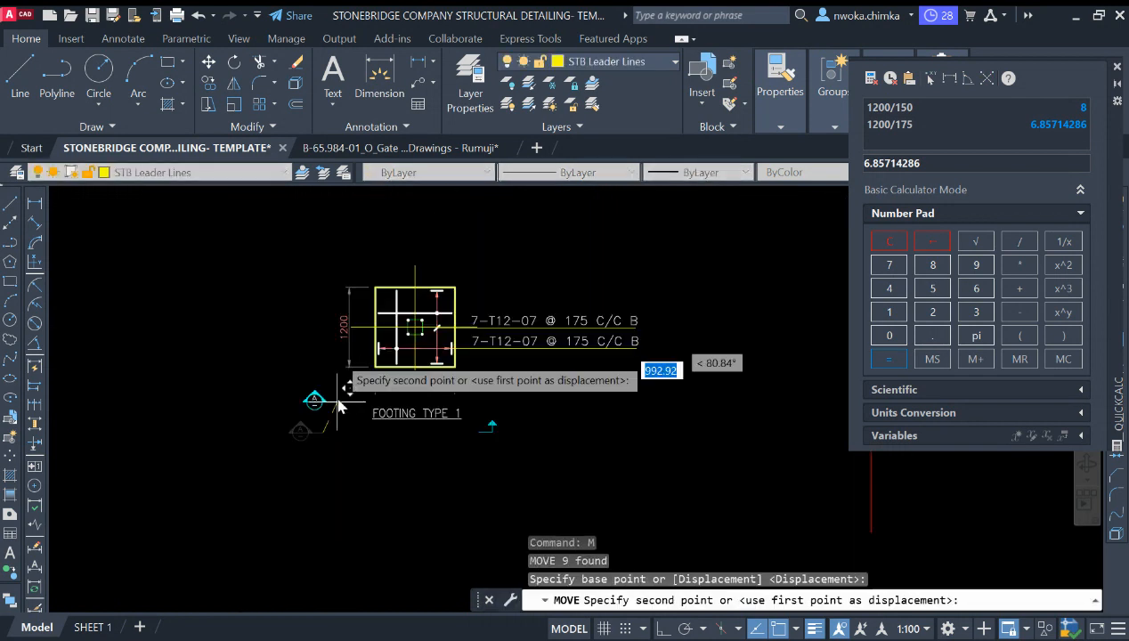
{"action": "scroll", "coordinate": [331, 343], "scroll_direction": "up", "scroll_amount": 1}
{"action": "left_click", "coordinate": [297, 334]}
Step: Move the section direction arrow up beside the footing plan's bar-mark labels
{"action": "scroll", "coordinate": [525, 383], "scroll_direction": "down", "scroll_amount": 6}
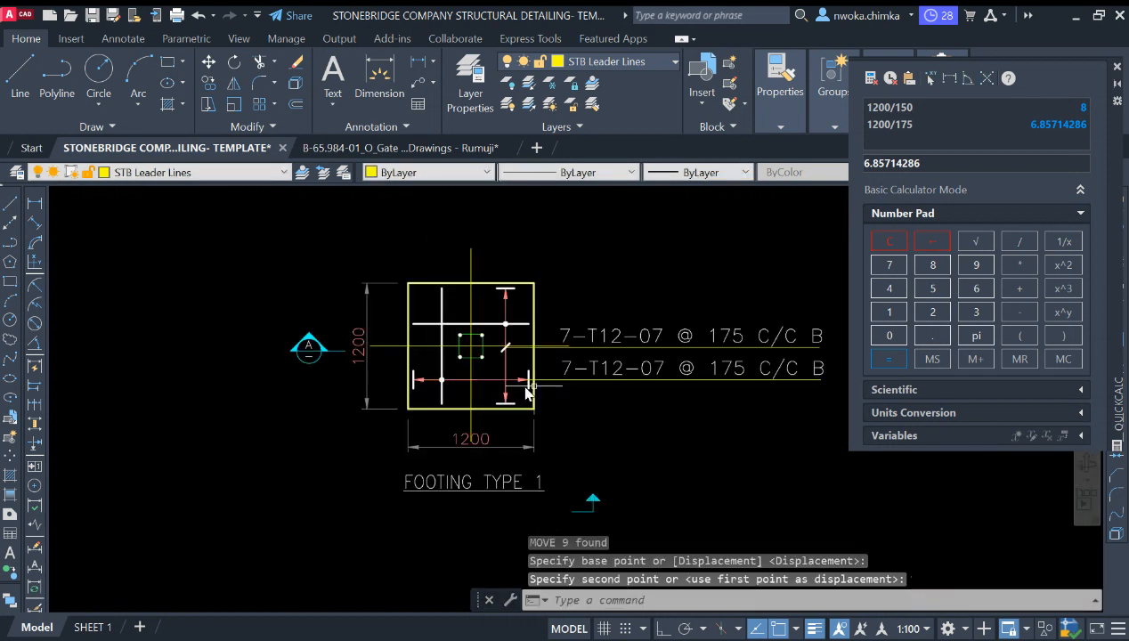
{"action": "scroll", "coordinate": [639, 512], "scroll_direction": "up", "scroll_amount": 2}
{"action": "left_click", "coordinate": [614, 411]}
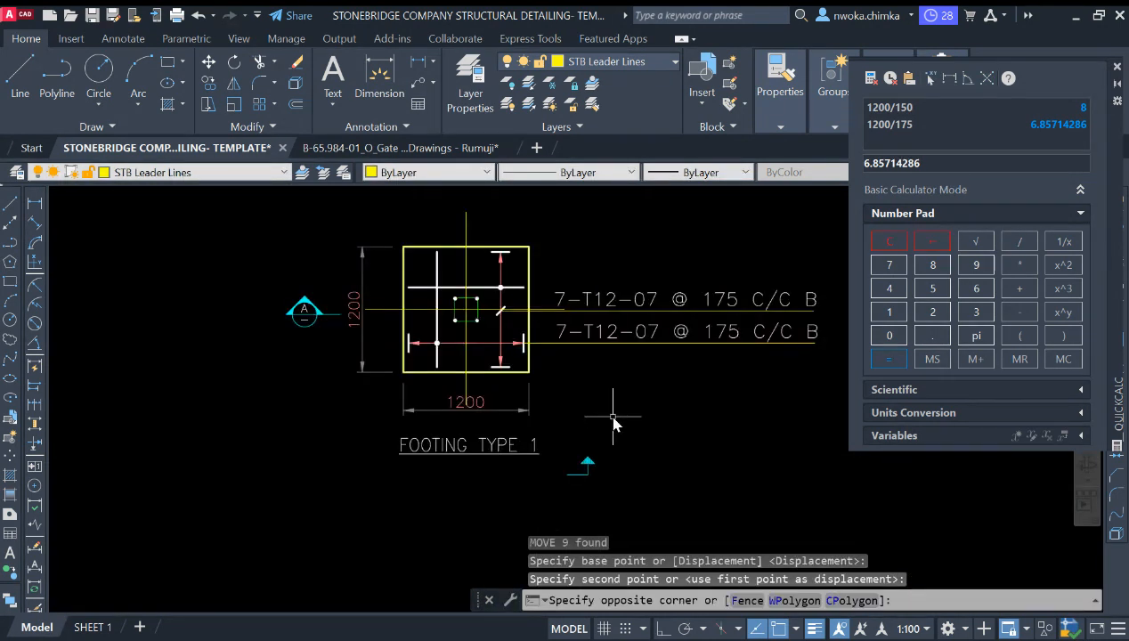
{"action": "left_click", "coordinate": [568, 488]}
{"action": "type", "text": "M"}
{"action": "key", "text": "Return"}
{"action": "left_click", "coordinate": [609, 521]}
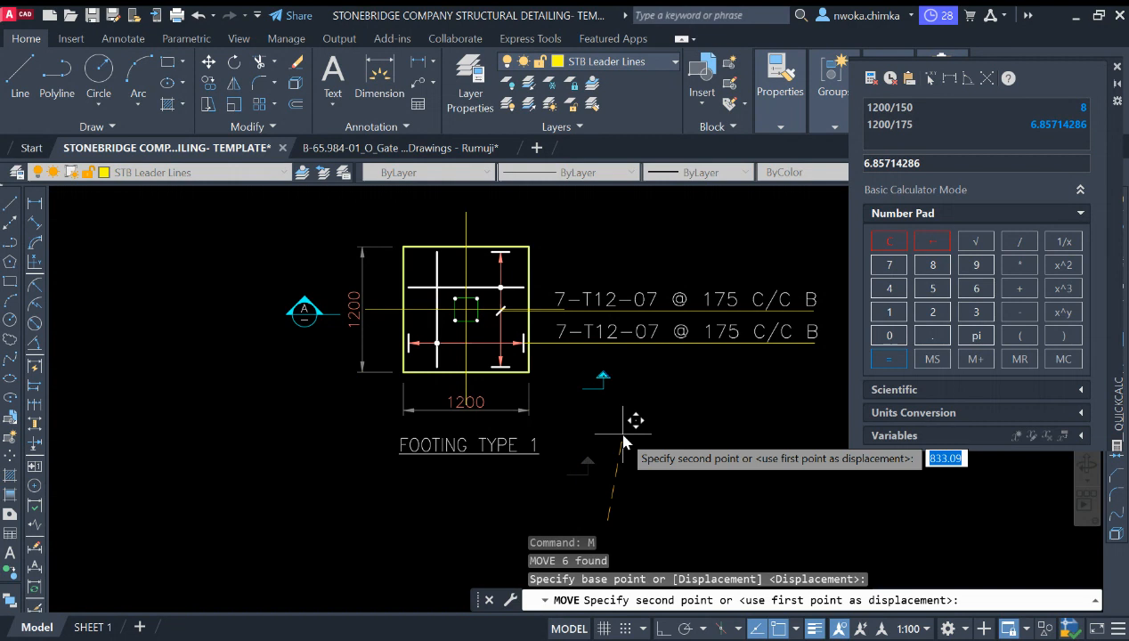
{"action": "scroll", "coordinate": [538, 429], "scroll_direction": "up", "scroll_amount": 2}
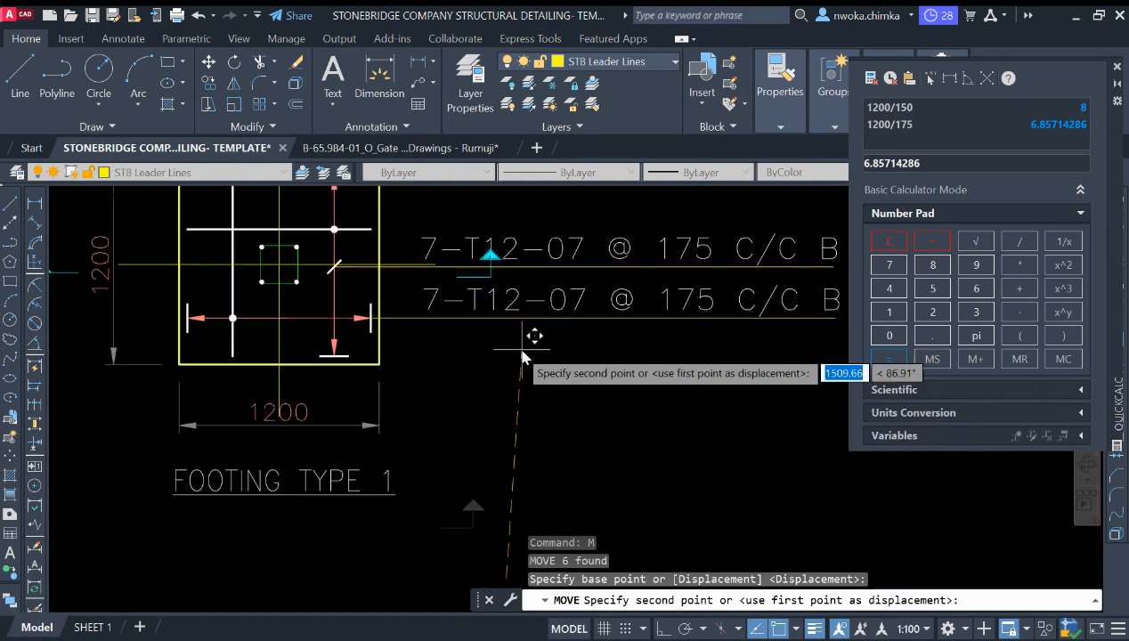
{"action": "key", "text": "Escape"}
Step: Move the upper bar-mark label and its leader line straight up, clear of the section direction arrow
{"action": "scroll", "coordinate": [535, 336], "scroll_direction": "down", "scroll_amount": 4}
{"action": "scroll", "coordinate": [559, 335], "scroll_direction": "up", "scroll_amount": 6}
{"action": "left_click", "coordinate": [634, 241]}
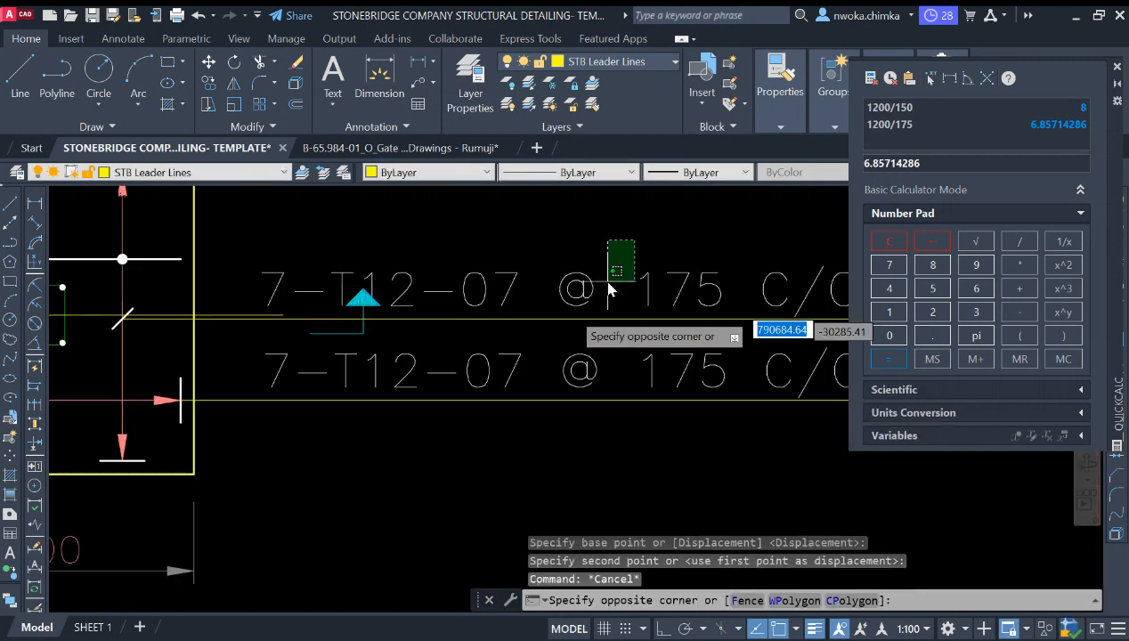
{"action": "left_click", "coordinate": [578, 298]}
{"action": "scroll", "coordinate": [598, 315], "scroll_direction": "down", "scroll_amount": 2}
{"action": "scroll", "coordinate": [311, 273], "scroll_direction": "up", "scroll_amount": 3}
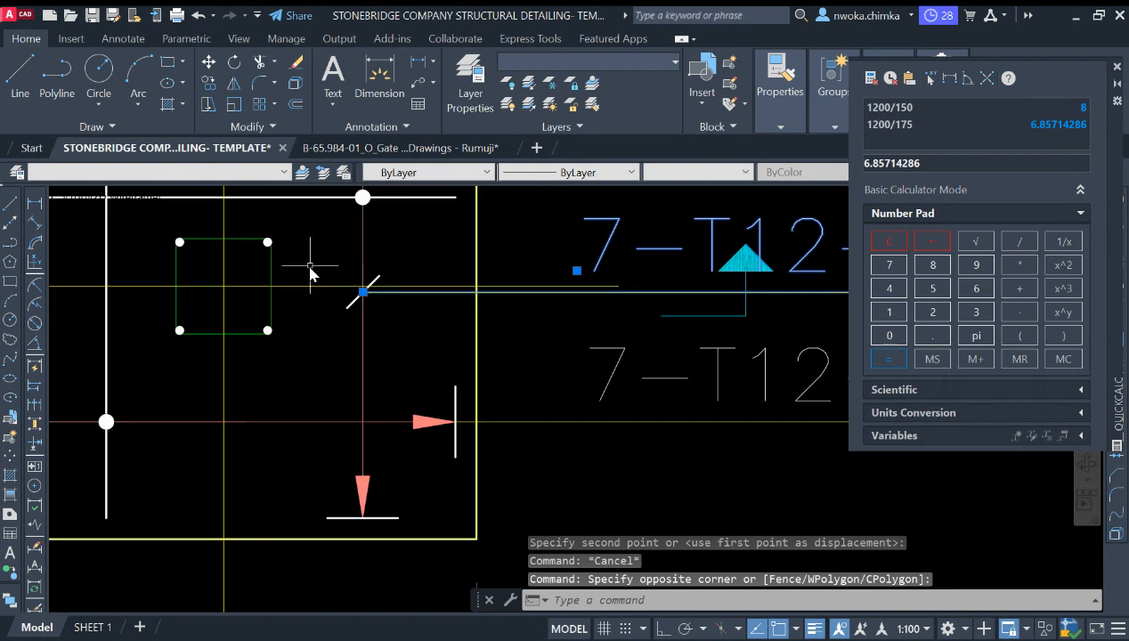
{"action": "left_click", "coordinate": [309, 273]}
{"action": "left_click", "coordinate": [405, 320]}
{"action": "type", "text": "m"}
{"action": "key", "text": "Return"}
{"action": "scroll", "coordinate": [392, 340], "scroll_direction": "down", "scroll_amount": 3}
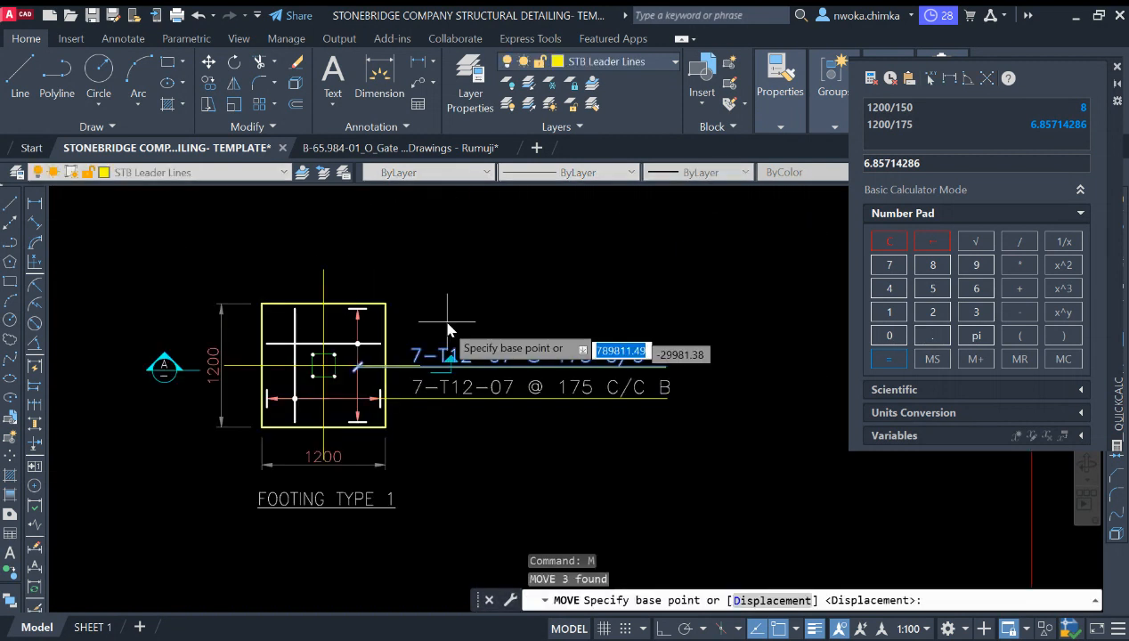
{"action": "left_click", "coordinate": [445, 318]}
{"action": "scroll", "coordinate": [443, 302], "scroll_direction": "up", "scroll_amount": 2}
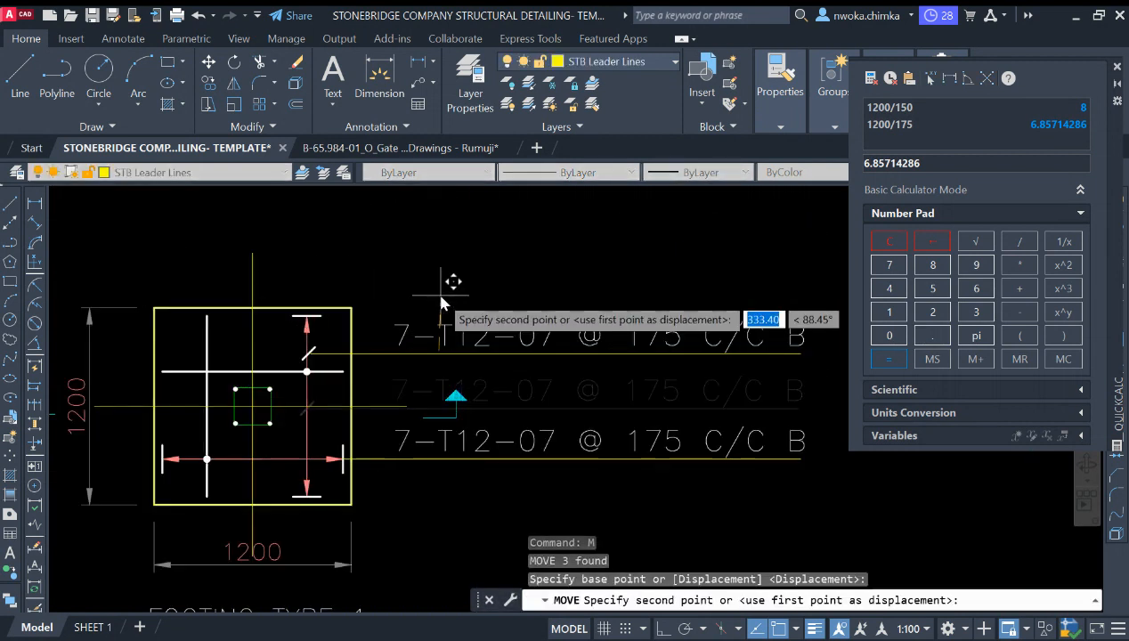
{"action": "key", "text": "F8"}
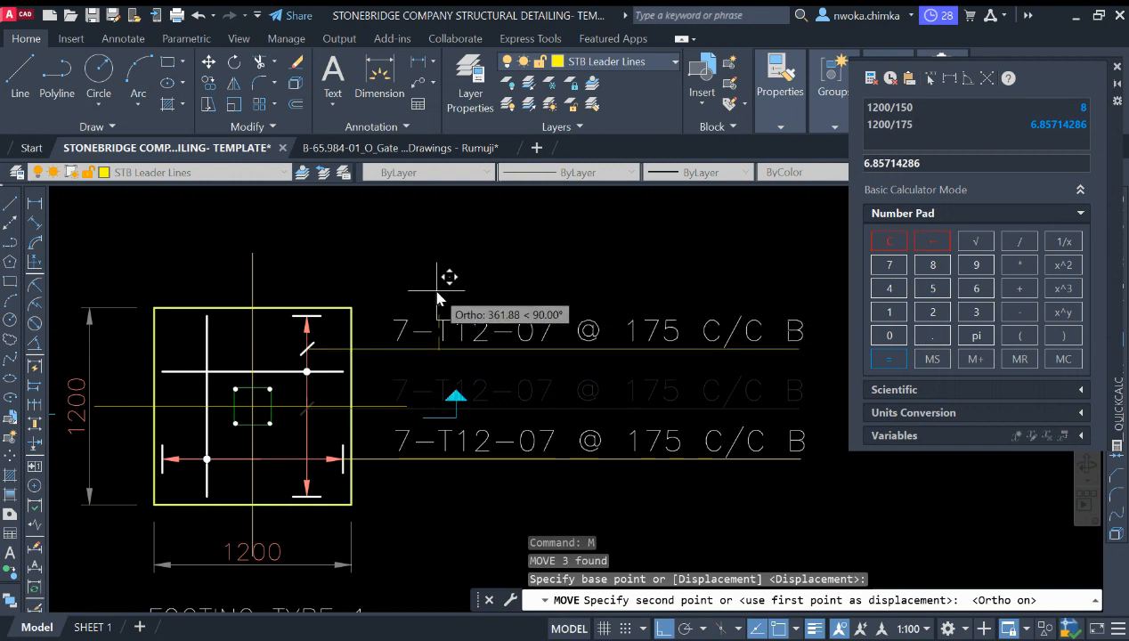
{"action": "left_click", "coordinate": [437, 297]}
{"action": "scroll", "coordinate": [465, 295], "scroll_direction": "down", "scroll_amount": 3}
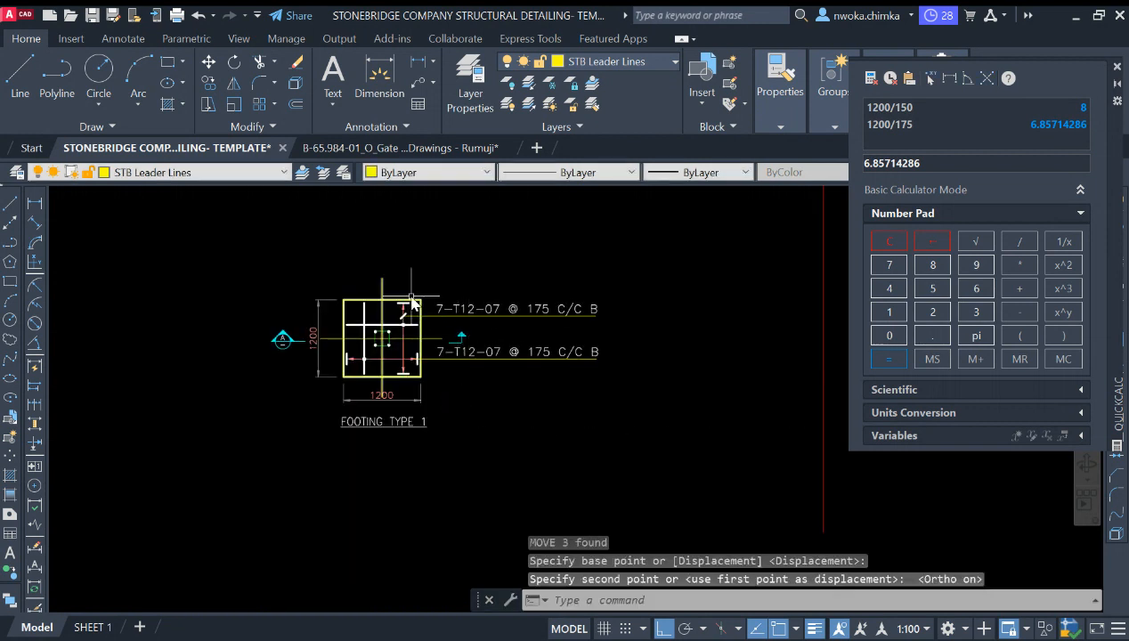
{"action": "scroll", "coordinate": [356, 340], "scroll_direction": "up", "scroll_amount": 3}
{"action": "scroll", "coordinate": [417, 485], "scroll_direction": "up", "scroll_amount": 2}
{"action": "left_click", "coordinate": [465, 428]}
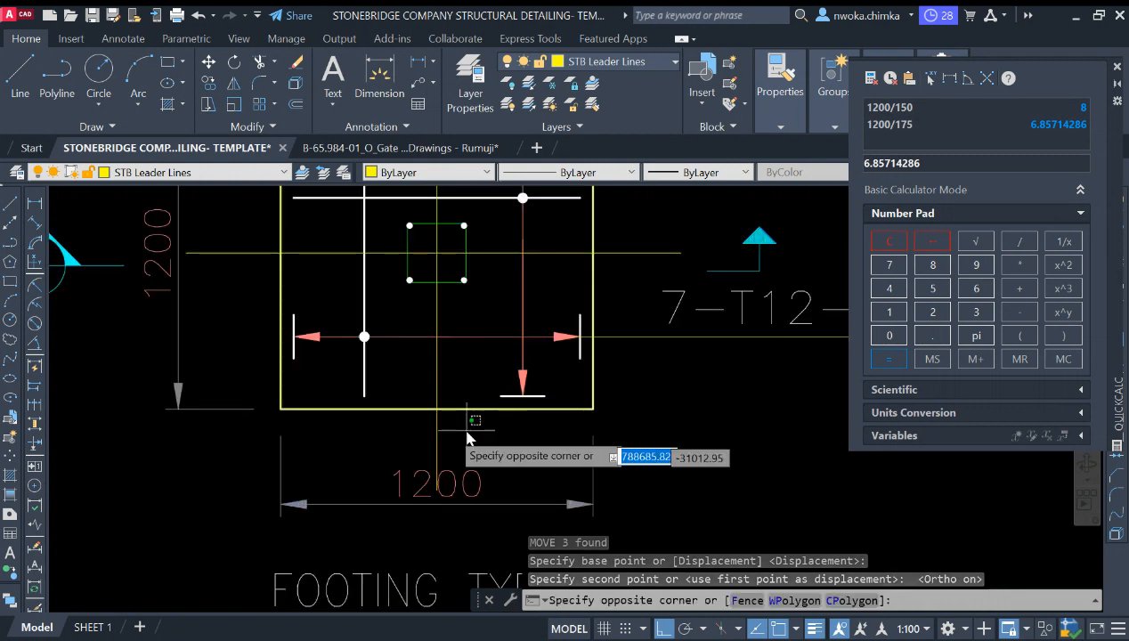
{"action": "left_click", "coordinate": [428, 451]}
{"action": "scroll", "coordinate": [436, 473], "scroll_direction": "up", "scroll_amount": 2}
{"action": "left_click", "coordinate": [437, 504]}
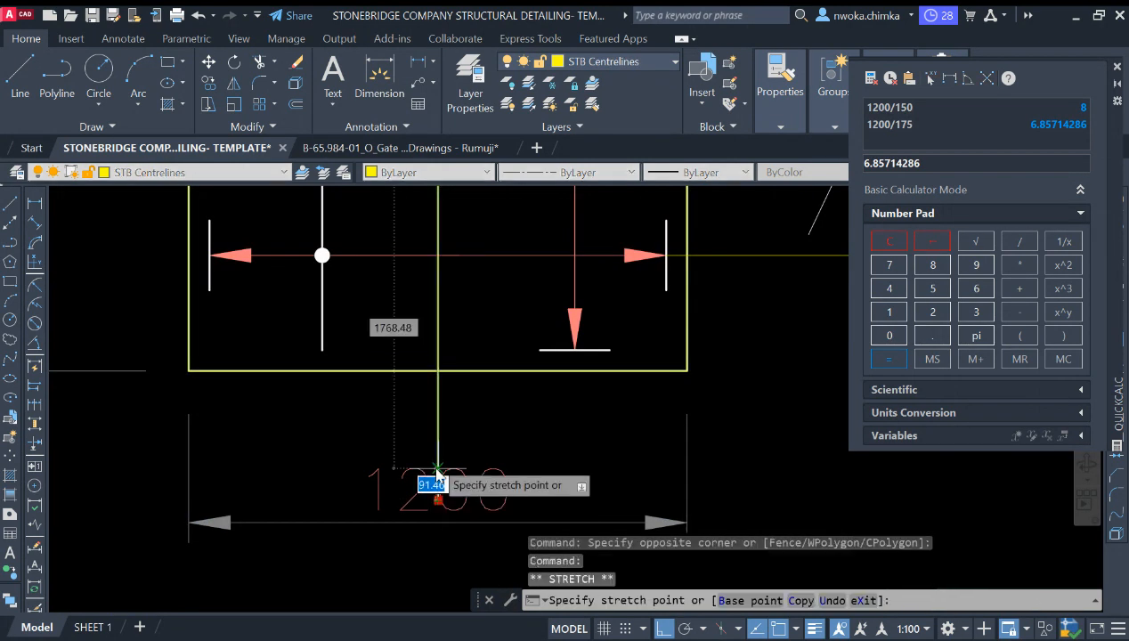
{"action": "key", "text": "Escape"}
{"action": "scroll", "coordinate": [470, 440], "scroll_direction": "down", "scroll_amount": 3}
{"action": "scroll", "coordinate": [471, 440], "scroll_direction": "down", "scroll_amount": 1}
{"action": "scroll", "coordinate": [443, 298], "scroll_direction": "up", "scroll_amount": 3}
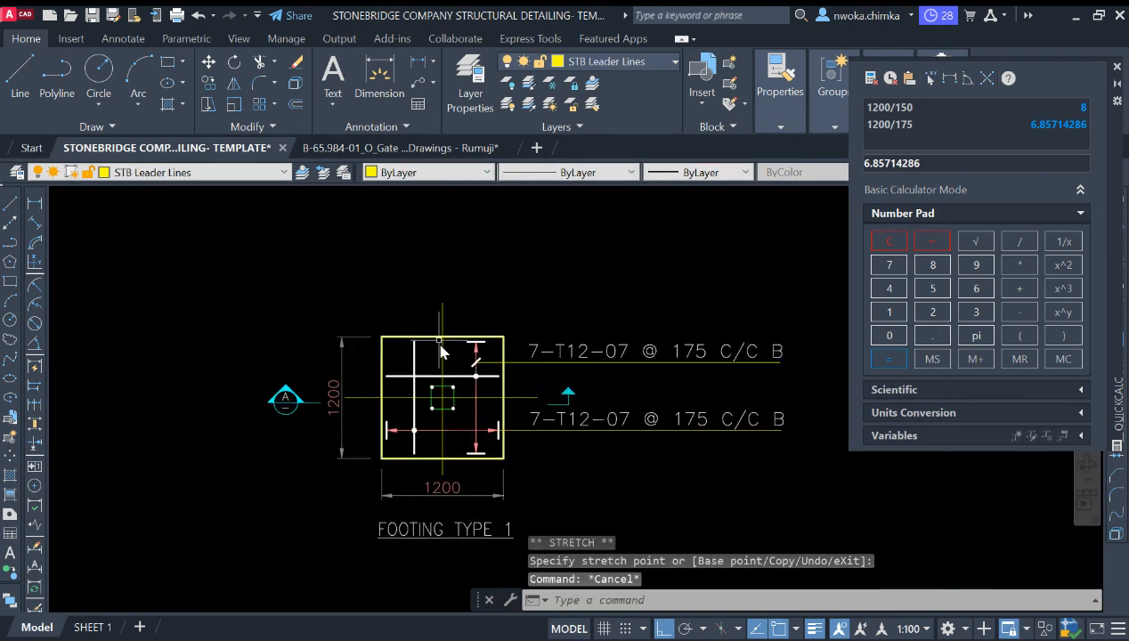
{"action": "scroll", "coordinate": [444, 296], "scroll_direction": "down", "scroll_amount": 2}
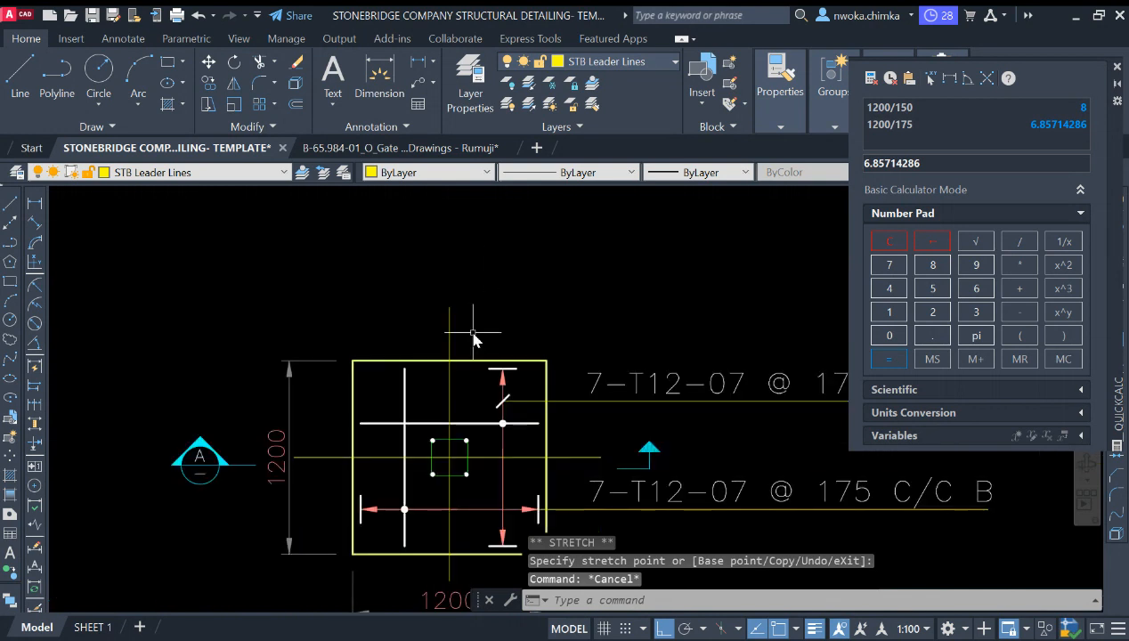
{"action": "scroll", "coordinate": [589, 443], "scroll_direction": "up", "scroll_amount": 2}
Step: Move the section direction arrow slightly upward between the two bar-mark labels
{"action": "middle_click_drag", "start_coordinate": [655, 478], "coordinate": [534, 380]}
{"action": "left_click", "coordinate": [591, 329]}
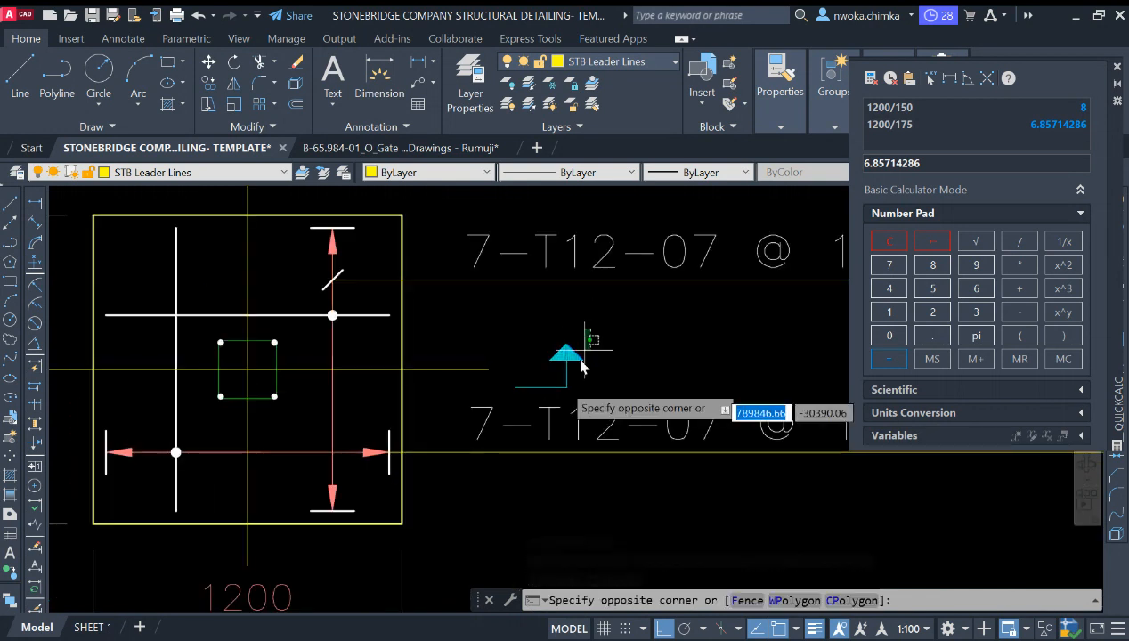
{"action": "left_click", "coordinate": [510, 392]}
{"action": "type", "text": "m"}
{"action": "key", "text": "Return"}
{"action": "scroll", "coordinate": [605, 393], "scroll_direction": "up", "scroll_amount": 2}
{"action": "left_click", "coordinate": [610, 398]}
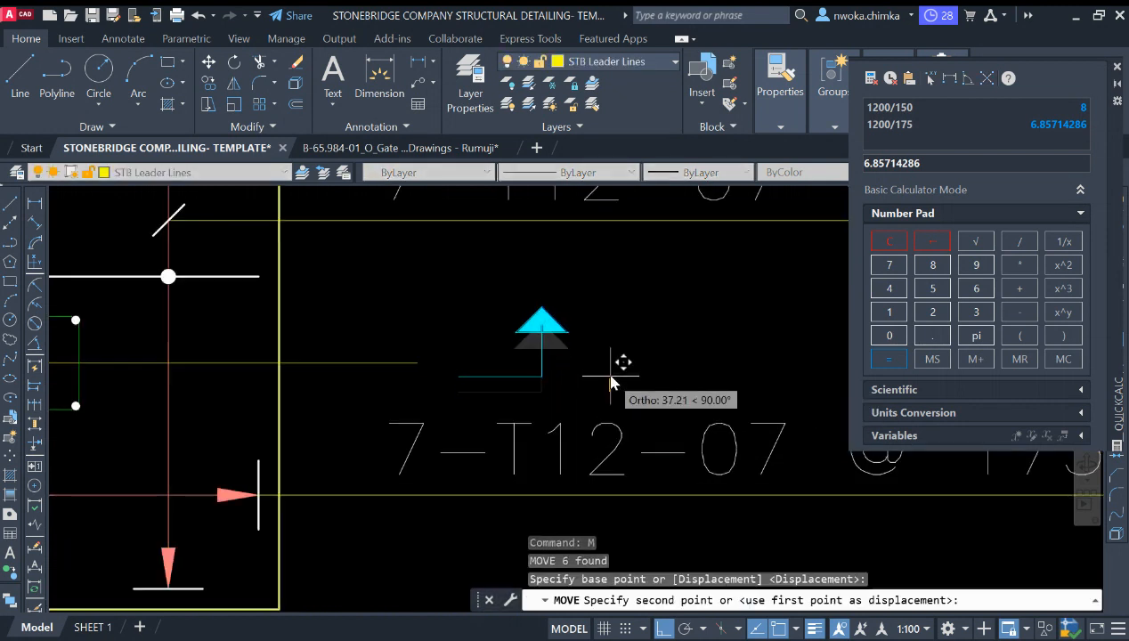
{"action": "left_click", "coordinate": [622, 347]}
{"action": "scroll", "coordinate": [622, 348], "scroll_direction": "down", "scroll_amount": 3}
{"action": "mouse_move", "coordinate": [484, 348]}
{"action": "middle_mouse_down"}
{"action": "mouse_move", "coordinate": [523, 435]}
{"action": "mouse_move", "coordinate": [490, 407]}
{"action": "mouse_move", "coordinate": [447, 436]}
{"action": "mouse_move", "coordinate": [459, 506]}
{"action": "middle_mouse_up"}
{"action": "scroll", "coordinate": [448, 369], "scroll_direction": "down", "scroll_amount": 2}
{"action": "scroll", "coordinate": [458, 411], "scroll_direction": "down", "scroll_amount": 4}
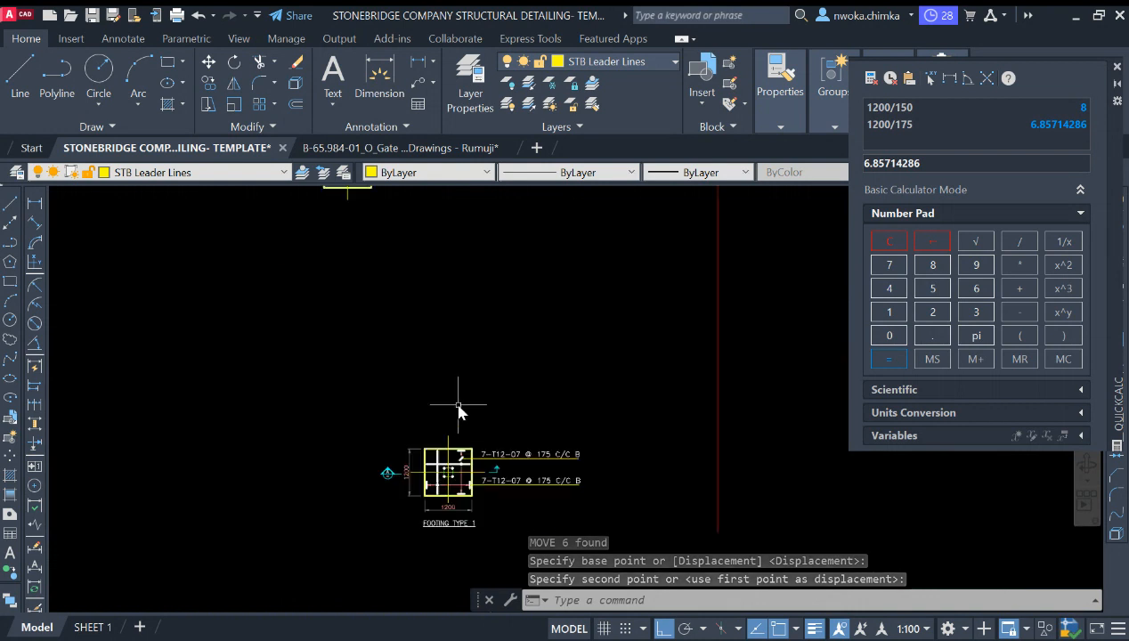
{"action": "middle_click_drag", "start_coordinate": [454, 396], "coordinate": [454, 409]}
{"action": "scroll", "coordinate": [453, 436], "scroll_direction": "up", "scroll_amount": 3}
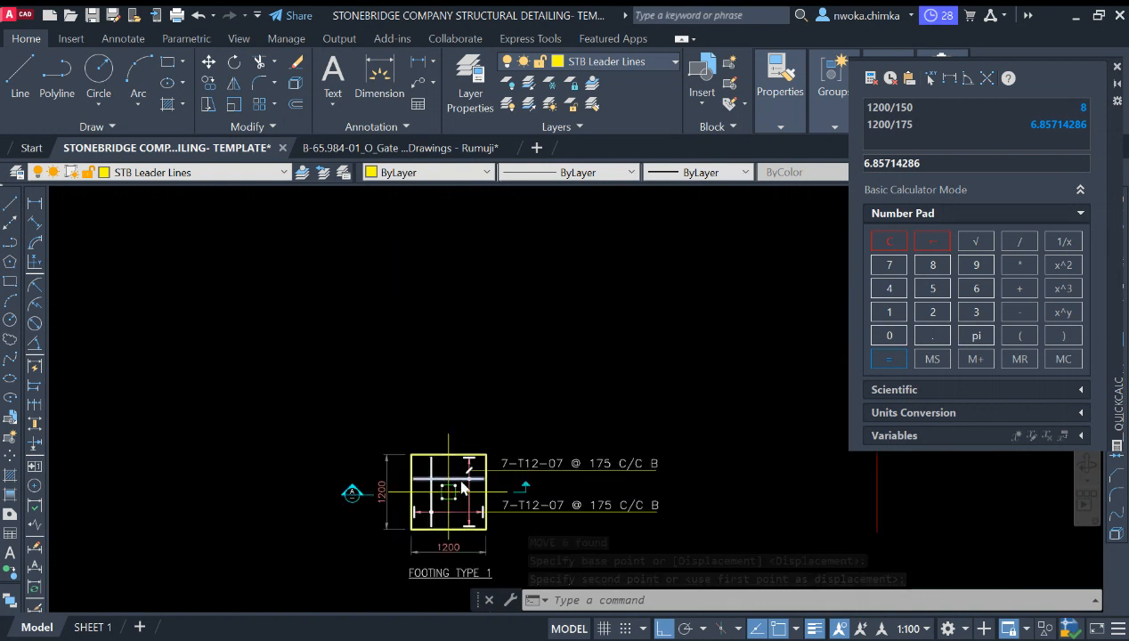
{"action": "scroll", "coordinate": [462, 481], "scroll_direction": "up", "scroll_amount": 2}
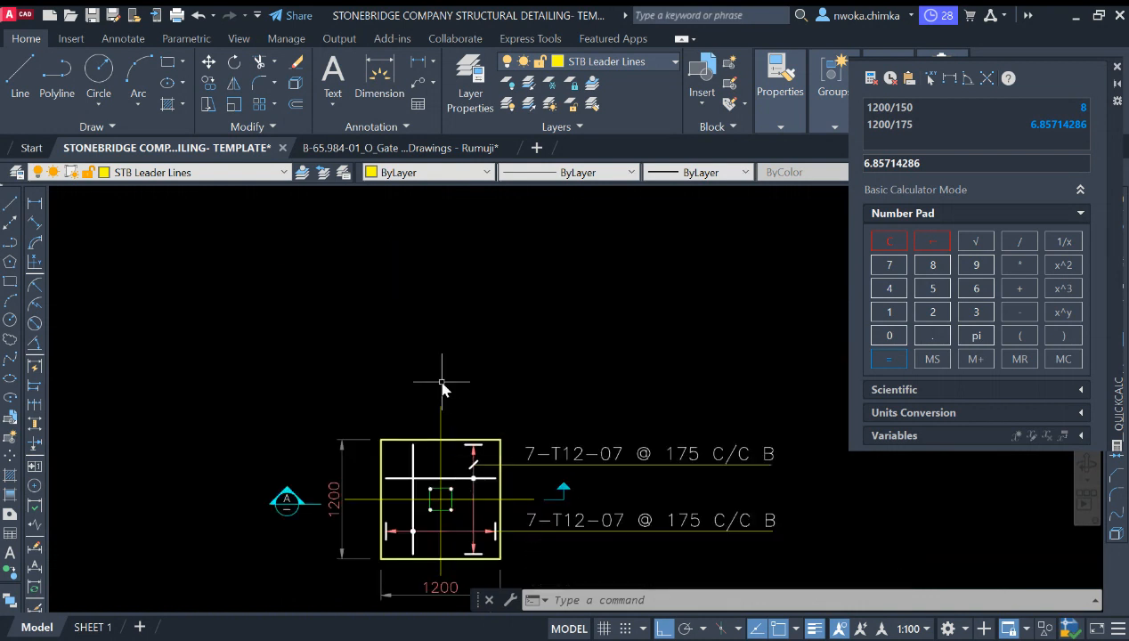
{"action": "scroll", "coordinate": [447, 393], "scroll_direction": "down", "scroll_amount": 2}
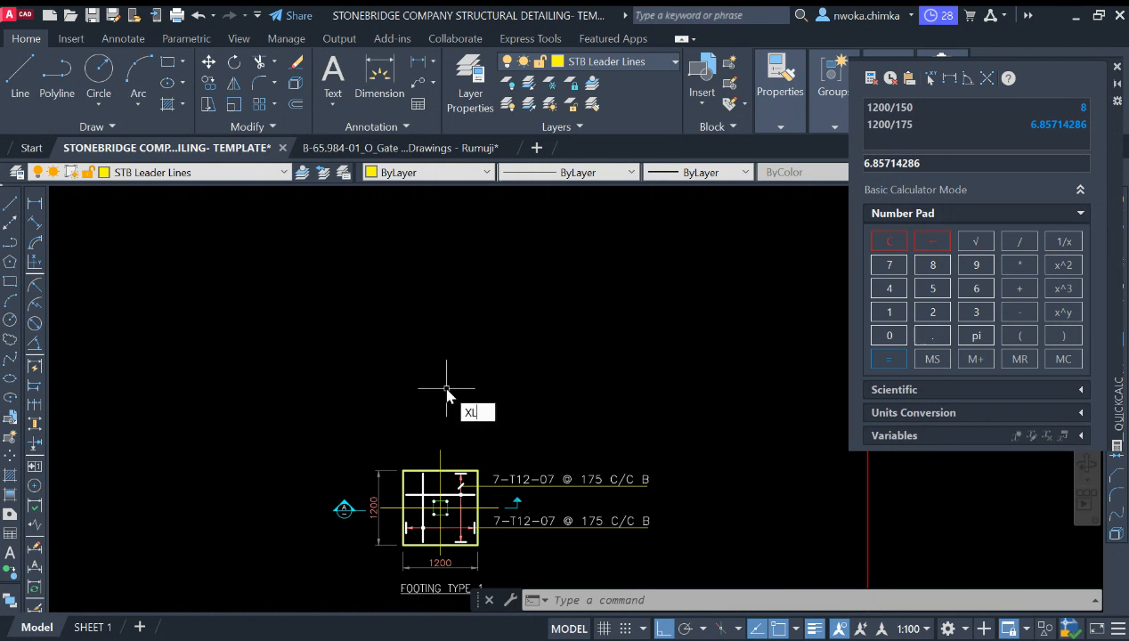
{"action": "key", "text": "Return"}
{"action": "scroll", "coordinate": [395, 414], "scroll_direction": "down", "scroll_amount": 5}
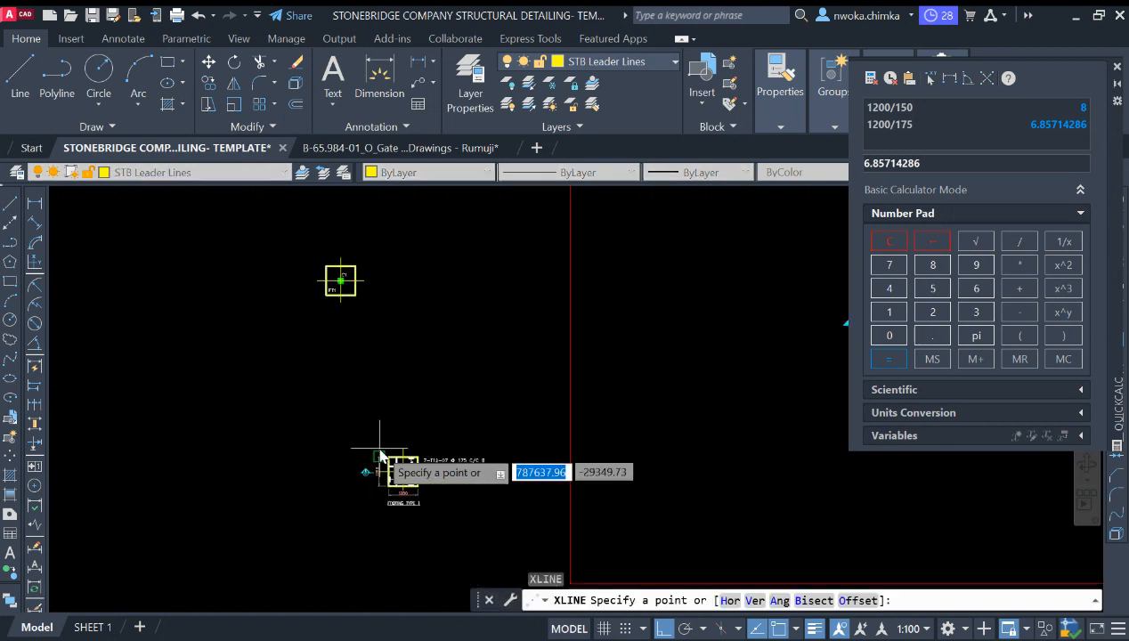
{"action": "scroll", "coordinate": [434, 400], "scroll_direction": "down", "scroll_amount": 2}
{"action": "scroll", "coordinate": [664, 267], "scroll_direction": "up", "scroll_amount": 4}
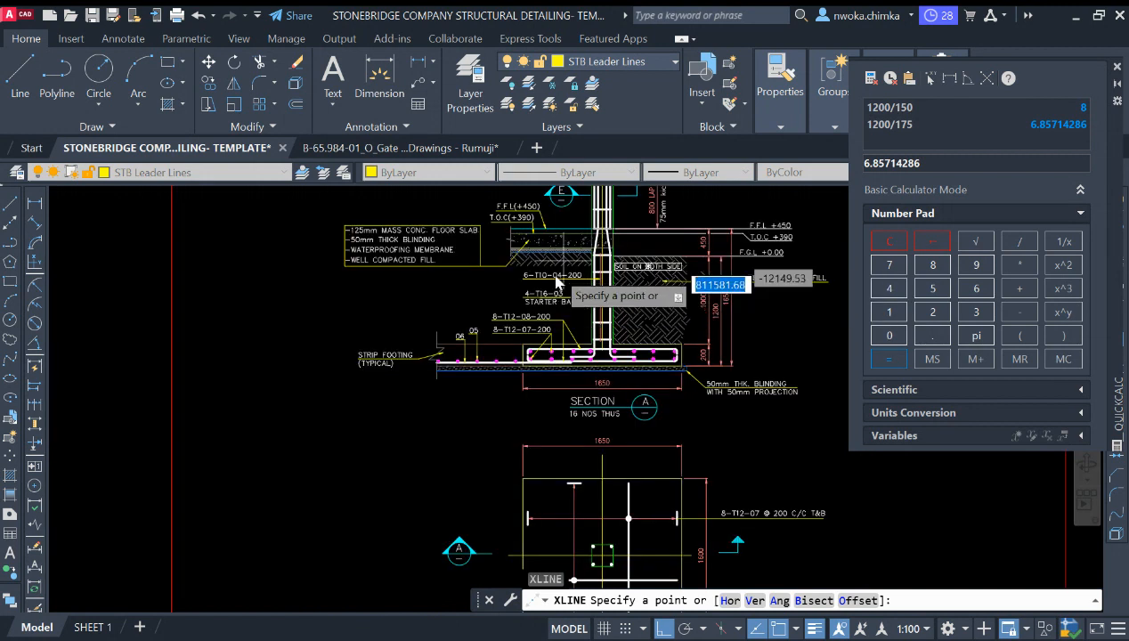
{"action": "scroll", "coordinate": [617, 266], "scroll_direction": "down", "scroll_amount": 2}
{"action": "scroll", "coordinate": [611, 299], "scroll_direction": "down", "scroll_amount": 1}
{"action": "key", "text": "Escape"}
Step: Draw vertical construction lines through the footing's left and right edges and the column's two sides
{"action": "type", "text": "X"}
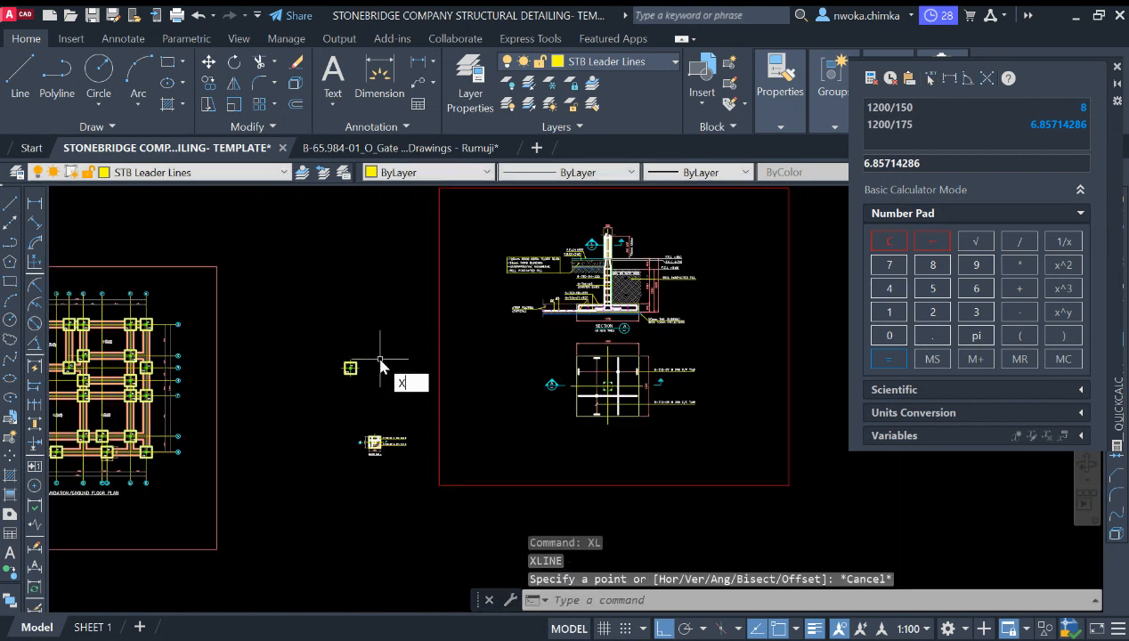
{"action": "type", "text": "L"}
{"action": "key", "text": "Return"}
{"action": "type", "text": "V"}
{"action": "key", "text": "Return"}
{"action": "scroll", "coordinate": [392, 418], "scroll_direction": "up", "scroll_amount": 2}
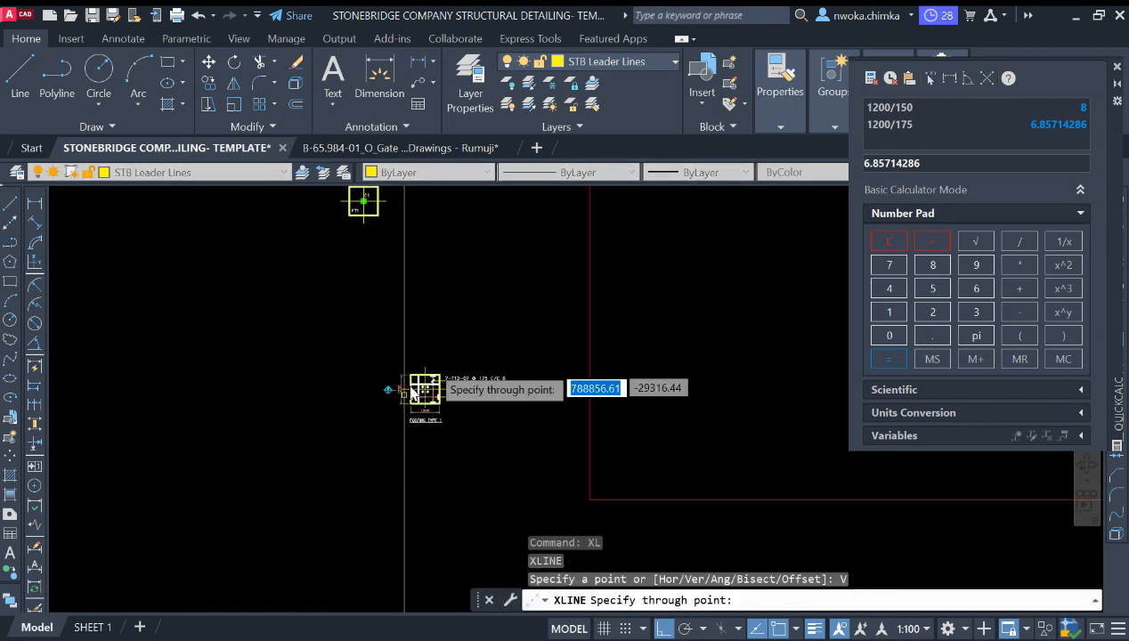
{"action": "scroll", "coordinate": [411, 390], "scroll_direction": "up", "scroll_amount": 3}
{"action": "left_click", "coordinate": [375, 389]}
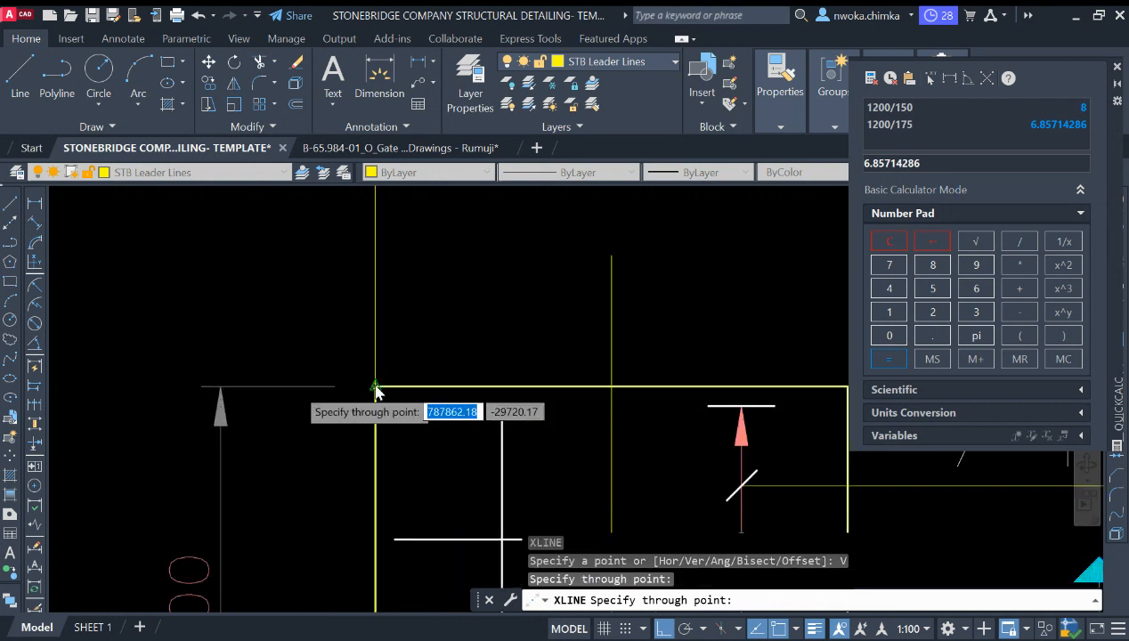
{"action": "scroll", "coordinate": [375, 389], "scroll_direction": "down", "scroll_amount": 5}
{"action": "scroll", "coordinate": [583, 388], "scroll_direction": "up", "scroll_amount": 5}
{"action": "left_click", "coordinate": [379, 389]}
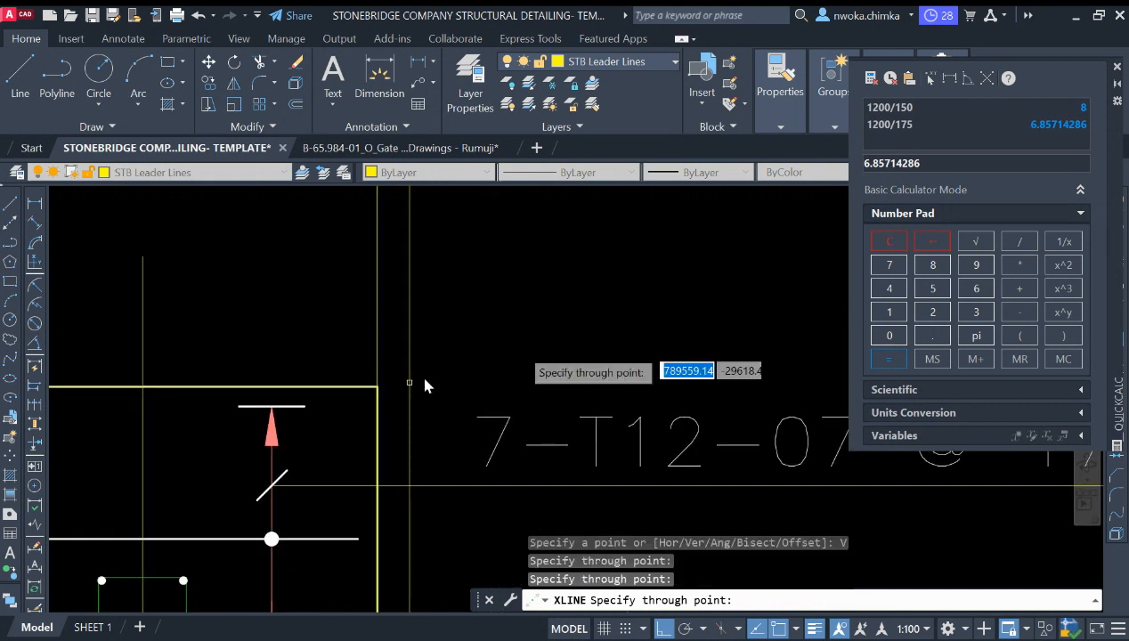
{"action": "scroll", "coordinate": [477, 360], "scroll_direction": "down", "scroll_amount": 3}
{"action": "scroll", "coordinate": [396, 445], "scroll_direction": "up", "scroll_amount": 4}
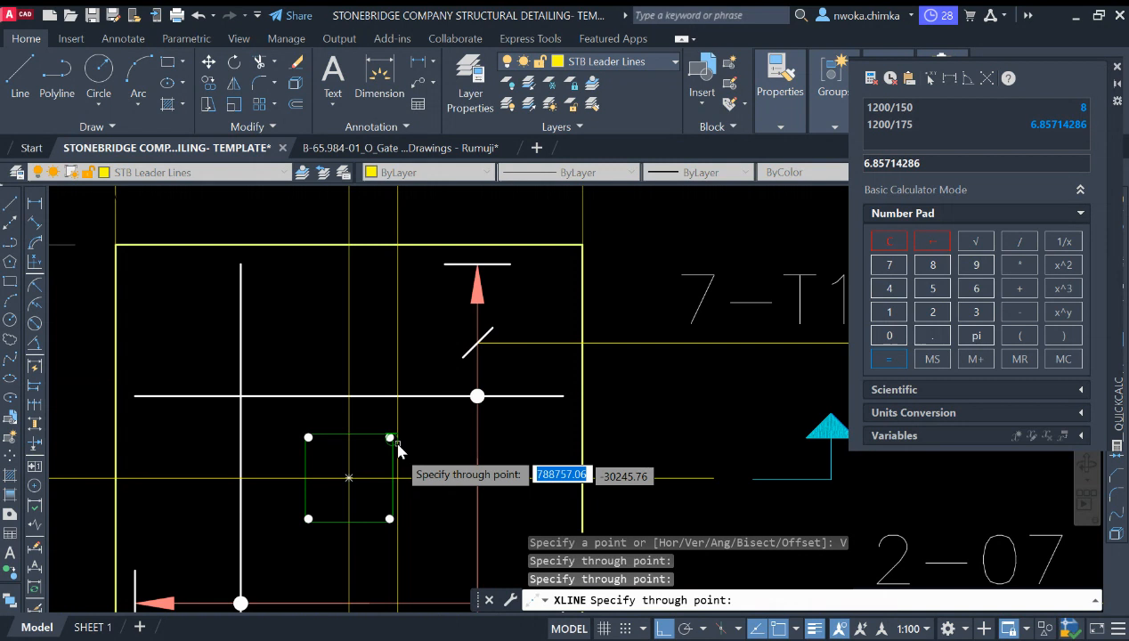
{"action": "scroll", "coordinate": [398, 451], "scroll_direction": "up", "scroll_amount": 2}
{"action": "left_click", "coordinate": [390, 467]}
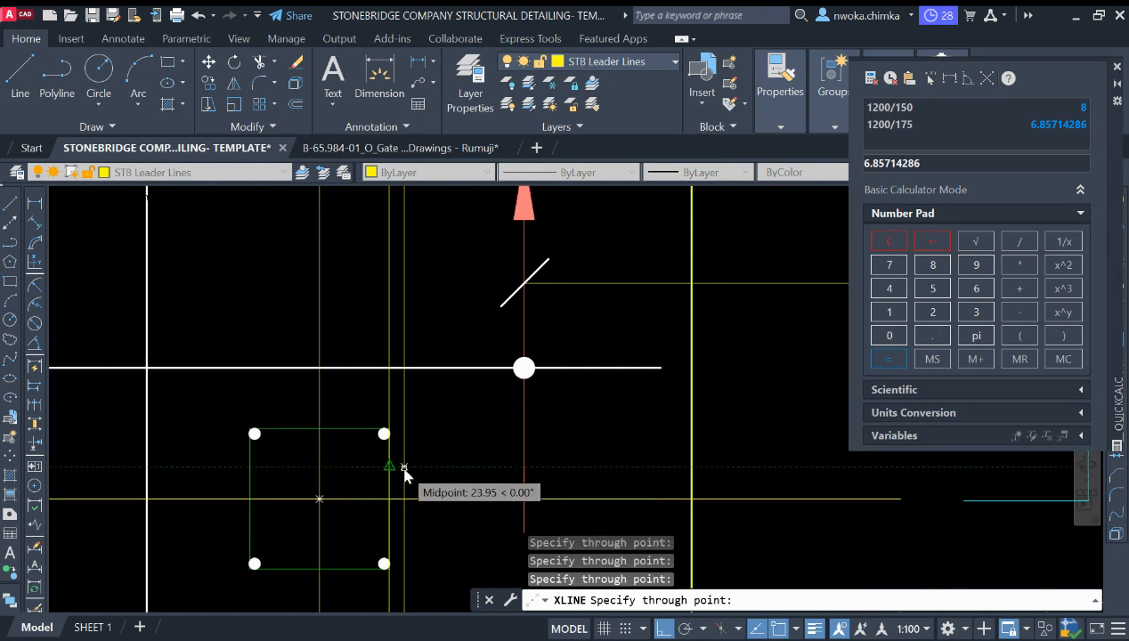
{"action": "left_click", "coordinate": [250, 466]}
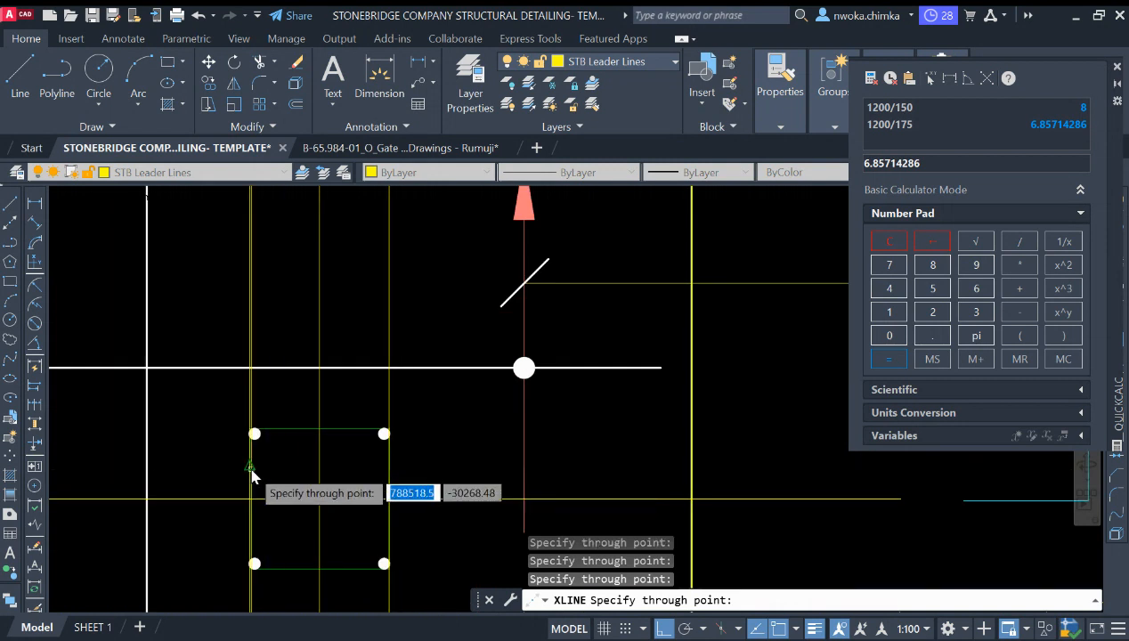
{"action": "key", "text": "Escape"}
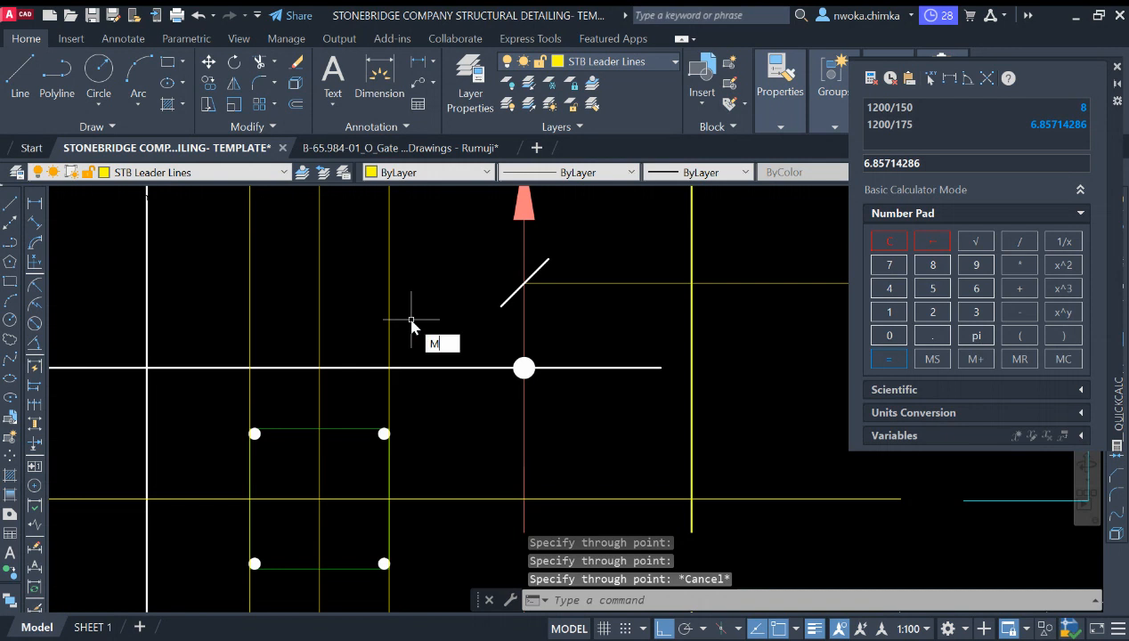
Step: Match the column outline's properties onto the two construction lines through the column sides
{"action": "type", "text": "MA"}
{"action": "key", "text": "Return"}
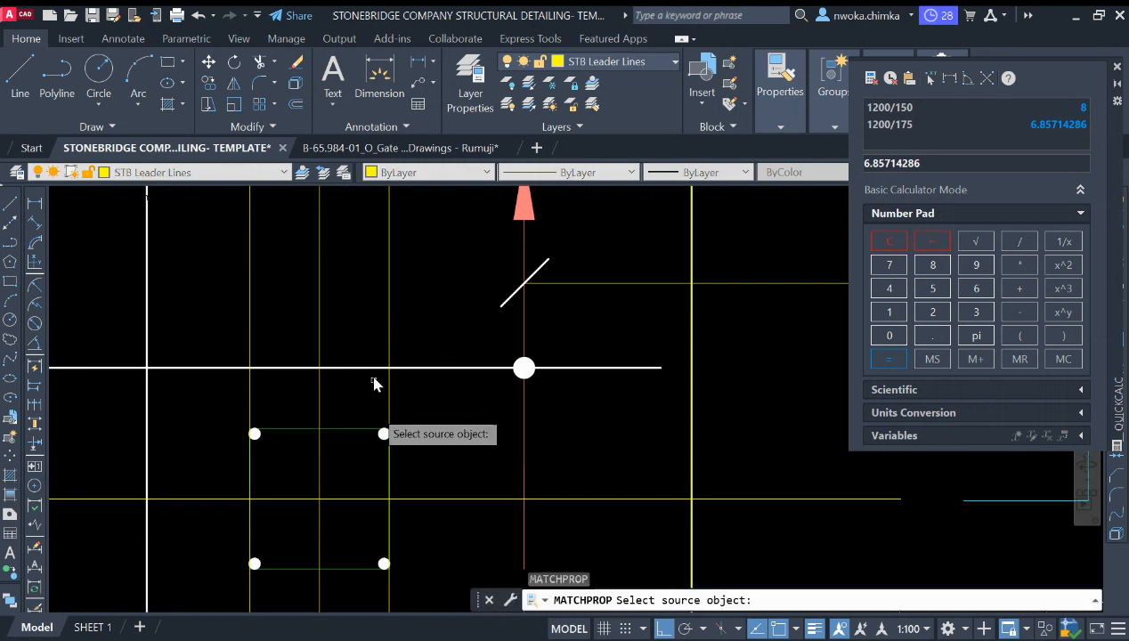
{"action": "left_click", "coordinate": [356, 434]}
{"action": "left_click", "coordinate": [408, 291]}
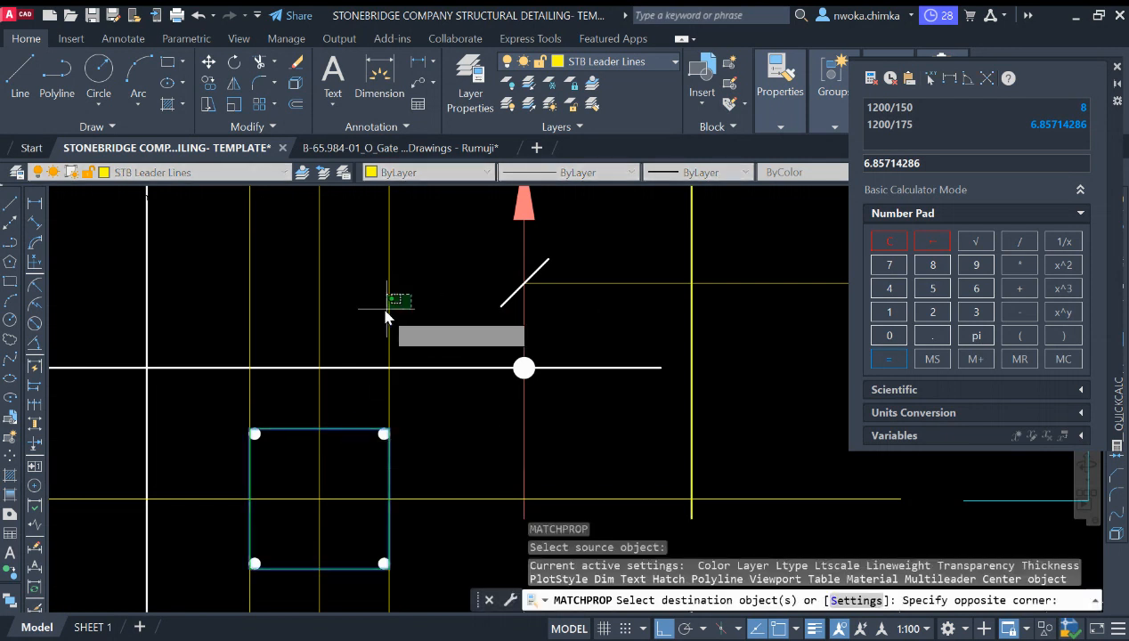
{"action": "left_click", "coordinate": [377, 311]}
{"action": "left_click", "coordinate": [268, 315]}
{"action": "left_click", "coordinate": [233, 319]}
{"action": "key", "text": "Escape"}
Step: Draw a horizontal construction line above the new footing plan
{"action": "scroll", "coordinate": [333, 355], "scroll_direction": "down", "scroll_amount": 4}
{"action": "scroll", "coordinate": [510, 372], "scroll_direction": "down", "scroll_amount": 5}
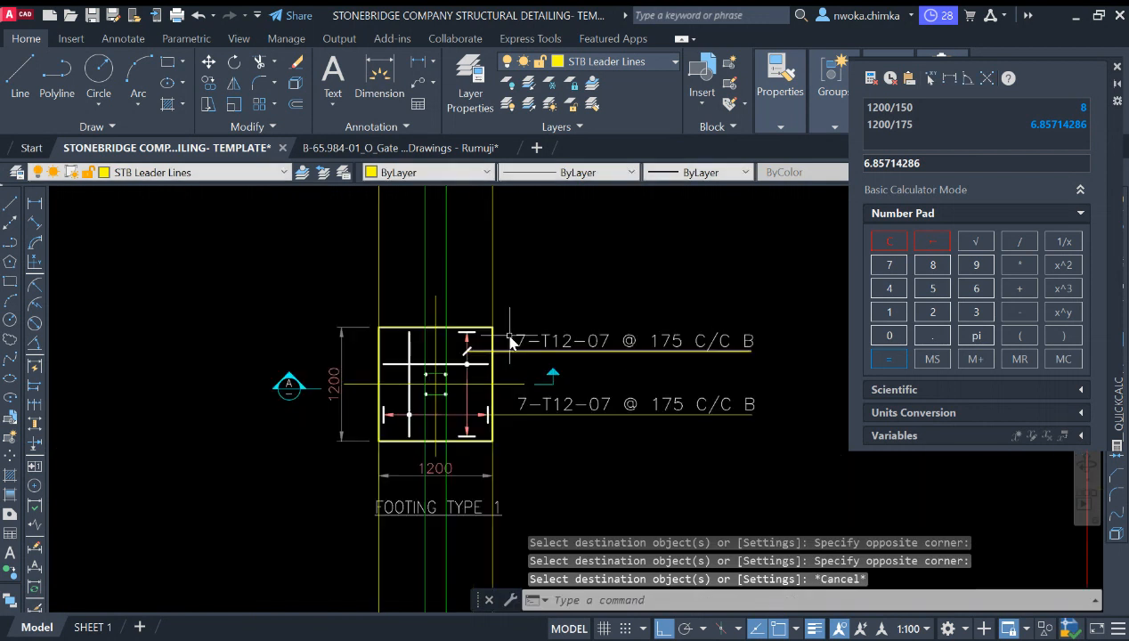
{"action": "scroll", "coordinate": [458, 373], "scroll_direction": "up", "scroll_amount": 6}
{"action": "scroll", "coordinate": [455, 372], "scroll_direction": "down", "scroll_amount": 2}
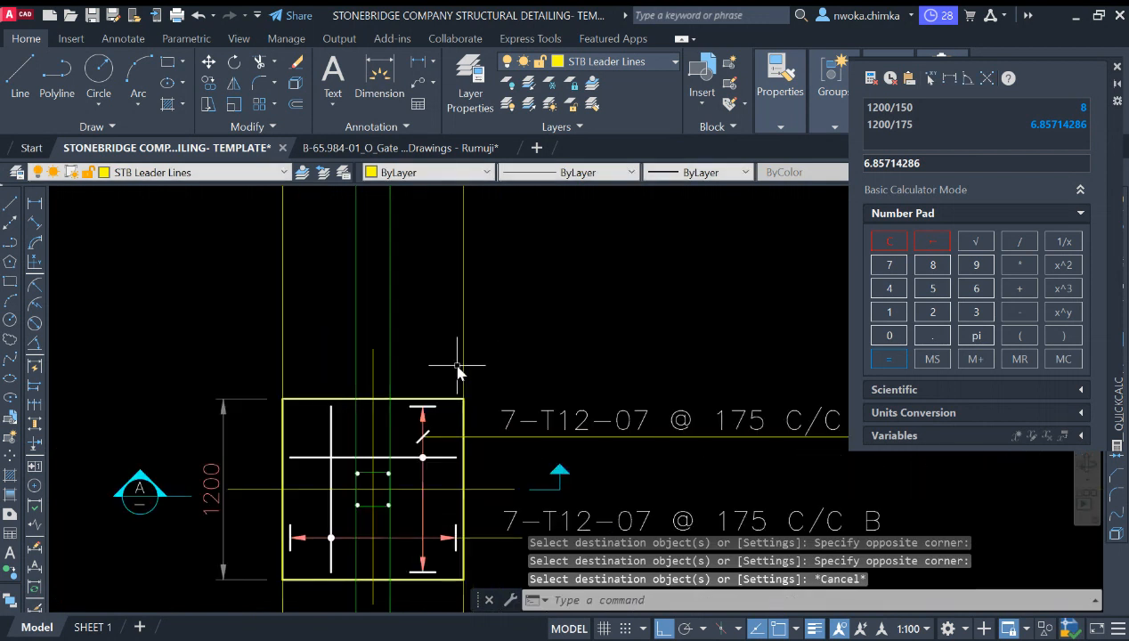
{"action": "type", "text": "XL"}
{"action": "key", "text": "Return"}
{"action": "type", "text": "H"}
{"action": "key", "text": "Return"}
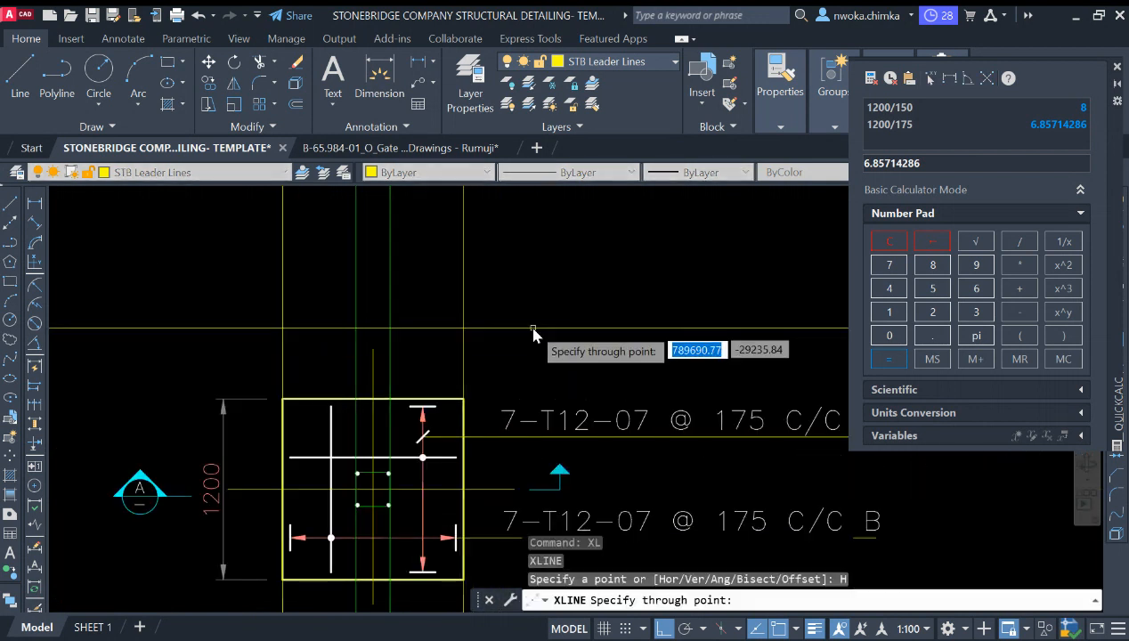
{"action": "left_click", "coordinate": [532, 321]}
{"action": "key", "text": "Escape"}
Step: Trim the vertical construction lines below the horizontal construction line, down to the footing plan
{"action": "left_click_drag", "start_coordinate": [575, 285], "coordinate": [537, 365]}
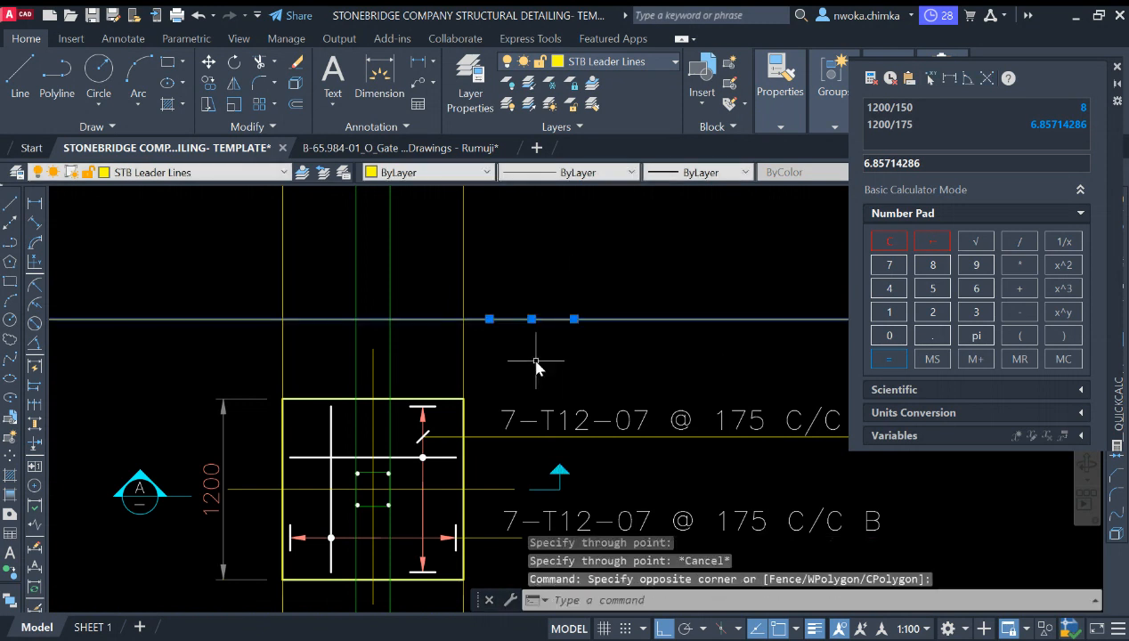
{"action": "type", "text": "TR"}
{"action": "key", "text": "Return"}
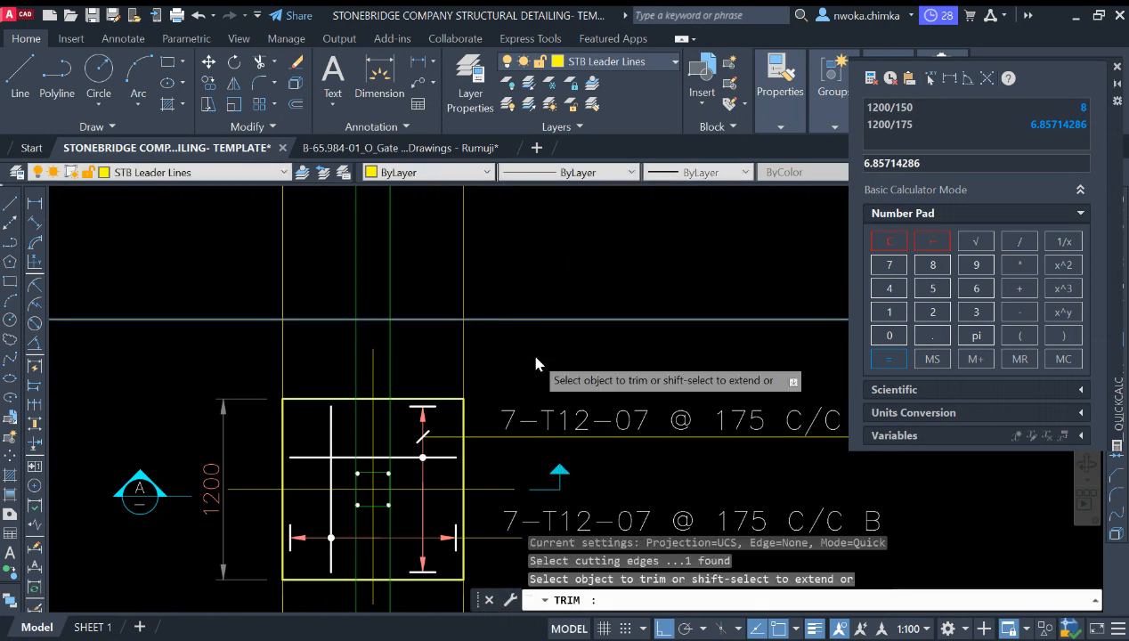
{"action": "mouse_move", "coordinate": [517, 353]}
{"action": "left_mouse_down"}
{"action": "mouse_move", "coordinate": [391, 335]}
{"action": "mouse_move", "coordinate": [302, 340]}
{"action": "left_mouse_up"}
{"action": "key", "text": "Escape"}
{"action": "scroll", "coordinate": [383, 343], "scroll_direction": "down", "scroll_amount": 4}
{"action": "scroll", "coordinate": [397, 334], "scroll_direction": "up", "scroll_amount": 2}
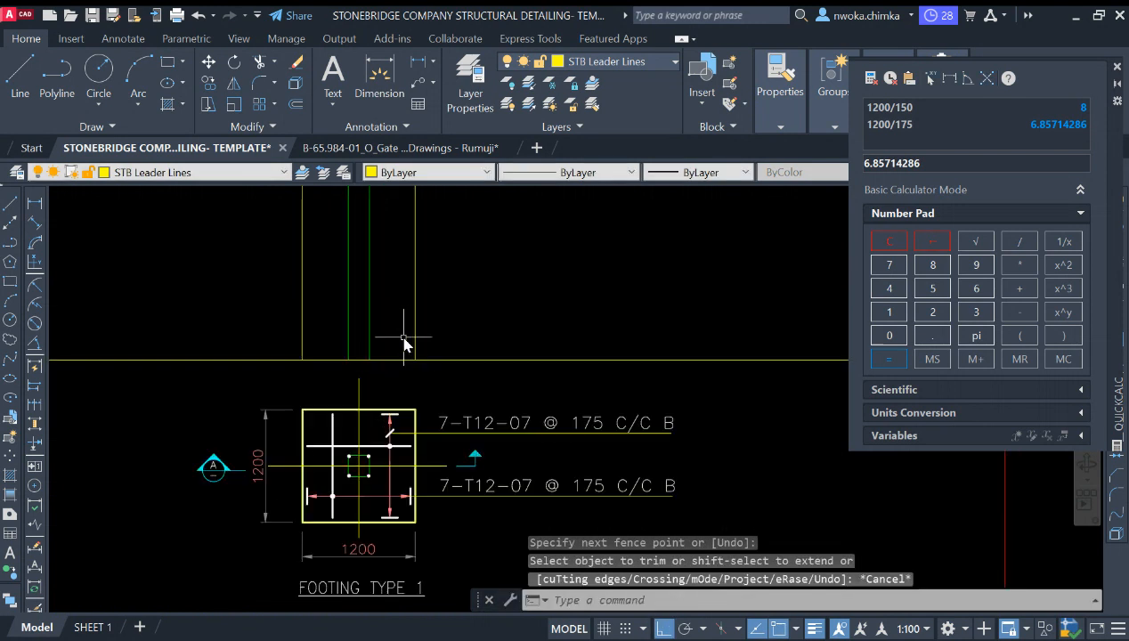
{"action": "scroll", "coordinate": [496, 333], "scroll_direction": "down", "scroll_amount": 3}
{"action": "scroll", "coordinate": [356, 353], "scroll_direction": "down", "scroll_amount": 5}
{"action": "scroll", "coordinate": [343, 352], "scroll_direction": "down", "scroll_amount": 6}
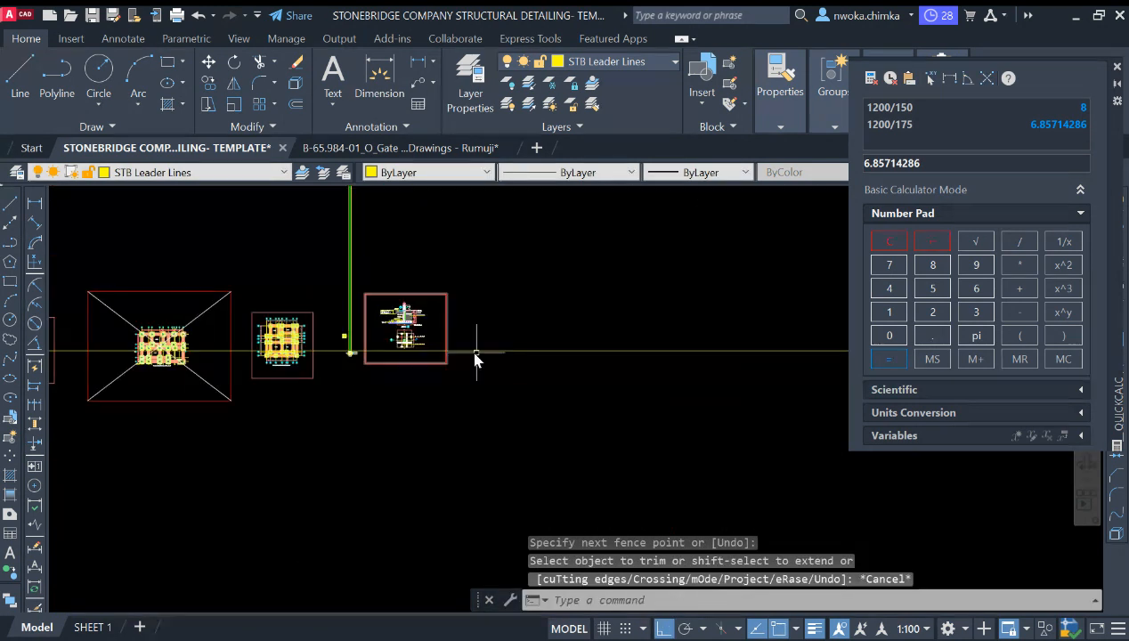
Step: Offset the horizontal construction line 300 upward above the footing plan
{"action": "scroll", "coordinate": [238, 345], "scroll_direction": "up", "scroll_amount": 10}
{"action": "scroll", "coordinate": [271, 336], "scroll_direction": "down", "scroll_amount": 8}
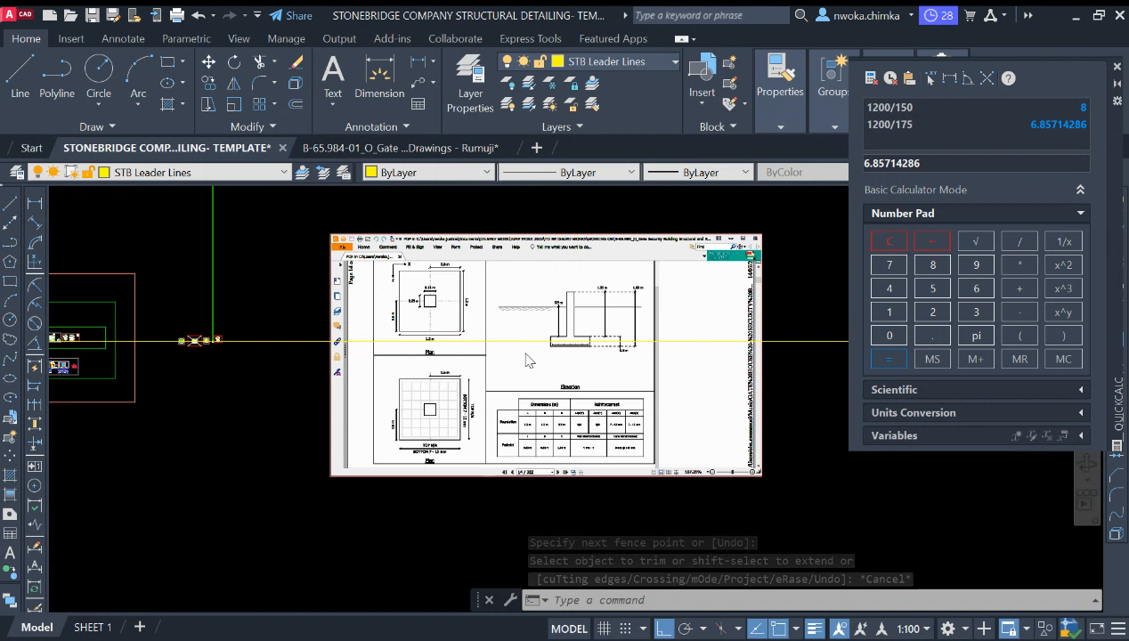
{"action": "scroll", "coordinate": [644, 360], "scroll_direction": "up", "scroll_amount": 10}
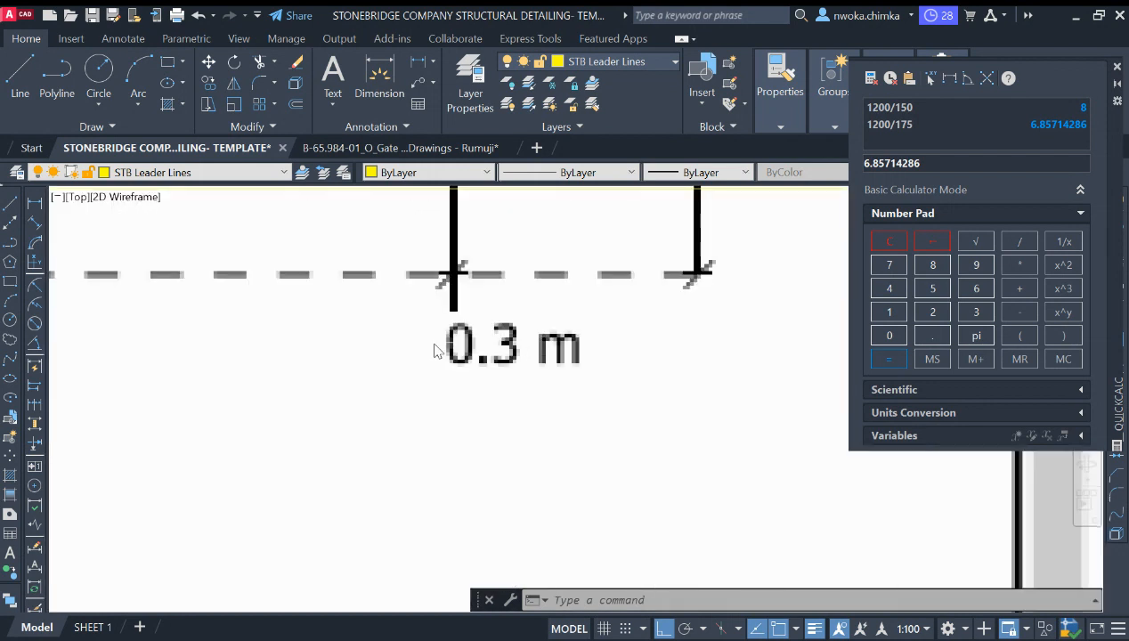
{"action": "scroll", "coordinate": [647, 365], "scroll_direction": "down", "scroll_amount": 10}
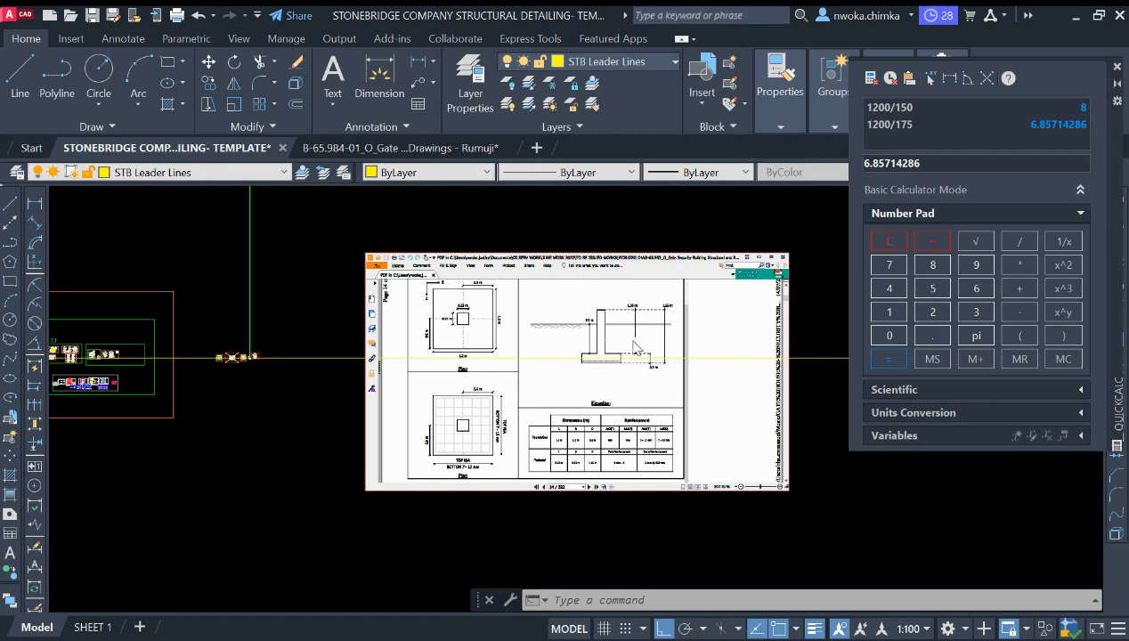
{"action": "scroll", "coordinate": [636, 348], "scroll_direction": "up", "scroll_amount": 3}
{"action": "scroll", "coordinate": [594, 334], "scroll_direction": "down", "scroll_amount": 10}
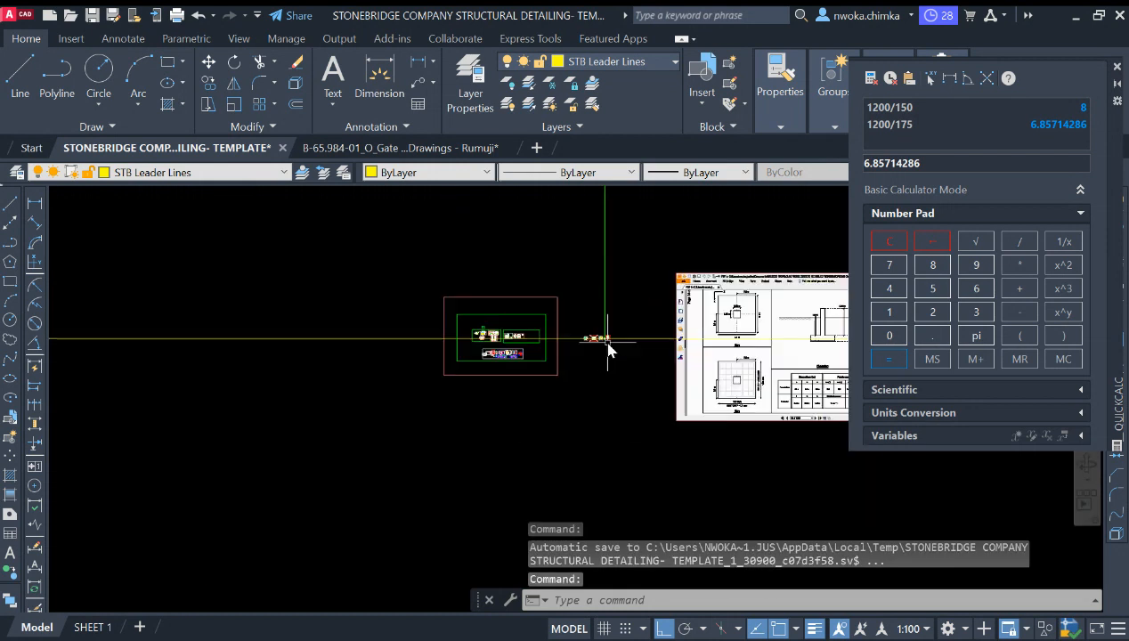
{"action": "scroll", "coordinate": [560, 400], "scroll_direction": "up", "scroll_amount": 8}
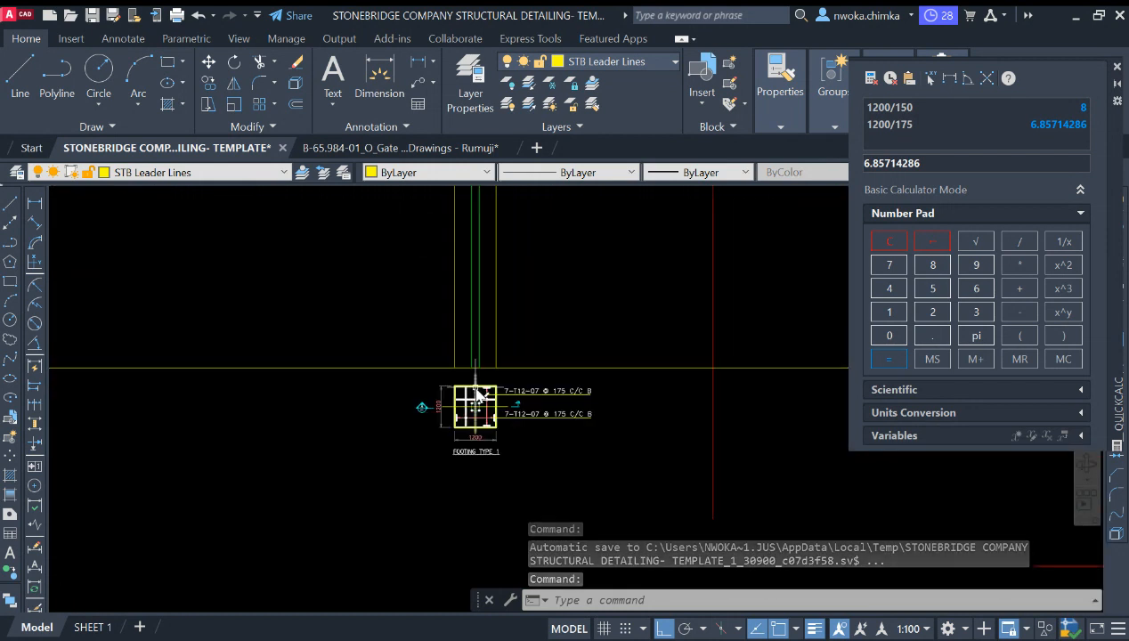
{"action": "type", "text": "o"}
{"action": "key", "text": "Return"}
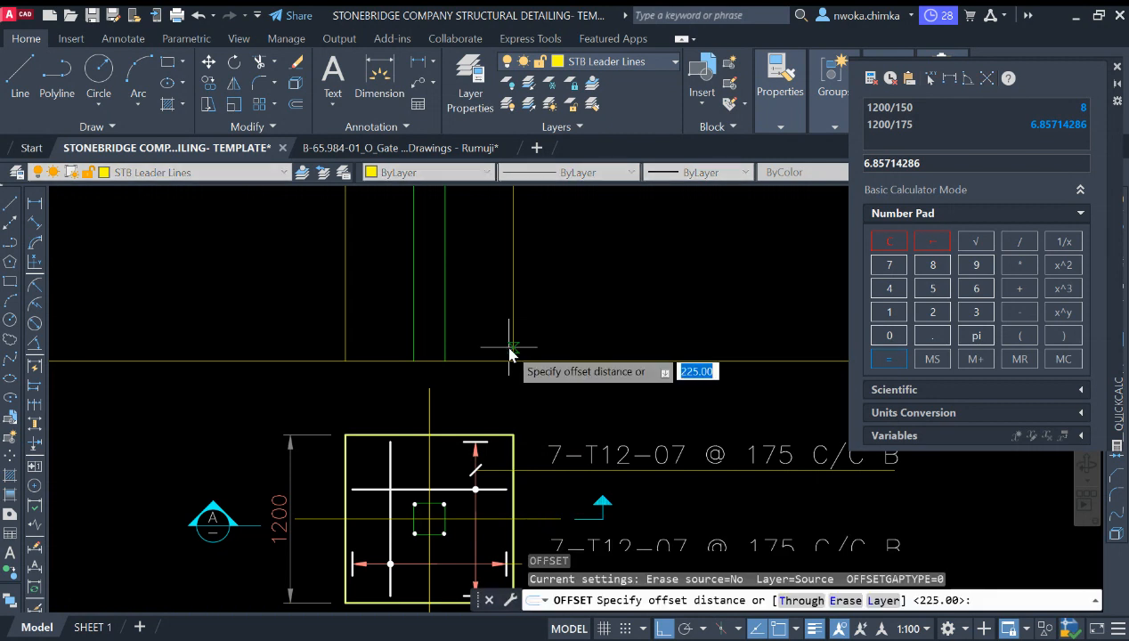
{"action": "type", "text": "300"}
{"action": "key", "text": "Return"}
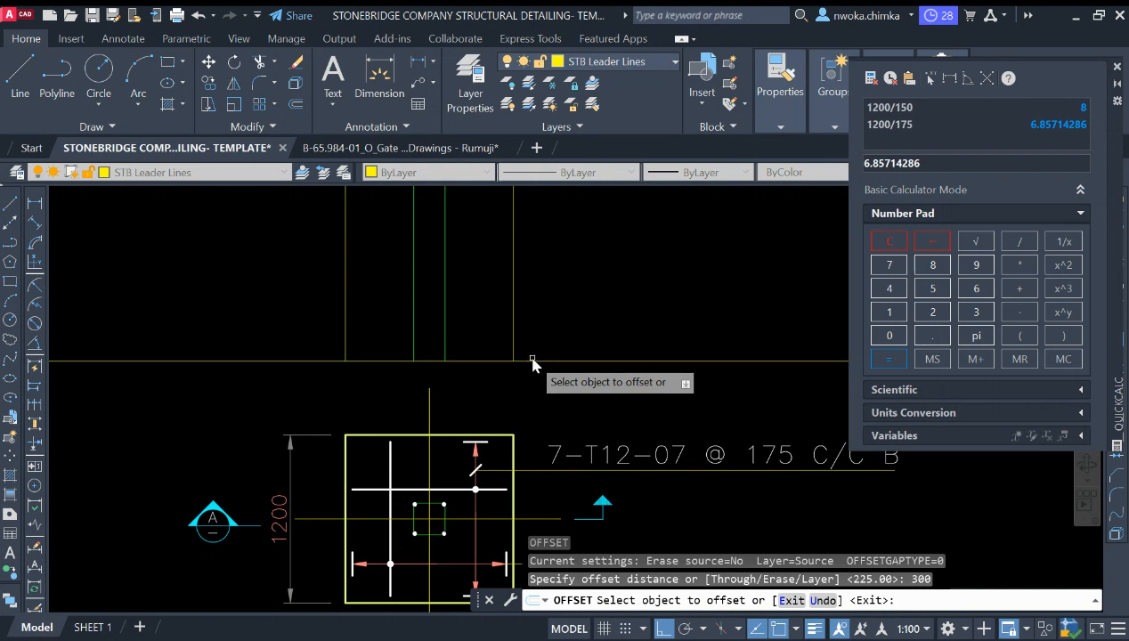
{"action": "left_click", "coordinate": [531, 358]}
{"action": "left_click", "coordinate": [538, 363]}
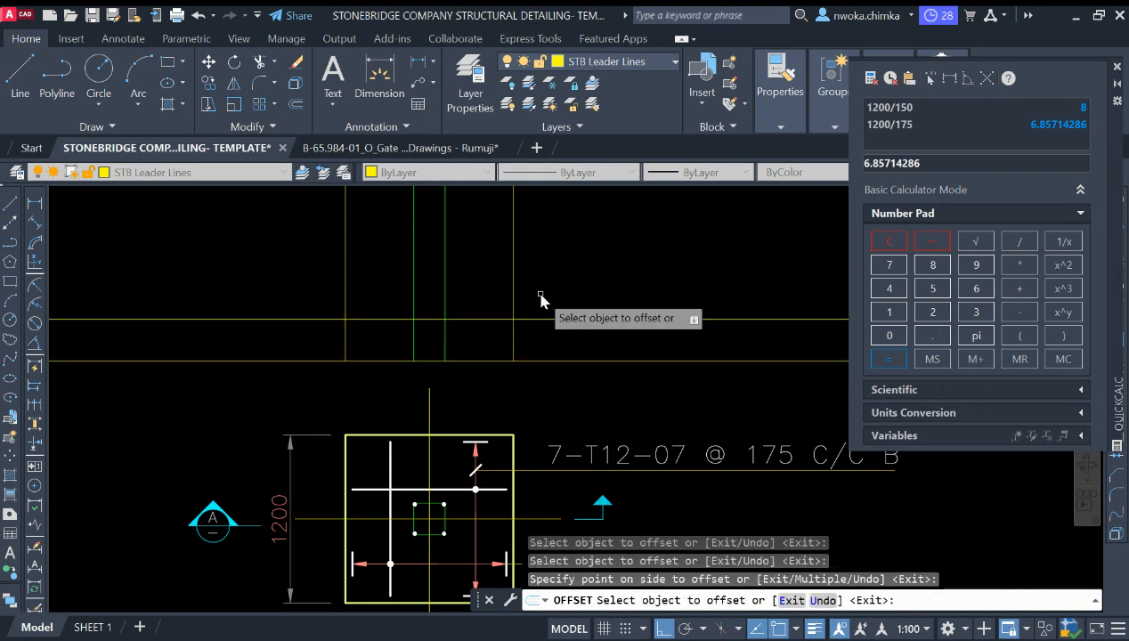
{"action": "left_click", "coordinate": [545, 298]}
{"action": "key", "text": "Escape"}
Step: Try trimming the construction lines above the new horizontal line, then undo the trims
{"action": "scroll", "coordinate": [504, 345], "scroll_direction": "up", "scroll_amount": 3}
{"action": "left_click", "coordinate": [533, 274]}
{"action": "left_click", "coordinate": [498, 292]}
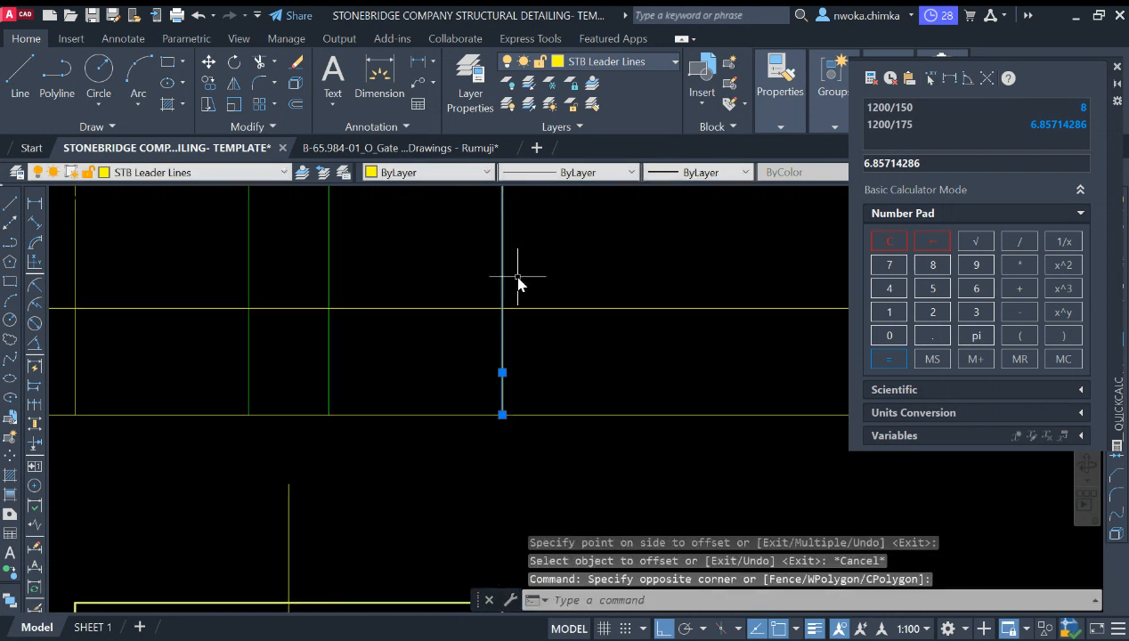
{"action": "type", "text": "TR"}
{"action": "key", "text": "Return"}
{"action": "scroll", "coordinate": [635, 257], "scroll_direction": "down", "scroll_amount": 2}
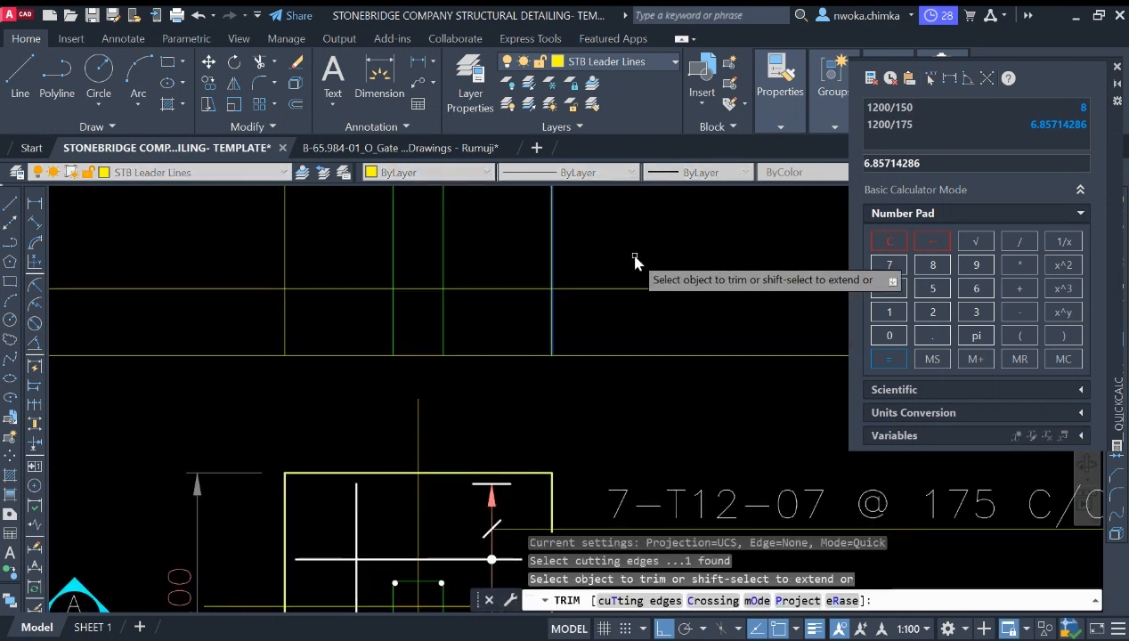
{"action": "left_click", "coordinate": [635, 256]}
{"action": "left_click", "coordinate": [636, 301]}
{"action": "left_click", "coordinate": [619, 290]}
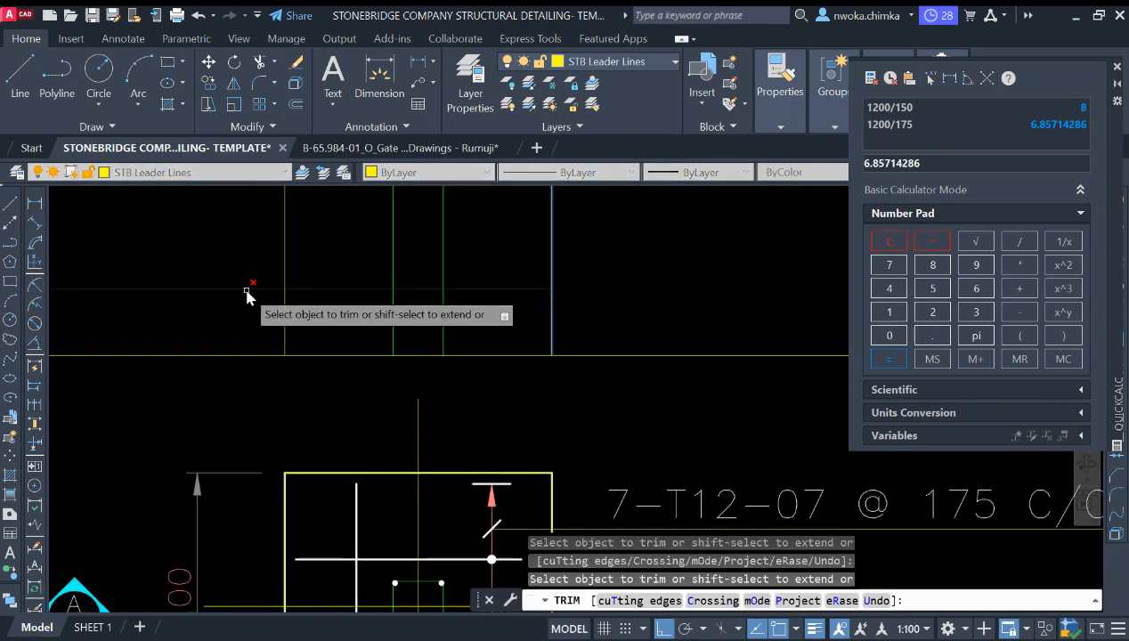
{"action": "key", "text": "Escape"}
{"action": "scroll", "coordinate": [498, 294], "scroll_direction": "down", "scroll_amount": 2}
{"action": "key", "text": "ctrl+z"}
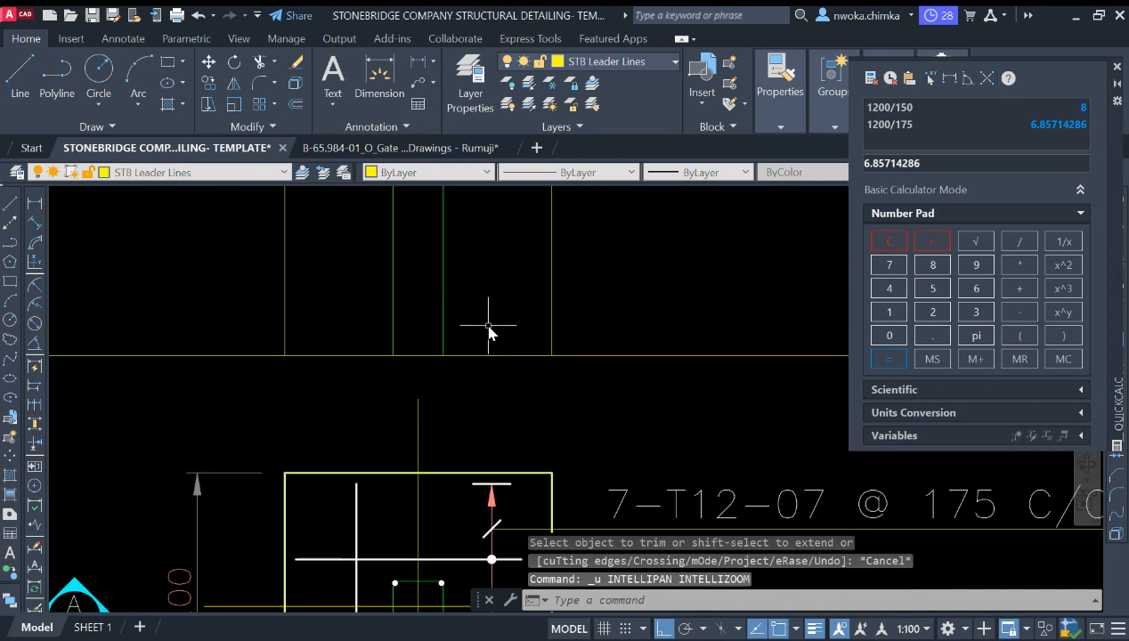
{"action": "key", "text": "ctrl+z"}
Step: Trim the upper horizontal construction line back to the footing's outer vertical lines on both sides
{"action": "scroll", "coordinate": [563, 308], "scroll_direction": "down", "scroll_amount": 2}
{"action": "left_click", "coordinate": [543, 265]}
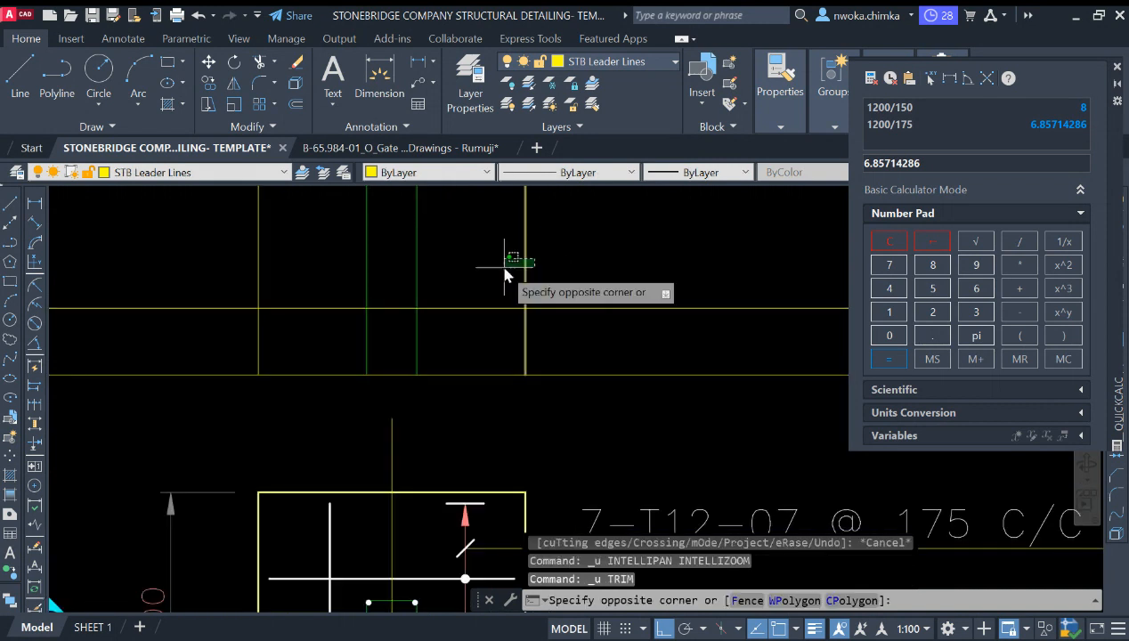
{"action": "left_click", "coordinate": [489, 266]}
{"action": "left_click", "coordinate": [289, 267]}
{"action": "left_click", "coordinate": [220, 267]}
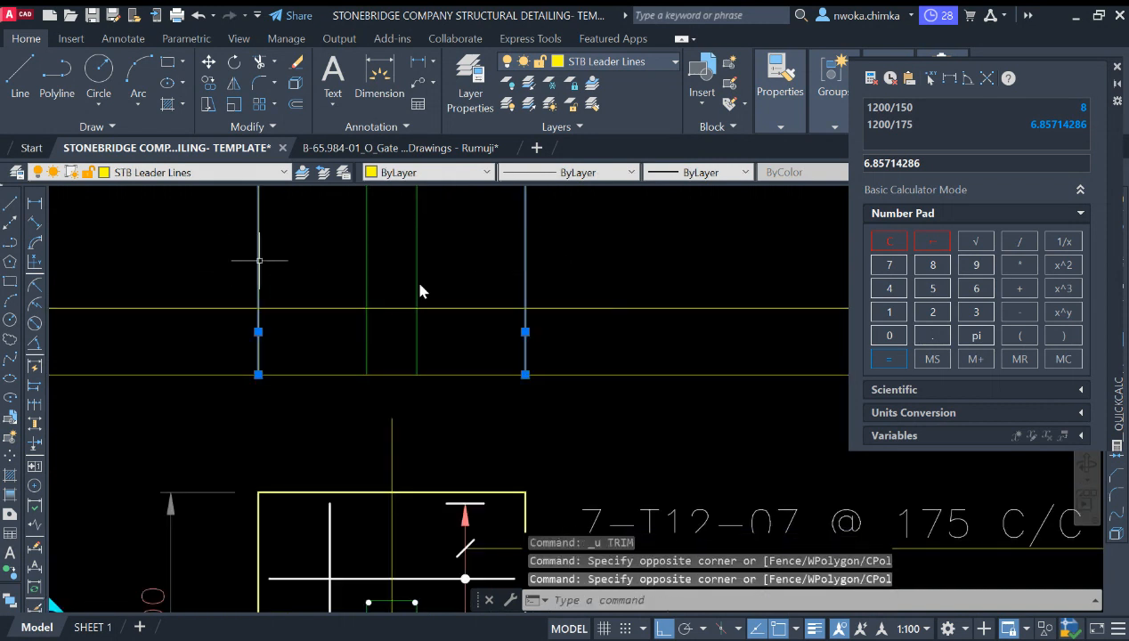
{"action": "type", "text": "tr"}
{"action": "key", "text": "Return"}
{"action": "left_click", "coordinate": [596, 305]}
{"action": "left_click", "coordinate": [462, 326]}
{"action": "key", "text": "Return"}
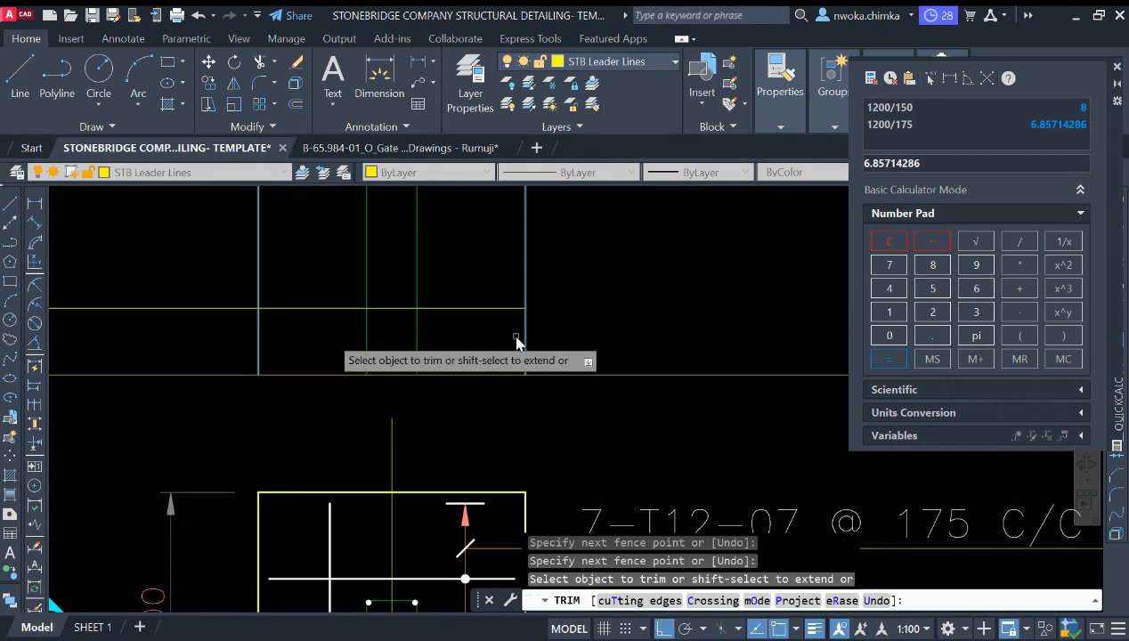
{"action": "left_click", "coordinate": [185, 309]}
{"action": "key", "text": "Escape"}
Step: Trim the column-side construction lines between the two horizontal lines, leaving them above the footing top
{"action": "scroll", "coordinate": [429, 320], "scroll_direction": "down", "scroll_amount": 2}
{"action": "middle_click_drag", "start_coordinate": [428, 321], "coordinate": [494, 327]}
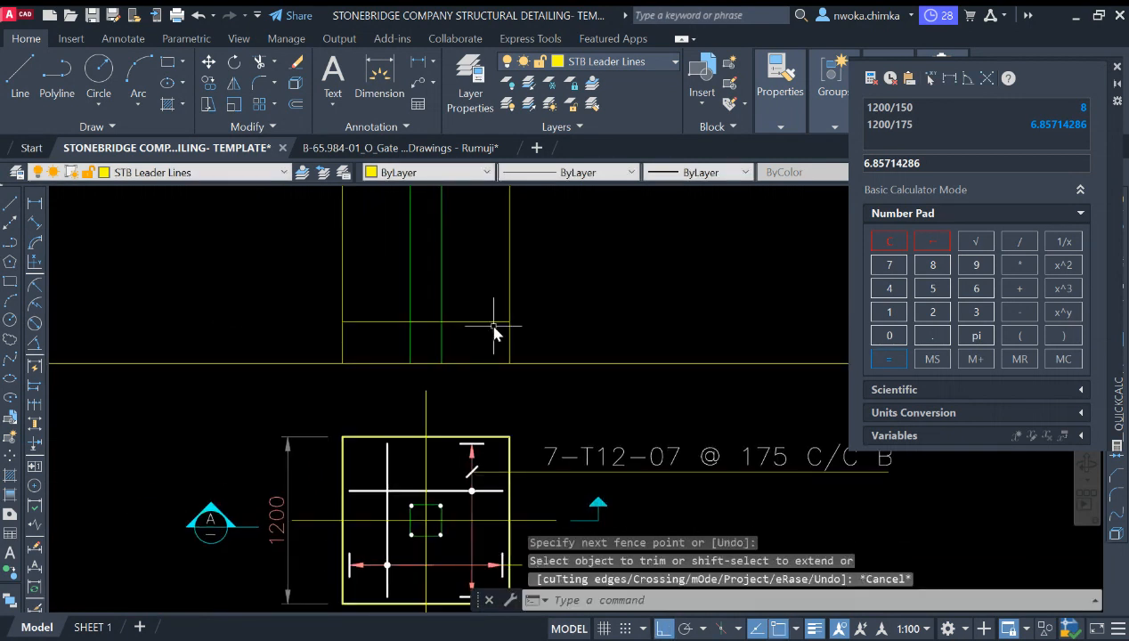
{"action": "scroll", "coordinate": [452, 330], "scroll_direction": "up", "scroll_amount": 2}
{"action": "left_click", "coordinate": [454, 325]}
{"action": "left_click", "coordinate": [455, 319]}
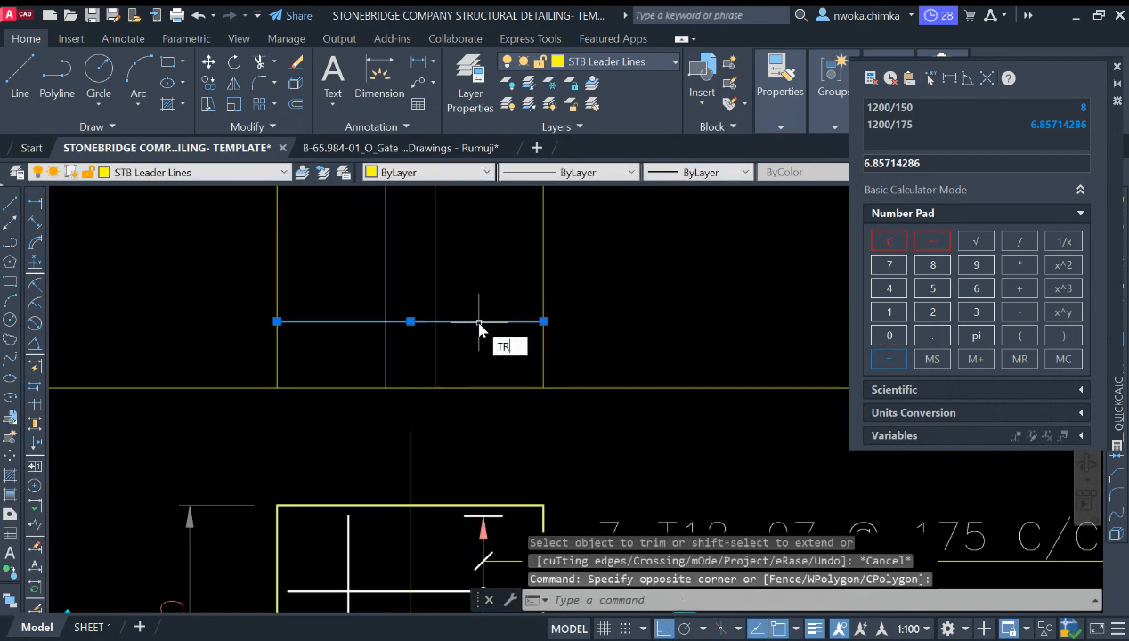
{"action": "key", "text": "space"}
{"action": "left_click", "coordinate": [452, 353]}
{"action": "left_click", "coordinate": [371, 352]}
{"action": "key", "text": "Escape"}
Step: Trim the footing's outer vertical lines above the upper horizontal line to close the footing section outline
{"action": "scroll", "coordinate": [475, 322], "scroll_direction": "down", "scroll_amount": 2}
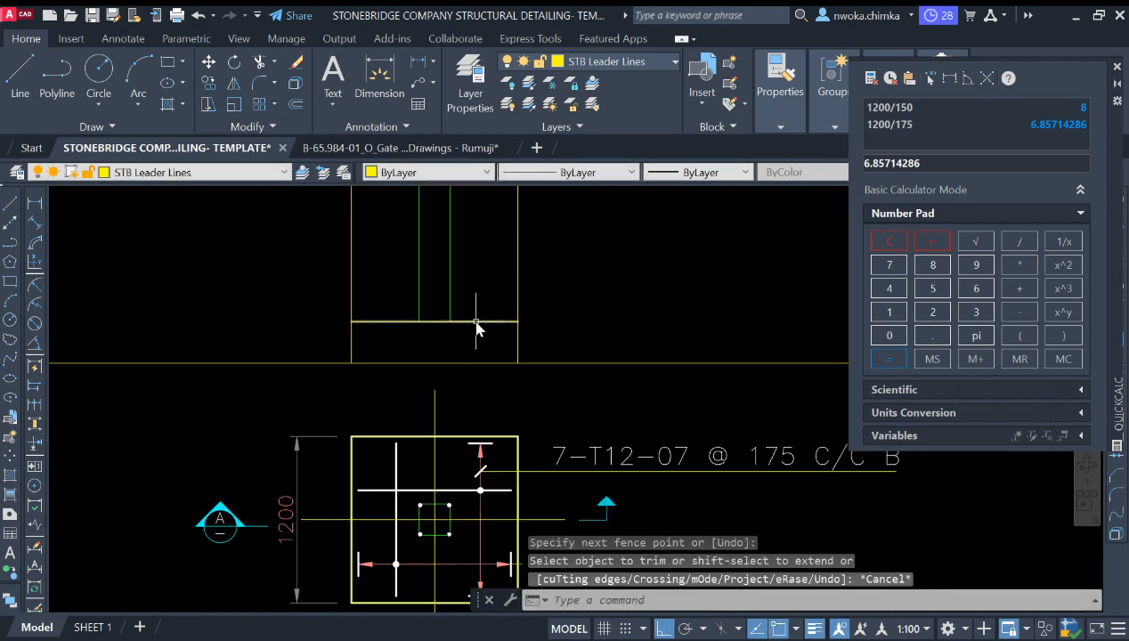
{"action": "left_click", "coordinate": [402, 322]}
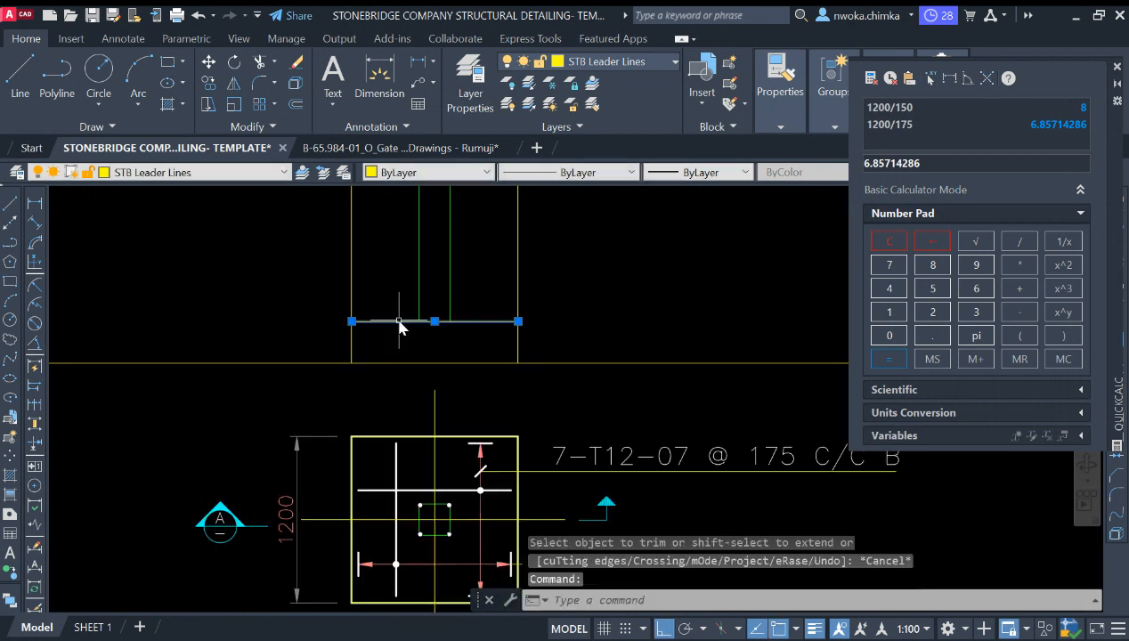
{"action": "key", "text": "space"}
{"action": "left_click", "coordinate": [374, 308]}
{"action": "left_click", "coordinate": [321, 309]}
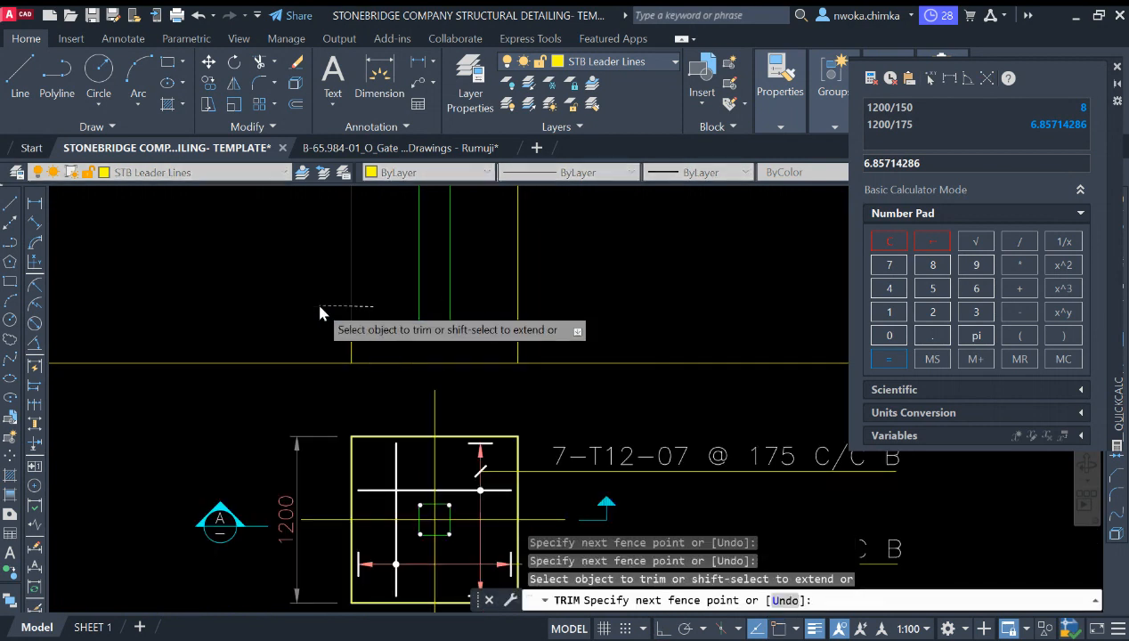
{"action": "left_click", "coordinate": [482, 292]}
{"action": "left_click", "coordinate": [557, 297]}
{"action": "key", "text": "Escape"}
Step: Offset the footing's bottom line 50 downward for the blinding layer
{"action": "scroll", "coordinate": [564, 437], "scroll_direction": "down", "scroll_amount": 2}
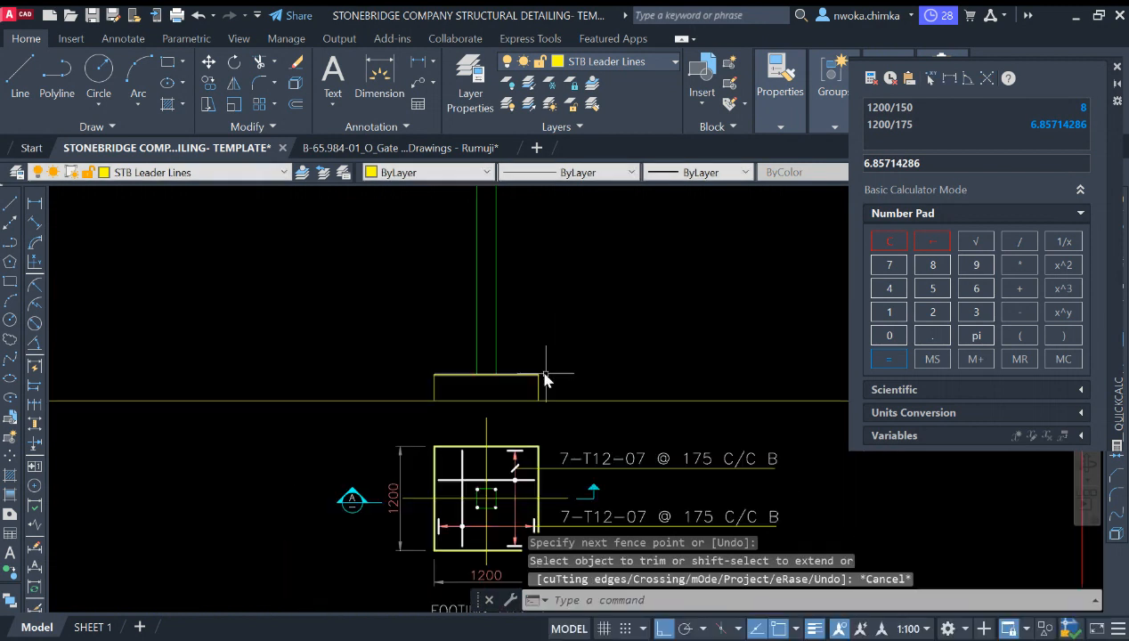
{"action": "scroll", "coordinate": [546, 390], "scroll_direction": "up", "scroll_amount": 4}
{"action": "middle_click_drag", "start_coordinate": [442, 416], "coordinate": [448, 374]}
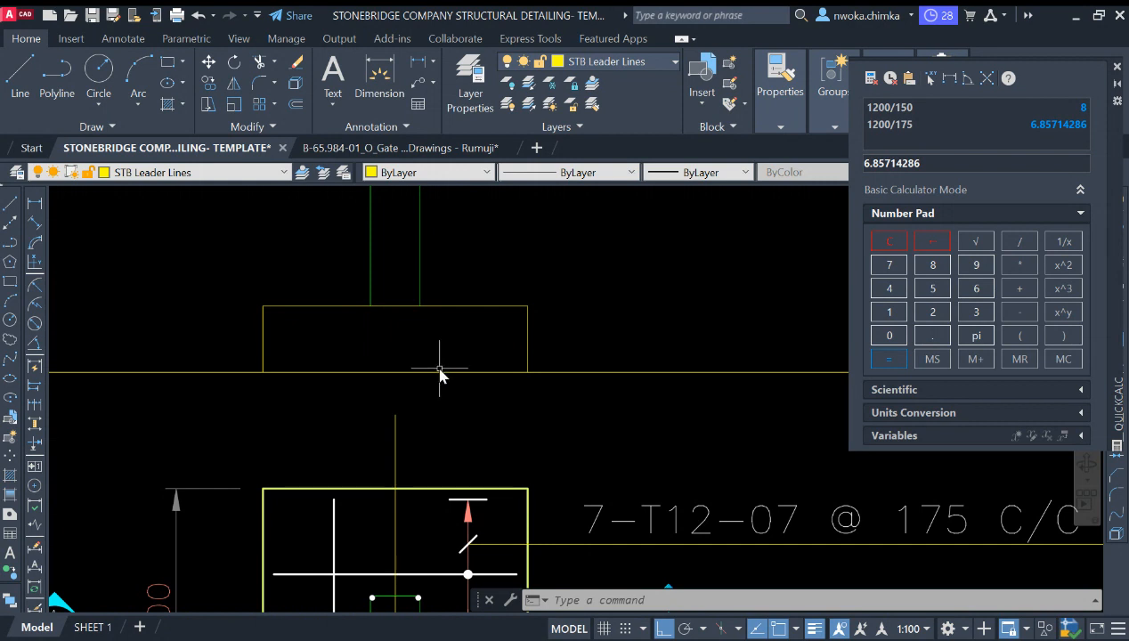
{"action": "key", "text": "Return"}
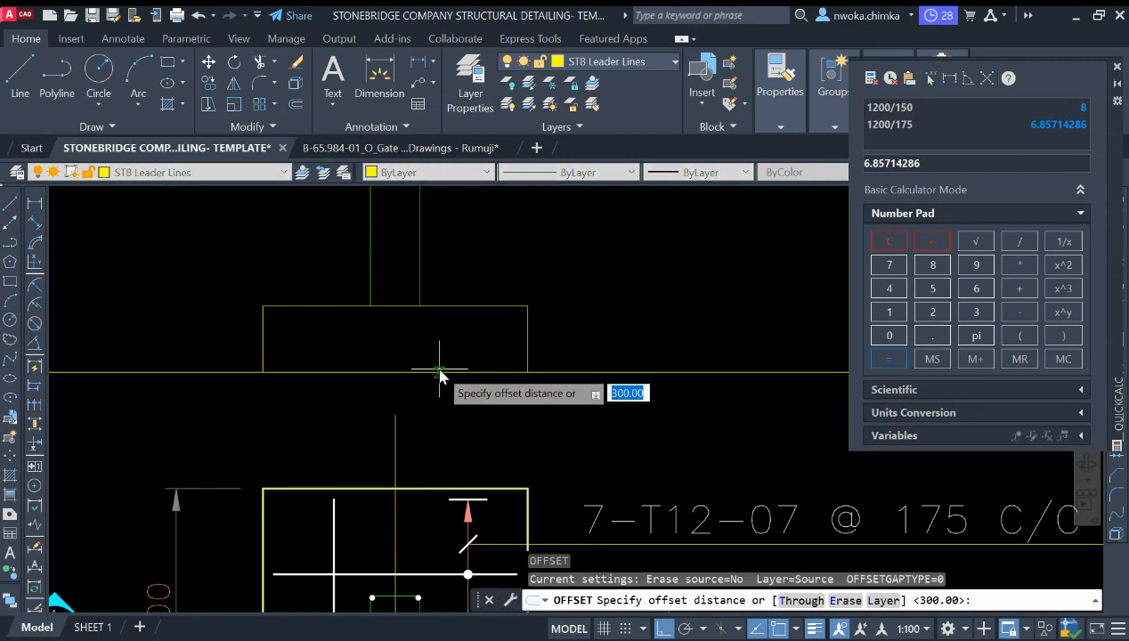
{"action": "type", "text": "50"}
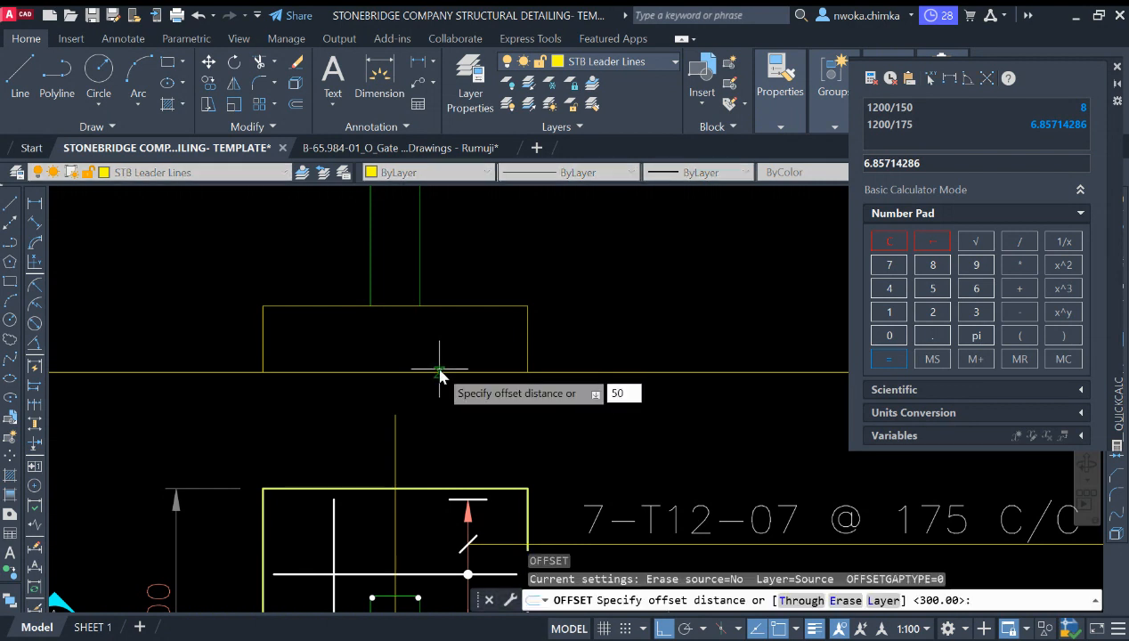
{"action": "key", "text": "Return"}
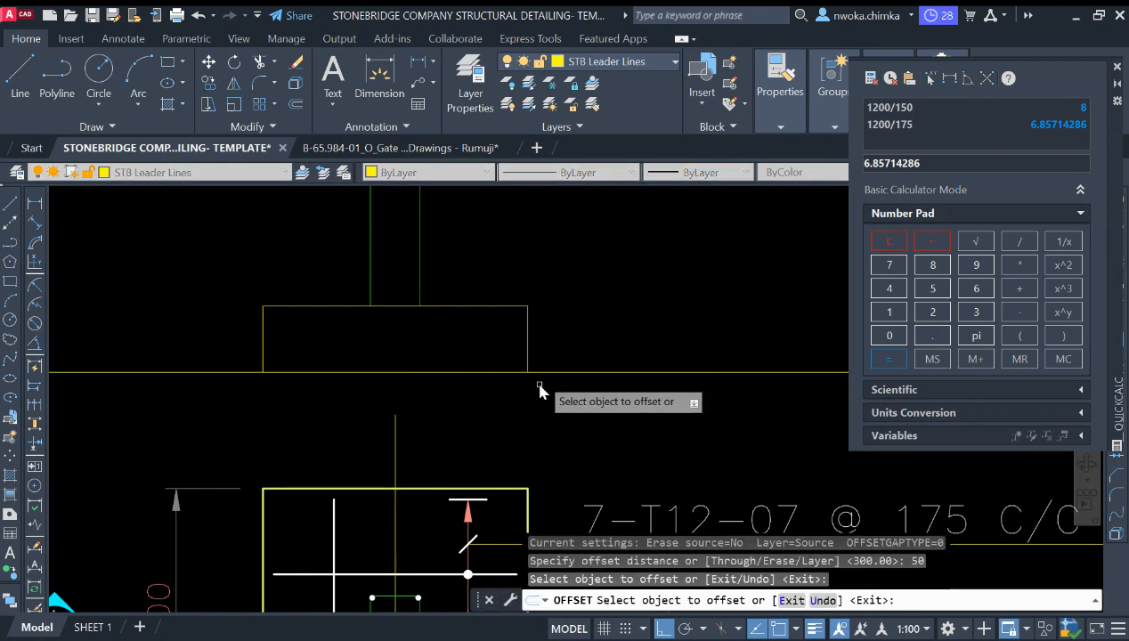
{"action": "left_click", "coordinate": [540, 372]}
{"action": "left_click", "coordinate": [575, 390]}
{"action": "key", "text": "Escape"}
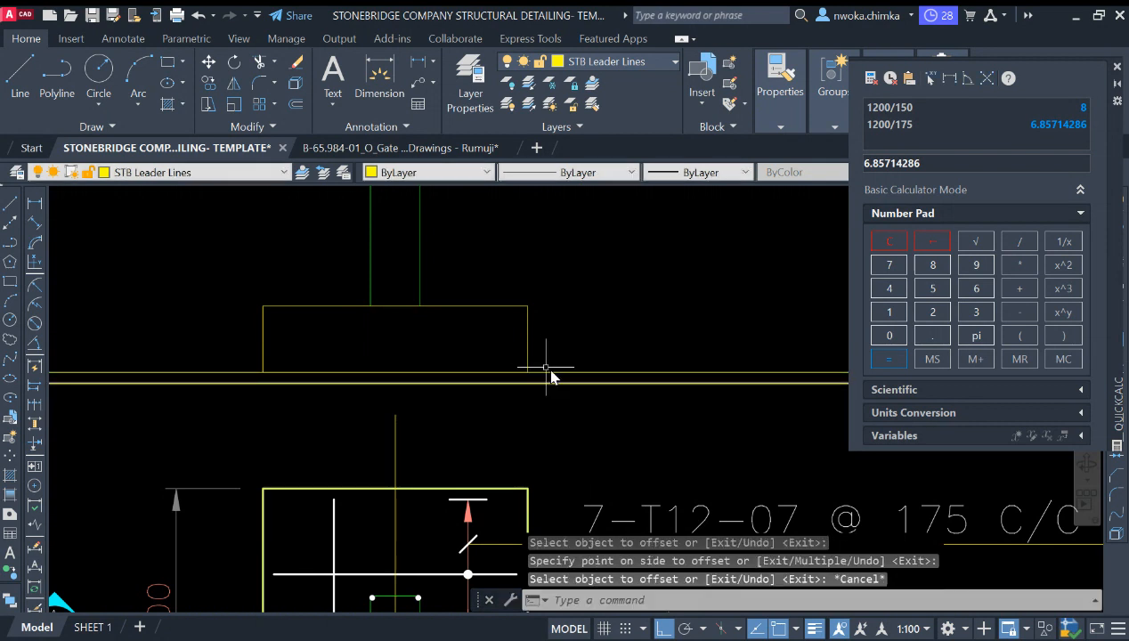
Step: Move the new bottom line onto the STB BLINDING layer
{"action": "scroll", "coordinate": [542, 369], "scroll_direction": "up", "scroll_amount": 2}
{"action": "left_click_drag", "start_coordinate": [541, 386], "coordinate": [516, 422]}
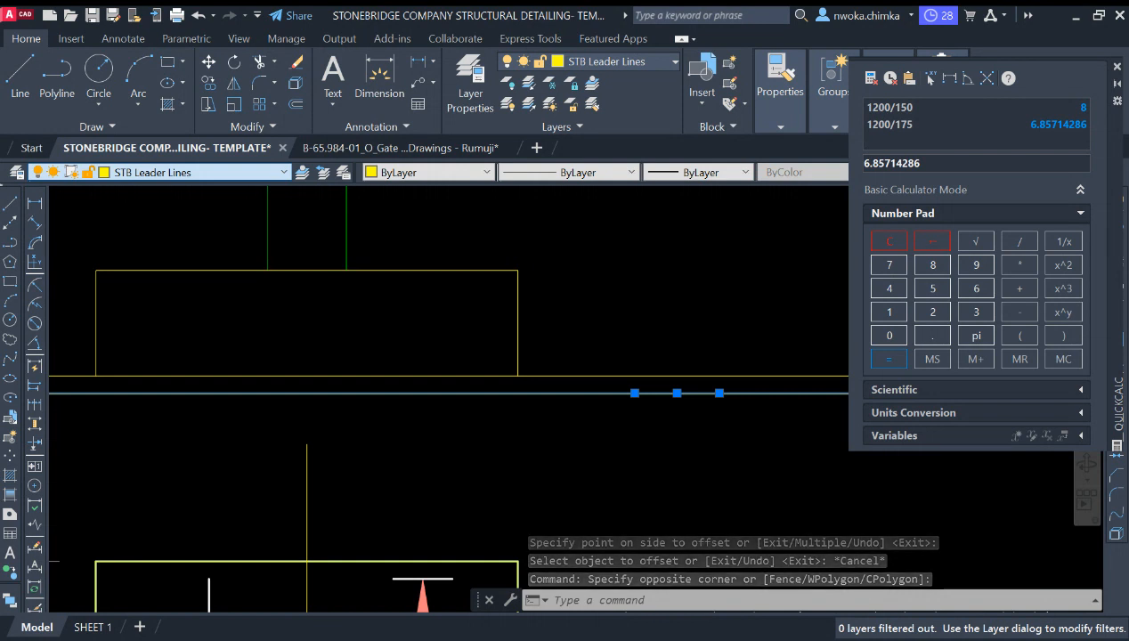
{"action": "left_click", "coordinate": [258, 261]}
{"action": "key", "text": "Escape"}
{"action": "scroll", "coordinate": [552, 365], "scroll_direction": "down", "scroll_amount": 2}
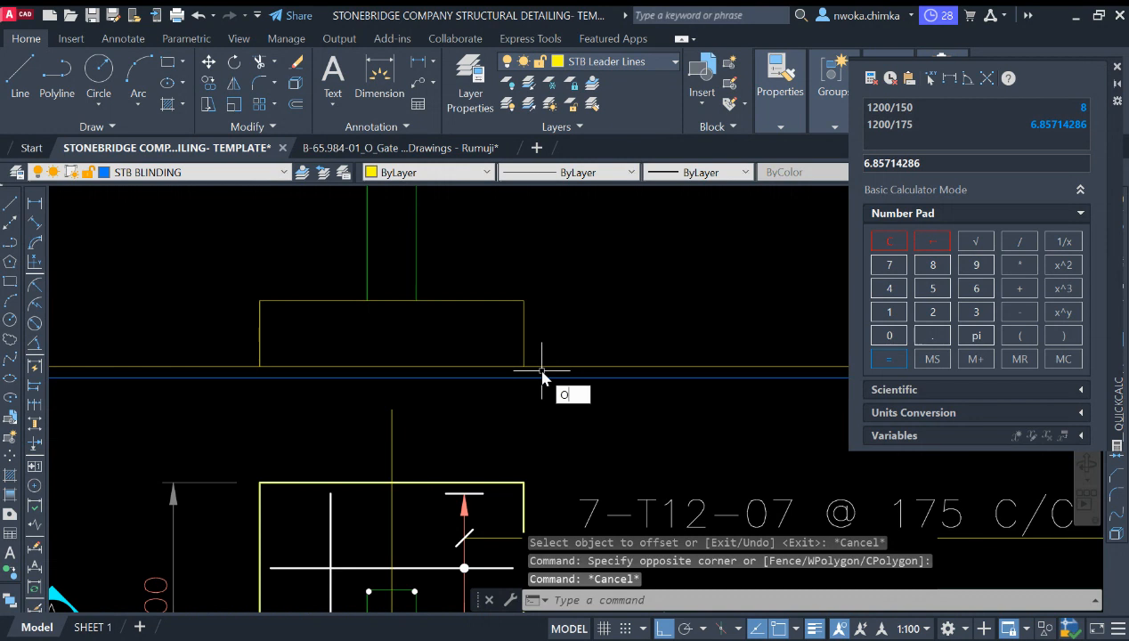
Step: Offset both footing side lines 50 outward for the blinding edges
{"action": "type", "text": "O"}
{"action": "key", "text": "Return"}
{"action": "scroll", "coordinate": [542, 374], "scroll_direction": "up", "scroll_amount": 3}
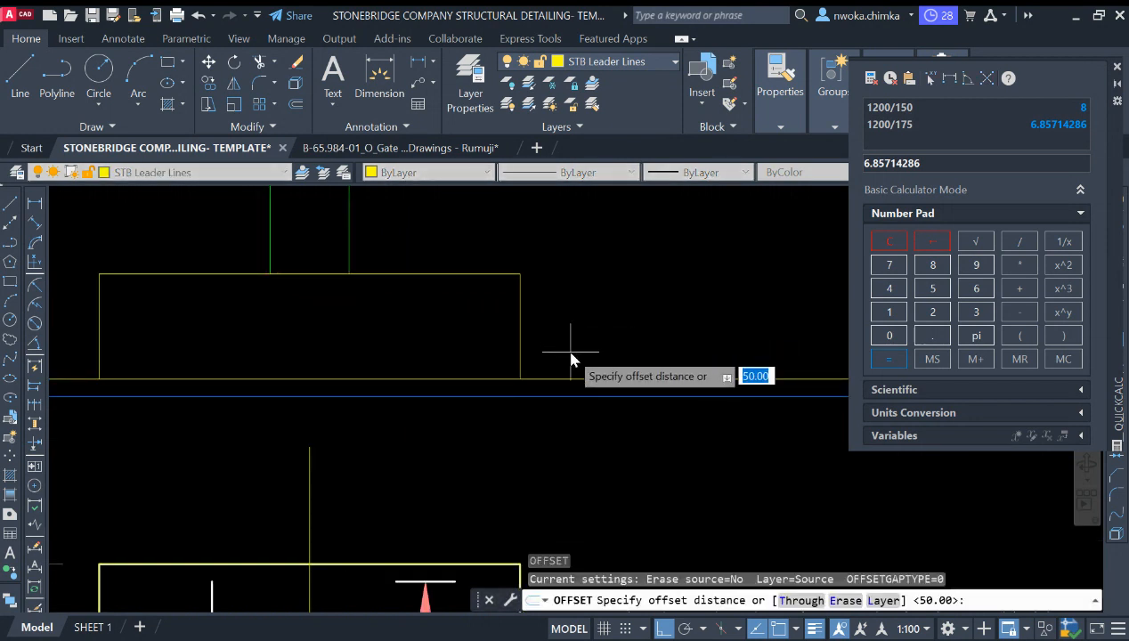
{"action": "type", "text": "50"}
{"action": "key", "text": "Return"}
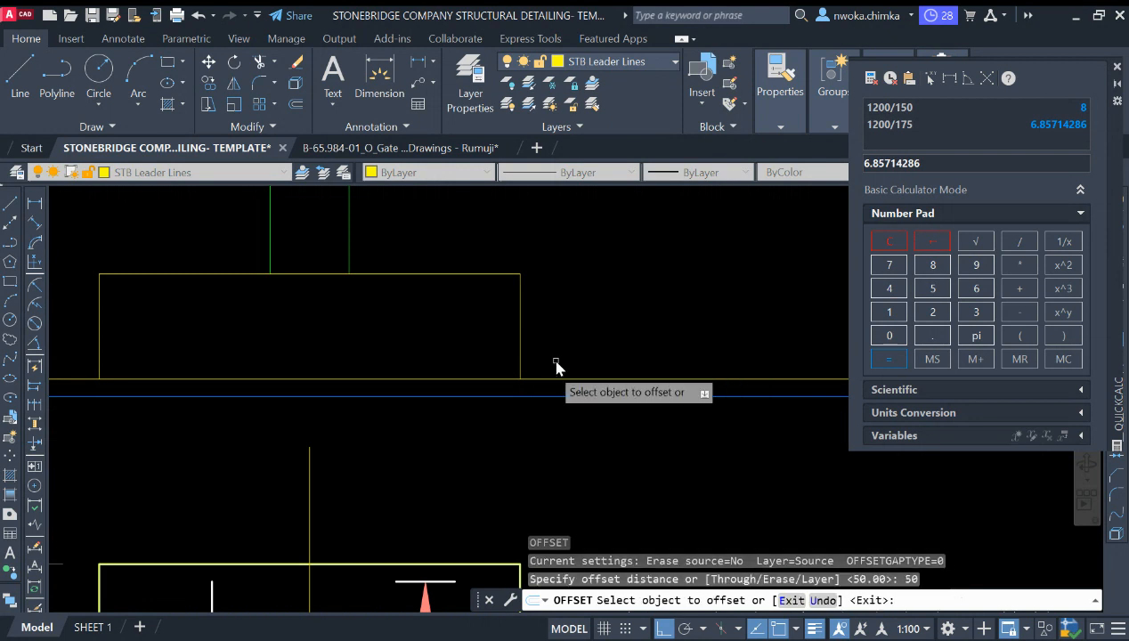
{"action": "left_click", "coordinate": [523, 353]}
{"action": "left_click", "coordinate": [570, 353]}
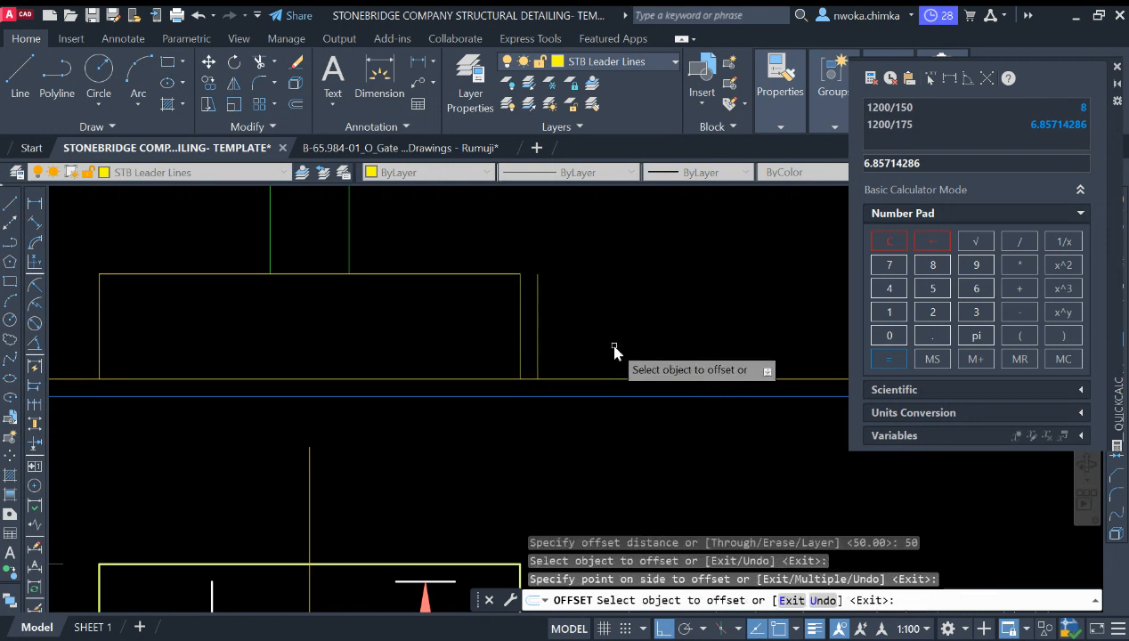
{"action": "left_click", "coordinate": [100, 340]}
{"action": "left_click", "coordinate": [92, 339]}
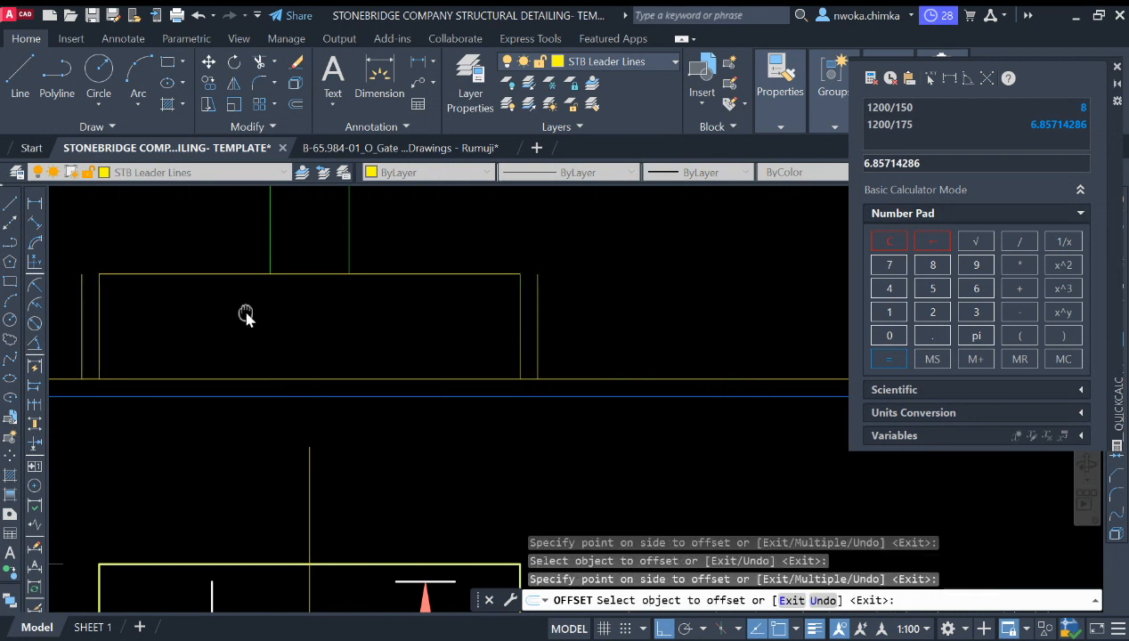
{"action": "key", "text": "Escape"}
Step: Extend both blinding side lines down to the new blinding bottom line
{"action": "middle_click_drag", "start_coordinate": [243, 315], "coordinate": [369, 291]}
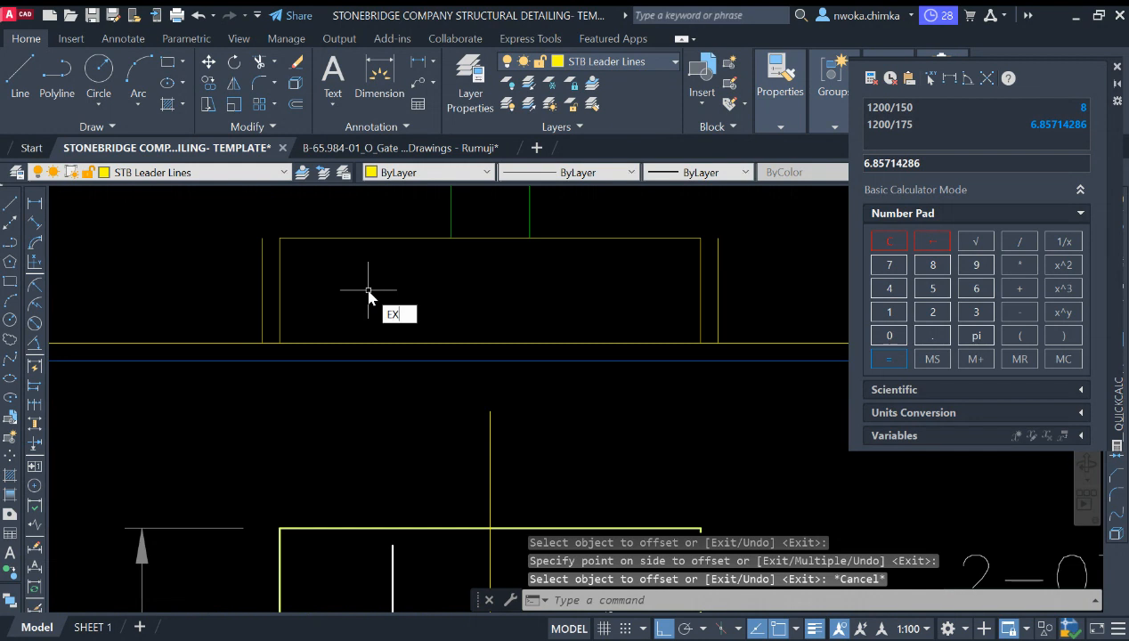
{"action": "key", "text": "Return"}
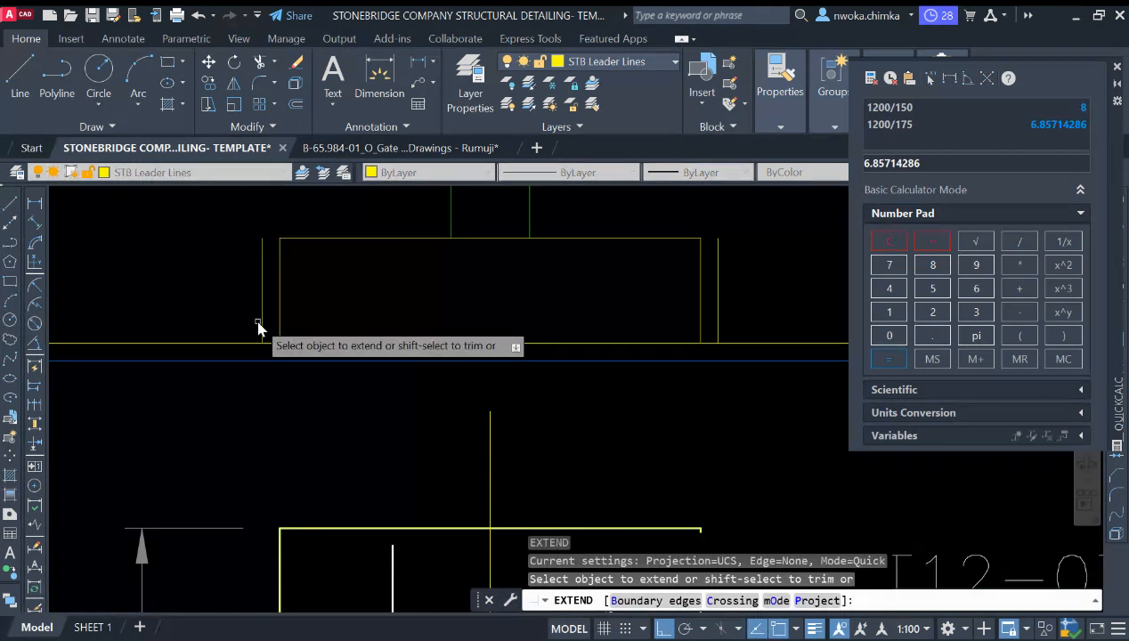
{"action": "left_click_drag", "start_coordinate": [258, 324], "coordinate": [265, 330]}
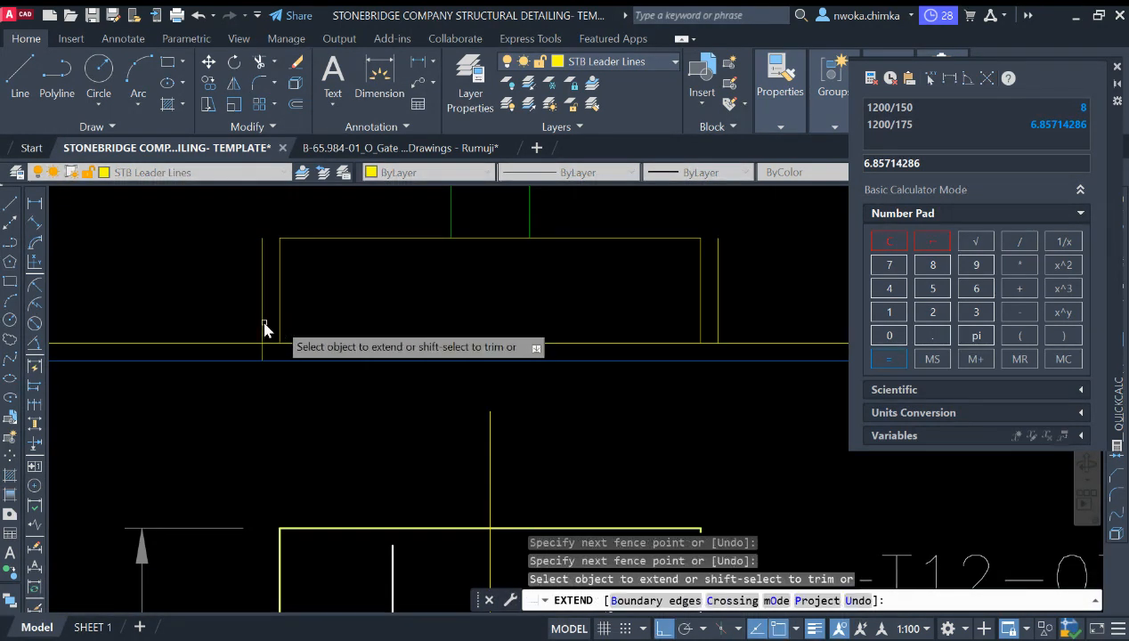
{"action": "left_click", "coordinate": [718, 322]}
{"action": "key", "text": "Return"}
{"action": "key", "text": "Escape"}
Step: Trim the blinding side lines so they stop at the footing's bottom line
{"action": "middle_click_drag", "start_coordinate": [728, 320], "coordinate": [648, 351]}
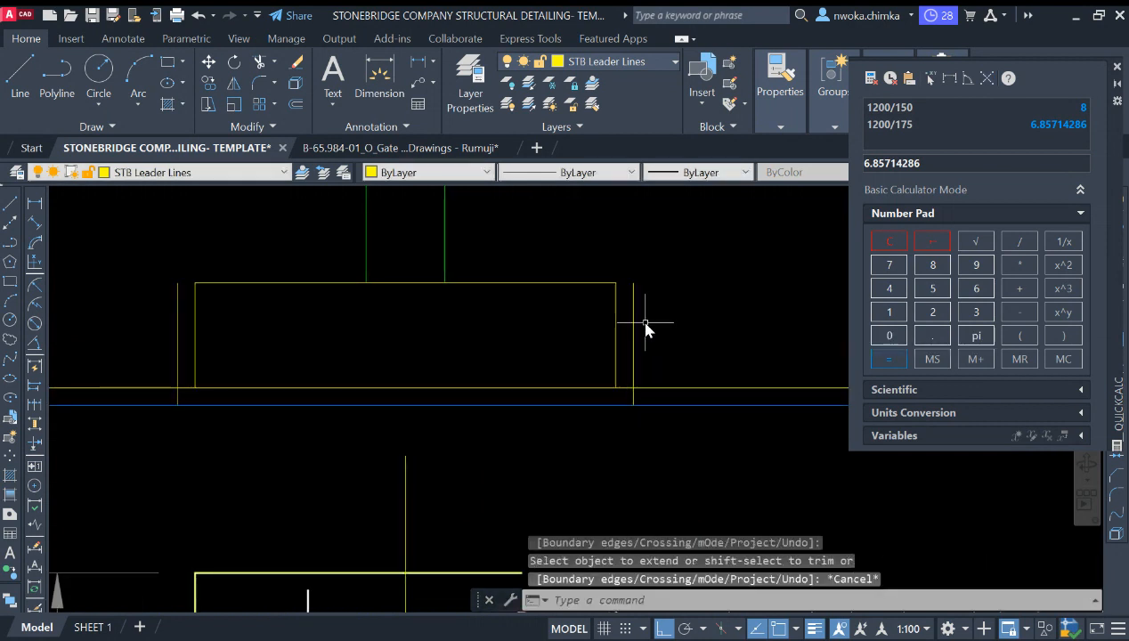
{"action": "left_click", "coordinate": [647, 329]}
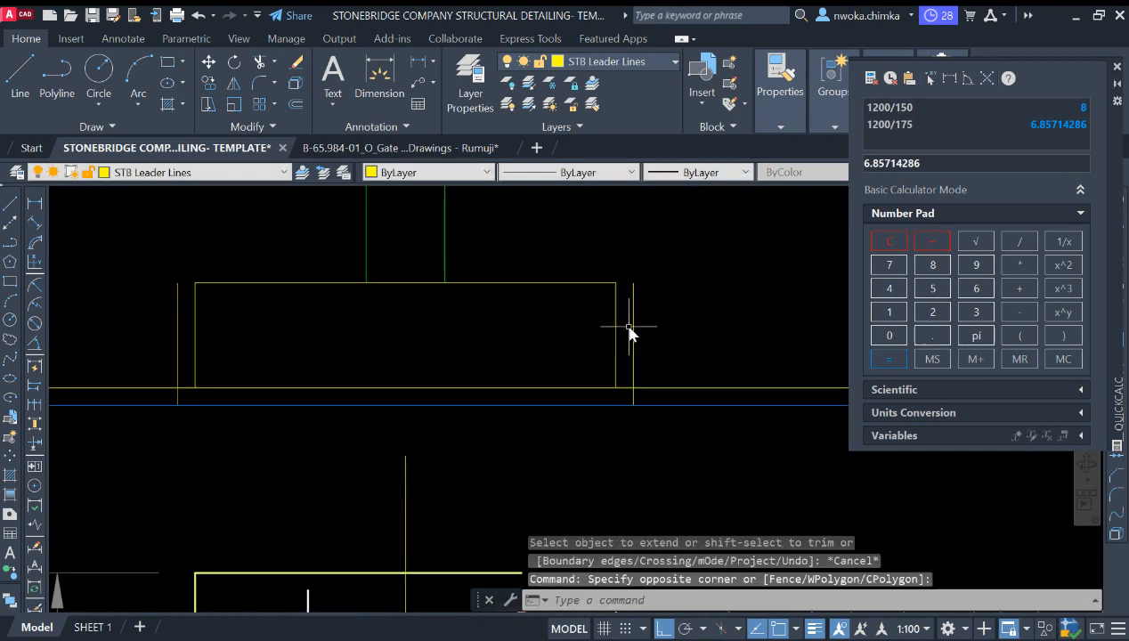
{"action": "left_click", "coordinate": [633, 328]}
{"action": "left_click", "coordinate": [183, 339]}
{"action": "left_click", "coordinate": [166, 335]}
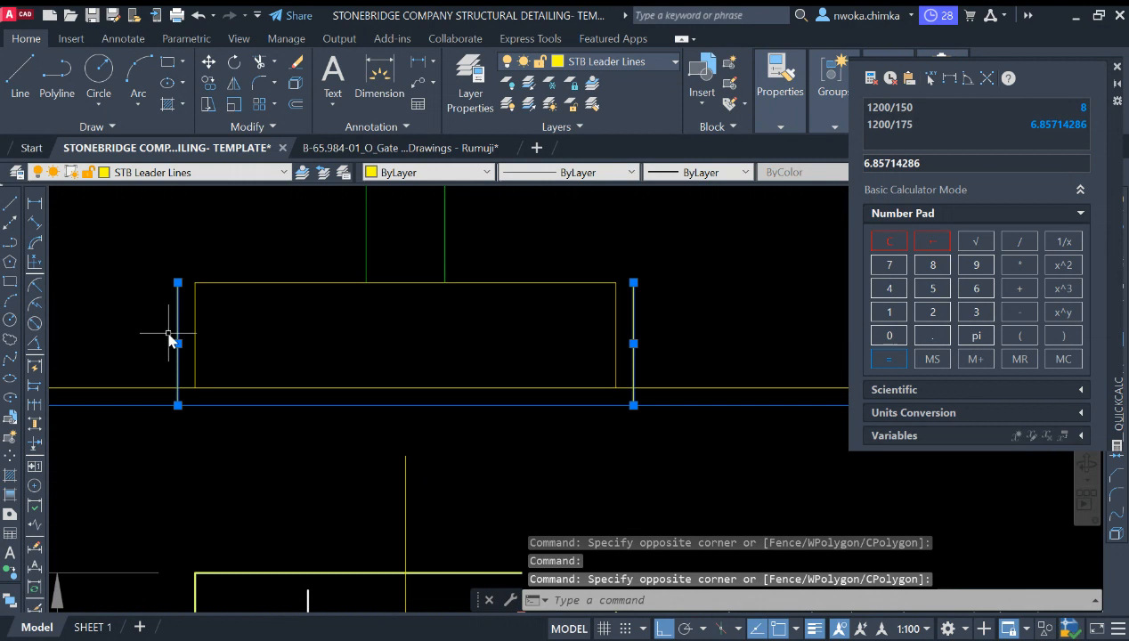
{"action": "type", "text": "tr"}
{"action": "key", "text": "Return"}
{"action": "scroll", "coordinate": [367, 291], "scroll_direction": "down", "scroll_amount": 2}
{"action": "left_click", "coordinate": [181, 337]}
{"action": "left_click", "coordinate": [208, 390]}
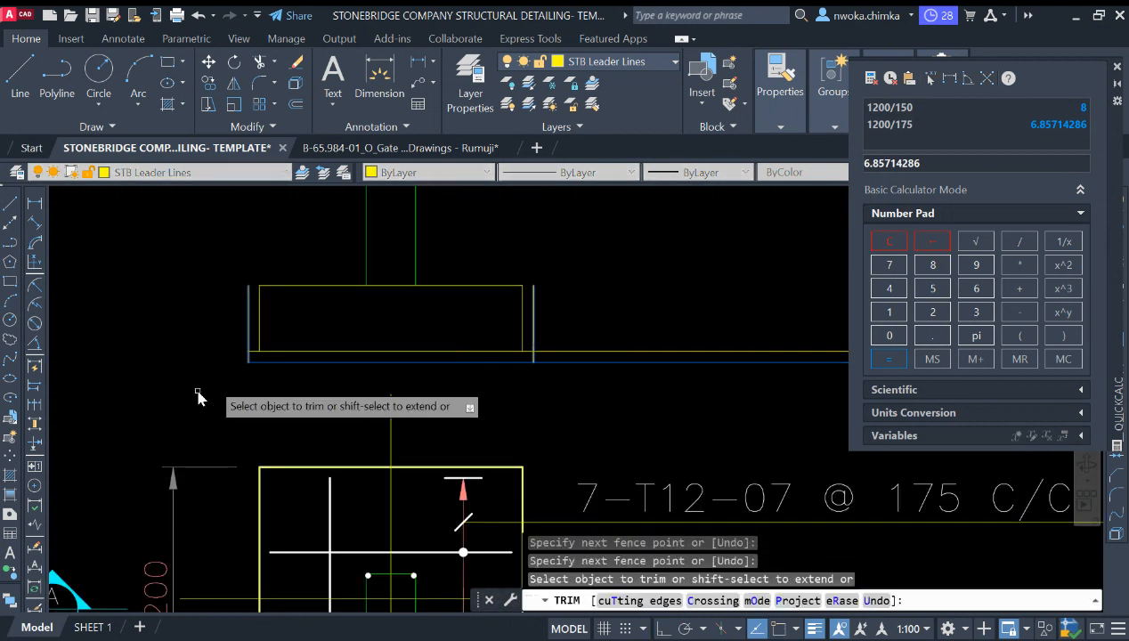
{"action": "left_click", "coordinate": [629, 345]}
{"action": "left_click", "coordinate": [618, 400]}
{"action": "key", "text": "Escape"}
{"action": "scroll", "coordinate": [533, 358], "scroll_direction": "up", "scroll_amount": 3}
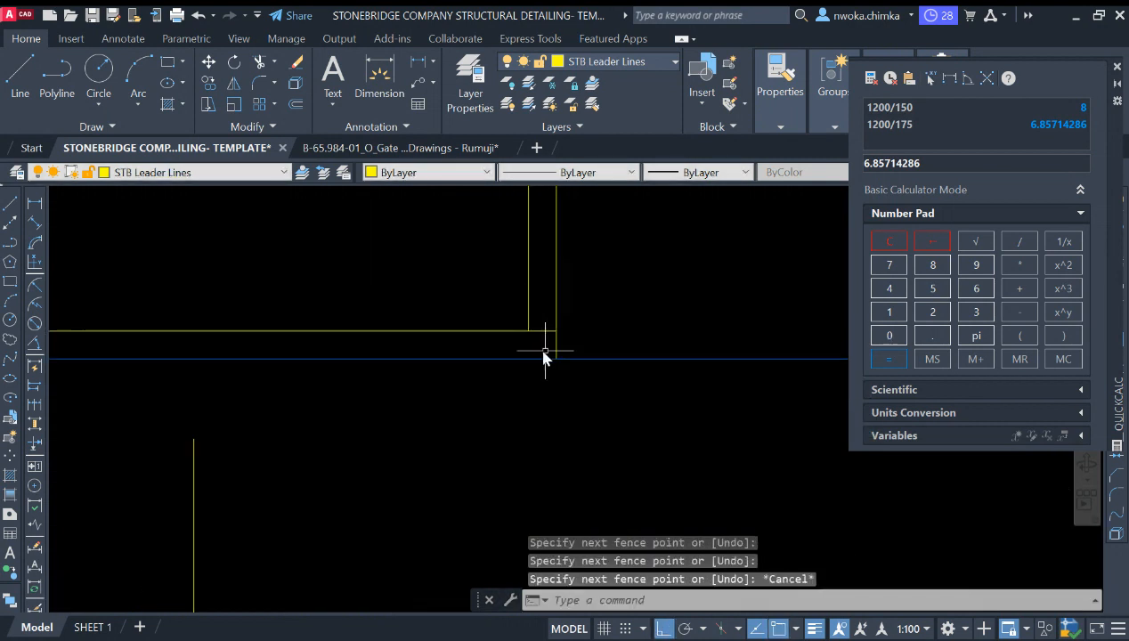
{"action": "key", "text": "Return"}
{"action": "left_click", "coordinate": [589, 358]}
{"action": "key", "text": "Escape"}
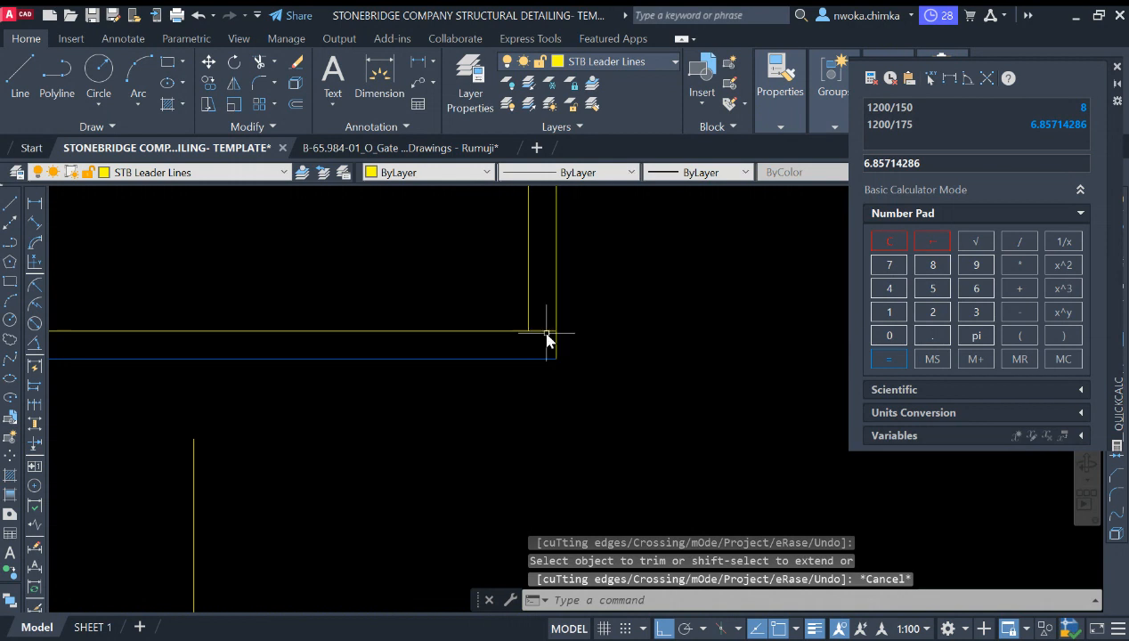
{"action": "left_click", "coordinate": [547, 332]}
{"action": "scroll", "coordinate": [548, 343], "scroll_direction": "down", "scroll_amount": 3}
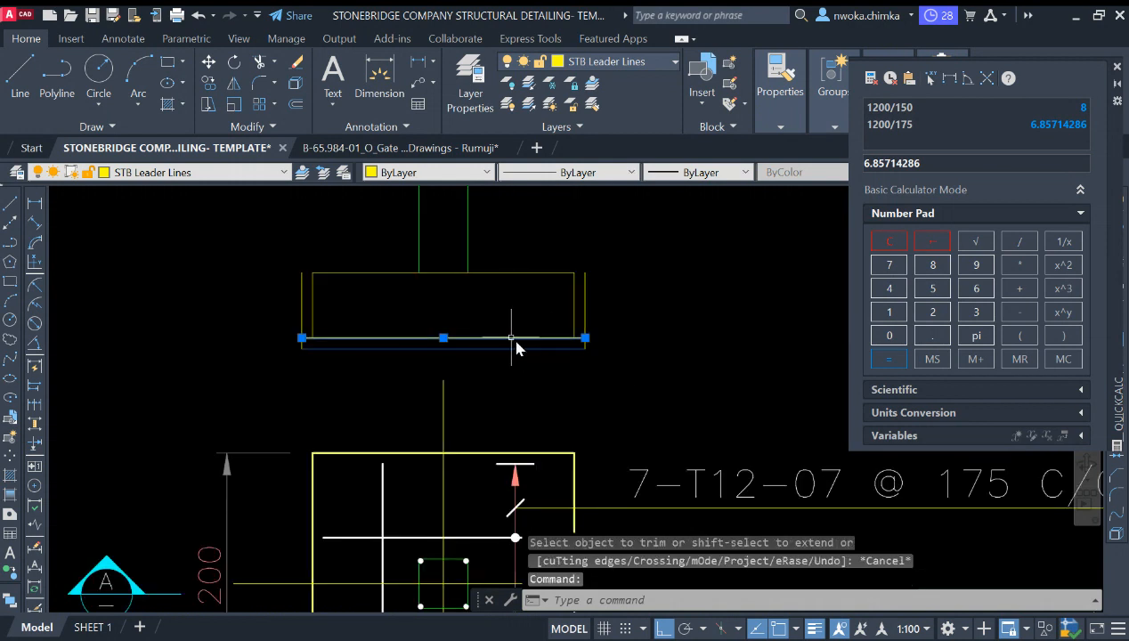
{"action": "key", "text": "Return"}
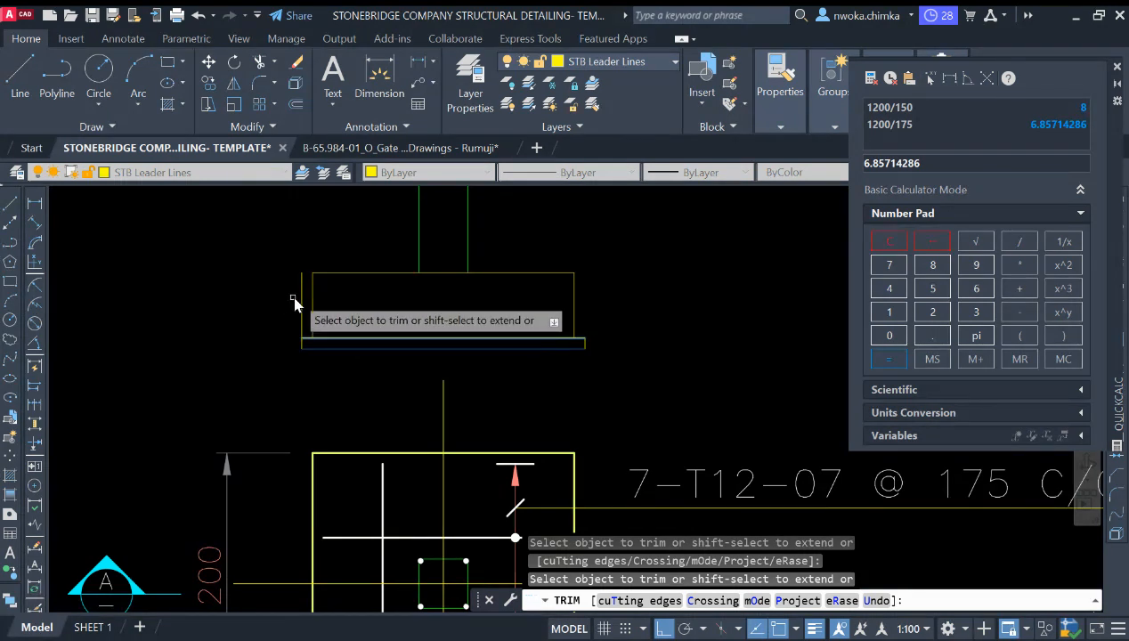
{"action": "key", "text": "Escape"}
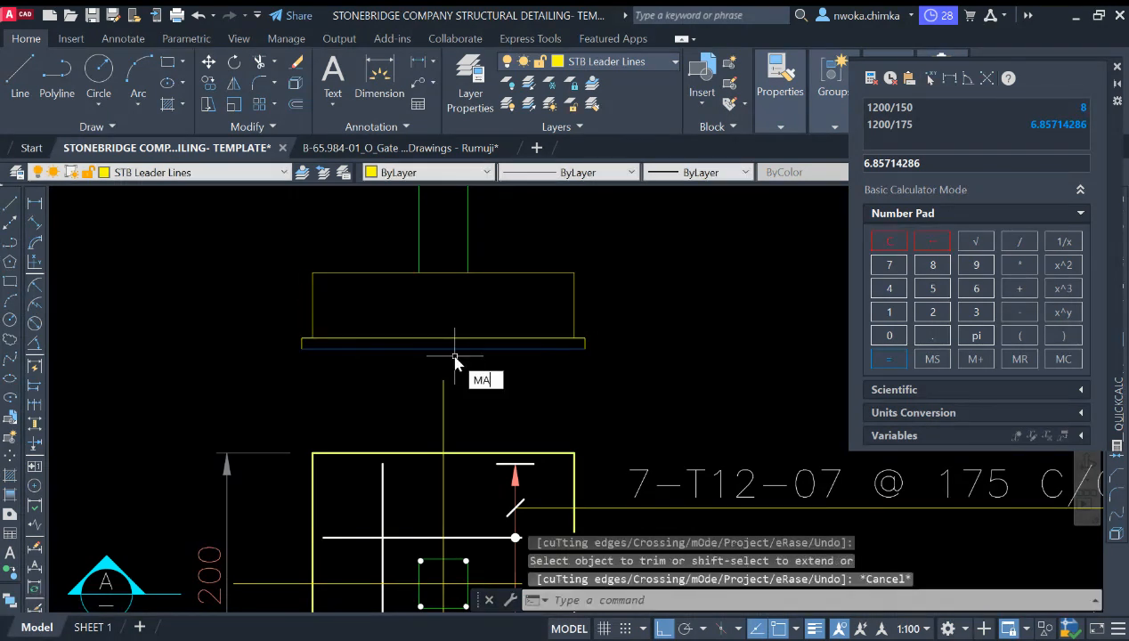
Step: Match the blinding side lines' properties to the blinding bottom line
{"action": "key", "text": "Return"}
{"action": "left_click", "coordinate": [337, 349]}
{"action": "scroll", "coordinate": [310, 350], "scroll_direction": "up", "scroll_amount": 4}
{"action": "left_click", "coordinate": [304, 335]}
{"action": "left_click", "coordinate": [245, 342]}
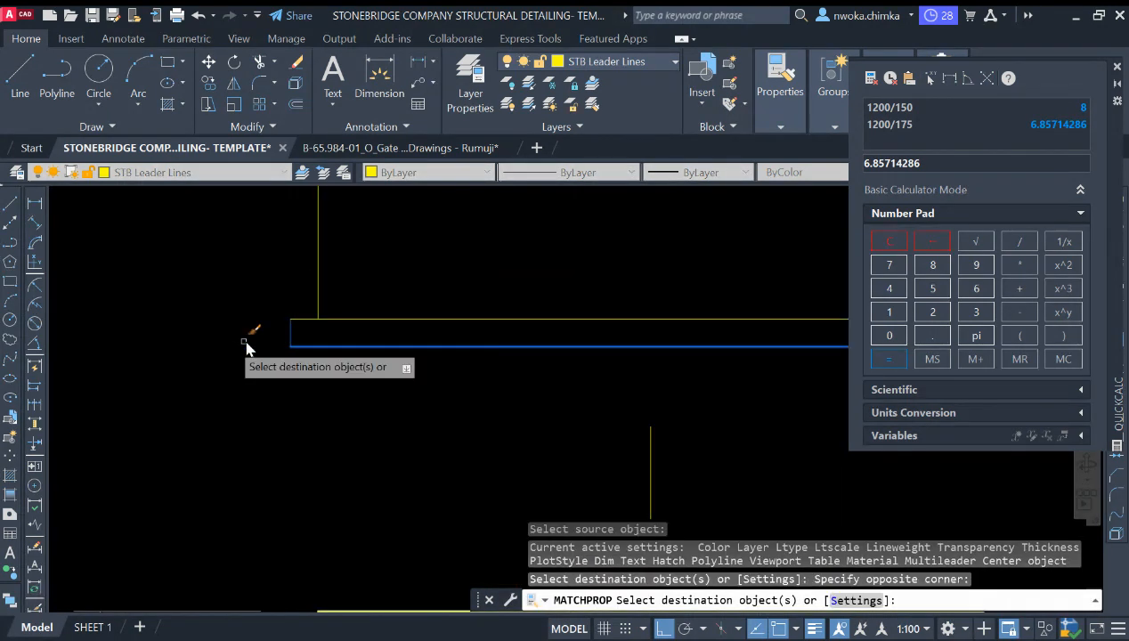
{"action": "scroll", "coordinate": [470, 340], "scroll_direction": "down", "scroll_amount": 3}
{"action": "scroll", "coordinate": [368, 331], "scroll_direction": "up", "scroll_amount": 3}
{"action": "left_click", "coordinate": [350, 339]}
{"action": "left_click", "coordinate": [342, 349]}
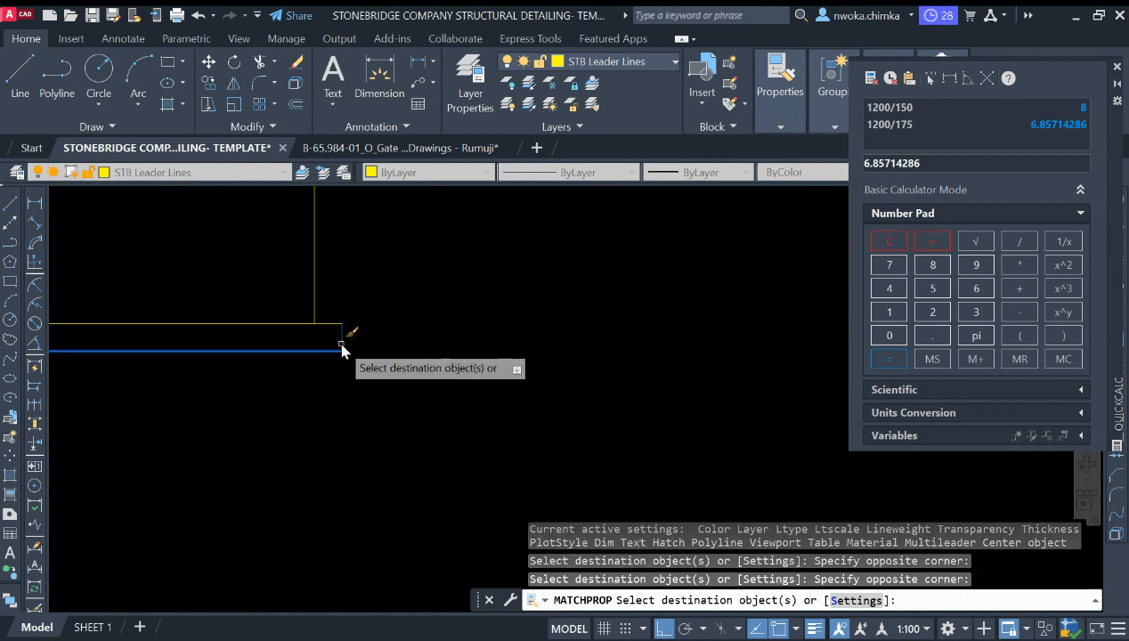
{"action": "key", "text": "Escape"}
Step: Trim the right blinding side line's overhang above the footing corner
{"action": "scroll", "coordinate": [441, 338], "scroll_direction": "down", "scroll_amount": 2}
{"action": "scroll", "coordinate": [451, 339], "scroll_direction": "up", "scroll_amount": 5}
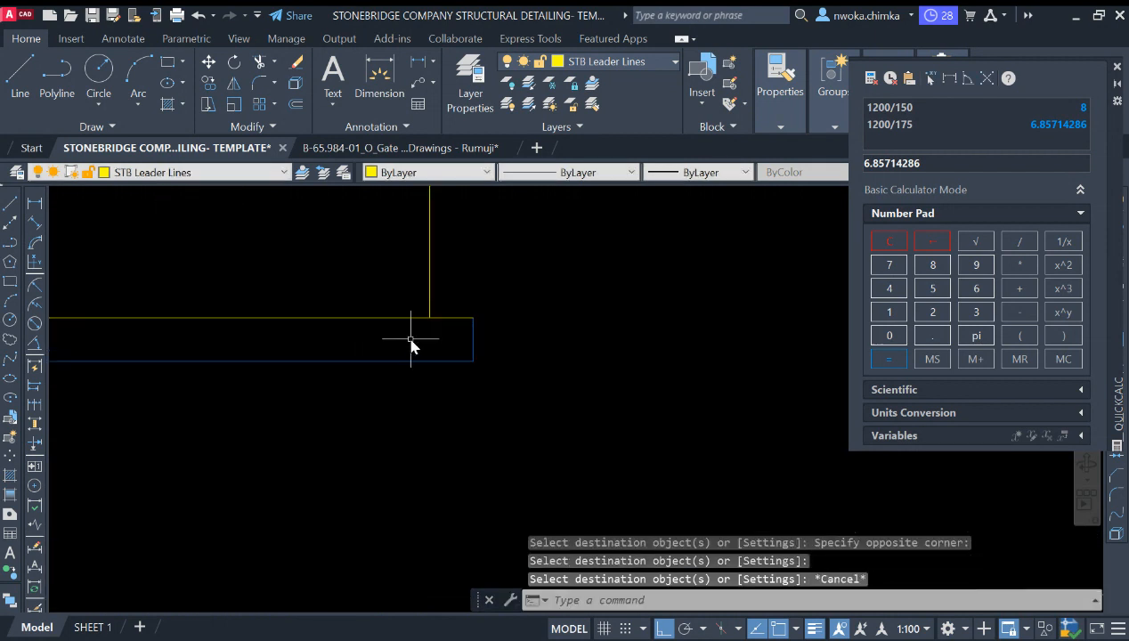
{"action": "type", "text": "TR"}
{"action": "key", "text": "Return"}
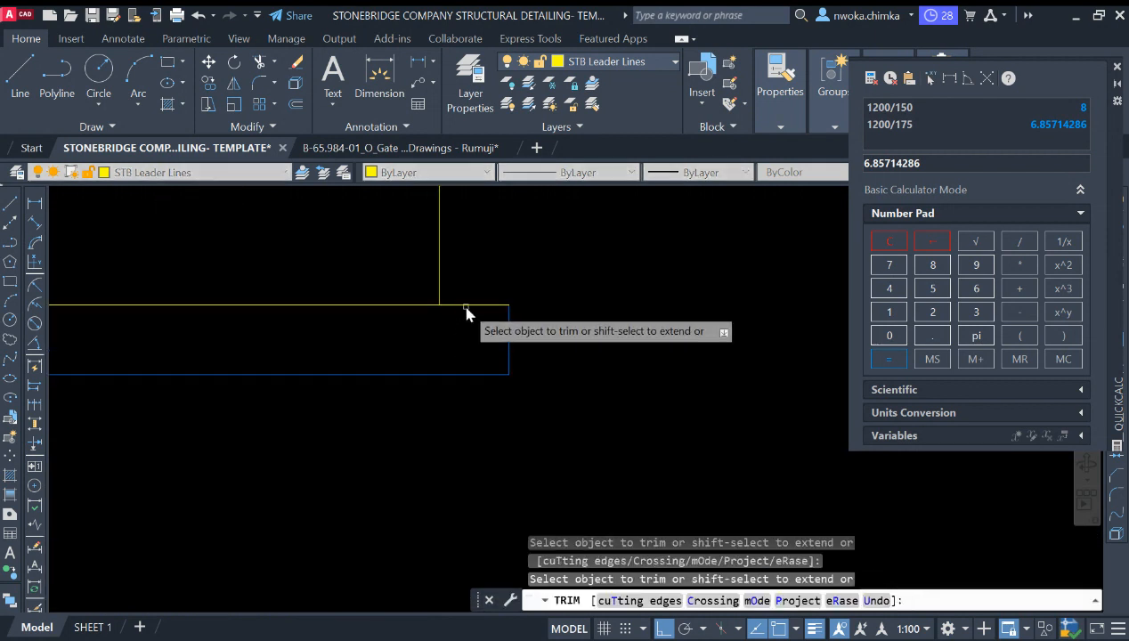
{"action": "left_click", "coordinate": [467, 305]}
{"action": "key", "text": "Escape"}
Step: Draw the right blinding top line from the footing corner to the blinding edge and match it to the blinding line
{"action": "type", "text": "L"}
{"action": "key", "text": "Return"}
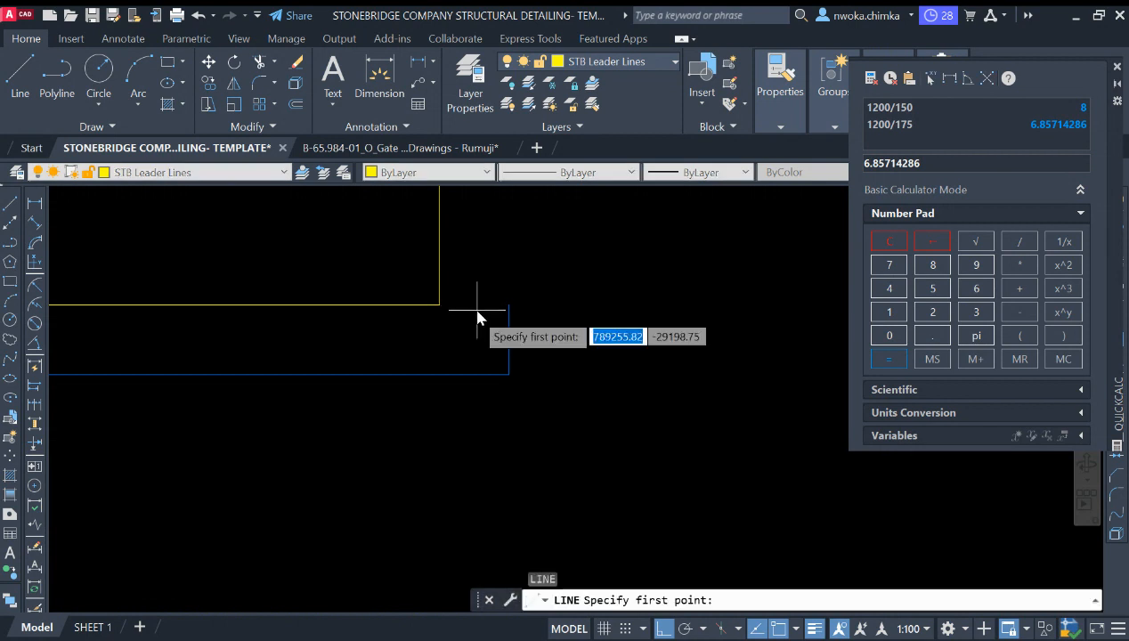
{"action": "left_click", "coordinate": [441, 305]}
{"action": "left_click", "coordinate": [509, 304]}
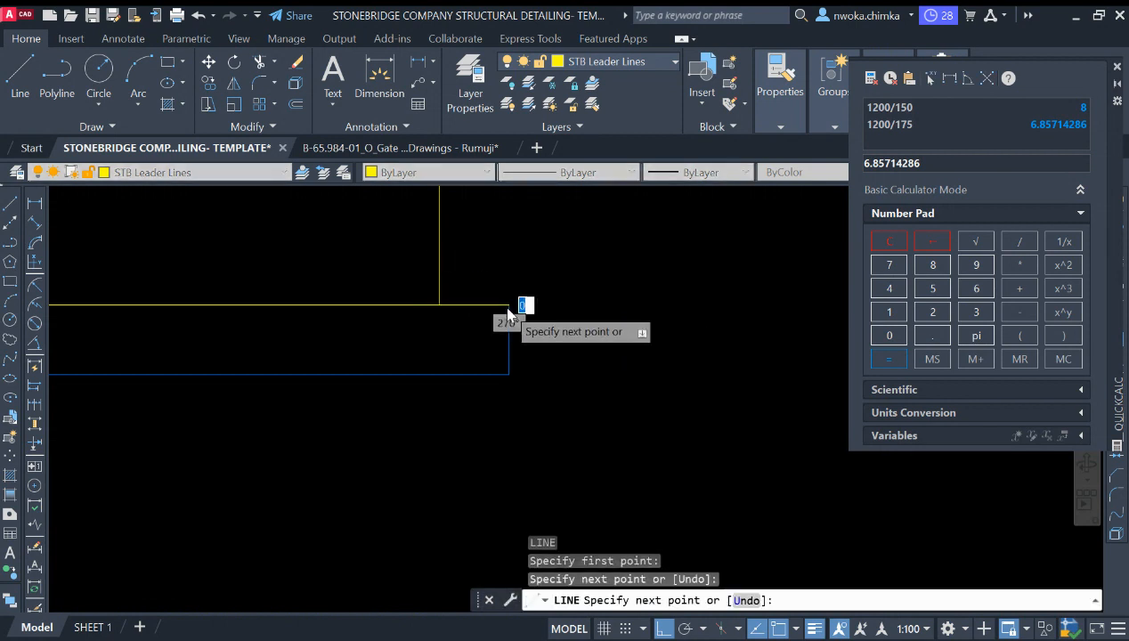
{"action": "key", "text": "Escape"}
{"action": "type", "text": "MA"}
{"action": "key", "text": "Return"}
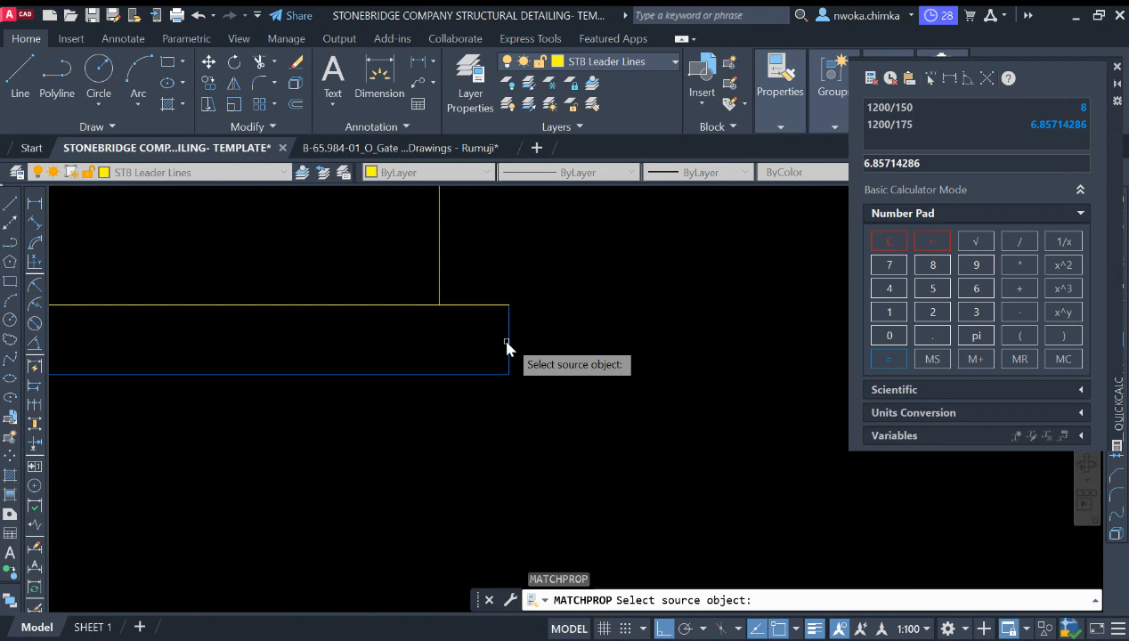
{"action": "left_click", "coordinate": [507, 346]}
{"action": "left_click", "coordinate": [483, 309]}
{"action": "key", "text": "Escape"}
Step: Draw the left blinding top line from the blinding edge to the footing corner and match it to the blinding line
{"action": "scroll", "coordinate": [634, 299], "scroll_direction": "down", "scroll_amount": 2}
{"action": "scroll", "coordinate": [492, 318], "scroll_direction": "down", "scroll_amount": 2}
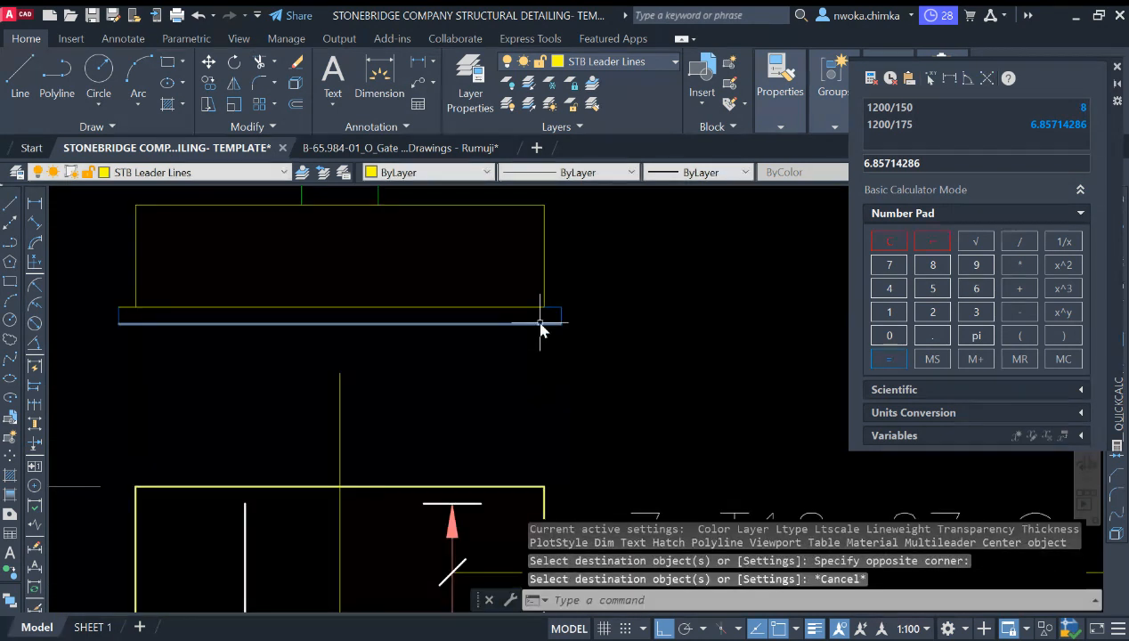
{"action": "scroll", "coordinate": [341, 321], "scroll_direction": "up", "scroll_amount": 2}
{"action": "middle_click_drag", "start_coordinate": [247, 310], "coordinate": [371, 326]}
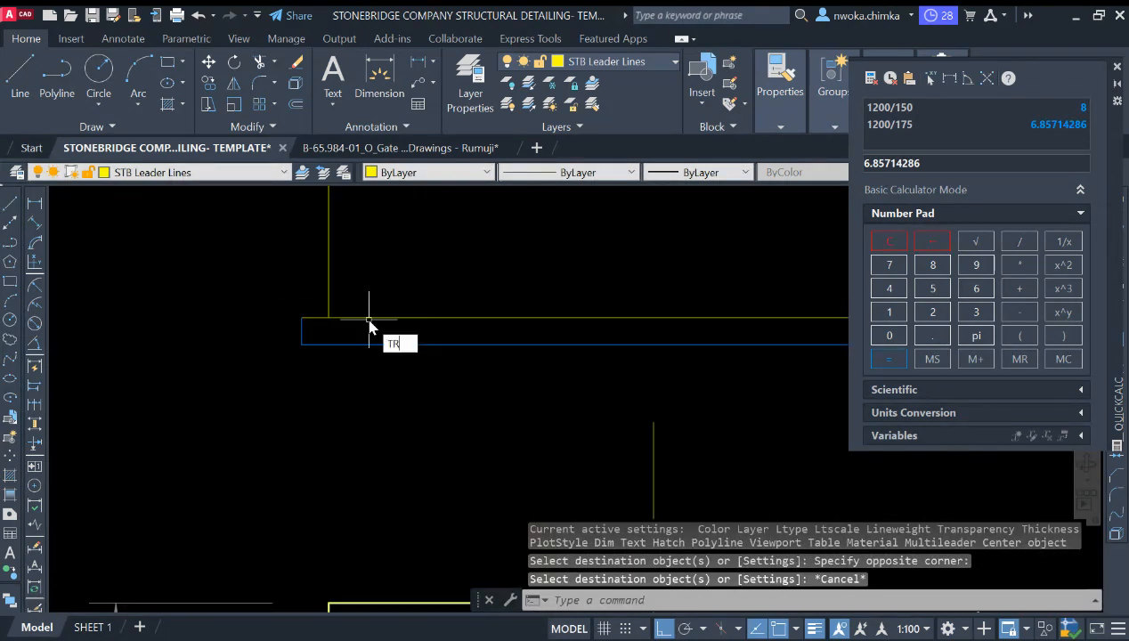
{"action": "key", "text": "Return"}
{"action": "key", "text": "Escape"}
{"action": "type", "text": "l"}
{"action": "key", "text": "Return"}
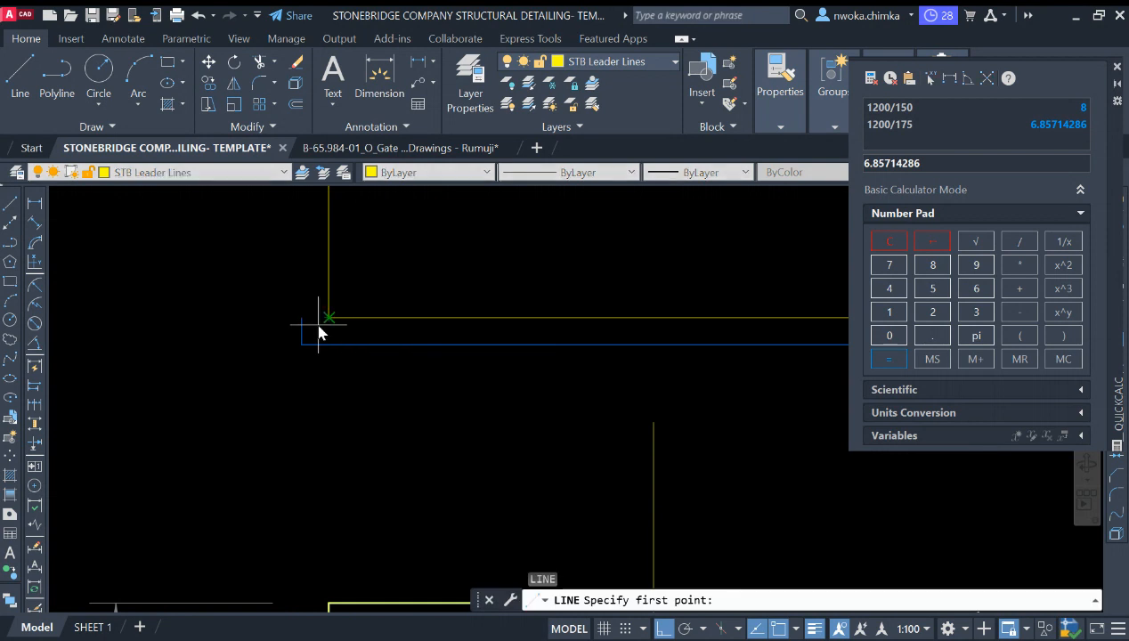
{"action": "left_click", "coordinate": [310, 318]}
{"action": "key", "text": "Escape"}
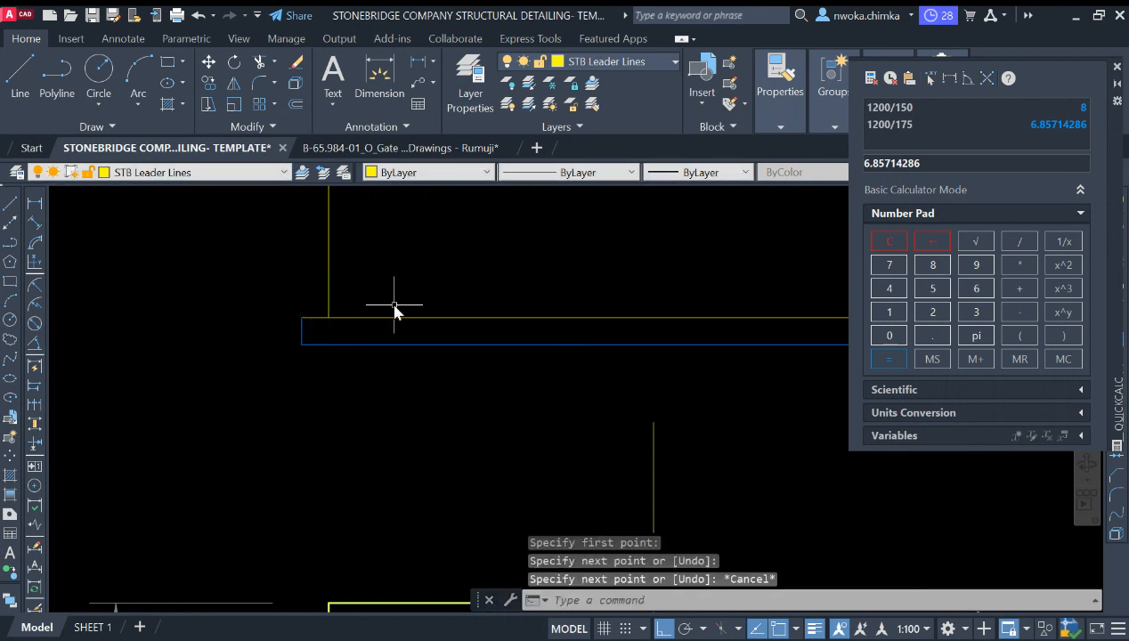
{"action": "type", "text": "ma"}
{"action": "key", "text": "Return"}
{"action": "left_click", "coordinate": [380, 343]}
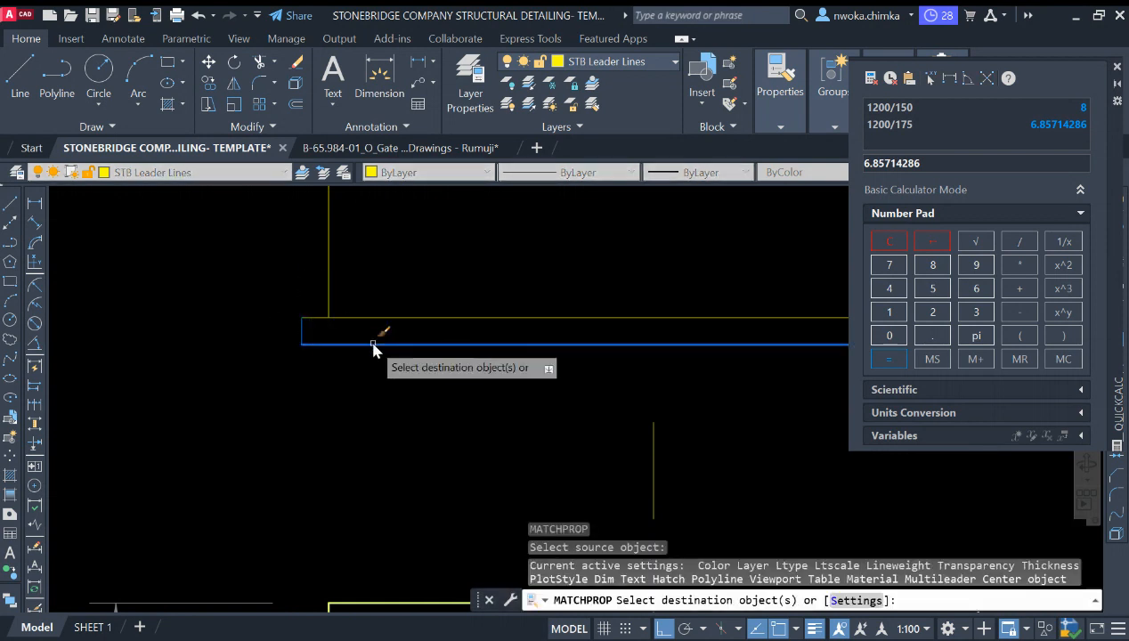
{"action": "left_click", "coordinate": [306, 310]}
{"action": "key", "text": "Escape"}
Step: Compare the new blinding outline with the blinding in the existing section detail
{"action": "scroll", "coordinate": [243, 390], "scroll_direction": "down", "scroll_amount": 2}
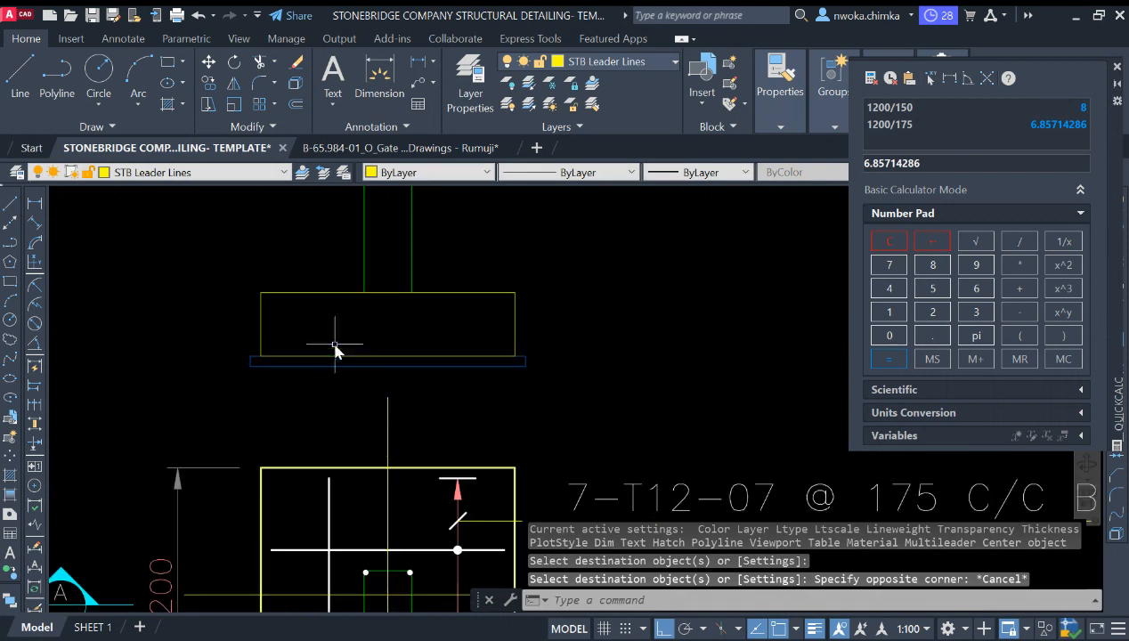
{"action": "scroll", "coordinate": [356, 316], "scroll_direction": "down", "scroll_amount": 3}
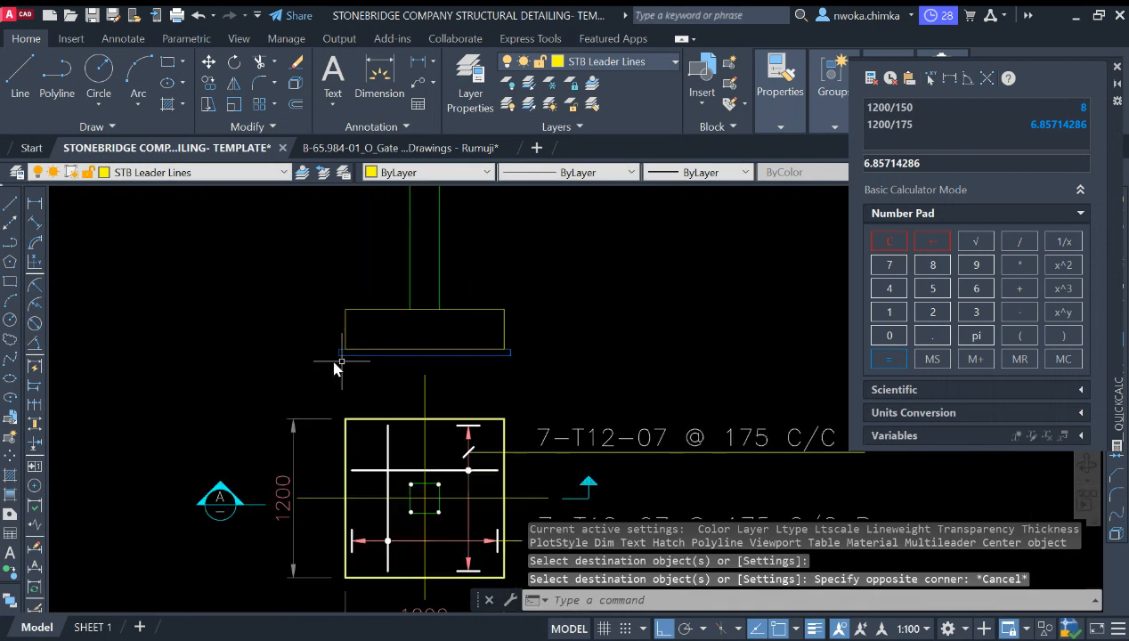
{"action": "scroll", "coordinate": [329, 352], "scroll_direction": "up", "scroll_amount": 5}
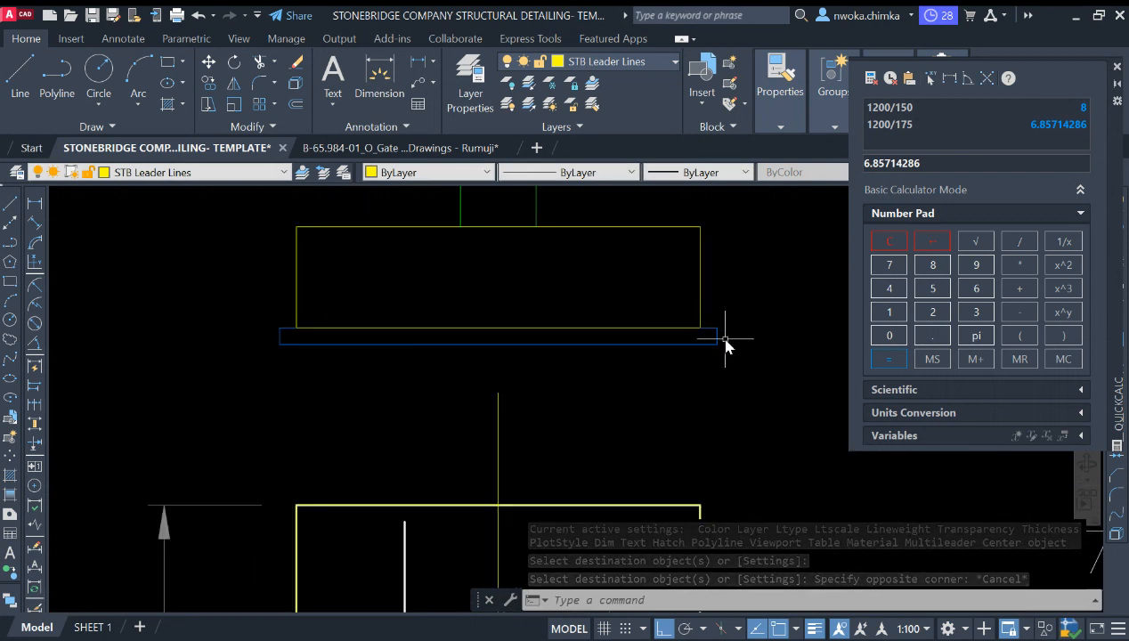
{"action": "scroll", "coordinate": [559, 350], "scroll_direction": "down", "scroll_amount": 2}
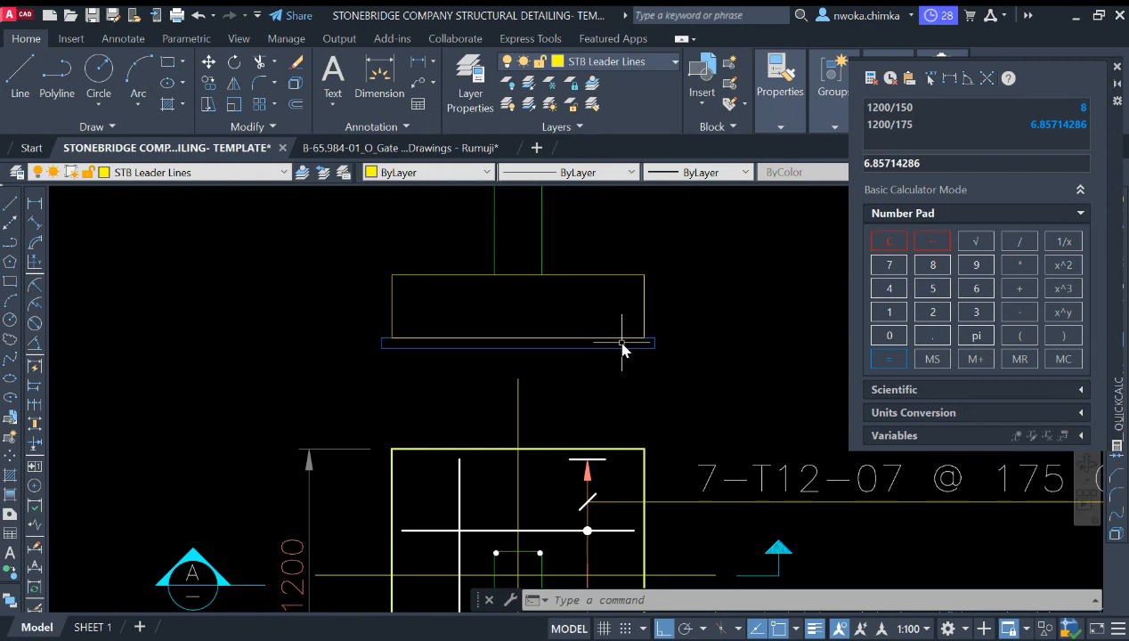
{"action": "scroll", "coordinate": [499, 336], "scroll_direction": "up", "scroll_amount": 4}
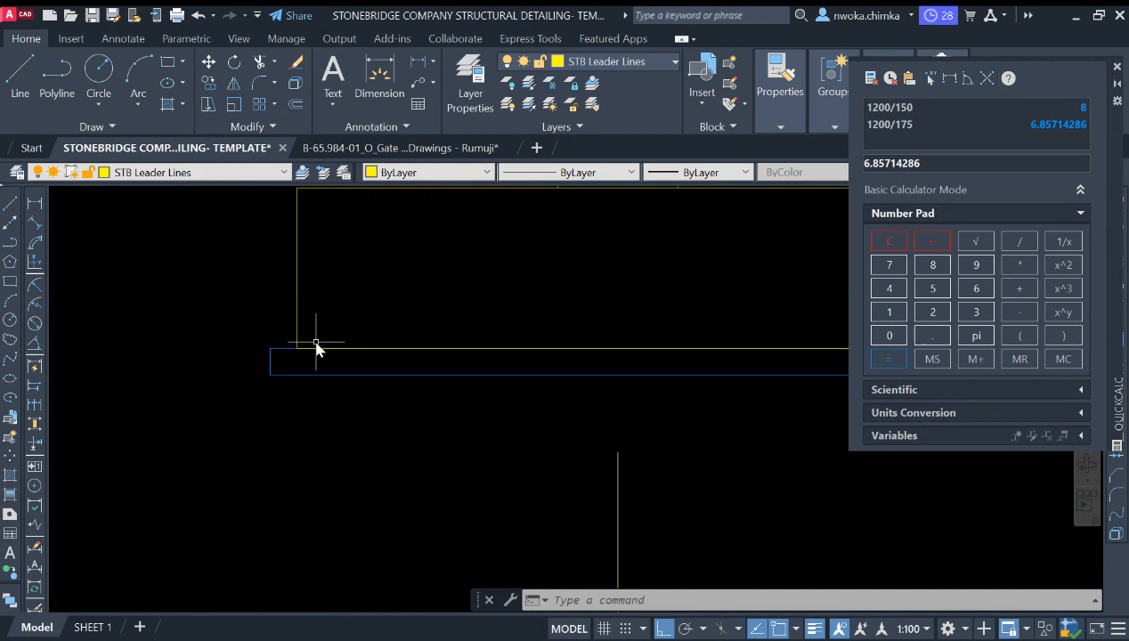
{"action": "scroll", "coordinate": [315, 347], "scroll_direction": "down", "scroll_amount": 10}
{"action": "scroll", "coordinate": [580, 309], "scroll_direction": "down", "scroll_amount": 2}
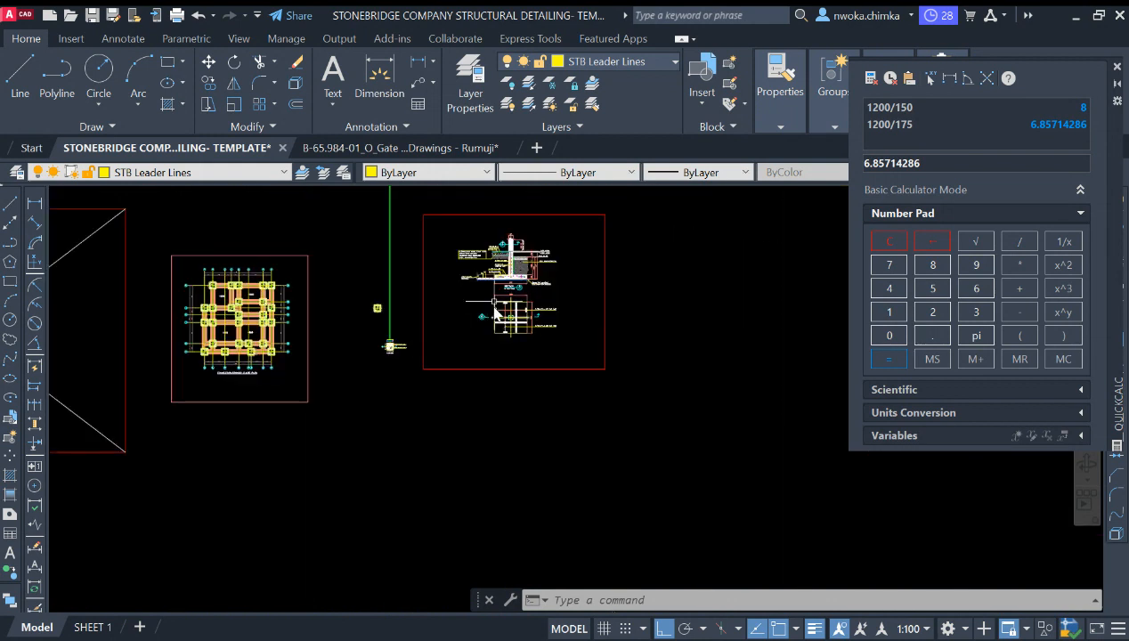
{"action": "scroll", "coordinate": [455, 343], "scroll_direction": "up", "scroll_amount": 10}
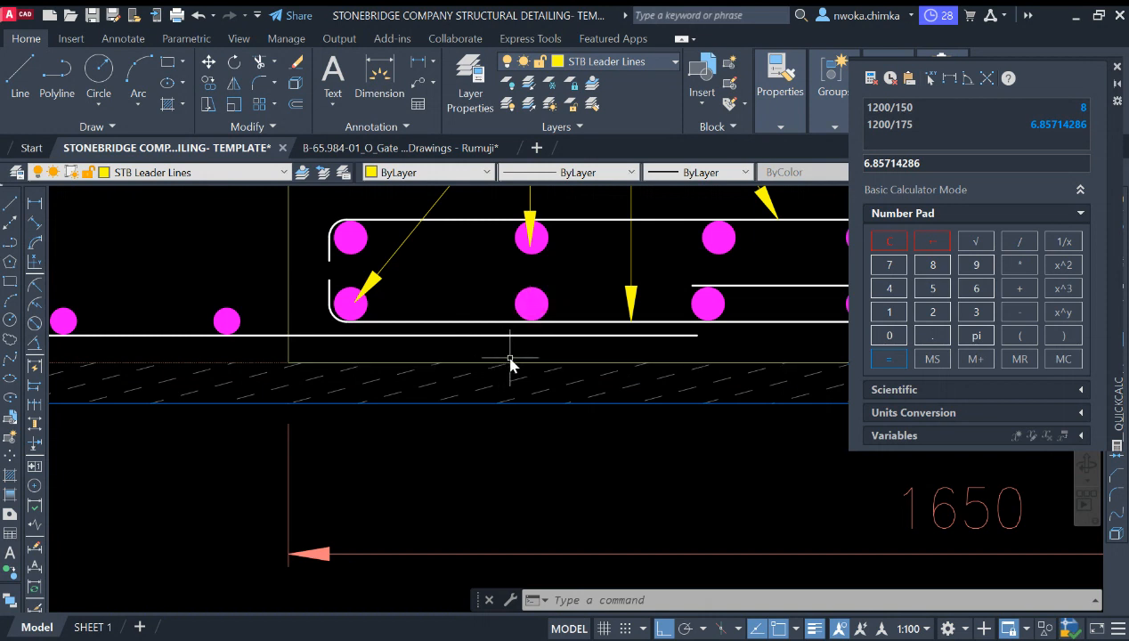
{"action": "scroll", "coordinate": [499, 365], "scroll_direction": "down", "scroll_amount": 3}
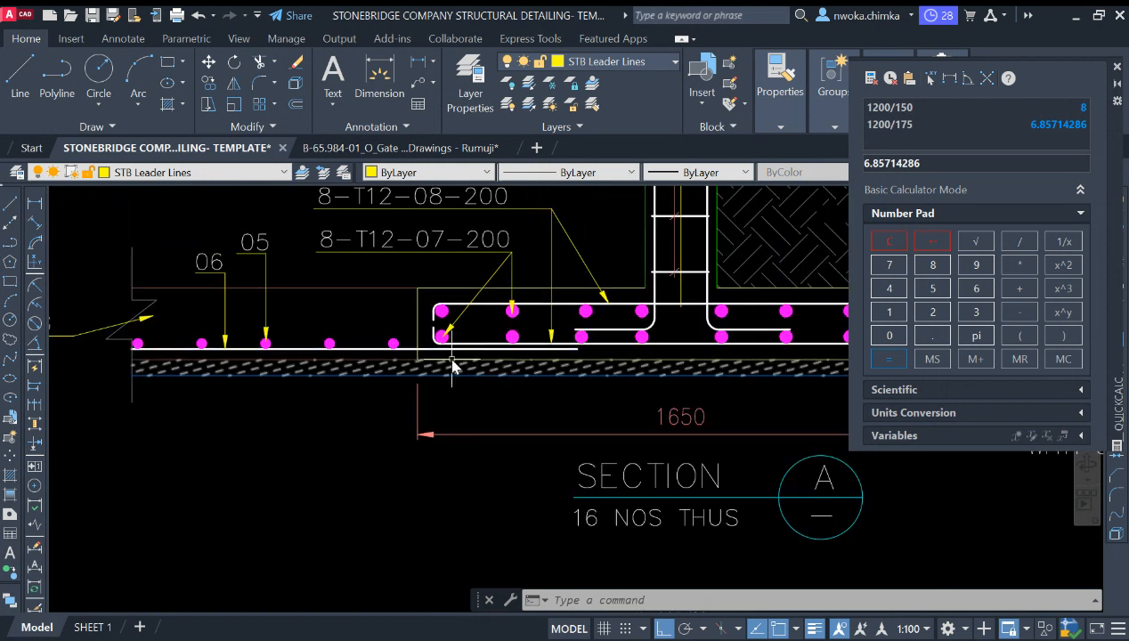
{"action": "scroll", "coordinate": [512, 364], "scroll_direction": "down", "scroll_amount": 3}
{"action": "scroll", "coordinate": [478, 370], "scroll_direction": "up", "scroll_amount": 3}
{"action": "scroll", "coordinate": [486, 371], "scroll_direction": "up", "scroll_amount": 4}
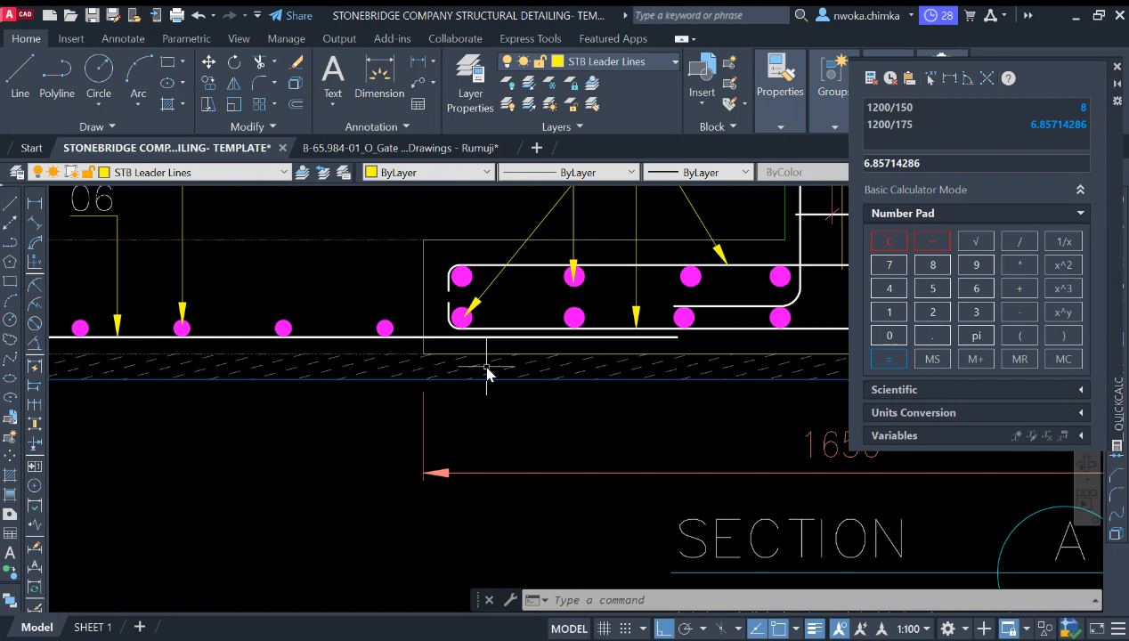
{"action": "scroll", "coordinate": [391, 373], "scroll_direction": "down", "scroll_amount": 8}
{"action": "scroll", "coordinate": [701, 354], "scroll_direction": "up", "scroll_amount": 4}
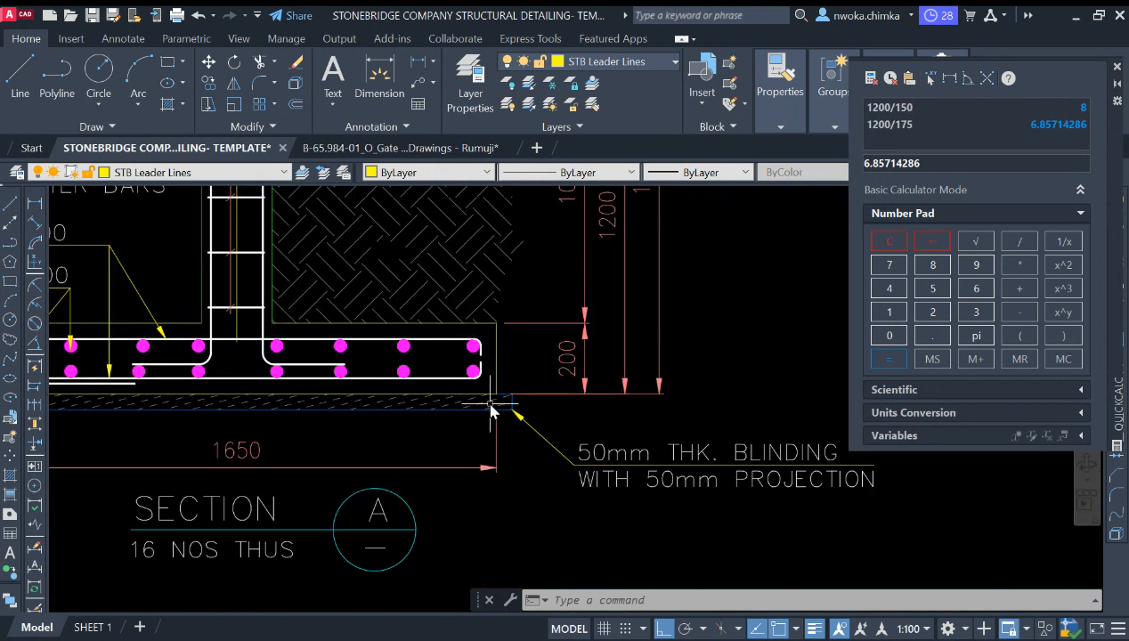
{"action": "scroll", "coordinate": [635, 477], "scroll_direction": "down", "scroll_amount": 8}
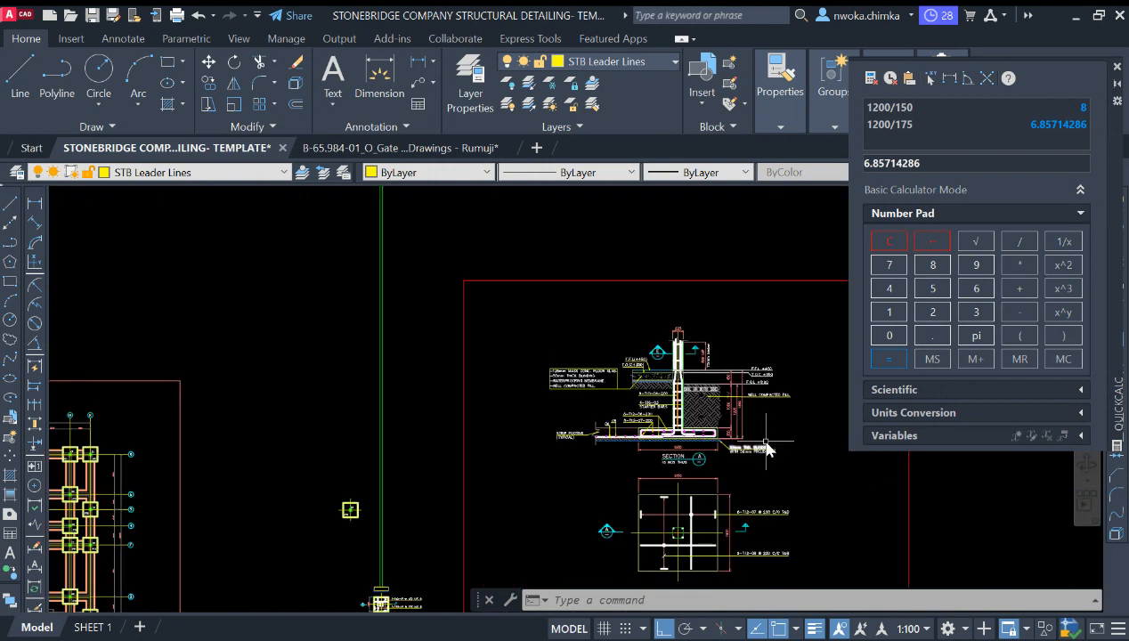
{"action": "scroll", "coordinate": [433, 467], "scroll_direction": "down", "scroll_amount": 2}
{"action": "scroll", "coordinate": [433, 471], "scroll_direction": "up", "scroll_amount": 6}
{"action": "scroll", "coordinate": [453, 498], "scroll_direction": "down", "scroll_amount": 3}
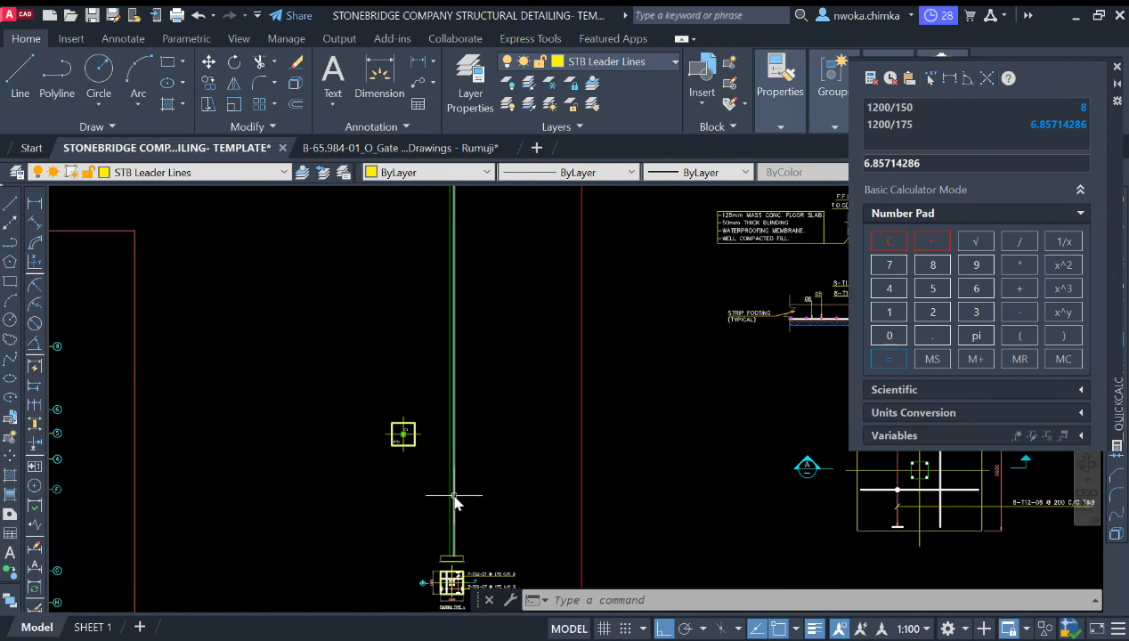
{"action": "scroll", "coordinate": [458, 449], "scroll_direction": "up", "scroll_amount": 8}
{"action": "scroll", "coordinate": [449, 441], "scroll_direction": "down", "scroll_amount": 4}
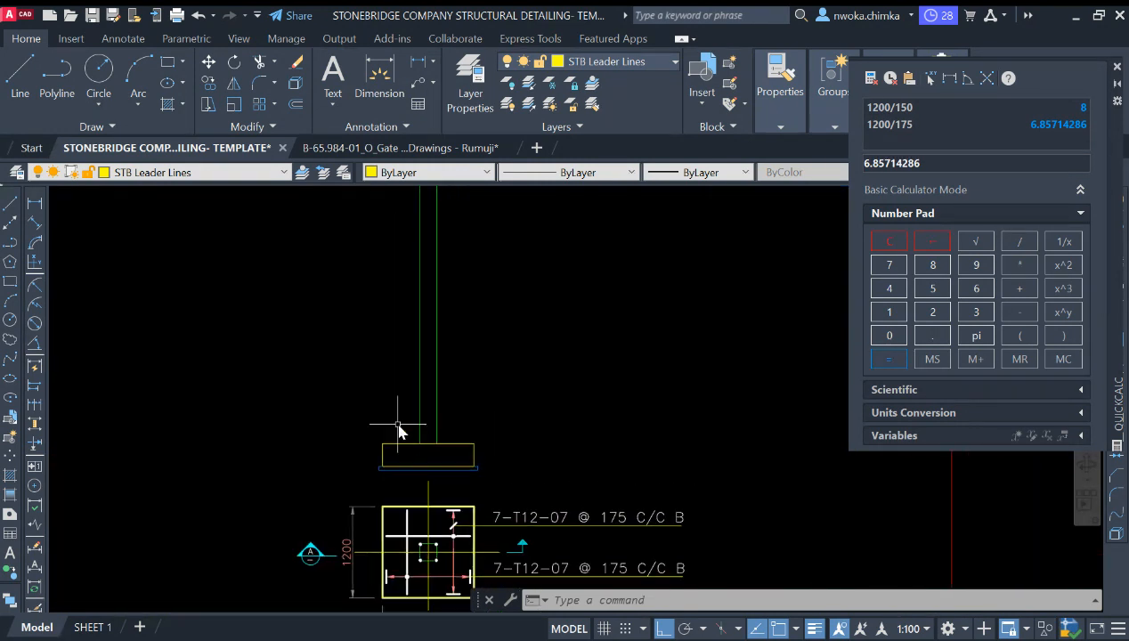
{"action": "scroll", "coordinate": [440, 410], "scroll_direction": "up", "scroll_amount": 4}
{"action": "scroll", "coordinate": [419, 399], "scroll_direction": "down", "scroll_amount": 5}
{"action": "scroll", "coordinate": [428, 462], "scroll_direction": "up", "scroll_amount": 2}
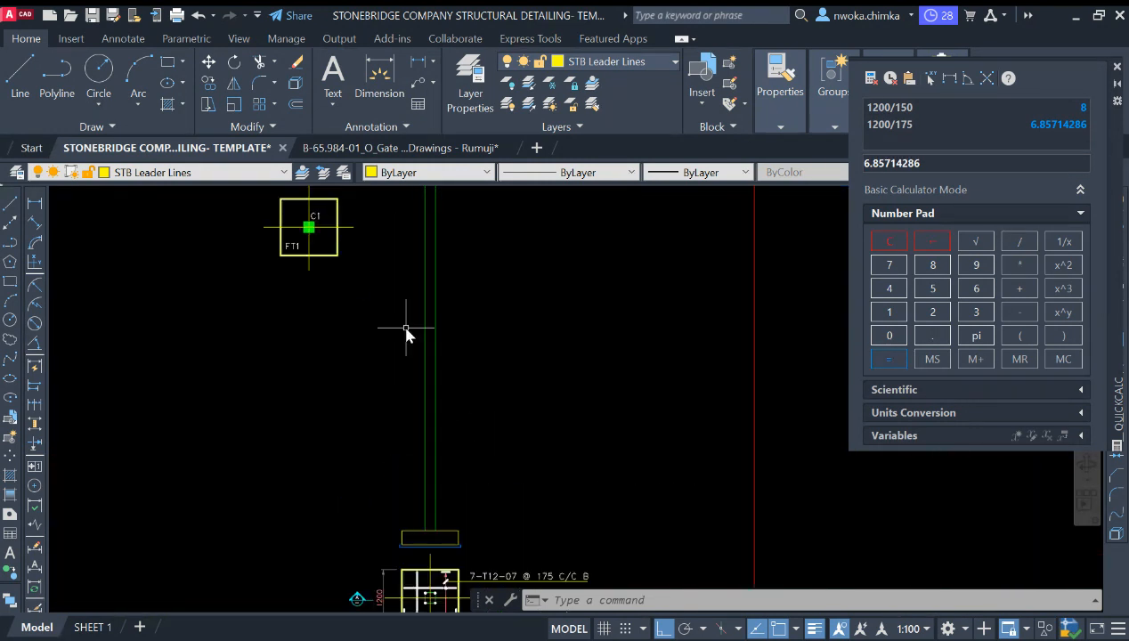
{"action": "scroll", "coordinate": [438, 313], "scroll_direction": "up", "scroll_amount": 3}
{"action": "left_click", "coordinate": [452, 313]}
{"action": "left_click", "coordinate": [317, 401]}
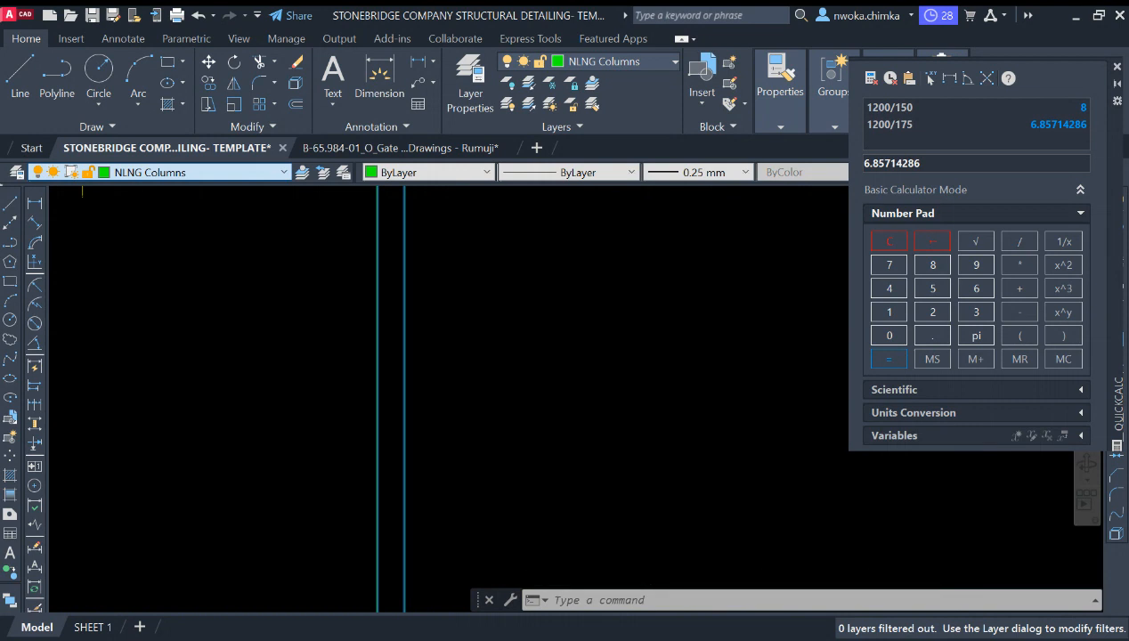
{"action": "key", "text": "Escape"}
Step: Trim away the footing's top line segment lying between the two column sides
{"action": "scroll", "coordinate": [468, 346], "scroll_direction": "down", "scroll_amount": 6}
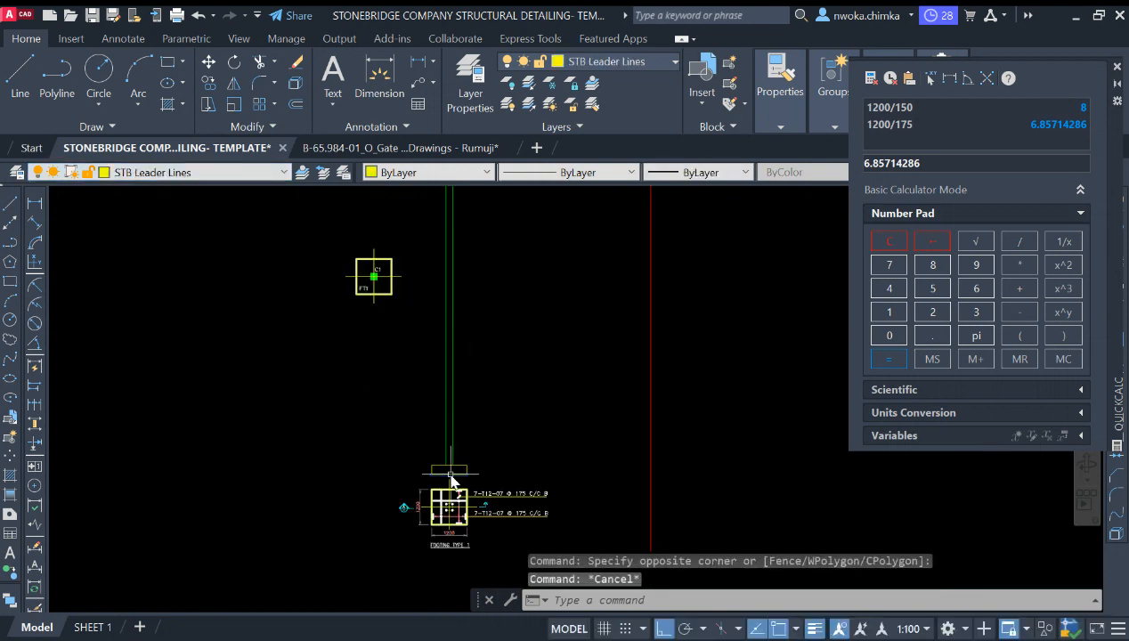
{"action": "scroll", "coordinate": [447, 469], "scroll_direction": "up", "scroll_amount": 9}
{"action": "middle_click_drag", "start_coordinate": [386, 357], "coordinate": [366, 422]}
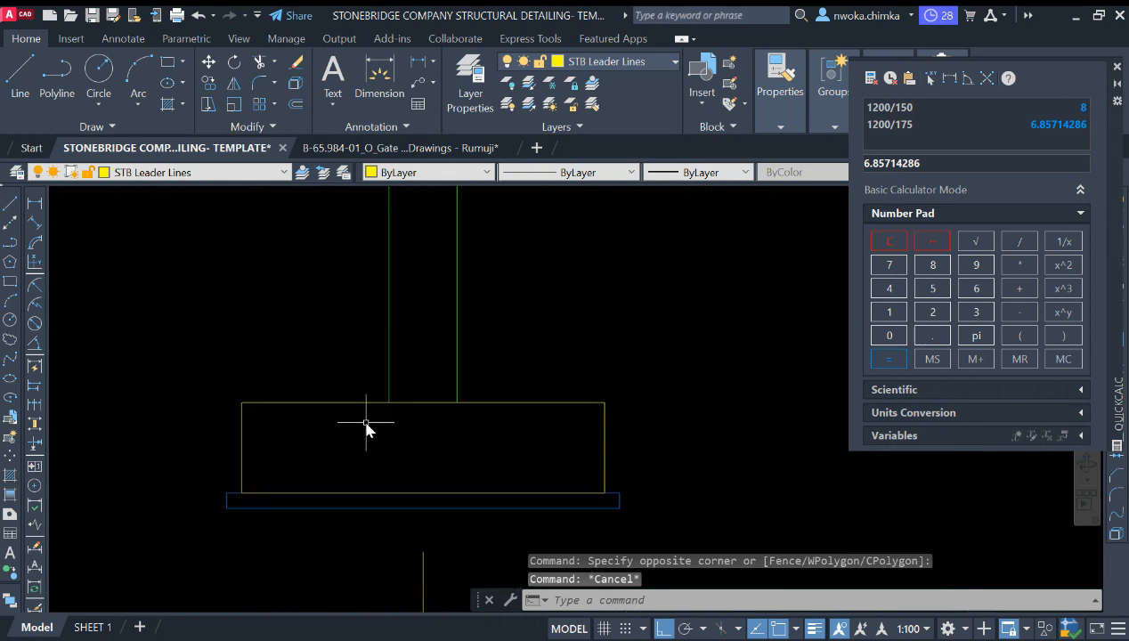
{"action": "type", "text": "tr"}
{"action": "key", "text": "Return"}
{"action": "left_click", "coordinate": [431, 403]}
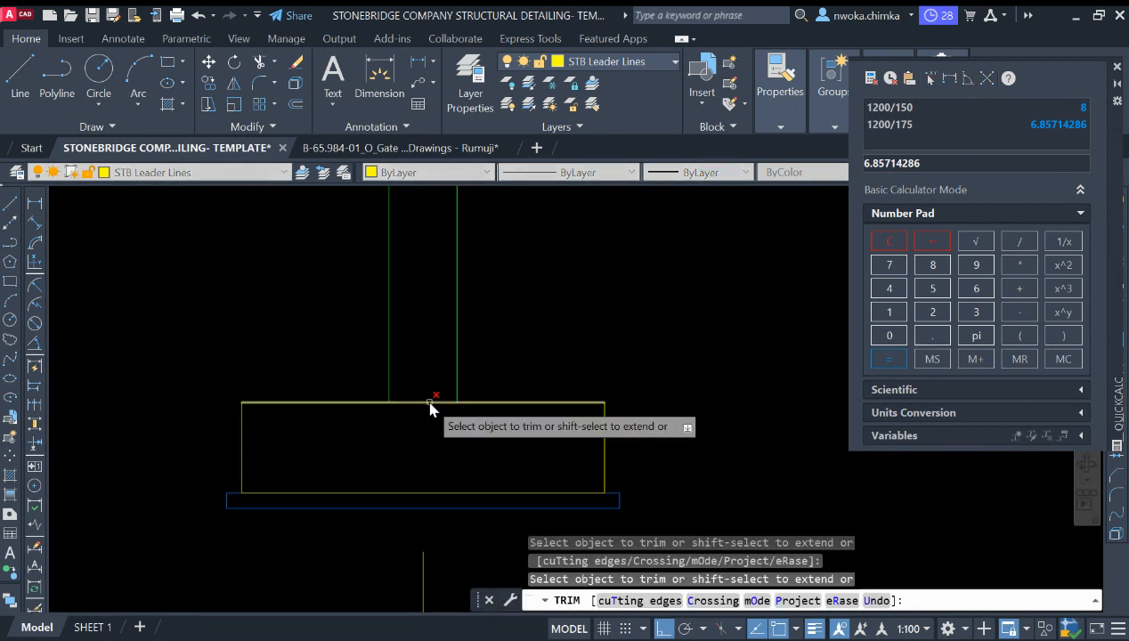
{"action": "key", "text": "Escape"}
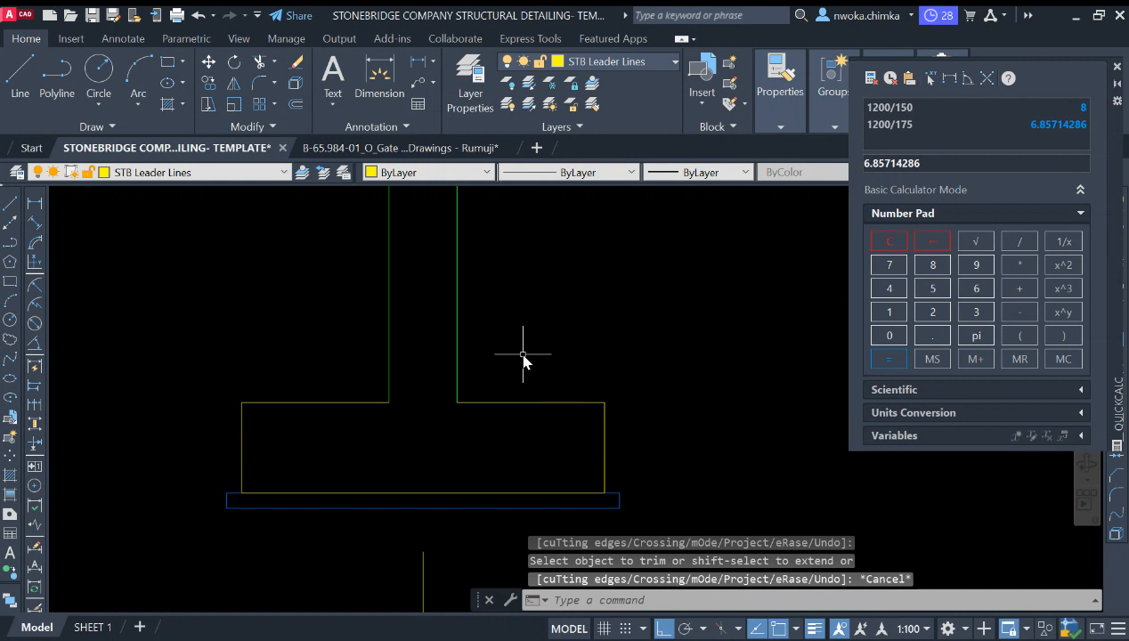
Step: Draw a line across the column base from its left side to its right side
{"action": "type", "text": "l"}
{"action": "key", "text": "Return"}
{"action": "left_click", "coordinate": [389, 403]}
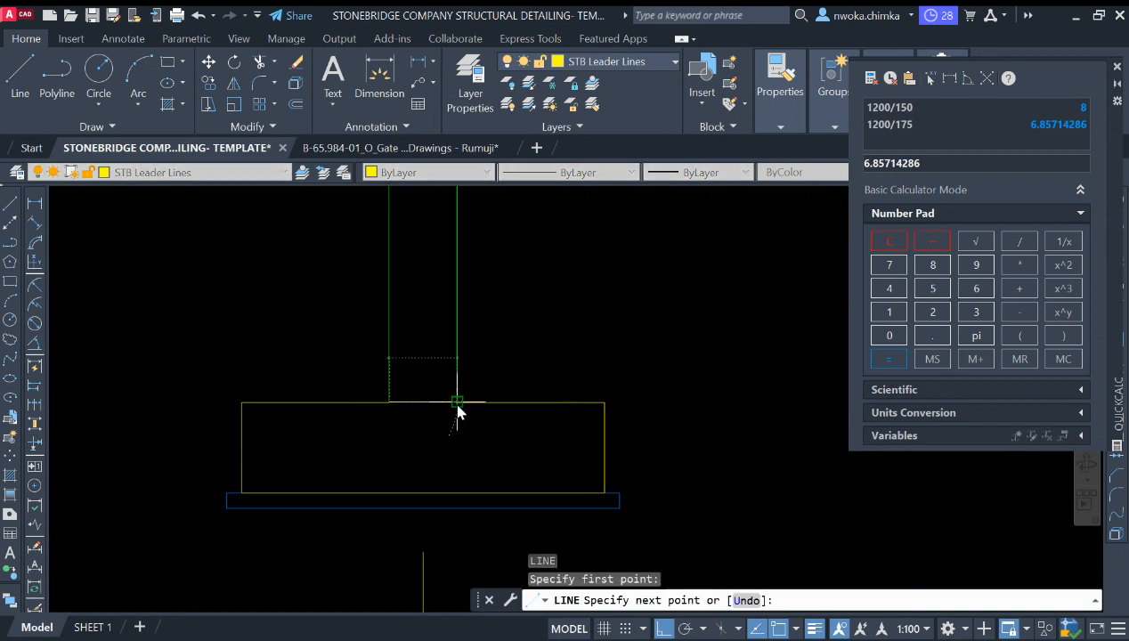
{"action": "left_click", "coordinate": [457, 402]}
{"action": "key", "text": "Escape"}
{"action": "left_click", "coordinate": [423, 403]}
{"action": "left_click", "coordinate": [298, 323]}
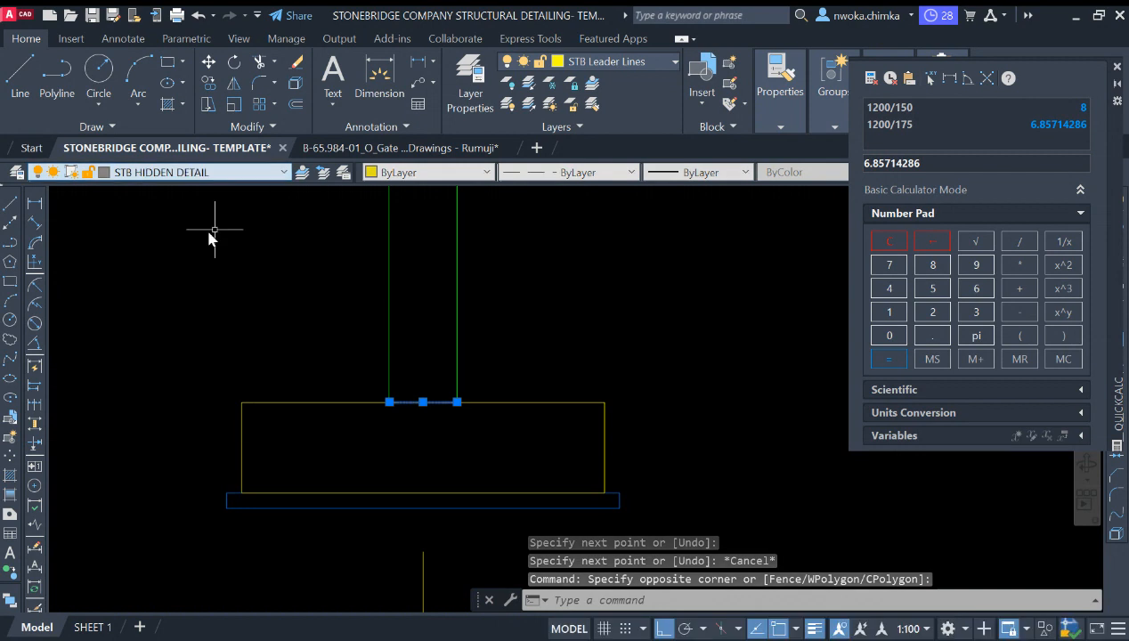
{"action": "key", "text": "Escape"}
Step: Examine the existing section detail's column and break line for reference
{"action": "scroll", "coordinate": [407, 416], "scroll_direction": "up", "scroll_amount": 5}
{"action": "scroll", "coordinate": [436, 409], "scroll_direction": "down", "scroll_amount": 12}
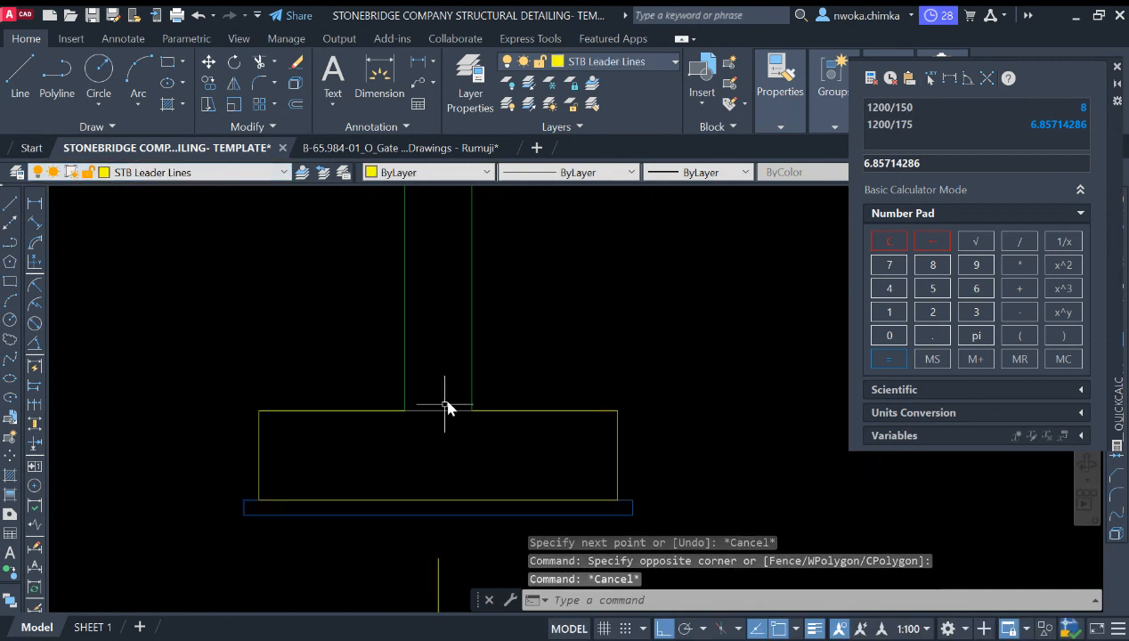
{"action": "scroll", "coordinate": [477, 379], "scroll_direction": "up", "scroll_amount": 2}
{"action": "scroll", "coordinate": [471, 383], "scroll_direction": "down", "scroll_amount": 5}
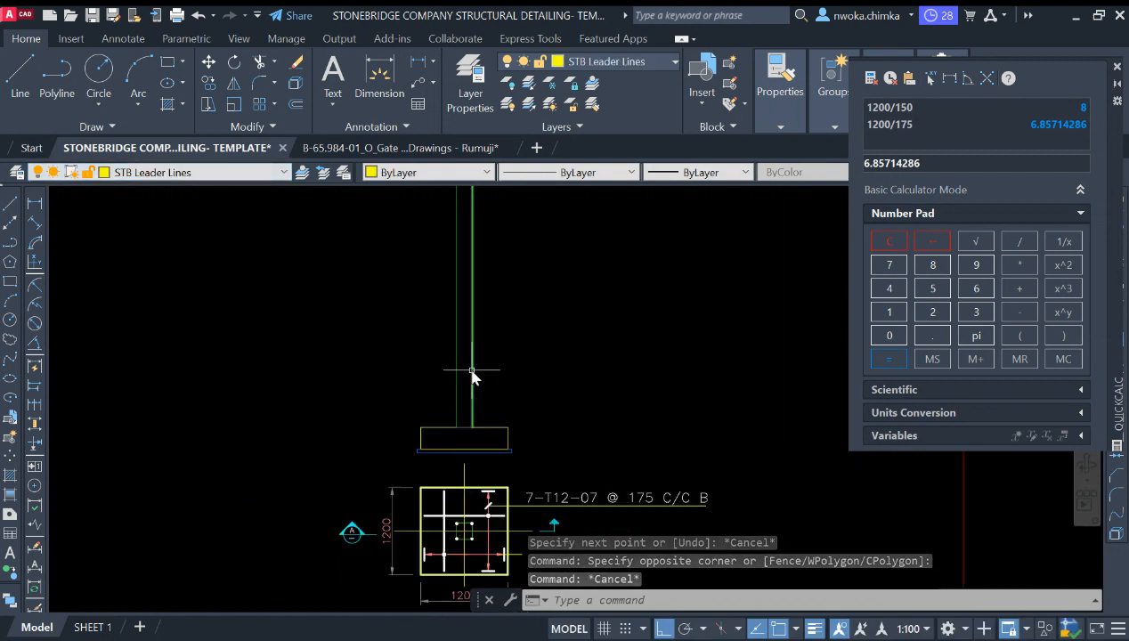
{"action": "scroll", "coordinate": [464, 331], "scroll_direction": "up", "scroll_amount": 2}
{"action": "scroll", "coordinate": [465, 331], "scroll_direction": "down", "scroll_amount": 8}
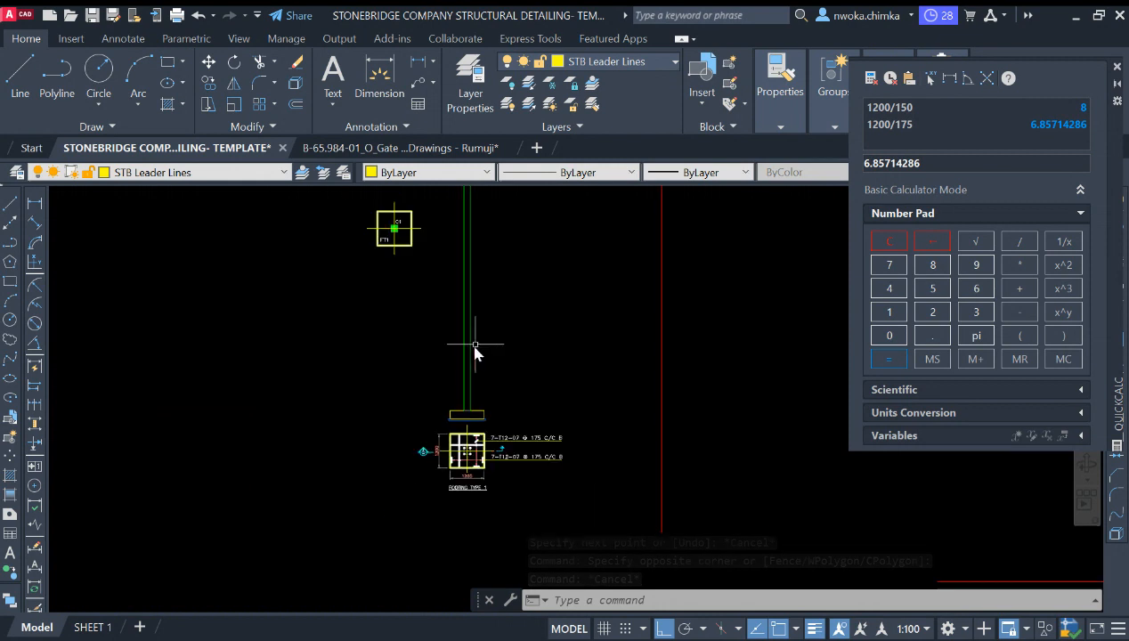
{"action": "scroll", "coordinate": [510, 328], "scroll_direction": "up", "scroll_amount": 5}
{"action": "scroll", "coordinate": [510, 328], "scroll_direction": "up", "scroll_amount": 10}
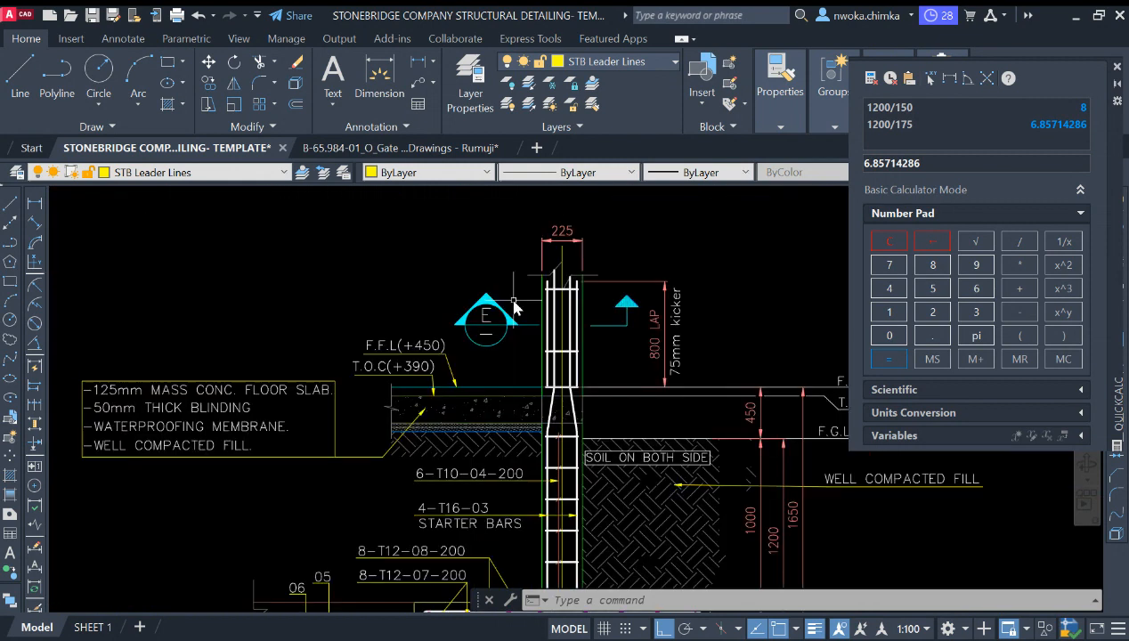
{"action": "scroll", "coordinate": [206, 258], "scroll_direction": "down", "scroll_amount": 5}
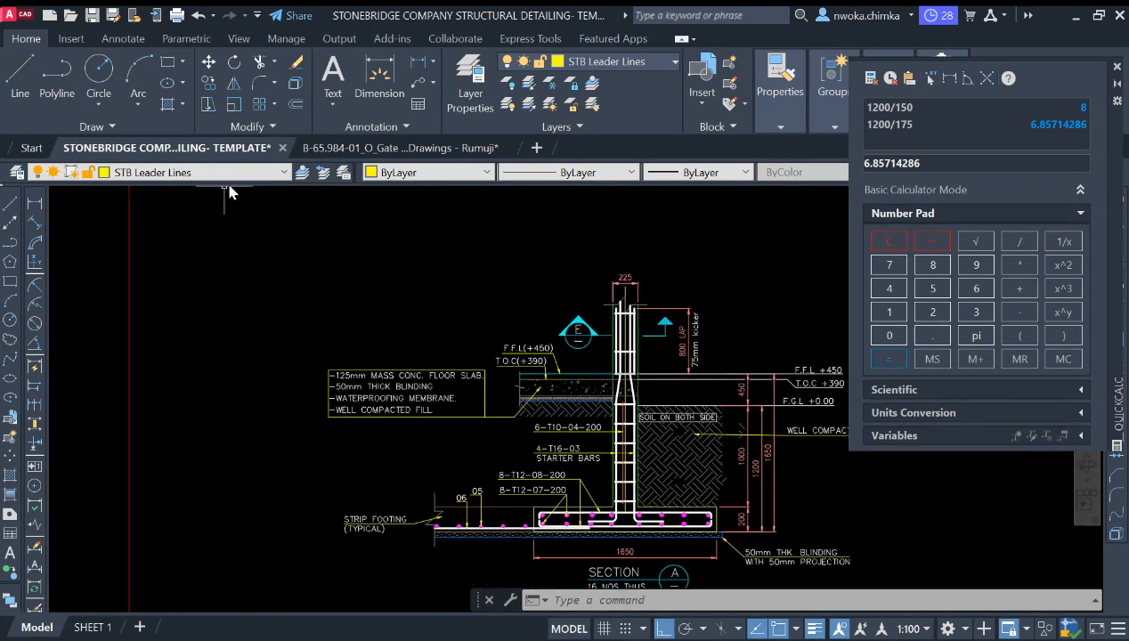
Step: Draw a horizontal break line with a zigzag across the column shaft on the STB Htch layer
{"action": "left_click", "coordinate": [176, 254]}
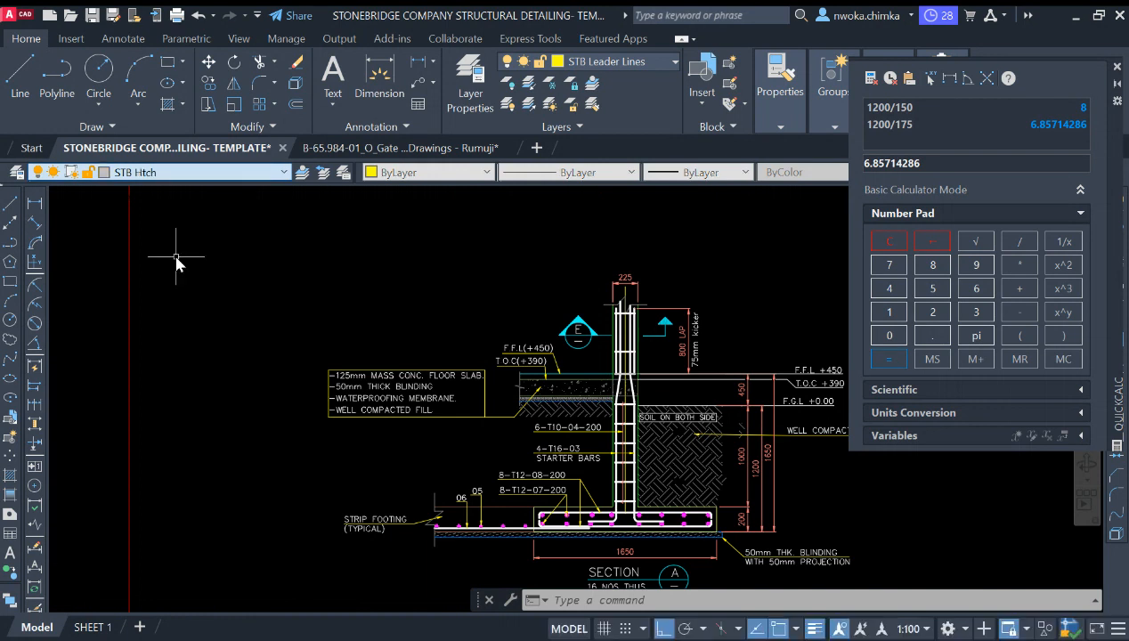
{"action": "left_click", "coordinate": [10, 212]}
{"action": "scroll", "coordinate": [443, 350], "scroll_direction": "down", "scroll_amount": 5}
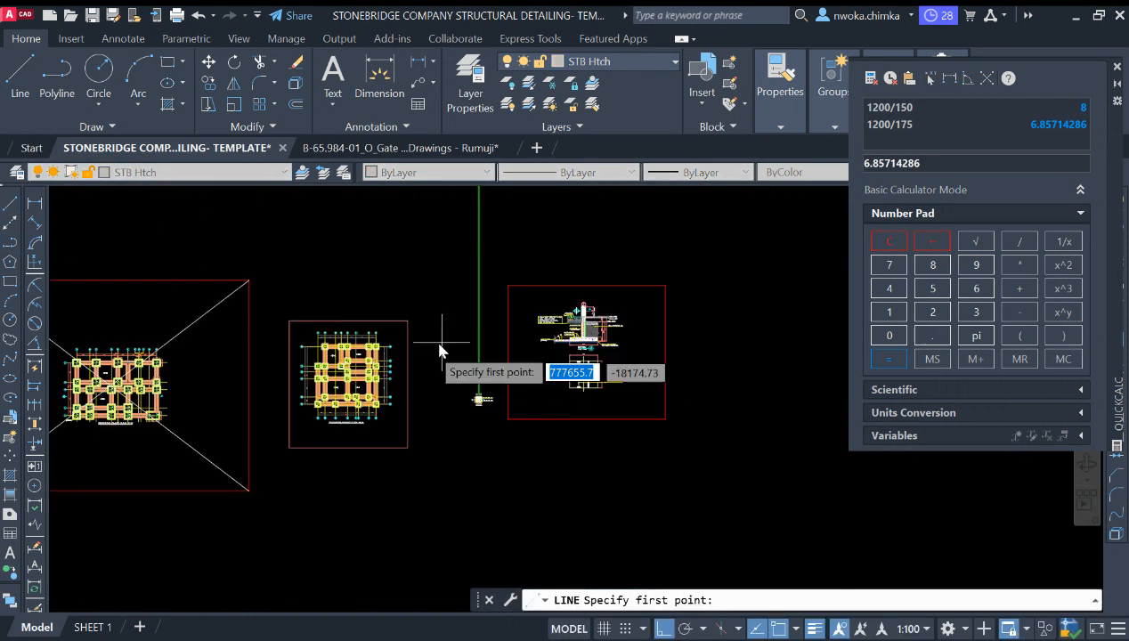
{"action": "scroll", "coordinate": [467, 373], "scroll_direction": "up", "scroll_amount": 5}
{"action": "scroll", "coordinate": [445, 369], "scroll_direction": "up", "scroll_amount": 3}
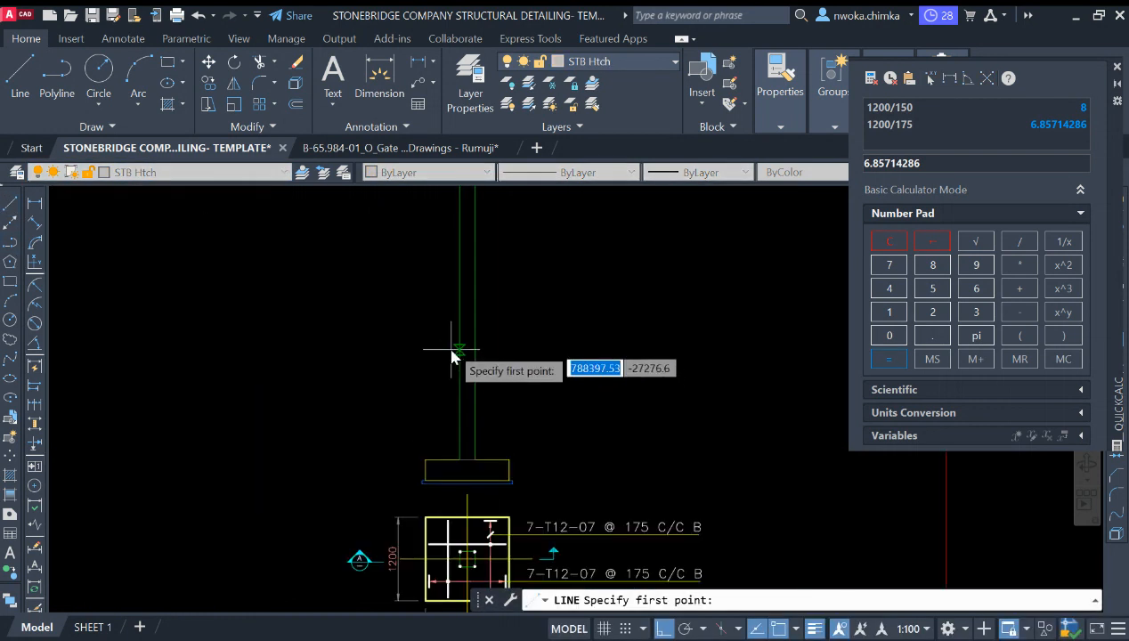
{"action": "scroll", "coordinate": [453, 356], "scroll_direction": "up", "scroll_amount": 3}
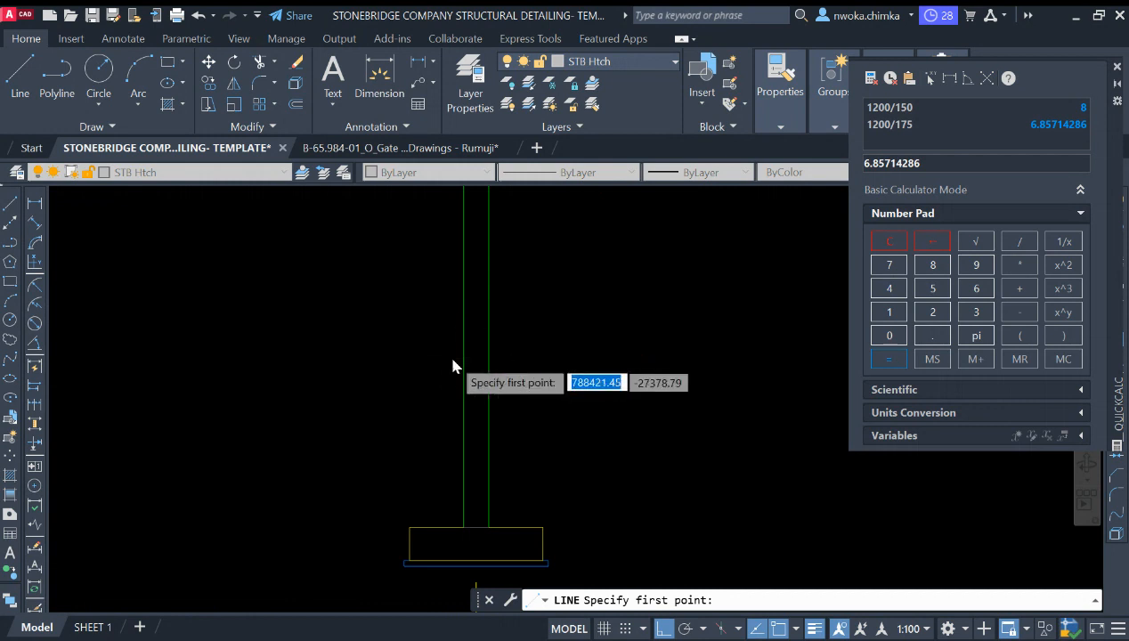
{"action": "scroll", "coordinate": [445, 361], "scroll_direction": "up", "scroll_amount": 2}
{"action": "left_click", "coordinate": [443, 365]}
{"action": "scroll", "coordinate": [456, 361], "scroll_direction": "up", "scroll_amount": 3}
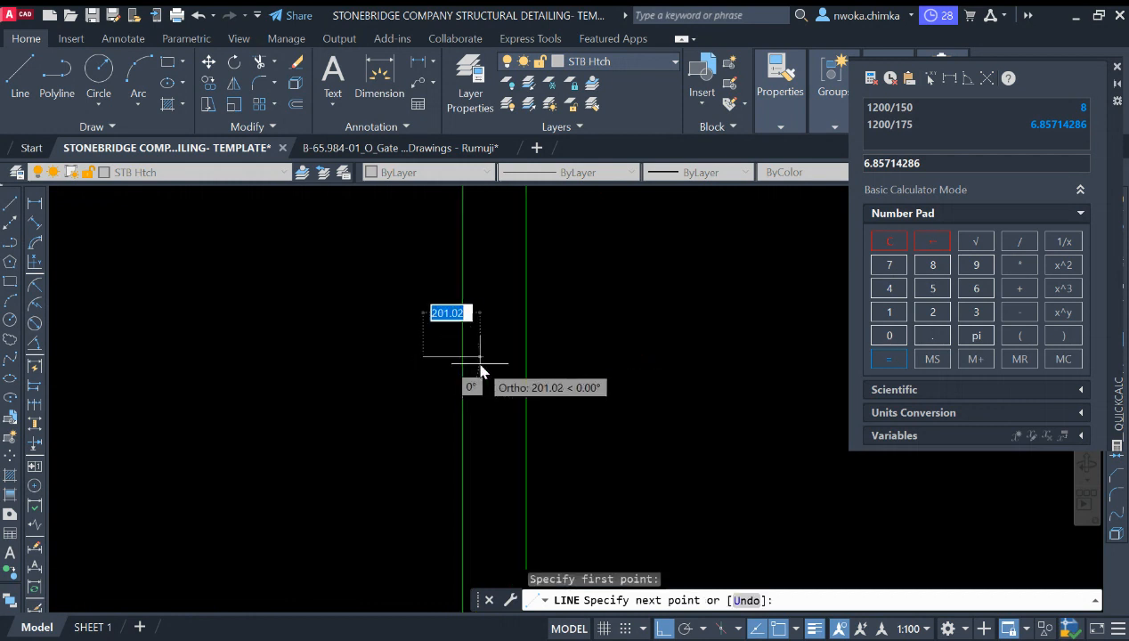
{"action": "scroll", "coordinate": [475, 360], "scroll_direction": "up", "scroll_amount": 2}
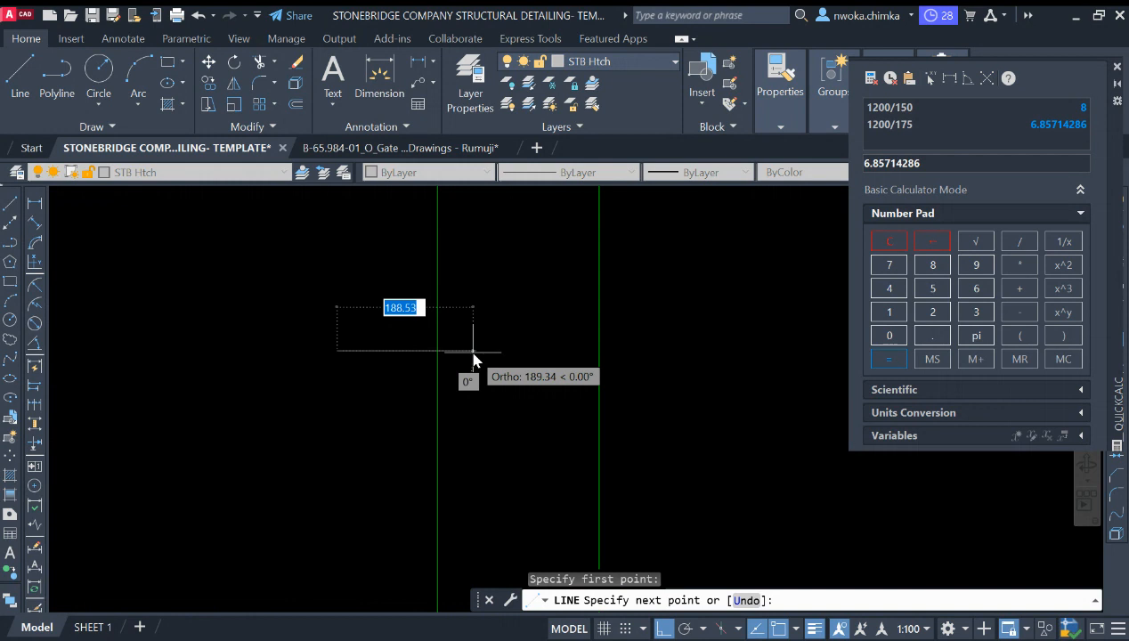
{"action": "left_click", "coordinate": [476, 354]}
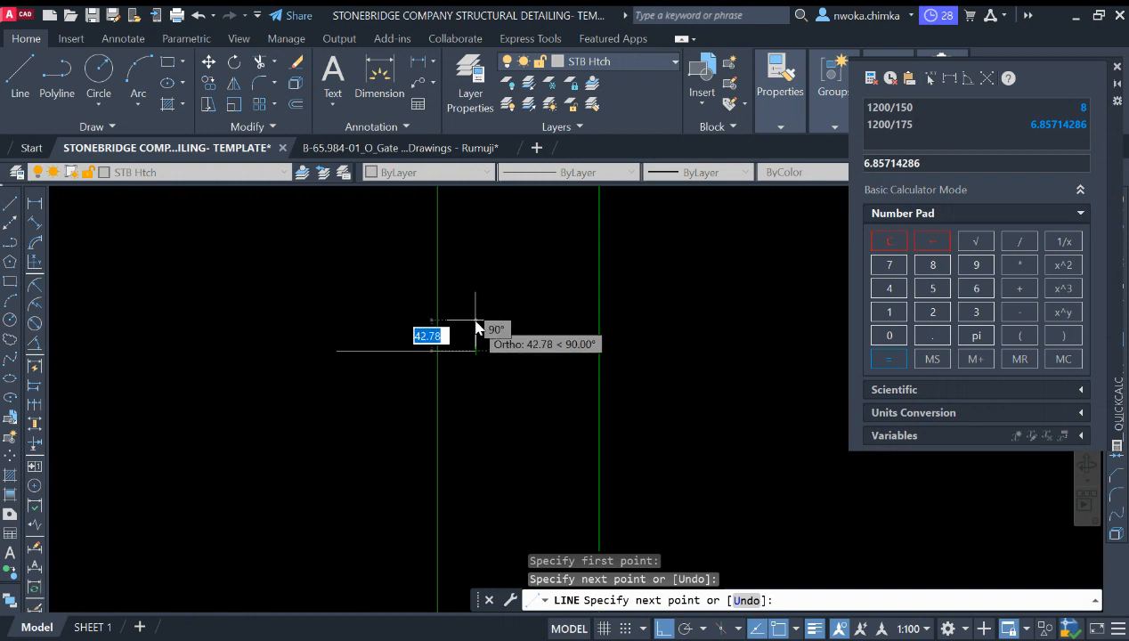
{"action": "scroll", "coordinate": [464, 325], "scroll_direction": "down", "scroll_amount": 2}
{"action": "scroll", "coordinate": [471, 326], "scroll_direction": "up", "scroll_amount": 2}
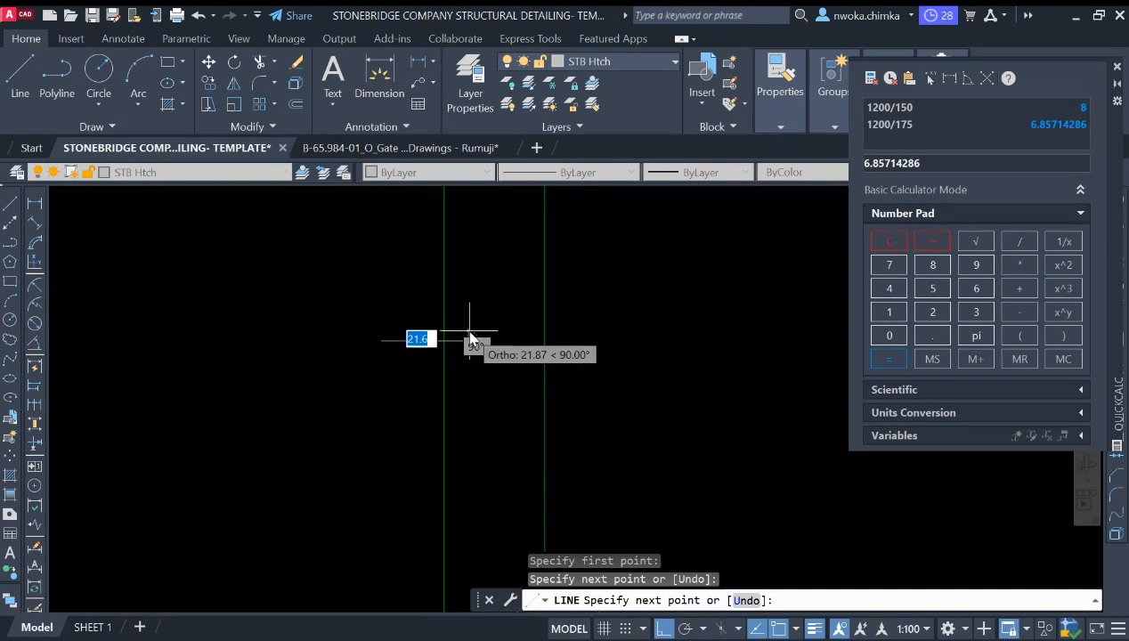
{"action": "scroll", "coordinate": [472, 324], "scroll_direction": "up", "scroll_amount": 2}
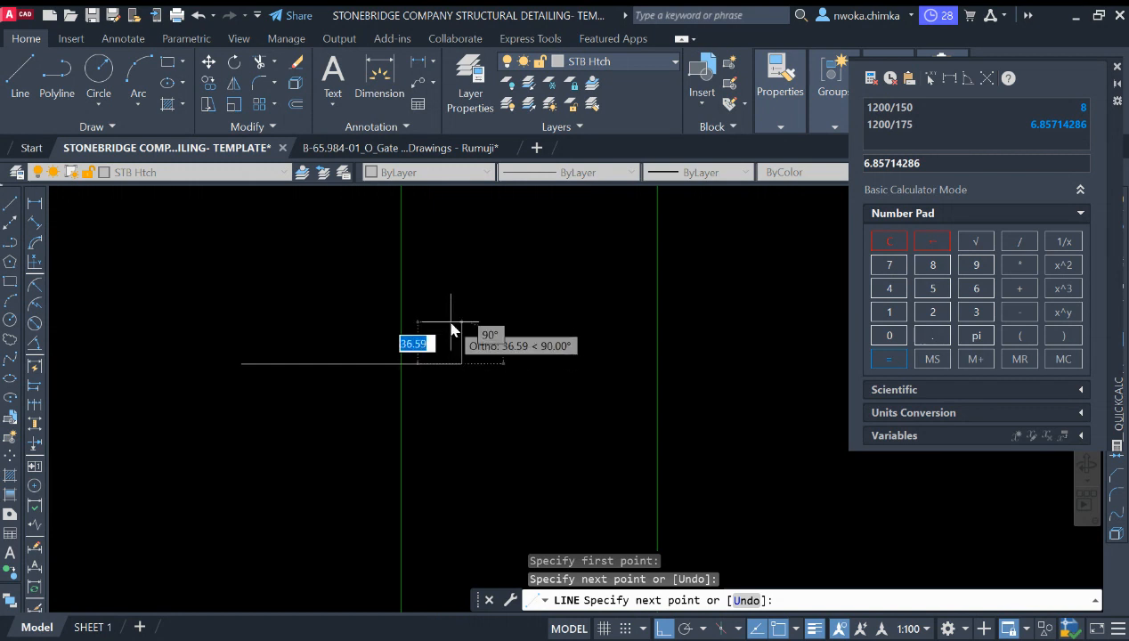
{"action": "scroll", "coordinate": [454, 330], "scroll_direction": "up", "scroll_amount": 2}
{"action": "left_click", "coordinate": [467, 336]}
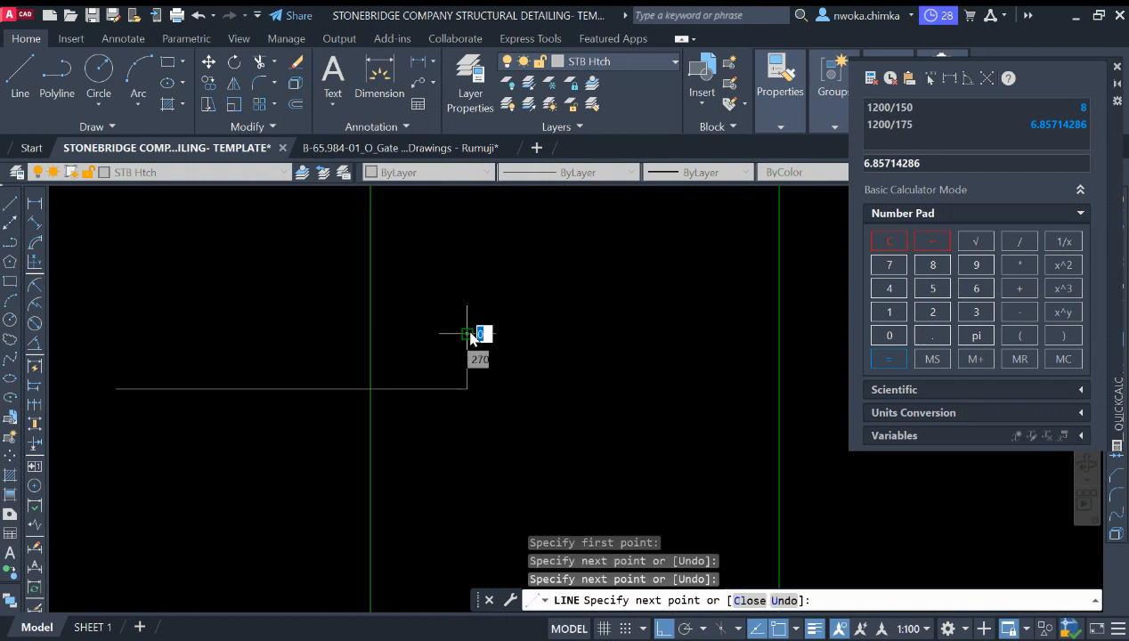
{"action": "key", "text": "F8"}
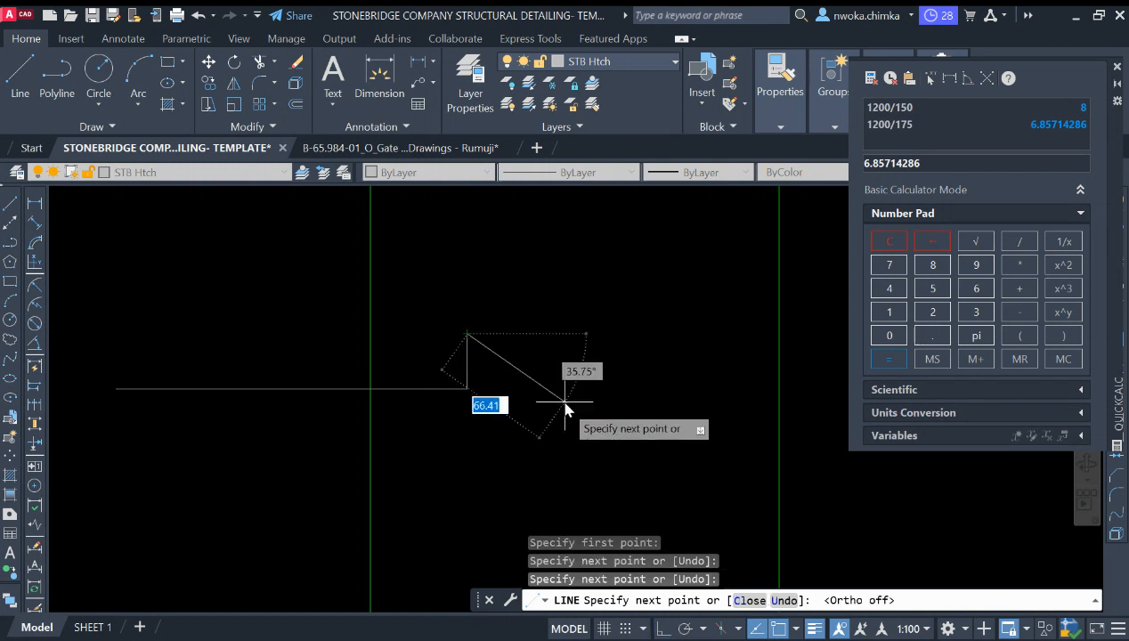
{"action": "left_click", "coordinate": [527, 438]}
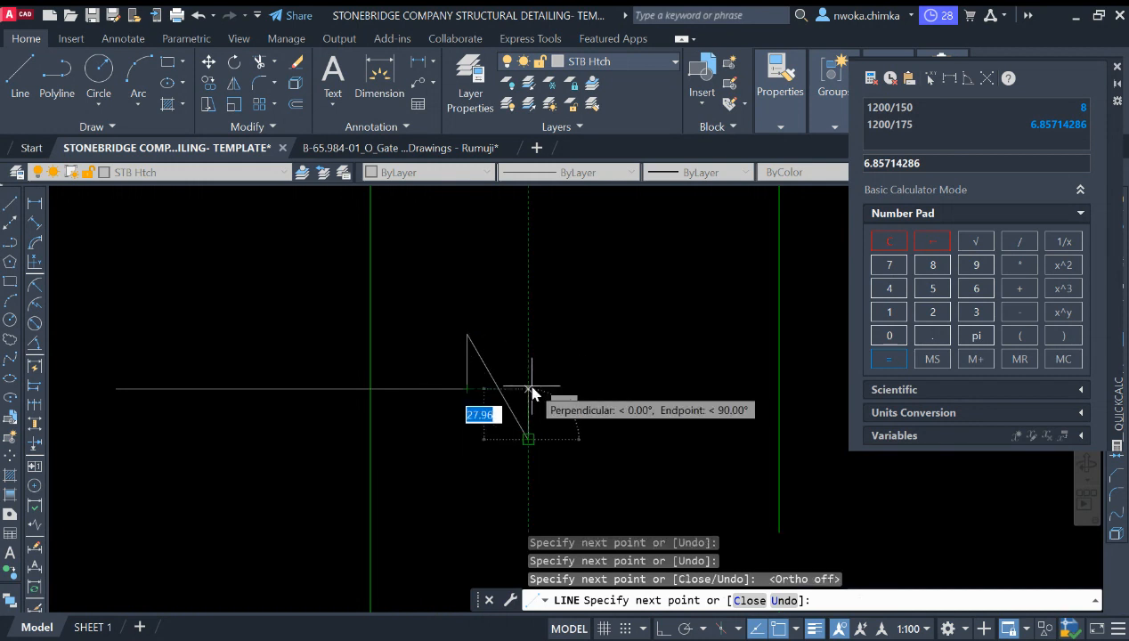
{"action": "left_click", "coordinate": [528, 390]}
{"action": "scroll", "coordinate": [465, 395], "scroll_direction": "down", "scroll_amount": 2}
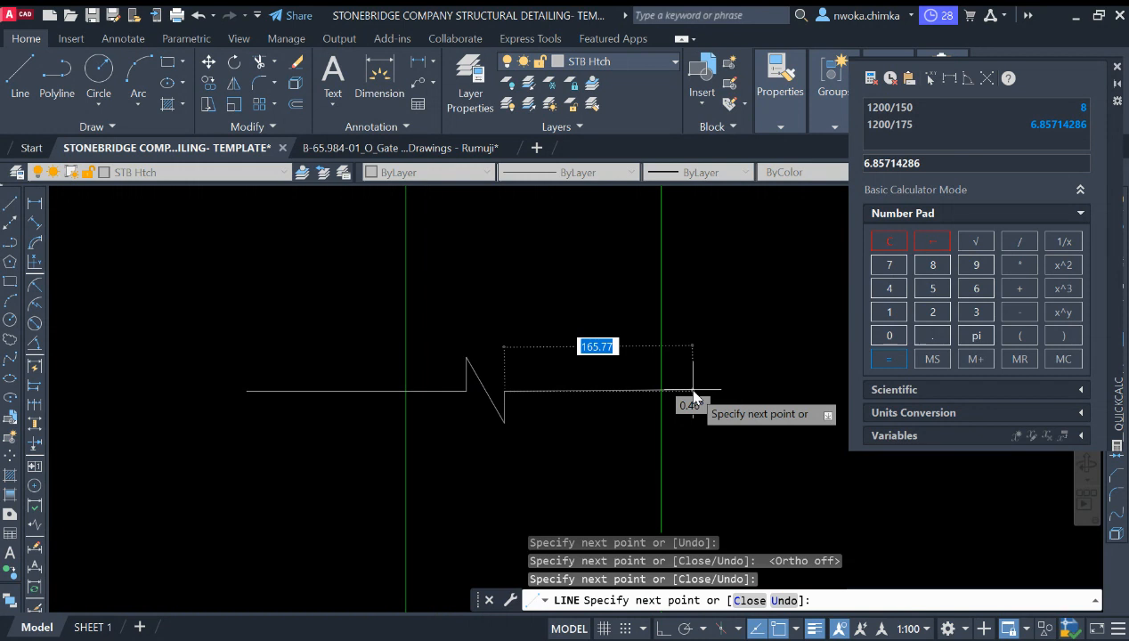
{"action": "key", "text": "F8"}
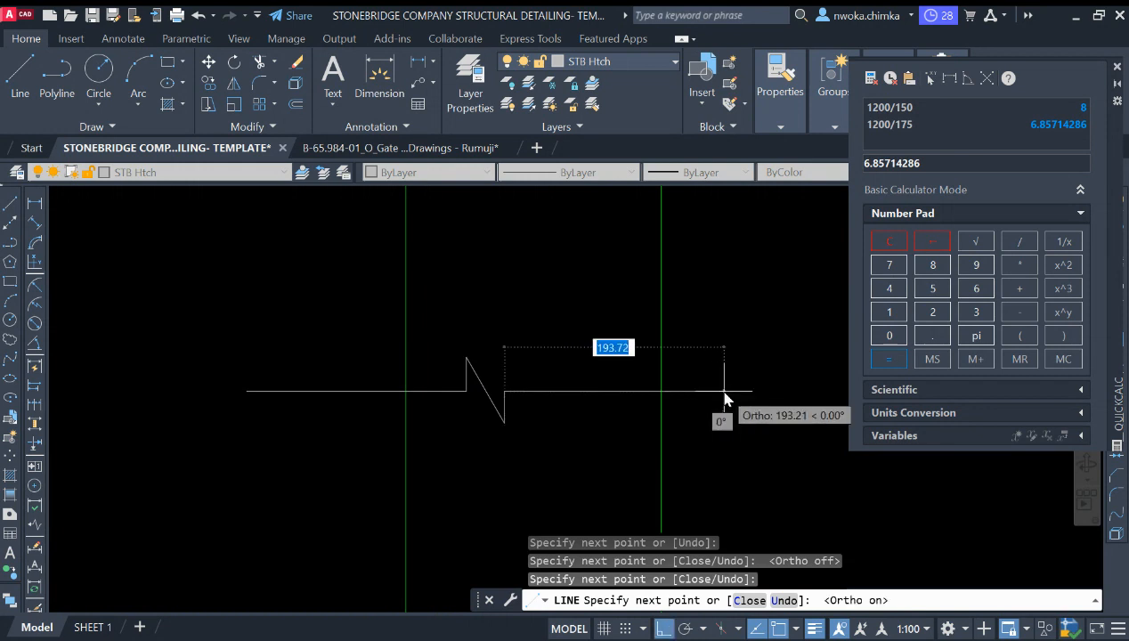
{"action": "key", "text": "Escape"}
Step: Stretch both ends of the break line inwards to just beyond the column sides
{"action": "left_click", "coordinate": [230, 337]}
{"action": "left_click", "coordinate": [267, 401]}
{"action": "left_click", "coordinate": [285, 385]}
{"action": "left_click", "coordinate": [248, 422]}
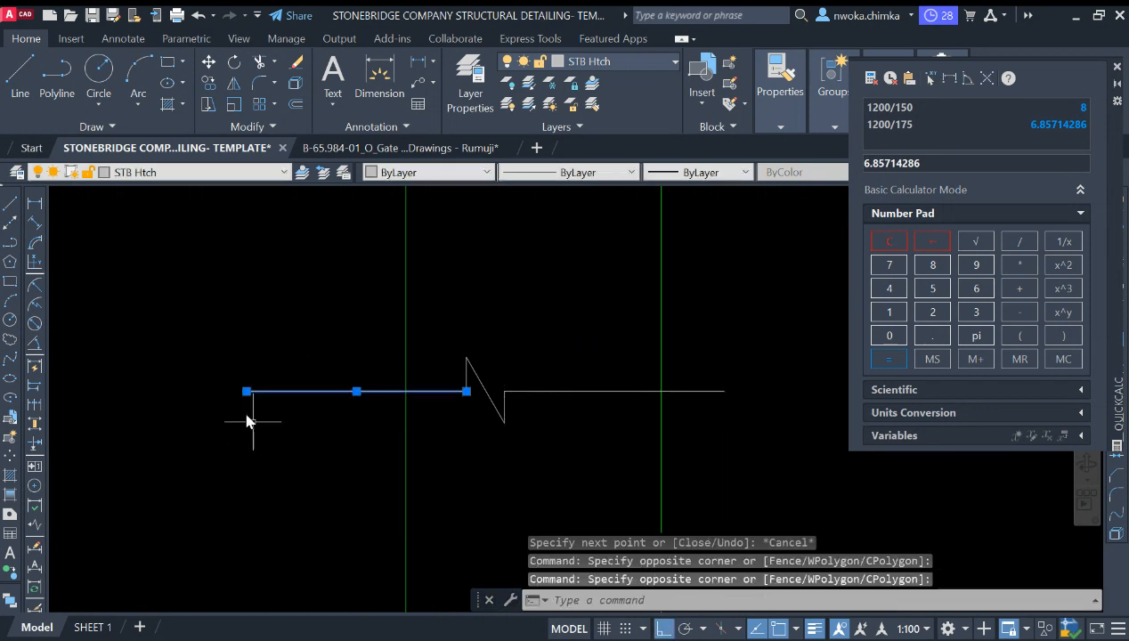
{"action": "left_click", "coordinate": [246, 392]}
{"action": "left_click", "coordinate": [356, 391]}
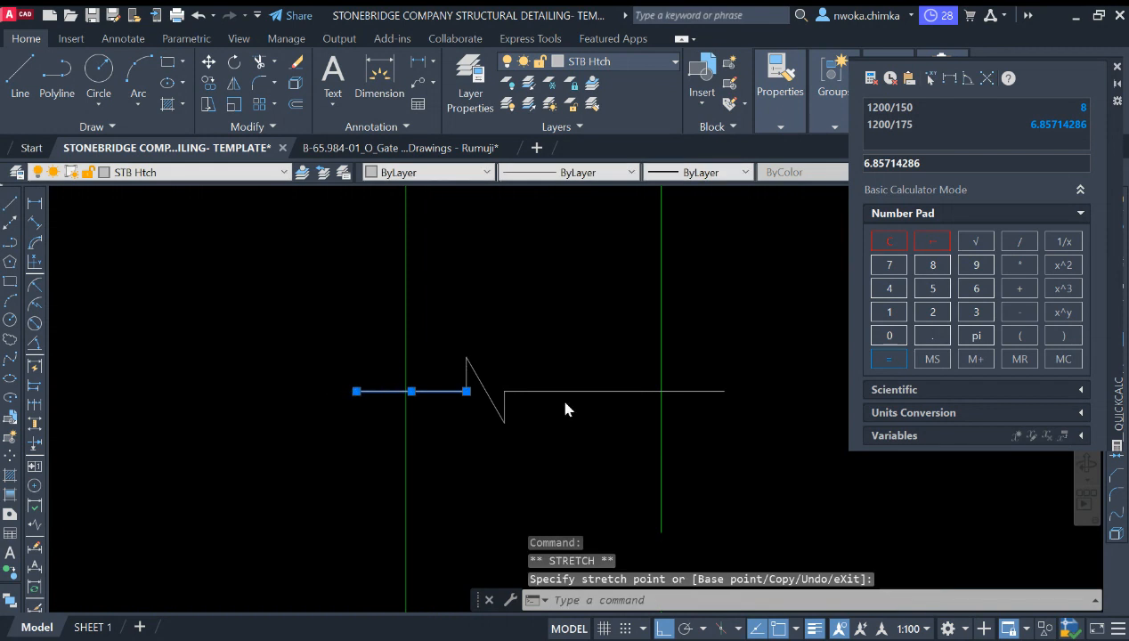
{"action": "scroll", "coordinate": [579, 392], "scroll_direction": "down", "scroll_amount": 1}
{"action": "left_click", "coordinate": [677, 377]}
{"action": "left_click", "coordinate": [659, 418]}
{"action": "left_click", "coordinate": [674, 394]}
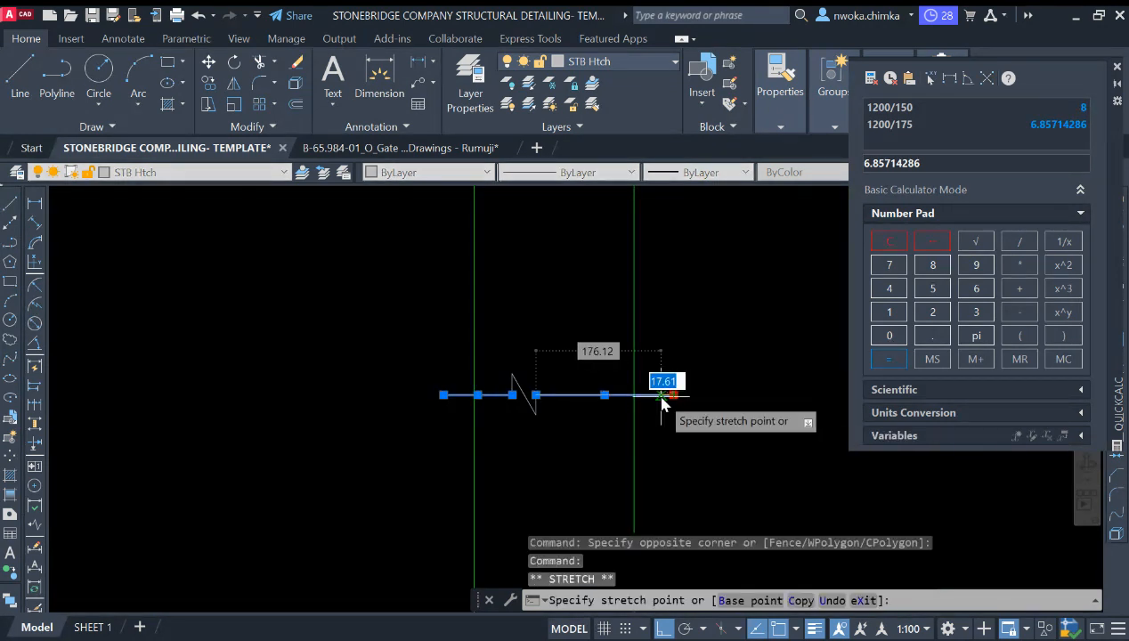
{"action": "left_click", "coordinate": [661, 395]}
{"action": "key", "text": "Escape"}
Step: Move the break line's zigzag slightly to the right along the line
{"action": "scroll", "coordinate": [504, 385], "scroll_direction": "up", "scroll_amount": 1}
{"action": "left_click", "coordinate": [492, 353]}
{"action": "left_click", "coordinate": [602, 460]}
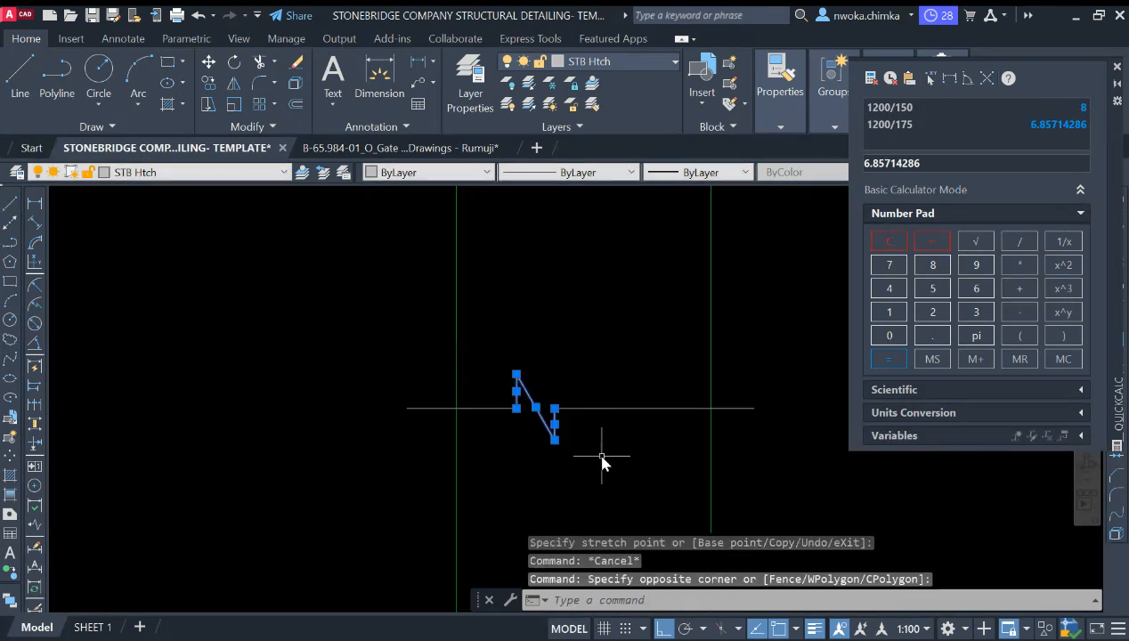
{"action": "type", "text": "m"}
{"action": "key", "text": "Return"}
{"action": "left_click", "coordinate": [522, 486]}
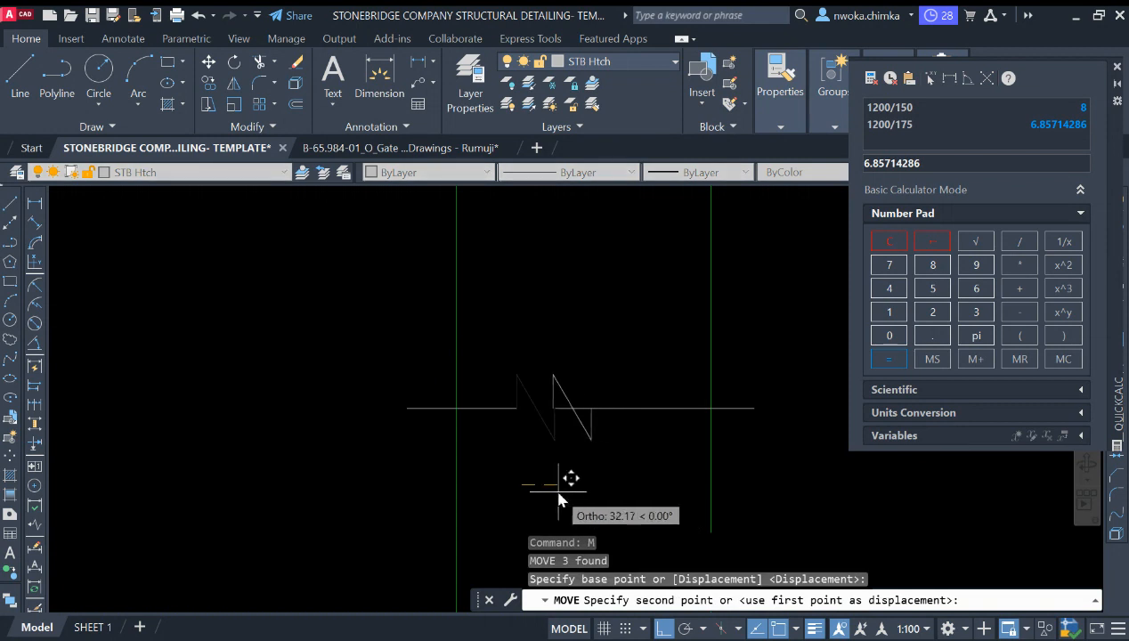
{"action": "left_click", "coordinate": [553, 487]}
{"action": "type", "text": "e"}
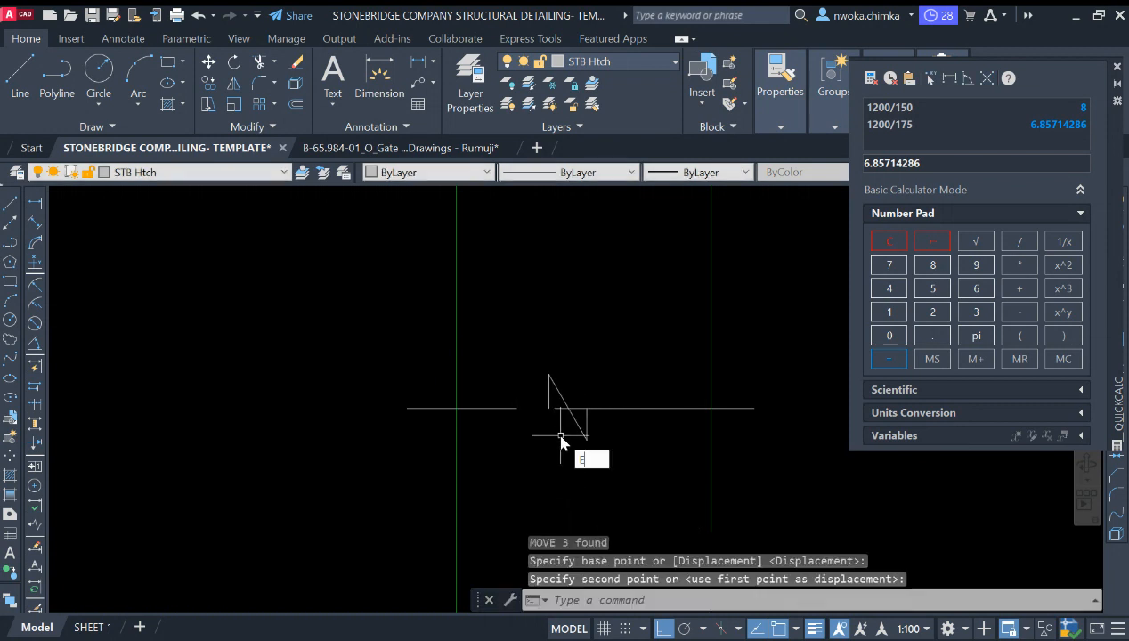
{"action": "type", "text": "x"}
Step: Try to extend the break line across the column with Extend
{"action": "key", "text": "Return"}
{"action": "left_click", "coordinate": [510, 408]}
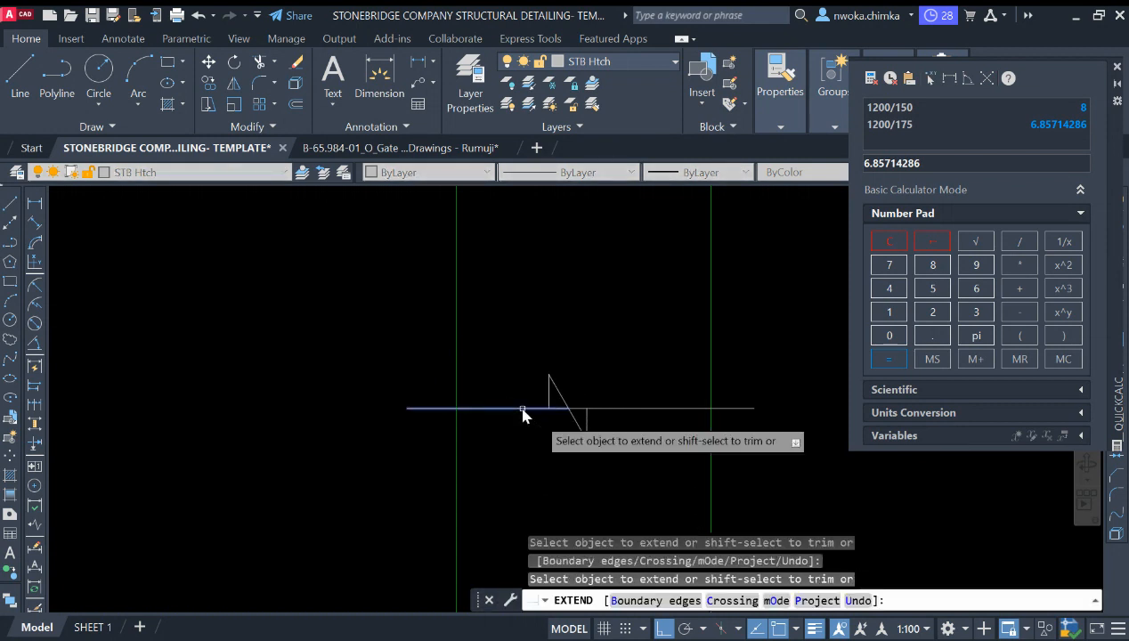
{"action": "scroll", "coordinate": [565, 428], "scroll_direction": "up", "scroll_amount": 4}
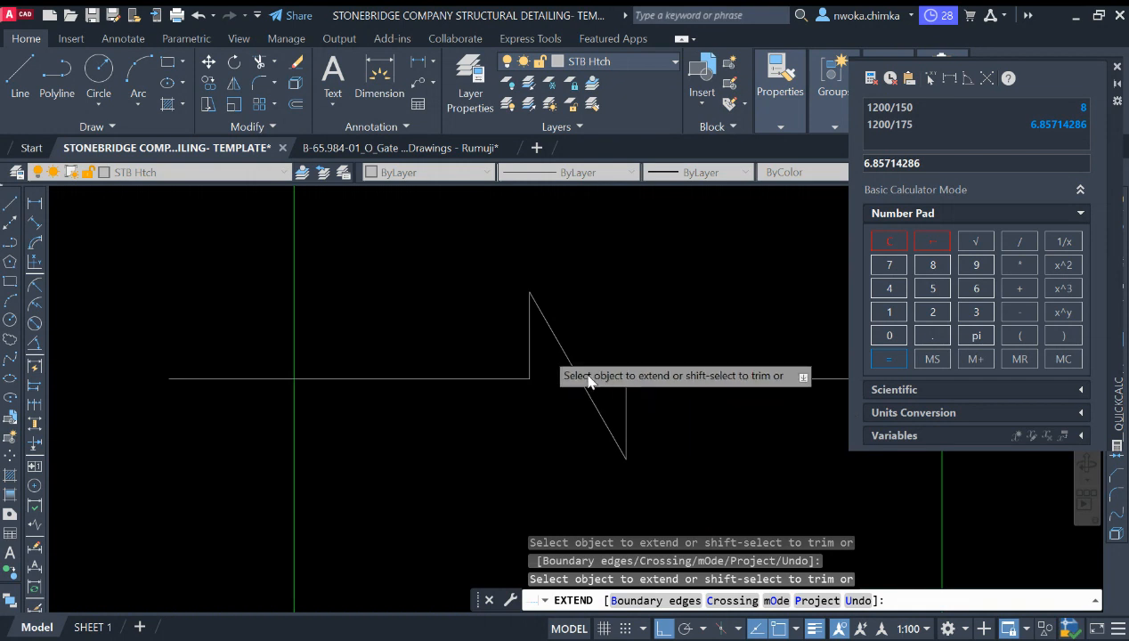
{"action": "scroll", "coordinate": [534, 296], "scroll_direction": "down", "scroll_amount": 5}
{"action": "key", "text": "Escape"}
Step: Trim the column side lines projecting above the break line
{"action": "scroll", "coordinate": [569, 278], "scroll_direction": "down", "scroll_amount": 5}
{"action": "scroll", "coordinate": [570, 312], "scroll_direction": "up", "scroll_amount": 4}
{"action": "left_click", "coordinate": [459, 290]}
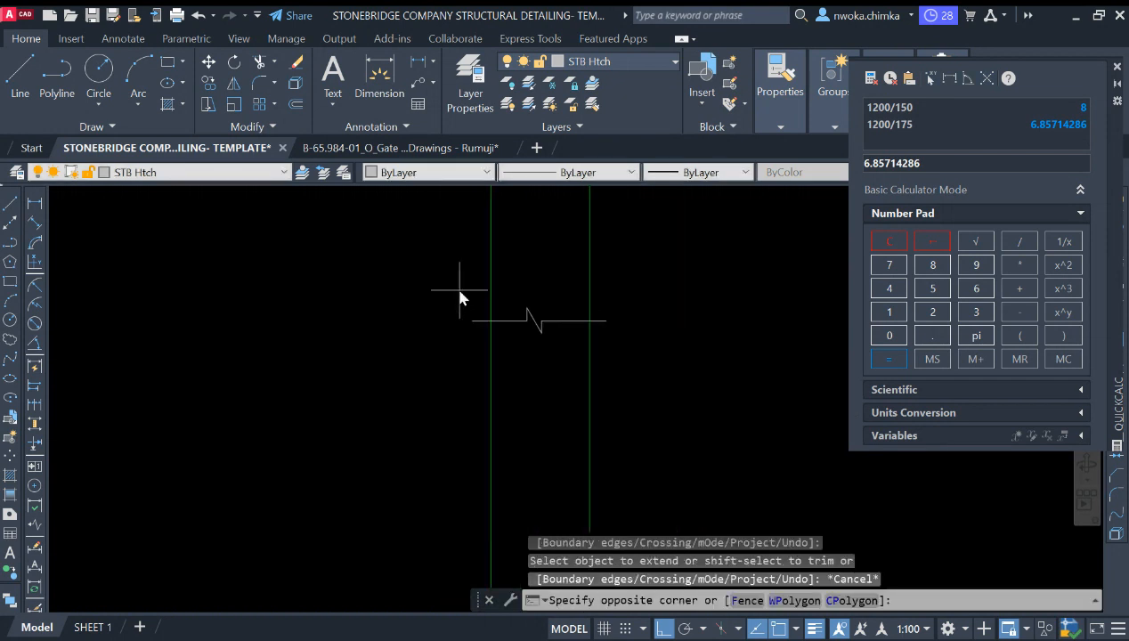
{"action": "left_click", "coordinate": [691, 371]}
{"action": "type", "text": "TR"}
{"action": "key", "text": "space"}
{"action": "mouse_move", "coordinate": [671, 267]}
{"action": "left_mouse_down"}
{"action": "mouse_move", "coordinate": [442, 274]}
{"action": "mouse_move", "coordinate": [612, 271]}
{"action": "left_mouse_up"}
{"action": "key", "text": "Escape"}
Step: Stretch the column top and its break line downward to shorten the column in the section
{"action": "scroll", "coordinate": [574, 305], "scroll_direction": "down", "scroll_amount": 4}
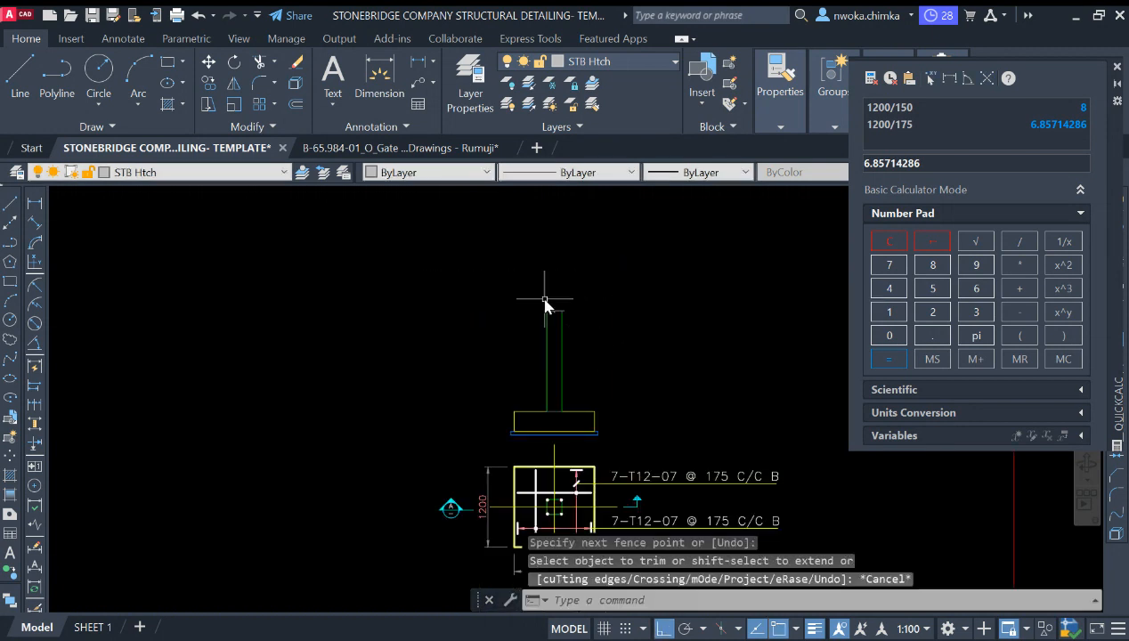
{"action": "scroll", "coordinate": [543, 323], "scroll_direction": "up", "scroll_amount": 3}
{"action": "scroll", "coordinate": [588, 391], "scroll_direction": "down", "scroll_amount": 3}
{"action": "left_click", "coordinate": [638, 265]}
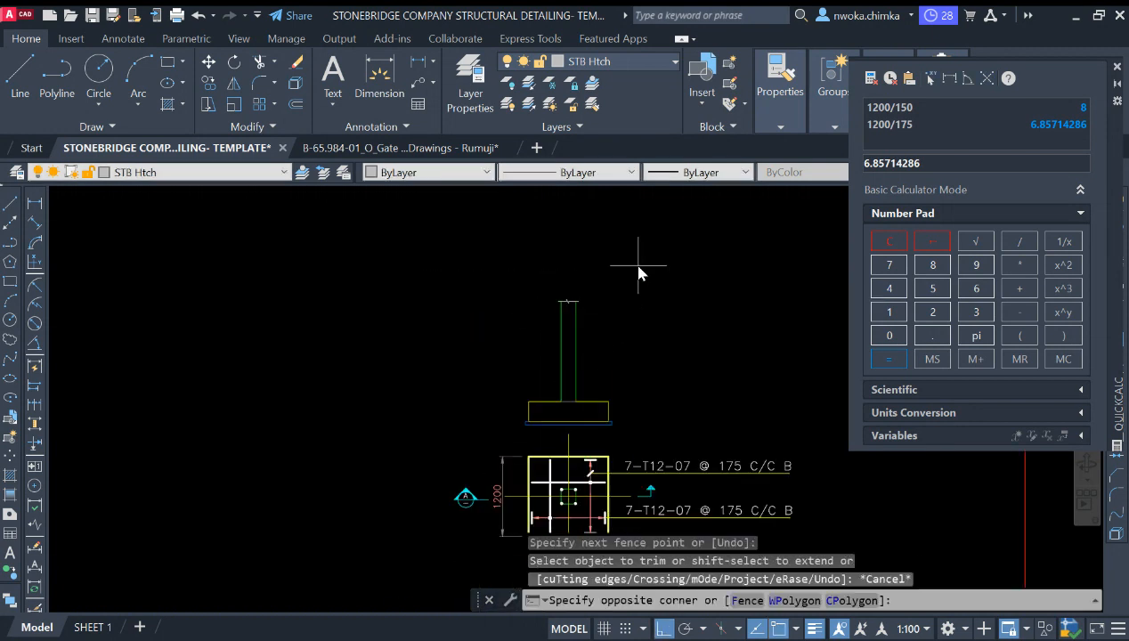
{"action": "left_click", "coordinate": [522, 311]}
{"action": "type", "text": "s"}
{"action": "key", "text": "space"}
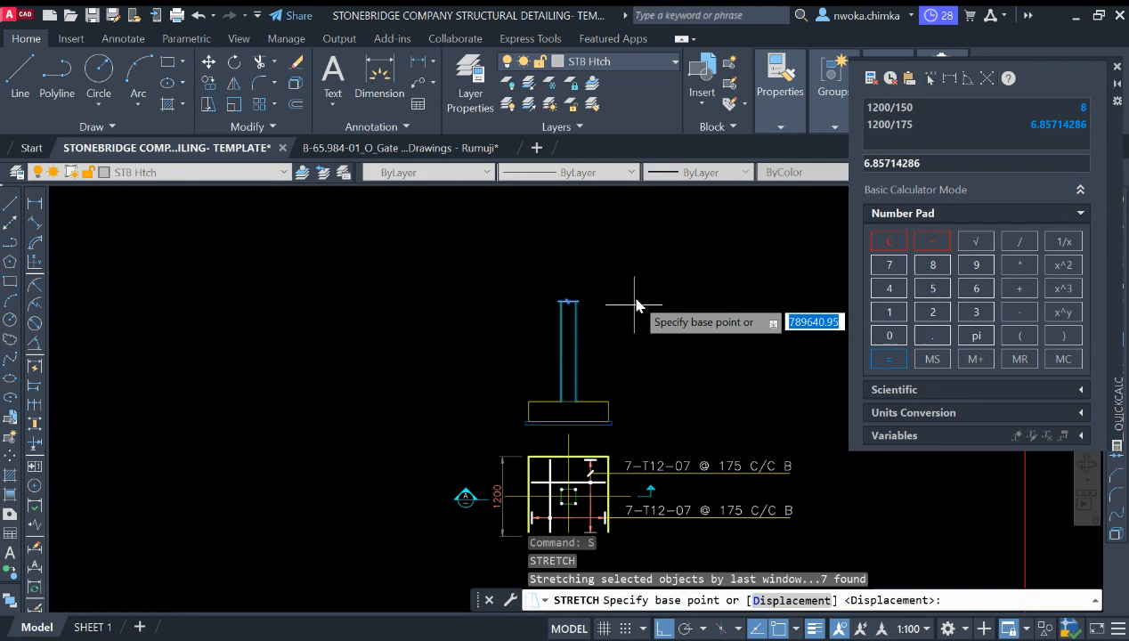
{"action": "left_click", "coordinate": [635, 299]}
{"action": "left_click", "coordinate": [635, 341]}
{"action": "key", "text": "Escape"}
{"action": "scroll", "coordinate": [594, 393], "scroll_direction": "up", "scroll_amount": 5}
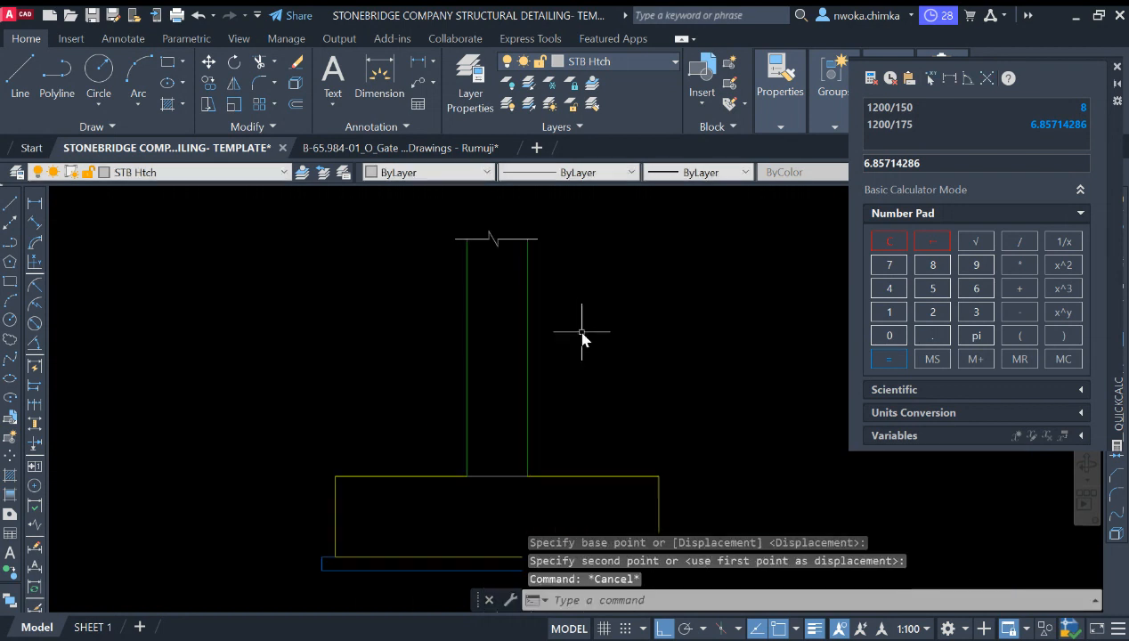
{"action": "scroll", "coordinate": [585, 336], "scroll_direction": "down", "scroll_amount": 3}
{"action": "middle_click_drag", "start_coordinate": [533, 417], "coordinate": [537, 432]}
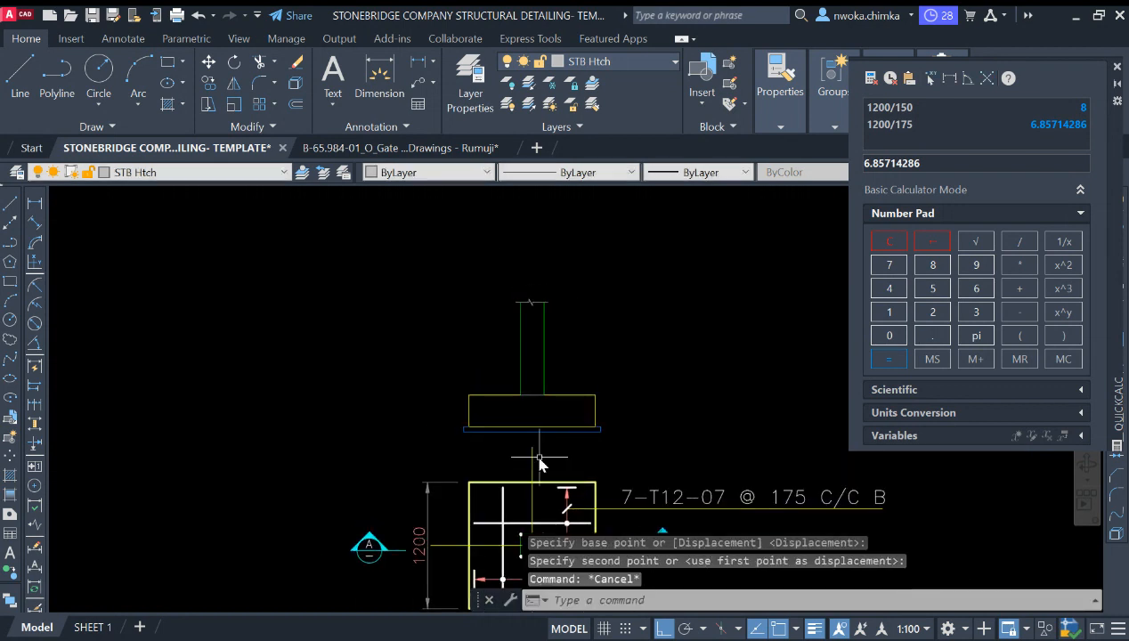
{"action": "scroll", "coordinate": [542, 455], "scroll_direction": "up", "scroll_amount": 4}
{"action": "left_click", "coordinate": [541, 453]}
{"action": "left_click", "coordinate": [489, 448]}
{"action": "left_click", "coordinate": [516, 434]}
{"action": "scroll", "coordinate": [517, 415], "scroll_direction": "down", "scroll_amount": 2}
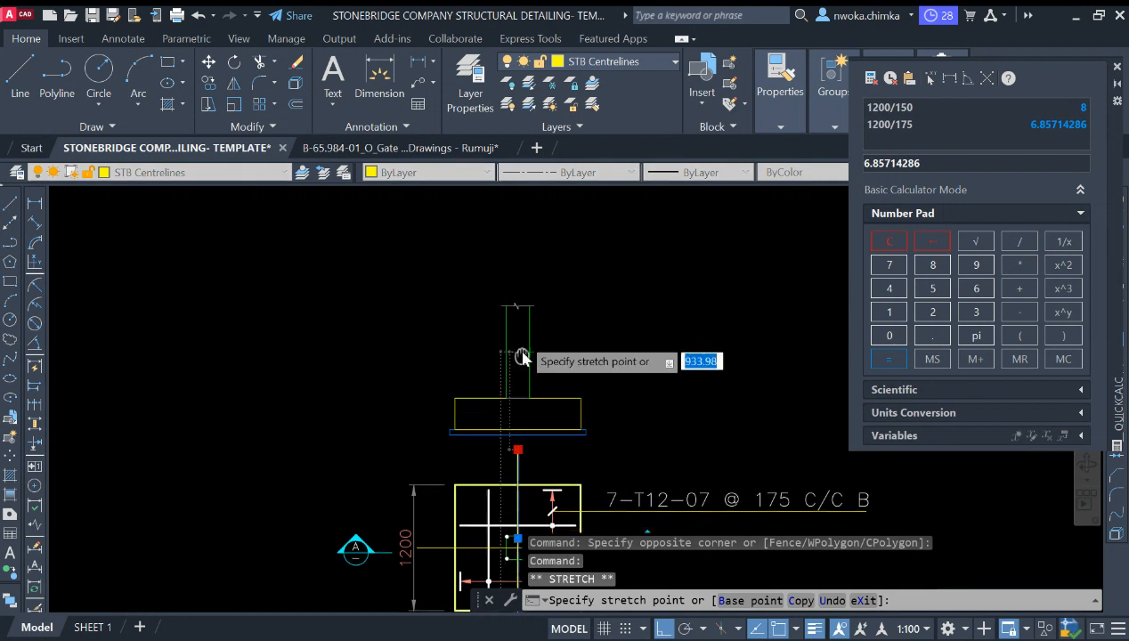
{"action": "scroll", "coordinate": [525, 303], "scroll_direction": "up", "scroll_amount": 2}
{"action": "key", "text": "Escape"}
{"action": "scroll", "coordinate": [531, 287], "scroll_direction": "down", "scroll_amount": 2}
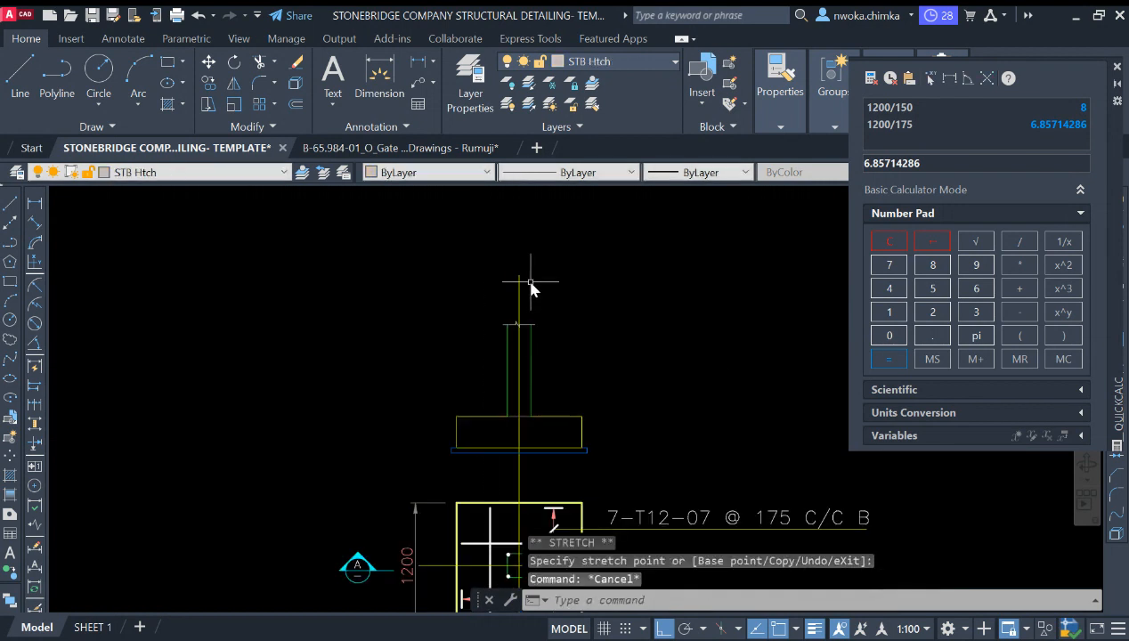
Step: Draw two short horizontal helper lines across the centreline between the section and the plan
{"action": "middle_click_drag", "start_coordinate": [505, 377], "coordinate": [513, 328]}
{"action": "scroll", "coordinate": [512, 374], "scroll_direction": "up", "scroll_amount": 5}
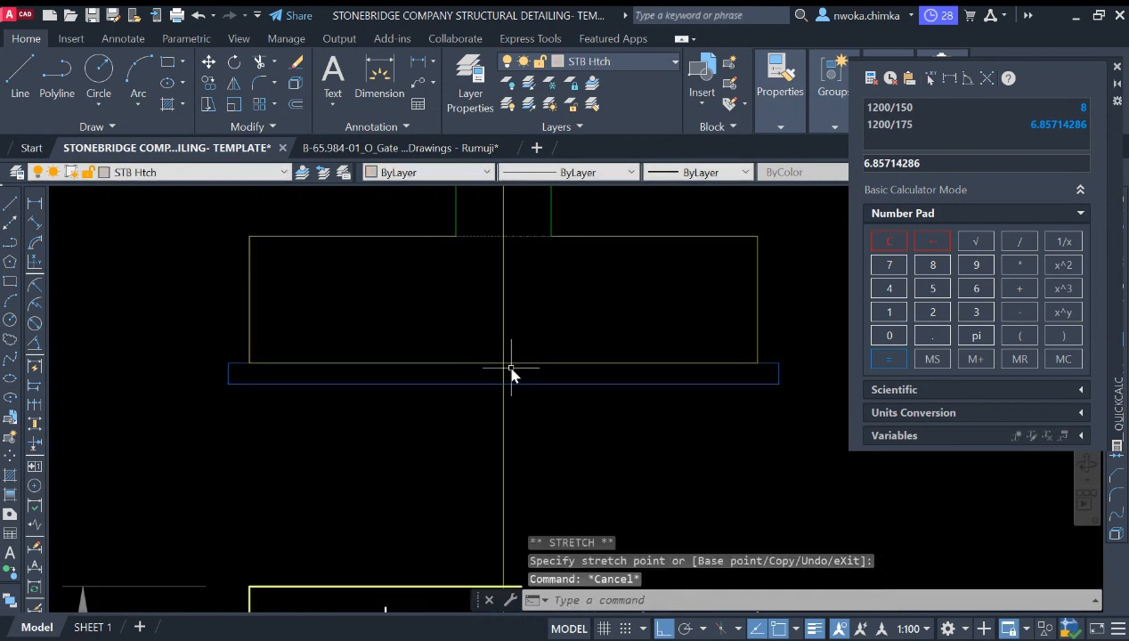
{"action": "type", "text": "l"}
{"action": "key", "text": "Return"}
{"action": "scroll", "coordinate": [498, 374], "scroll_direction": "down", "scroll_amount": 2}
{"action": "left_click", "coordinate": [462, 397]}
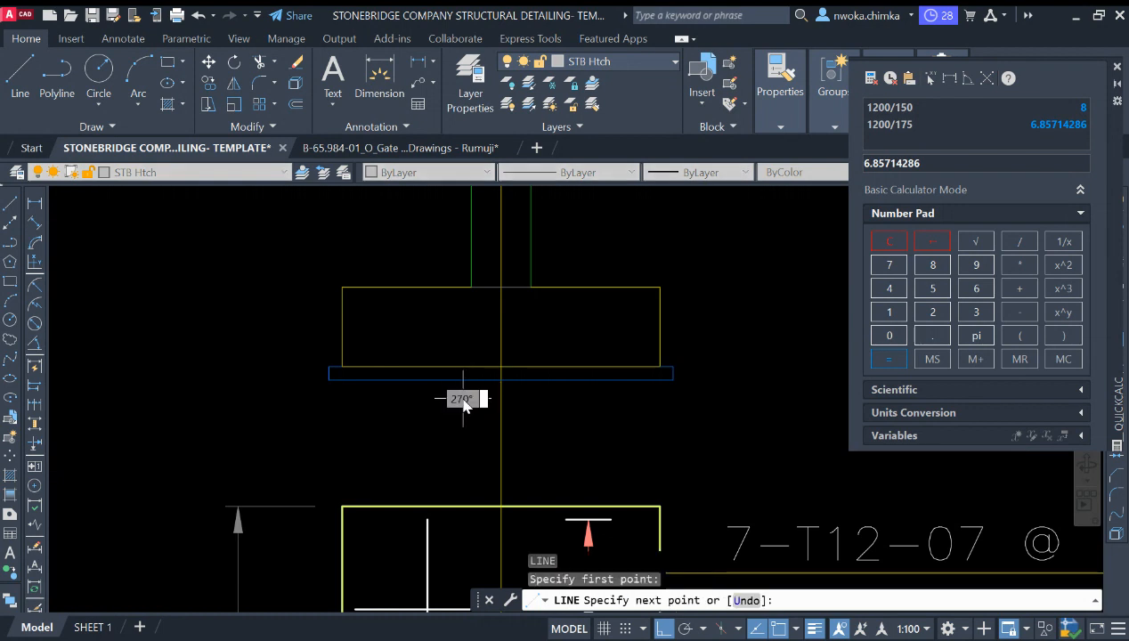
{"action": "key", "text": "Escape"}
{"action": "key", "text": "space"}
{"action": "left_click", "coordinate": [423, 434]}
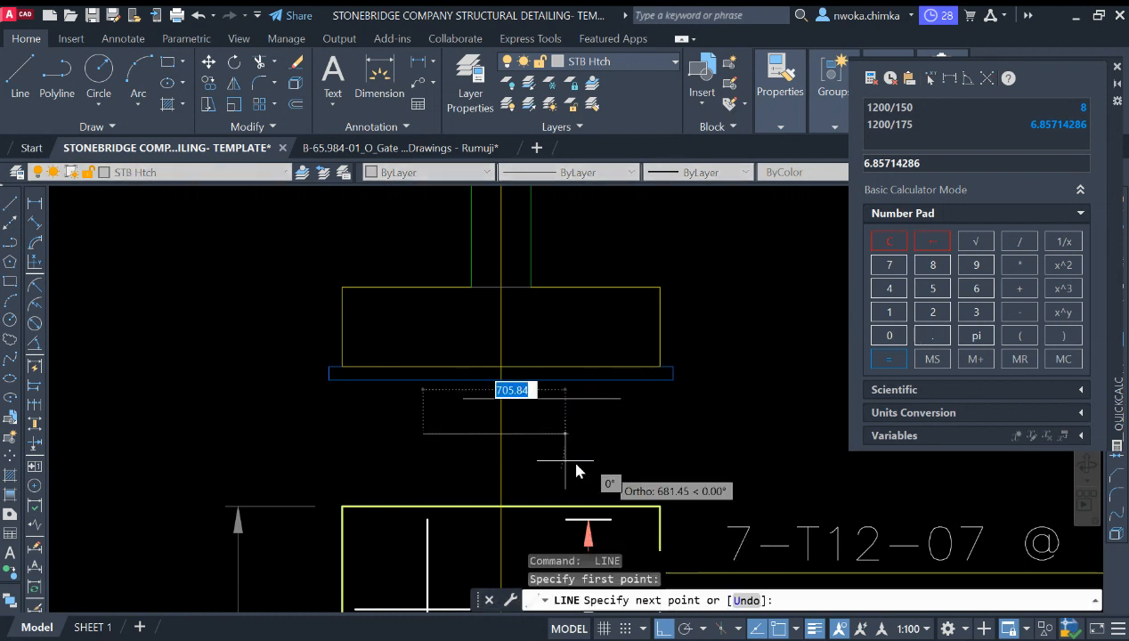
{"action": "left_click", "coordinate": [641, 446]}
{"action": "key", "text": "Escape"}
Step: Trim the centreline between the two helper lines to leave a gap
{"action": "left_click", "coordinate": [574, 433]}
{"action": "left_click", "coordinate": [565, 410]}
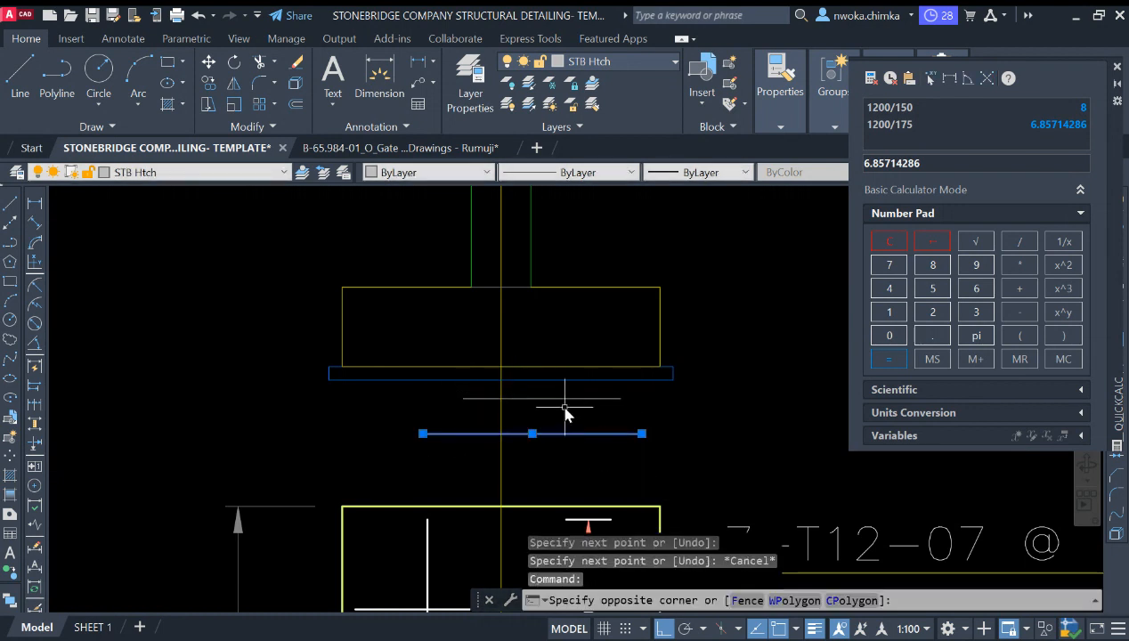
{"action": "left_click", "coordinate": [557, 398]}
{"action": "key", "text": "space"}
{"action": "left_click", "coordinate": [537, 416]}
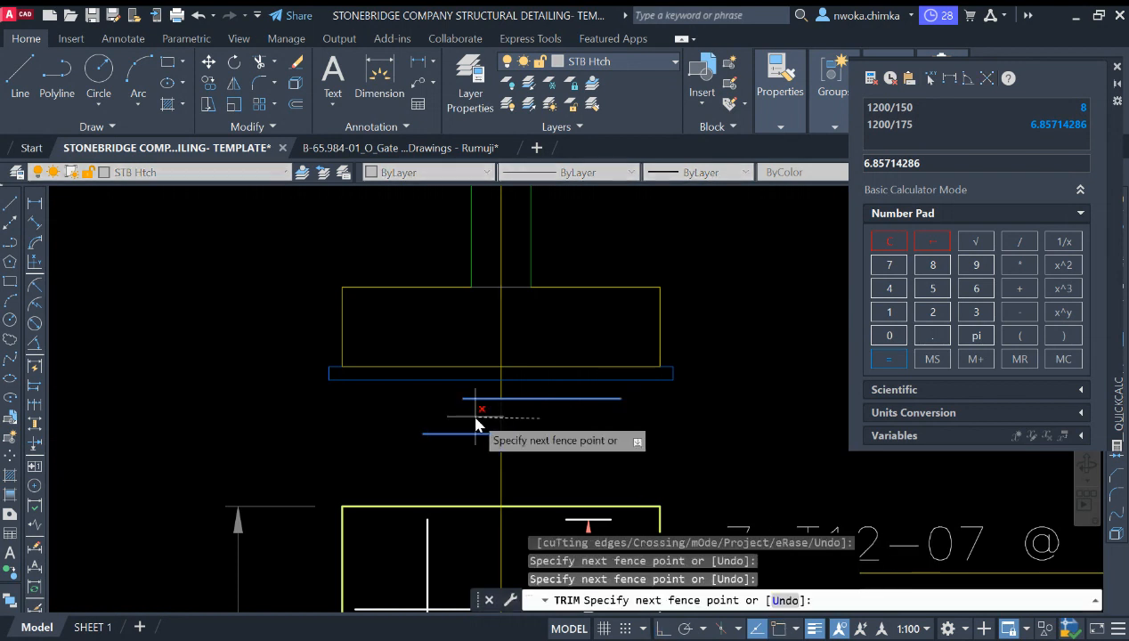
{"action": "left_click", "coordinate": [474, 416]}
{"action": "key", "text": "Escape"}
Step: Erase the two helper lines
{"action": "left_click", "coordinate": [561, 393]}
{"action": "left_click", "coordinate": [542, 453]}
{"action": "left_click", "coordinate": [544, 454]}
{"action": "type", "text": "e"}
{"action": "key", "text": "Return"}
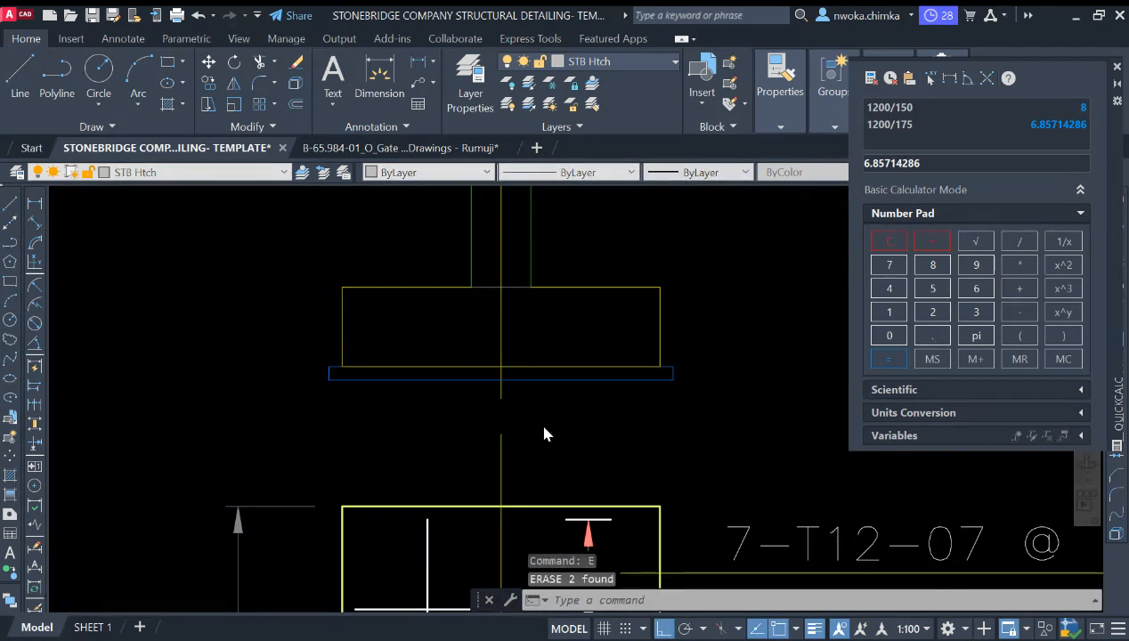
{"action": "scroll", "coordinate": [536, 423], "scroll_direction": "down", "scroll_amount": 4}
{"action": "left_click", "coordinate": [529, 443]}
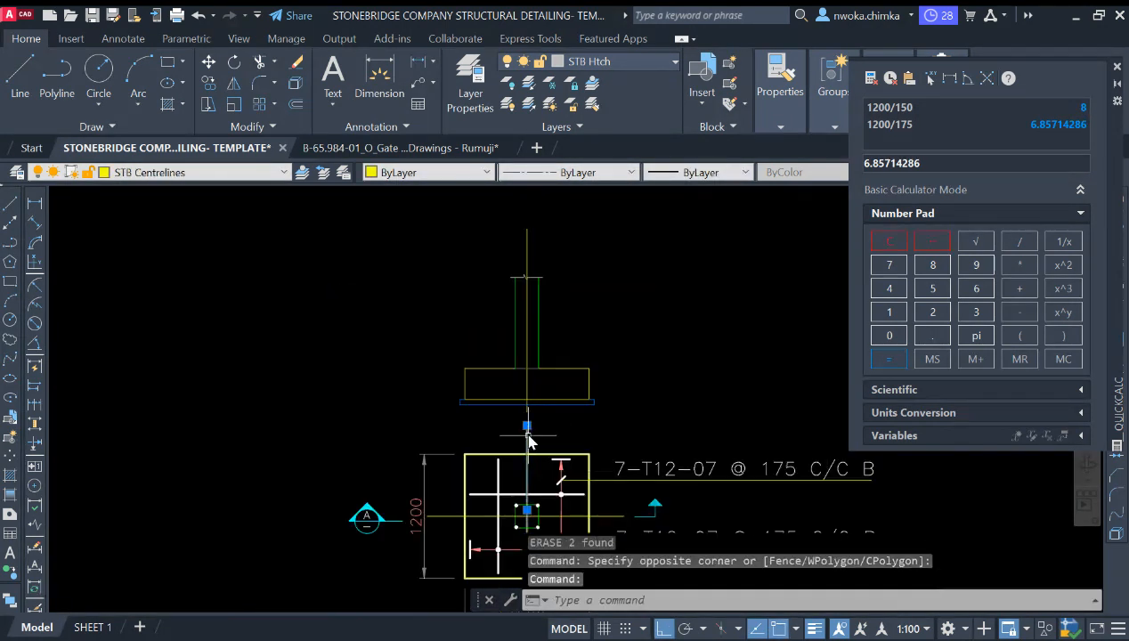
{"action": "left_click", "coordinate": [529, 437]}
{"action": "scroll", "coordinate": [529, 445], "scroll_direction": "up", "scroll_amount": 2}
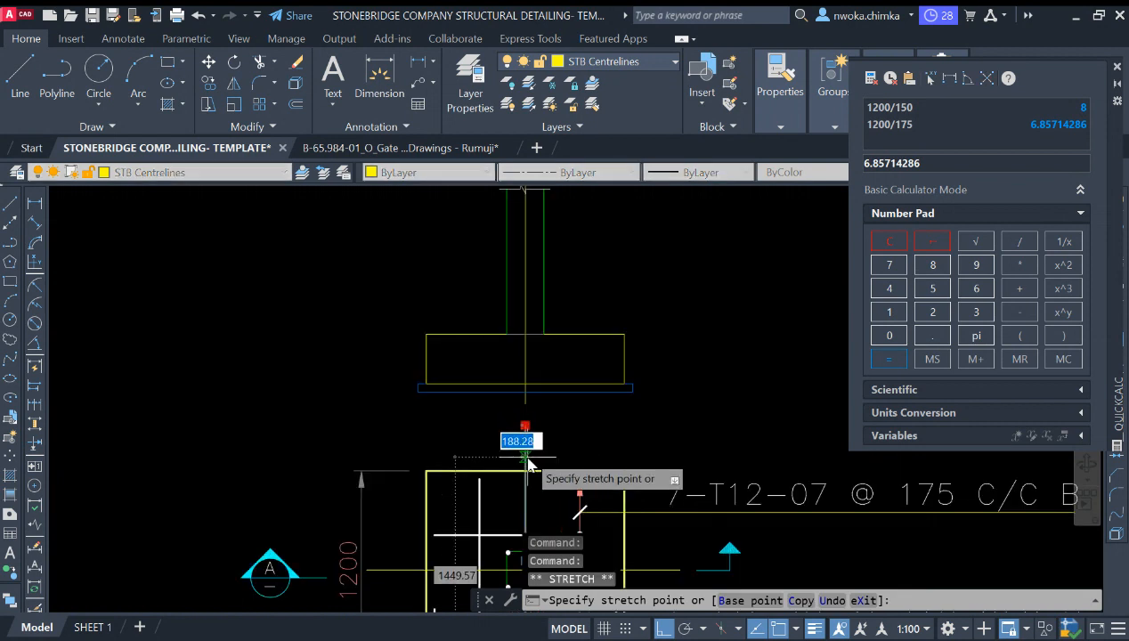
{"action": "key", "text": "Escape"}
Step: Move the whole footing section upward, away from the plan
{"action": "scroll", "coordinate": [523, 449], "scroll_direction": "down", "scroll_amount": 2}
{"action": "left_click", "coordinate": [389, 217]}
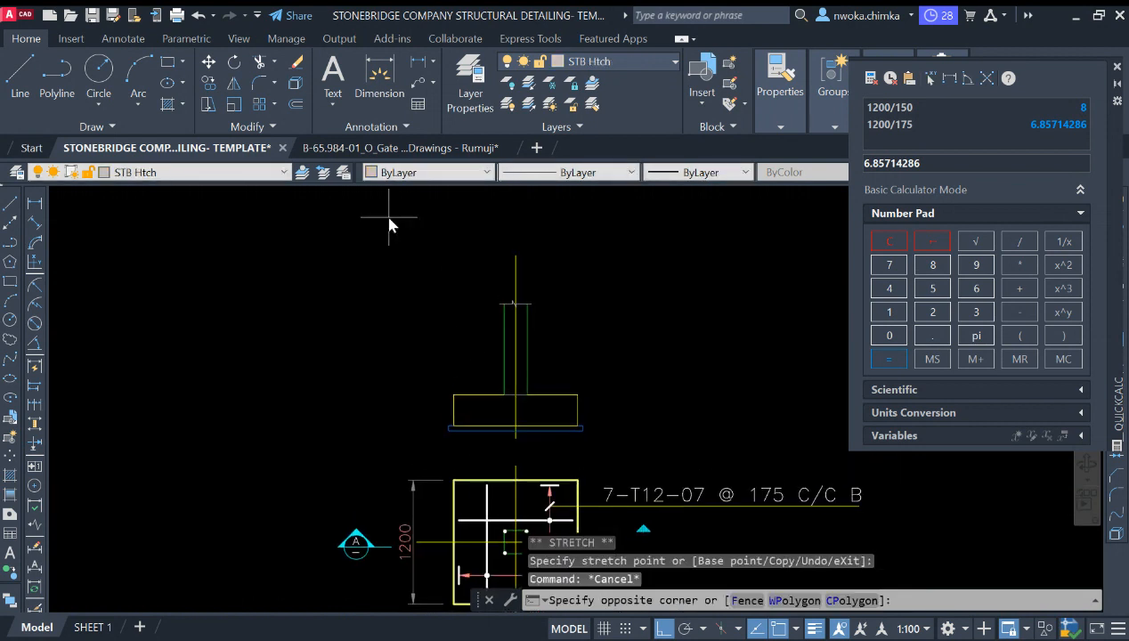
{"action": "left_click", "coordinate": [623, 455]}
{"action": "type", "text": "m"}
{"action": "key", "text": "space"}
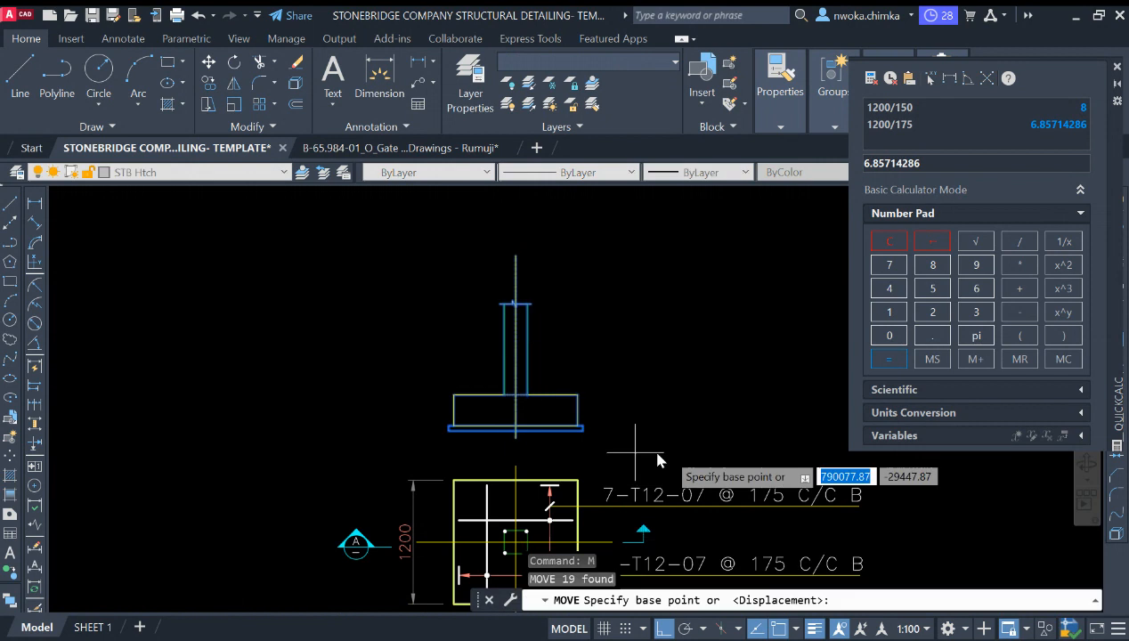
{"action": "left_click", "coordinate": [660, 450]}
{"action": "left_click", "coordinate": [666, 397]}
{"action": "middle_click_drag", "start_coordinate": [601, 256], "coordinate": [593, 337]}
Step: Shorten the section's centreline top end to just above the column break line
{"action": "left_click", "coordinate": [540, 270]}
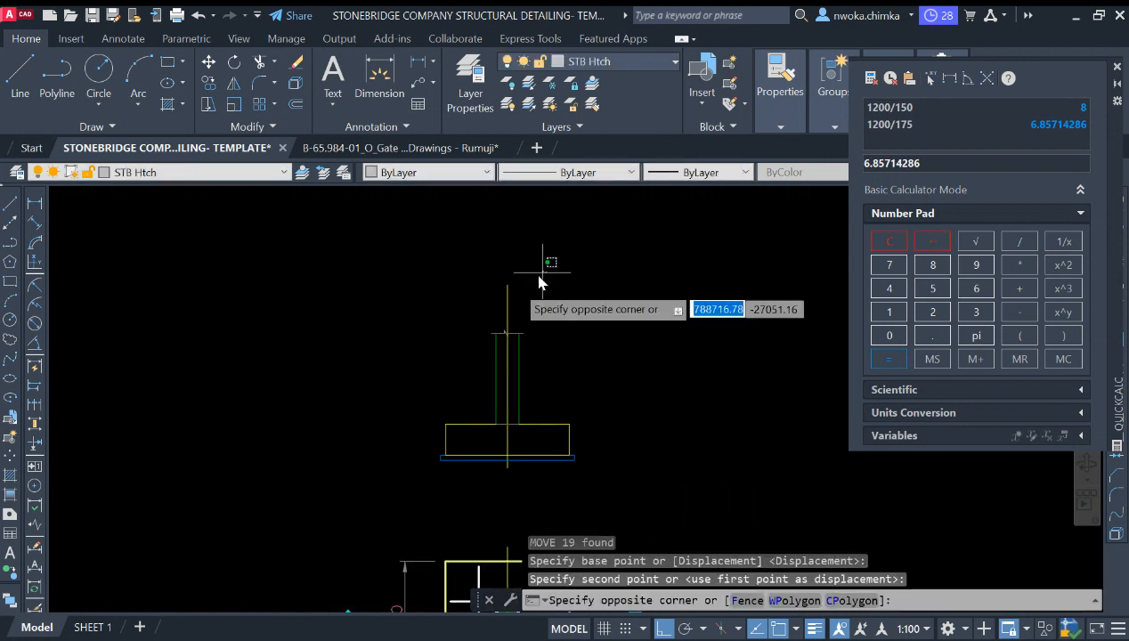
{"action": "left_click", "coordinate": [537, 270]}
{"action": "left_click", "coordinate": [502, 282]}
{"action": "left_click", "coordinate": [496, 295]}
{"action": "left_click", "coordinate": [507, 287]}
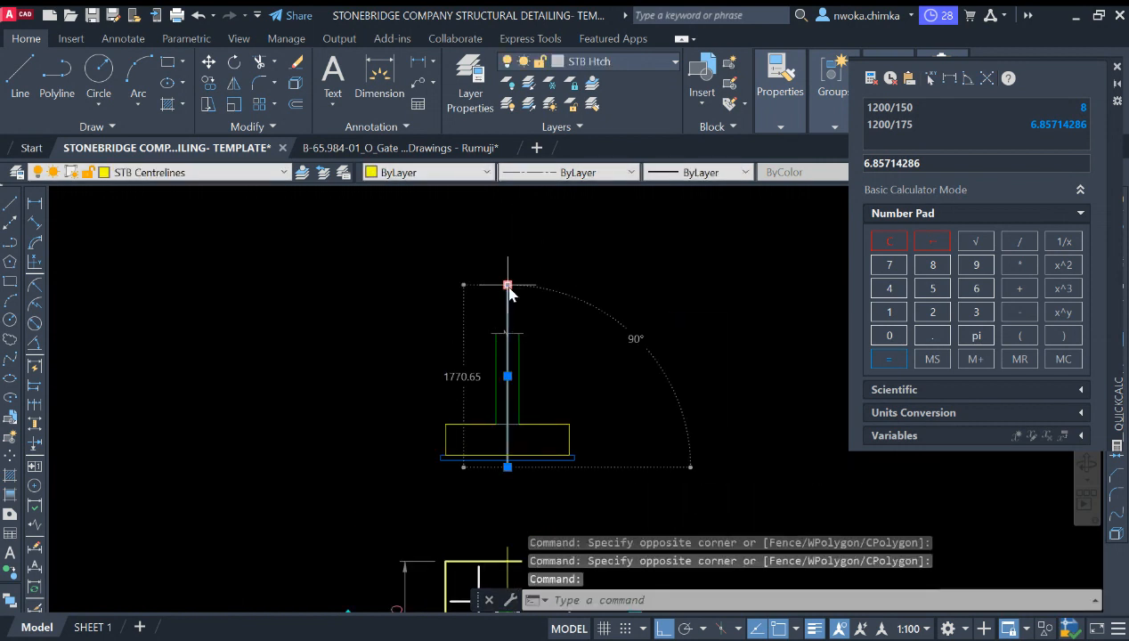
{"action": "key", "text": "Escape"}
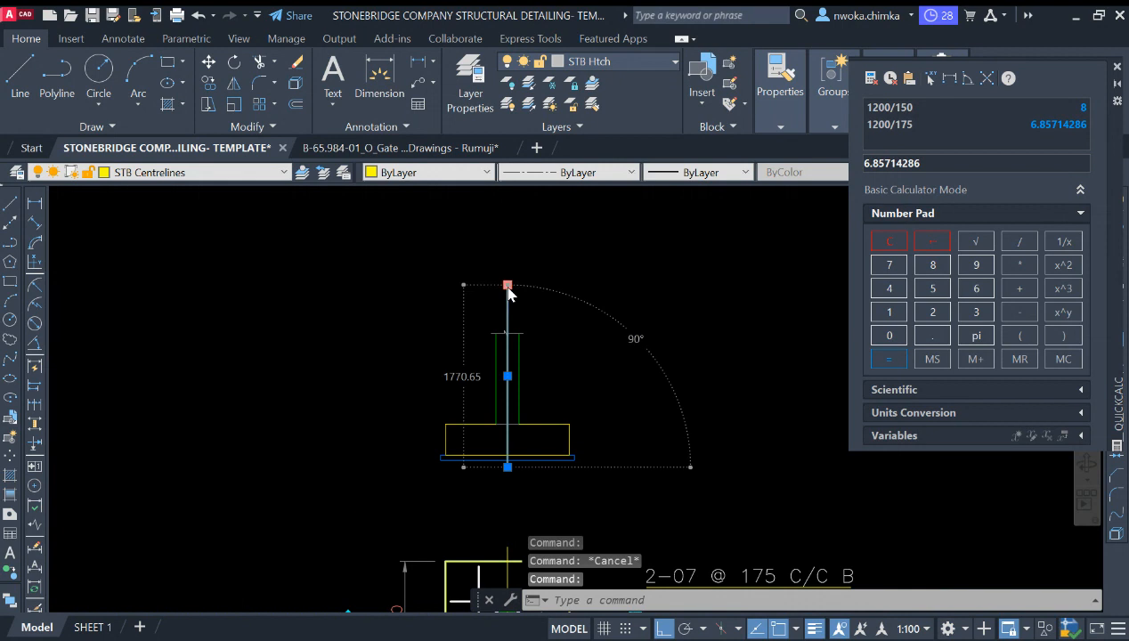
{"action": "left_click", "coordinate": [508, 287]}
{"action": "scroll", "coordinate": [512, 303], "scroll_direction": "up", "scroll_amount": 2}
{"action": "left_click", "coordinate": [502, 269]}
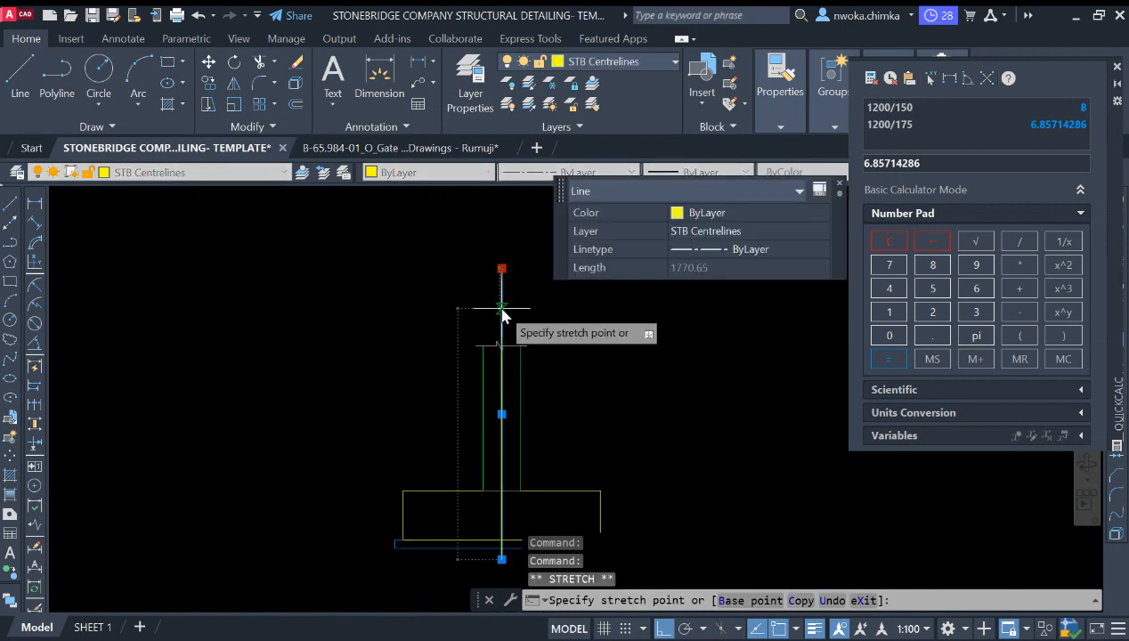
{"action": "left_click", "coordinate": [502, 310]}
{"action": "key", "text": "Escape"}
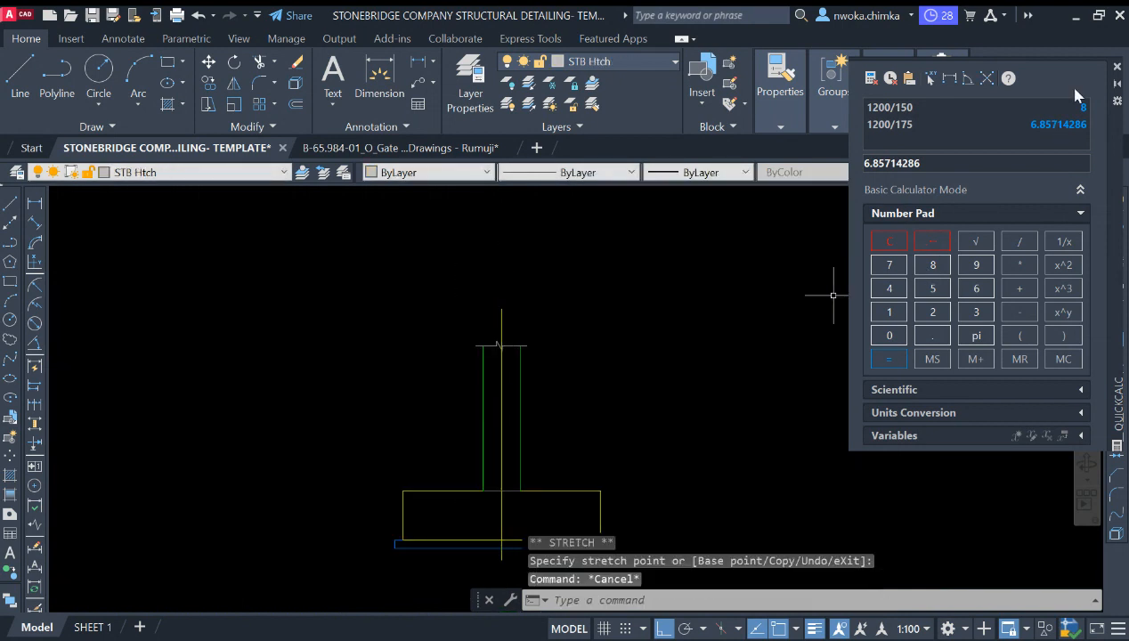
Step: Close the QuickCalc palette
{"action": "left_click", "coordinate": [1116, 67]}
{"action": "scroll", "coordinate": [559, 313], "scroll_direction": "down", "scroll_amount": 3}
{"action": "scroll", "coordinate": [535, 373], "scroll_direction": "up", "scroll_amount": 1}
{"action": "scroll", "coordinate": [470, 365], "scroll_direction": "down", "scroll_amount": 2}
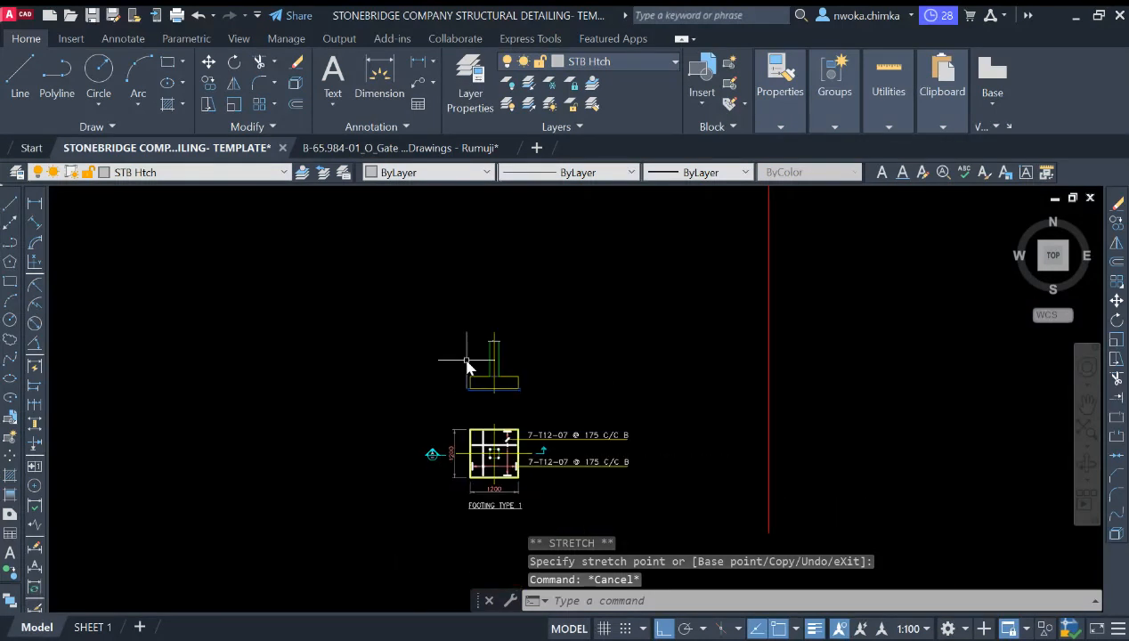
{"action": "scroll", "coordinate": [469, 365], "scroll_direction": "down", "scroll_amount": 1}
{"action": "scroll", "coordinate": [512, 462], "scroll_direction": "up", "scroll_amount": 4}
Step: Copy the FOOTING TYPE 1 title from below the plan to beneath the section
{"action": "left_click", "coordinate": [516, 438]}
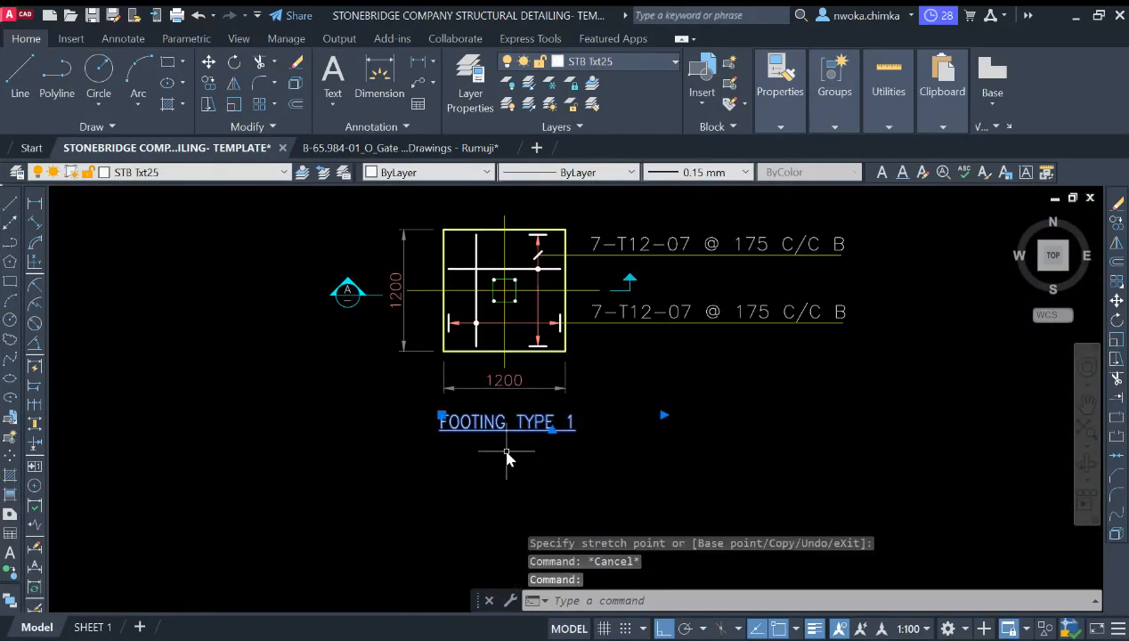
{"action": "key", "text": "Return"}
{"action": "left_click", "coordinate": [500, 445]}
{"action": "scroll", "coordinate": [527, 401], "scroll_direction": "down", "scroll_amount": 5}
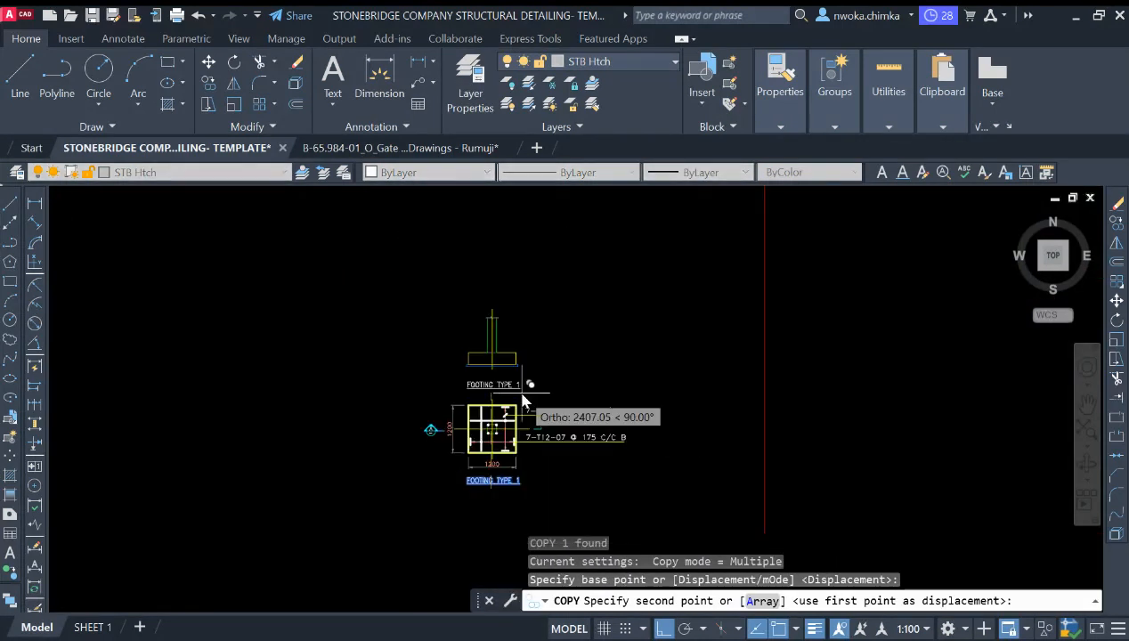
{"action": "scroll", "coordinate": [521, 378], "scroll_direction": "up", "scroll_amount": 4}
{"action": "left_click", "coordinate": [526, 372]}
{"action": "key", "text": "Escape"}
Step: Change the letter in the section marker beside the plan to B
{"action": "scroll", "coordinate": [285, 470], "scroll_direction": "up", "scroll_amount": 5}
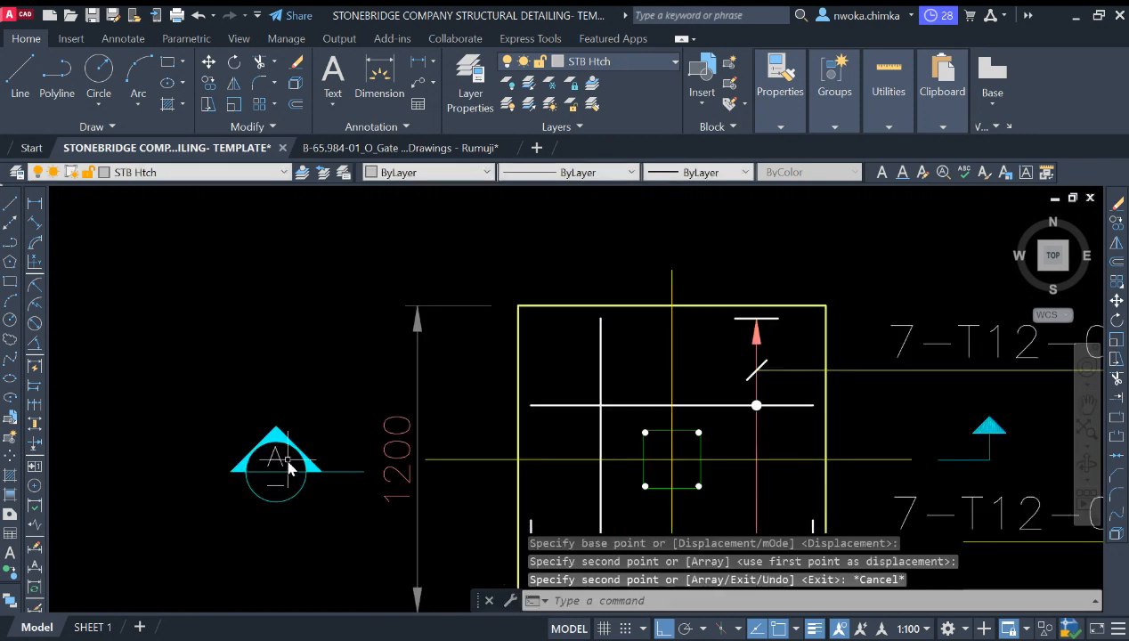
{"action": "middle_click_drag", "start_coordinate": [282, 462], "coordinate": [307, 383]}
{"action": "left_click", "coordinate": [303, 382]}
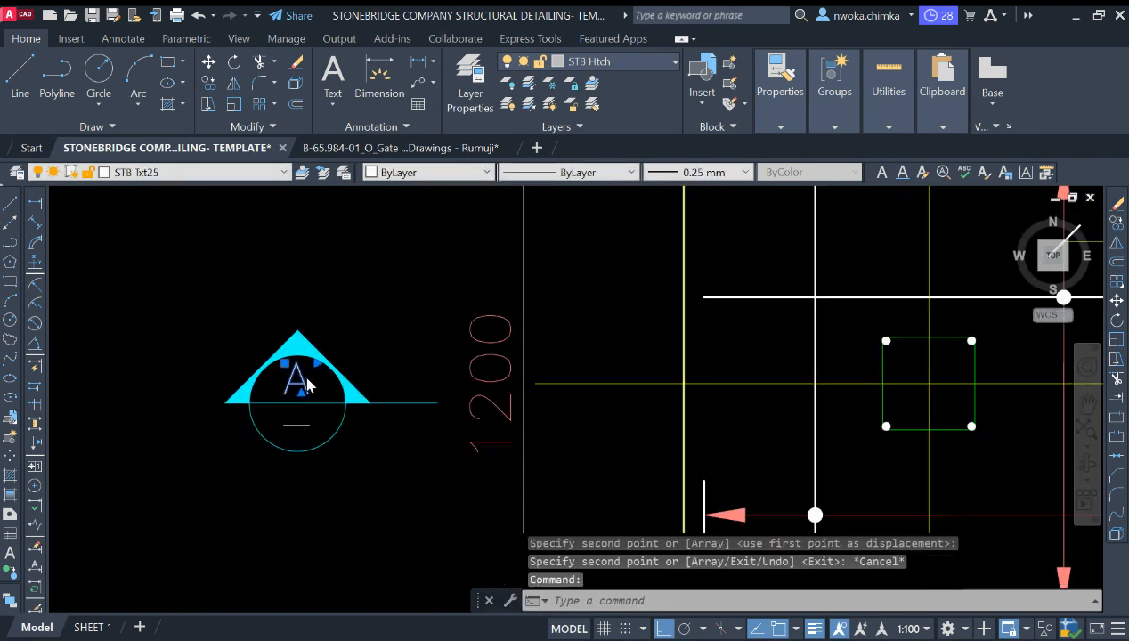
{"action": "double_click", "coordinate": [305, 383]}
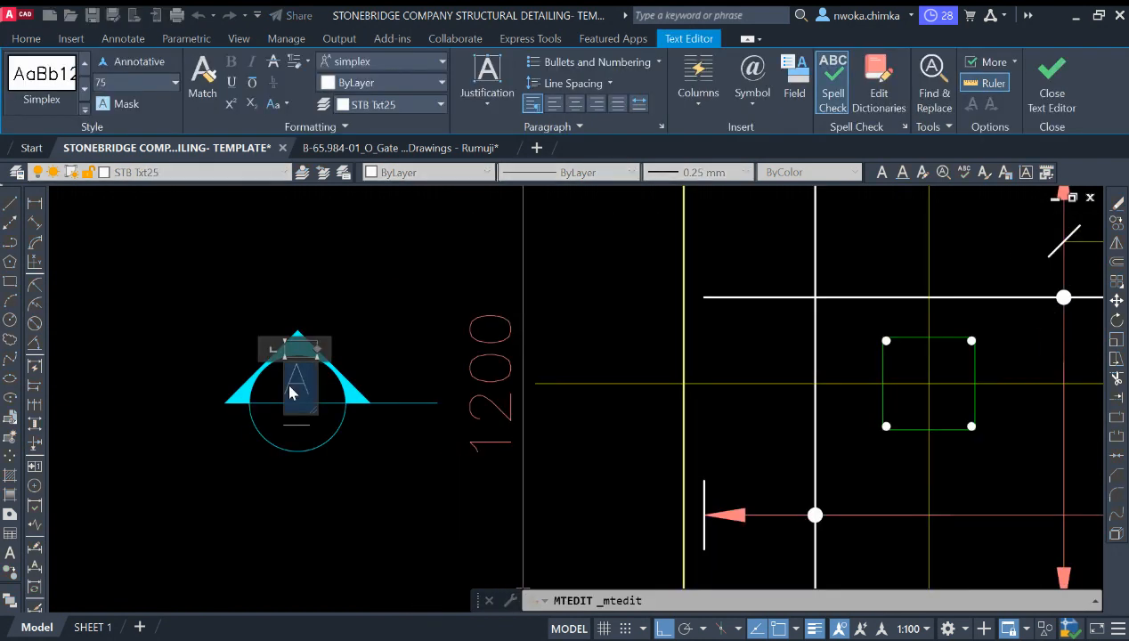
{"action": "left_click", "coordinate": [356, 442]}
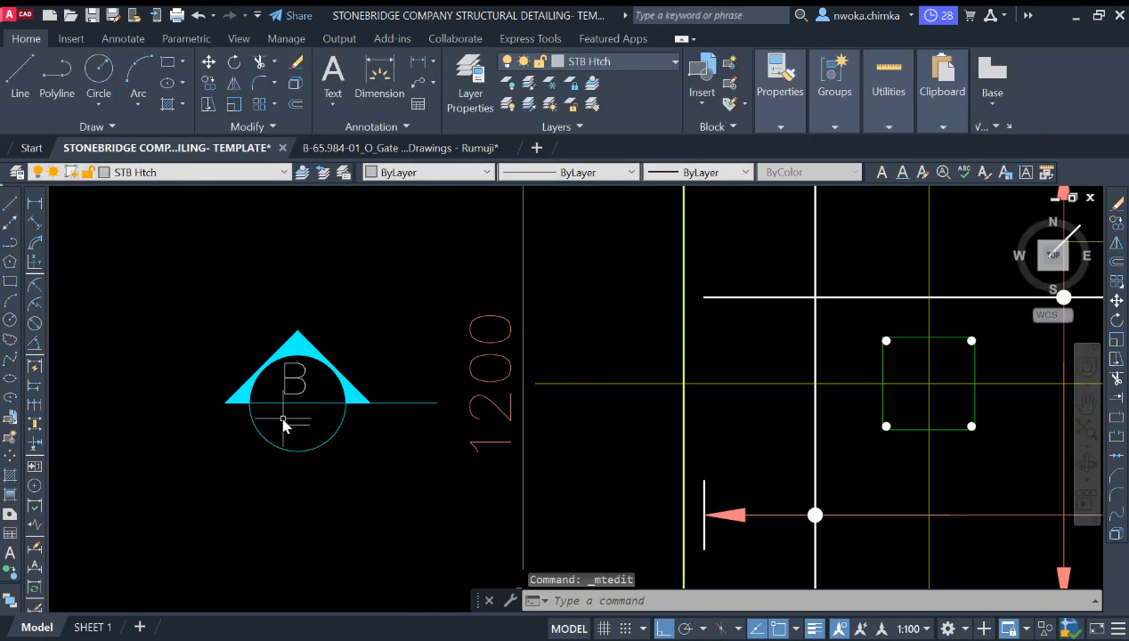
Step: Examine the plan and section layout with their titles and section marker
{"action": "scroll", "coordinate": [301, 431], "scroll_direction": "up", "scroll_amount": 2}
{"action": "scroll", "coordinate": [305, 429], "scroll_direction": "down", "scroll_amount": 2}
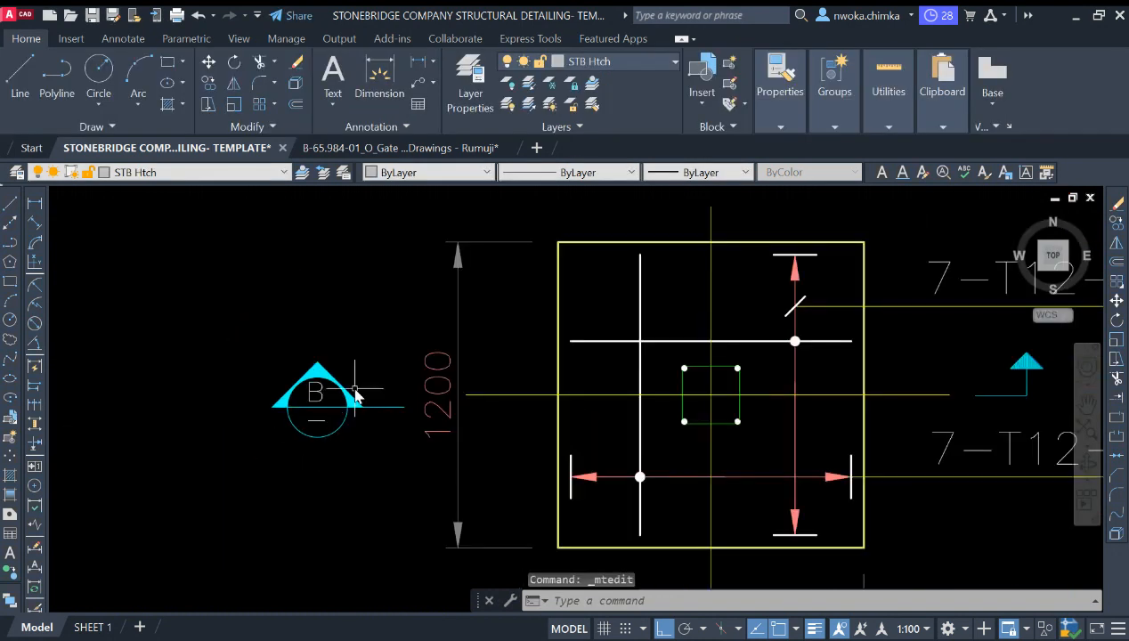
{"action": "scroll", "coordinate": [544, 458], "scroll_direction": "down", "scroll_amount": 2}
{"action": "scroll", "coordinate": [522, 459], "scroll_direction": "down", "scroll_amount": 2}
{"action": "scroll", "coordinate": [469, 424], "scroll_direction": "up", "scroll_amount": 2}
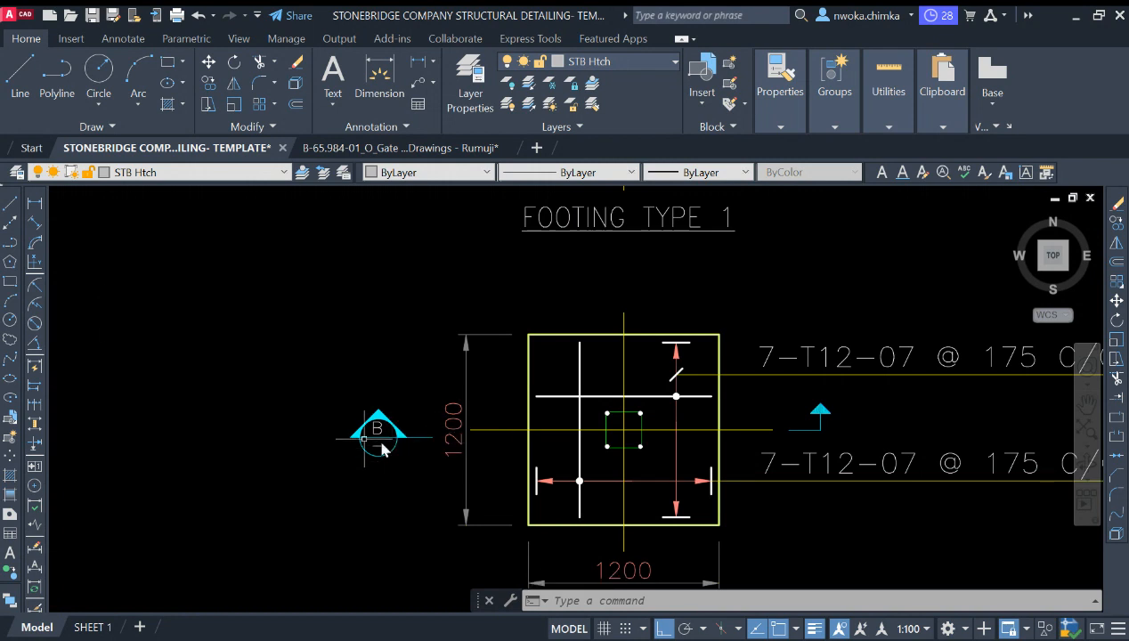
{"action": "scroll", "coordinate": [392, 459], "scroll_direction": "up", "scroll_amount": 2}
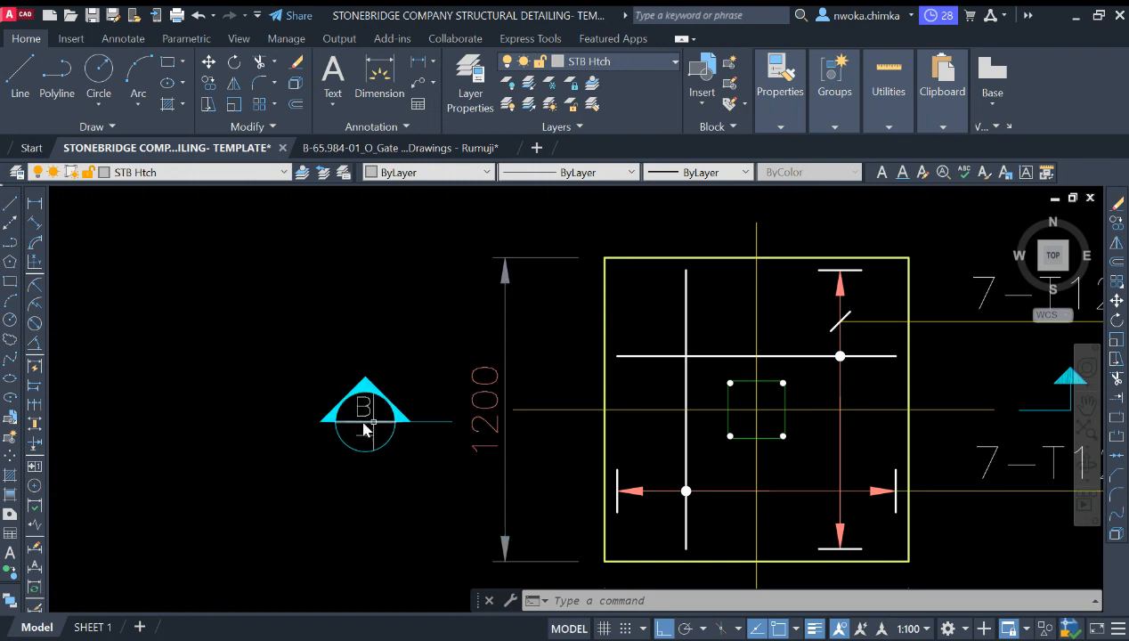
{"action": "scroll", "coordinate": [354, 423], "scroll_direction": "down", "scroll_amount": 4}
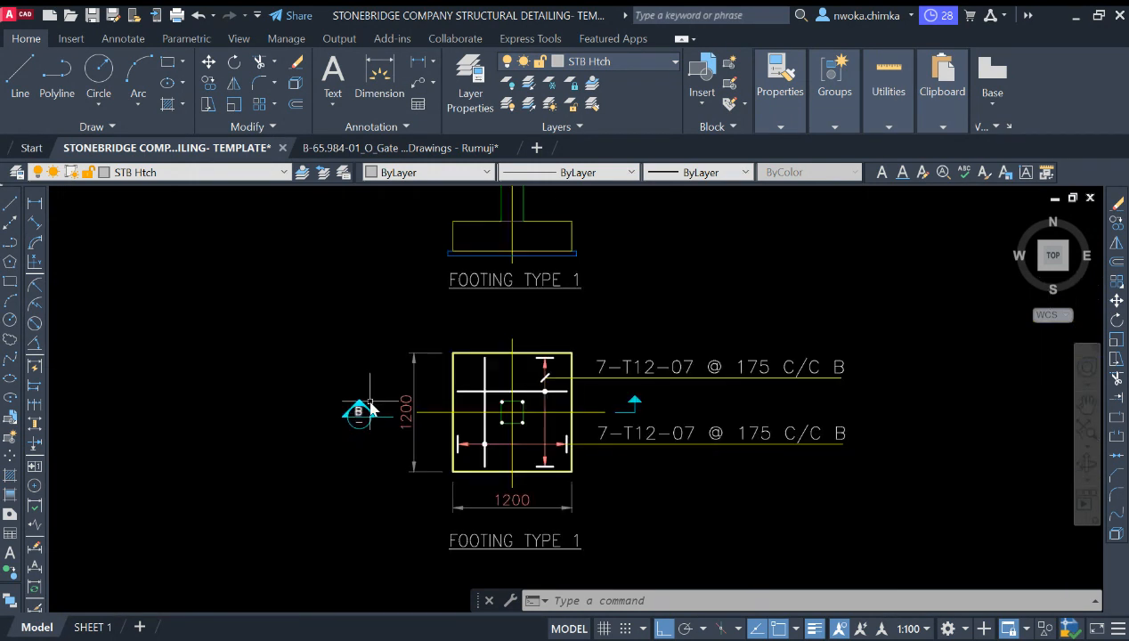
{"action": "scroll", "coordinate": [430, 399], "scroll_direction": "down", "scroll_amount": 2}
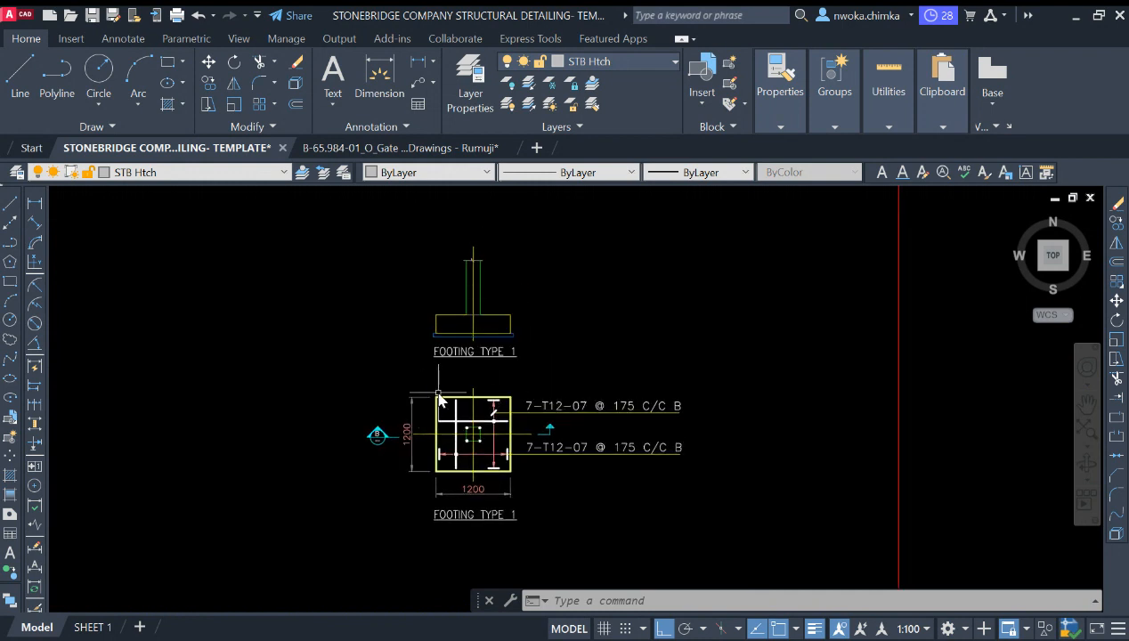
{"action": "scroll", "coordinate": [484, 302], "scroll_direction": "up", "scroll_amount": 2}
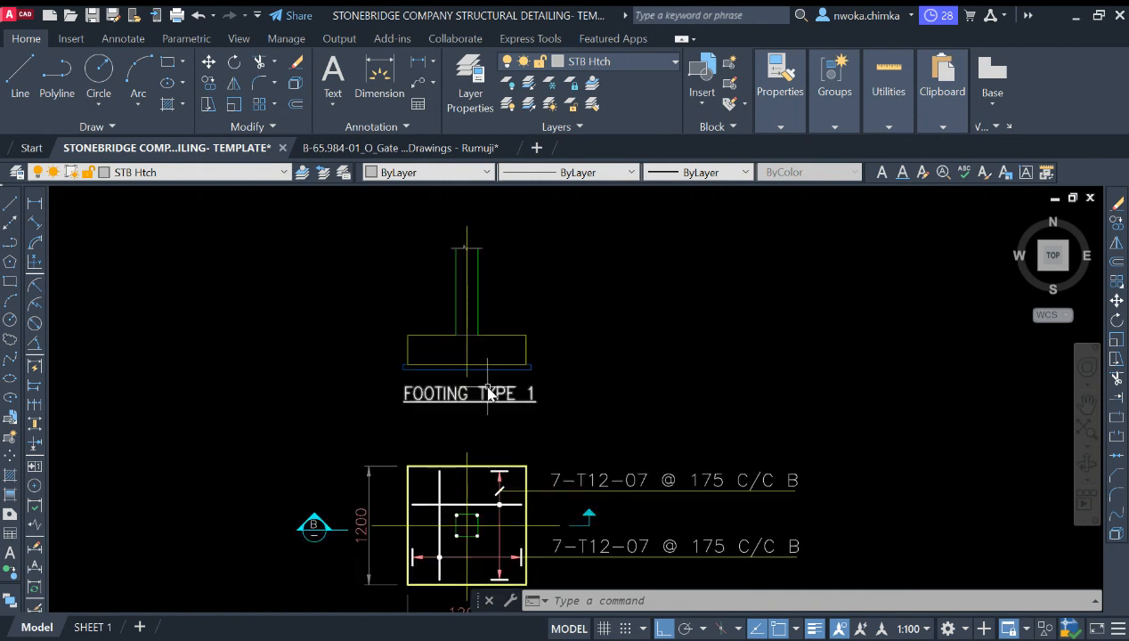
Step: Open the FOOTING TYPE 1 title beneath the section for editing
{"action": "left_click", "coordinate": [488, 393]}
{"action": "double_click", "coordinate": [488, 393]}
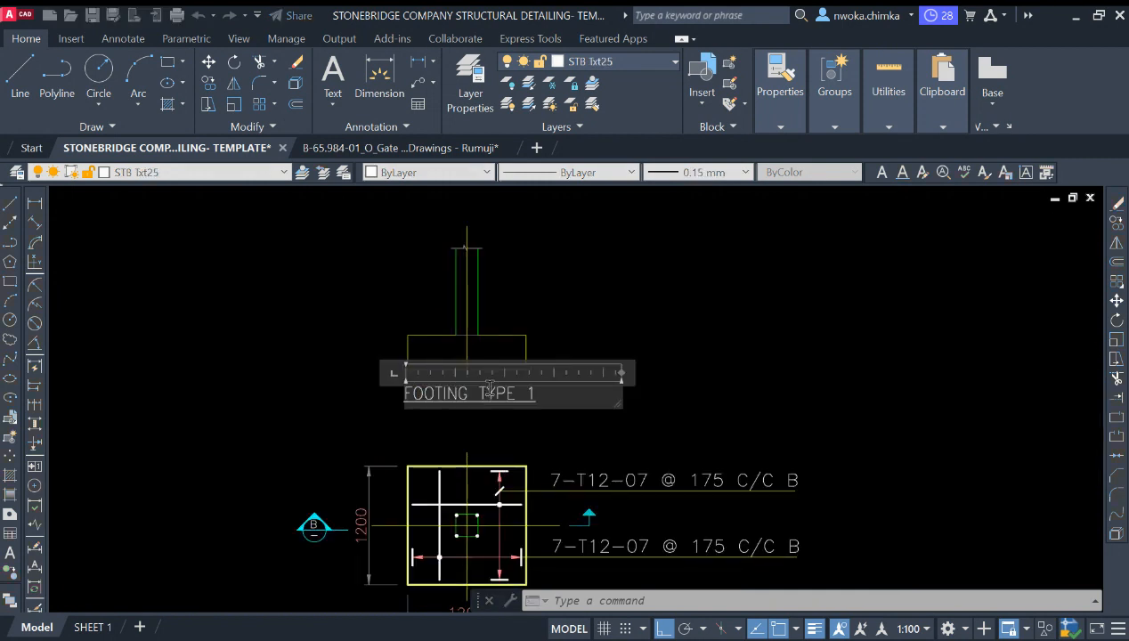
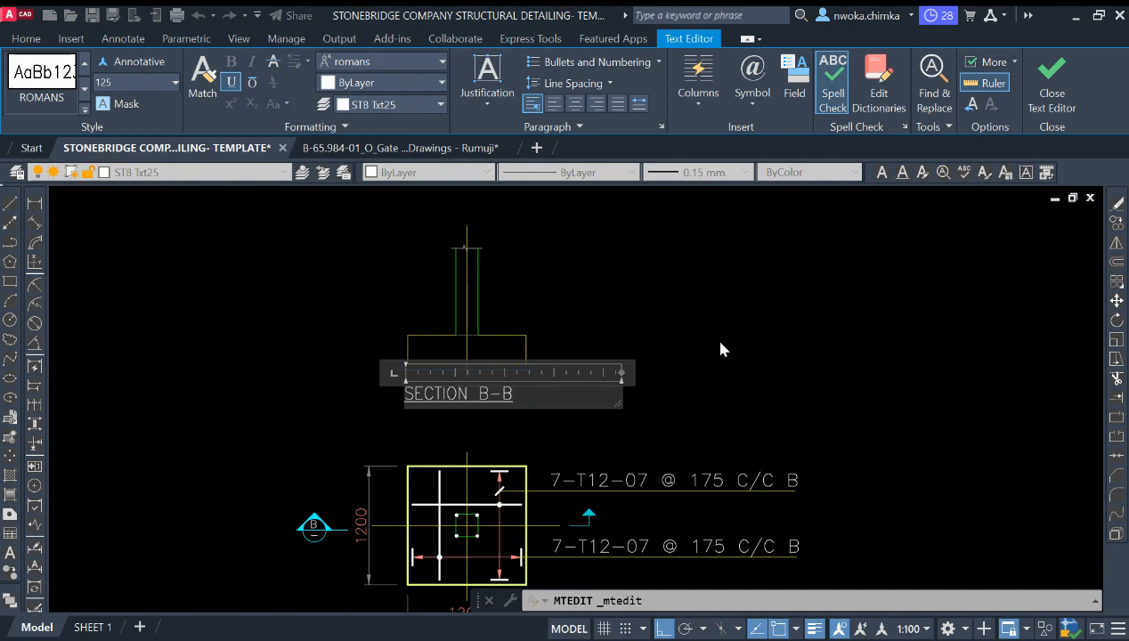
Step: Close the text editor and move the SECTION B-B title to sit beneath the section footing
{"action": "key", "text": "Escape"}
{"action": "left_click", "coordinate": [445, 394]}
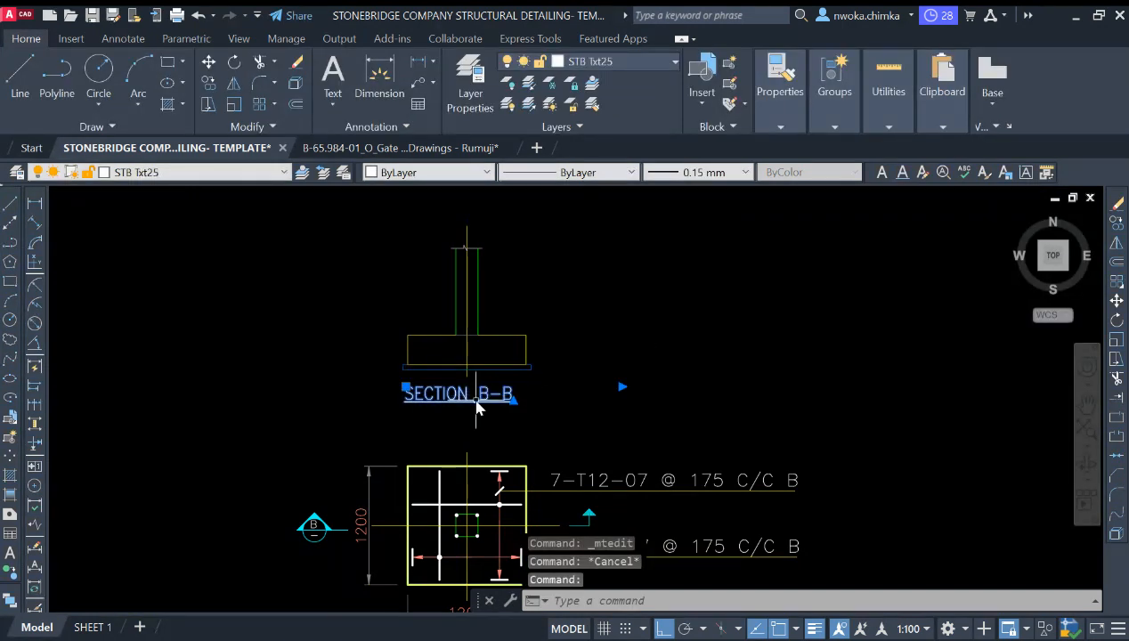
{"action": "key", "text": "m"}
{"action": "key", "text": "space"}
{"action": "left_click", "coordinate": [521, 414]}
{"action": "scroll", "coordinate": [554, 417], "scroll_direction": "up", "scroll_amount": 4}
{"action": "scroll", "coordinate": [588, 398], "scroll_direction": "down", "scroll_amount": 6}
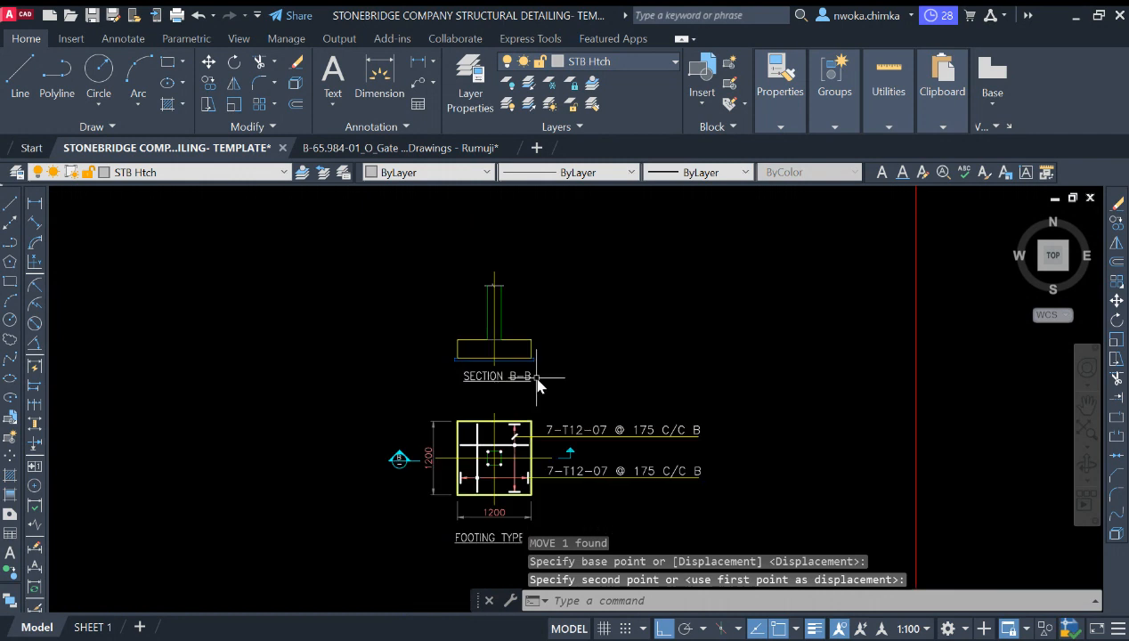
{"action": "scroll", "coordinate": [455, 445], "scroll_direction": "up", "scroll_amount": 2}
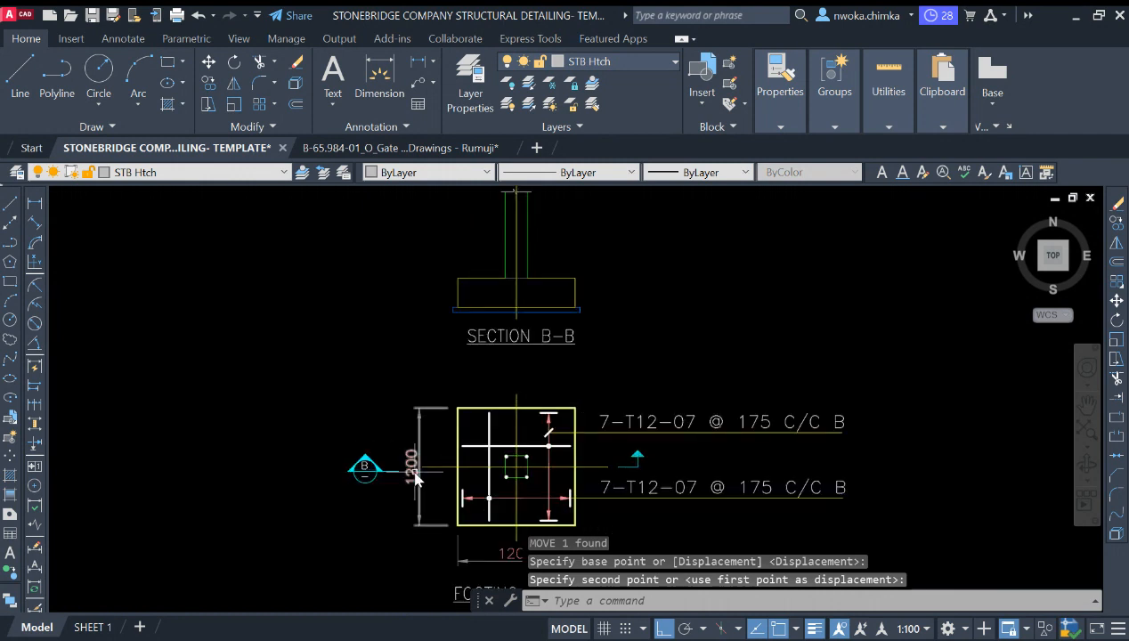
{"action": "scroll", "coordinate": [388, 465], "scroll_direction": "up", "scroll_amount": 2}
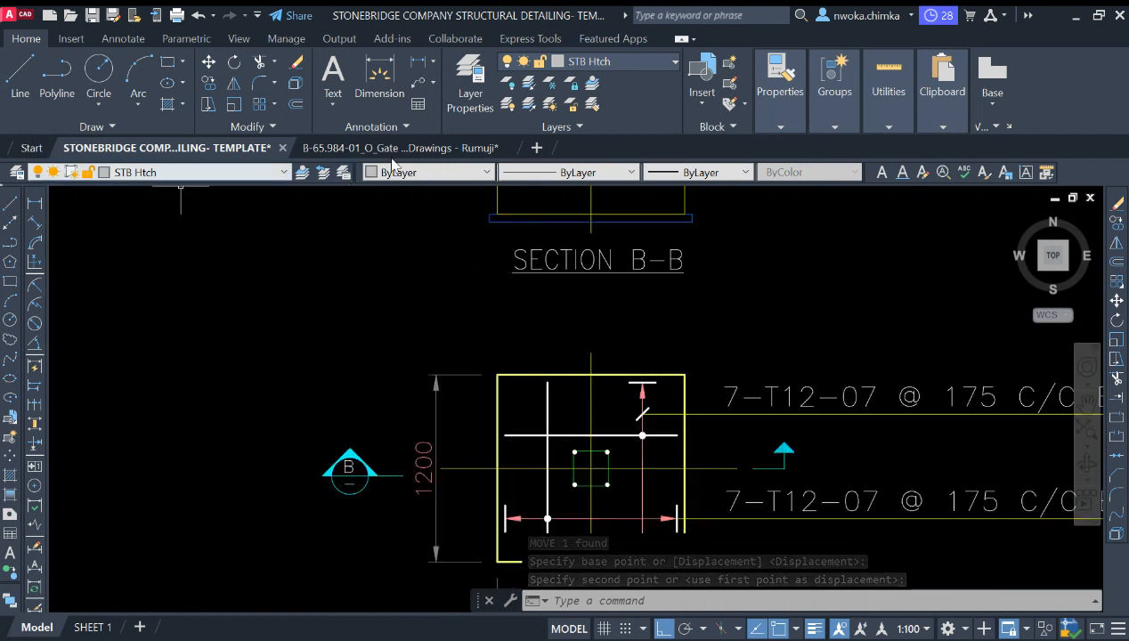
Step: Draw a horizontal line across the plan from the B section marker toward the section arrow
{"action": "left_click", "coordinate": [9, 204]}
{"action": "left_click", "coordinate": [403, 474]}
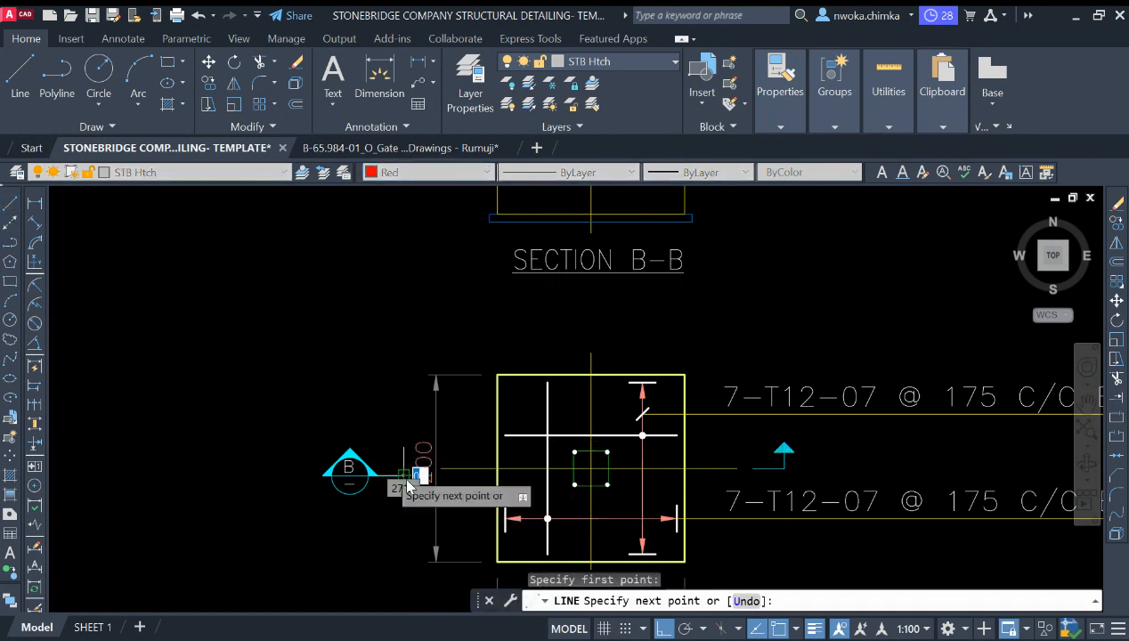
{"action": "scroll", "coordinate": [407, 485], "scroll_direction": "down", "scroll_amount": 1}
{"action": "scroll", "coordinate": [430, 481], "scroll_direction": "up", "scroll_amount": 1}
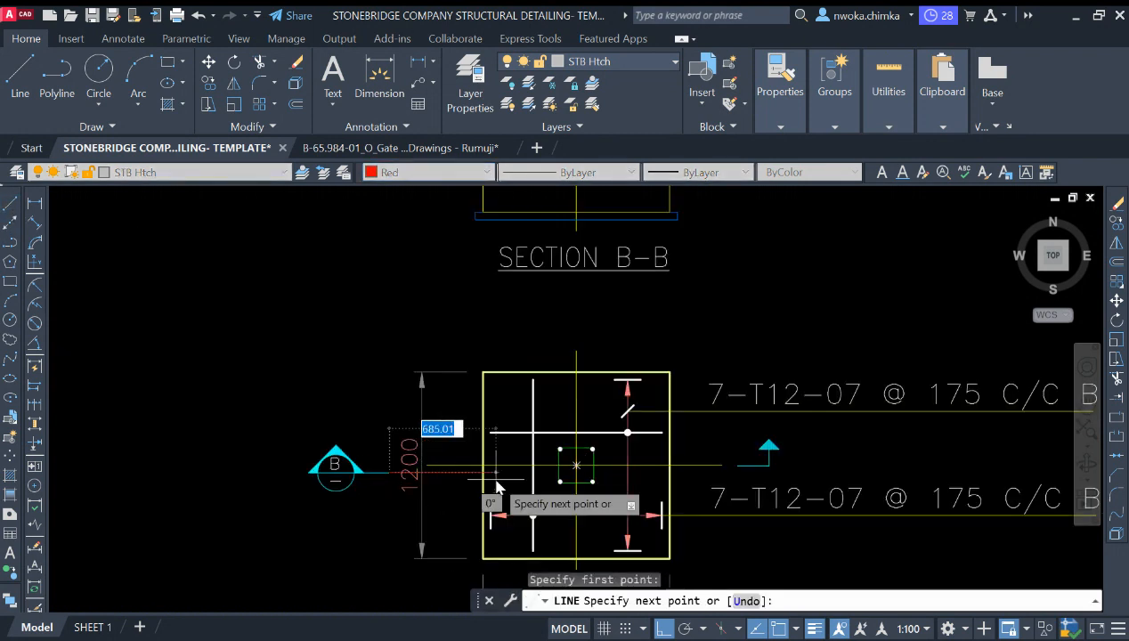
{"action": "left_click", "coordinate": [840, 458]}
{"action": "key", "text": "Escape"}
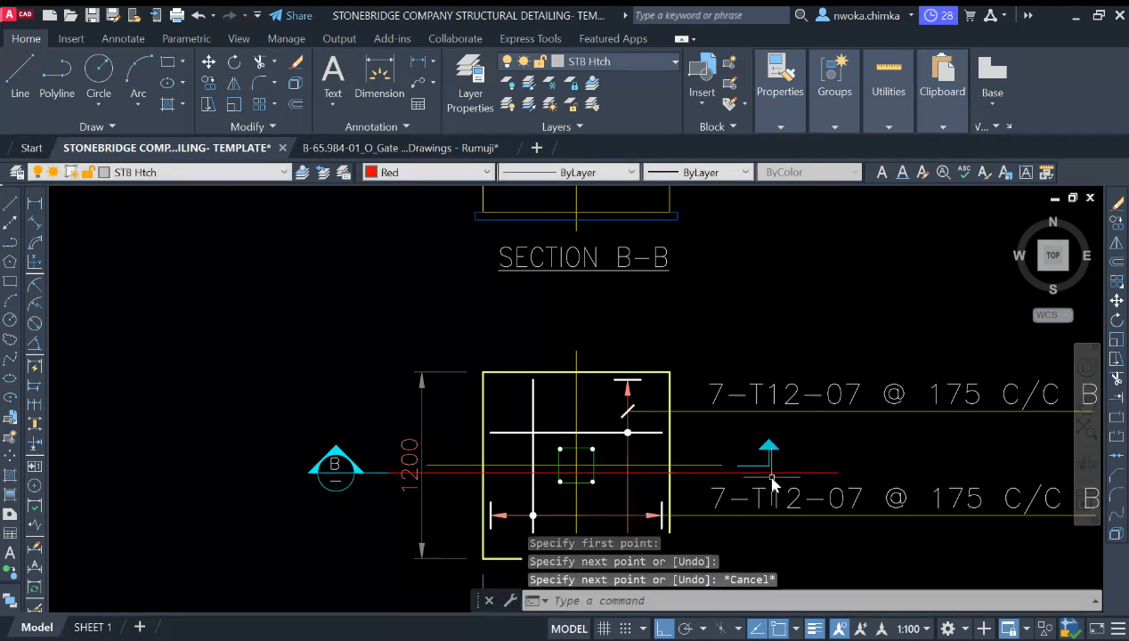
Step: Inspect the plan's footing, column and section-line objects and the section footing by selecting each in turn
{"action": "left_click", "coordinate": [774, 472]}
{"action": "scroll", "coordinate": [561, 472], "scroll_direction": "up", "scroll_amount": 2}
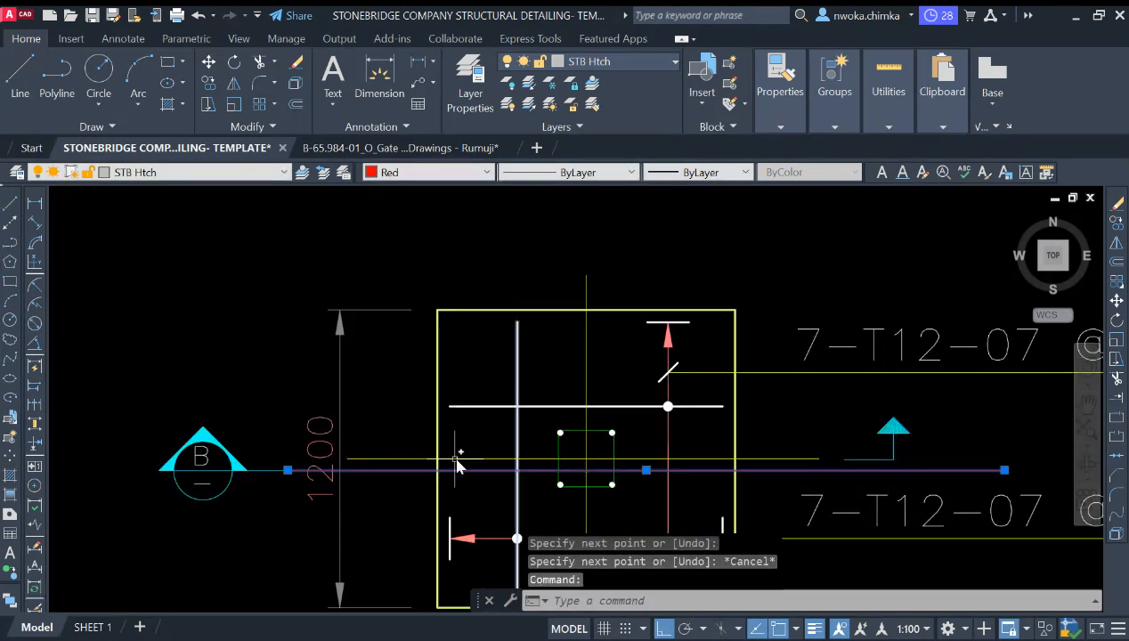
{"action": "key", "text": "Escape"}
{"action": "left_click", "coordinate": [437, 438]}
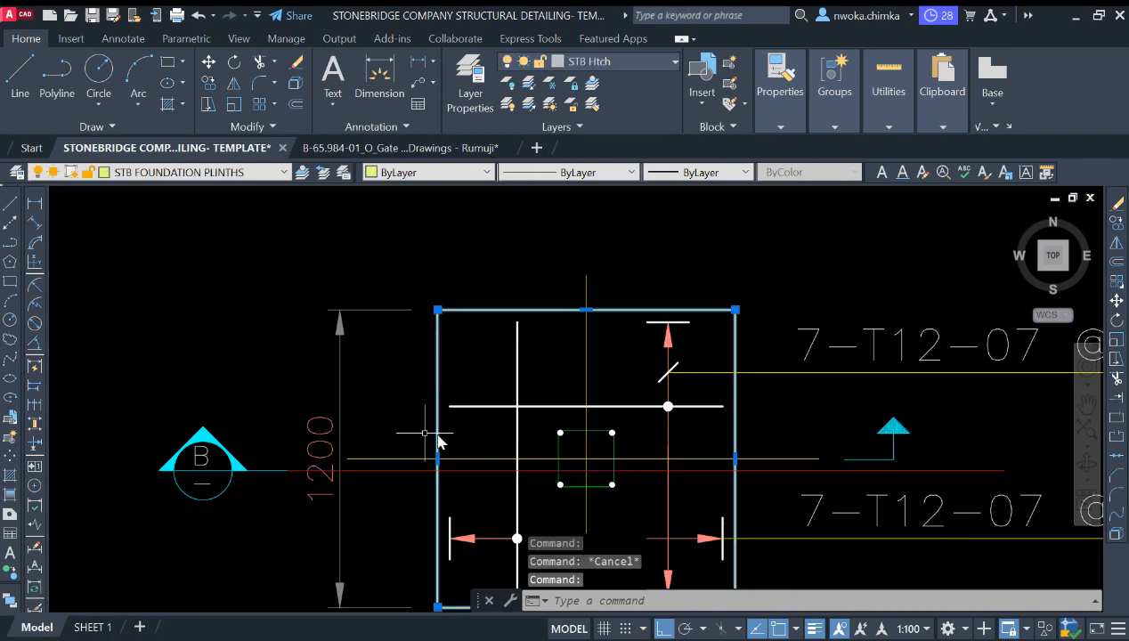
{"action": "key", "text": "Escape"}
{"action": "left_click", "coordinate": [552, 432]}
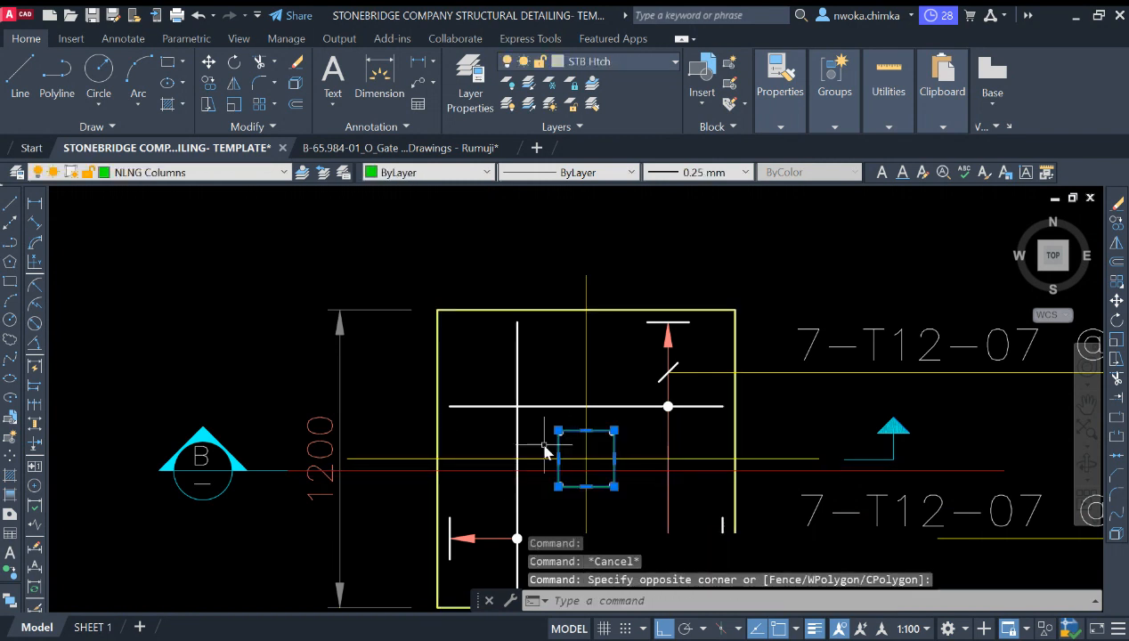
{"action": "key", "text": "Escape"}
{"action": "scroll", "coordinate": [586, 450], "scroll_direction": "down", "scroll_amount": 2}
{"action": "middle_click_drag", "start_coordinate": [624, 427], "coordinate": [585, 477]}
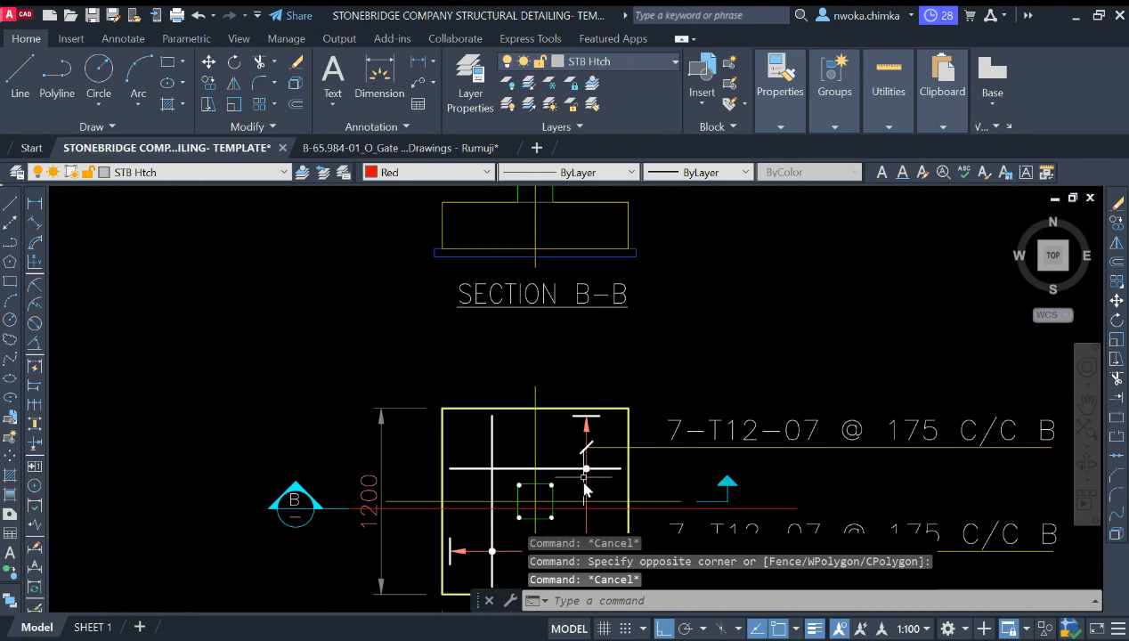
{"action": "scroll", "coordinate": [558, 388], "scroll_direction": "down", "scroll_amount": 2}
{"action": "scroll", "coordinate": [506, 290], "scroll_direction": "up", "scroll_amount": 4}
{"action": "left_click", "coordinate": [486, 227]}
{"action": "left_click", "coordinate": [434, 255]}
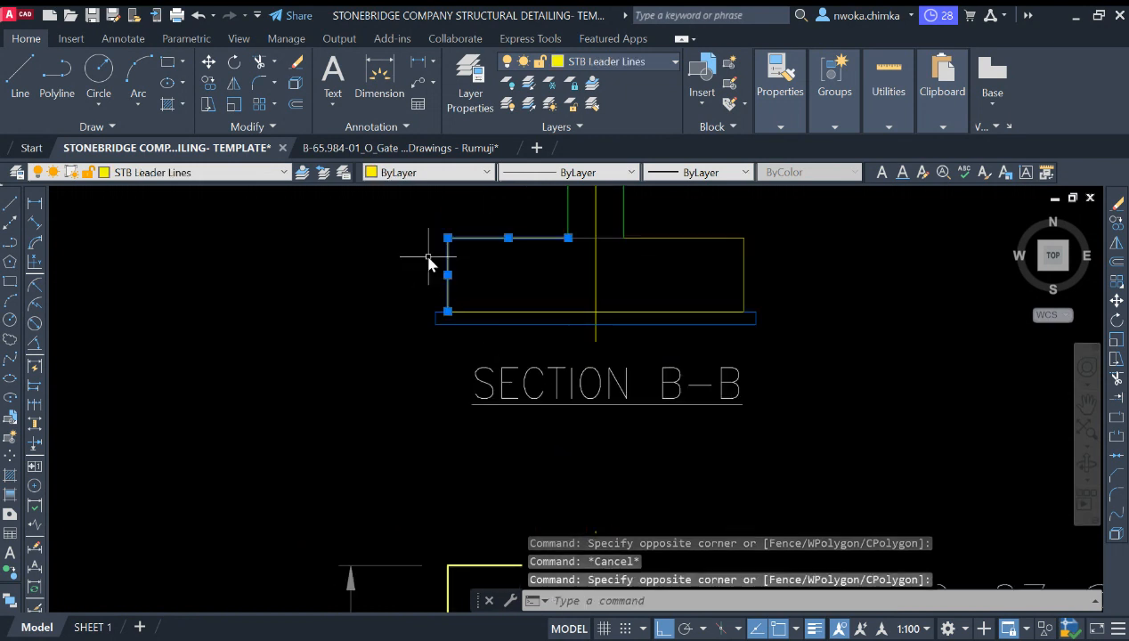
{"action": "scroll", "coordinate": [517, 313], "scroll_direction": "down", "scroll_amount": 4}
{"action": "middle_click_drag", "start_coordinate": [527, 313], "coordinate": [540, 316]}
{"action": "scroll", "coordinate": [540, 316], "scroll_direction": "down", "scroll_amount": 3}
{"action": "key", "text": "Escape"}
{"action": "scroll", "coordinate": [449, 429], "scroll_direction": "up", "scroll_amount": 3}
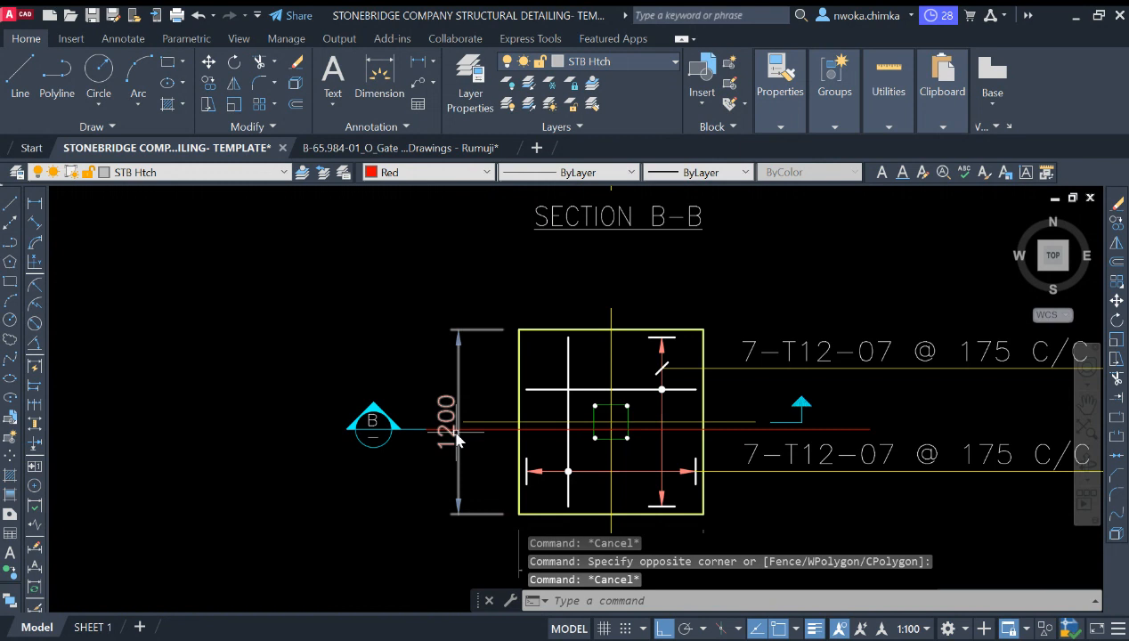
{"action": "scroll", "coordinate": [470, 437], "scroll_direction": "down", "scroll_amount": 2}
{"action": "middle_click_drag", "start_coordinate": [559, 229], "coordinate": [525, 302]}
{"action": "middle_click_drag", "start_coordinate": [539, 471], "coordinate": [539, 391]}
{"action": "scroll", "coordinate": [476, 418], "scroll_direction": "up", "scroll_amount": 2}
{"action": "left_click", "coordinate": [466, 402]}
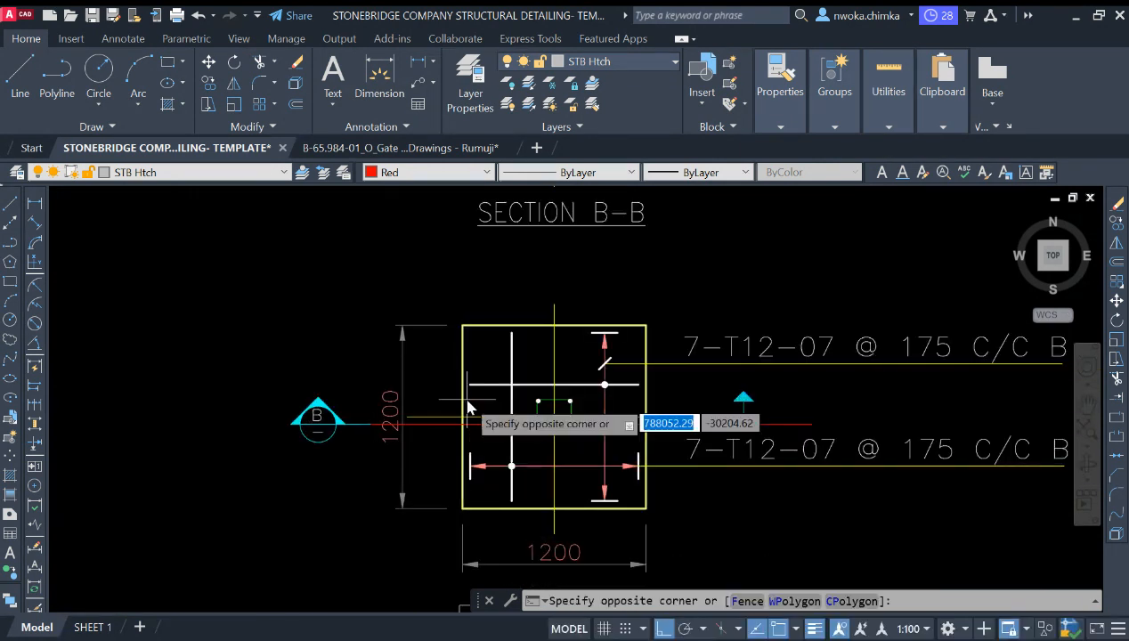
{"action": "left_click", "coordinate": [454, 405]}
{"action": "middle_click_drag", "start_coordinate": [434, 428], "coordinate": [421, 590]}
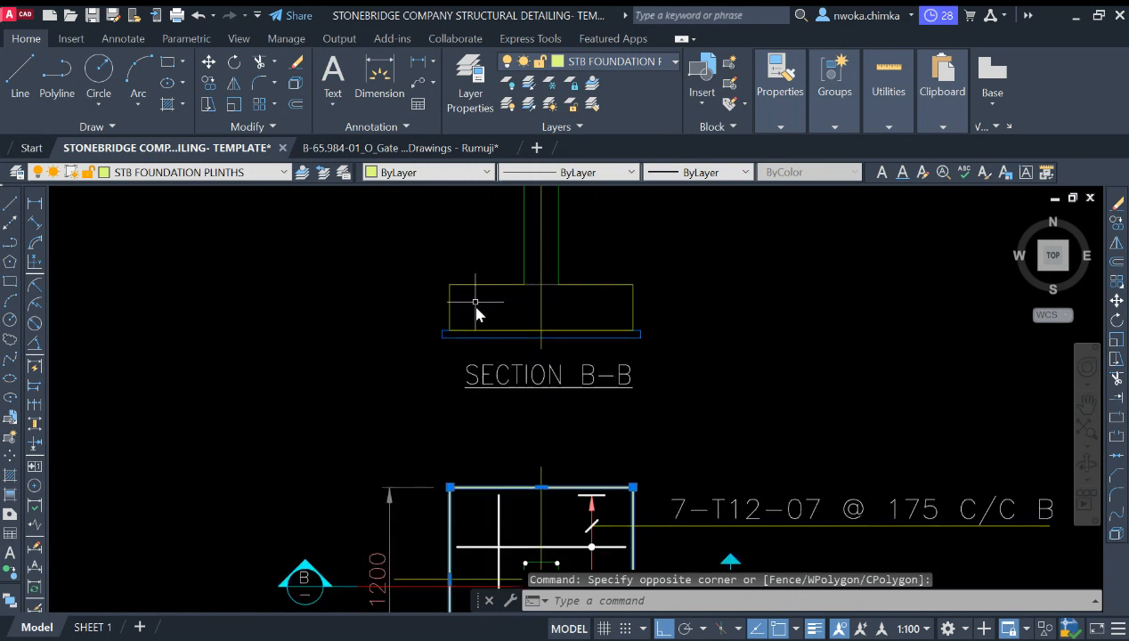
{"action": "key", "text": "Escape"}
{"action": "left_click", "coordinate": [472, 271]}
{"action": "left_click", "coordinate": [410, 308]}
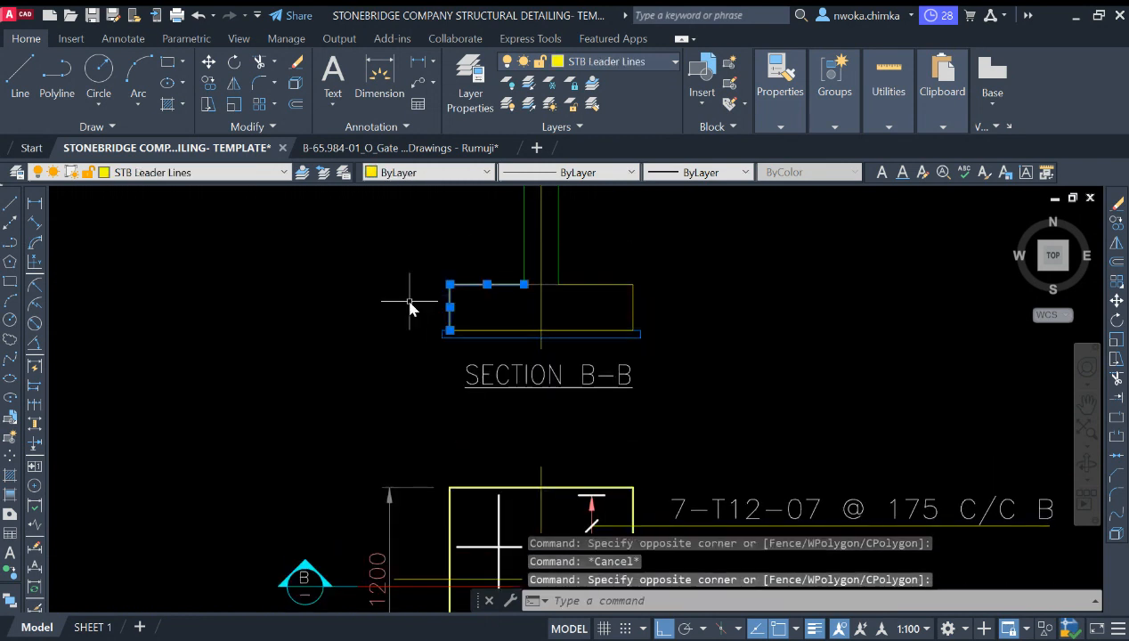
{"action": "left_click", "coordinate": [640, 275]}
{"action": "left_click", "coordinate": [622, 293]}
{"action": "key", "text": "Escape"}
{"action": "scroll", "coordinate": [636, 229], "scroll_direction": "down", "scroll_amount": 4}
{"action": "scroll", "coordinate": [594, 389], "scroll_direction": "up", "scroll_amount": 4}
{"action": "key", "text": "Escape"}
{"action": "scroll", "coordinate": [574, 347], "scroll_direction": "up", "scroll_amount": 2}
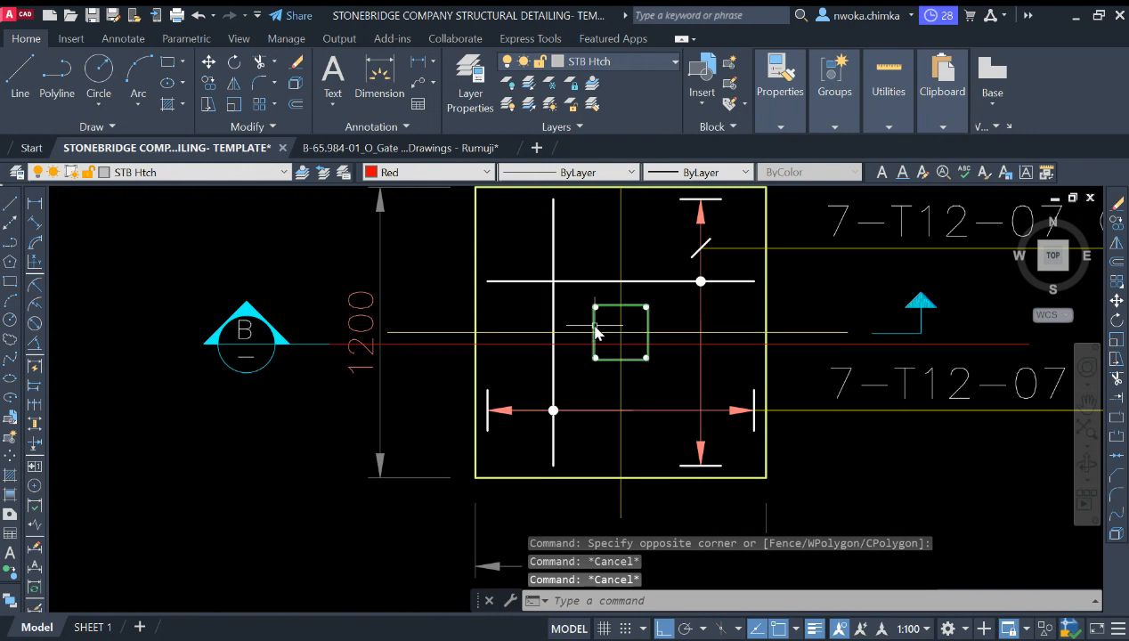
{"action": "left_click", "coordinate": [595, 333]}
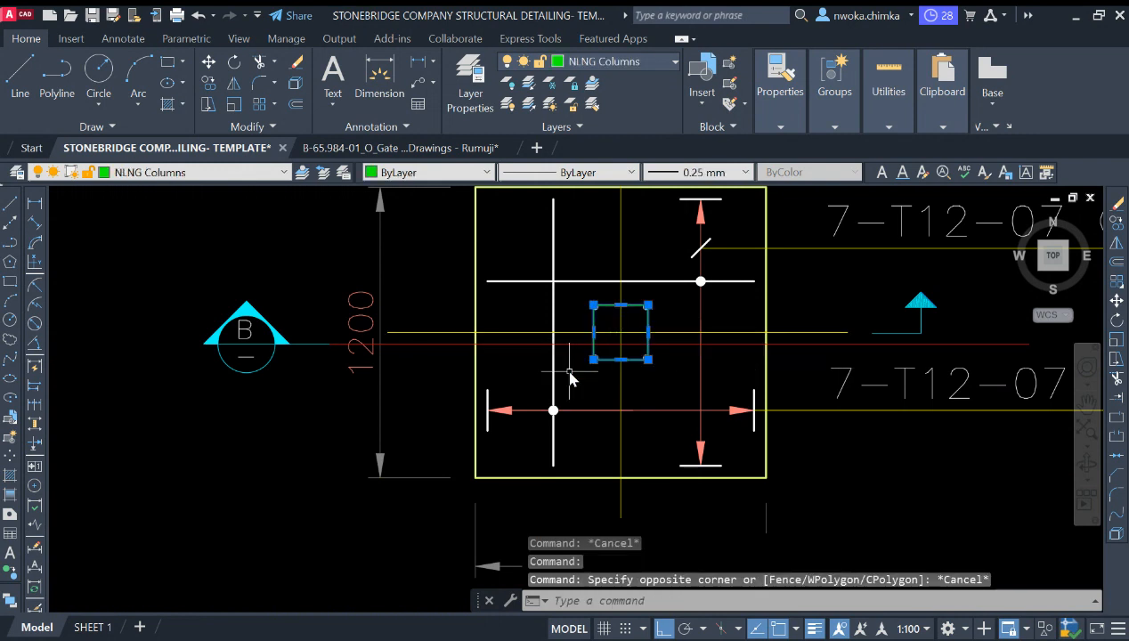
{"action": "scroll", "coordinate": [570, 377], "scroll_direction": "down", "scroll_amount": 3}
{"action": "scroll", "coordinate": [583, 369], "scroll_direction": "up", "scroll_amount": 5}
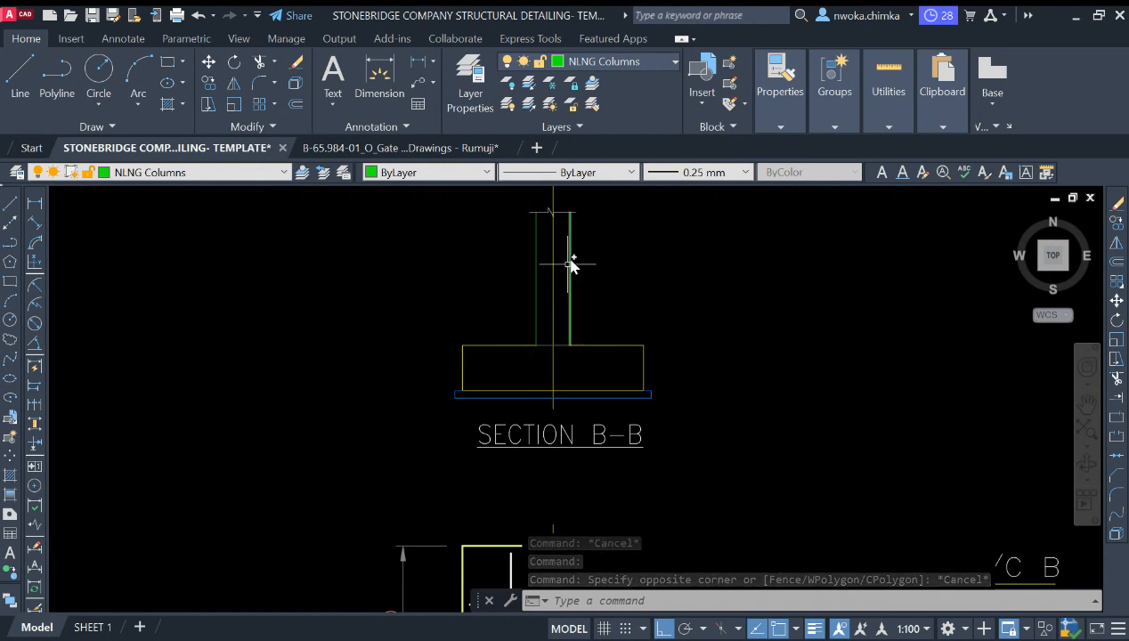
{"action": "scroll", "coordinate": [545, 320], "scroll_direction": "down", "scroll_amount": 3}
{"action": "key", "text": "Escape"}
{"action": "scroll", "coordinate": [629, 427], "scroll_direction": "up", "scroll_amount": 3}
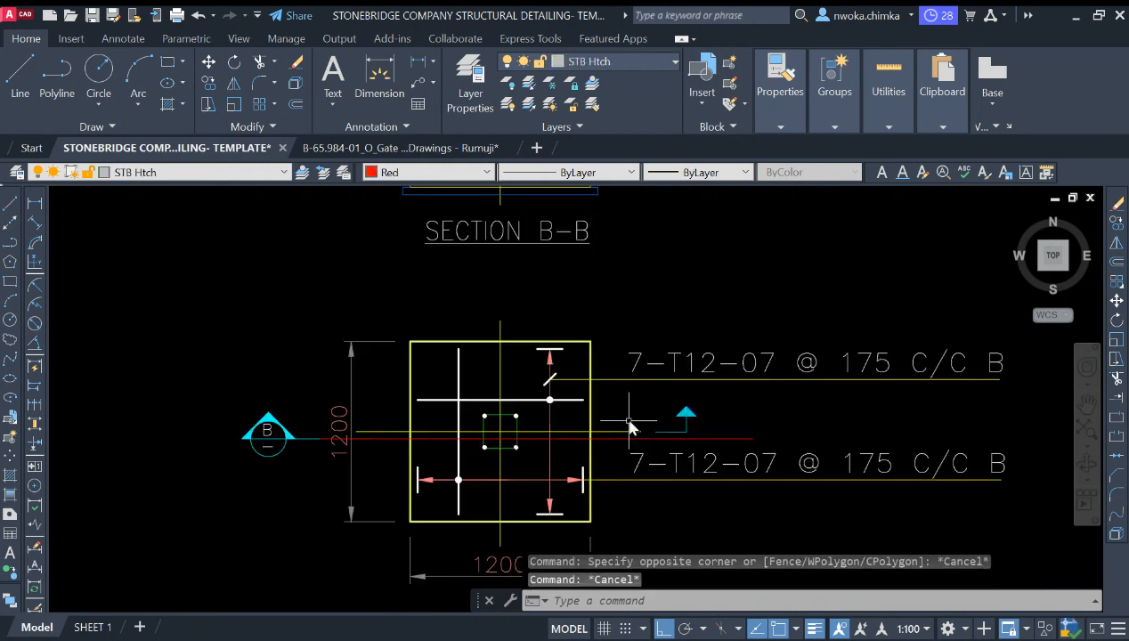
{"action": "scroll", "coordinate": [608, 441], "scroll_direction": "up", "scroll_amount": 2}
{"action": "left_click", "coordinate": [602, 445]}
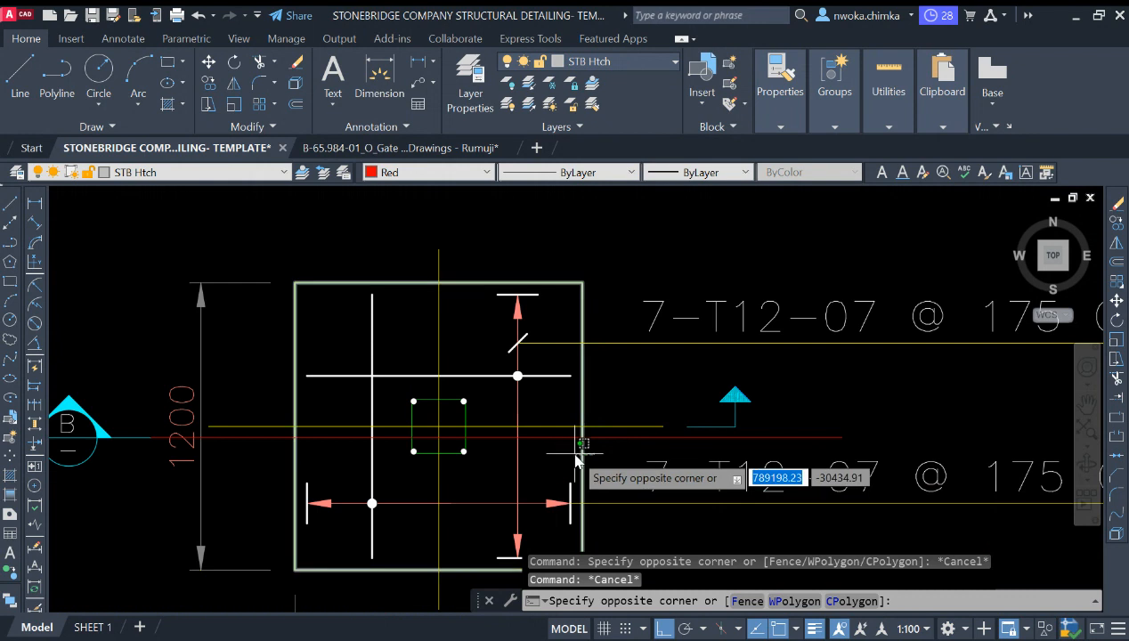
{"action": "left_click", "coordinate": [580, 455]}
{"action": "scroll", "coordinate": [580, 455], "scroll_direction": "down", "scroll_amount": 3}
{"action": "middle_click_drag", "start_coordinate": [577, 281], "coordinate": [576, 335]}
{"action": "scroll", "coordinate": [592, 318], "scroll_direction": "up", "scroll_amount": 4}
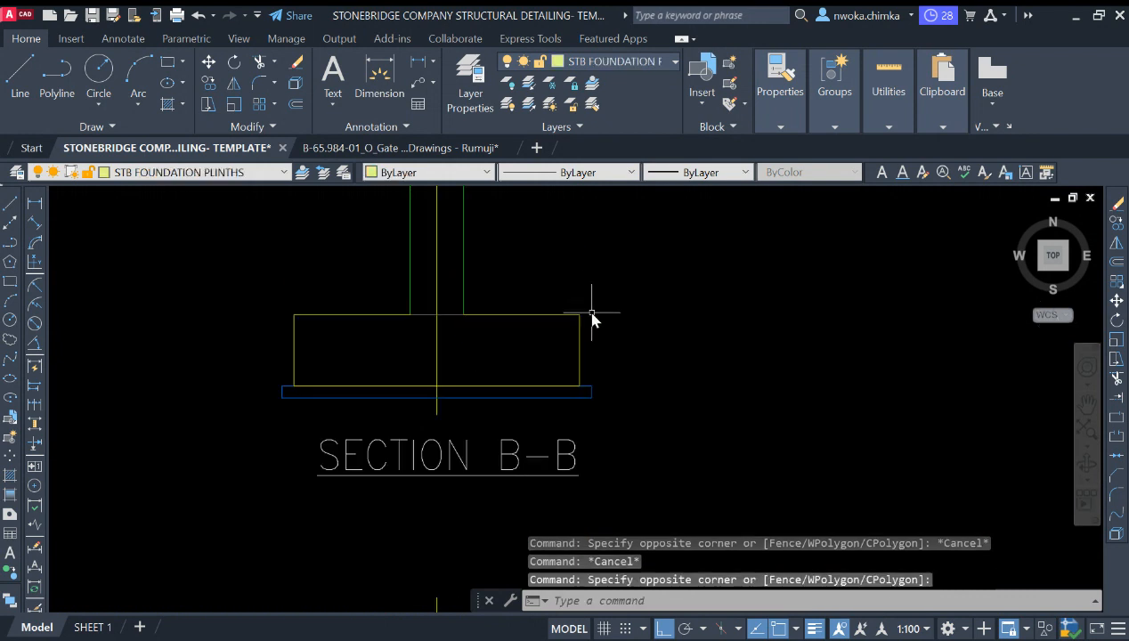
{"action": "left_click", "coordinate": [592, 318]}
{"action": "left_click", "coordinate": [580, 342]}
{"action": "scroll", "coordinate": [579, 319], "scroll_direction": "down", "scroll_amount": 4}
{"action": "key", "text": "Escape"}
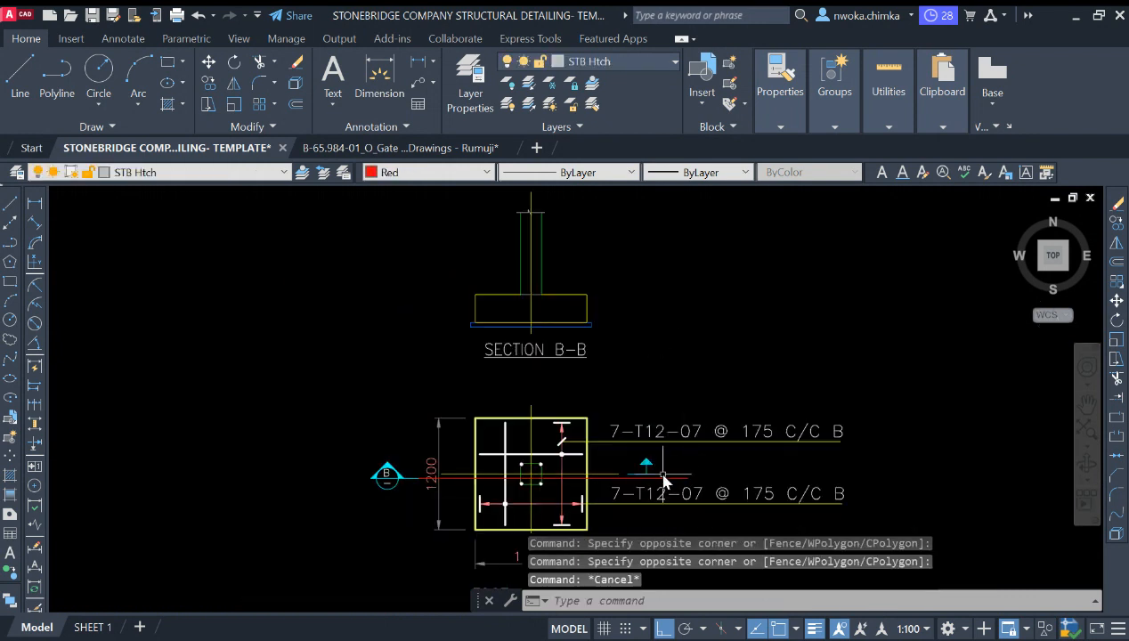
Step: Erase the horizontal line drawn through the plan near the section arrow
{"action": "left_click", "coordinate": [663, 478]}
{"action": "type", "text": "e"}
{"action": "key", "text": "Return"}
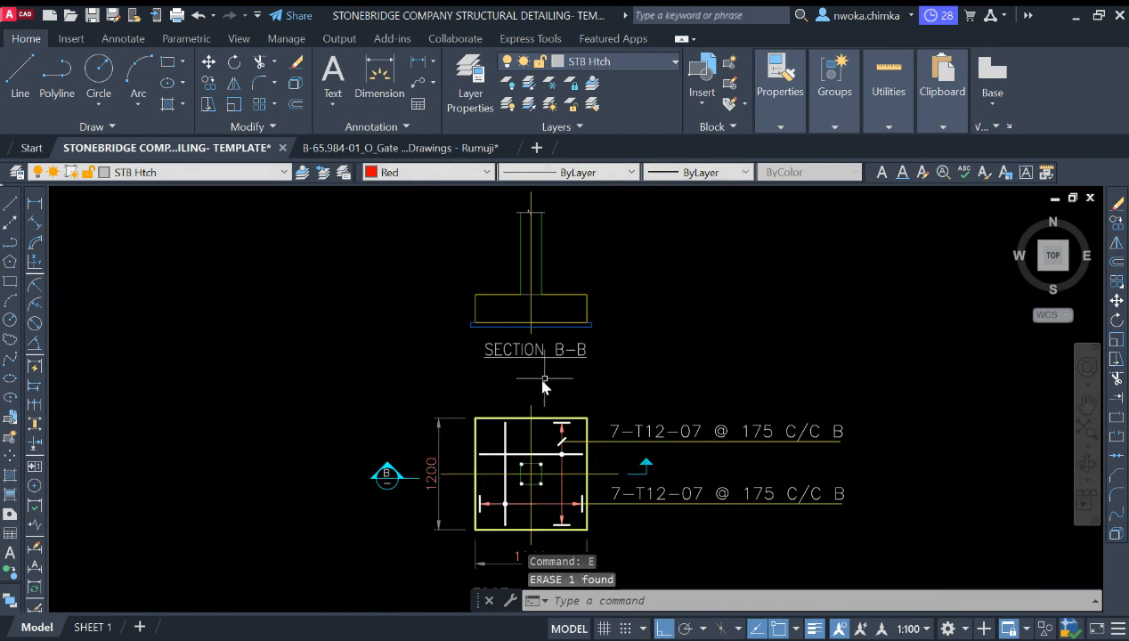
Step: Examine the existing section A footing detail and its rebar layout for reference
{"action": "scroll", "coordinate": [520, 361], "scroll_direction": "down", "scroll_amount": 3}
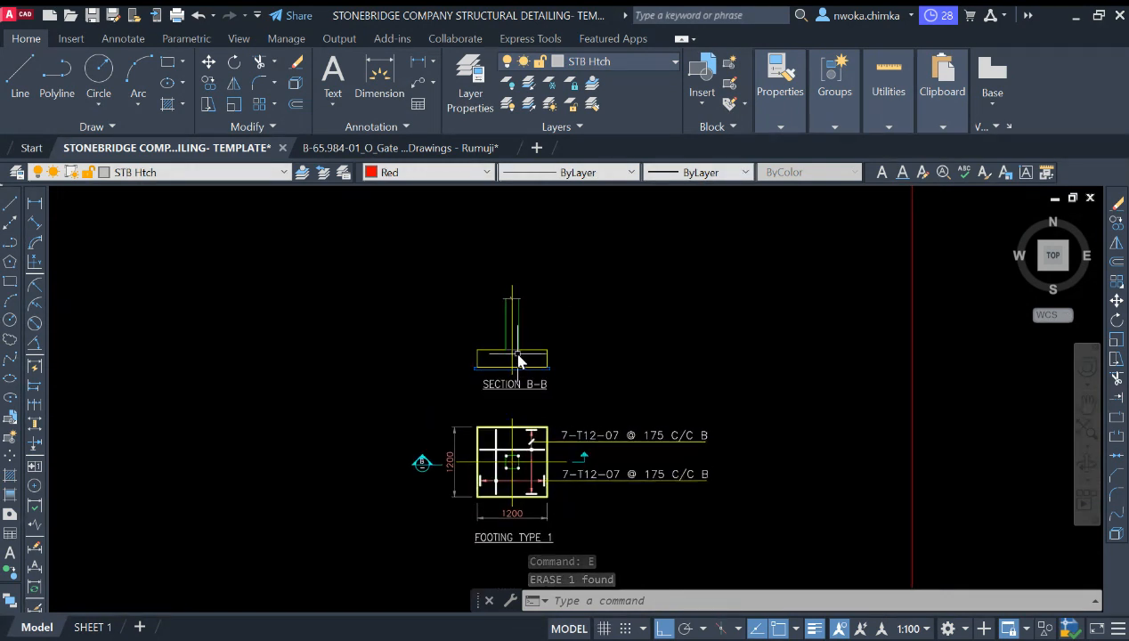
{"action": "scroll", "coordinate": [515, 372], "scroll_direction": "up", "scroll_amount": 2}
{"action": "scroll", "coordinate": [511, 374], "scroll_direction": "down", "scroll_amount": 2}
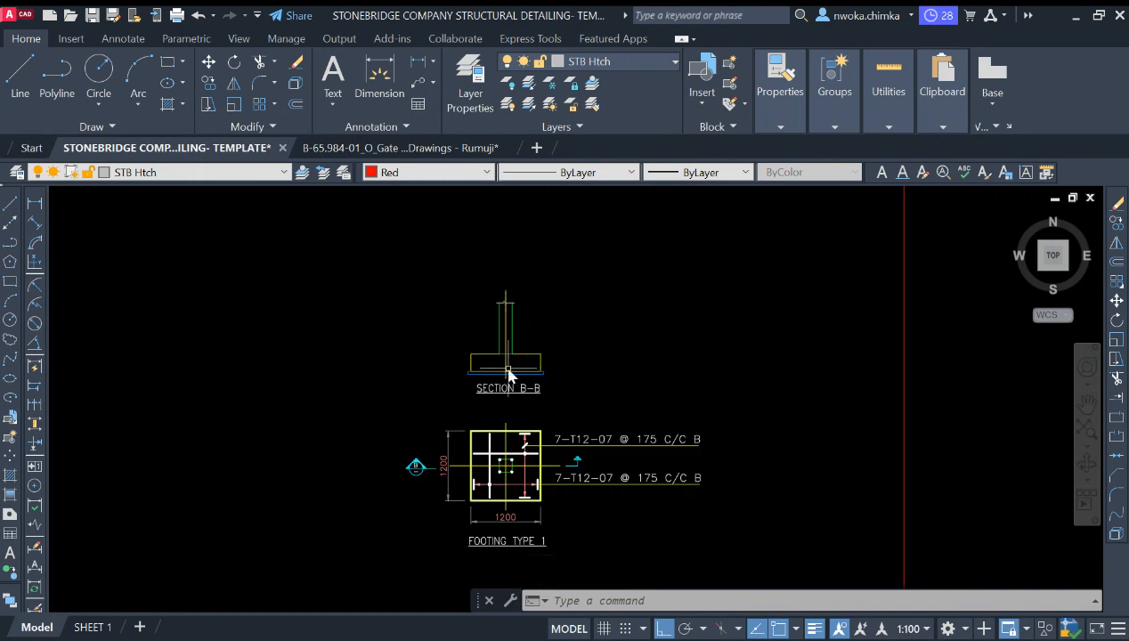
{"action": "scroll", "coordinate": [509, 370], "scroll_direction": "up", "scroll_amount": 2}
{"action": "middle_click_drag", "start_coordinate": [506, 370], "coordinate": [472, 397]}
{"action": "scroll", "coordinate": [472, 397], "scroll_direction": "down", "scroll_amount": 2}
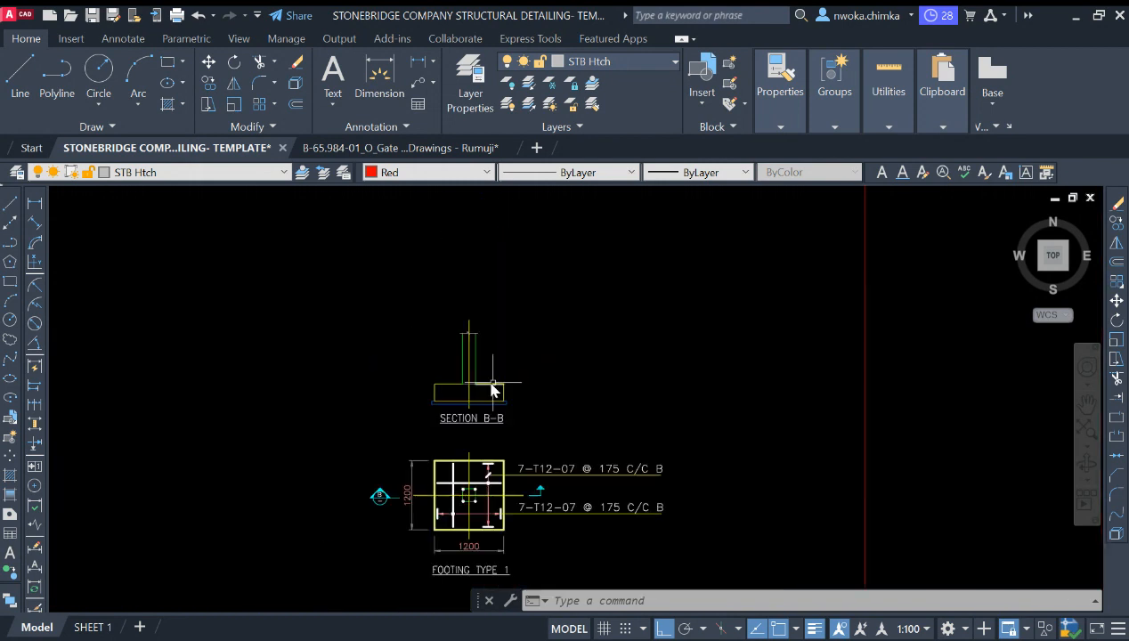
{"action": "scroll", "coordinate": [494, 386], "scroll_direction": "down", "scroll_amount": 2}
{"action": "middle_click_drag", "start_coordinate": [626, 350], "coordinate": [384, 480]}
{"action": "middle_click_drag", "start_coordinate": [623, 379], "coordinate": [493, 520]}
{"action": "scroll", "coordinate": [615, 376], "scroll_direction": "up", "scroll_amount": 6}
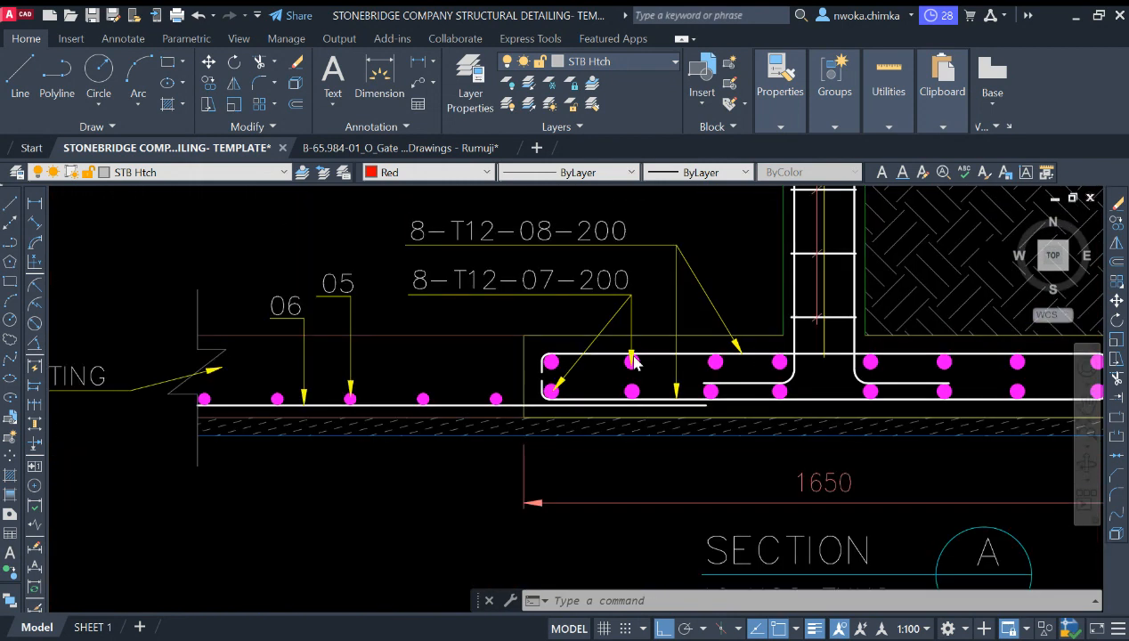
{"action": "scroll", "coordinate": [632, 361], "scroll_direction": "down", "scroll_amount": 6}
{"action": "middle_click_drag", "start_coordinate": [632, 361], "coordinate": [730, 342]}
{"action": "scroll", "coordinate": [730, 349], "scroll_direction": "up", "scroll_amount": 4}
{"action": "scroll", "coordinate": [730, 356], "scroll_direction": "down", "scroll_amount": 6}
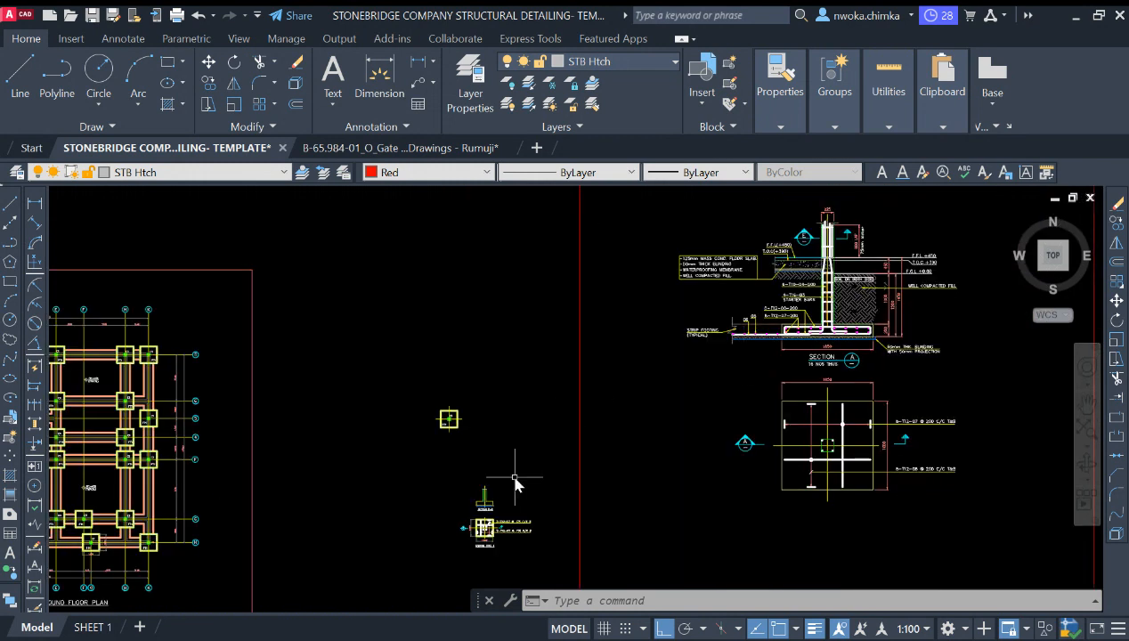
{"action": "scroll", "coordinate": [434, 528], "scroll_direction": "up", "scroll_amount": 5}
{"action": "scroll", "coordinate": [433, 528], "scroll_direction": "down", "scroll_amount": 3}
{"action": "middle_click_drag", "start_coordinate": [943, 276], "coordinate": [686, 373]}
{"action": "scroll", "coordinate": [686, 373], "scroll_direction": "up", "scroll_amount": 5}
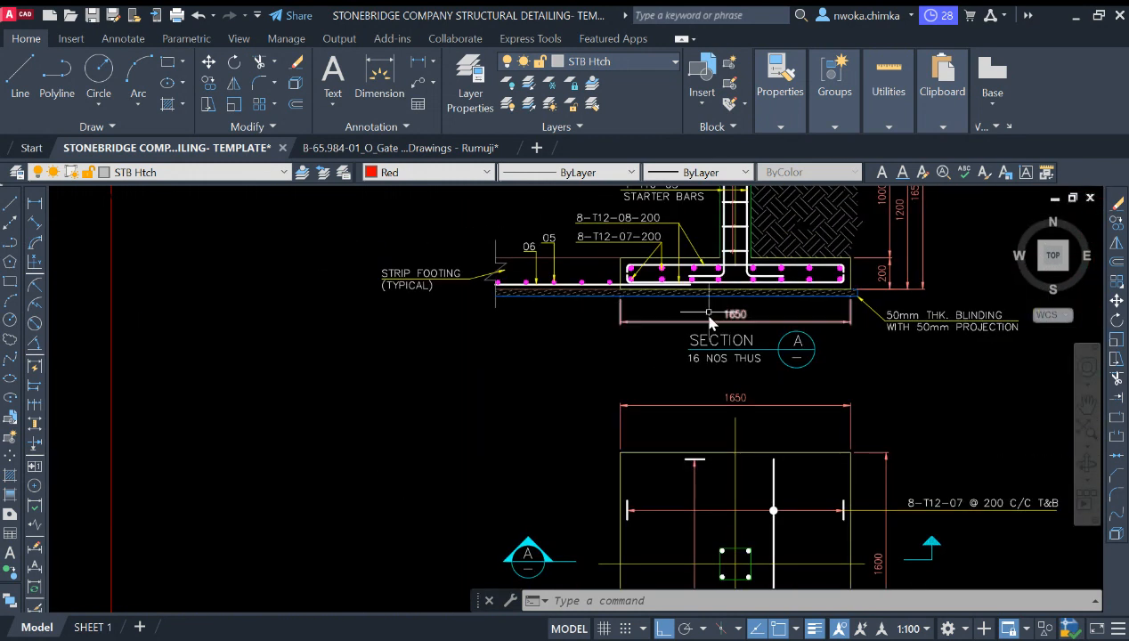
{"action": "scroll", "coordinate": [761, 280], "scroll_direction": "up", "scroll_amount": 3}
{"action": "scroll", "coordinate": [761, 298], "scroll_direction": "up", "scroll_amount": 4}
{"action": "scroll", "coordinate": [801, 294], "scroll_direction": "down", "scroll_amount": 8}
{"action": "middle_click_drag", "start_coordinate": [240, 455], "coordinate": [600, 340]}
{"action": "scroll", "coordinate": [600, 340], "scroll_direction": "down", "scroll_amount": 2}
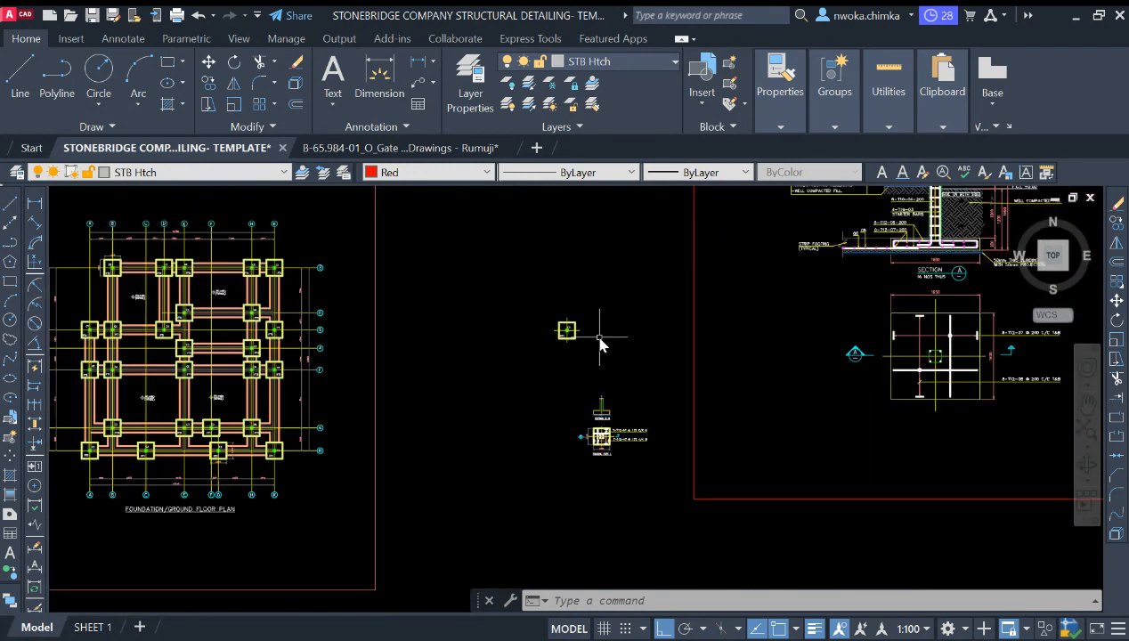
Step: Offset the section footing's left, bottom and right edges 50 inward to form the bottom rebar outline
{"action": "scroll", "coordinate": [602, 397], "scroll_direction": "up", "scroll_amount": 6}
{"action": "scroll", "coordinate": [595, 466], "scroll_direction": "up", "scroll_amount": 6}
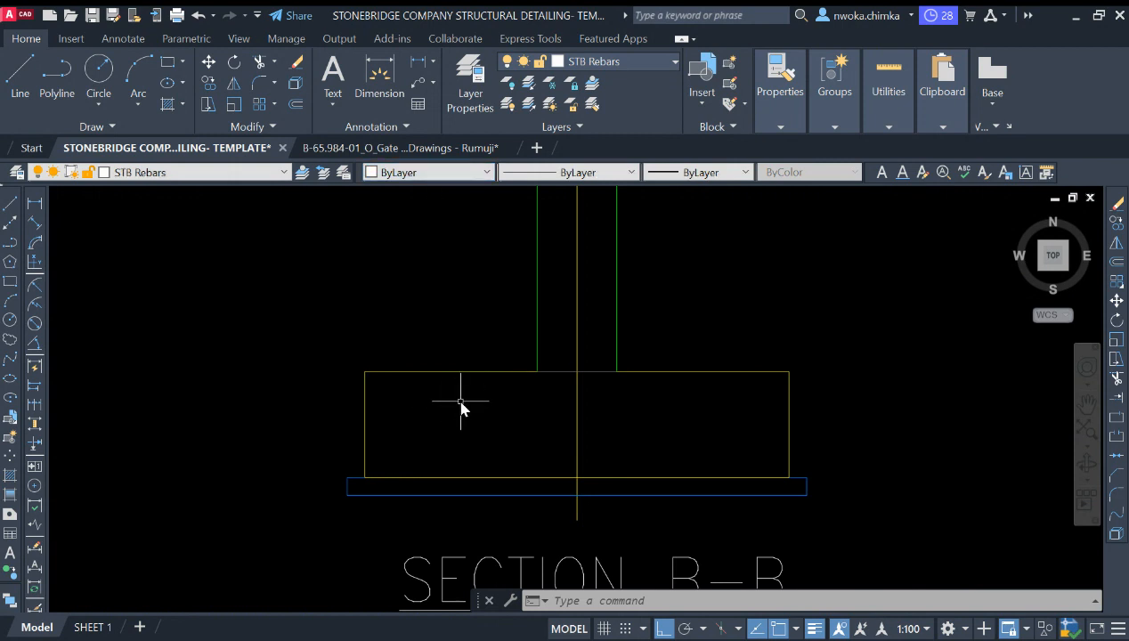
{"action": "type", "text": "o"}
{"action": "key", "text": "Return"}
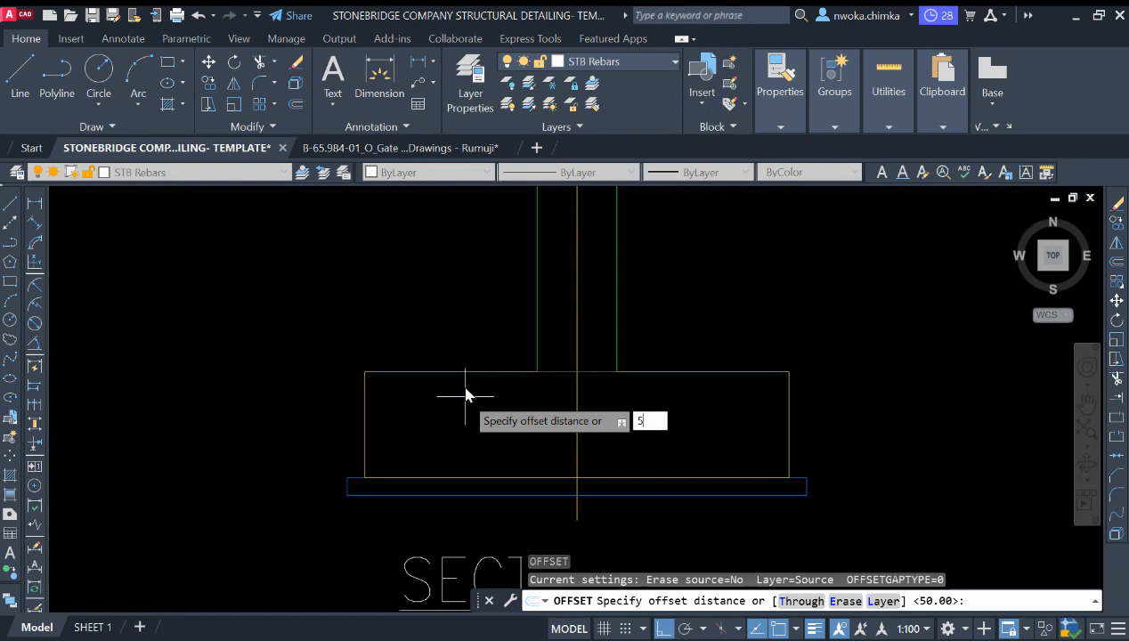
{"action": "key", "text": "Return"}
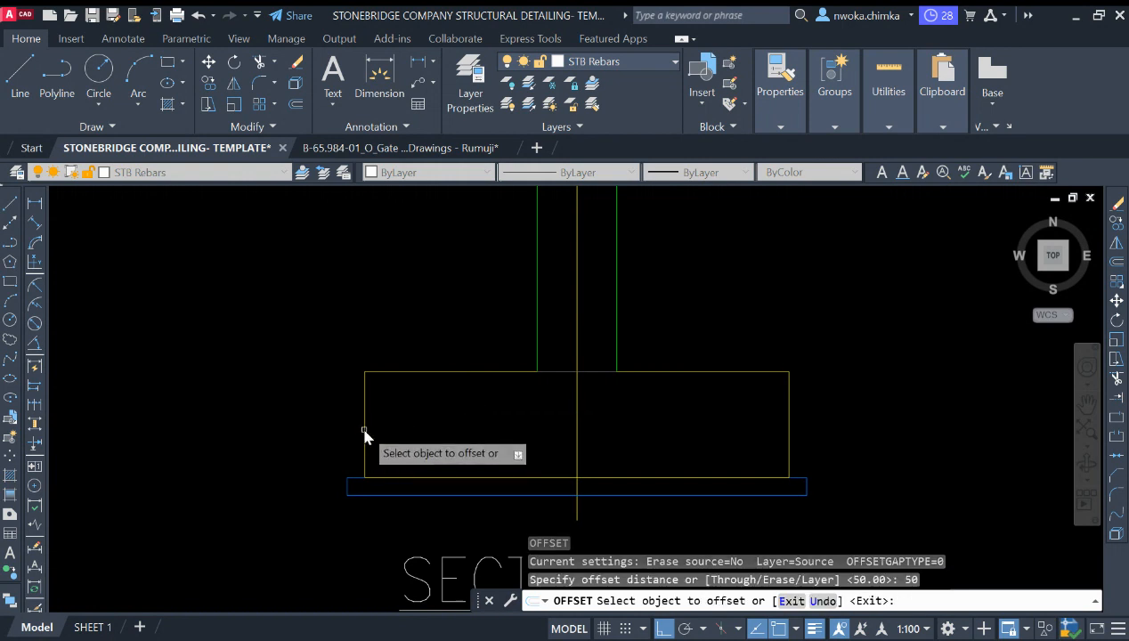
{"action": "left_click", "coordinate": [366, 433]}
{"action": "left_click", "coordinate": [459, 439]}
{"action": "left_click", "coordinate": [411, 477]}
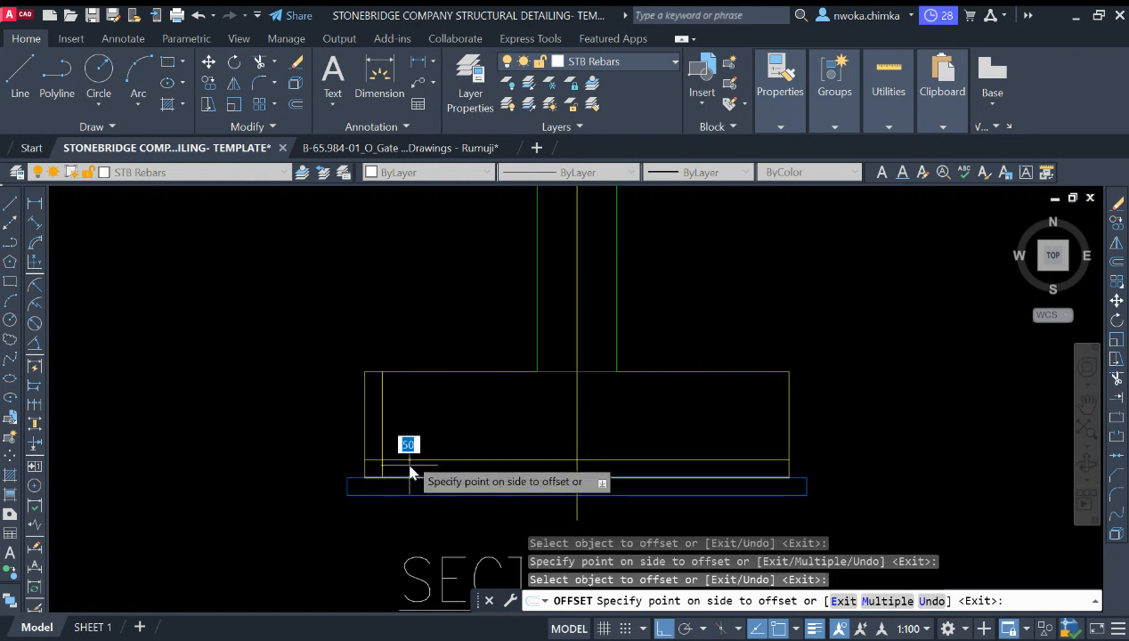
{"action": "left_click", "coordinate": [406, 445]}
{"action": "left_click", "coordinate": [789, 428]}
{"action": "left_click", "coordinate": [706, 434]}
{"action": "key", "text": "Escape"}
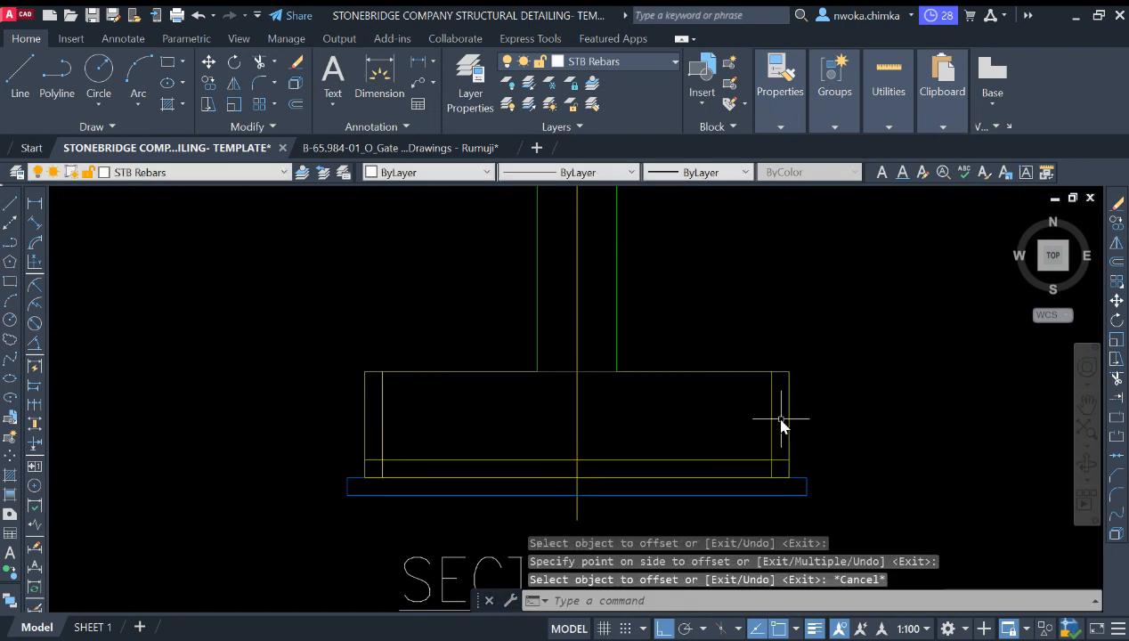
Step: Trim the overlapping ends at the two bottom corners of the offset rebar lines
{"action": "key", "text": "Return"}
{"action": "left_click", "coordinate": [778, 460]}
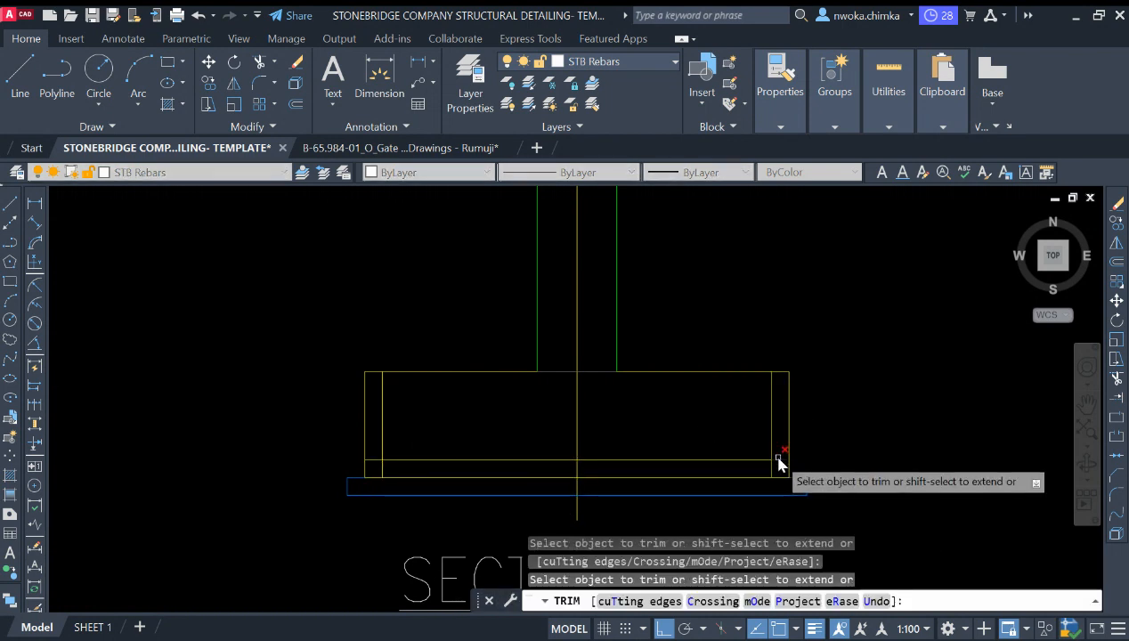
{"action": "left_click", "coordinate": [772, 467]}
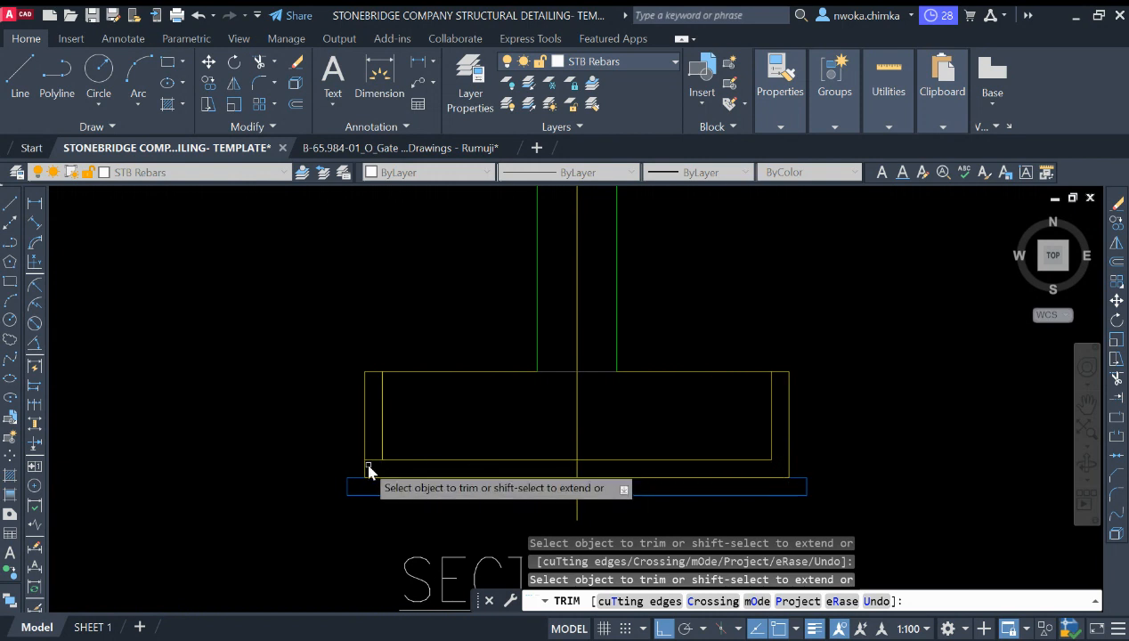
{"action": "key", "text": "Escape"}
Step: Move the three offset rebar lines onto the STB Rebars layer
{"action": "left_click", "coordinate": [447, 433]}
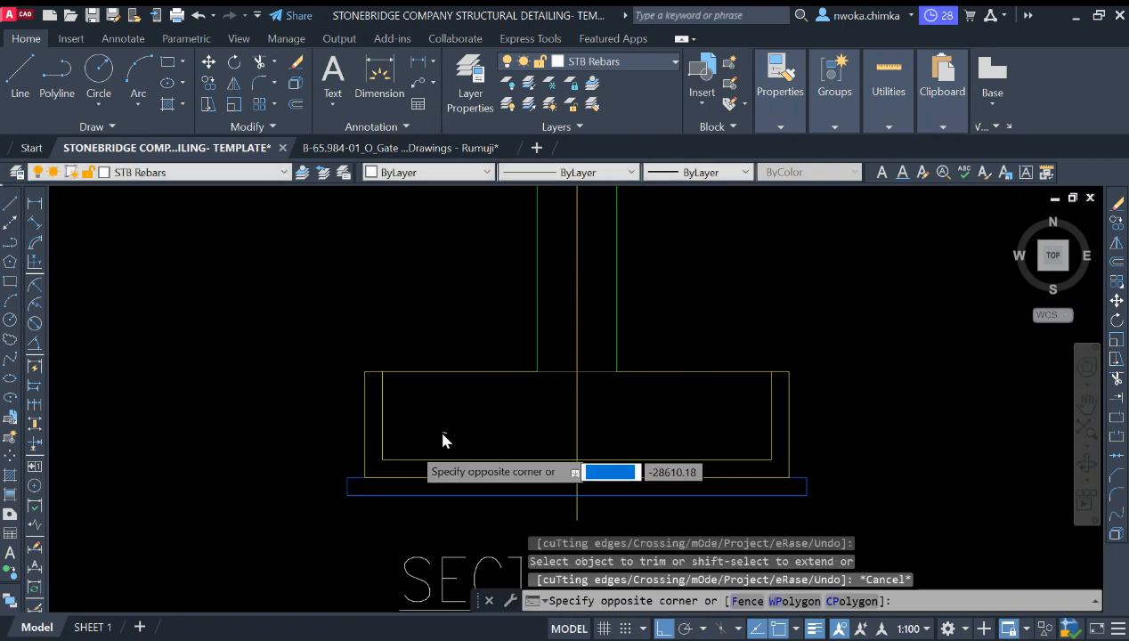
{"action": "left_click", "coordinate": [378, 463]}
{"action": "left_click", "coordinate": [770, 429]}
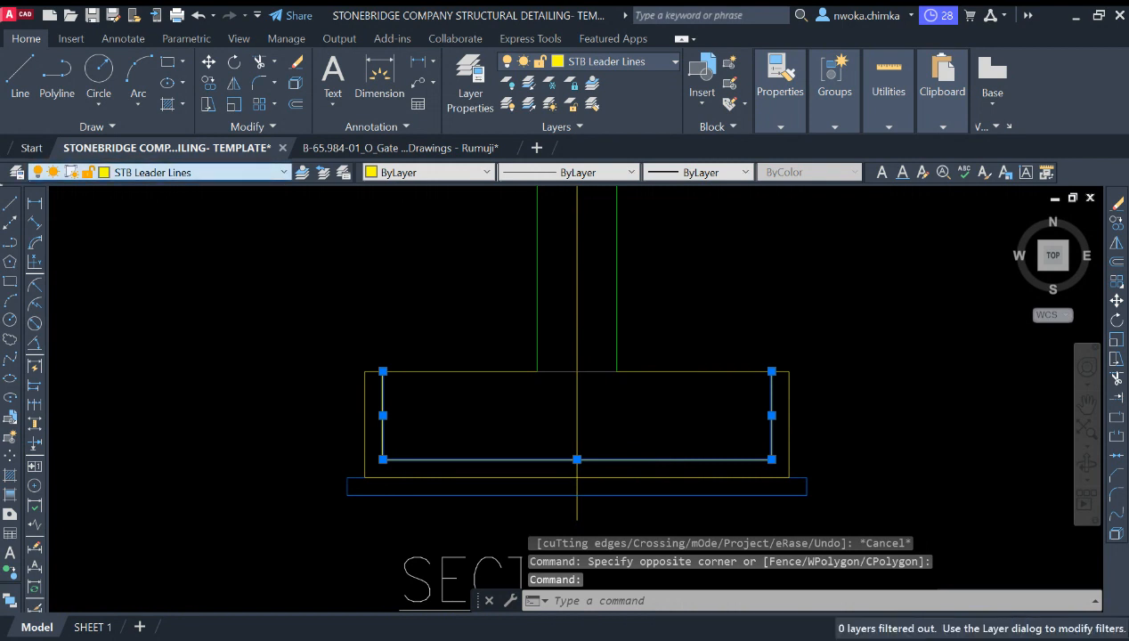
{"action": "left_click", "coordinate": [151, 303]}
{"action": "key", "text": "Escape"}
Step: Shorten the rebar's right leg by stretching its top end downward
{"action": "scroll", "coordinate": [625, 472], "scroll_direction": "up", "scroll_amount": 2}
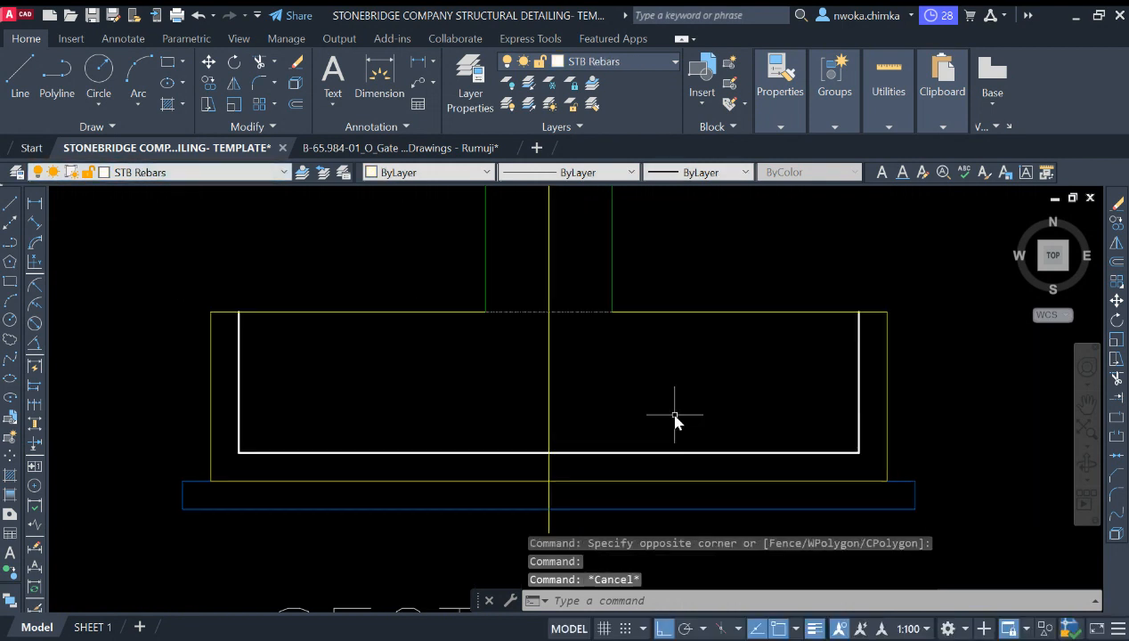
{"action": "left_click", "coordinate": [864, 371]}
{"action": "left_click", "coordinate": [829, 383]}
{"action": "left_click", "coordinate": [860, 313]}
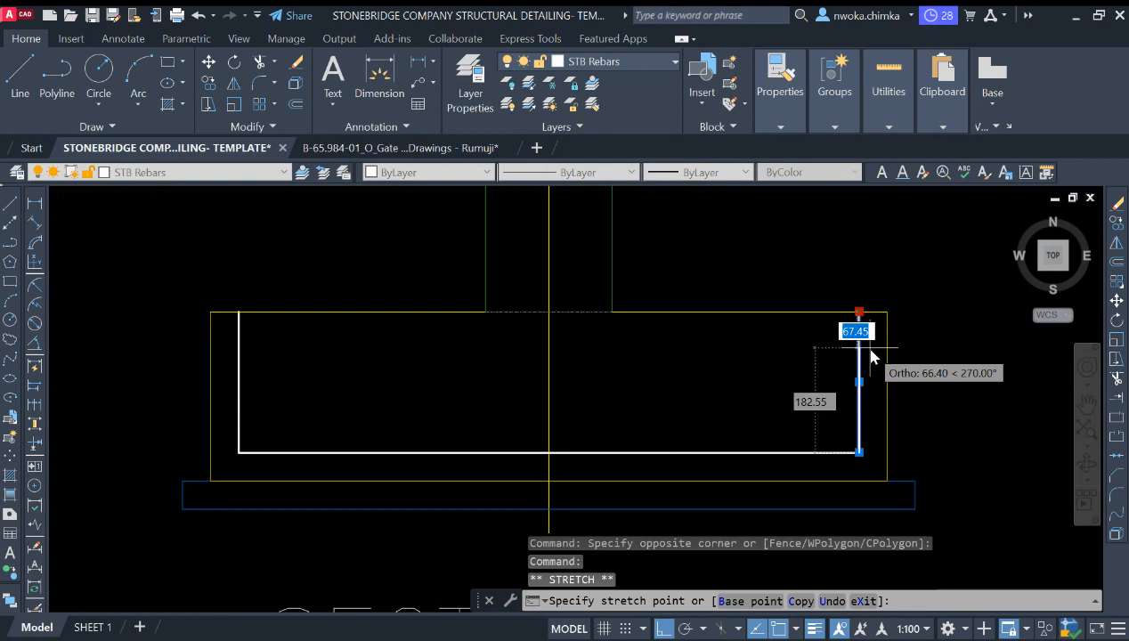
{"action": "scroll", "coordinate": [859, 360], "scroll_direction": "up", "scroll_amount": 2}
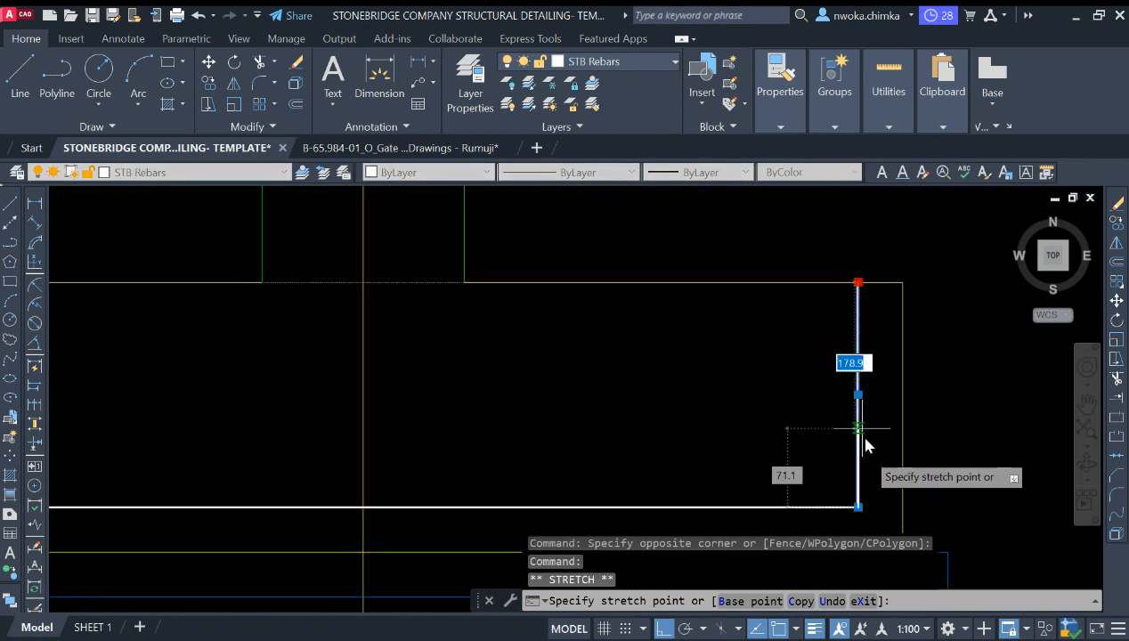
{"action": "left_click", "coordinate": [861, 396]}
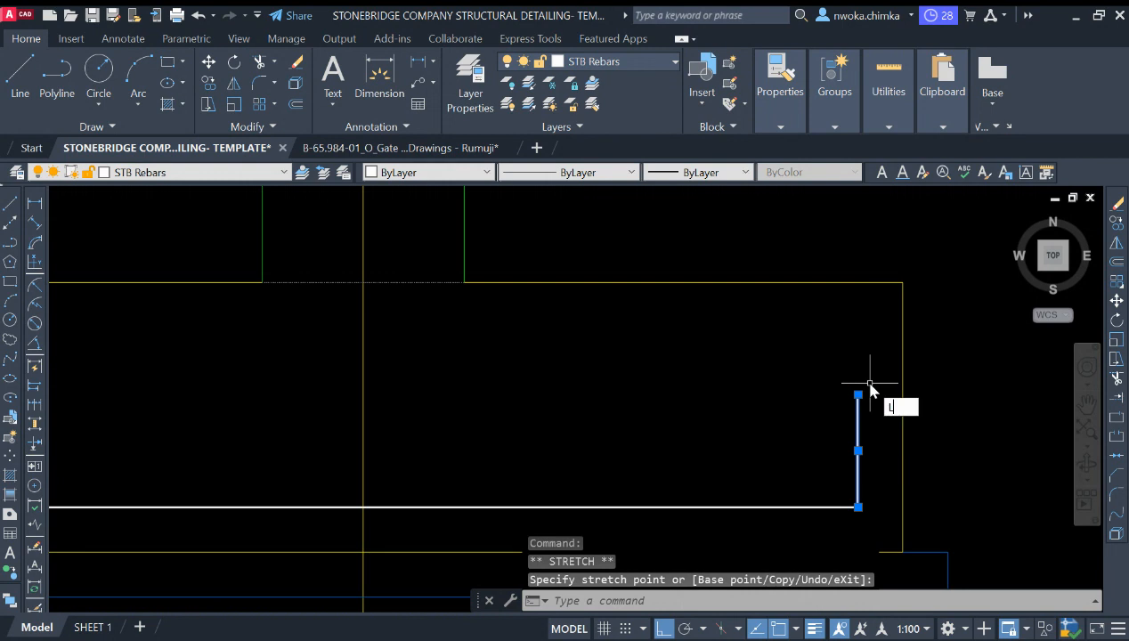
Step: Draw a 200 vertical line from the rebar's bottom-right corner and stretch it by 50
{"action": "key", "text": "Return"}
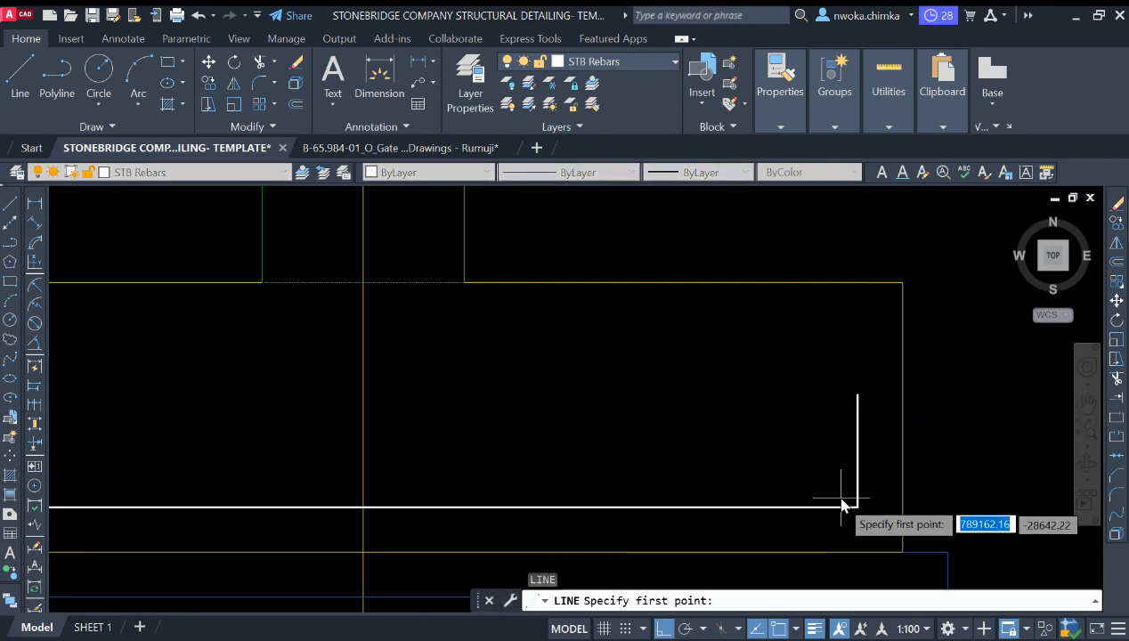
{"action": "left_click", "coordinate": [843, 505]}
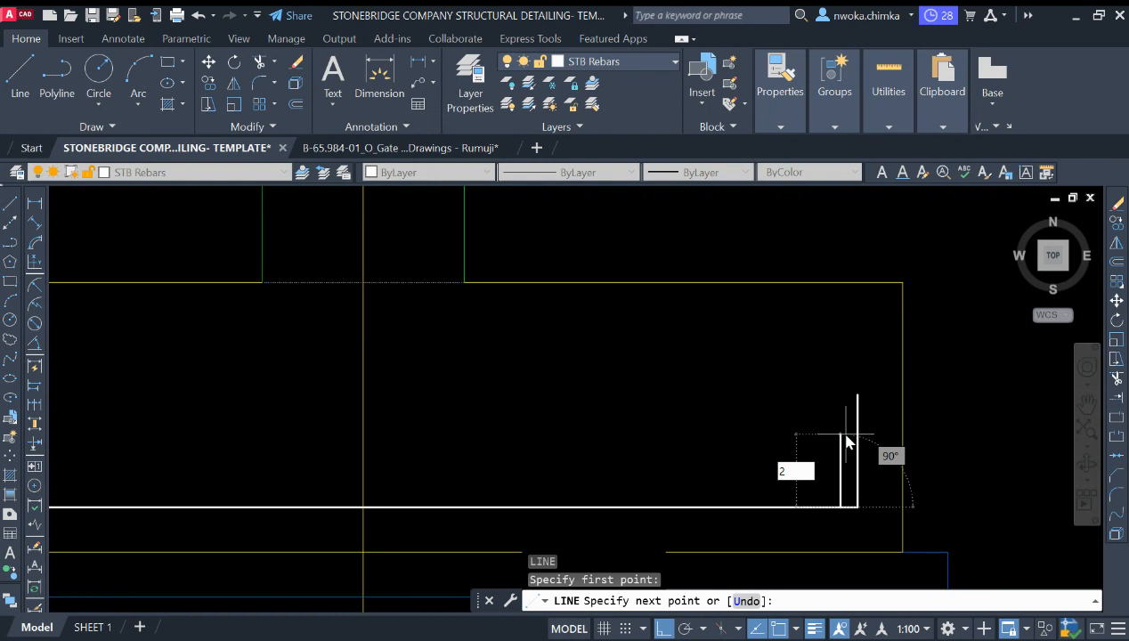
{"action": "key", "text": "Return"}
{"action": "key", "text": "Escape"}
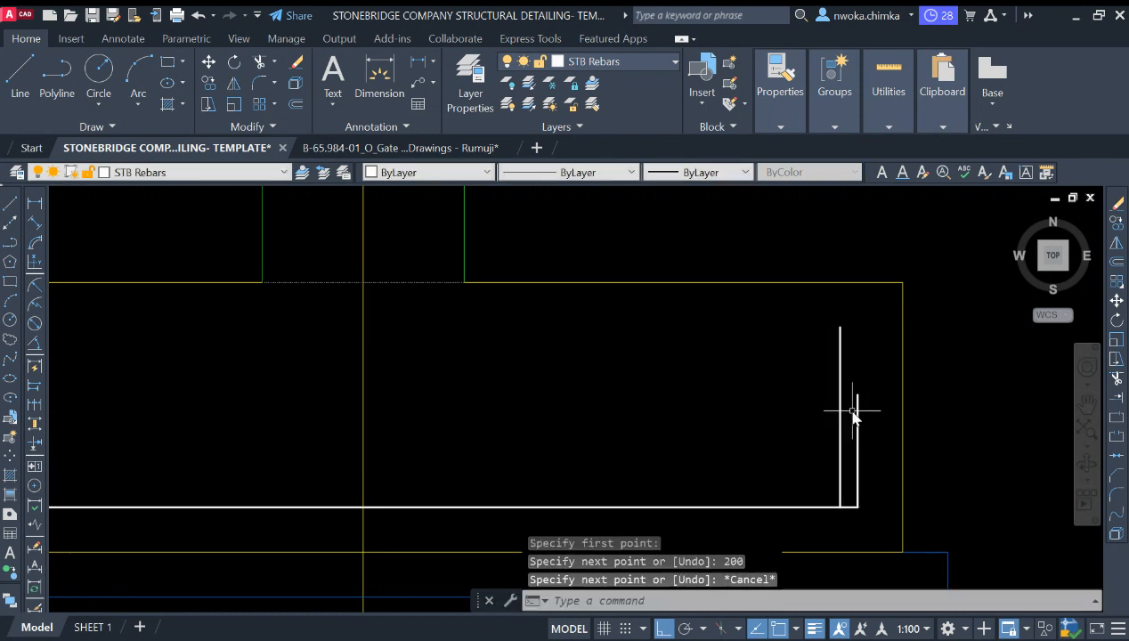
{"action": "left_click", "coordinate": [837, 365]}
{"action": "left_click", "coordinate": [841, 327]}
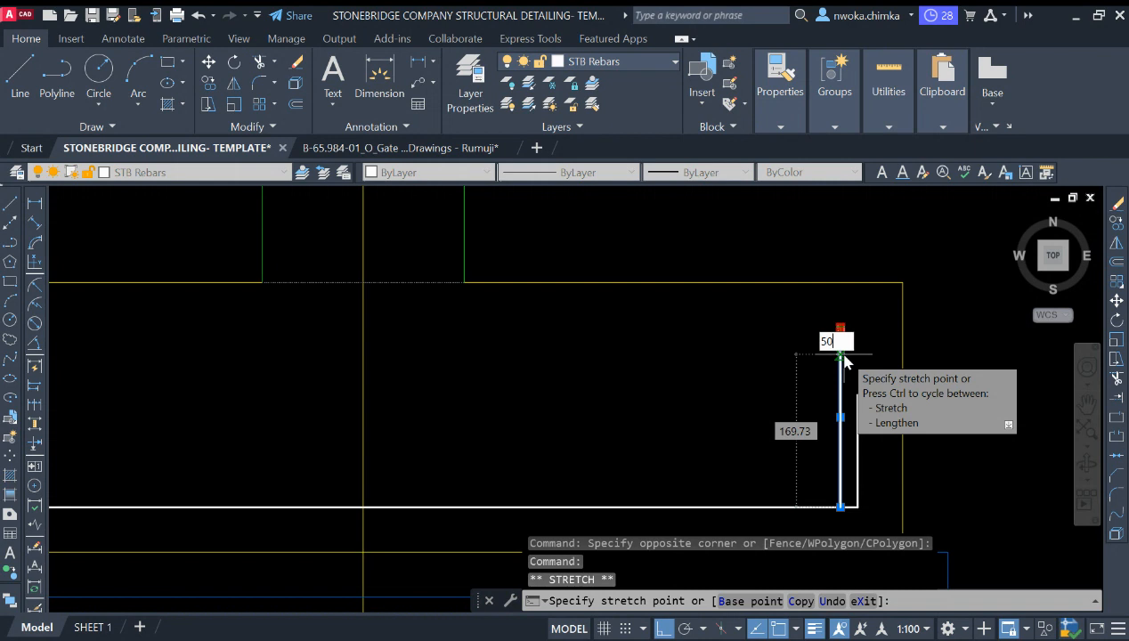
{"action": "key", "text": "Return"}
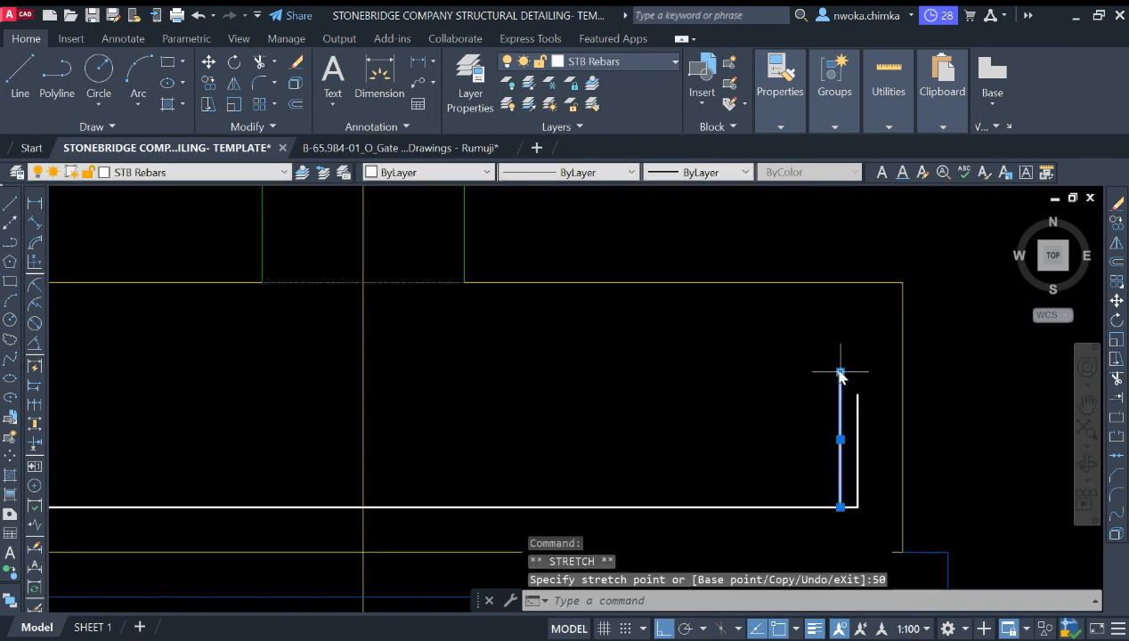
{"action": "key", "text": "Escape"}
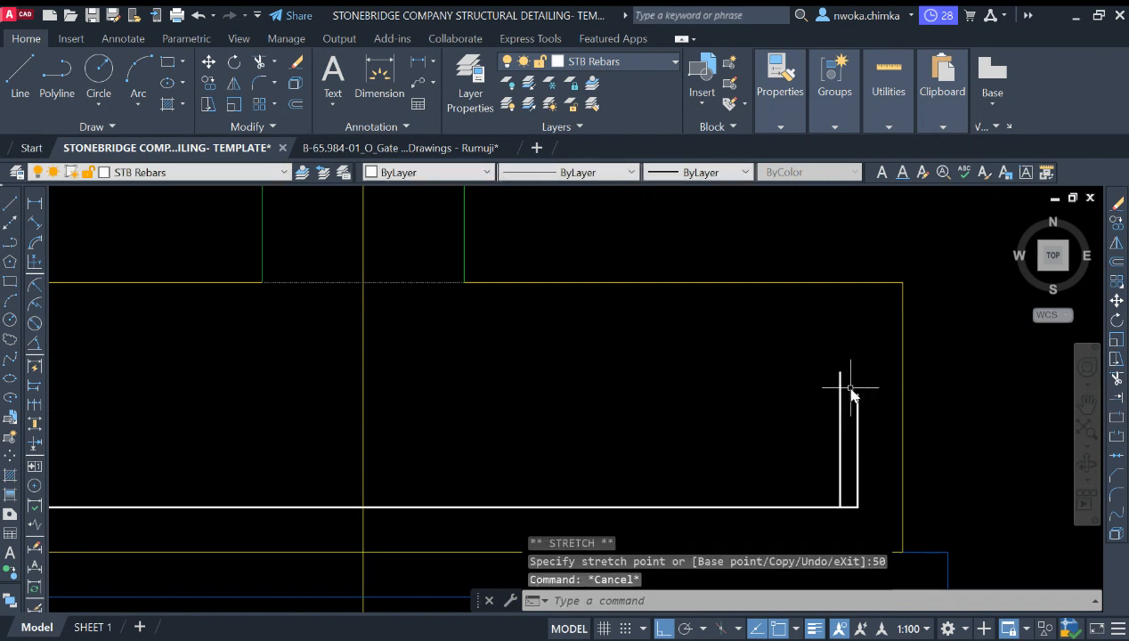
Step: Erase the extra vertical line beside the rebar's right leg
{"action": "left_click", "coordinate": [856, 394]}
{"action": "scroll", "coordinate": [858, 391], "scroll_direction": "up", "scroll_amount": 2}
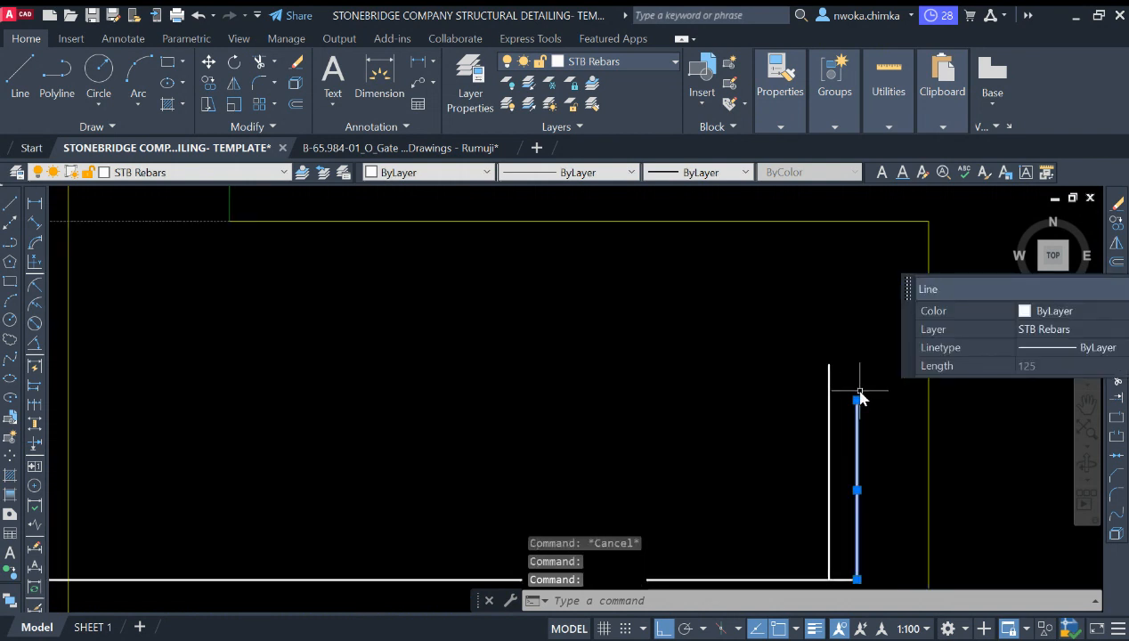
{"action": "left_click", "coordinate": [860, 392]}
{"action": "left_click", "coordinate": [859, 381]}
{"action": "left_click", "coordinate": [856, 401]}
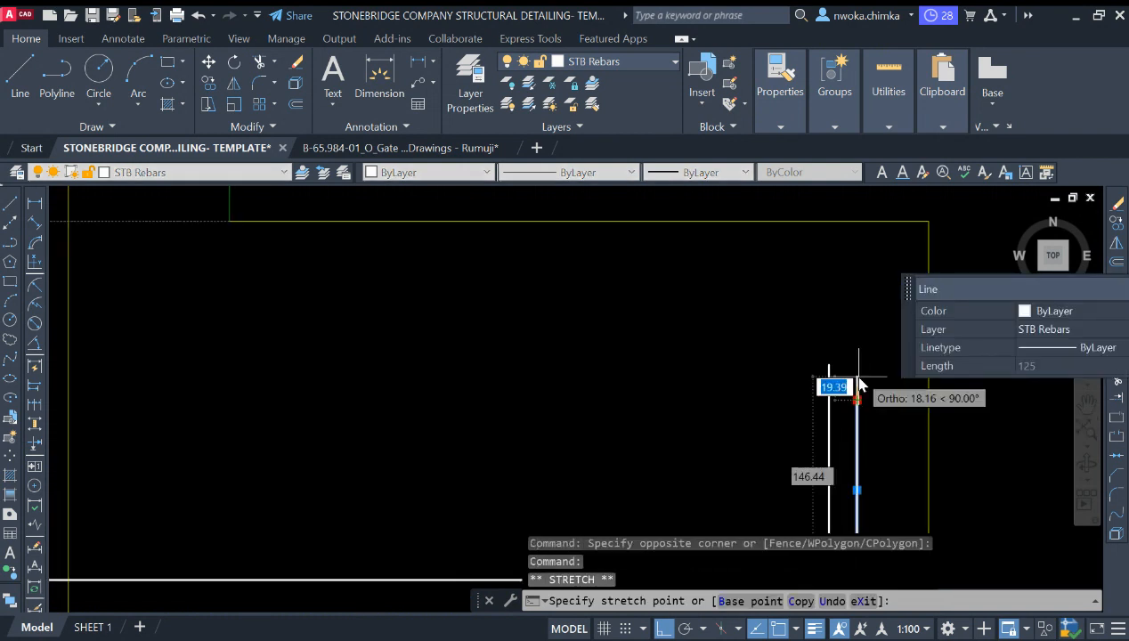
{"action": "key", "text": "Escape"}
{"action": "left_click", "coordinate": [813, 384]}
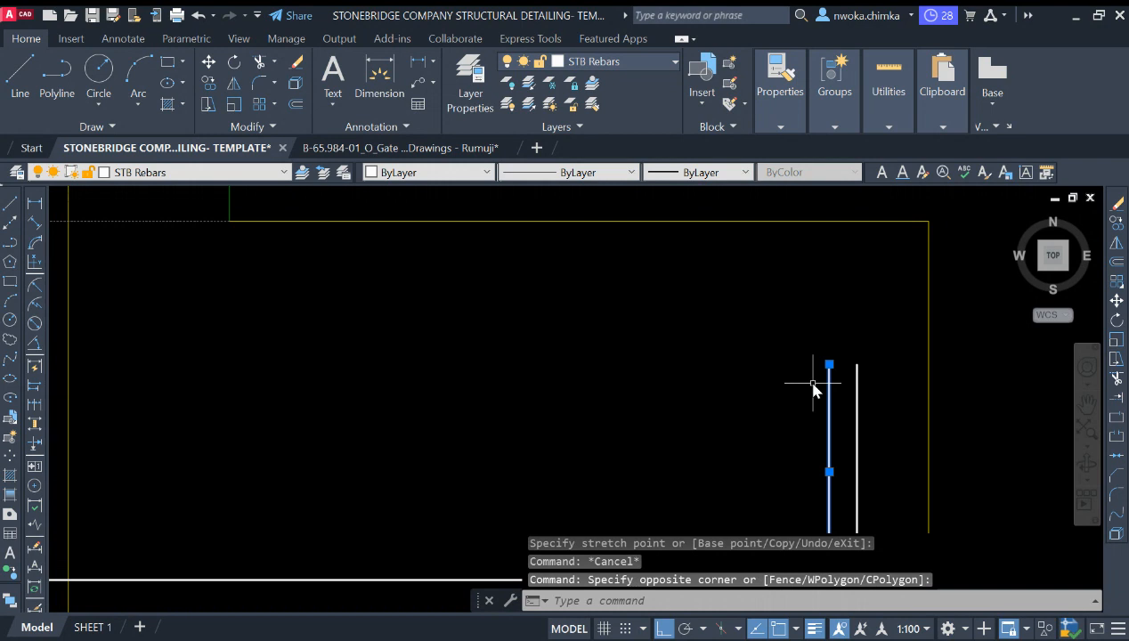
{"action": "type", "text": "e"}
{"action": "key", "text": "Return"}
Step: Check the footing's depth along its left edge with a linear dimension
{"action": "scroll", "coordinate": [859, 326], "scroll_direction": "down", "scroll_amount": 3}
{"action": "scroll", "coordinate": [496, 322], "scroll_direction": "up", "scroll_amount": 2}
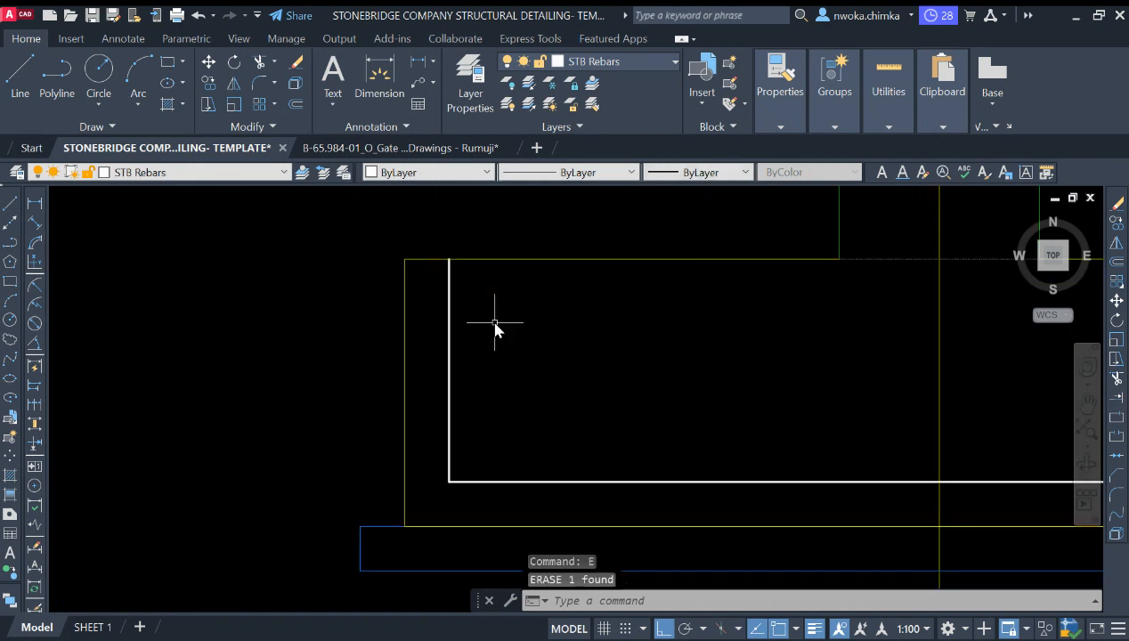
{"action": "left_click", "coordinate": [491, 323]}
{"action": "left_click", "coordinate": [438, 296]}
{"action": "key", "text": "Escape"}
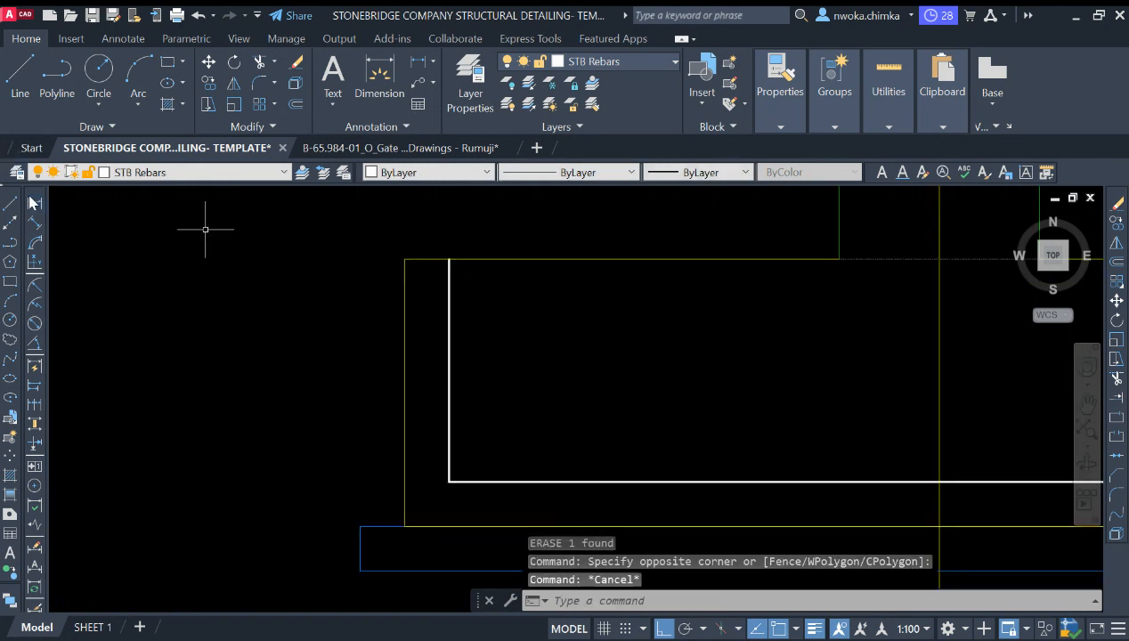
{"action": "type", "text": "dli"}
{"action": "key", "text": "Return"}
{"action": "left_click", "coordinate": [405, 260]}
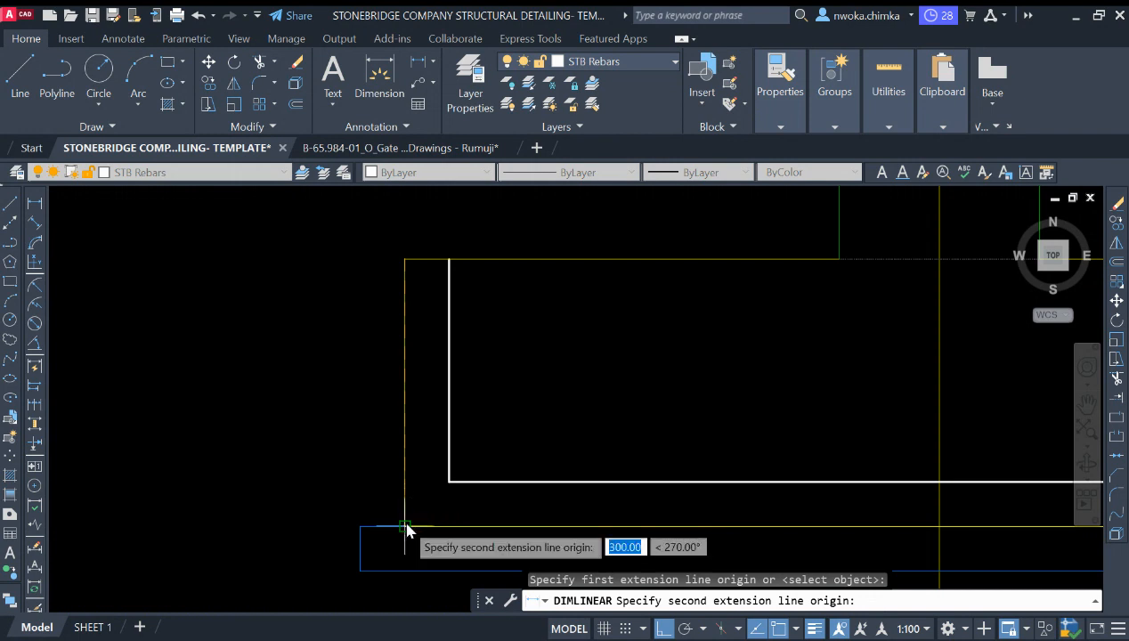
{"action": "left_click", "coordinate": [404, 527]}
{"action": "key", "text": "Escape"}
{"action": "scroll", "coordinate": [352, 399], "scroll_direction": "down", "scroll_amount": 2}
{"action": "left_click", "coordinate": [395, 345]}
{"action": "key", "text": "Escape"}
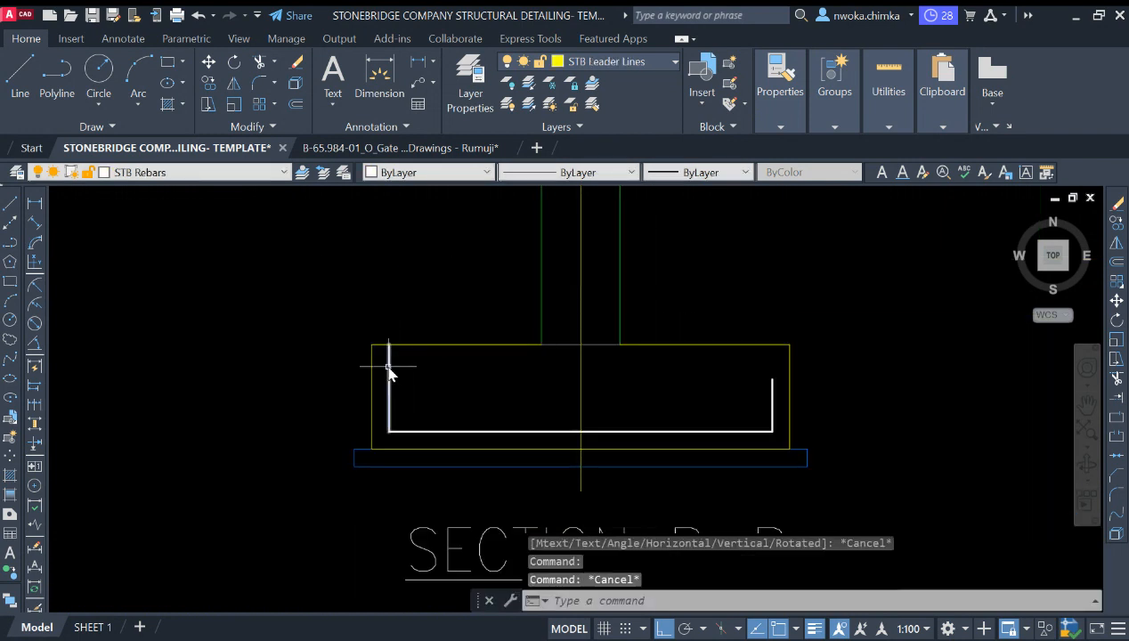
{"action": "left_click", "coordinate": [388, 366]}
{"action": "left_click", "coordinate": [389, 344]}
{"action": "scroll", "coordinate": [391, 353], "scroll_direction": "up", "scroll_amount": 2}
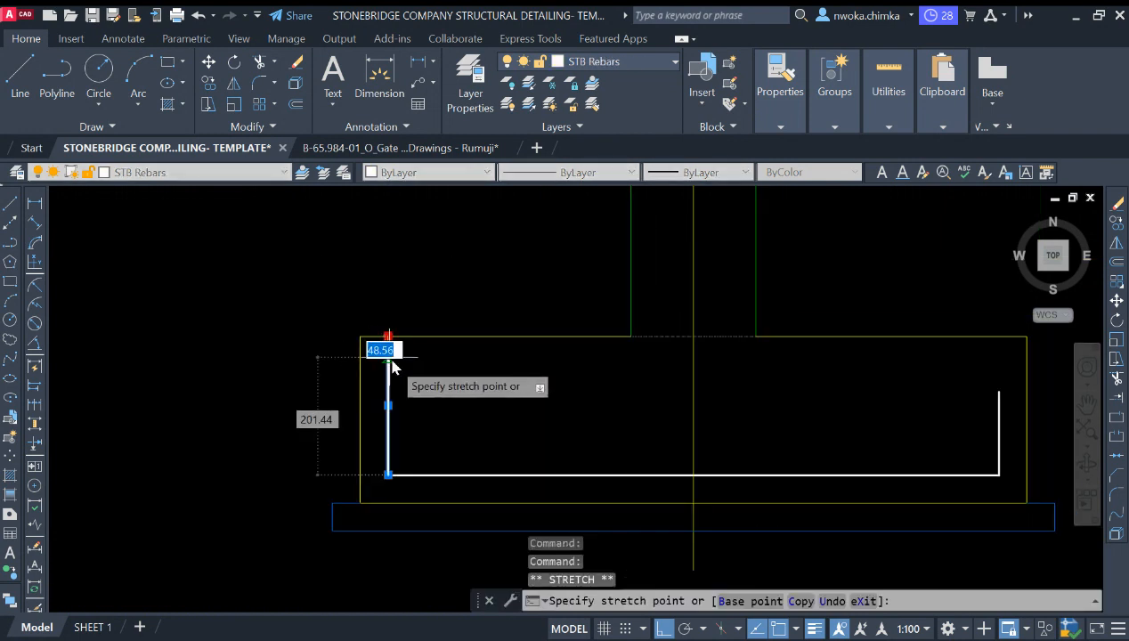
{"action": "type", "text": "15"}
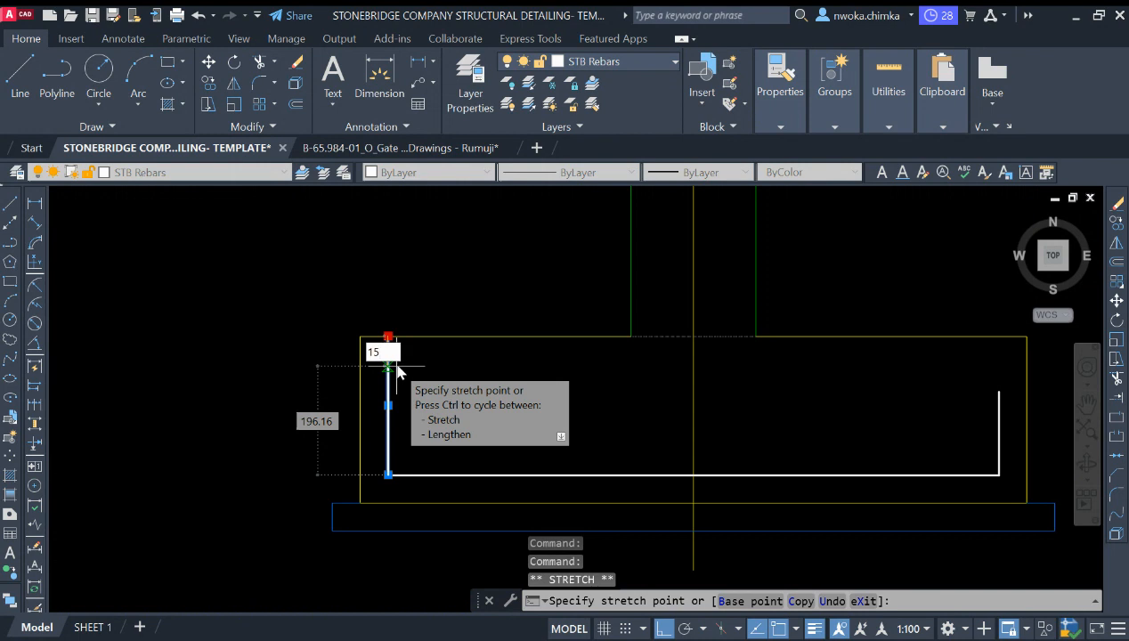
{"action": "key", "text": "Escape"}
{"action": "key", "text": "Escape"}
{"action": "key", "text": "Escape"}
{"action": "key", "text": "Escape"}
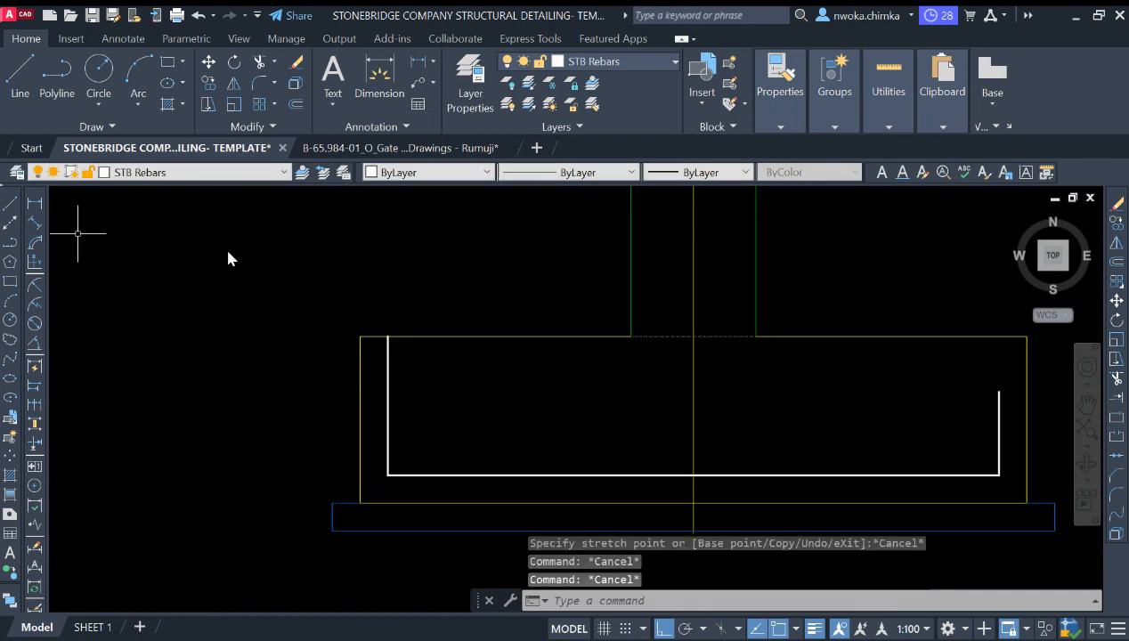
Step: Draw a horizontal guide line from the top of the rebar's right leg across past the left leg
{"action": "key", "text": "Return"}
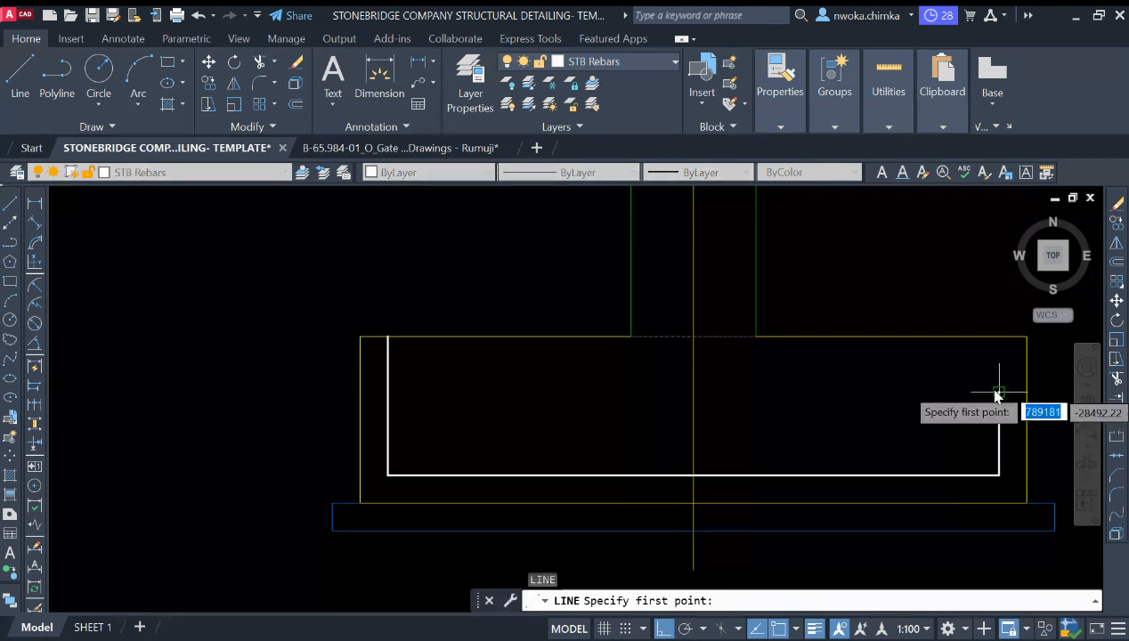
{"action": "left_click", "coordinate": [999, 392]}
{"action": "key", "text": "Escape"}
Step: Trim the rebar's left leg at the horizontal guide line
{"action": "left_click", "coordinate": [481, 394]}
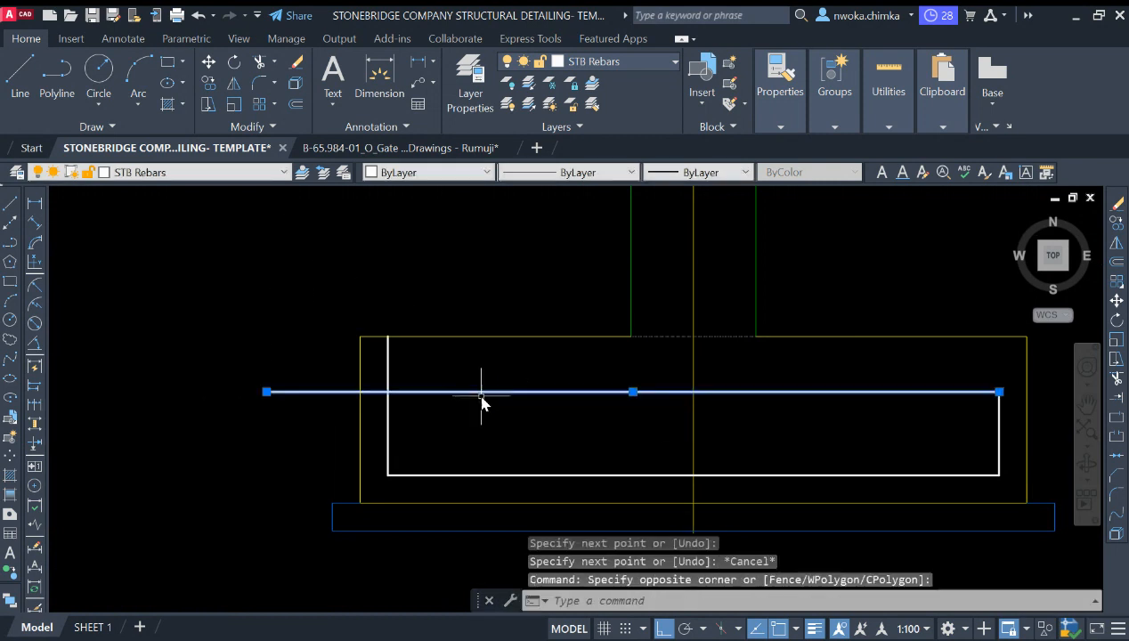
{"action": "type", "text": "TR"}
{"action": "key", "text": "Return"}
{"action": "left_click", "coordinate": [394, 377]}
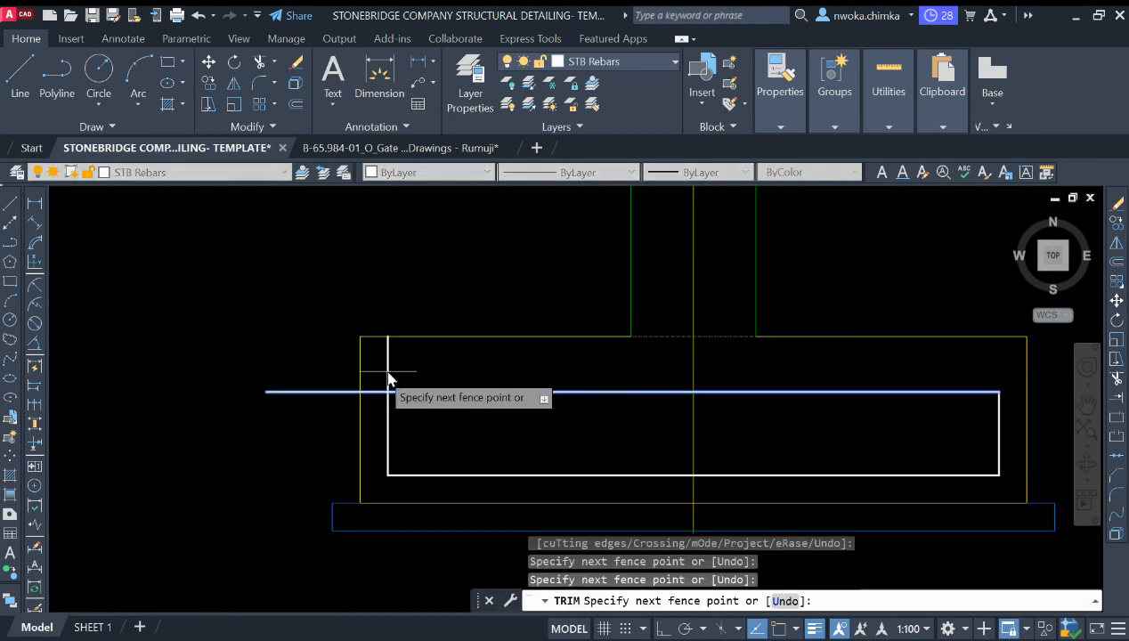
{"action": "key", "text": "Escape"}
{"action": "key", "text": "Return"}
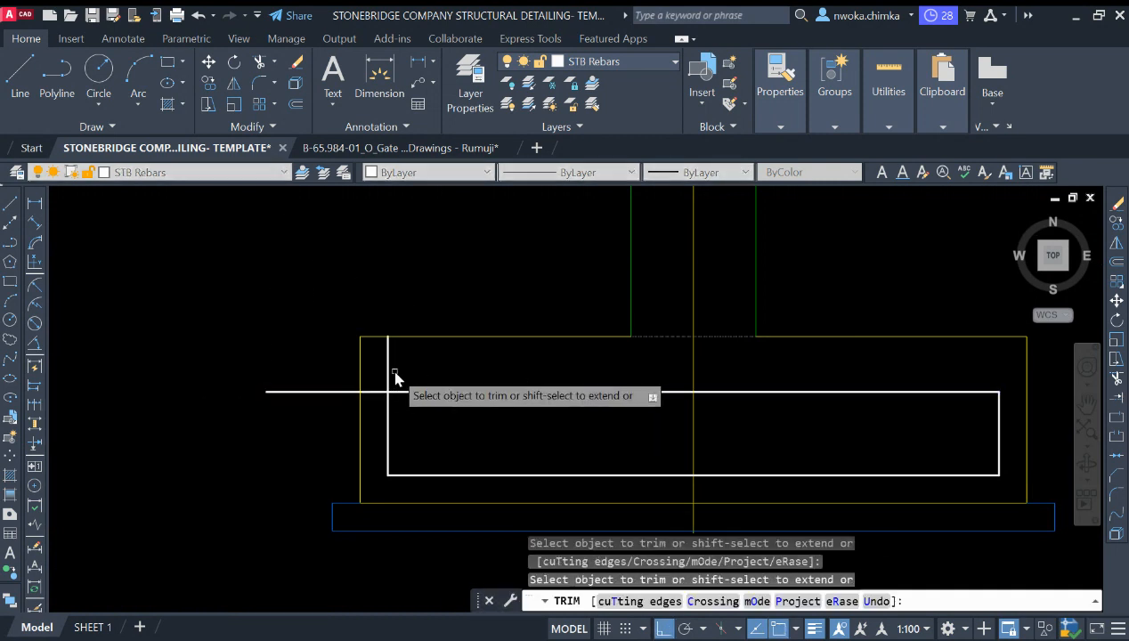
{"action": "left_click", "coordinate": [394, 381]}
{"action": "key", "text": "Escape"}
Step: Erase the horizontal guide line
{"action": "left_click", "coordinate": [462, 392]}
{"action": "left_click", "coordinate": [439, 411]}
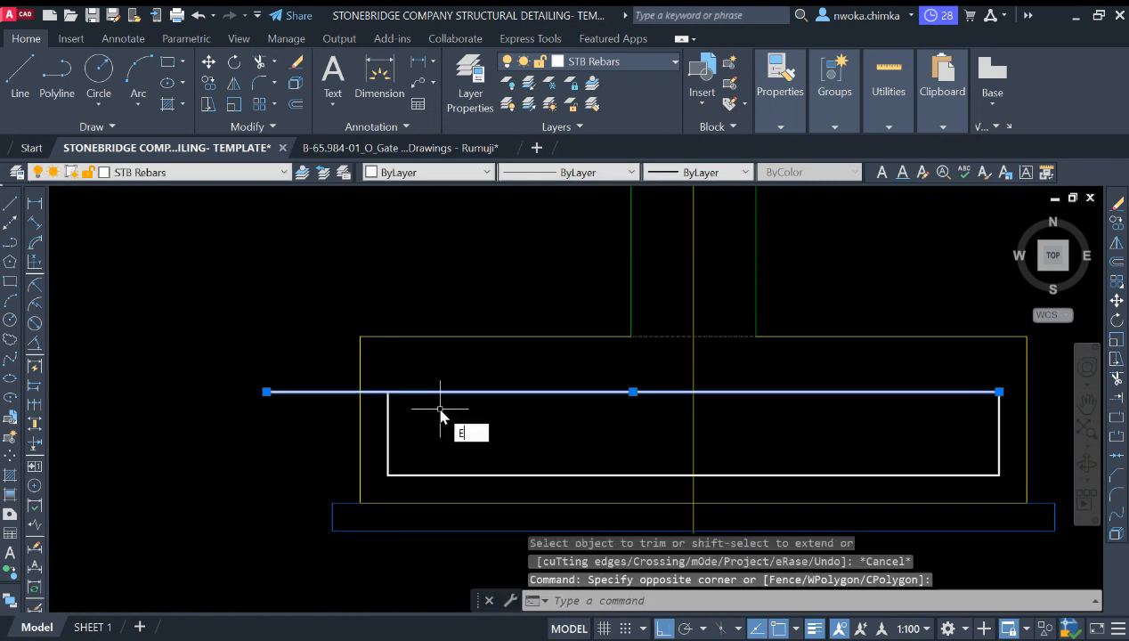
{"action": "key", "text": "Return"}
{"action": "scroll", "coordinate": [532, 381], "scroll_direction": "down", "scroll_amount": 5}
{"action": "scroll", "coordinate": [557, 404], "scroll_direction": "up", "scroll_amount": 3}
{"action": "scroll", "coordinate": [239, 392], "scroll_direction": "up", "scroll_amount": 2}
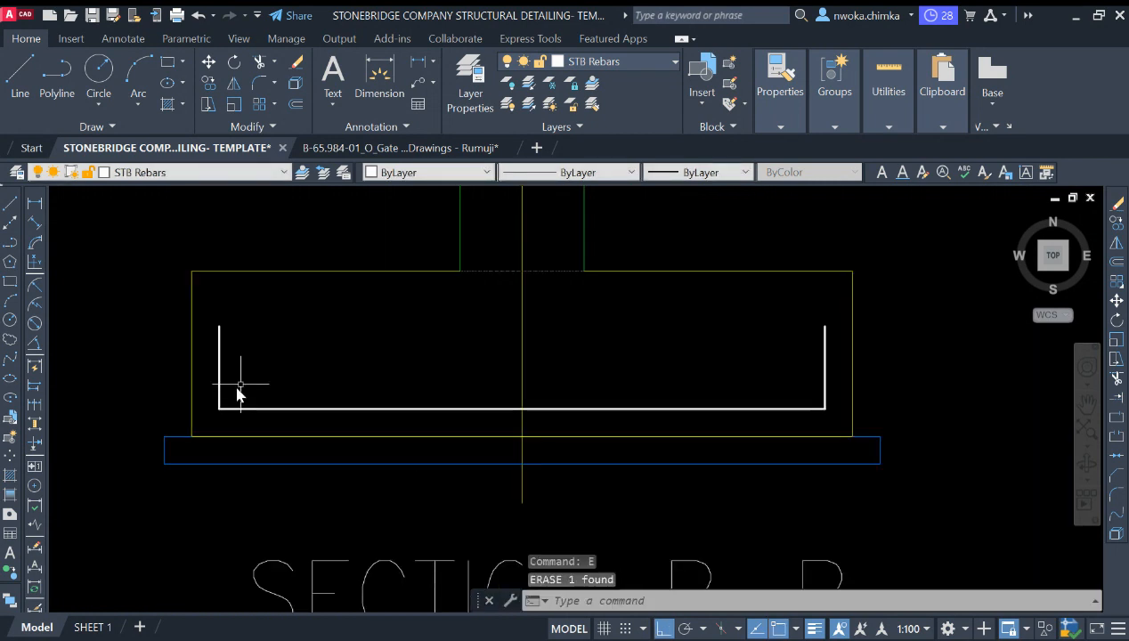
{"action": "scroll", "coordinate": [294, 397], "scroll_direction": "down", "scroll_amount": 2}
{"action": "scroll", "coordinate": [260, 359], "scroll_direction": "up", "scroll_amount": 2}
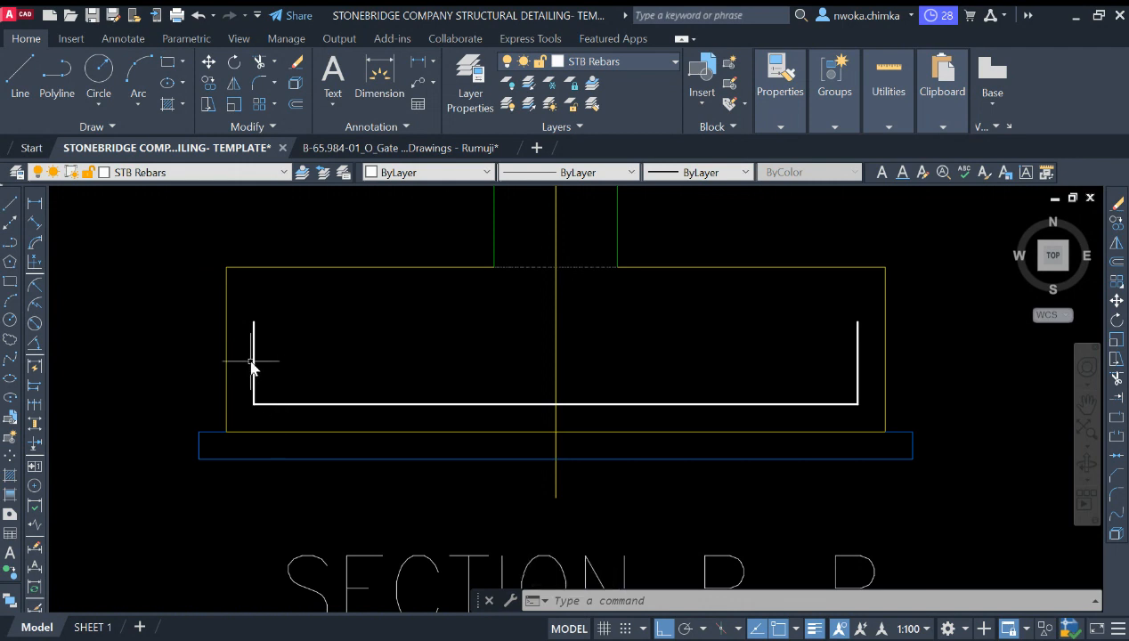
{"action": "scroll", "coordinate": [324, 388], "scroll_direction": "up", "scroll_amount": 2}
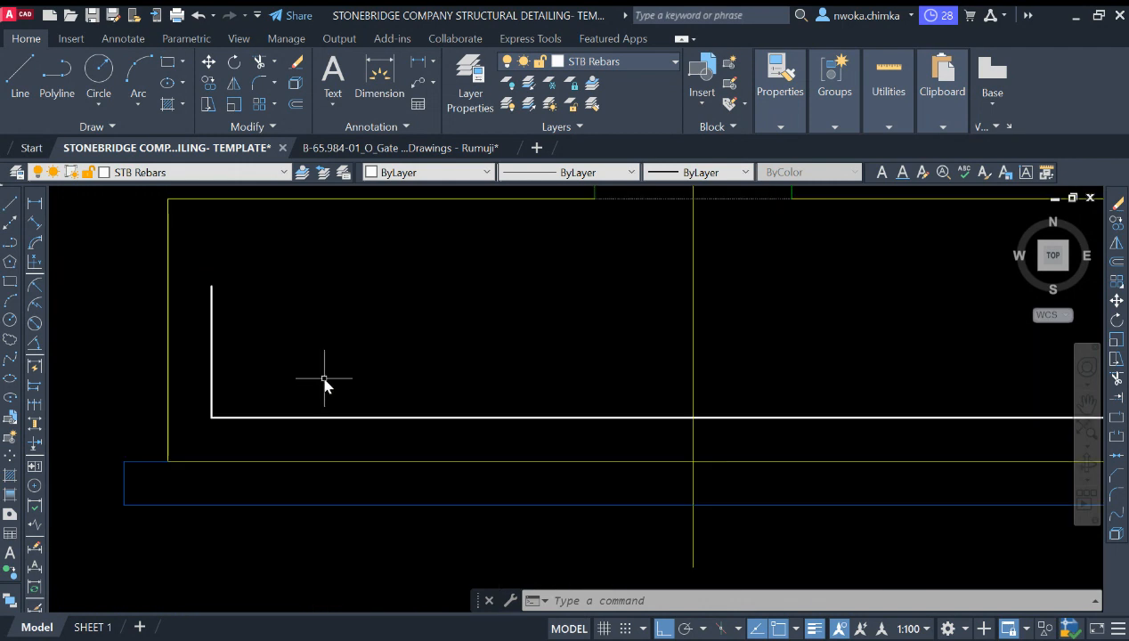
{"action": "key", "text": "Escape"}
{"action": "key", "text": "Escape"}
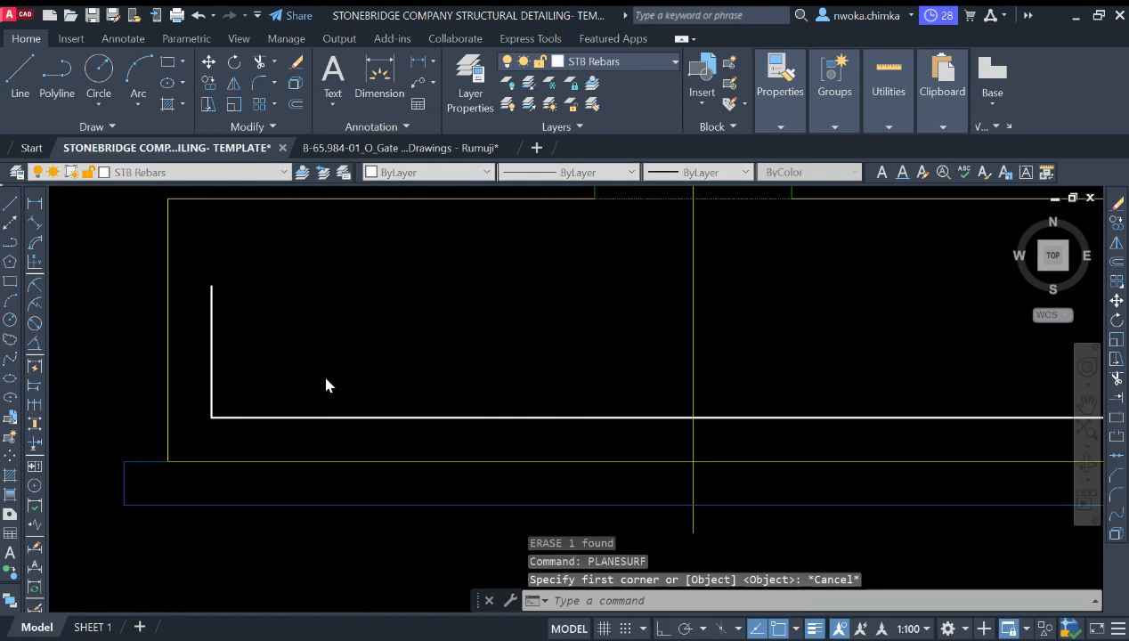
{"action": "type", "text": "f"}
{"action": "key", "text": "Return"}
{"action": "type", "text": "rst object or :"}
{"action": "key", "text": "Return"}
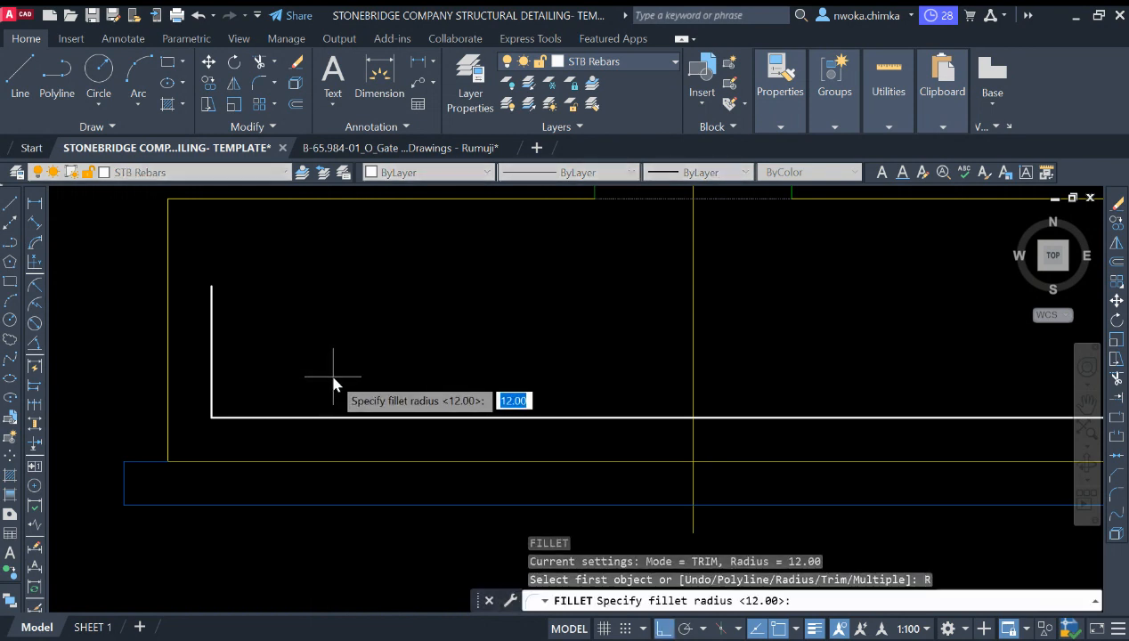
{"action": "key", "text": "Escape"}
Step: Fillet the rebar's lower-left bend with a 12 radius
{"action": "type", "text": "f"}
{"action": "key", "text": "Return"}
{"action": "type", "text": "r"}
{"action": "key", "text": "Return"}
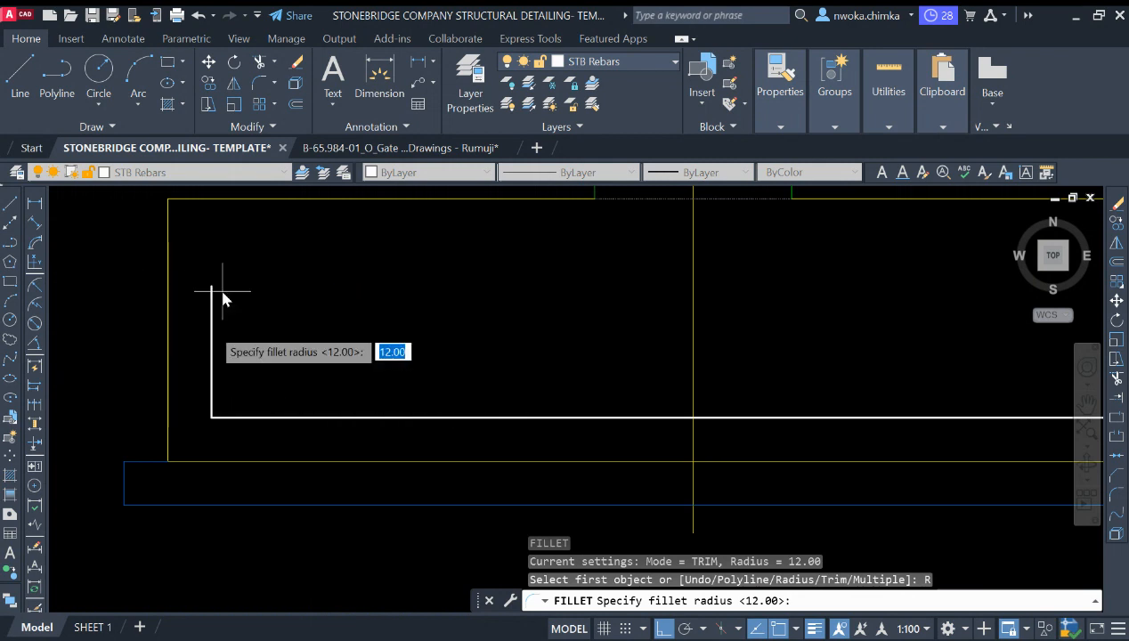
{"action": "type", "text": "12"}
{"action": "key", "text": "Return"}
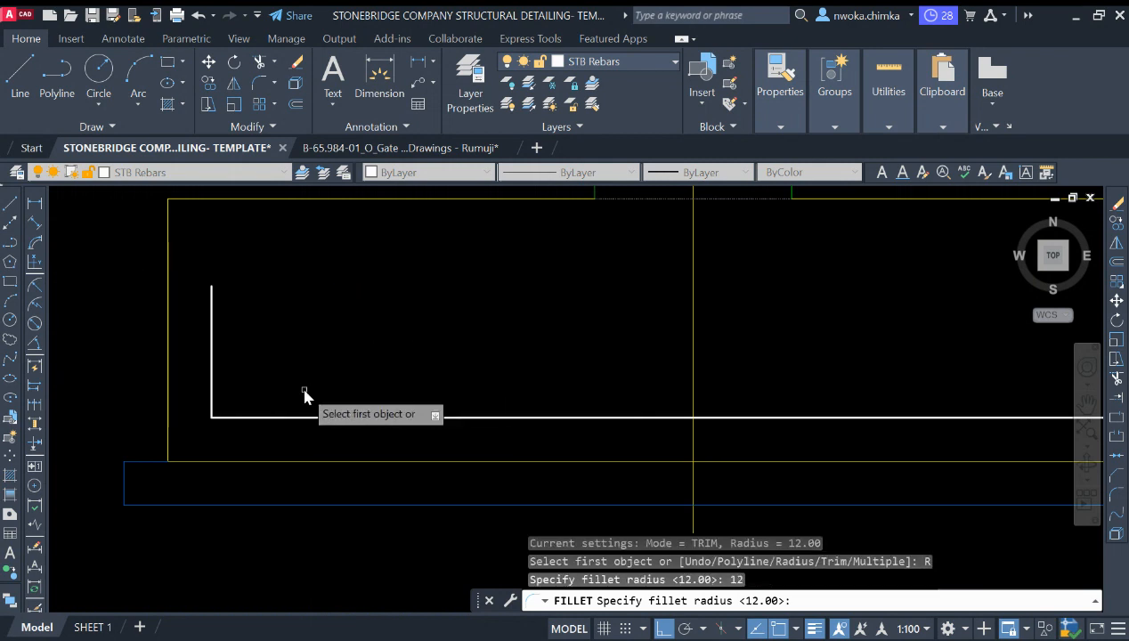
{"action": "left_click", "coordinate": [214, 405]}
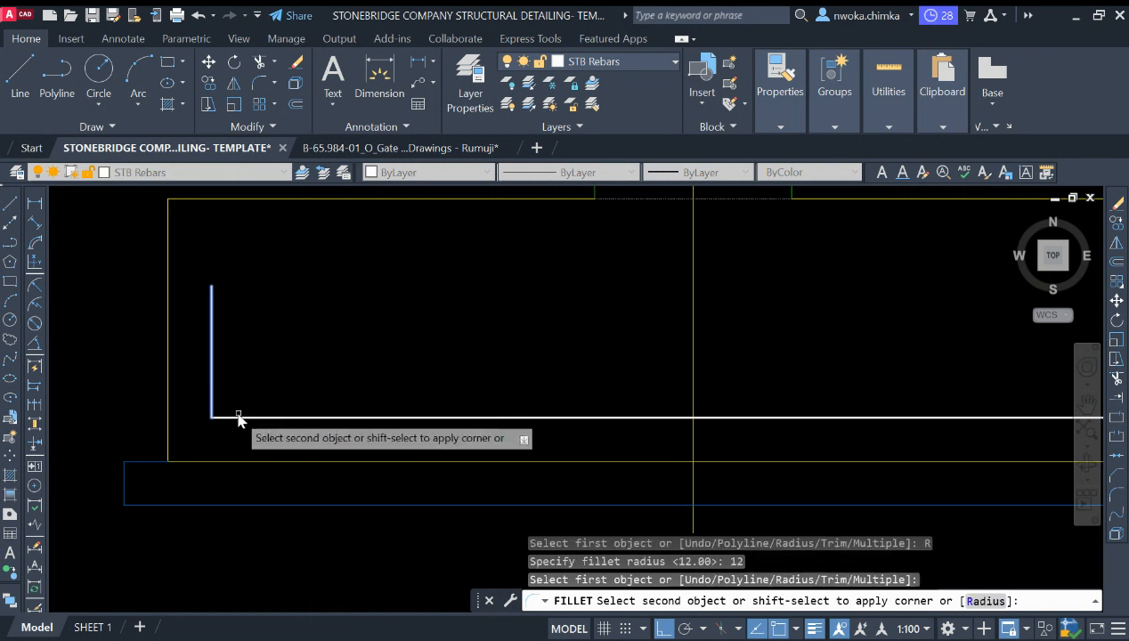
{"action": "left_click", "coordinate": [233, 415]}
{"action": "scroll", "coordinate": [222, 420], "scroll_direction": "up", "scroll_amount": 4}
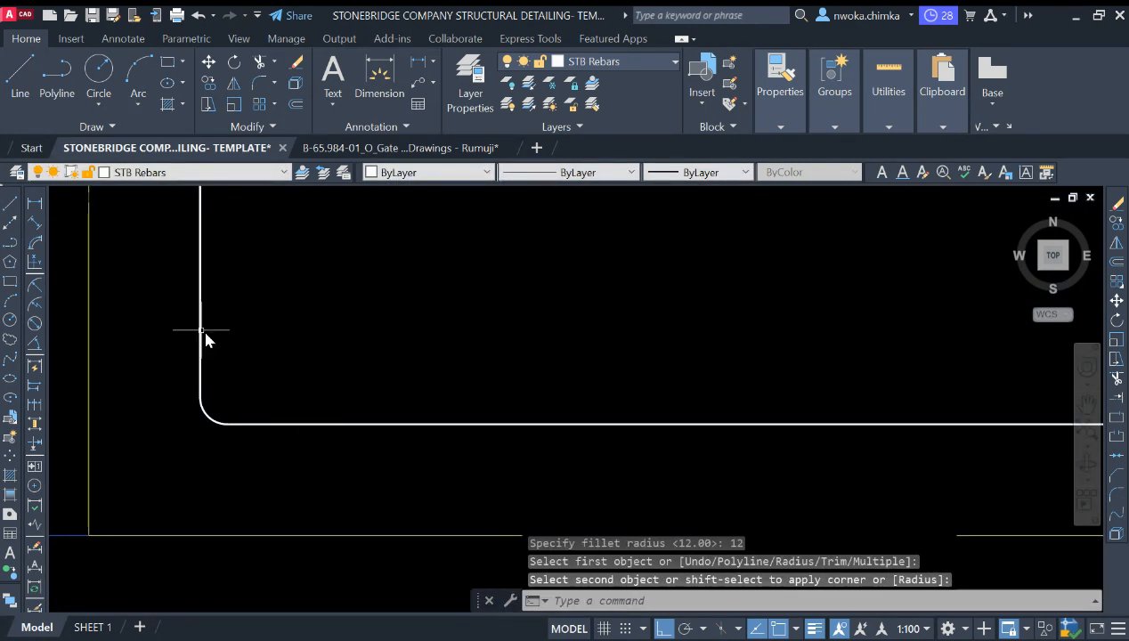
{"action": "scroll", "coordinate": [268, 361], "scroll_direction": "down", "scroll_amount": 3}
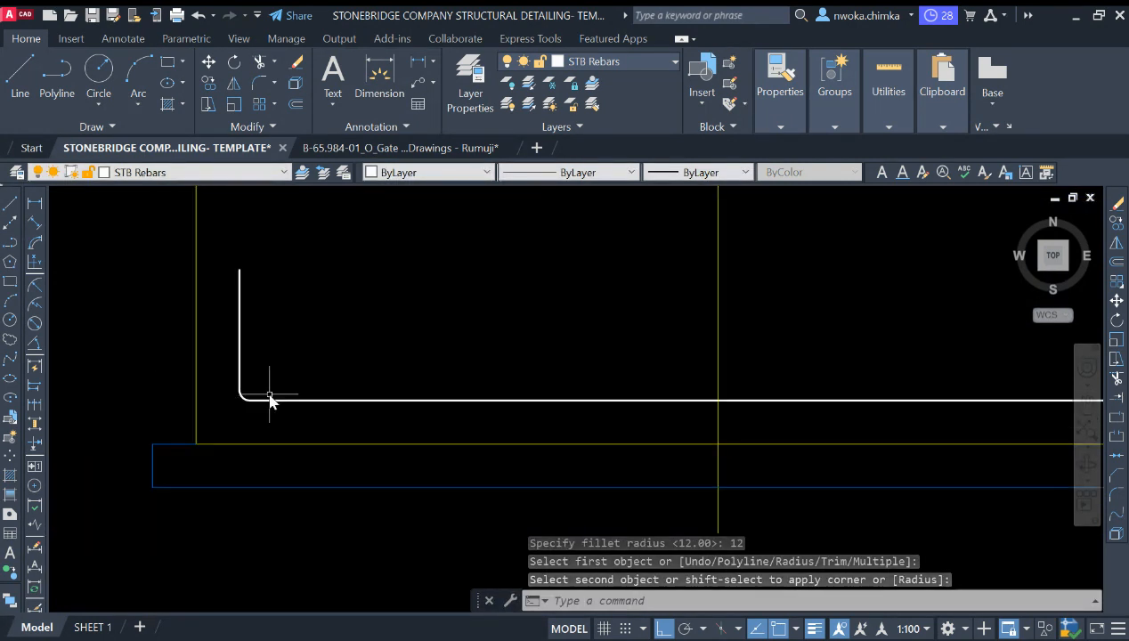
Step: Fillet the rebar's lower-right bend with the same radius
{"action": "key", "text": "Return"}
{"action": "scroll", "coordinate": [297, 368], "scroll_direction": "down", "scroll_amount": 4}
{"action": "scroll", "coordinate": [672, 378], "scroll_direction": "up", "scroll_amount": 5}
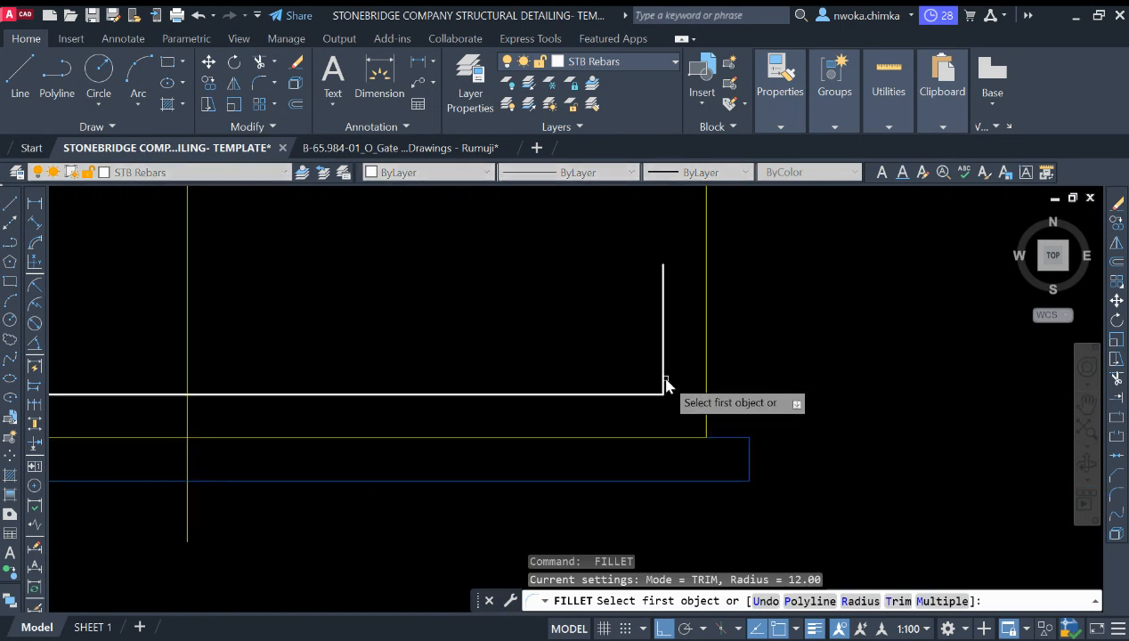
{"action": "left_click", "coordinate": [663, 381]}
{"action": "left_click", "coordinate": [648, 394]}
{"action": "key", "text": "Escape"}
{"action": "scroll", "coordinate": [718, 391], "scroll_direction": "down", "scroll_amount": 2}
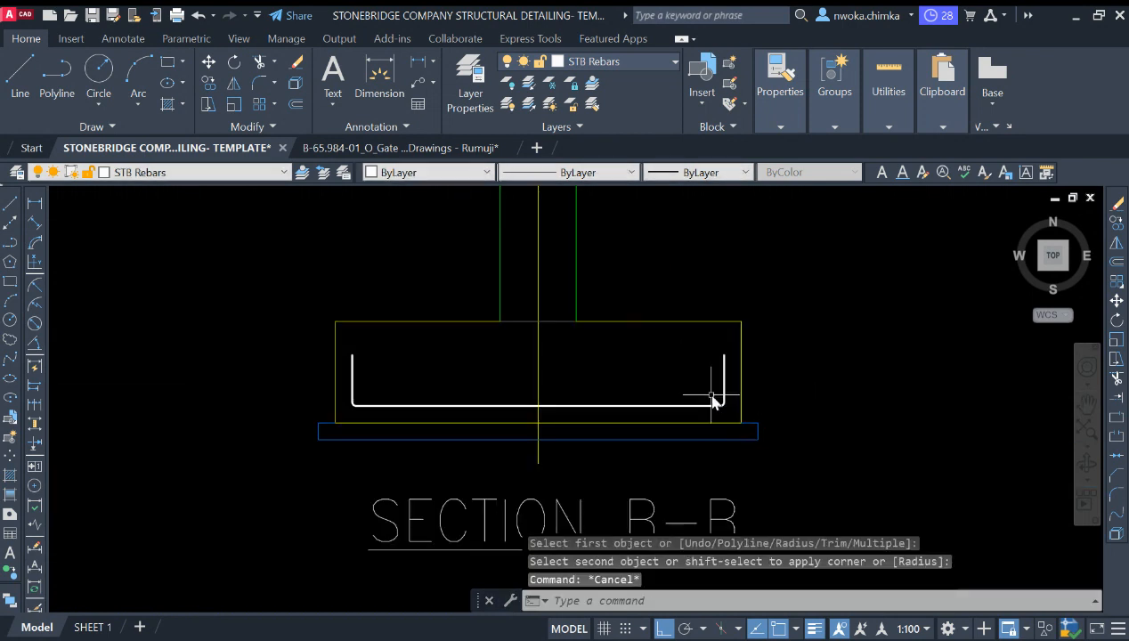
Step: Examine the reference strip footing section detail alongside the new footing section
{"action": "scroll", "coordinate": [724, 385], "scroll_direction": "up", "scroll_amount": 2}
{"action": "scroll", "coordinate": [583, 402], "scroll_direction": "down", "scroll_amount": 4}
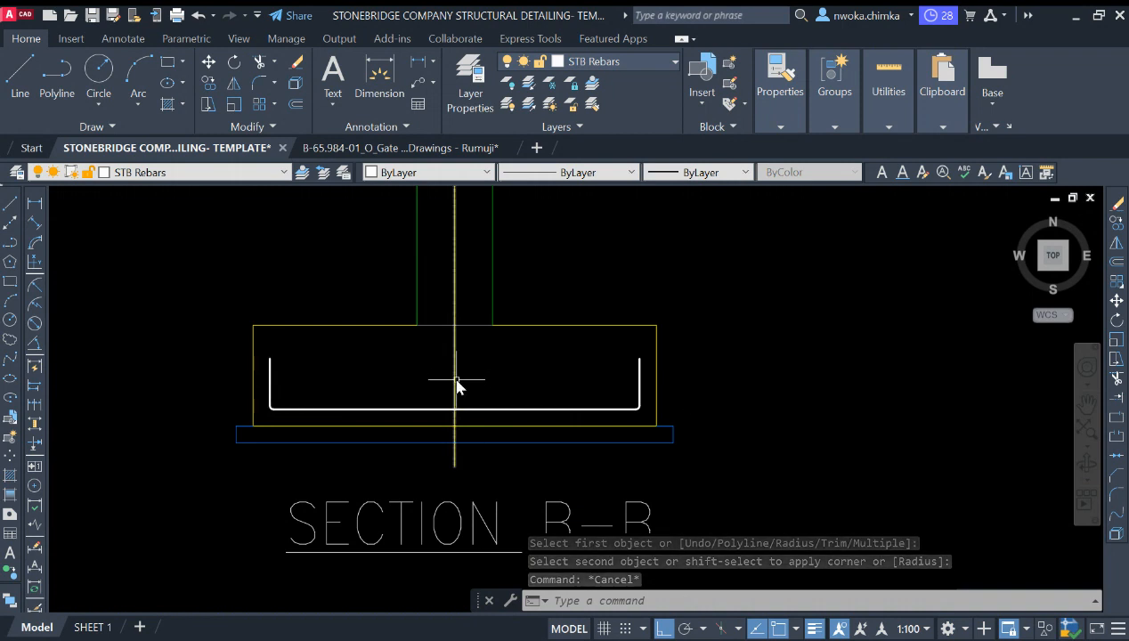
{"action": "middle_click_drag", "start_coordinate": [469, 369], "coordinate": [470, 387]}
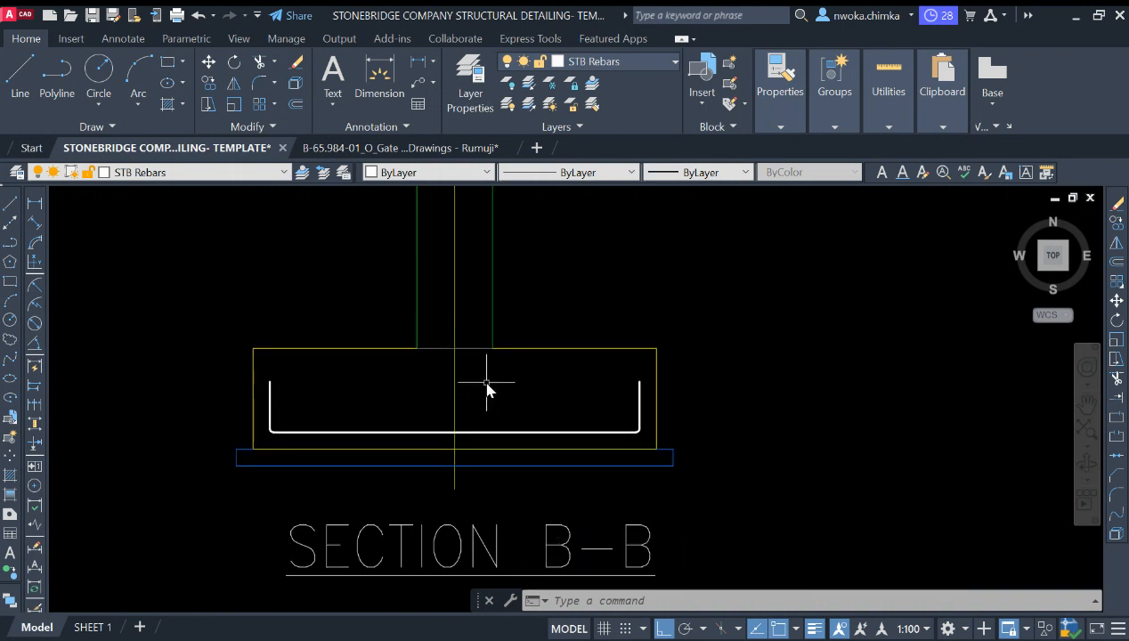
{"action": "scroll", "coordinate": [483, 386], "scroll_direction": "down", "scroll_amount": 2}
{"action": "scroll", "coordinate": [349, 396], "scroll_direction": "down", "scroll_amount": 2}
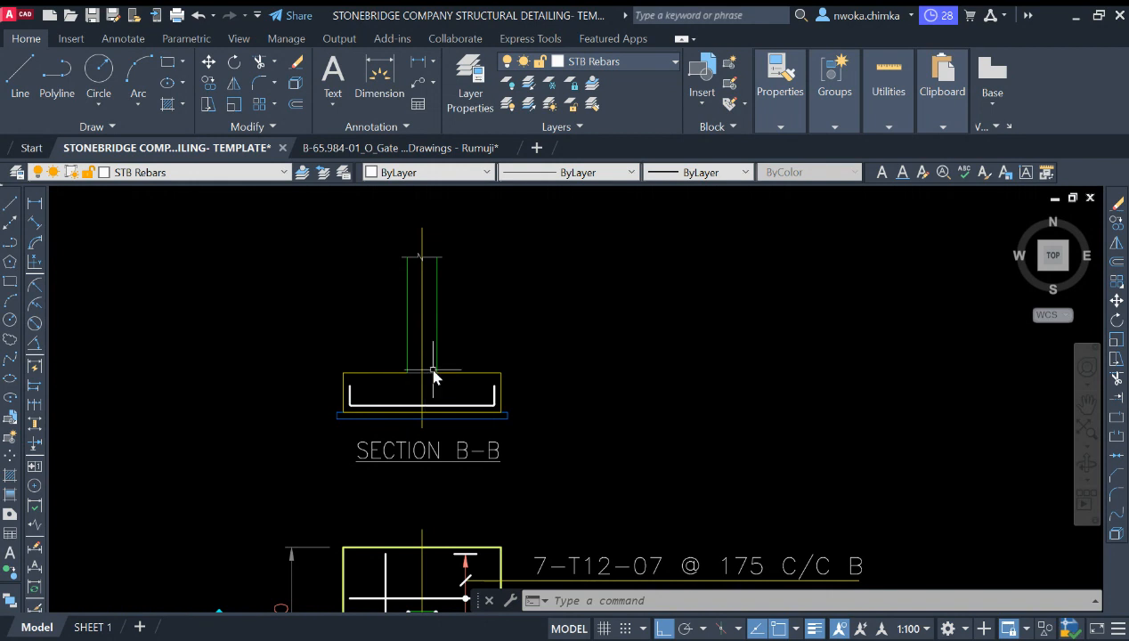
{"action": "middle_click_drag", "start_coordinate": [433, 377], "coordinate": [400, 421]}
{"action": "scroll", "coordinate": [423, 381], "scroll_direction": "down", "scroll_amount": 2}
{"action": "scroll", "coordinate": [411, 426], "scroll_direction": "up", "scroll_amount": 3}
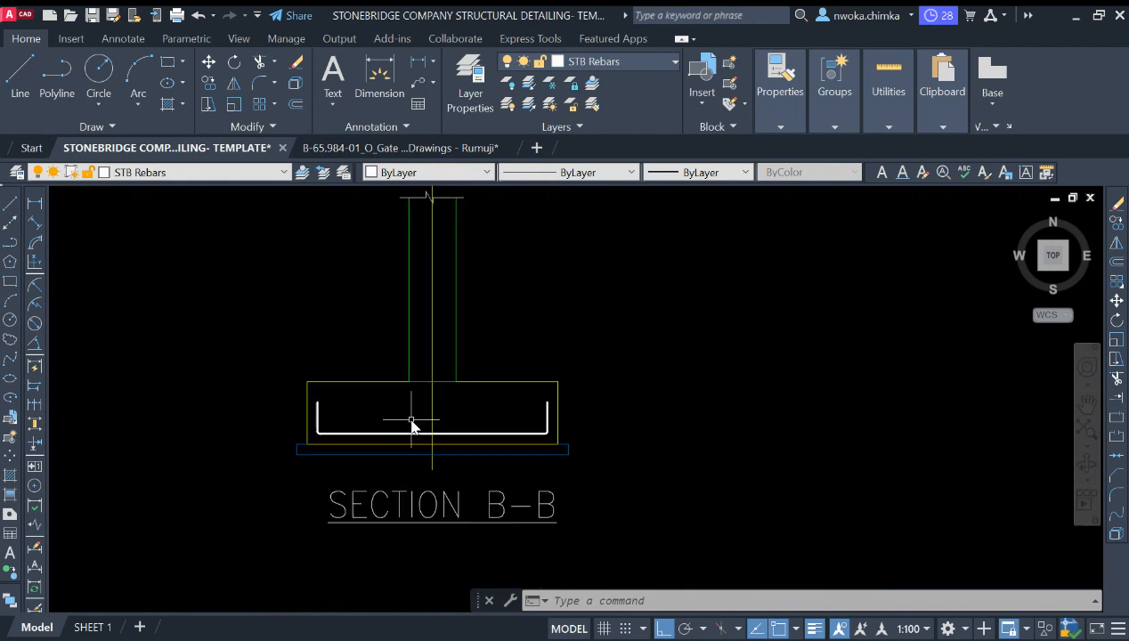
{"action": "scroll", "coordinate": [419, 433], "scroll_direction": "down", "scroll_amount": 5}
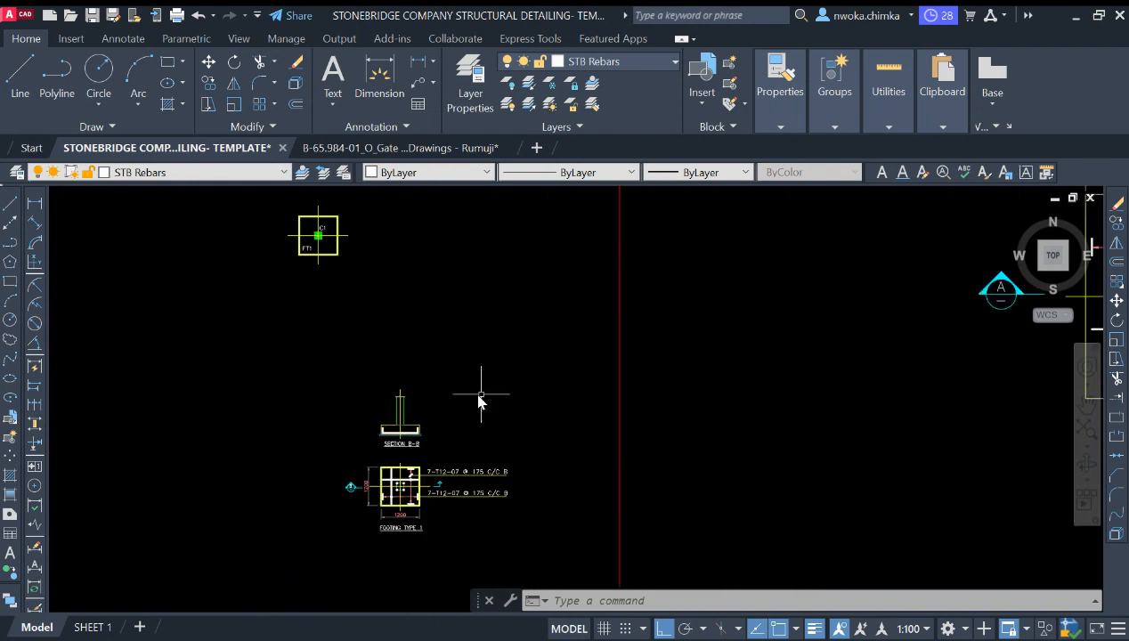
{"action": "mouse_move", "coordinate": [479, 391]}
{"action": "middle_mouse_down"}
{"action": "mouse_move", "coordinate": [473, 454]}
{"action": "mouse_move", "coordinate": [383, 498]}
{"action": "middle_mouse_up"}
{"action": "scroll", "coordinate": [516, 311], "scroll_direction": "up", "scroll_amount": 4}
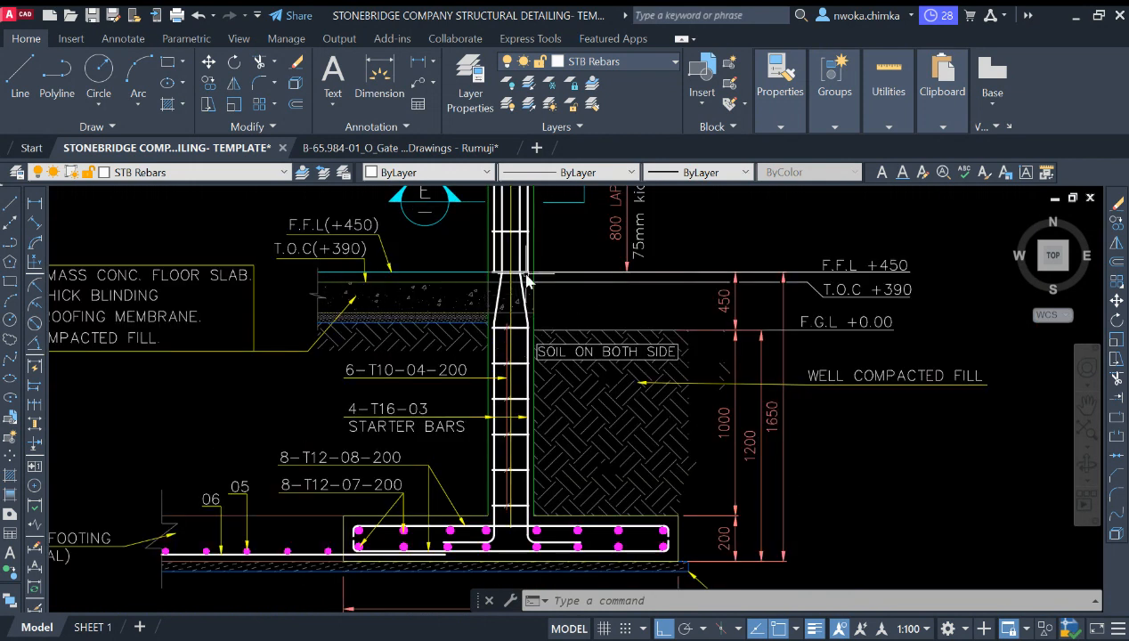
{"action": "middle_click_drag", "start_coordinate": [526, 441], "coordinate": [527, 331]}
{"action": "scroll", "coordinate": [532, 374], "scroll_direction": "up", "scroll_amount": 2}
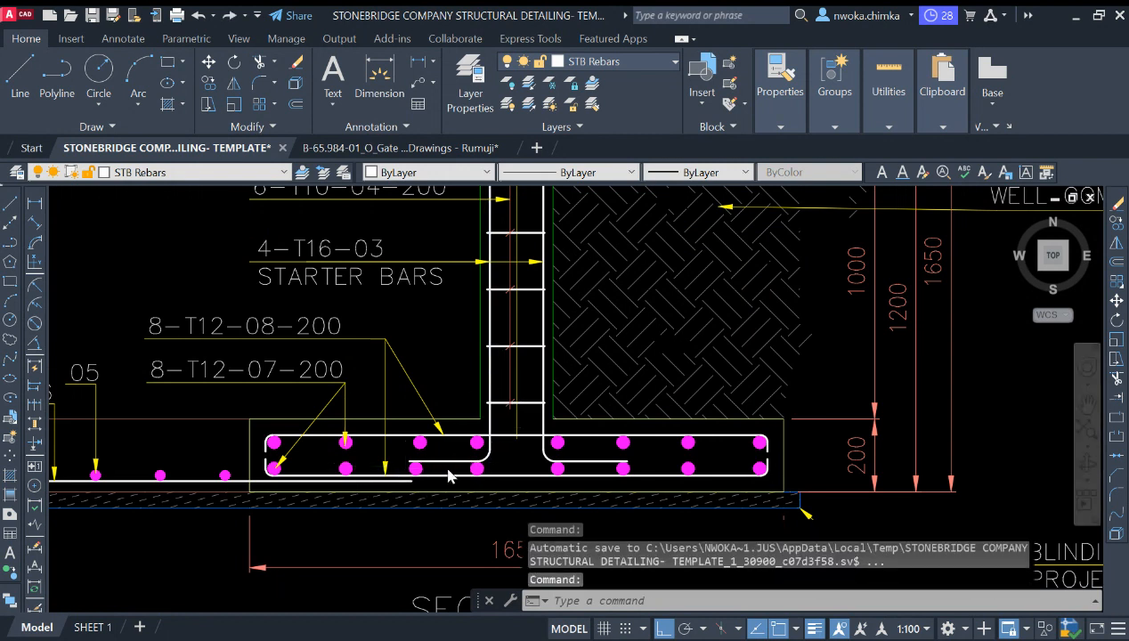
{"action": "scroll", "coordinate": [449, 477], "scroll_direction": "up", "scroll_amount": 2}
{"action": "scroll", "coordinate": [725, 389], "scroll_direction": "down", "scroll_amount": 4}
{"action": "scroll", "coordinate": [565, 388], "scroll_direction": "down", "scroll_amount": 6}
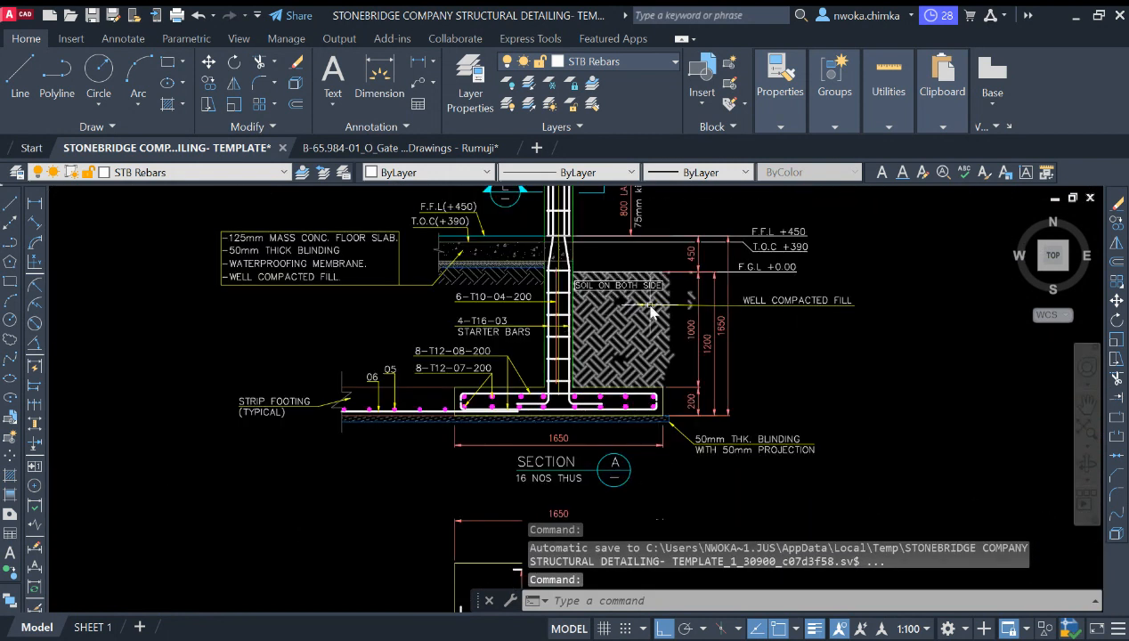
{"action": "middle_click_drag", "start_coordinate": [478, 405], "coordinate": [429, 378]}
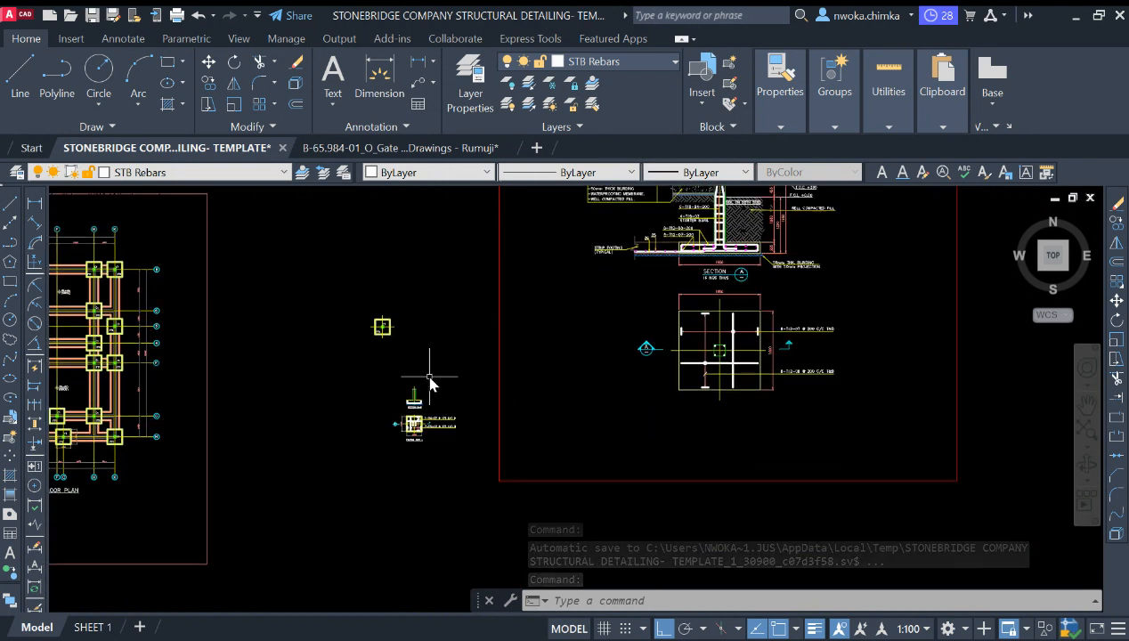
{"action": "scroll", "coordinate": [426, 392], "scroll_direction": "up", "scroll_amount": 2}
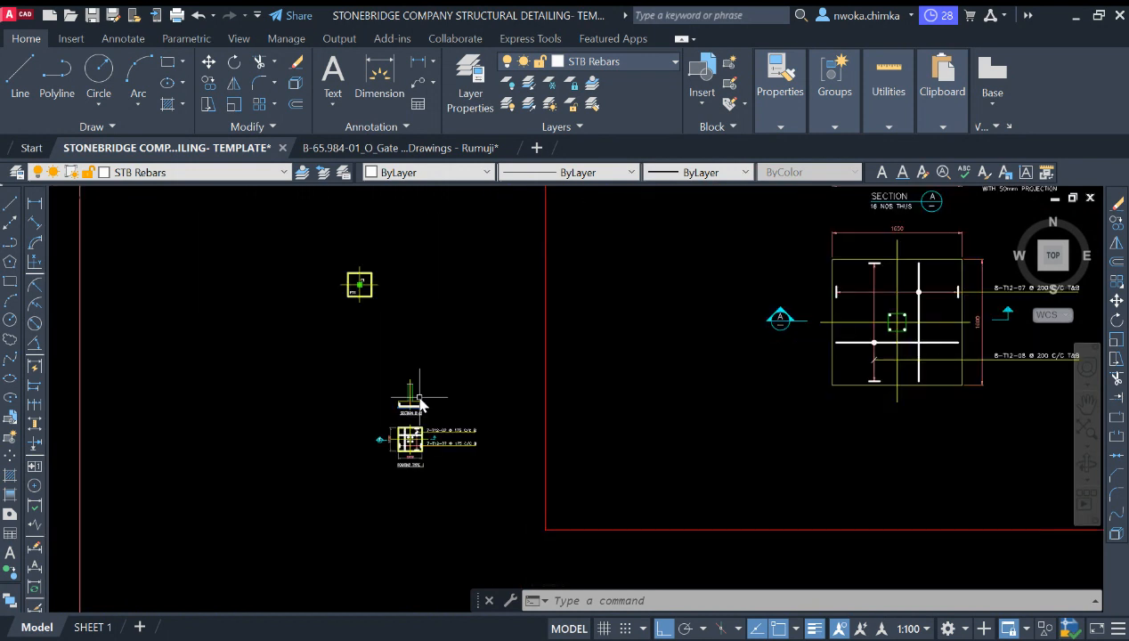
{"action": "scroll", "coordinate": [420, 402], "scroll_direction": "up", "scroll_amount": 5}
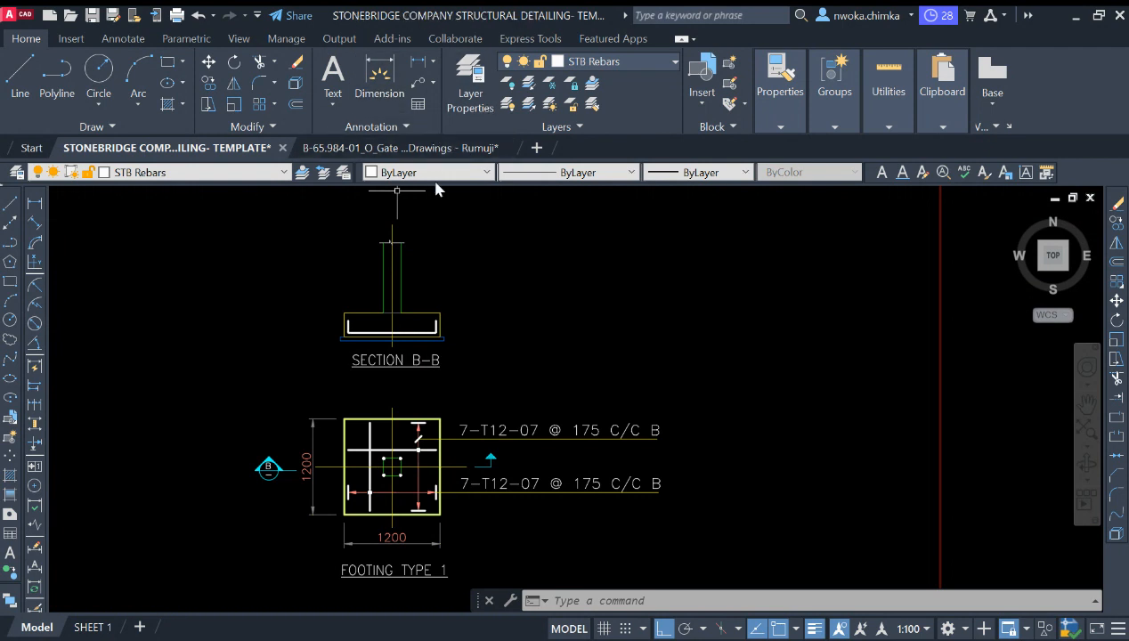
Step: Move the SECTION B-B title slightly down and to the left
{"action": "scroll", "coordinate": [463, 294], "scroll_direction": "down", "scroll_amount": 5}
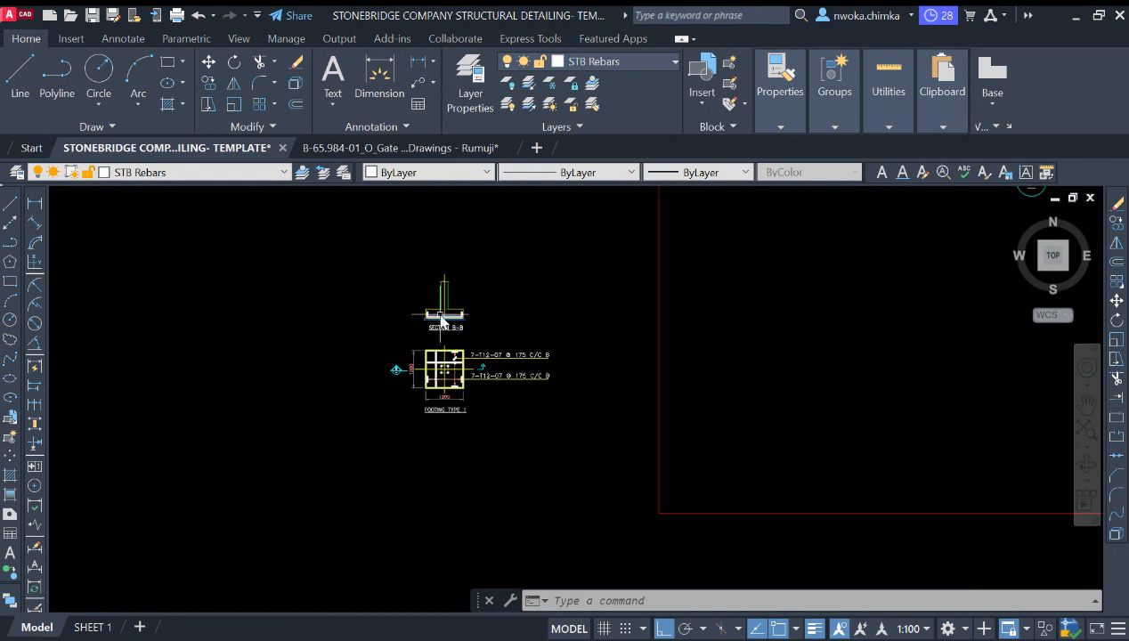
{"action": "scroll", "coordinate": [443, 318], "scroll_direction": "up", "scroll_amount": 7}
{"action": "scroll", "coordinate": [449, 323], "scroll_direction": "down", "scroll_amount": 6}
{"action": "scroll", "coordinate": [488, 319], "scroll_direction": "down", "scroll_amount": 2}
{"action": "middle_click_drag", "start_coordinate": [715, 299], "coordinate": [501, 415]}
{"action": "scroll", "coordinate": [800, 314], "scroll_direction": "down", "scroll_amount": 2}
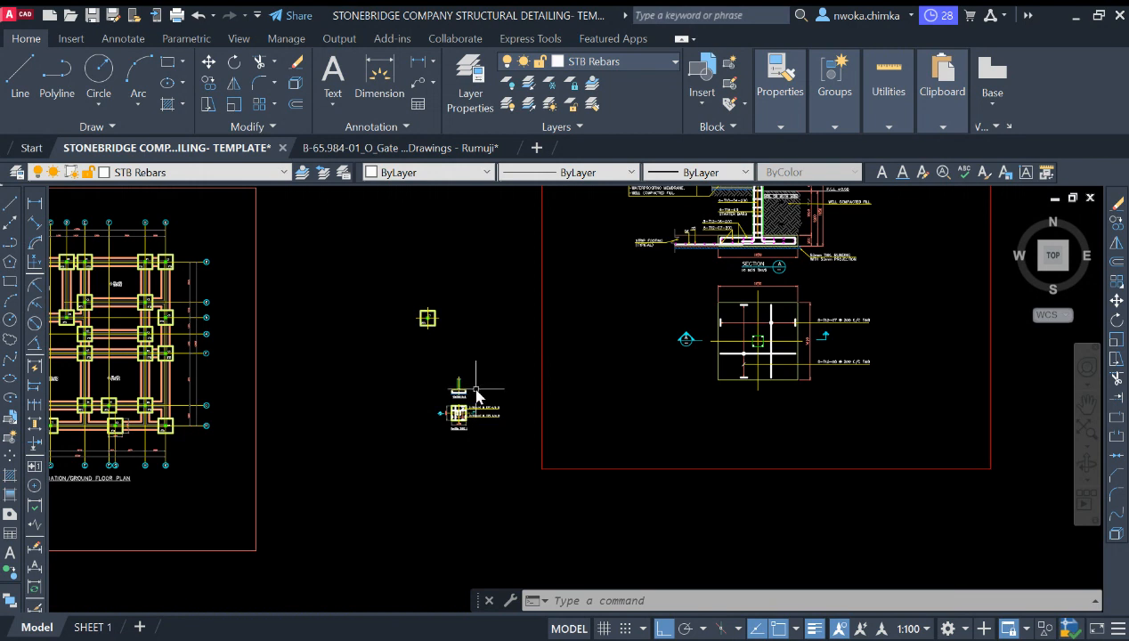
{"action": "scroll", "coordinate": [464, 392], "scroll_direction": "up", "scroll_amount": 9}
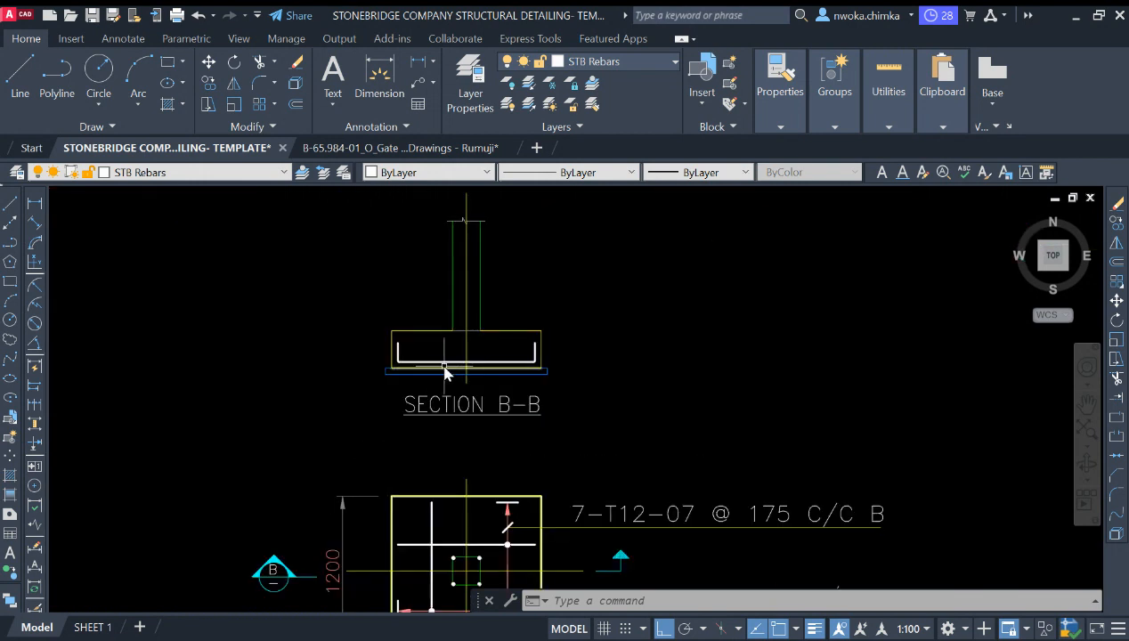
{"action": "scroll", "coordinate": [459, 360], "scroll_direction": "down", "scroll_amount": 2}
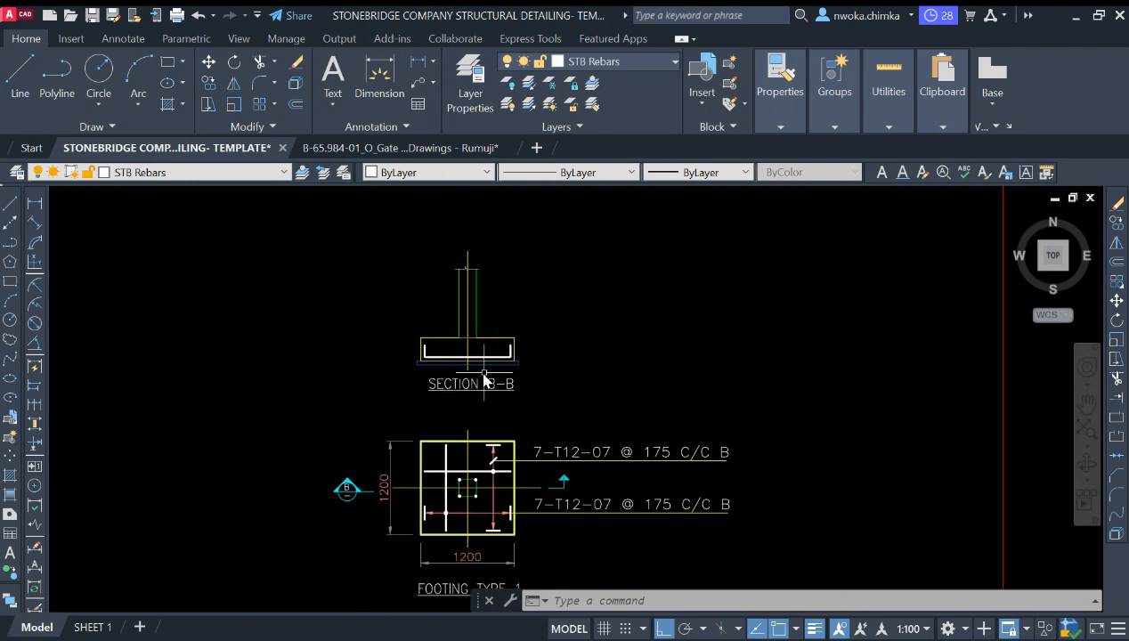
{"action": "scroll", "coordinate": [496, 370], "scroll_direction": "down", "scroll_amount": 2}
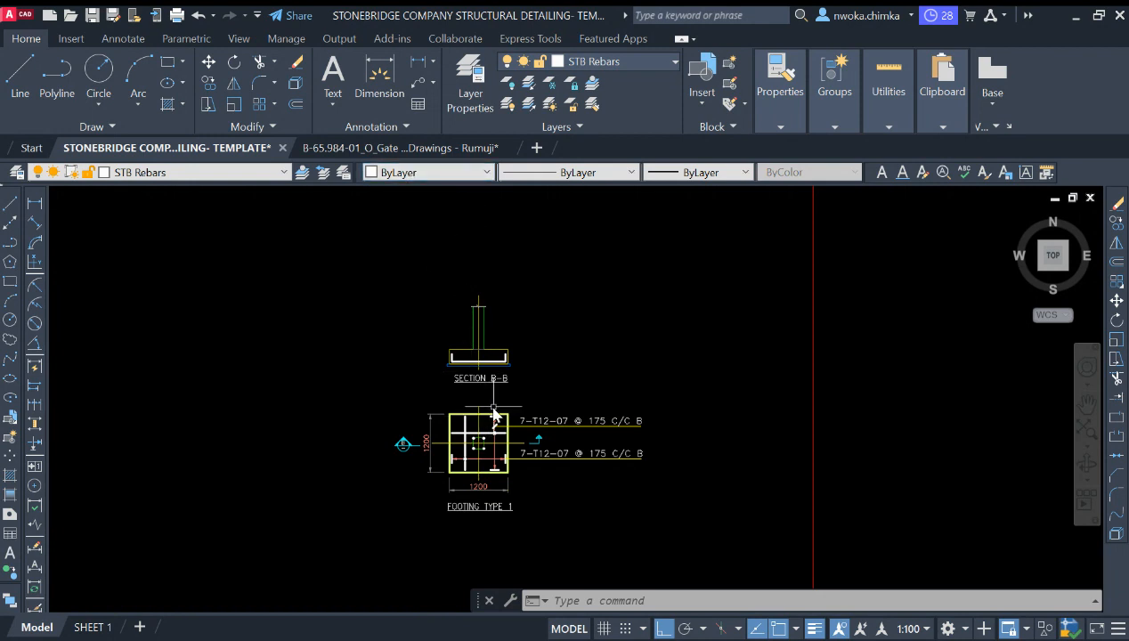
{"action": "scroll", "coordinate": [494, 411], "scroll_direction": "up", "scroll_amount": 4}
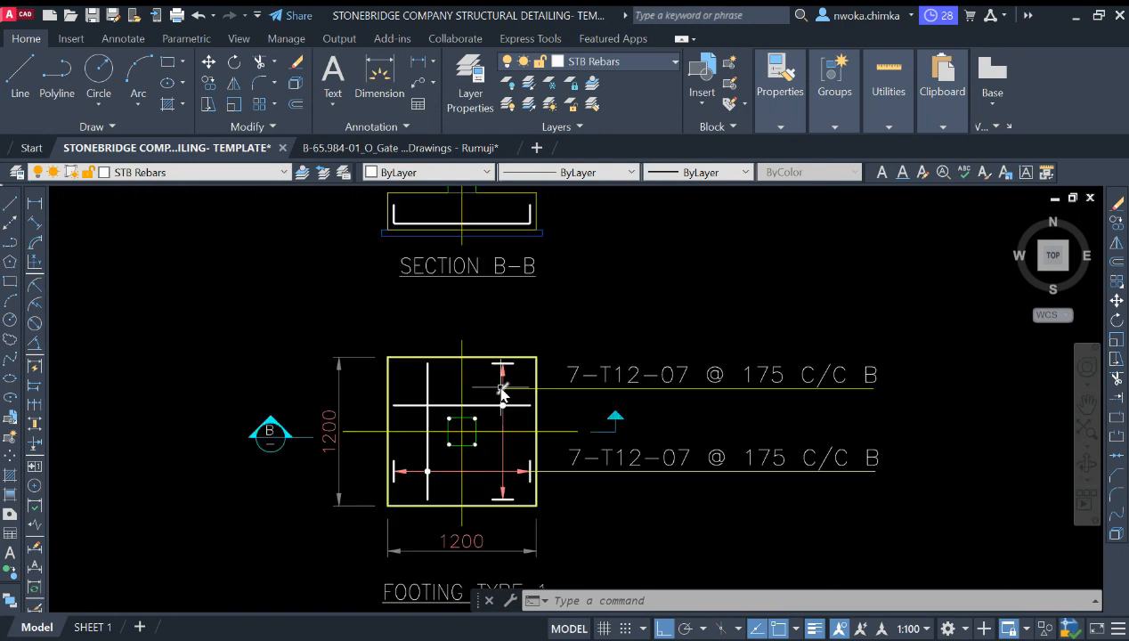
{"action": "scroll", "coordinate": [494, 414], "scroll_direction": "down", "scroll_amount": 4}
{"action": "scroll", "coordinate": [492, 417], "scroll_direction": "up", "scroll_amount": 4}
{"action": "scroll", "coordinate": [492, 417], "scroll_direction": "down", "scroll_amount": 2}
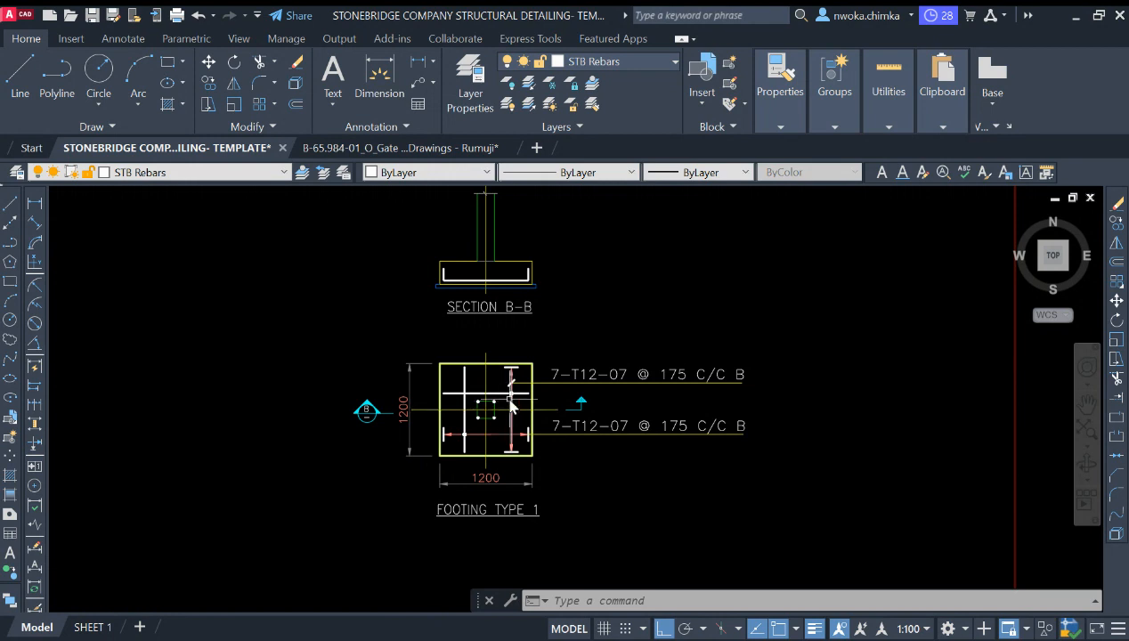
{"action": "middle_click_drag", "start_coordinate": [539, 349], "coordinate": [515, 408]}
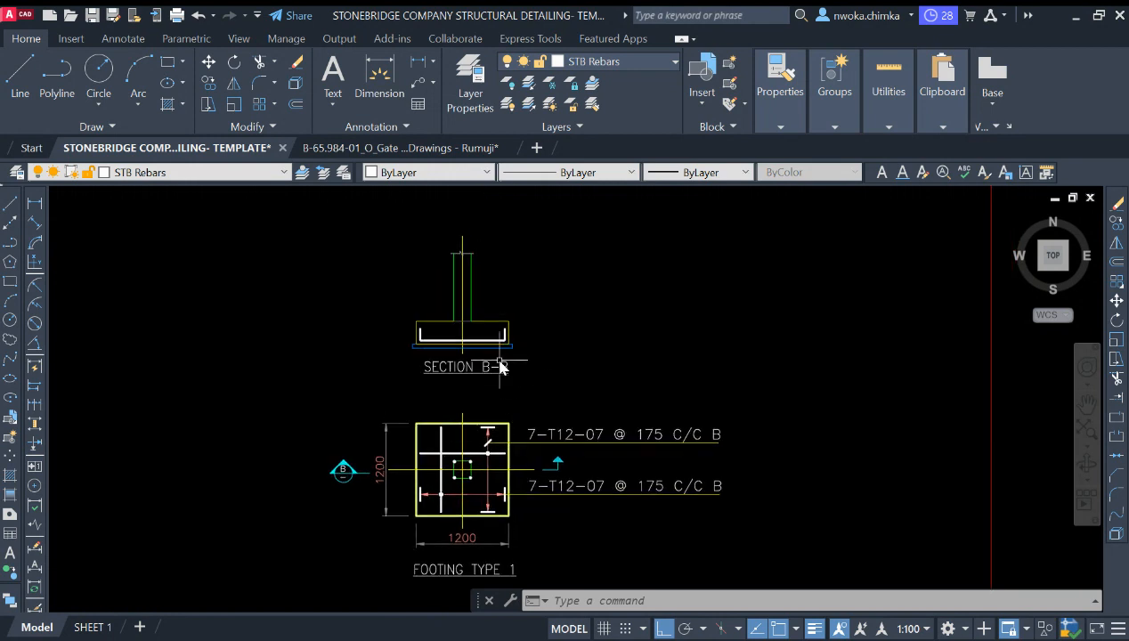
{"action": "left_click", "coordinate": [495, 366]}
{"action": "left_click", "coordinate": [481, 384]}
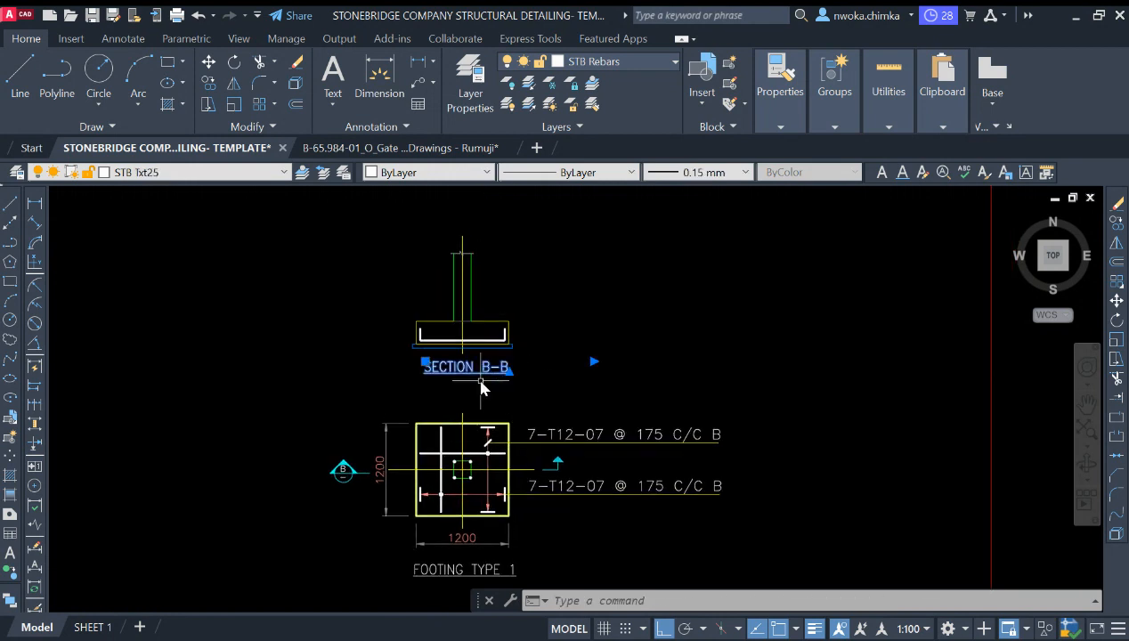
{"action": "type", "text": "m"}
{"action": "key", "text": "Return"}
{"action": "left_click", "coordinate": [586, 370]}
{"action": "left_click", "coordinate": [581, 381]}
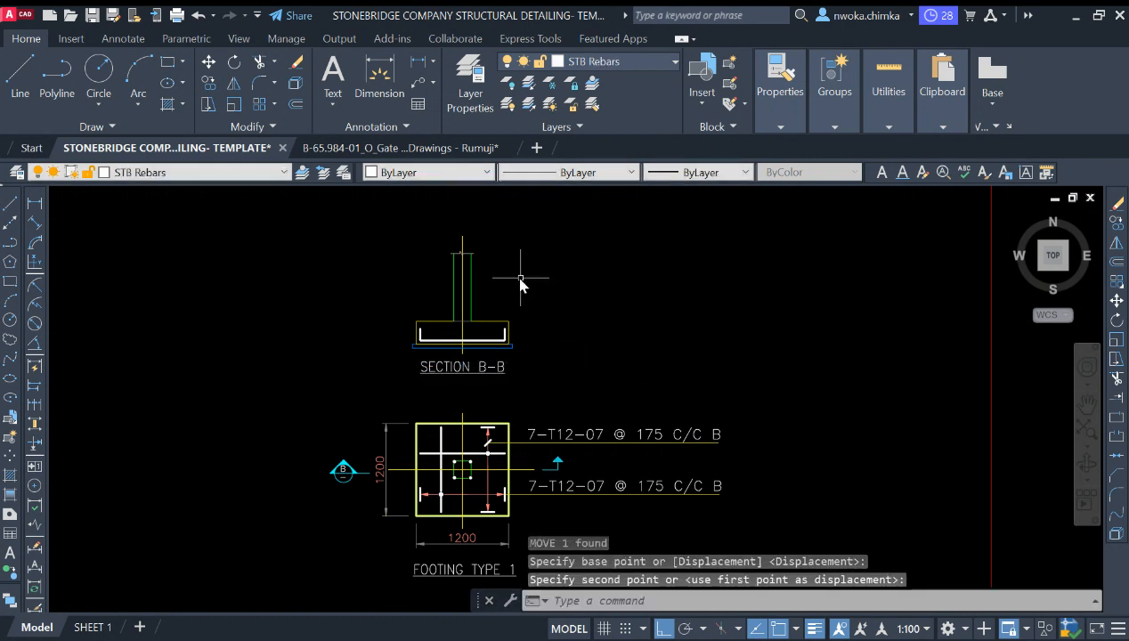
Step: Review the layout of section B-B above the footing type 1 plan
{"action": "scroll", "coordinate": [529, 313], "scroll_direction": "down", "scroll_amount": 3}
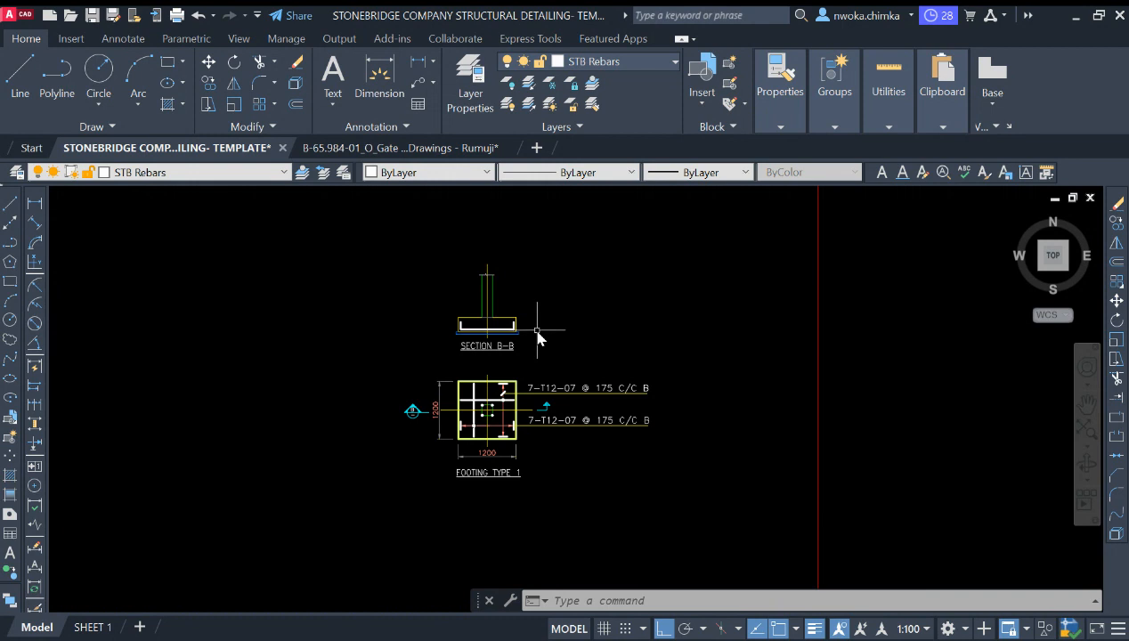
{"action": "scroll", "coordinate": [502, 339], "scroll_direction": "up", "scroll_amount": 4}
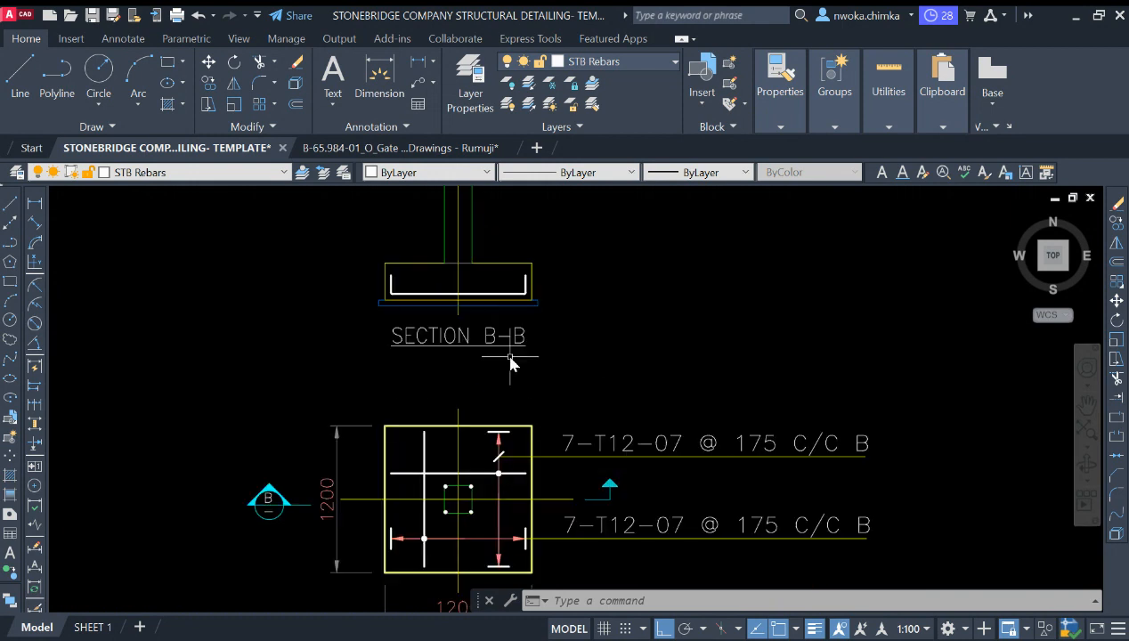
{"action": "scroll", "coordinate": [512, 321], "scroll_direction": "down", "scroll_amount": 2}
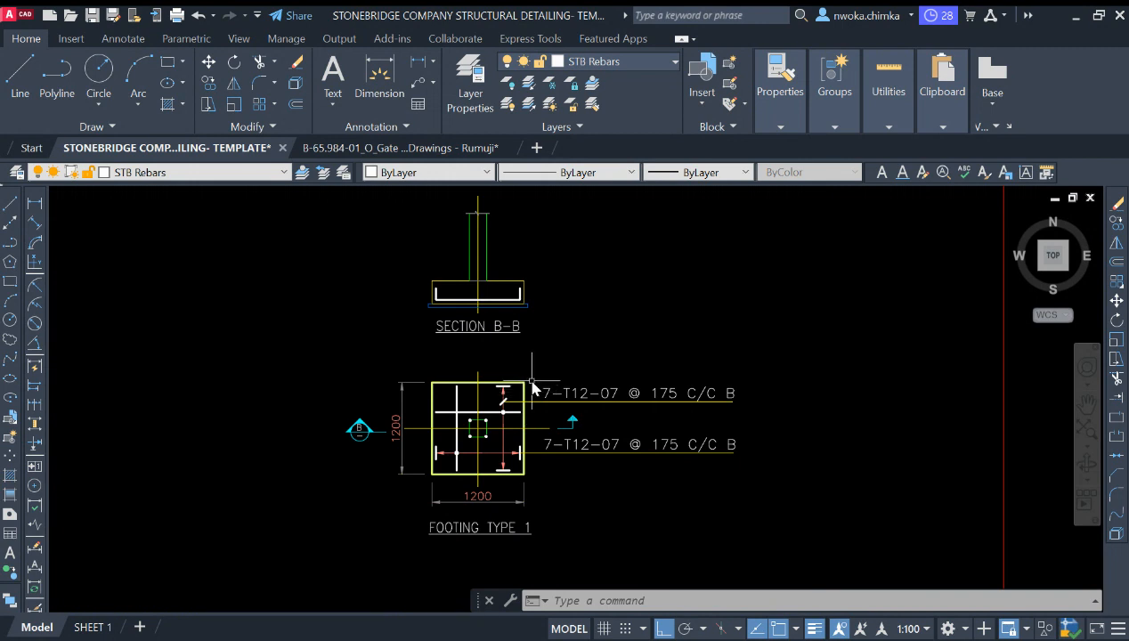
{"action": "middle_click_drag", "start_coordinate": [527, 313], "coordinate": [489, 334]}
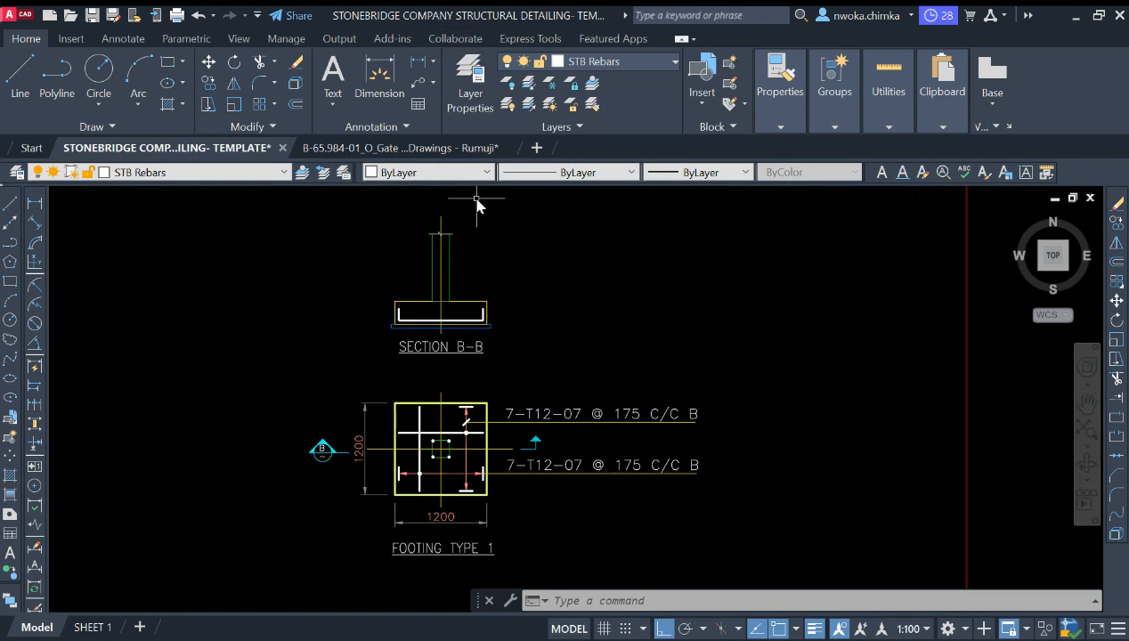
{"action": "middle_click_drag", "start_coordinate": [479, 205], "coordinate": [482, 227]}
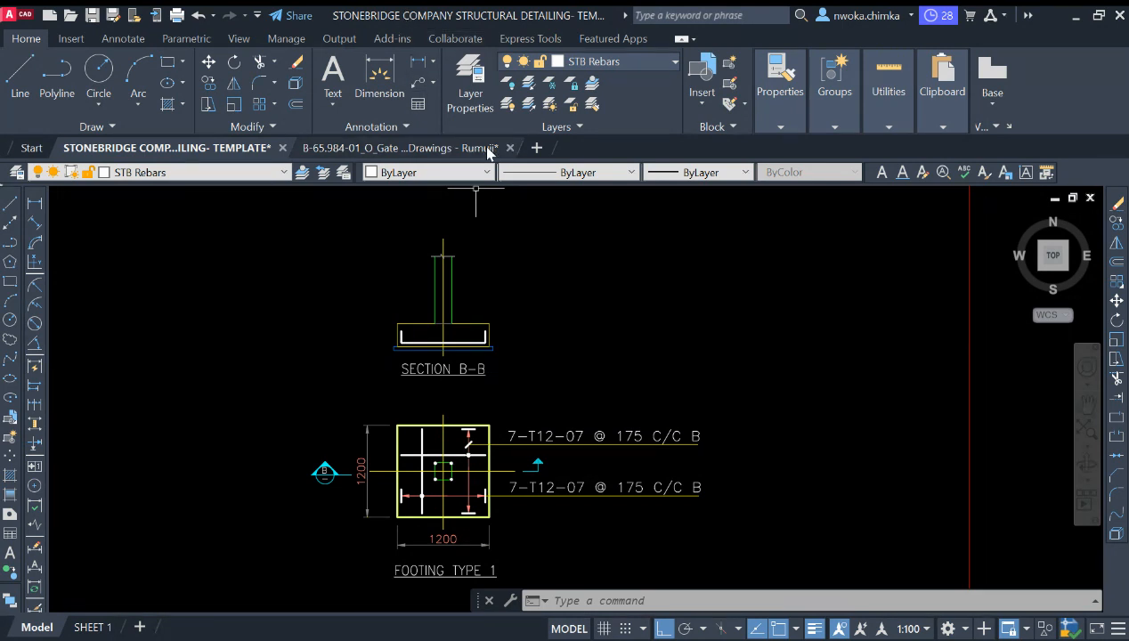
{"action": "mouse_move", "coordinate": [485, 158]}
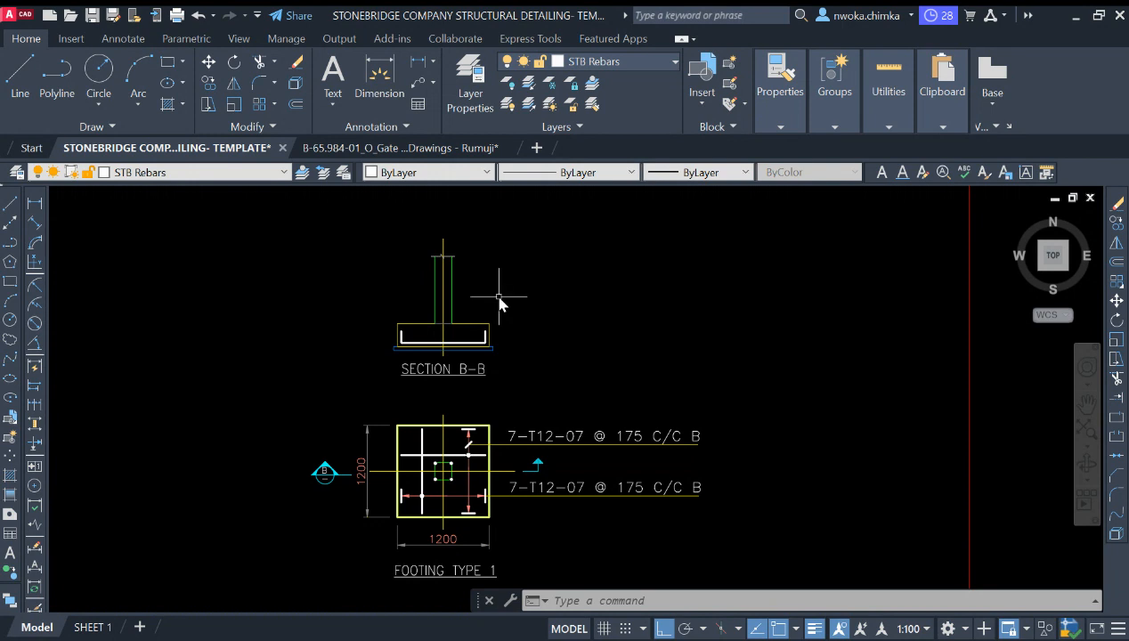
{"action": "scroll", "coordinate": [449, 321], "scroll_direction": "up", "scroll_amount": 1}
{"action": "scroll", "coordinate": [479, 347], "scroll_direction": "up", "scroll_amount": 1}
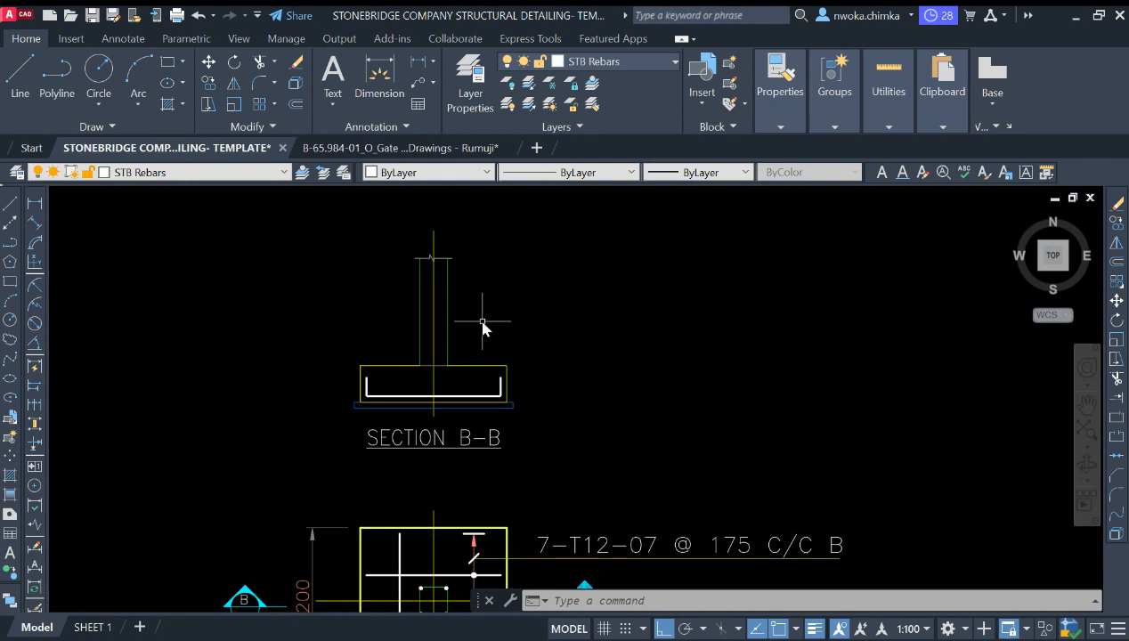
{"action": "scroll", "coordinate": [482, 328], "scroll_direction": "down", "scroll_amount": 2}
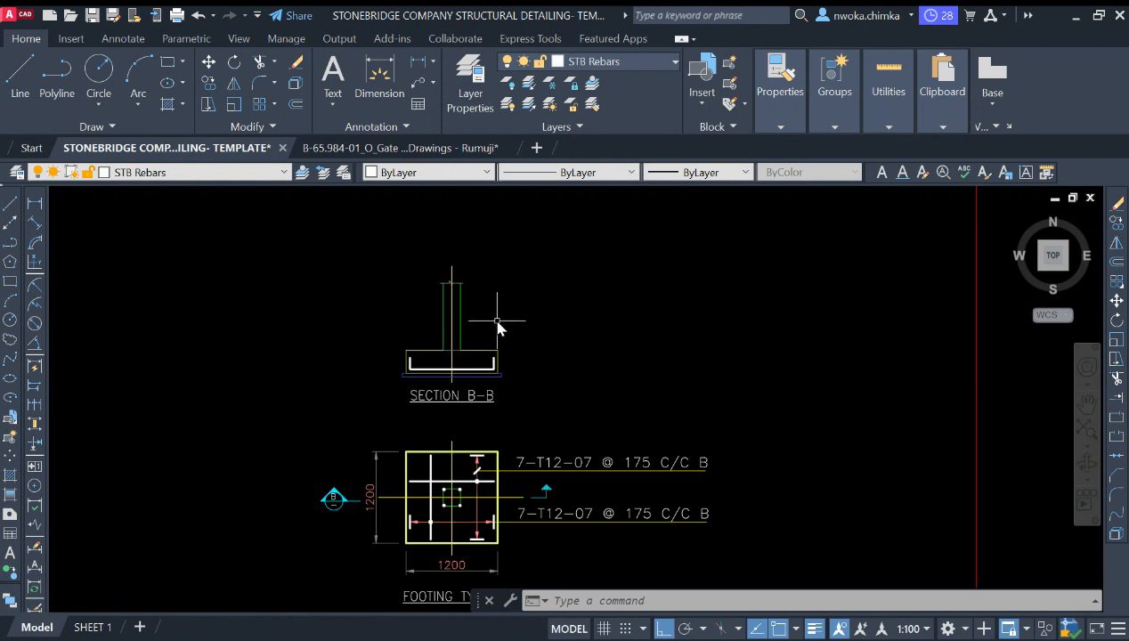